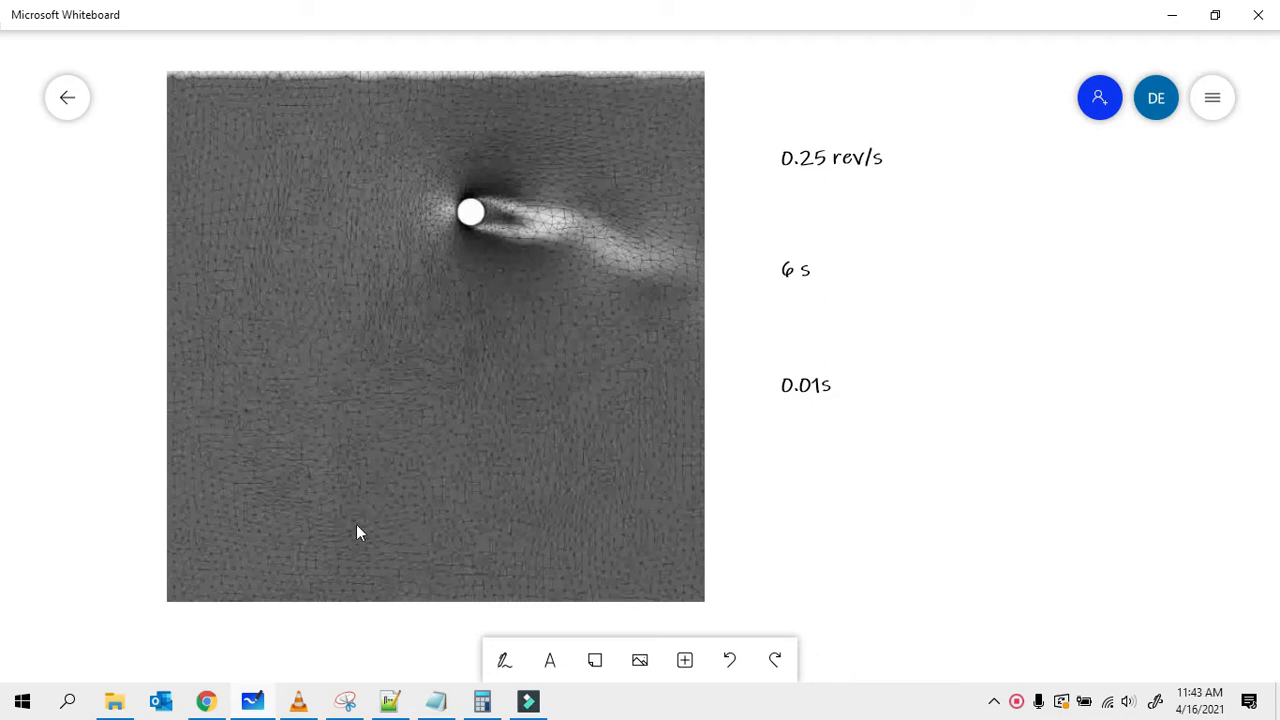
Step: Switch to VLC media player, play My Video.mp4 from the start, replay it to examine the cylinder's motion, and close the player
{"action": "left_click", "coordinate": [298, 700]}
{"action": "left_click_drag", "start_coordinate": [140, 641], "coordinate": [38, 645]}
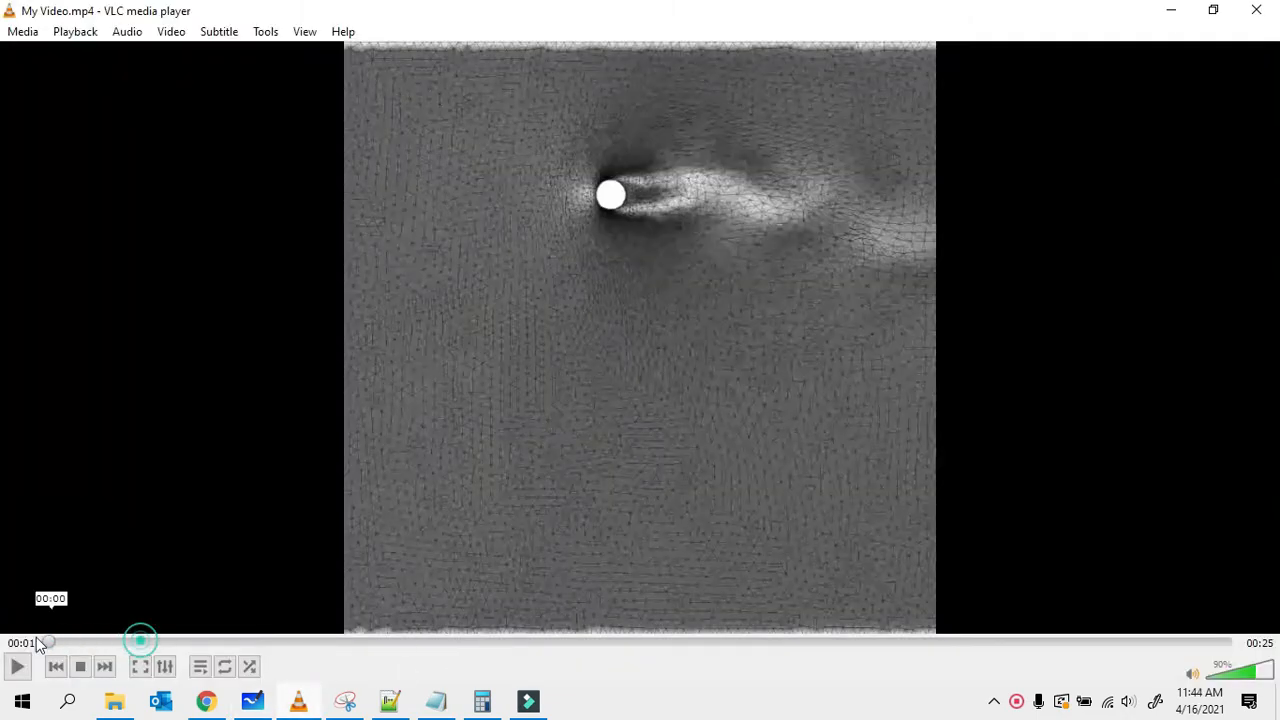
{"action": "left_click", "coordinate": [17, 666]}
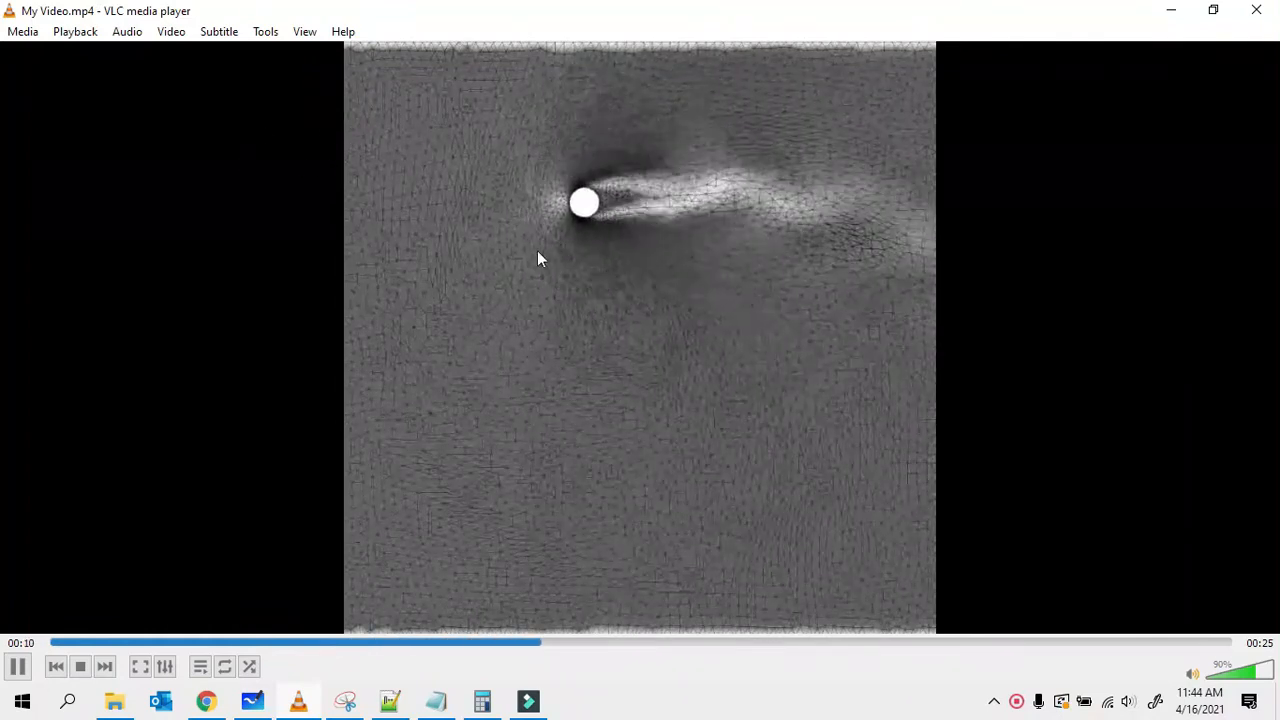
{"action": "left_click_drag", "start_coordinate": [320, 643], "coordinate": [165, 643]}
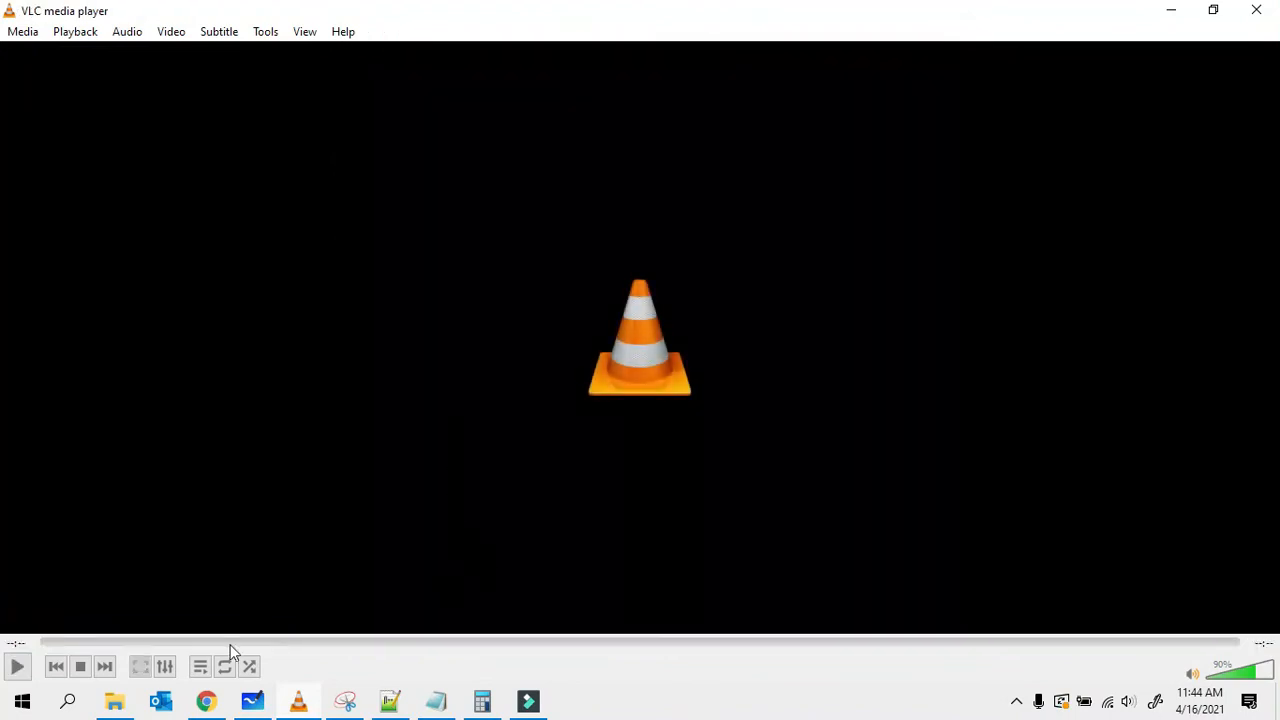
{"action": "left_click", "coordinate": [229, 642]}
{"action": "left_click", "coordinate": [20, 666]}
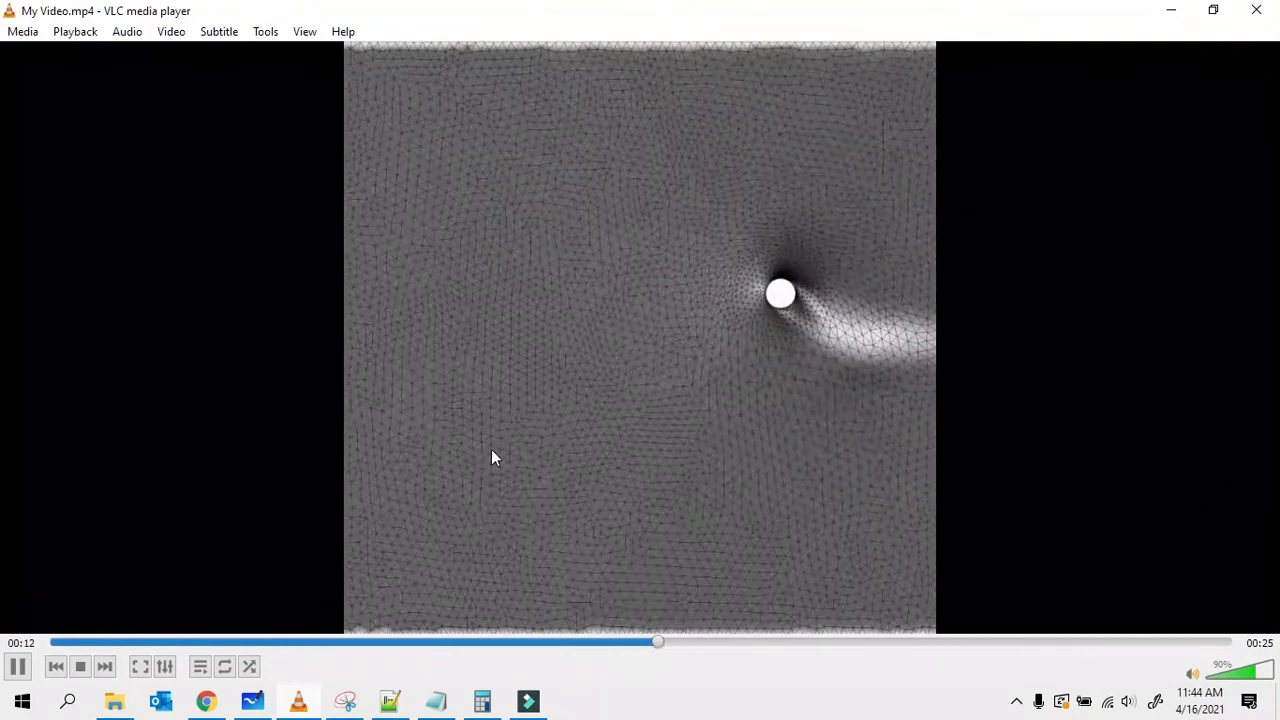
{"action": "left_click", "coordinate": [1259, 11]}
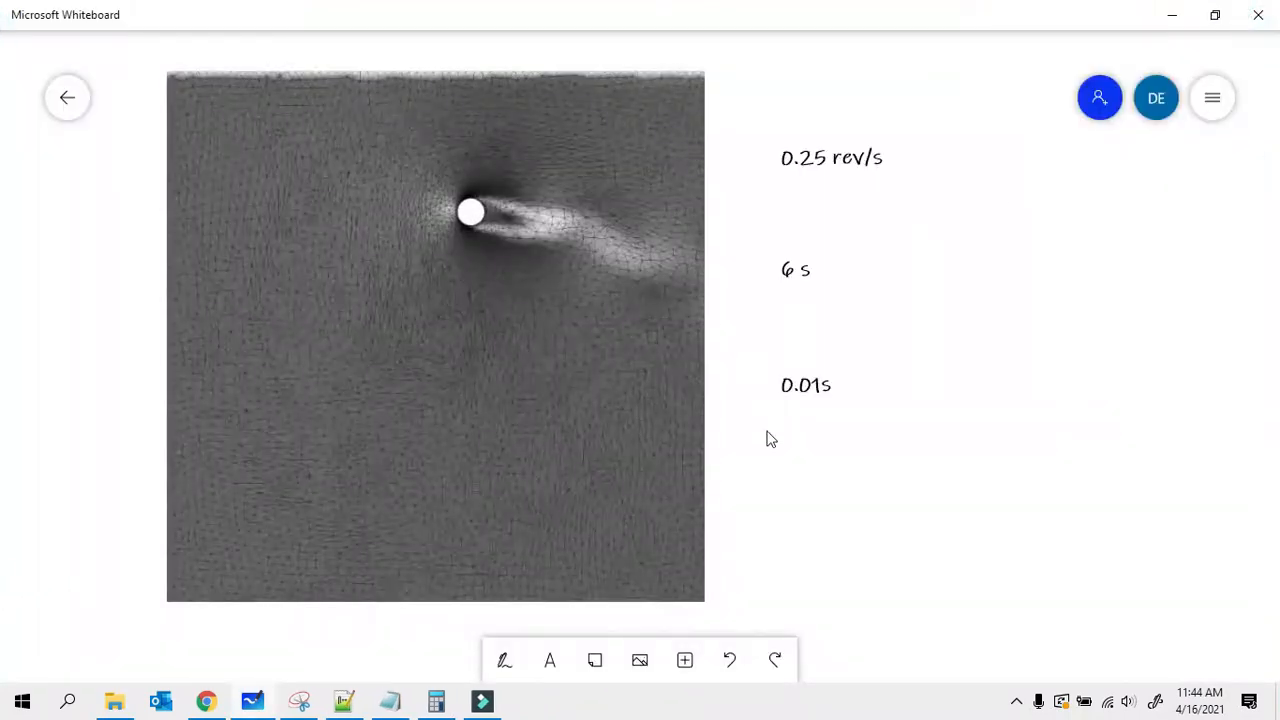
Step: Annotate the flow image in black ink with "in", an arrow and 1 m/s at the inlet, and "out 1 atm" at the outlet
{"action": "left_click", "coordinate": [505, 662]}
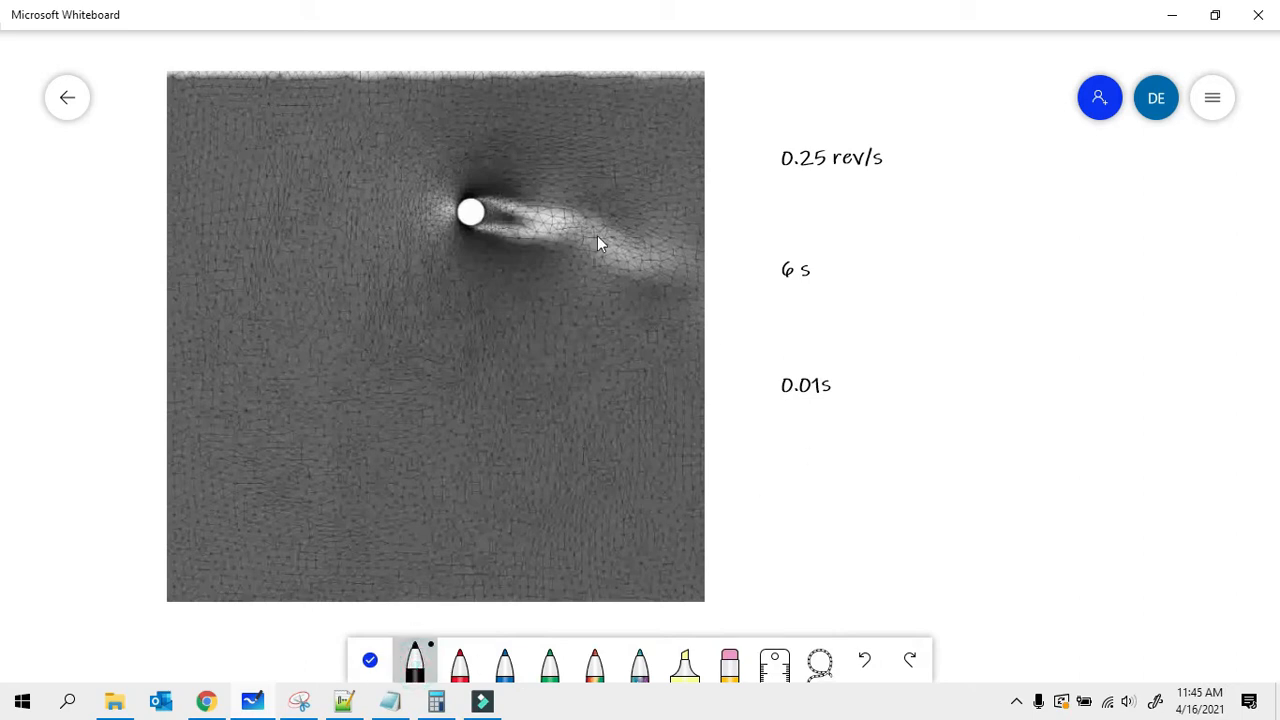
{"action": "left_click", "coordinate": [13, 258]}
{"action": "left_click_drag", "start_coordinate": [82, 277], "coordinate": [136, 277]}
{"action": "mouse_move", "coordinate": [113, 264]}
{"action": "left_mouse_down"}
{"action": "mouse_move", "coordinate": [117, 289]}
{"action": "mouse_move", "coordinate": [83, 342]}
{"action": "left_mouse_up"}
{"action": "left_click_drag", "start_coordinate": [89, 342], "coordinate": [128, 340]}
{"action": "left_click_drag", "start_coordinate": [143, 184], "coordinate": [160, 184]}
{"action": "mouse_move", "coordinate": [96, 158]}
{"action": "left_mouse_down"}
{"action": "mouse_move", "coordinate": [96, 176]}
{"action": "mouse_move", "coordinate": [118, 176]}
{"action": "left_mouse_up"}
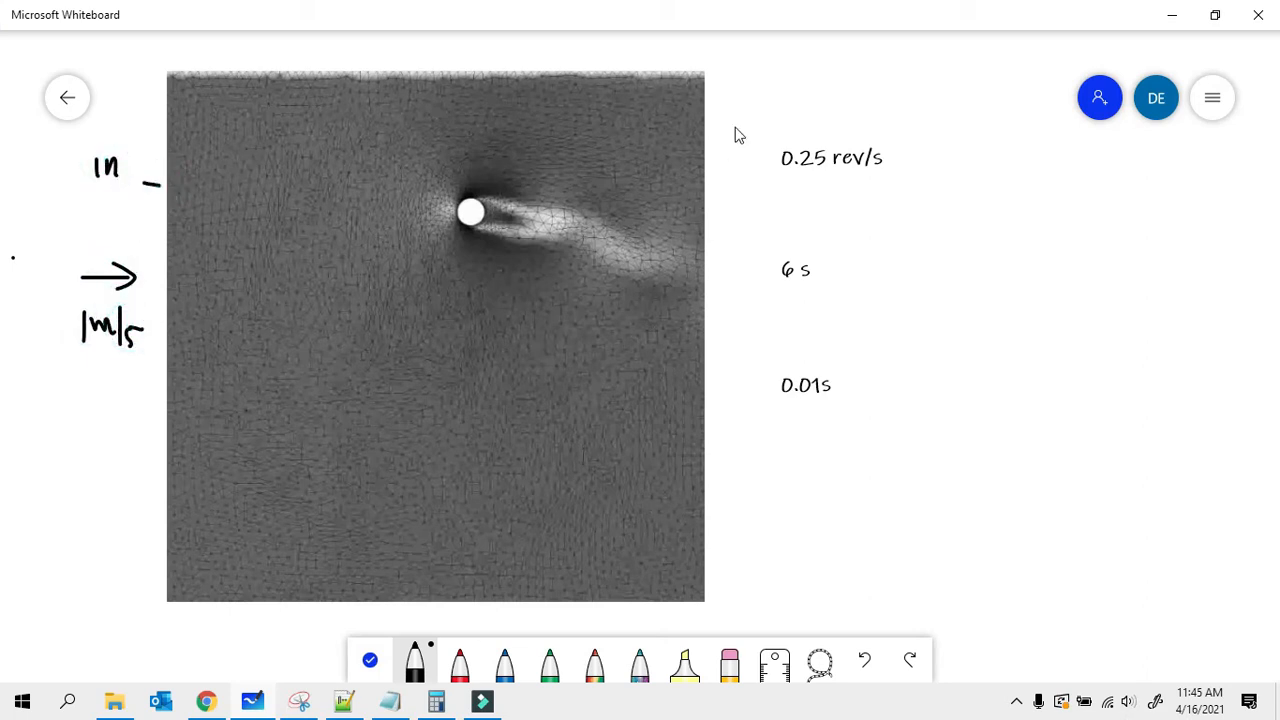
{"action": "mouse_move", "coordinate": [710, 503]}
{"action": "left_mouse_down"}
{"action": "mouse_move", "coordinate": [785, 518]}
{"action": "mouse_move", "coordinate": [893, 511]}
{"action": "left_mouse_up"}
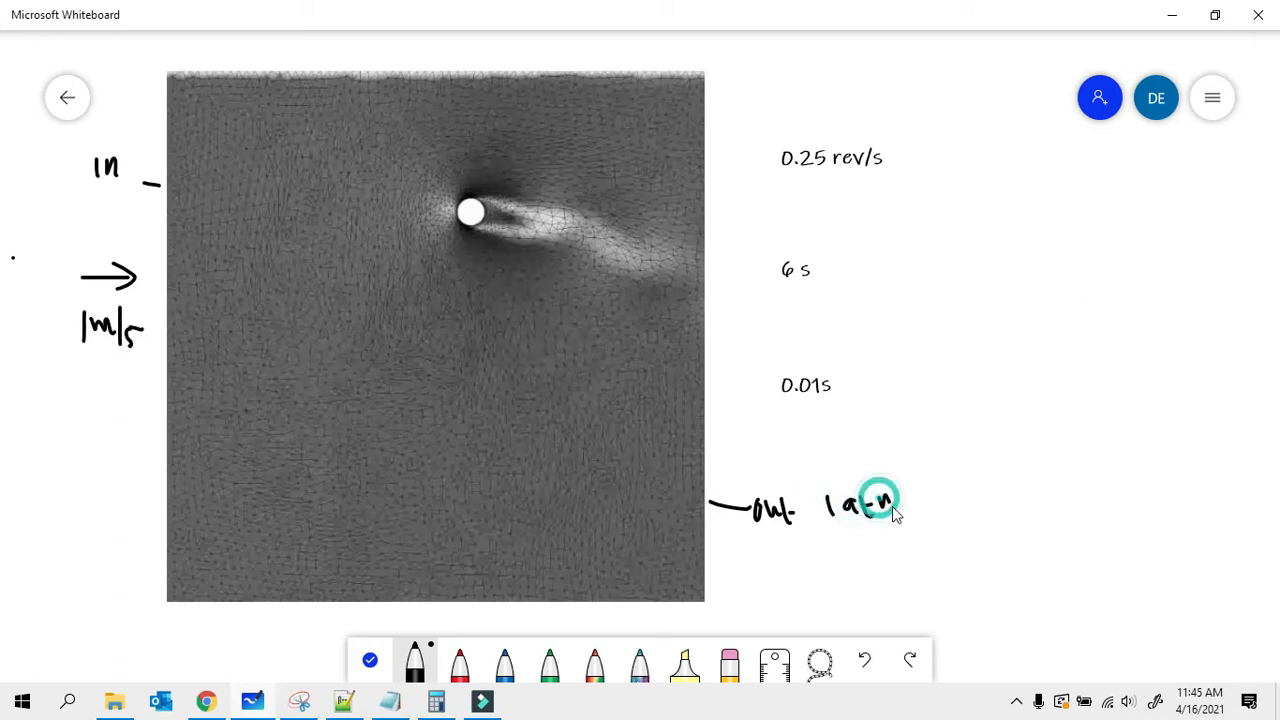
Step: Draw the wall boundaries along the flow image's lower and upper edges, adding short hatch marks at the lower wall's start
{"action": "left_click_drag", "start_coordinate": [167, 607], "coordinate": [175, 600]}
{"action": "left_click_drag", "start_coordinate": [183, 608], "coordinate": [206, 599]}
{"action": "left_click_drag", "start_coordinate": [213, 606], "coordinate": [238, 600]}
{"action": "left_click_drag", "start_coordinate": [246, 608], "coordinate": [265, 599]}
{"action": "left_click_drag", "start_coordinate": [271, 609], "coordinate": [285, 599]}
{"action": "left_click_drag", "start_coordinate": [171, 605], "coordinate": [692, 590]}
{"action": "left_click_drag", "start_coordinate": [176, 70], "coordinate": [562, 60]}
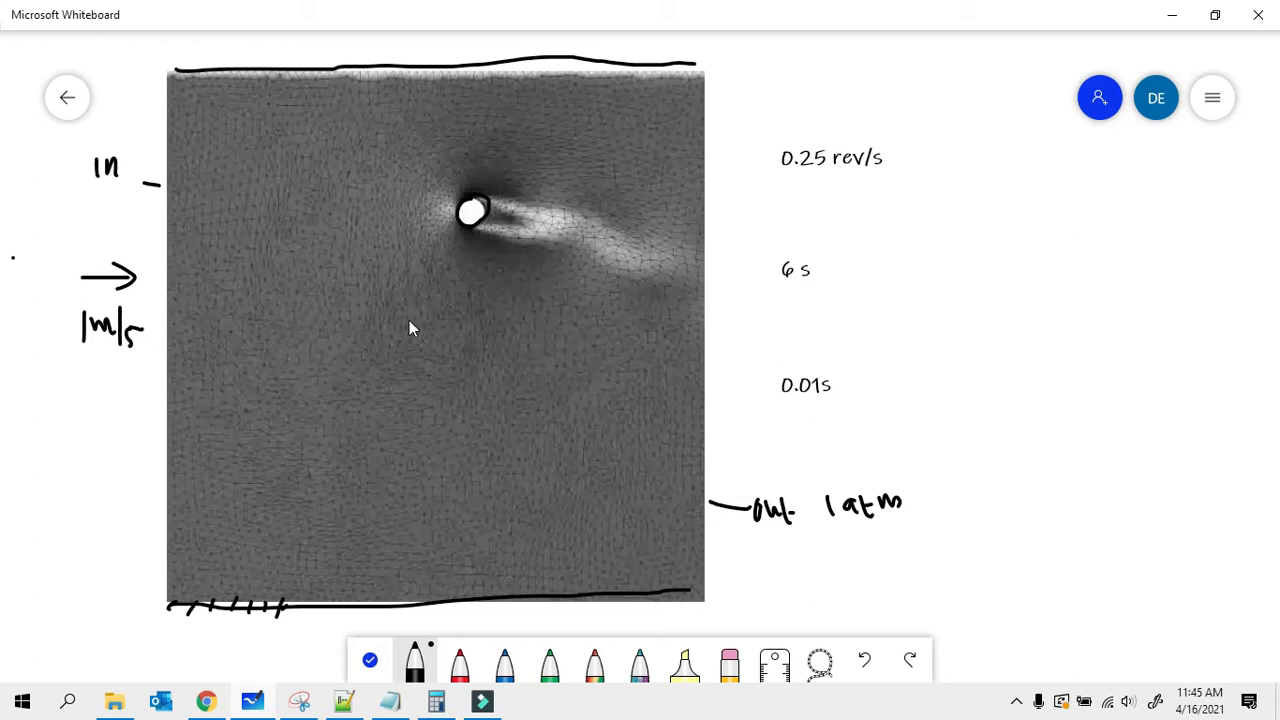
Step: Draw labelled x and y axes through the domain's centre and a radius line from the origin to the cylinder
{"action": "left_click_drag", "start_coordinate": [418, 80], "coordinate": [419, 295]}
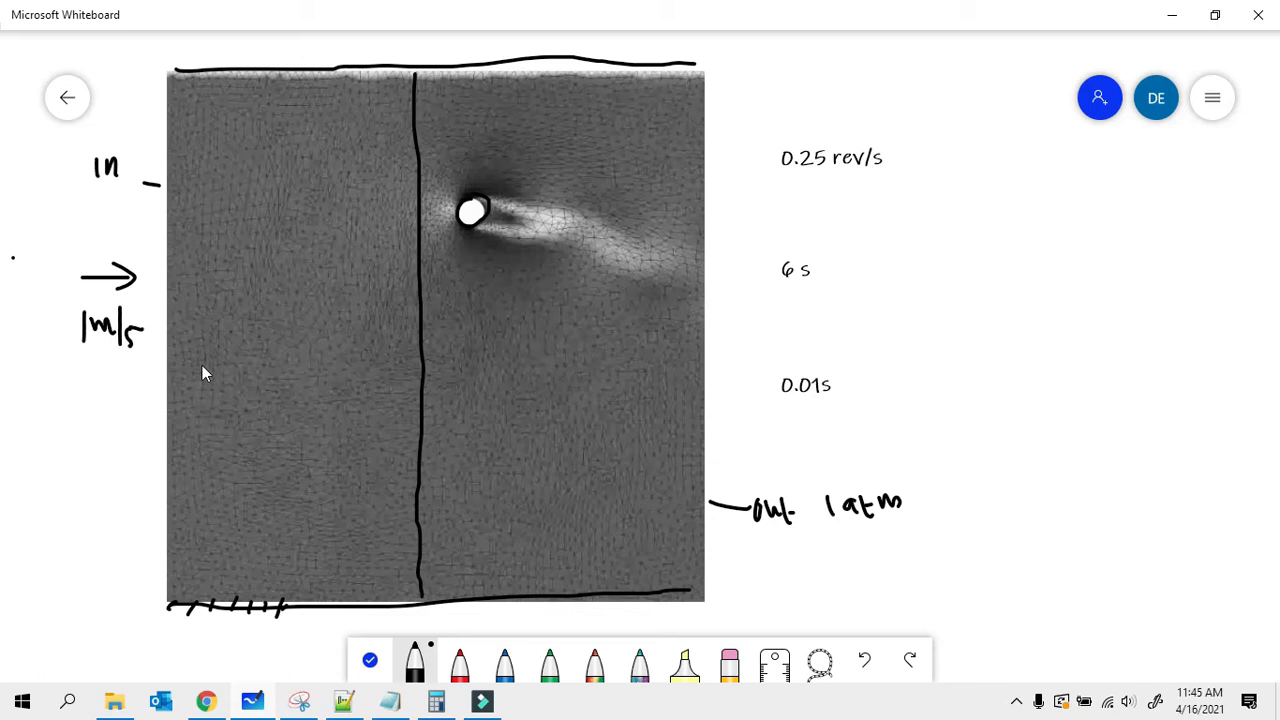
{"action": "mouse_move", "coordinate": [167, 339]}
{"action": "left_mouse_down"}
{"action": "mouse_move", "coordinate": [678, 339]}
{"action": "mouse_move", "coordinate": [703, 326]}
{"action": "mouse_move", "coordinate": [696, 335]}
{"action": "mouse_move", "coordinate": [727, 343]}
{"action": "mouse_move", "coordinate": [713, 339]}
{"action": "left_mouse_up"}
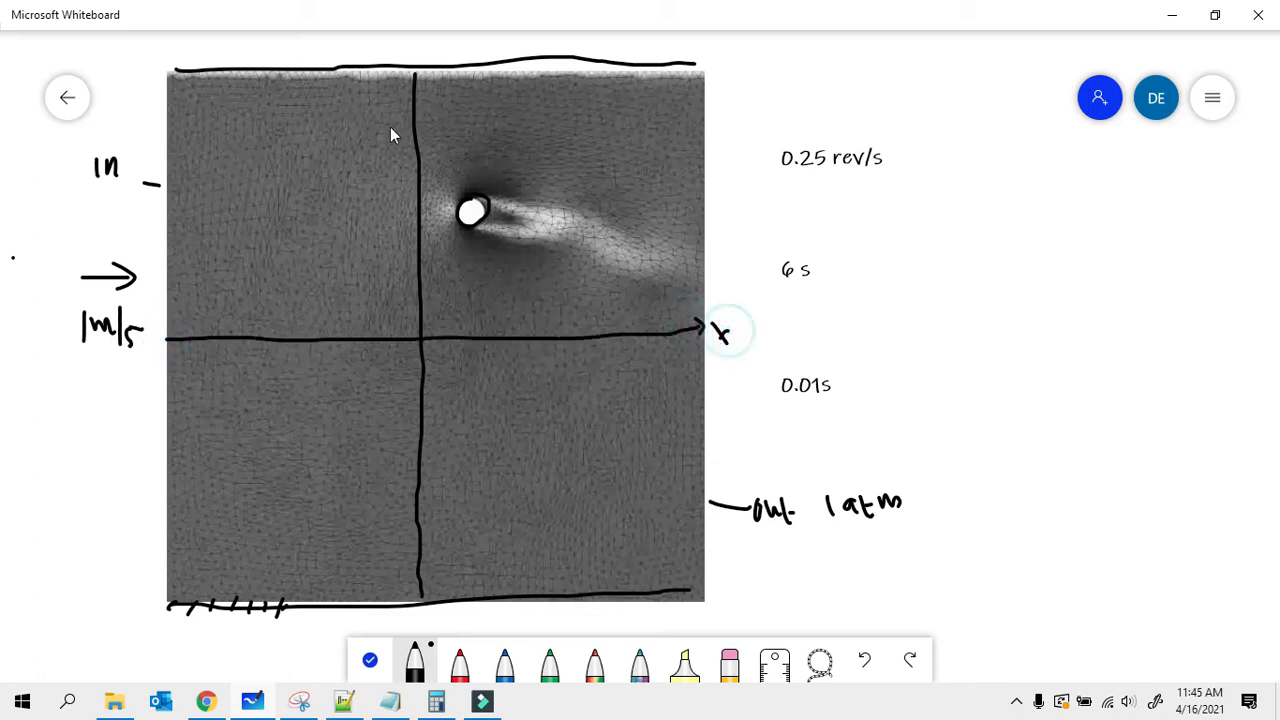
{"action": "left_click_drag", "start_coordinate": [398, 49], "coordinate": [403, 70]}
{"action": "left_click_drag", "start_coordinate": [423, 337], "coordinate": [466, 219]}
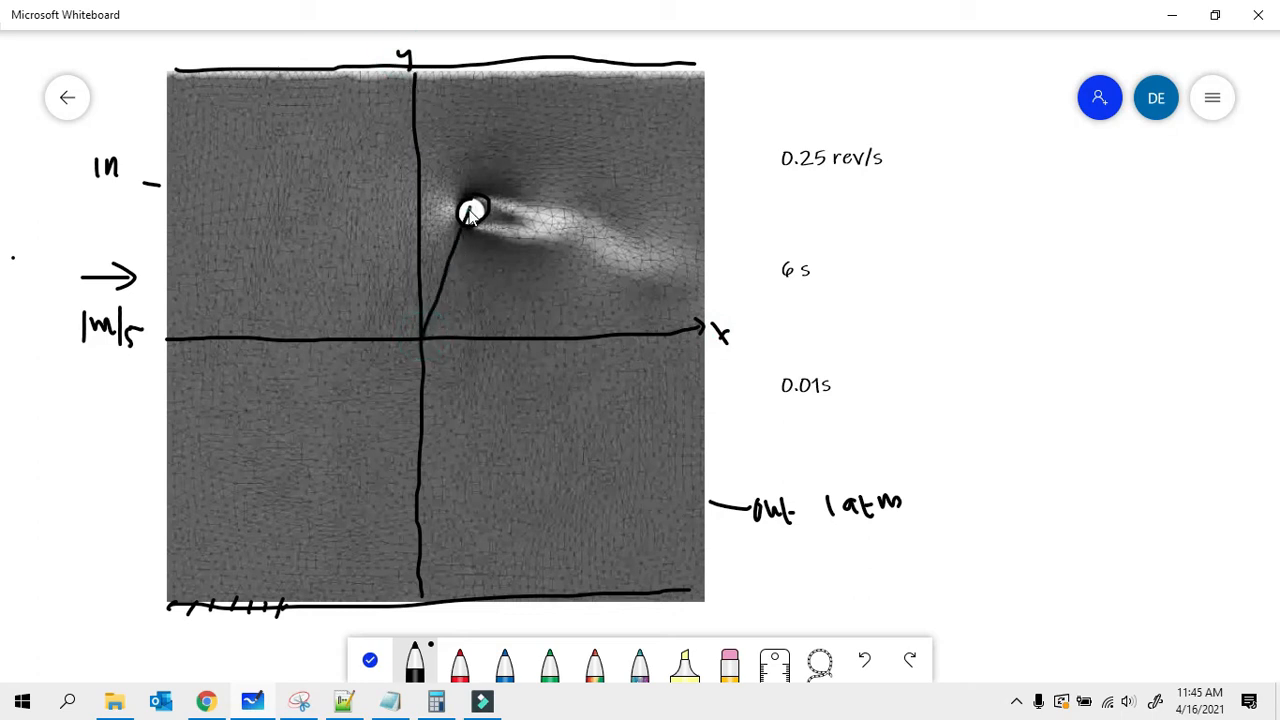
Step: Draw the cylinder's dashed circular path around the origin with an arrowhead showing counterclockwise motion
{"action": "left_click_drag", "start_coordinate": [335, 243], "coordinate": [330, 256]}
{"action": "left_click_drag", "start_coordinate": [326, 262], "coordinate": [322, 280]}
{"action": "left_click_drag", "start_coordinate": [320, 285], "coordinate": [320, 299]}
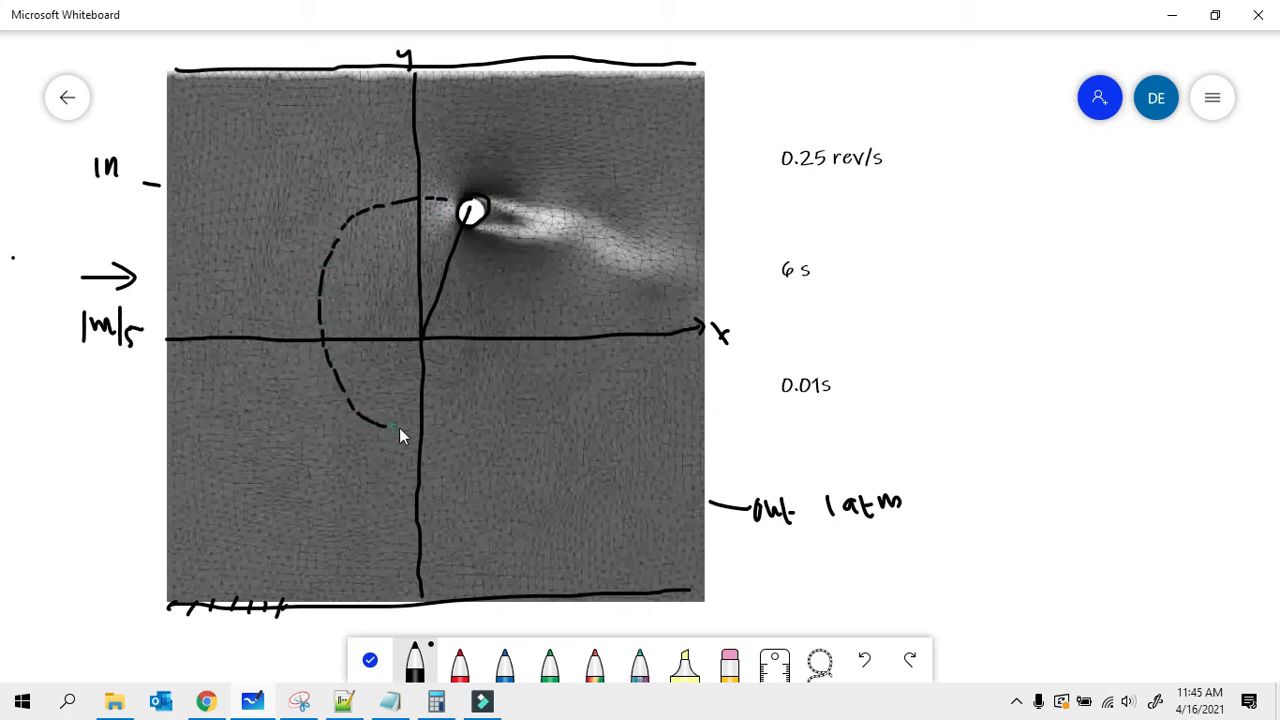
{"action": "left_click_drag", "start_coordinate": [478, 423], "coordinate": [484, 421]}
{"action": "left_click_drag", "start_coordinate": [492, 417], "coordinate": [505, 412]}
{"action": "left_click_drag", "start_coordinate": [548, 366], "coordinate": [553, 336]}
{"action": "left_click_drag", "start_coordinate": [553, 328], "coordinate": [540, 252]}
{"action": "left_click_drag", "start_coordinate": [505, 212], "coordinate": [531, 228]}
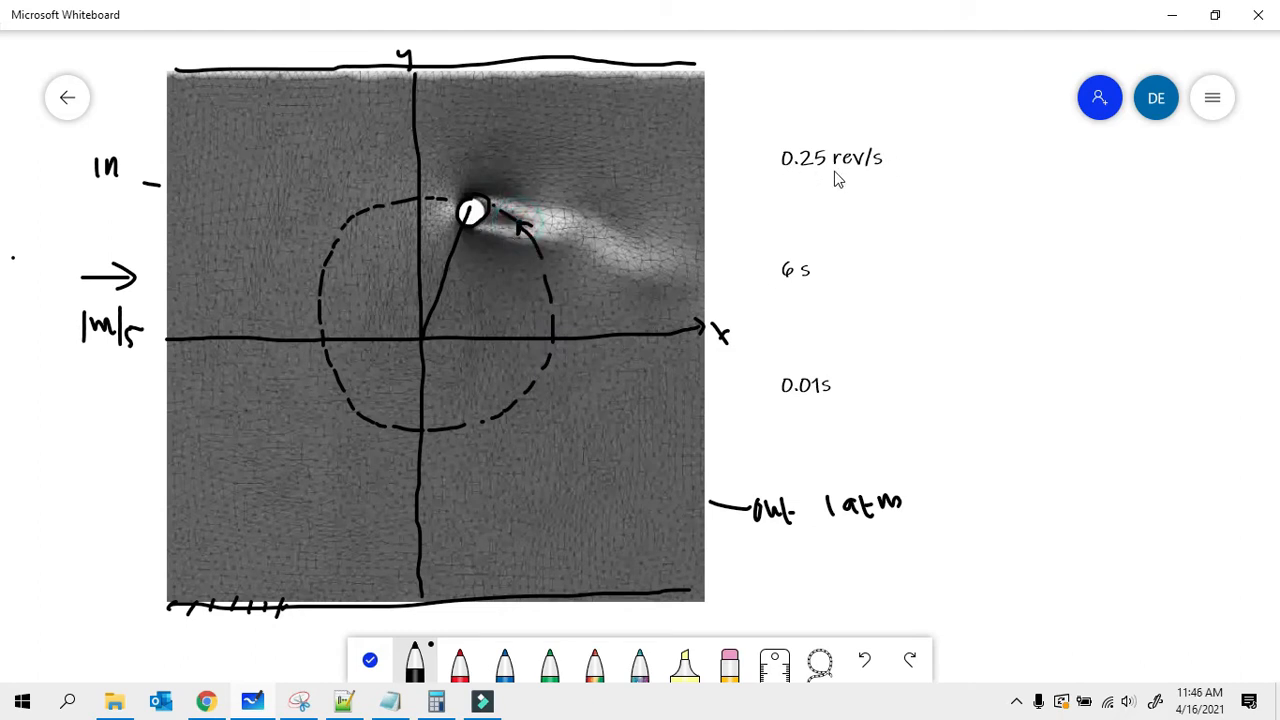
Step: Underline 0.25 rev/s, trace the first quarter of the circular path and note beside it that 1/4 revolution takes 1 s
{"action": "left_click", "coordinate": [786, 171]}
{"action": "left_click_drag", "start_coordinate": [786, 171], "coordinate": [888, 170]}
{"action": "left_click_drag", "start_coordinate": [553, 340], "coordinate": [521, 226]}
{"action": "left_click_drag", "start_coordinate": [558, 168], "coordinate": [578, 181]}
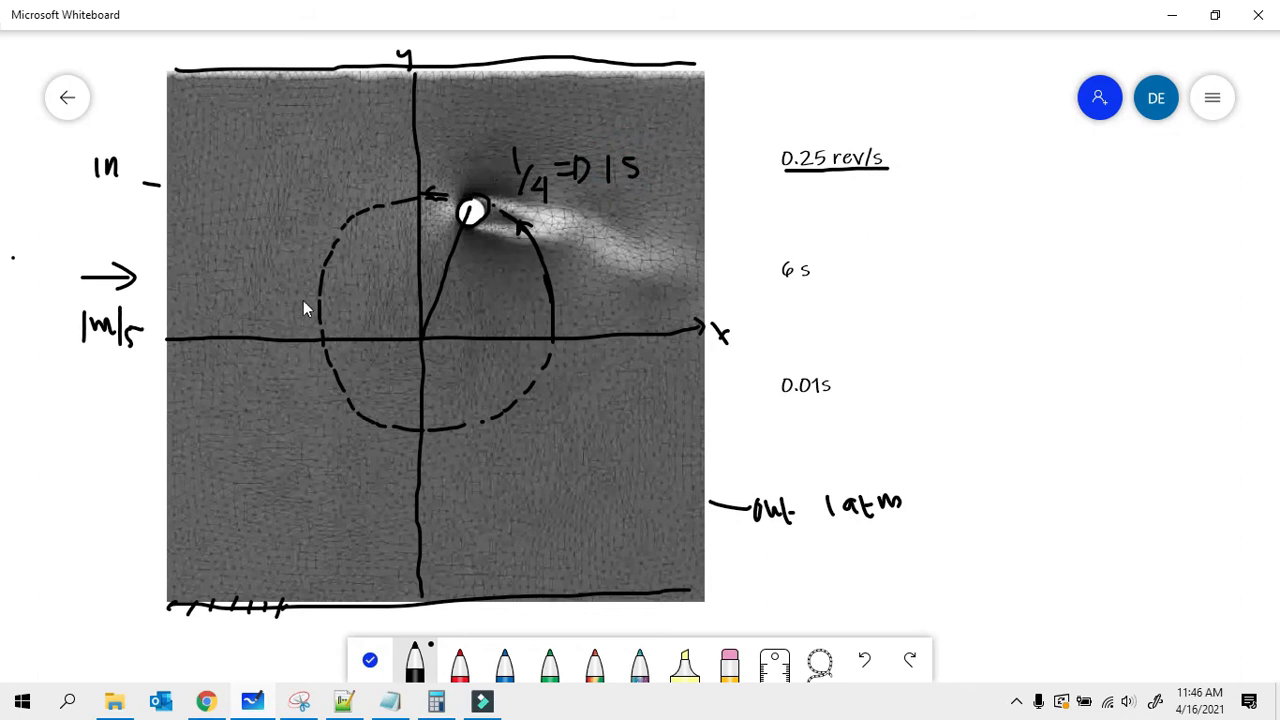
Step: Underline 6 s and extend it into the revolution calculation "6 s × 0,25 = 1,5"
{"action": "left_click_drag", "start_coordinate": [781, 284], "coordinate": [825, 279]}
{"action": "left_click_drag", "start_coordinate": [830, 262], "coordinate": [846, 278]}
{"action": "mouse_move", "coordinate": [846, 262]}
{"action": "left_mouse_down"}
{"action": "mouse_move", "coordinate": [828, 279]}
{"action": "mouse_move", "coordinate": [865, 262]}
{"action": "mouse_move", "coordinate": [874, 283]}
{"action": "mouse_move", "coordinate": [914, 248]}
{"action": "mouse_move", "coordinate": [947, 253]}
{"action": "left_mouse_up"}
{"action": "left_click_drag", "start_coordinate": [937, 262], "coordinate": [983, 262]}
{"action": "left_click_drag", "start_coordinate": [985, 243], "coordinate": [971, 281]}
Step: Mark the cylinder's start and end points on the x axis and label the angle θ, radius R and position (x,y)
{"action": "left_click_drag", "start_coordinate": [549, 327], "coordinate": [537, 250]}
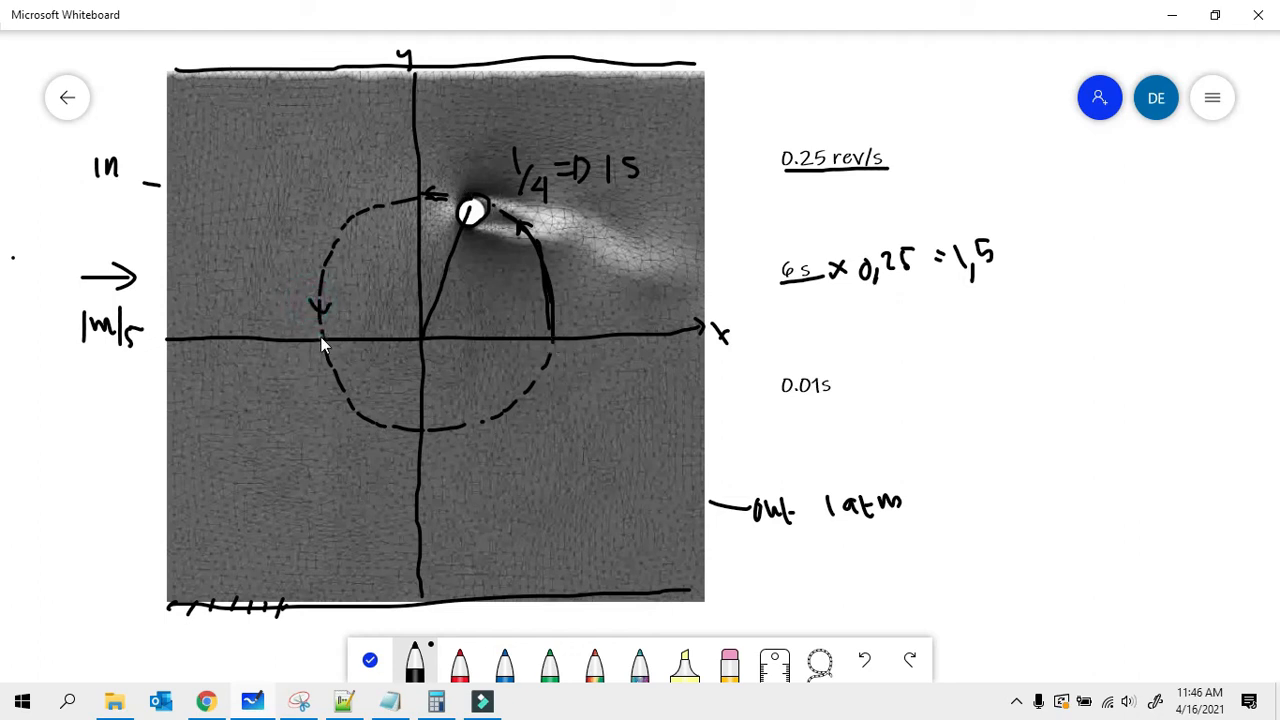
{"action": "left_click_drag", "start_coordinate": [319, 334], "coordinate": [320, 338]}
{"action": "left_click_drag", "start_coordinate": [533, 337], "coordinate": [557, 333]}
{"action": "left_click_drag", "start_coordinate": [486, 335], "coordinate": [472, 313]}
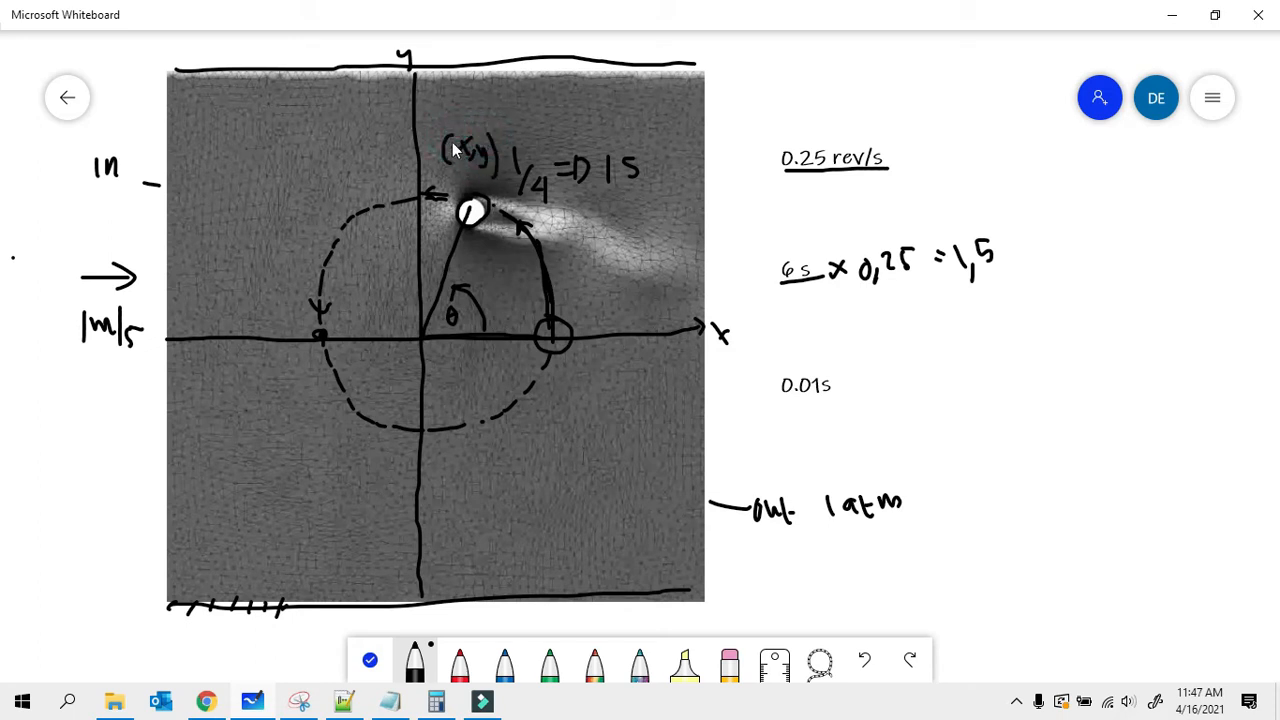
Step: Write the horizontal position equation x = R cos θ in the empty space beside the notes
{"action": "mouse_move", "coordinate": [1060, 174]}
{"action": "left_mouse_down"}
{"action": "mouse_move", "coordinate": [1100, 196]}
{"action": "mouse_move", "coordinate": [1080, 196]}
{"action": "mouse_move", "coordinate": [1126, 173]}
{"action": "left_mouse_up"}
{"action": "left_click_drag", "start_coordinate": [1110, 181], "coordinate": [1127, 180]}
{"action": "mouse_move", "coordinate": [1143, 165]}
{"action": "left_mouse_down"}
{"action": "mouse_move", "coordinate": [1143, 188]}
{"action": "mouse_move", "coordinate": [1165, 186]}
{"action": "left_mouse_up"}
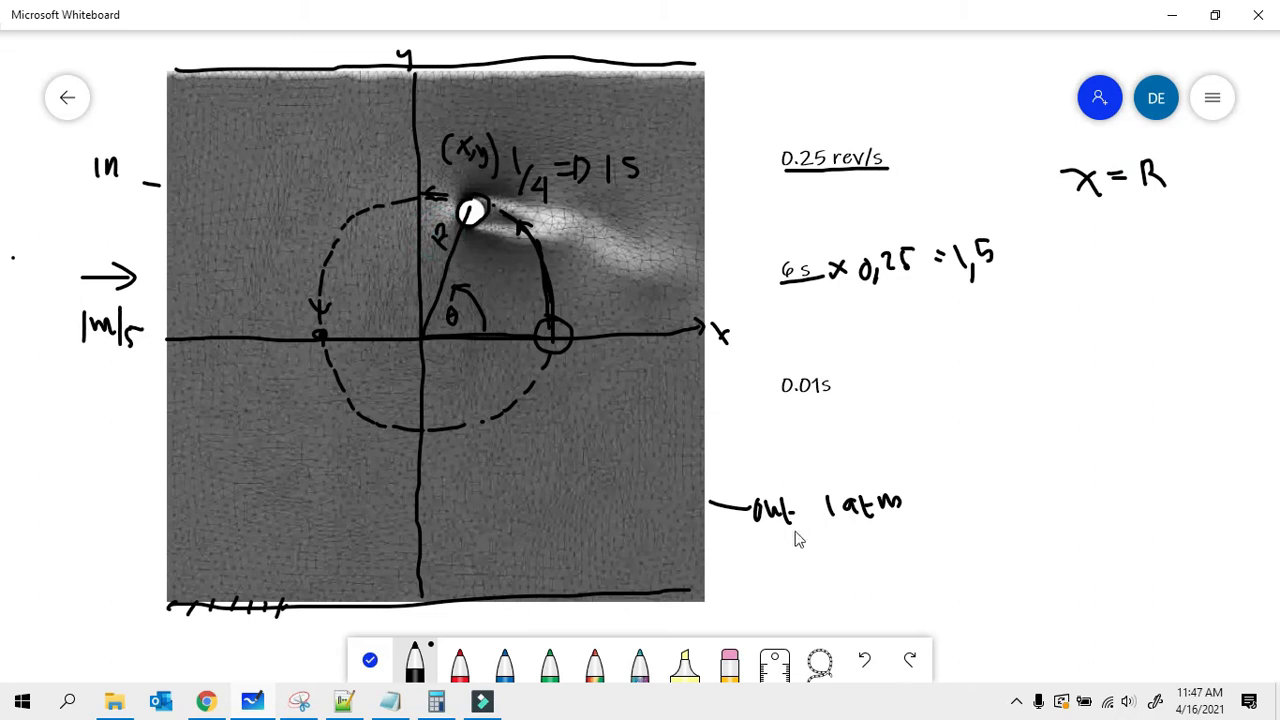
{"action": "left_click", "coordinate": [370, 660]}
{"action": "mouse_move", "coordinate": [1120, 381]}
{"action": "left_mouse_down"}
{"action": "mouse_move", "coordinate": [968, 386]}
{"action": "mouse_move", "coordinate": [928, 371]}
{"action": "left_mouse_up"}
{"action": "left_click", "coordinate": [503, 662]}
{"action": "mouse_move", "coordinate": [1014, 163]}
{"action": "left_mouse_down"}
{"action": "mouse_move", "coordinate": [991, 191]}
{"action": "mouse_move", "coordinate": [1077, 176]}
{"action": "left_mouse_up"}
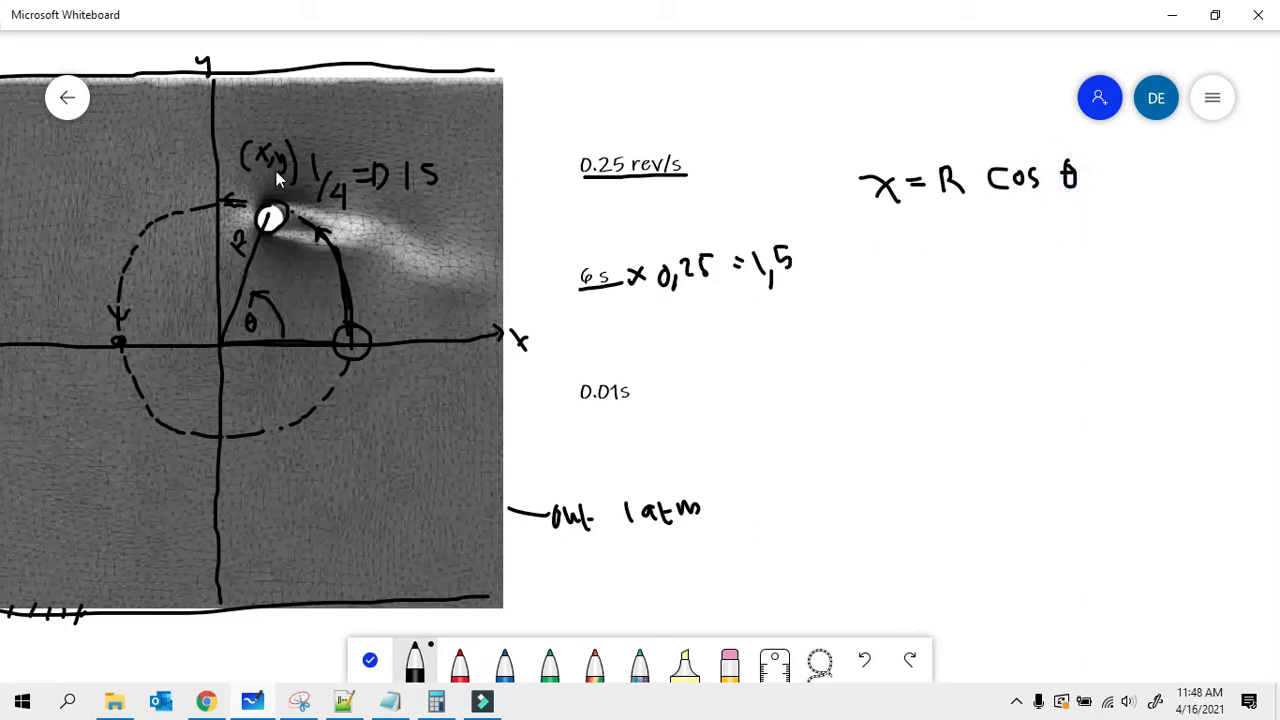
Step: Write the vertical position equation y = R sin θ beneath the x equation
{"action": "left_click", "coordinate": [277, 265]}
{"action": "mouse_move", "coordinate": [880, 224]}
{"action": "left_mouse_down"}
{"action": "mouse_move", "coordinate": [887, 258]}
{"action": "mouse_move", "coordinate": [928, 241]}
{"action": "left_mouse_up"}
{"action": "mouse_move", "coordinate": [942, 214]}
{"action": "left_mouse_down"}
{"action": "mouse_move", "coordinate": [946, 238]}
{"action": "mouse_move", "coordinate": [1050, 238]}
{"action": "left_mouse_up"}
{"action": "left_click", "coordinate": [1023, 212]}
{"action": "mouse_move", "coordinate": [1076, 196]}
{"action": "left_mouse_down"}
{"action": "mouse_move", "coordinate": [1085, 222]}
{"action": "mouse_move", "coordinate": [1085, 210]}
{"action": "left_mouse_up"}
{"action": "left_click_drag", "start_coordinate": [1068, 222], "coordinate": [1086, 221]}
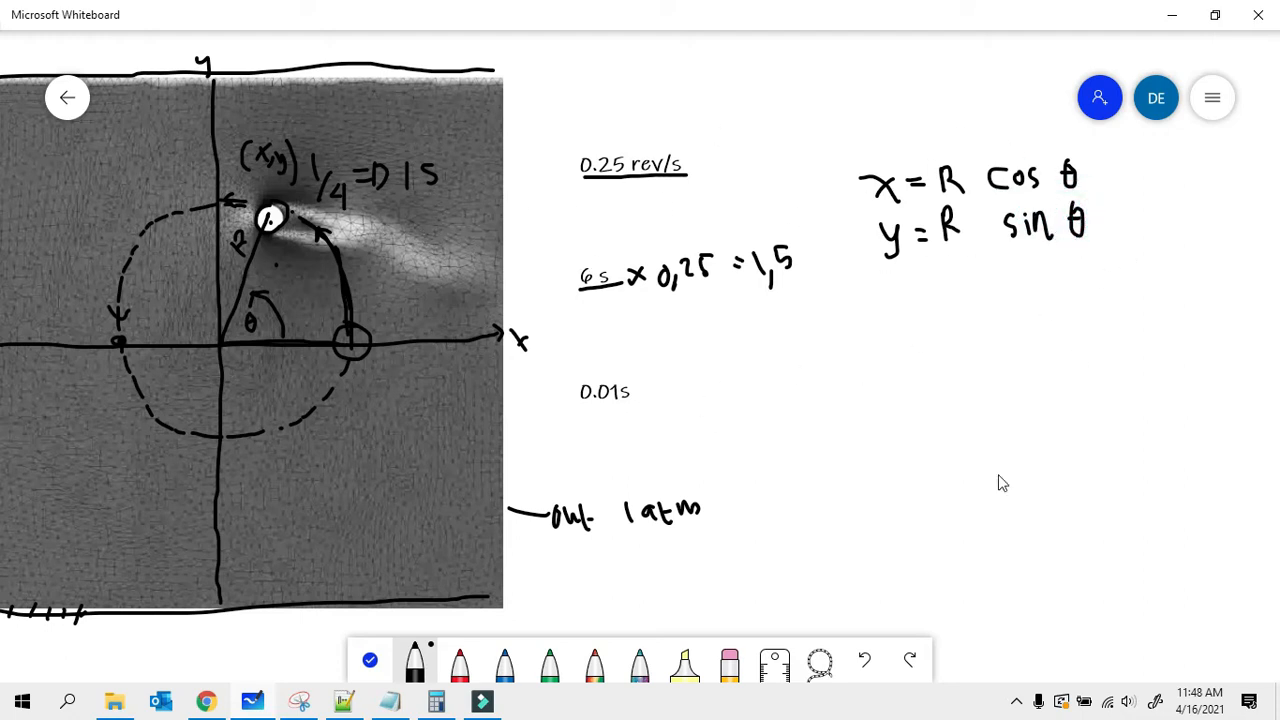
Step: Add the underlined heading "Posisi" above the position equations and an underlined "Vel" heading for a second column
{"action": "scroll", "coordinate": [252, 457], "scroll_direction": "down", "scroll_amount": 3, "text": "ctrl"}
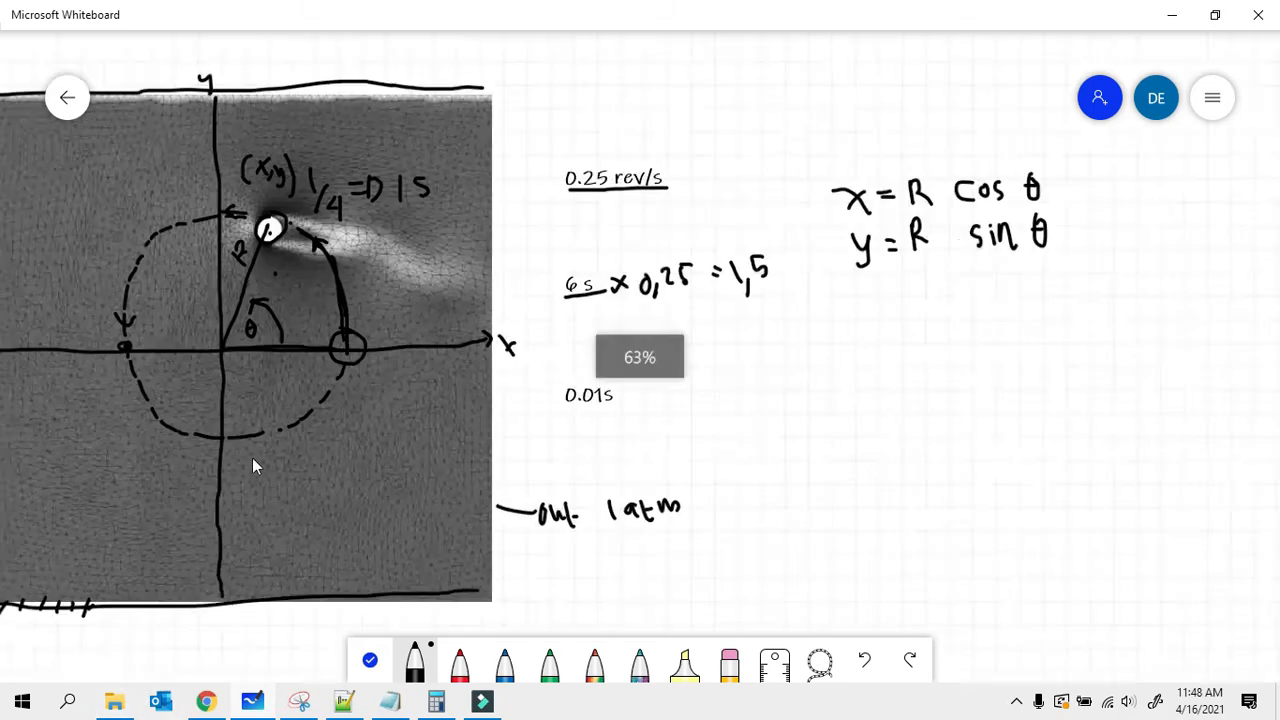
{"action": "scroll", "coordinate": [1103, 304], "scroll_direction": "up", "scroll_amount": 3, "text": "ctrl"}
{"action": "mouse_move", "coordinate": [918, 130]}
{"action": "left_mouse_down"}
{"action": "mouse_move", "coordinate": [950, 130]}
{"action": "mouse_move", "coordinate": [992, 173]}
{"action": "left_mouse_up"}
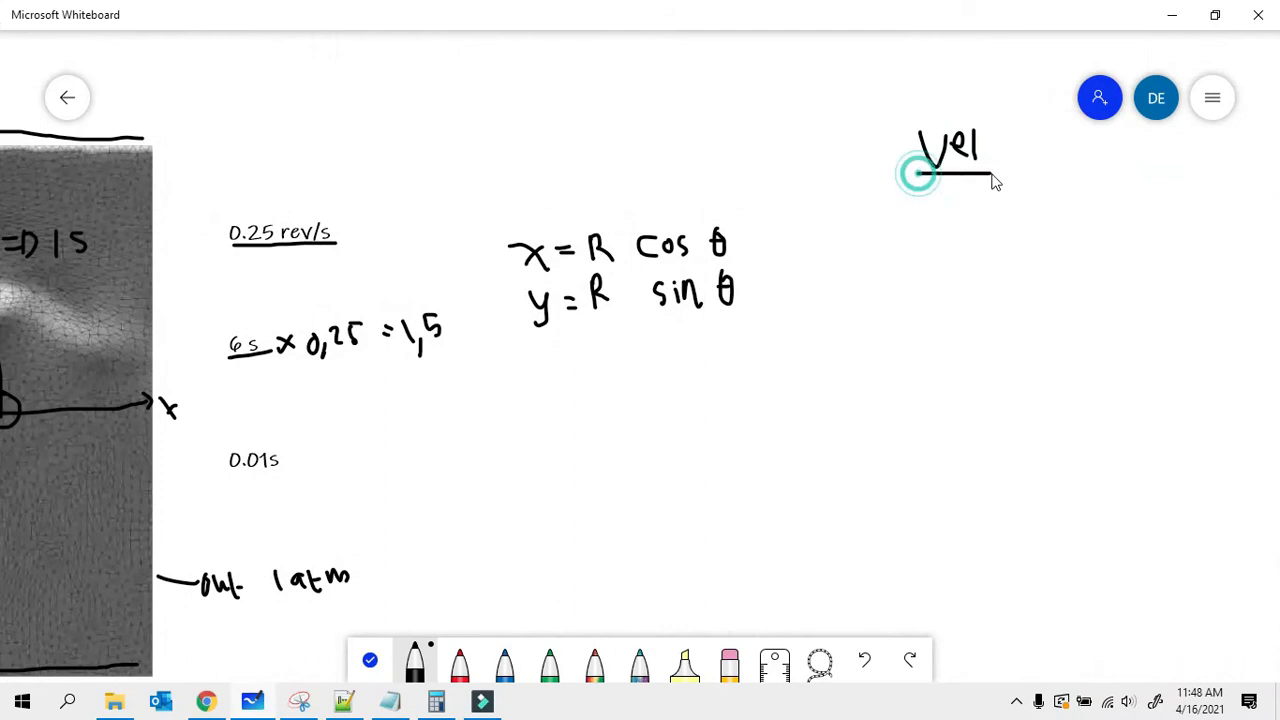
{"action": "mouse_move", "coordinate": [530, 135]}
{"action": "left_mouse_down"}
{"action": "mouse_move", "coordinate": [532, 170]}
{"action": "mouse_move", "coordinate": [571, 143]}
{"action": "mouse_move", "coordinate": [586, 159]}
{"action": "mouse_move", "coordinate": [689, 173]}
{"action": "left_mouse_up"}
{"action": "left_click", "coordinate": [571, 127]}
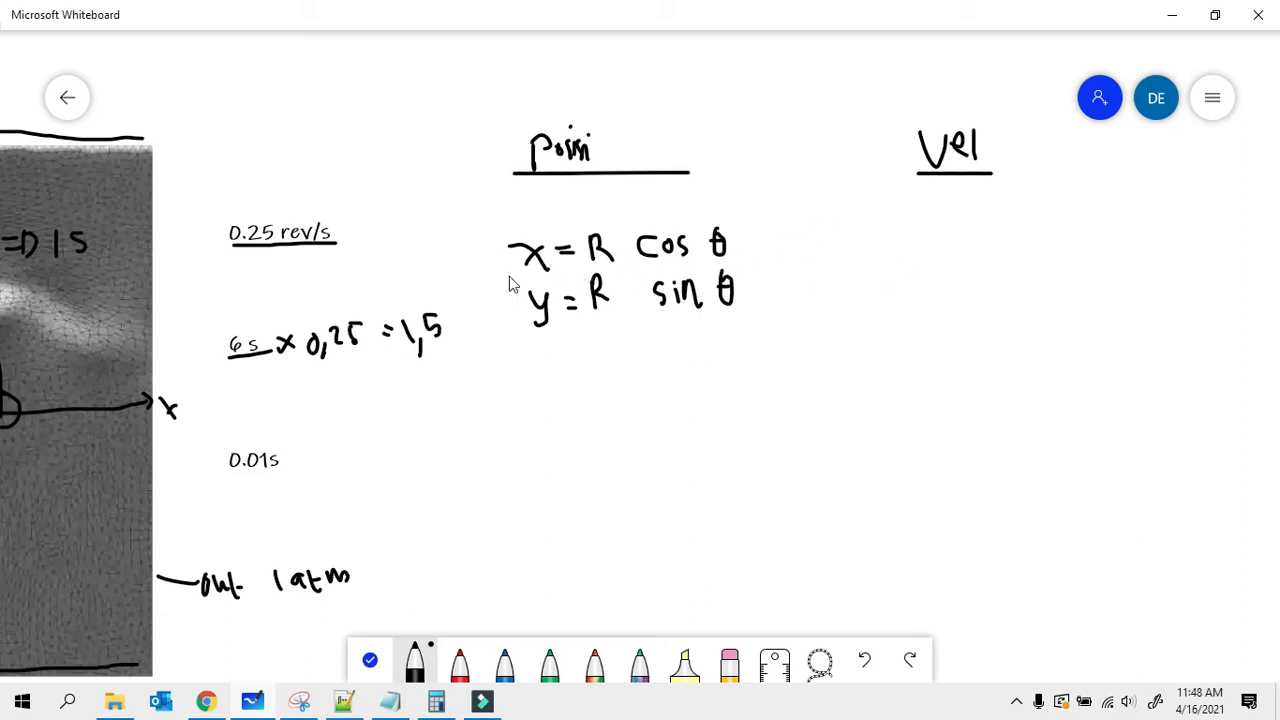
Step: Write the horizontal velocity definition dx/dt = Vx under the Vel heading
{"action": "left_click", "coordinate": [889, 219]}
{"action": "mouse_move", "coordinate": [897, 204]}
{"action": "left_mouse_down"}
{"action": "mouse_move", "coordinate": [907, 235]}
{"action": "mouse_move", "coordinate": [925, 214]}
{"action": "mouse_move", "coordinate": [910, 236]}
{"action": "left_mouse_up"}
{"action": "mouse_move", "coordinate": [880, 241]}
{"action": "left_mouse_down"}
{"action": "mouse_move", "coordinate": [918, 239]}
{"action": "mouse_move", "coordinate": [921, 283]}
{"action": "mouse_move", "coordinate": [933, 264]}
{"action": "left_mouse_up"}
{"action": "scroll", "coordinate": [880, 318], "scroll_direction": "down", "scroll_amount": 5, "text": "ctrl"}
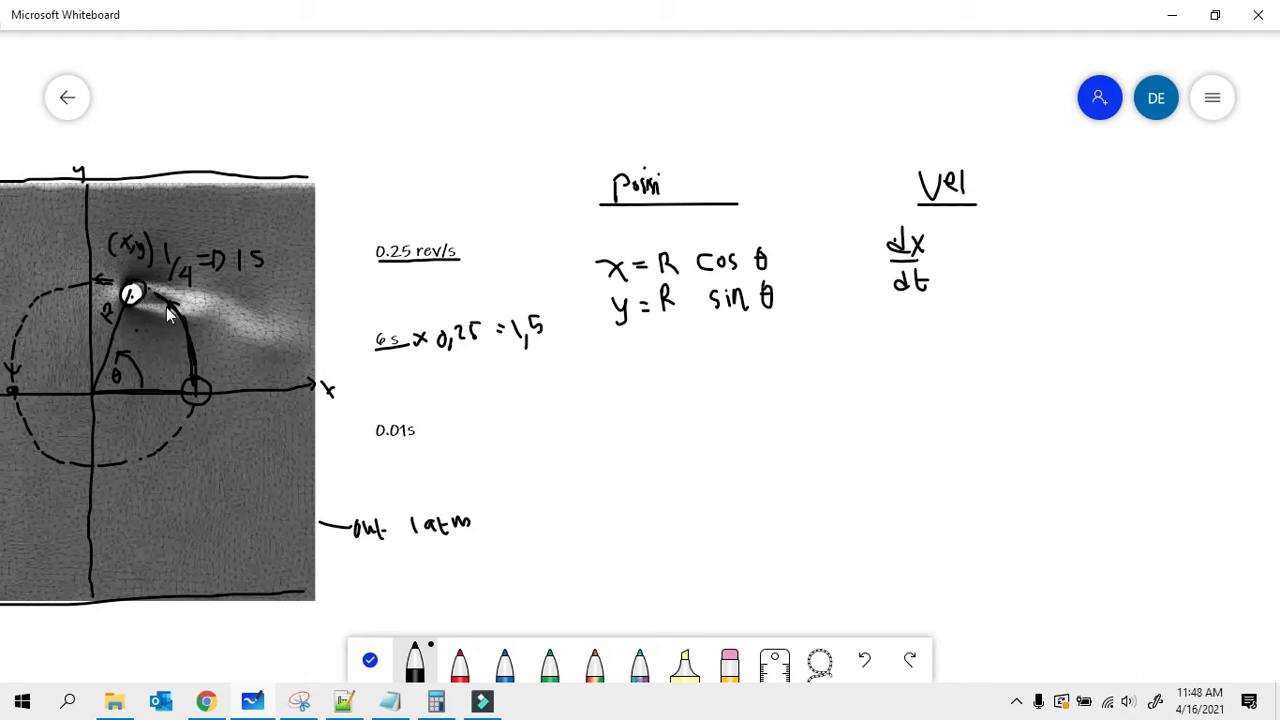
{"action": "scroll", "coordinate": [923, 257], "scroll_direction": "up", "scroll_amount": 3, "text": "ctrl"}
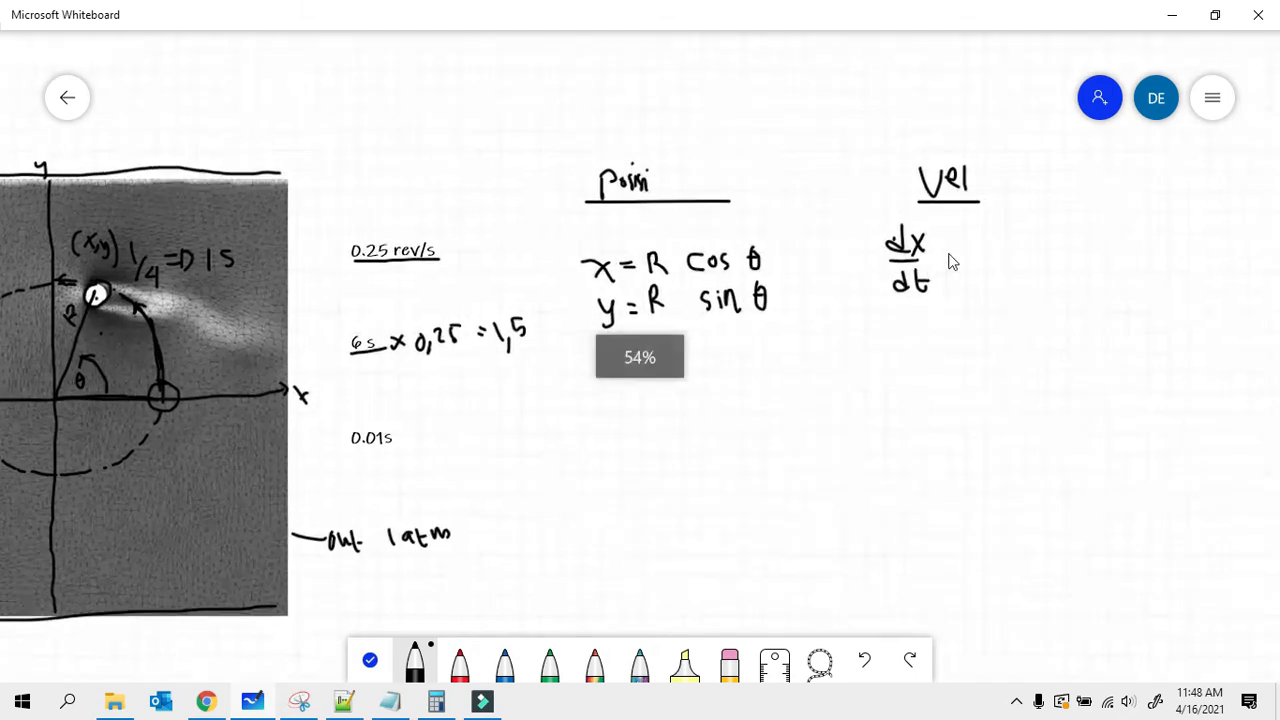
{"action": "left_click_drag", "start_coordinate": [940, 246], "coordinate": [956, 245]}
{"action": "left_click_drag", "start_coordinate": [941, 256], "coordinate": [957, 255]}
{"action": "mouse_move", "coordinate": [967, 220]}
{"action": "left_mouse_down"}
{"action": "mouse_move", "coordinate": [983, 218]}
{"action": "mouse_move", "coordinate": [986, 268]}
{"action": "left_mouse_up"}
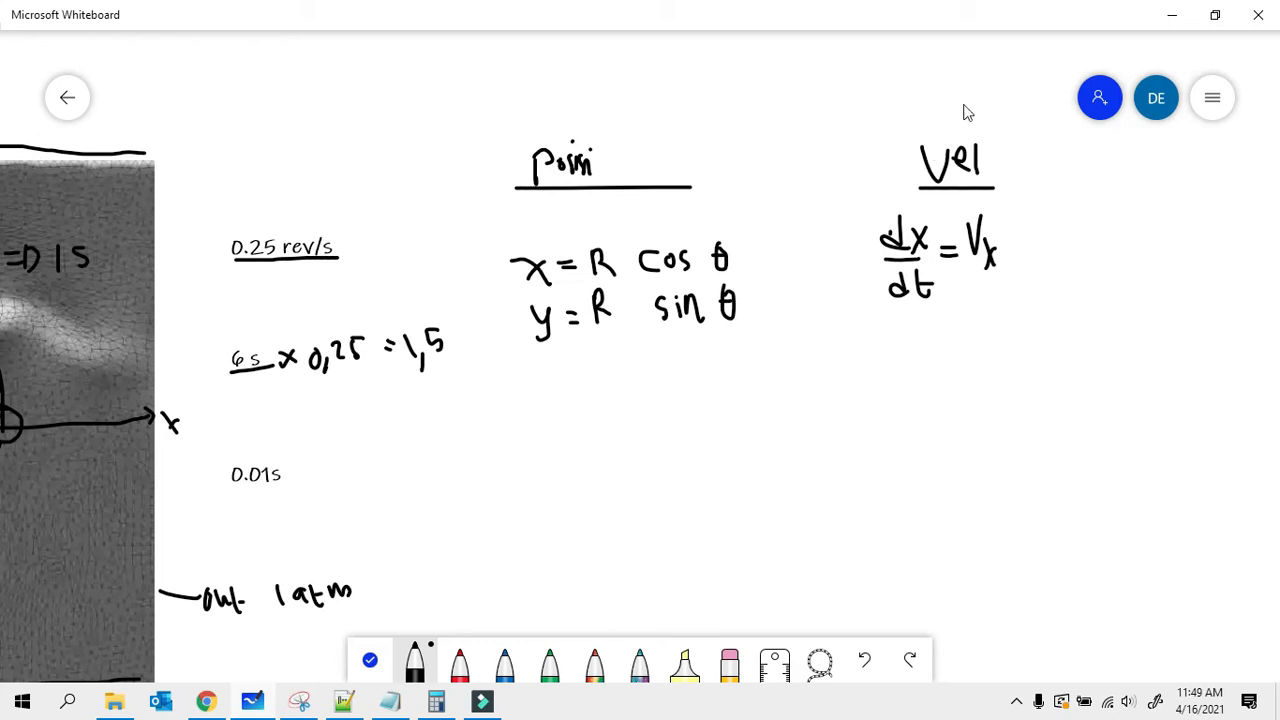
Step: Draw a downward arrow above the Vel heading and write dy/dt = Vy below the Vx definition
{"action": "left_click_drag", "start_coordinate": [960, 80], "coordinate": [960, 118]}
{"action": "left_click_drag", "start_coordinate": [947, 97], "coordinate": [975, 97]}
{"action": "mouse_move", "coordinate": [905, 330]}
{"action": "left_mouse_down"}
{"action": "mouse_move", "coordinate": [912, 430]}
{"action": "mouse_move", "coordinate": [900, 405]}
{"action": "mouse_move", "coordinate": [925, 425]}
{"action": "mouse_move", "coordinate": [979, 333]}
{"action": "mouse_move", "coordinate": [996, 405]}
{"action": "left_mouse_up"}
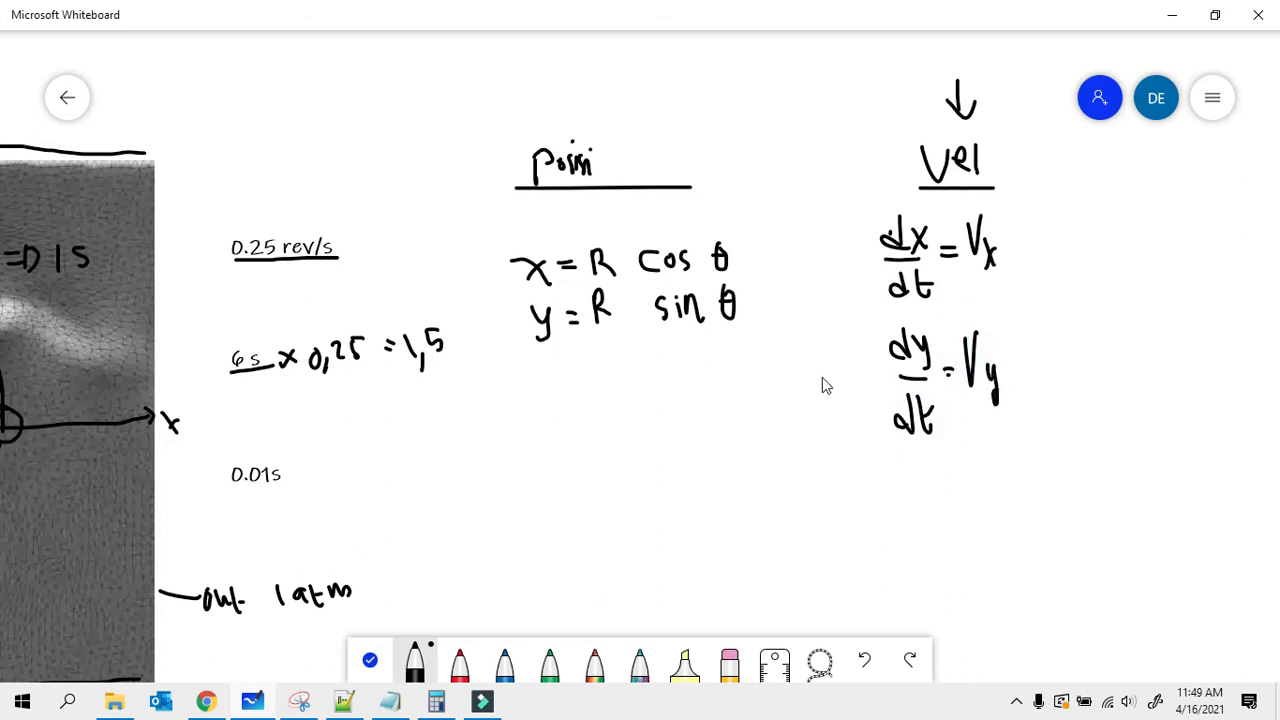
Step: Write the angular velocity relation ω = θ/t below the position equations
{"action": "scroll", "coordinate": [718, 250], "scroll_direction": "down", "scroll_amount": 5, "text": "ctrl"}
{"action": "scroll", "coordinate": [631, 325], "scroll_direction": "up", "scroll_amount": 1, "text": "ctrl"}
{"action": "mouse_move", "coordinate": [684, 366]}
{"action": "left_mouse_down"}
{"action": "mouse_move", "coordinate": [690, 386]}
{"action": "mouse_move", "coordinate": [728, 368]}
{"action": "left_mouse_up"}
{"action": "left_click_drag", "start_coordinate": [727, 350], "coordinate": [758, 360]}
{"action": "mouse_move", "coordinate": [746, 368]}
{"action": "left_mouse_down"}
{"action": "mouse_move", "coordinate": [784, 338]}
{"action": "mouse_move", "coordinate": [791, 362]}
{"action": "left_mouse_up"}
{"action": "scroll", "coordinate": [772, 386], "scroll_direction": "up", "scroll_amount": 3, "text": "ctrl"}
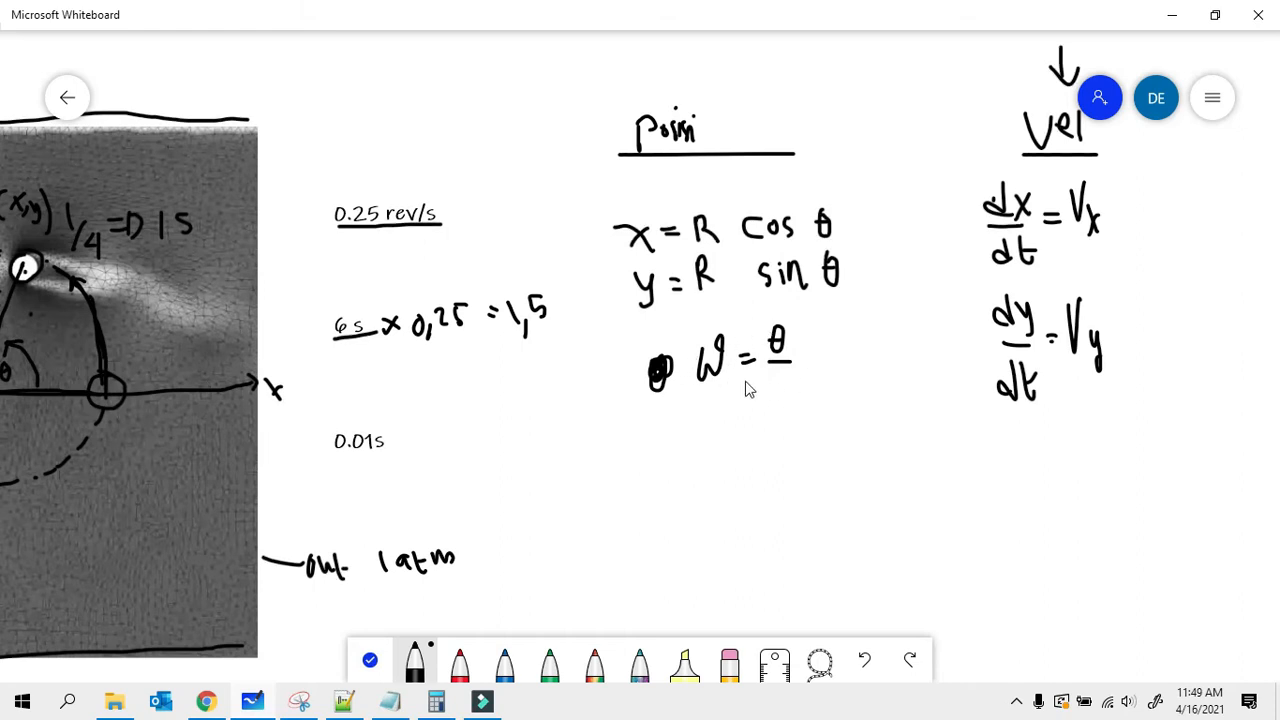
{"action": "mouse_move", "coordinate": [778, 368]}
{"action": "left_mouse_down"}
{"action": "mouse_move", "coordinate": [786, 396]}
{"action": "mouse_move", "coordinate": [791, 378]}
{"action": "left_mouse_up"}
Step: Write the rearranged angle equation θ = ω × t beneath the angular velocity relation
{"action": "mouse_move", "coordinate": [736, 426]}
{"action": "left_mouse_down"}
{"action": "mouse_move", "coordinate": [750, 428]}
{"action": "mouse_move", "coordinate": [702, 438]}
{"action": "mouse_move", "coordinate": [706, 413]}
{"action": "mouse_move", "coordinate": [712, 428]}
{"action": "left_mouse_up"}
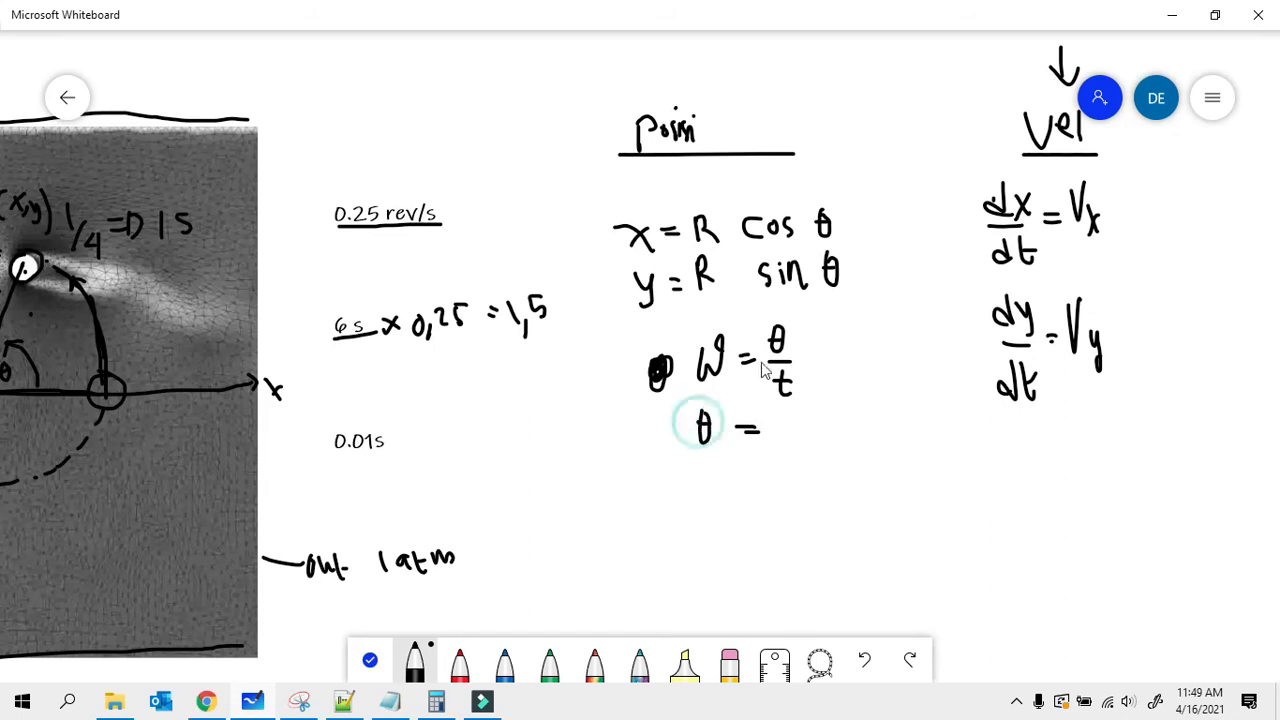
{"action": "scroll", "coordinate": [830, 418], "scroll_direction": "down", "scroll_amount": 3}
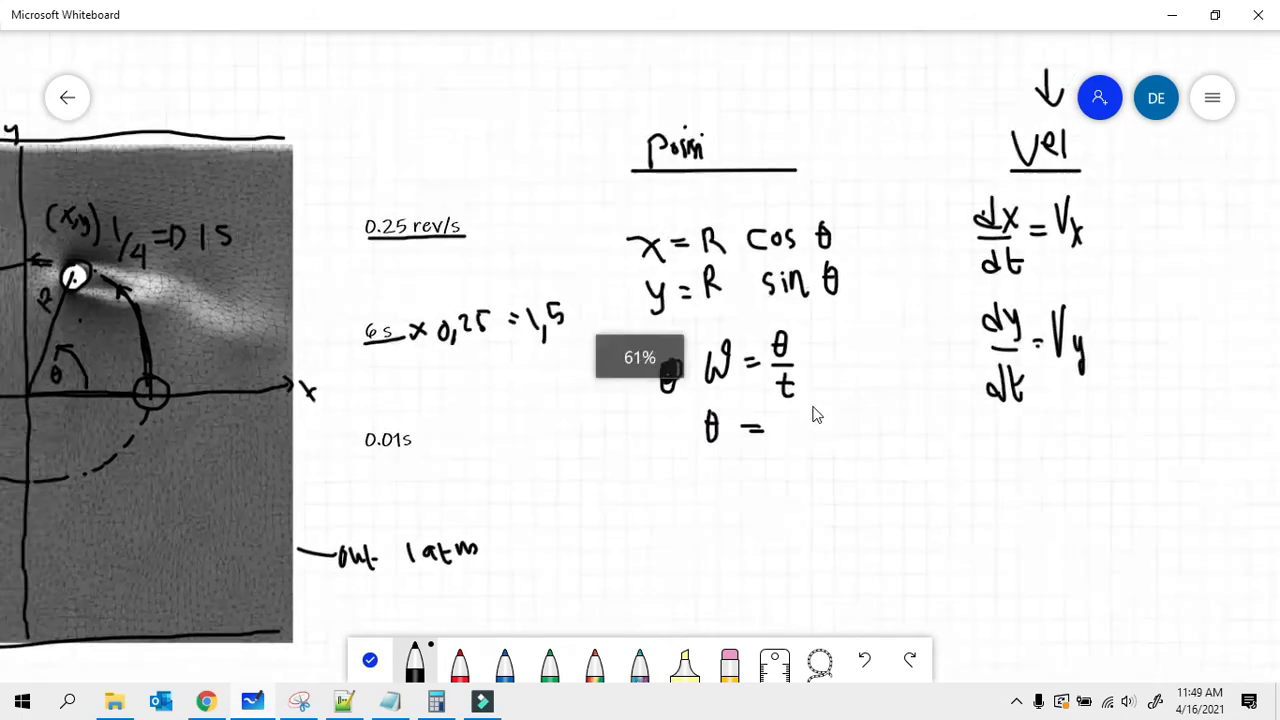
{"action": "scroll", "coordinate": [162, 376], "scroll_direction": "up", "scroll_amount": 1}
{"action": "scroll", "coordinate": [240, 316], "scroll_direction": "up", "scroll_amount": 1}
{"action": "mouse_move", "coordinate": [856, 423]}
{"action": "left_mouse_down"}
{"action": "mouse_move", "coordinate": [862, 436]}
{"action": "mouse_move", "coordinate": [884, 413]}
{"action": "mouse_move", "coordinate": [880, 434]}
{"action": "left_mouse_up"}
{"action": "mouse_move", "coordinate": [900, 424]}
{"action": "left_mouse_down"}
{"action": "mouse_move", "coordinate": [912, 438]}
{"action": "mouse_move", "coordinate": [900, 440]}
{"action": "mouse_move", "coordinate": [929, 422]}
{"action": "left_mouse_up"}
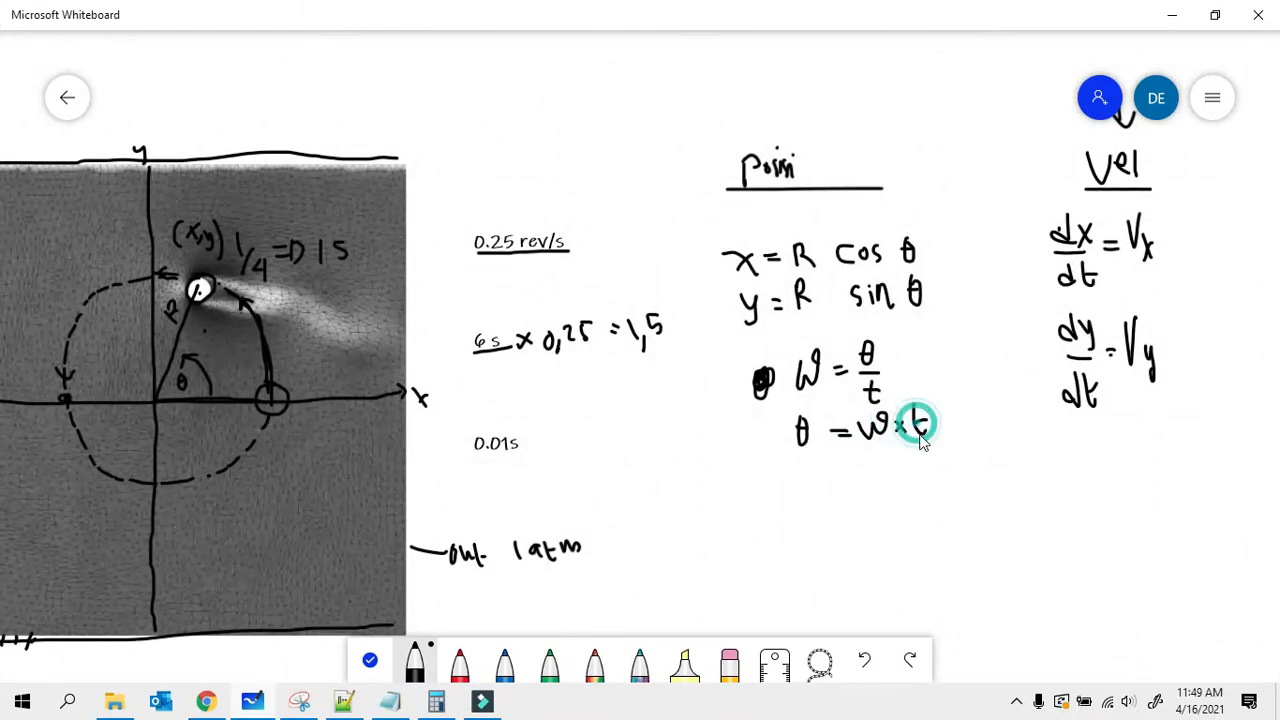
Step: Write the time-dependent horizontal position x = R cos(ω × t) beneath the angle equation
{"action": "scroll", "coordinate": [607, 490], "scroll_direction": "down", "scroll_amount": 5}
{"action": "scroll", "coordinate": [846, 489], "scroll_direction": "up", "scroll_amount": 4}
{"action": "scroll", "coordinate": [614, 500], "scroll_direction": "up", "scroll_amount": 2}
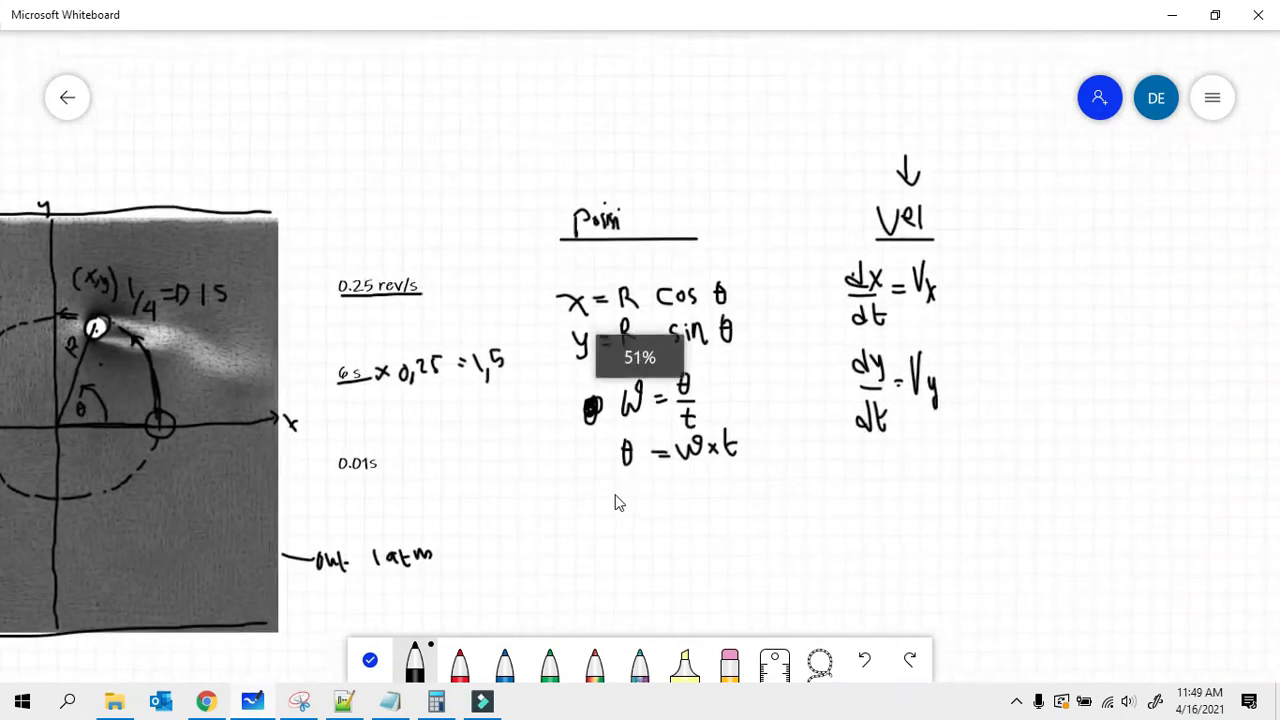
{"action": "mouse_move", "coordinate": [560, 482]}
{"action": "left_mouse_down"}
{"action": "mouse_move", "coordinate": [590, 500]}
{"action": "mouse_move", "coordinate": [565, 500]}
{"action": "mouse_move", "coordinate": [614, 493]}
{"action": "left_mouse_up"}
{"action": "mouse_move", "coordinate": [634, 482]}
{"action": "left_mouse_down"}
{"action": "mouse_move", "coordinate": [635, 508]}
{"action": "mouse_move", "coordinate": [687, 487]}
{"action": "mouse_move", "coordinate": [726, 506]}
{"action": "mouse_move", "coordinate": [761, 476]}
{"action": "mouse_move", "coordinate": [766, 494]}
{"action": "left_mouse_up"}
{"action": "mouse_move", "coordinate": [766, 478]}
{"action": "left_mouse_down"}
{"action": "mouse_move", "coordinate": [752, 494]}
{"action": "mouse_move", "coordinate": [799, 481]}
{"action": "mouse_move", "coordinate": [810, 497]}
{"action": "left_mouse_up"}
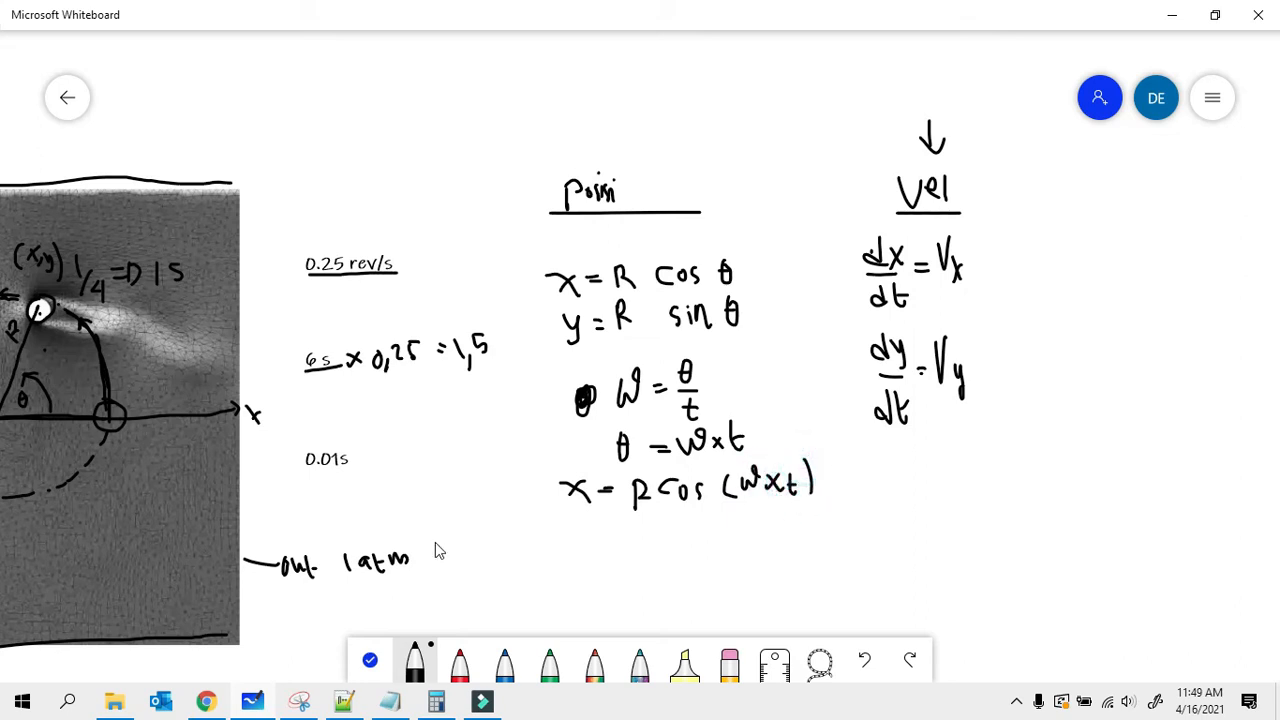
Step: Write the time-dependent vertical position y = R sin(ω × t) below the x equation
{"action": "left_click_drag", "start_coordinate": [571, 518], "coordinate": [578, 540]}
{"action": "mouse_move", "coordinate": [590, 517]}
{"action": "left_mouse_down"}
{"action": "mouse_move", "coordinate": [582, 562]}
{"action": "mouse_move", "coordinate": [624, 525]}
{"action": "left_mouse_up"}
{"action": "left_click_drag", "start_coordinate": [613, 535], "coordinate": [646, 545]}
{"action": "mouse_move", "coordinate": [643, 515]}
{"action": "left_mouse_down"}
{"action": "mouse_move", "coordinate": [650, 530]}
{"action": "mouse_move", "coordinate": [686, 526]}
{"action": "mouse_move", "coordinate": [684, 543]}
{"action": "mouse_move", "coordinate": [705, 545]}
{"action": "mouse_move", "coordinate": [746, 540]}
{"action": "mouse_move", "coordinate": [772, 513]}
{"action": "mouse_move", "coordinate": [790, 531]}
{"action": "mouse_move", "coordinate": [778, 532]}
{"action": "mouse_move", "coordinate": [805, 531]}
{"action": "mouse_move", "coordinate": [812, 514]}
{"action": "left_mouse_up"}
{"action": "left_click_drag", "start_coordinate": [813, 492], "coordinate": [818, 540]}
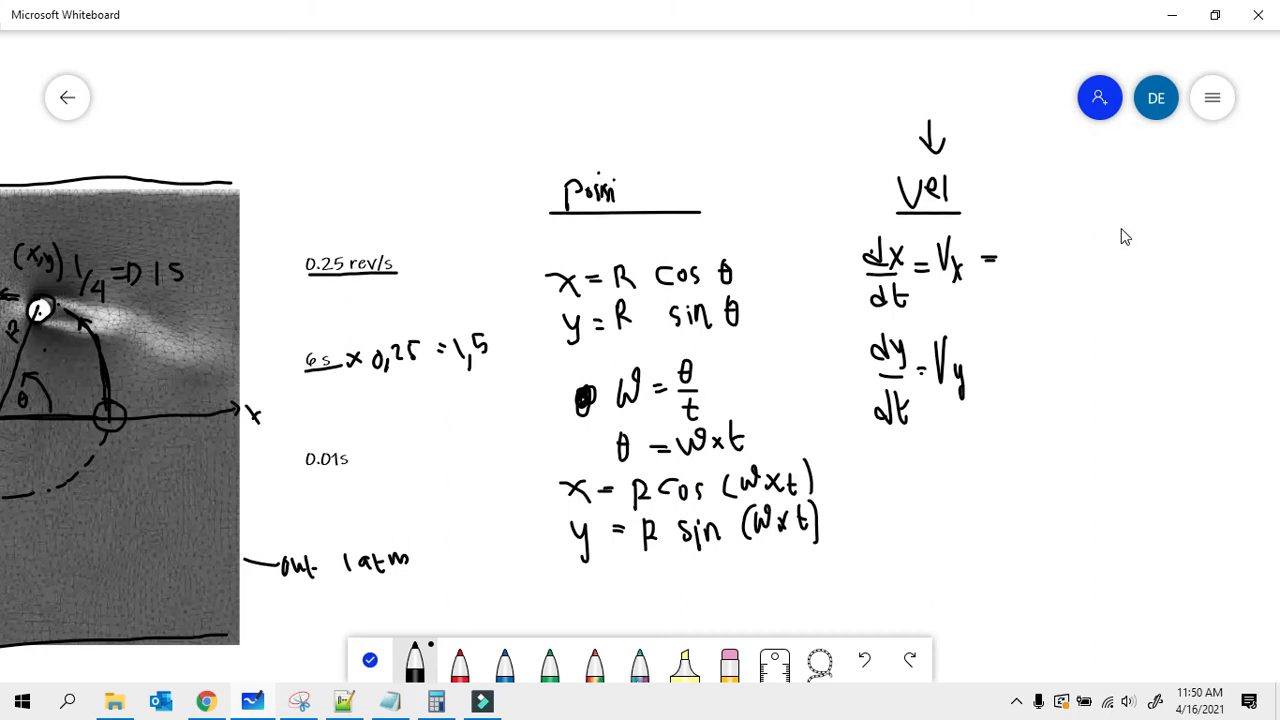
Step: Complete the horizontal velocity equation as Vx = −ωR sin(ωt)
{"action": "mouse_move", "coordinate": [1011, 257]}
{"action": "left_mouse_down"}
{"action": "mouse_move", "coordinate": [1062, 246]}
{"action": "mouse_move", "coordinate": [1067, 265]}
{"action": "mouse_move", "coordinate": [1162, 246]}
{"action": "mouse_move", "coordinate": [1165, 258]}
{"action": "mouse_move", "coordinate": [1194, 233]}
{"action": "mouse_move", "coordinate": [1206, 256]}
{"action": "mouse_move", "coordinate": [1216, 233]}
{"action": "mouse_move", "coordinate": [1222, 260]}
{"action": "left_mouse_up"}
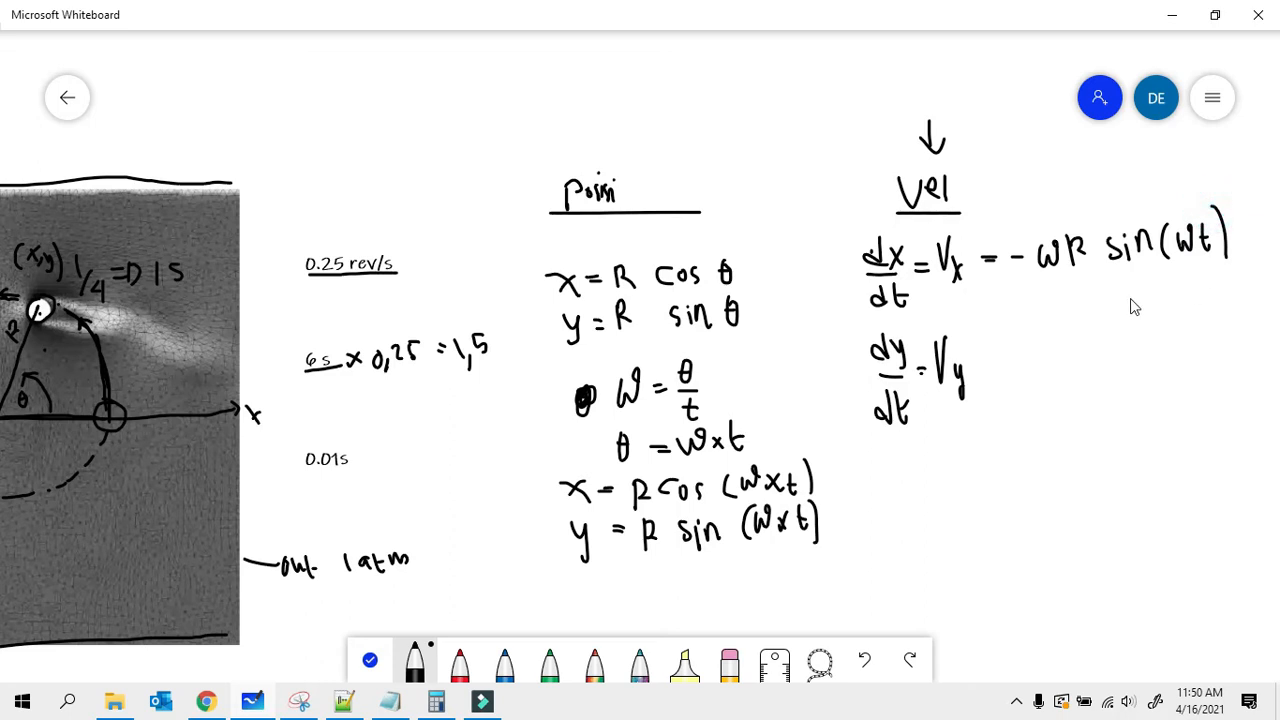
Step: Complete the vertical velocity equation as Vy = ωR cos(ωt)
{"action": "left_click_drag", "start_coordinate": [978, 352], "coordinate": [996, 353]}
{"action": "left_click_drag", "start_coordinate": [1027, 343], "coordinate": [1056, 338]}
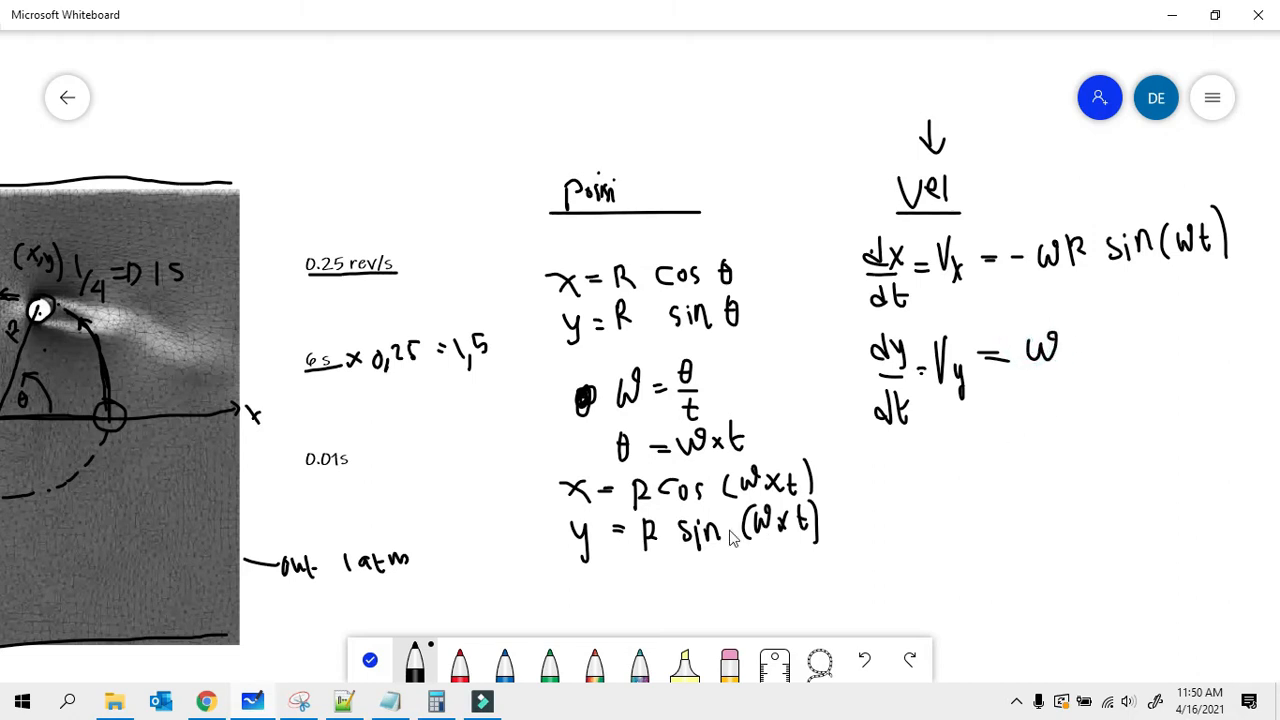
{"action": "mouse_move", "coordinate": [1070, 328]}
{"action": "left_mouse_down"}
{"action": "mouse_move", "coordinate": [1070, 352]}
{"action": "mouse_move", "coordinate": [1144, 338]}
{"action": "mouse_move", "coordinate": [1176, 348]}
{"action": "mouse_move", "coordinate": [1232, 327]}
{"action": "mouse_move", "coordinate": [1232, 344]}
{"action": "left_mouse_up"}
Step: Examine the orbit diagram together with the derived position and velocity equations
{"action": "scroll", "coordinate": [969, 365], "scroll_direction": "up", "scroll_amount": 1}
{"action": "scroll", "coordinate": [1005, 380], "scroll_direction": "up", "scroll_amount": 5}
{"action": "scroll", "coordinate": [1006, 389], "scroll_direction": "down", "scroll_amount": 10}
{"action": "scroll", "coordinate": [1050, 380], "scroll_direction": "up", "scroll_amount": 4}
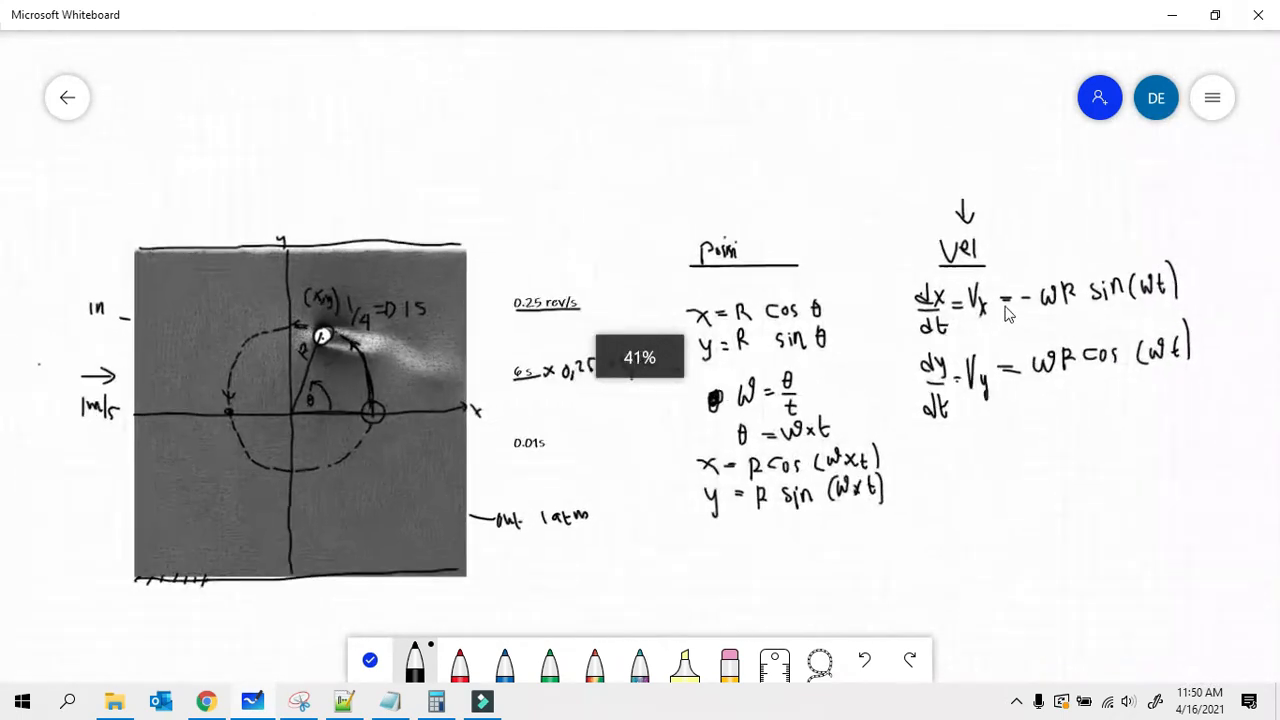
{"action": "scroll", "coordinate": [1061, 408], "scroll_direction": "up", "scroll_amount": 1}
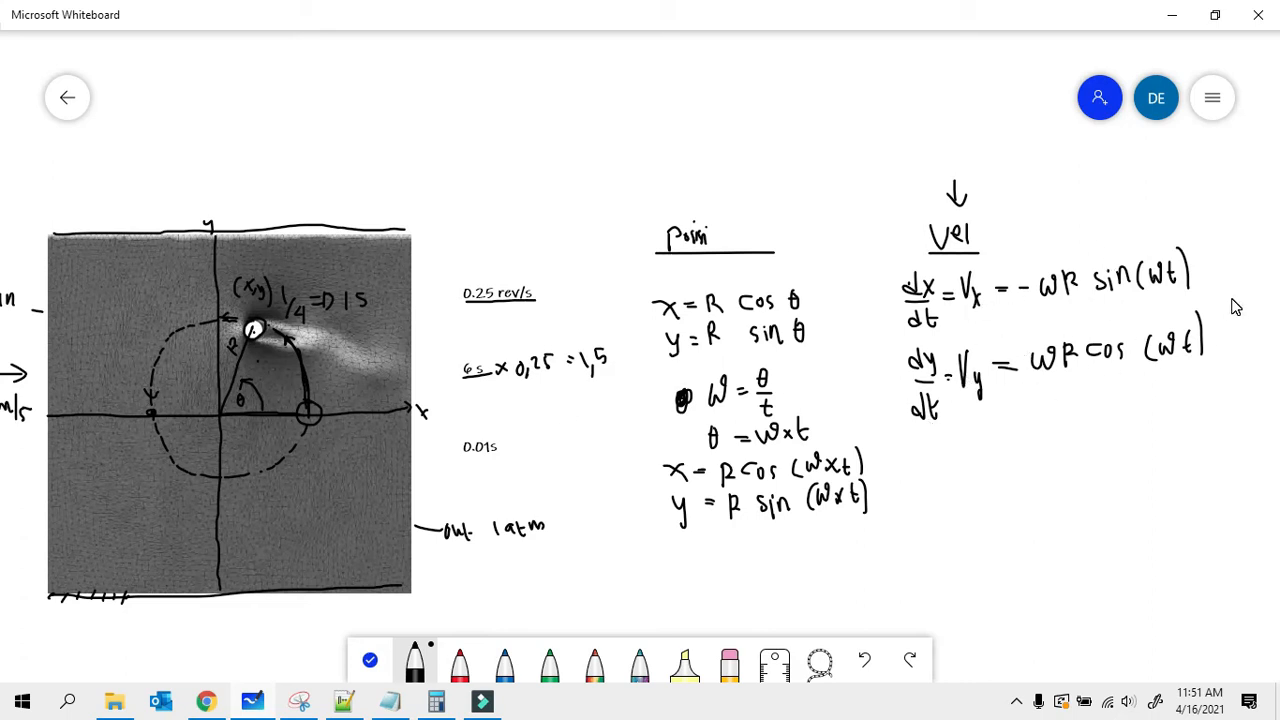
{"action": "scroll", "coordinate": [341, 456], "scroll_direction": "up", "scroll_amount": 4, "text": "ctrl"}
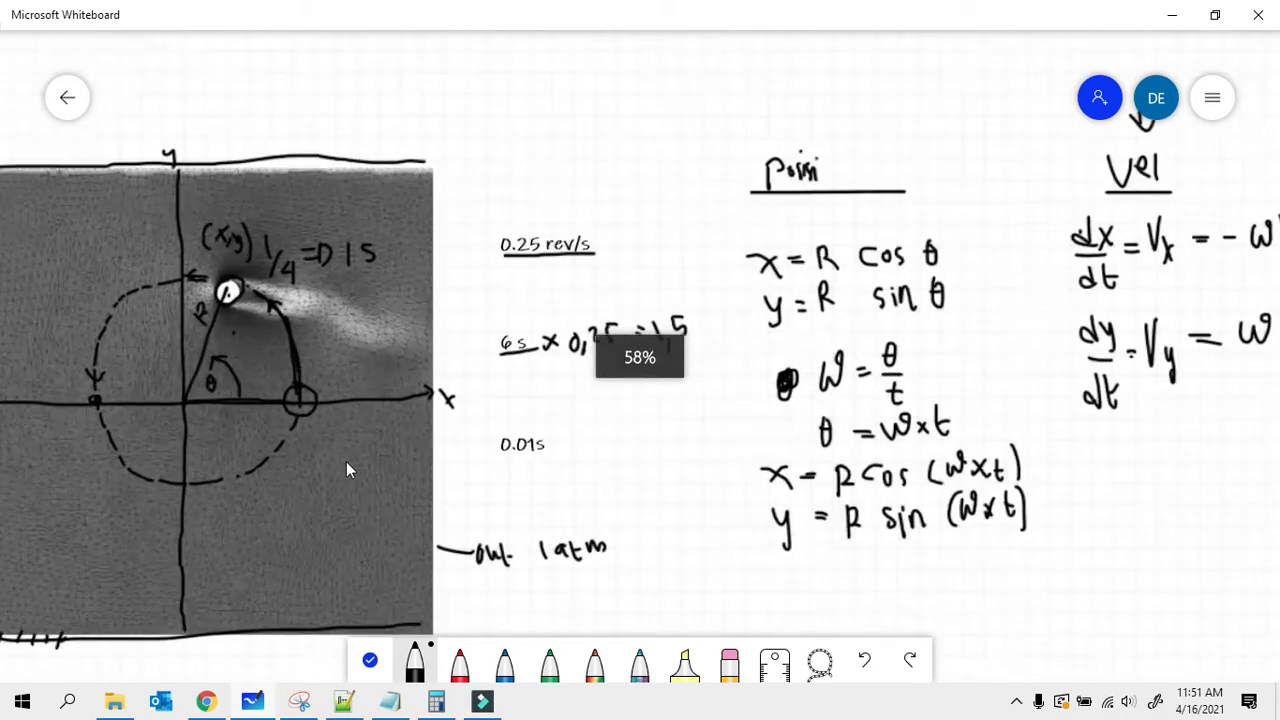
{"action": "scroll", "coordinate": [254, 480], "scroll_direction": "down", "scroll_amount": 6, "text": "ctrl"}
{"action": "scroll", "coordinate": [1204, 440], "scroll_direction": "right", "scroll_amount": 2}
{"action": "scroll", "coordinate": [1204, 440], "scroll_direction": "up", "scroll_amount": 2, "text": "ctrl"}
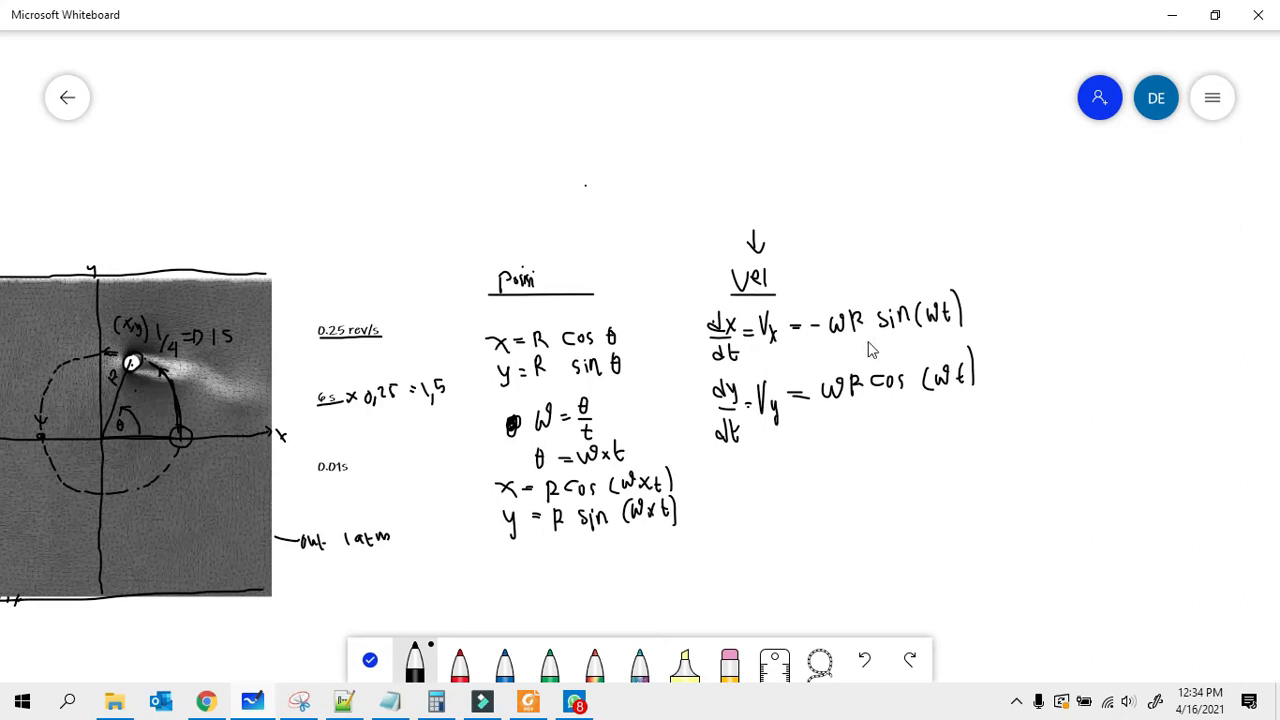
{"action": "scroll", "coordinate": [943, 346], "scroll_direction": "up", "scroll_amount": 3}
{"action": "scroll", "coordinate": [900, 363], "scroll_direction": "down", "scroll_amount": 4}
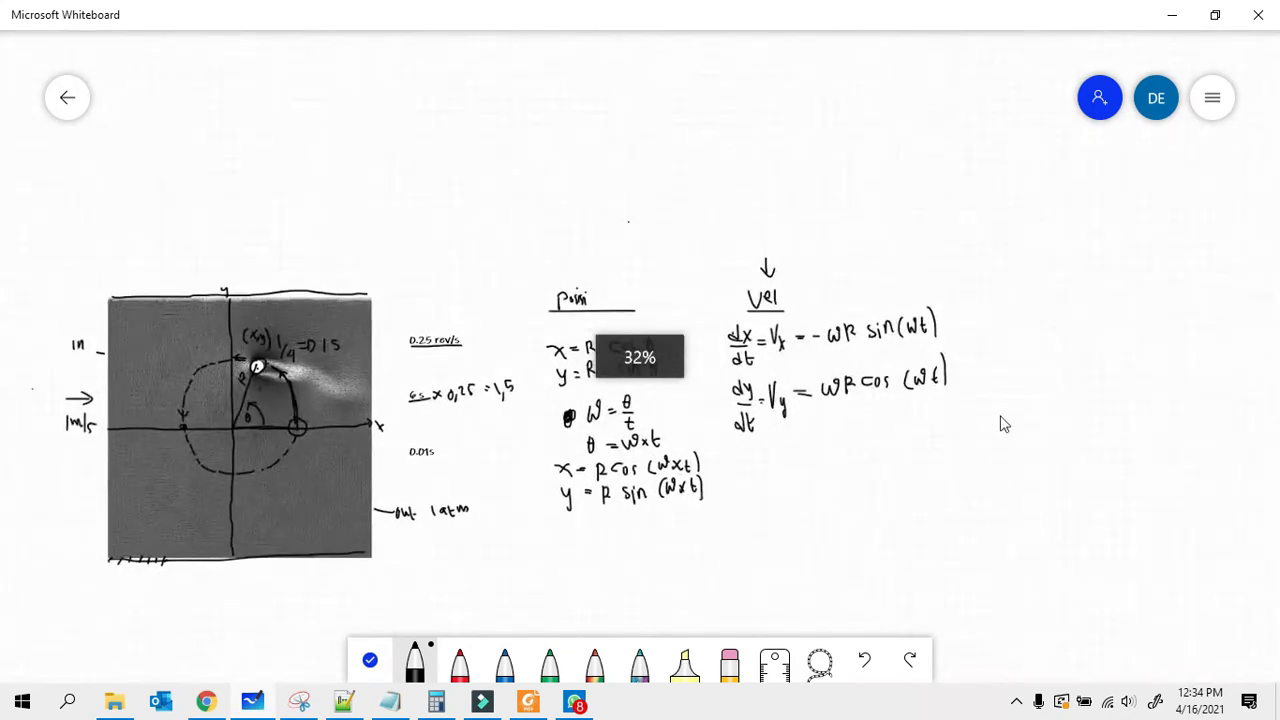
{"action": "scroll", "coordinate": [154, 397], "scroll_direction": "up", "scroll_amount": 5}
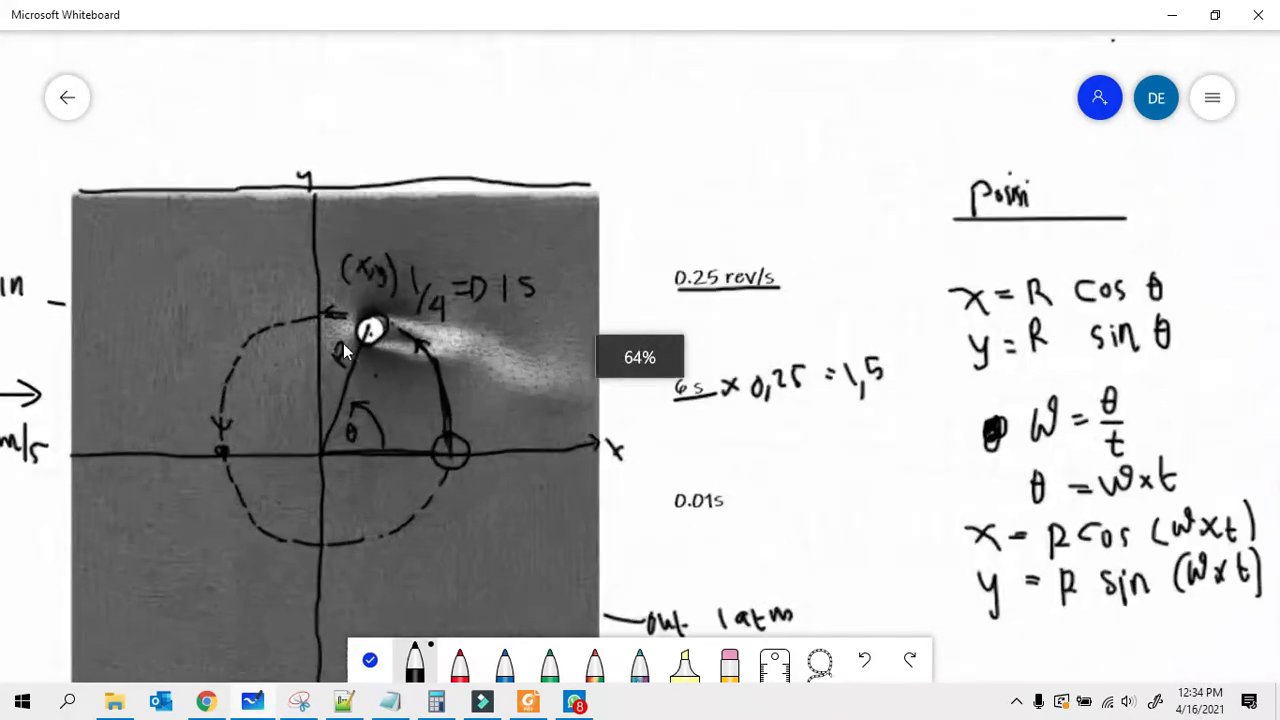
{"action": "scroll", "coordinate": [343, 343], "scroll_direction": "up", "scroll_amount": 1}
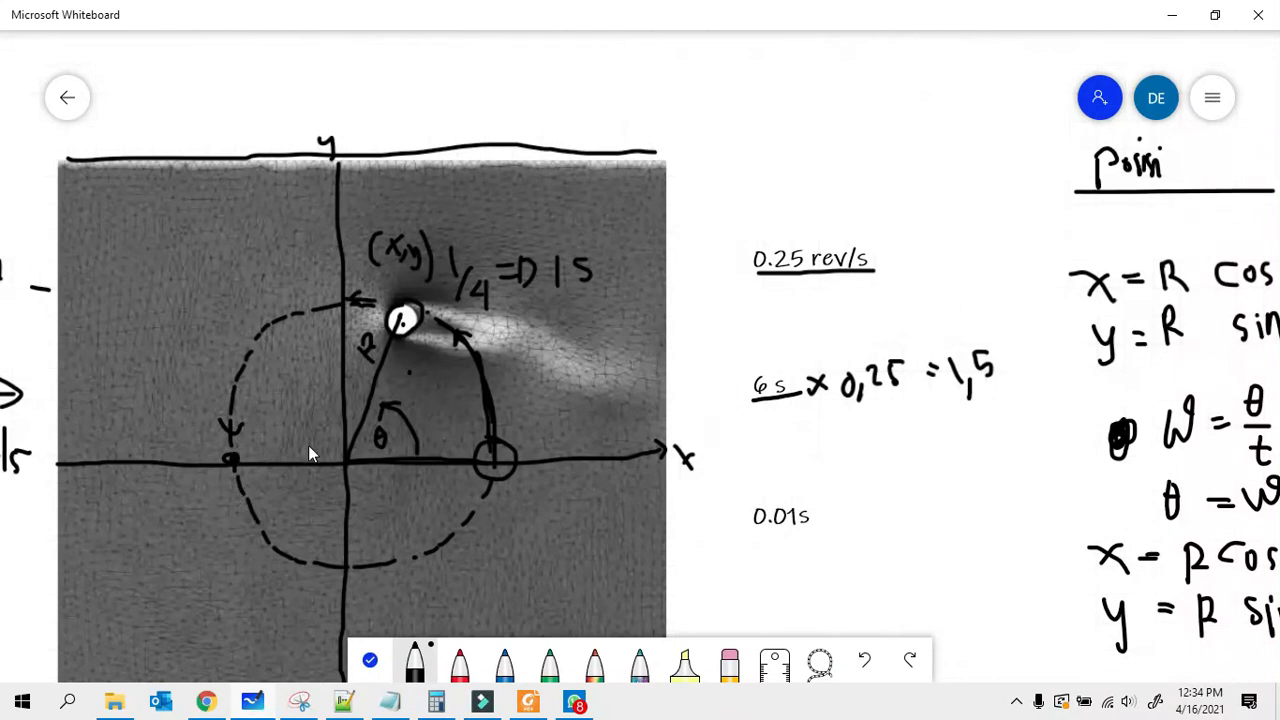
{"action": "scroll", "coordinate": [300, 442], "scroll_direction": "down", "scroll_amount": 4}
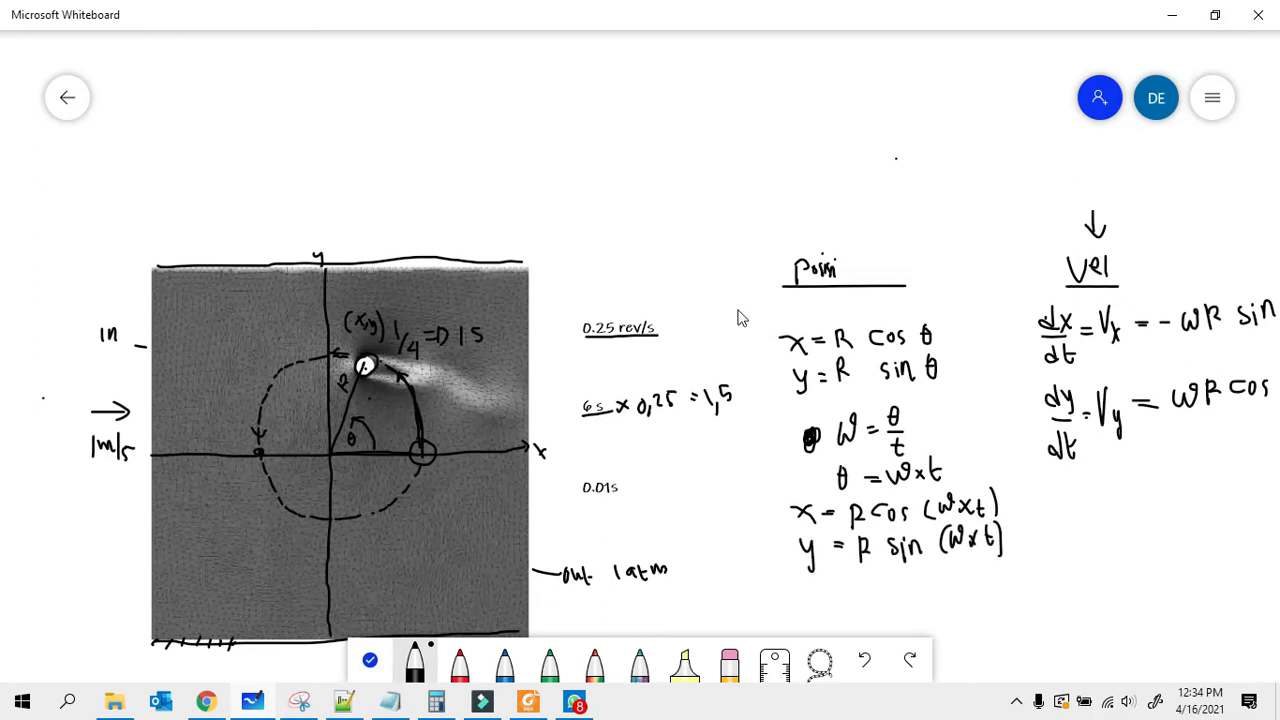
{"action": "scroll", "coordinate": [314, 330], "scroll_direction": "down", "scroll_amount": 3}
{"action": "scroll", "coordinate": [1220, 450], "scroll_direction": "up", "scroll_amount": 5}
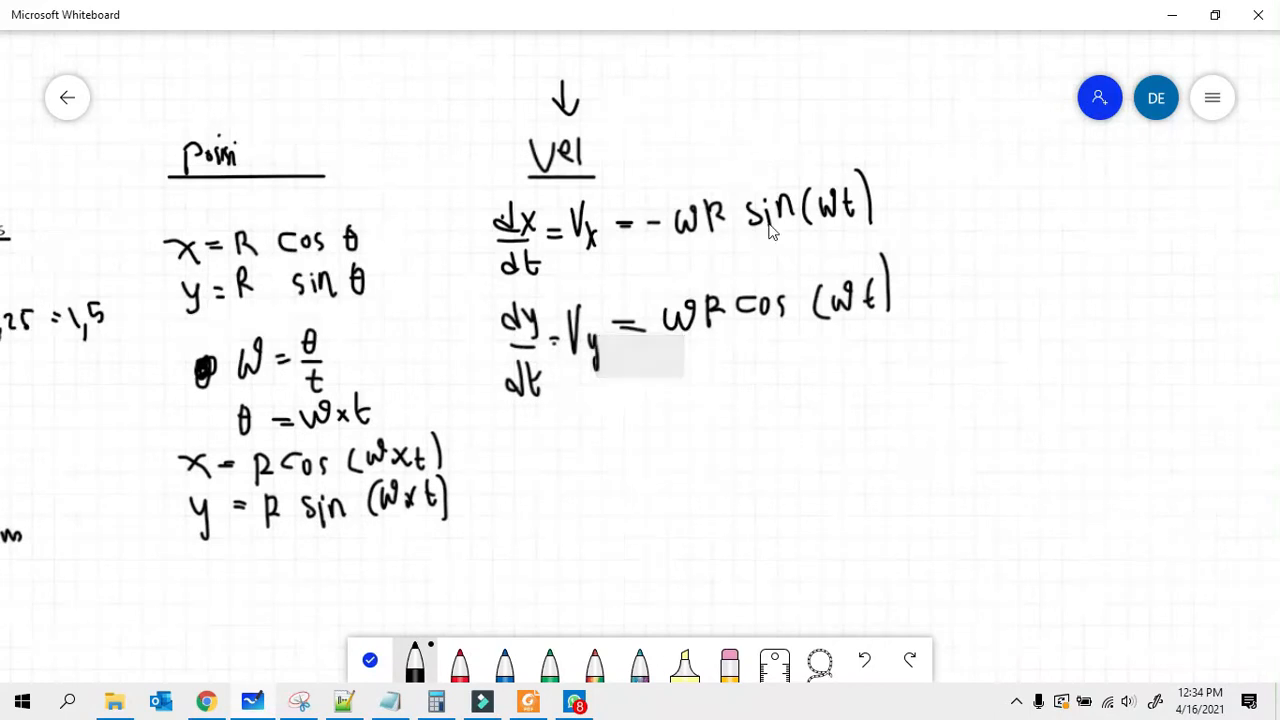
{"action": "scroll", "coordinate": [789, 375], "scroll_direction": "down", "scroll_amount": 2}
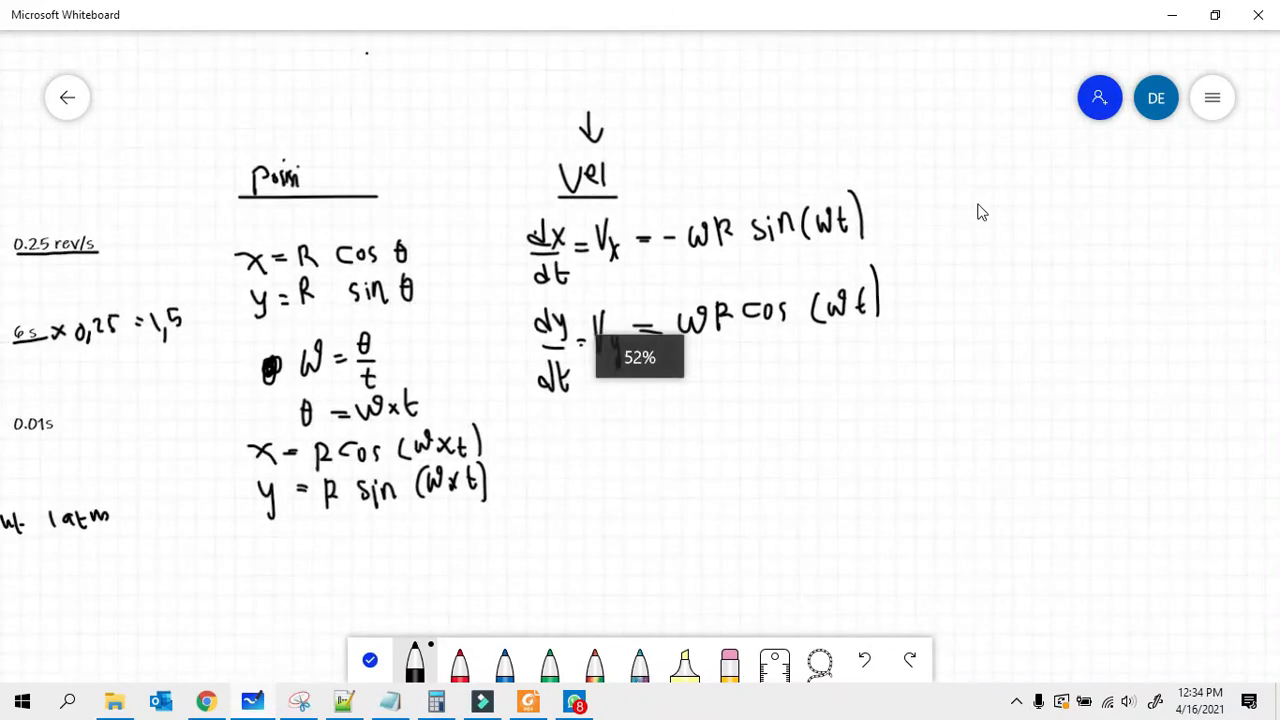
Step: Write "ω =" in the empty area beside the velocity equations
{"action": "left_click_drag", "start_coordinate": [989, 197], "coordinate": [1043, 192]}
{"action": "left_click_drag", "start_coordinate": [1033, 200], "coordinate": [1044, 199]}
{"action": "scroll", "coordinate": [745, 402], "scroll_direction": "down", "scroll_amount": 5}
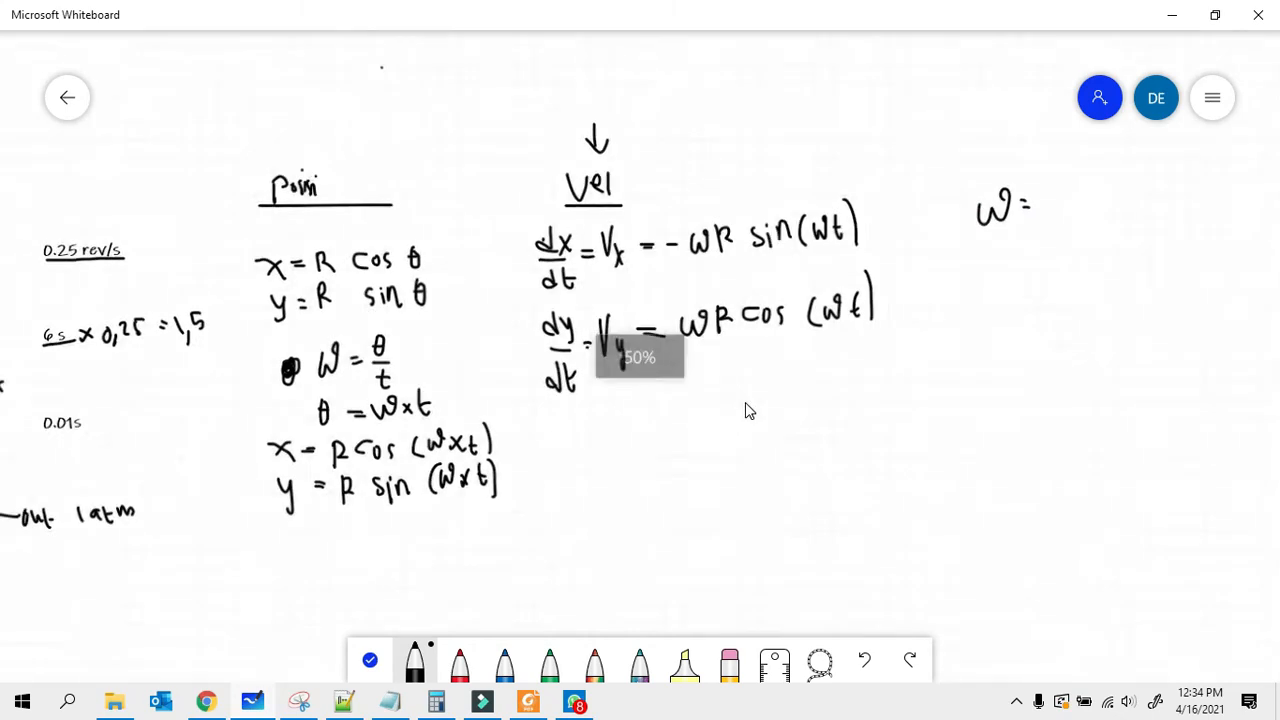
{"action": "scroll", "coordinate": [376, 350], "scroll_direction": "up", "scroll_amount": 3}
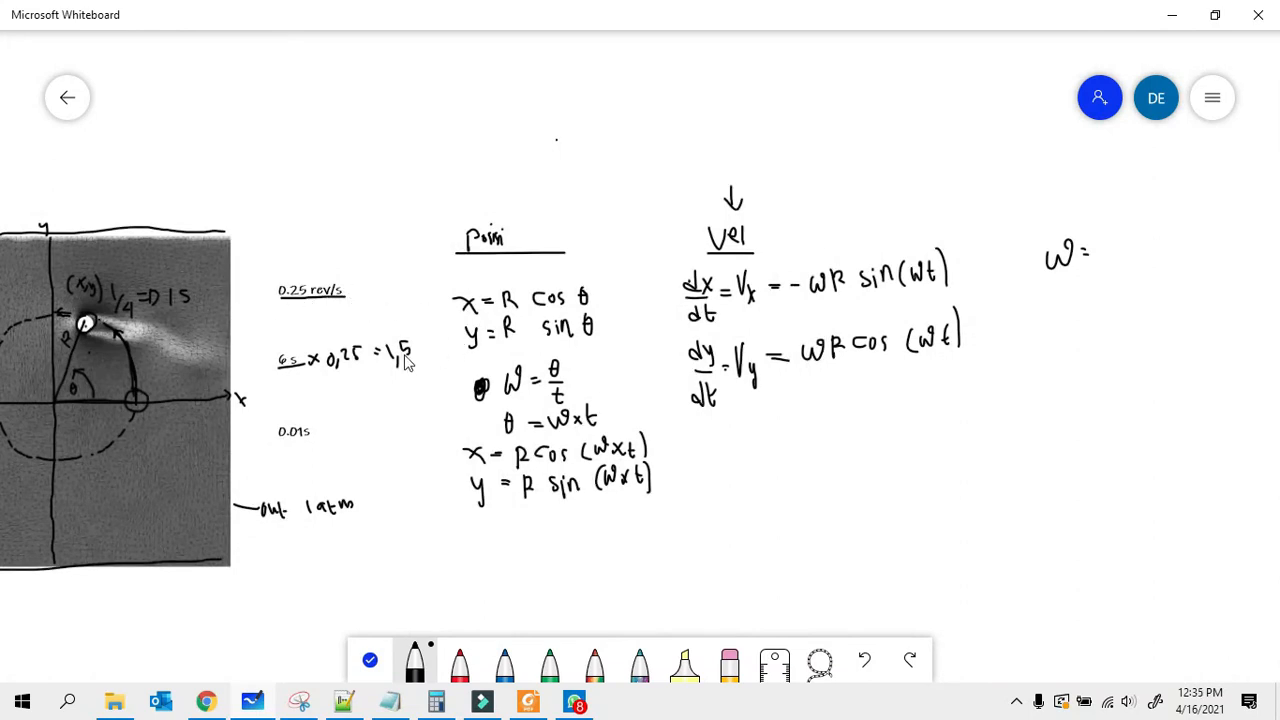
Step: Switch to a new incognito Chrome window and search Google for "rev/s to rad/s"
{"action": "mouse_move", "coordinate": [206, 702]}
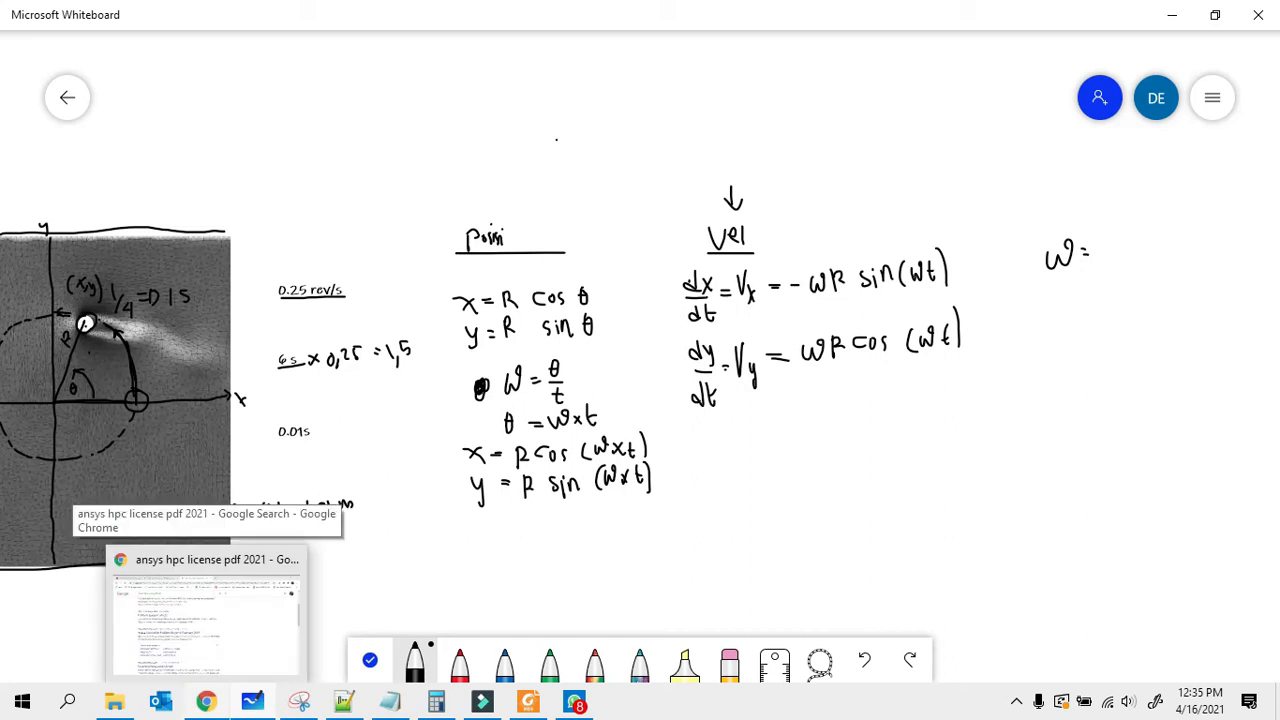
{"action": "right_click", "coordinate": [203, 698]}
{"action": "left_click", "coordinate": [183, 562]}
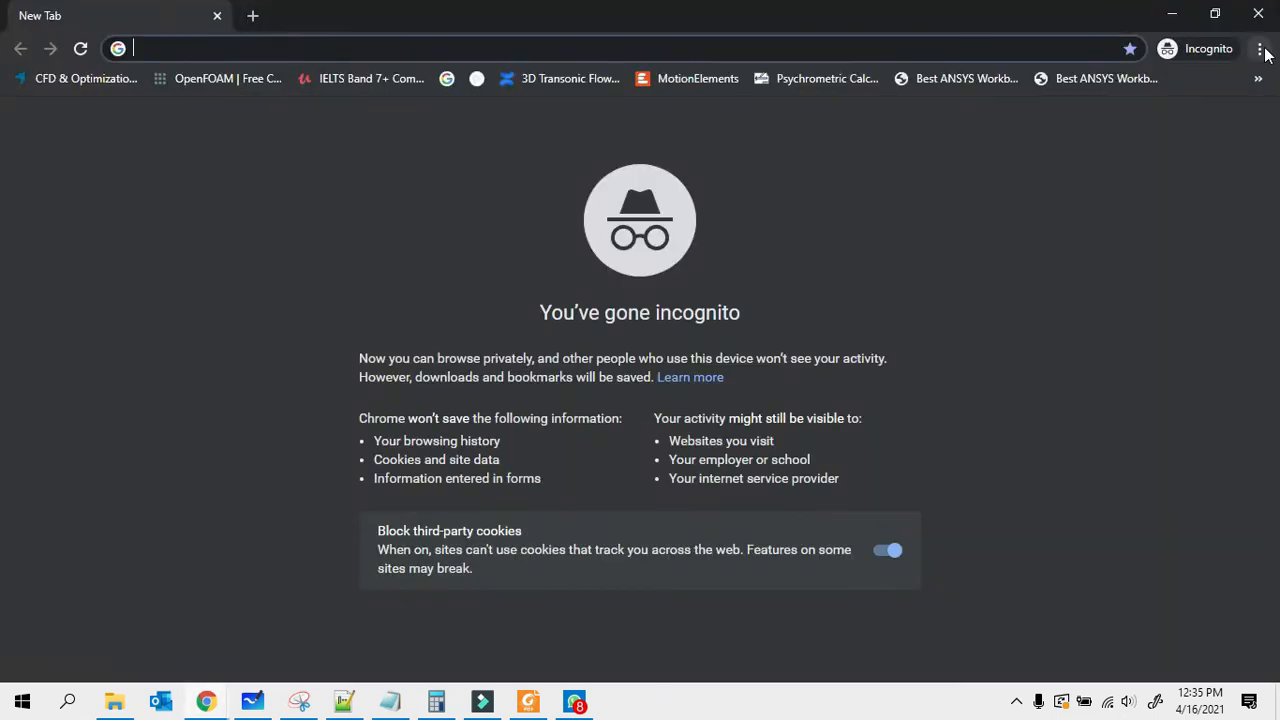
{"action": "left_click", "coordinate": [1260, 49]}
{"action": "left_click", "coordinate": [409, 50]}
{"action": "type", "text": "rev"}
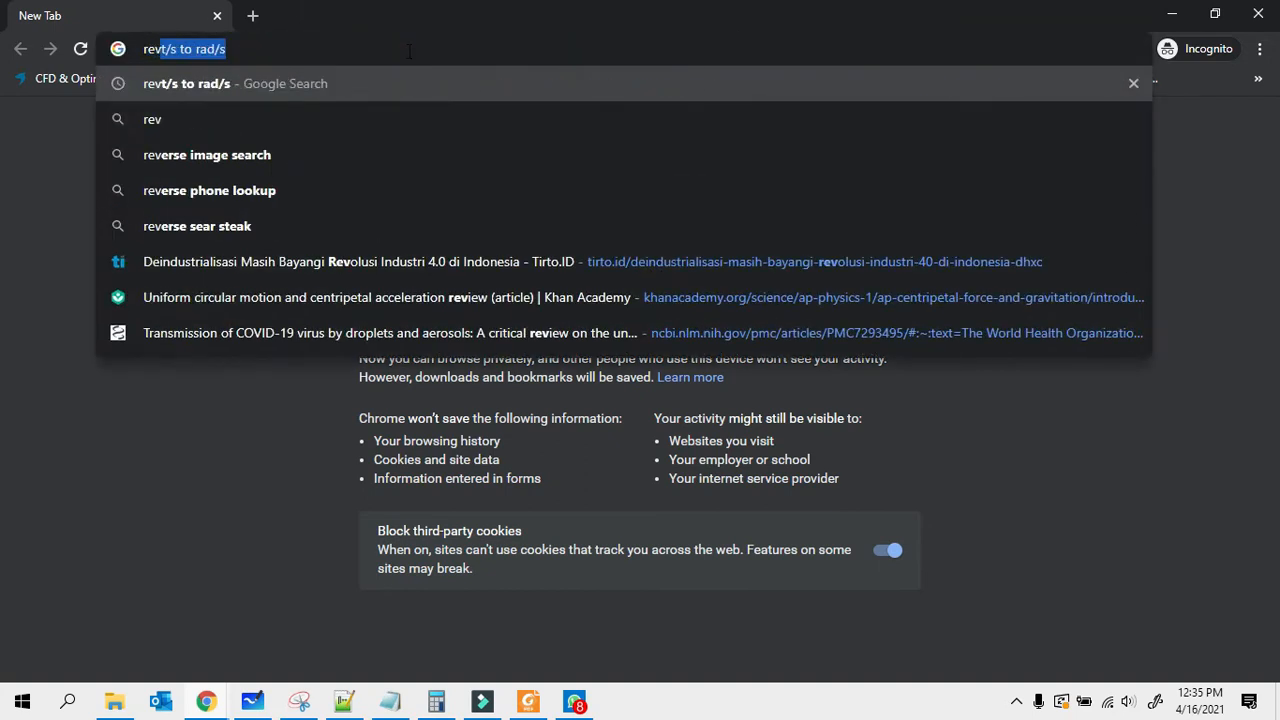
{"action": "left_click", "coordinate": [218, 88]}
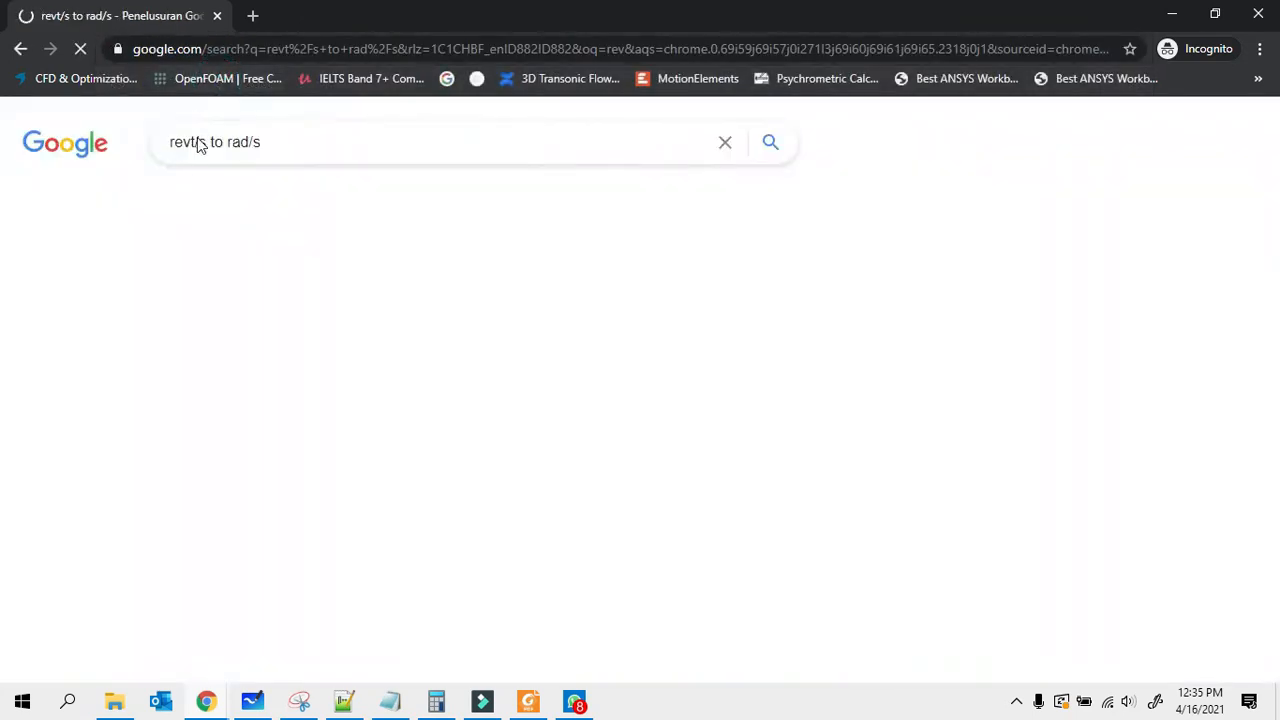
{"action": "left_click", "coordinate": [205, 140]}
{"action": "key", "text": "BackSpace"}
{"action": "key", "text": "Return"}
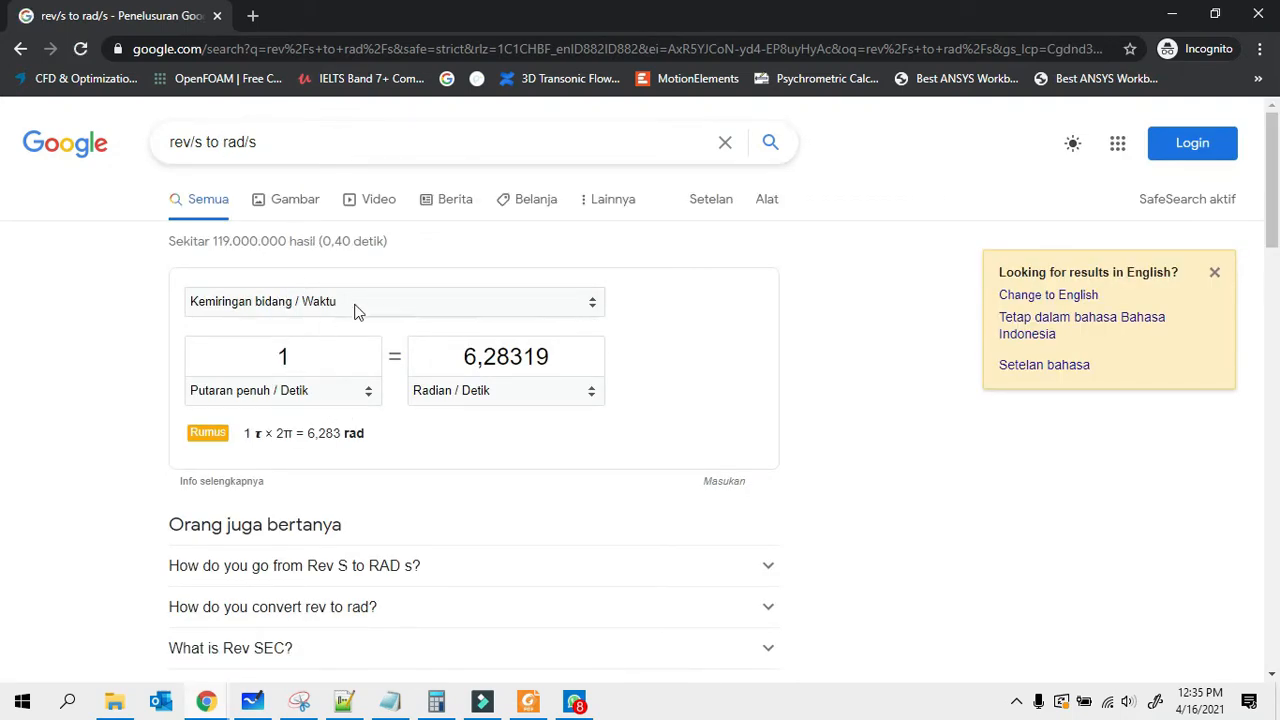
Step: Convert 0,25 revolutions per second to radians per second in the Google unit converter
{"action": "left_click_drag", "start_coordinate": [336, 348], "coordinate": [206, 368]}
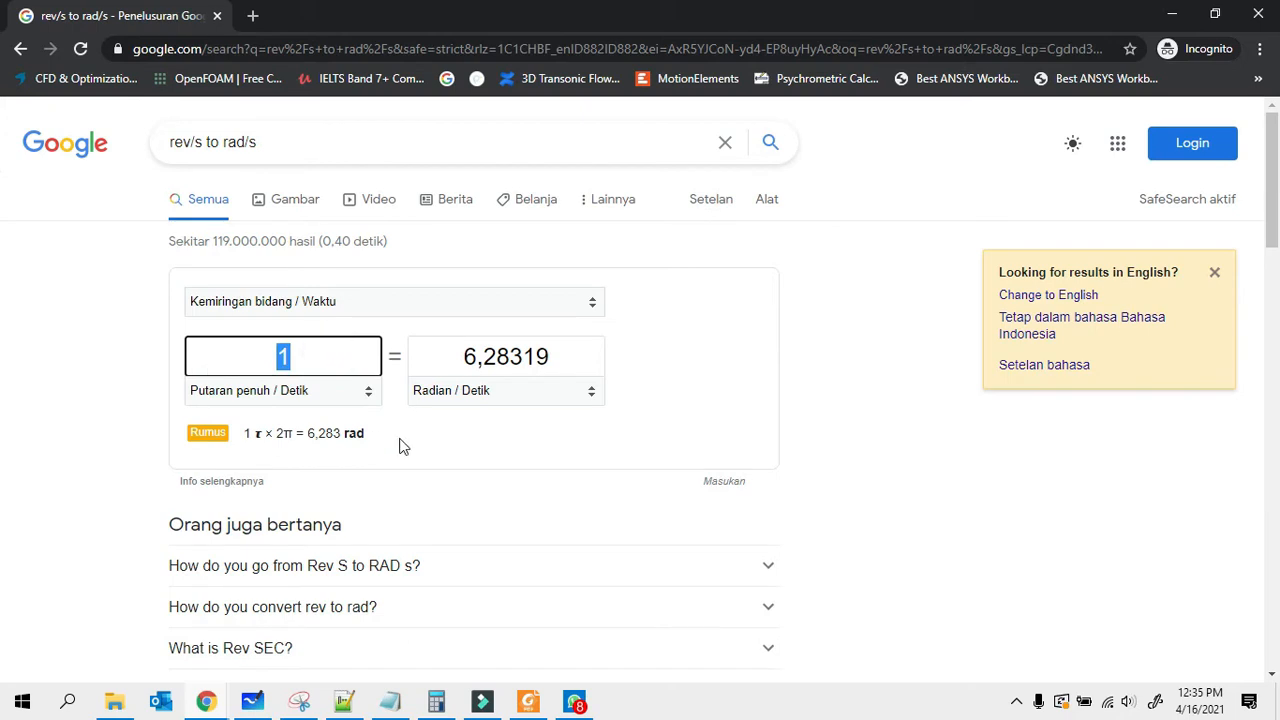
{"action": "type", "text": "0,"}
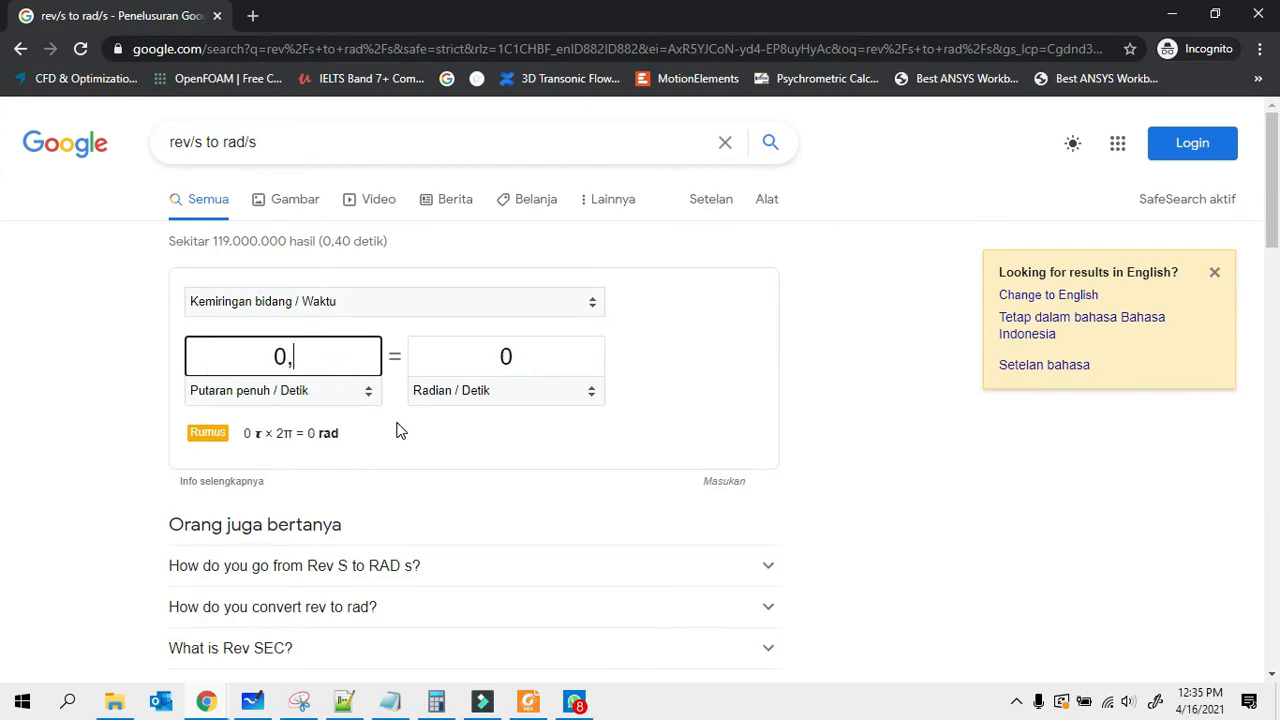
{"action": "type", "text": "25"}
{"action": "key", "text": "ctrl+a"}
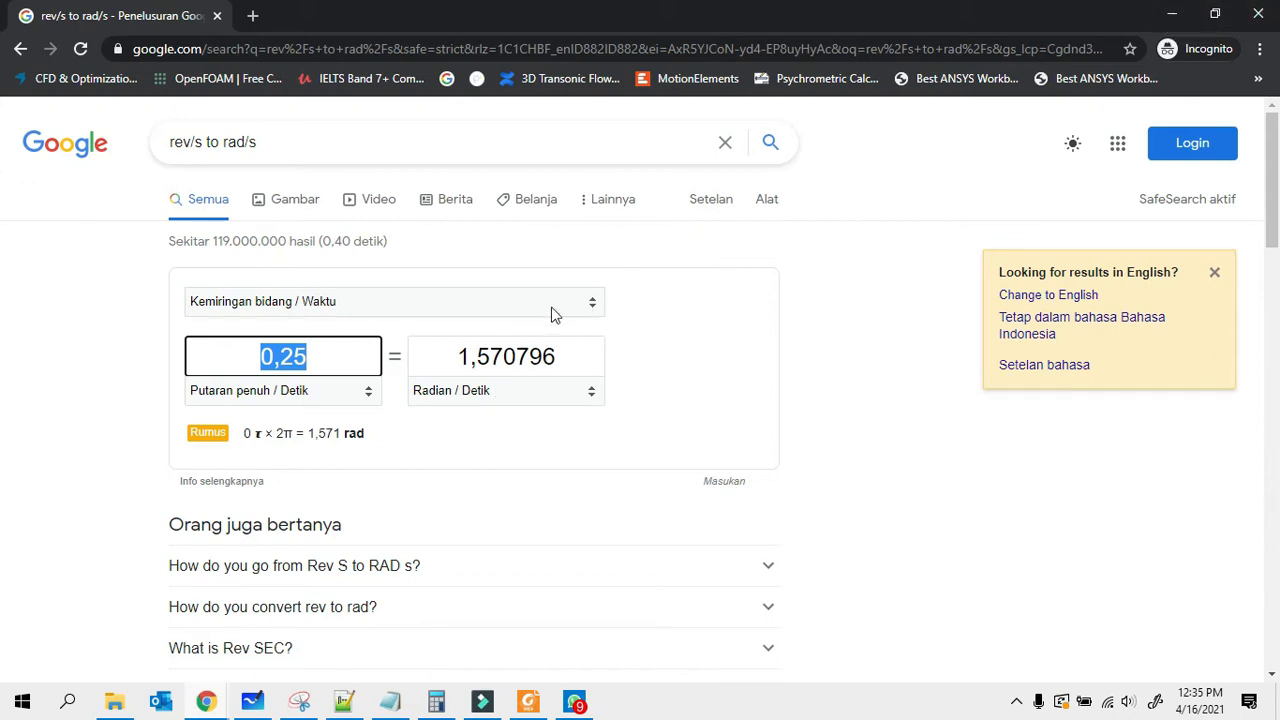
Step: Return to the whiteboard, complete the angular velocity as ω = 1.57, and write "R =" beneath it
{"action": "left_click", "coordinate": [1174, 16]}
{"action": "mouse_move", "coordinate": [1103, 240]}
{"action": "left_mouse_down"}
{"action": "mouse_move", "coordinate": [1104, 260]}
{"action": "mouse_move", "coordinate": [1156, 246]}
{"action": "left_mouse_up"}
{"action": "mouse_move", "coordinate": [1066, 284]}
{"action": "left_mouse_down"}
{"action": "mouse_move", "coordinate": [1068, 325]}
{"action": "mouse_move", "coordinate": [1092, 320]}
{"action": "mouse_move", "coordinate": [1106, 296]}
{"action": "left_mouse_up"}
{"action": "left_click_drag", "start_coordinate": [1094, 304], "coordinate": [1108, 303]}
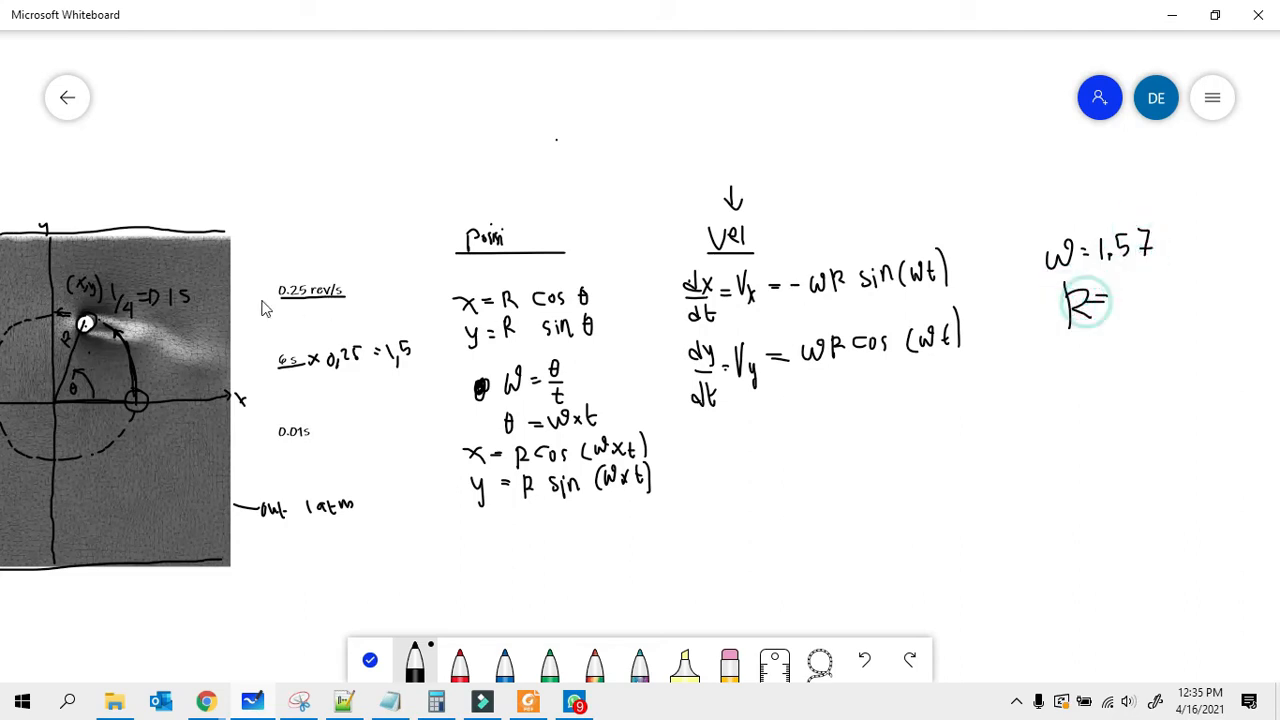
Step: Draw a double-headed width arrow labelled 2M beneath the flow domain and a matching height arrow along its outlet edge
{"action": "scroll", "coordinate": [811, 317], "scroll_direction": "down", "scroll_amount": 2}
{"action": "scroll", "coordinate": [59, 558], "scroll_direction": "up", "scroll_amount": 1}
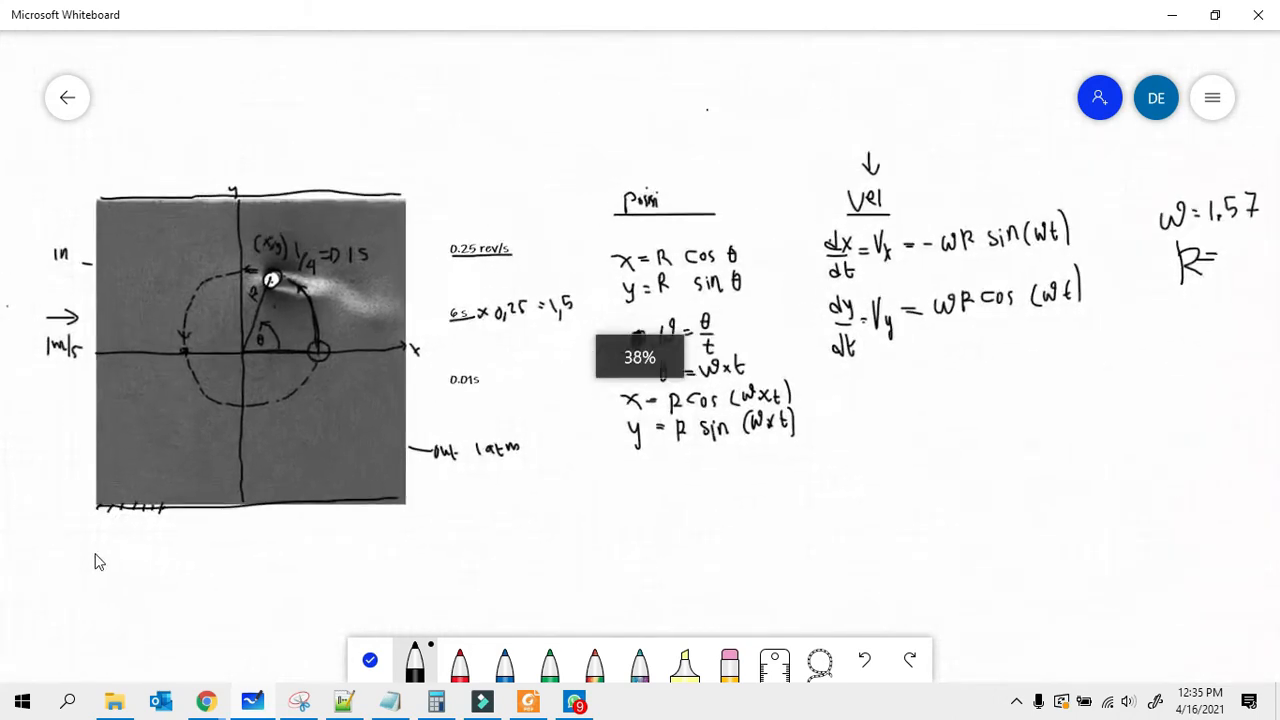
{"action": "scroll", "coordinate": [110, 540], "scroll_direction": "up", "scroll_amount": 2}
{"action": "mouse_move", "coordinate": [103, 528]}
{"action": "left_mouse_down"}
{"action": "mouse_move", "coordinate": [449, 540]}
{"action": "mouse_move", "coordinate": [98, 532]}
{"action": "mouse_move", "coordinate": [124, 540]}
{"action": "left_mouse_up"}
{"action": "left_click_drag", "start_coordinate": [213, 556], "coordinate": [269, 567]}
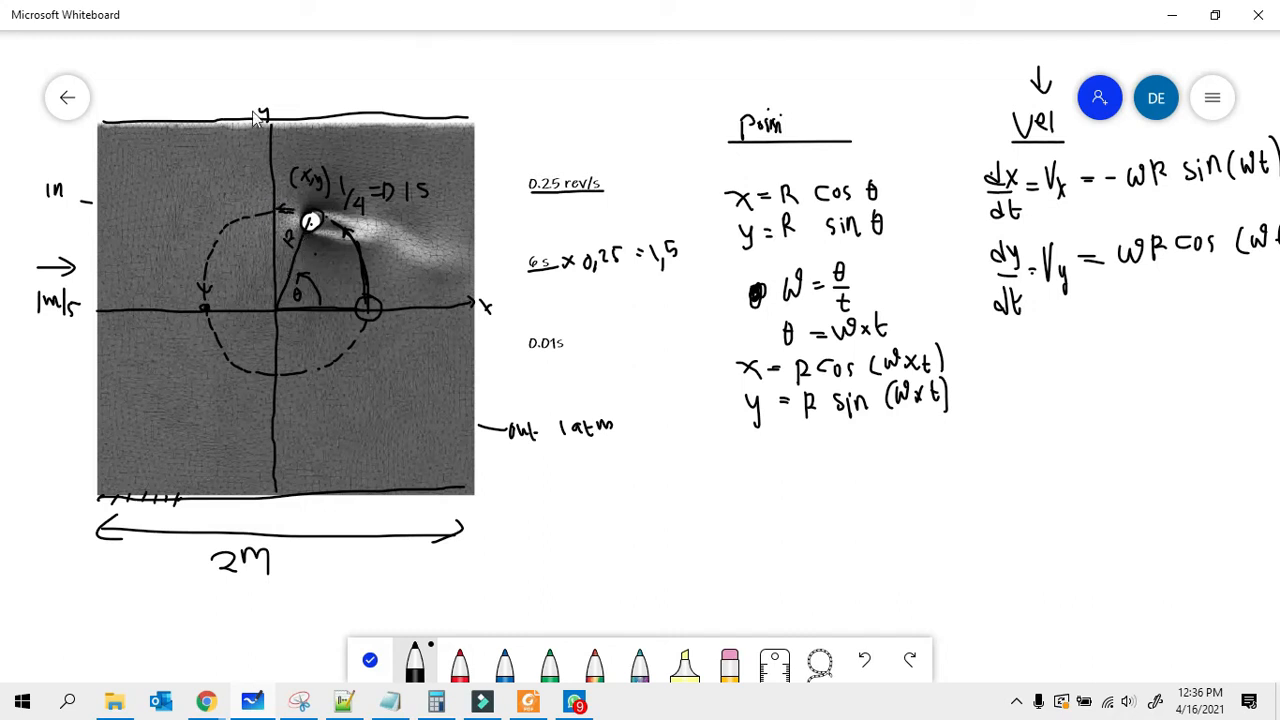
{"action": "left_click_drag", "start_coordinate": [472, 124], "coordinate": [477, 493]}
{"action": "mouse_move", "coordinate": [456, 154]}
{"action": "left_mouse_down"}
{"action": "mouse_move", "coordinate": [470, 126]}
{"action": "mouse_move", "coordinate": [488, 148]}
{"action": "left_mouse_up"}
{"action": "mouse_move", "coordinate": [458, 452]}
{"action": "left_mouse_down"}
{"action": "mouse_move", "coordinate": [463, 466]}
{"action": "mouse_move", "coordinate": [478, 458]}
{"action": "left_mouse_up"}
Step: Label the orbit radius R = 0.5 just below the x-axis inside the dashed circle
{"action": "mouse_move", "coordinate": [276, 310]}
{"action": "left_mouse_down"}
{"action": "mouse_move", "coordinate": [280, 378]}
{"action": "mouse_move", "coordinate": [286, 330]}
{"action": "mouse_move", "coordinate": [291, 345]}
{"action": "mouse_move", "coordinate": [313, 339]}
{"action": "left_mouse_up"}
{"action": "mouse_move", "coordinate": [305, 346]}
{"action": "left_mouse_down"}
{"action": "mouse_move", "coordinate": [321, 336]}
{"action": "mouse_move", "coordinate": [325, 349]}
{"action": "left_mouse_up"}
{"action": "left_click_drag", "start_coordinate": [333, 334], "coordinate": [340, 331]}
Step: Complete the radius value as R = 0,5 beneath the angular velocity beside the velocity equations
{"action": "scroll", "coordinate": [509, 449], "scroll_direction": "down", "scroll_amount": 4}
{"action": "scroll", "coordinate": [526, 449], "scroll_direction": "up", "scroll_amount": 1}
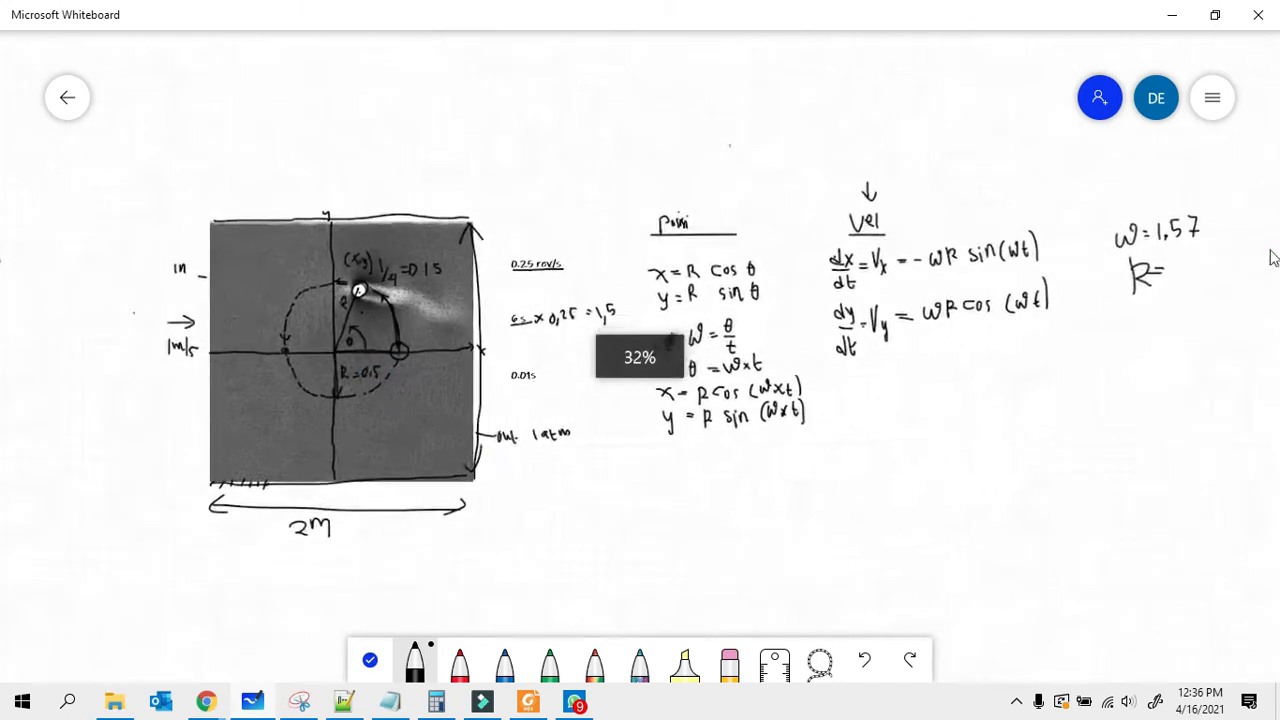
{"action": "scroll", "coordinate": [1270, 248], "scroll_direction": "up", "scroll_amount": 2}
{"action": "scroll", "coordinate": [1276, 230], "scroll_direction": "up", "scroll_amount": 3}
{"action": "mouse_move", "coordinate": [1078, 302]}
{"action": "left_mouse_down"}
{"action": "mouse_move", "coordinate": [1071, 334]}
{"action": "mouse_move", "coordinate": [1077, 302]}
{"action": "left_mouse_up"}
{"action": "left_click_drag", "start_coordinate": [1094, 322], "coordinate": [1090, 345]}
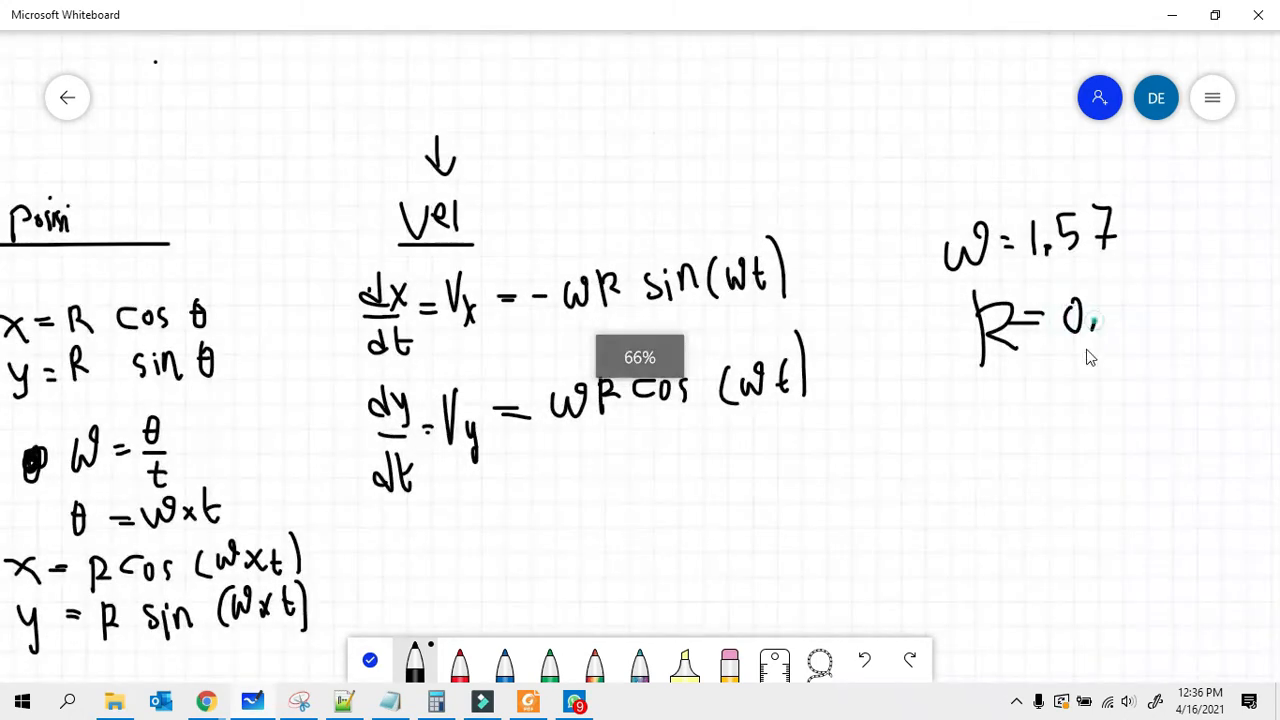
{"action": "left_click_drag", "start_coordinate": [1112, 287], "coordinate": [1104, 326]}
{"action": "scroll", "coordinate": [628, 283], "scroll_direction": "down", "scroll_amount": 4}
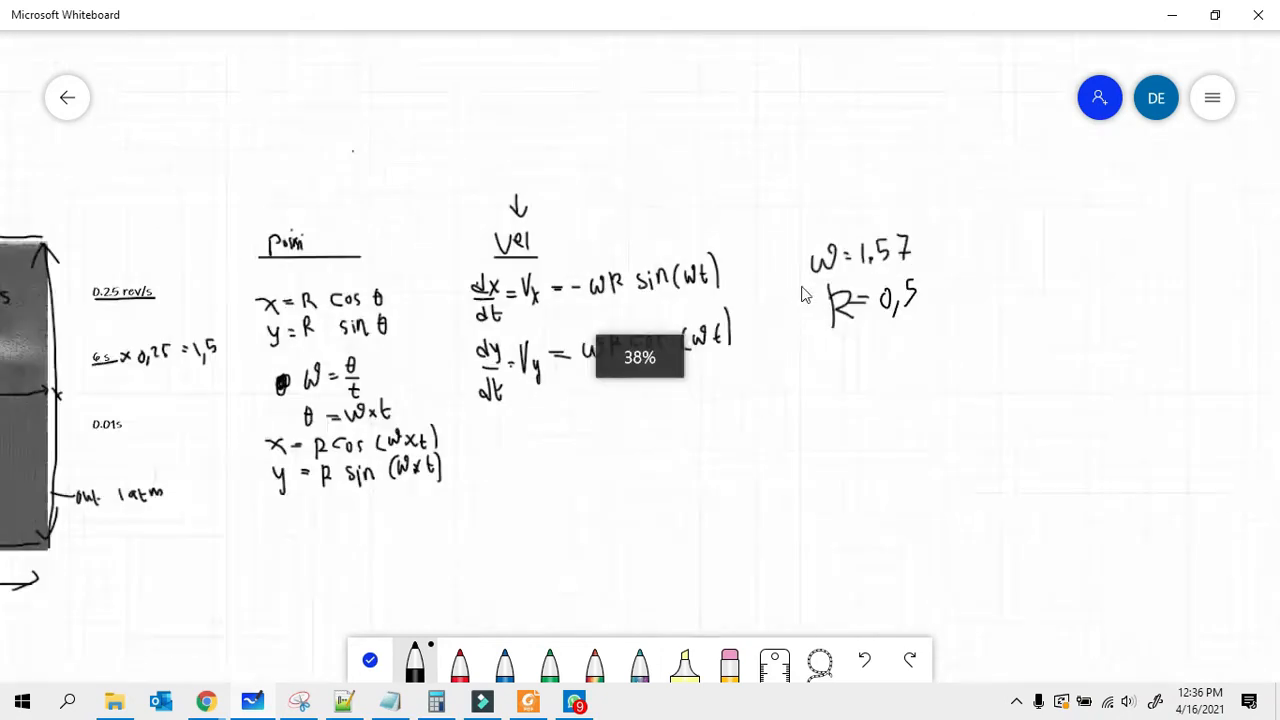
{"action": "scroll", "coordinate": [657, 248], "scroll_direction": "up", "scroll_amount": 2}
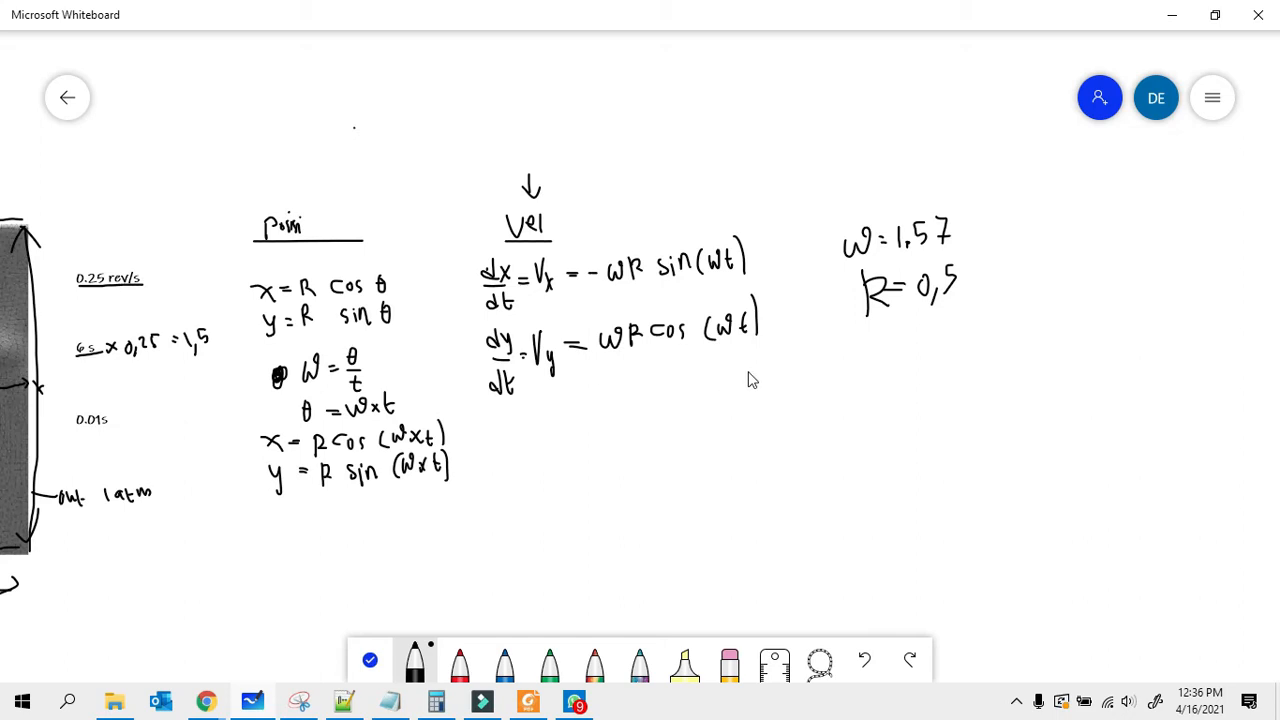
{"action": "scroll", "coordinate": [752, 380], "scroll_direction": "down", "scroll_amount": 2, "text": "ctrl"}
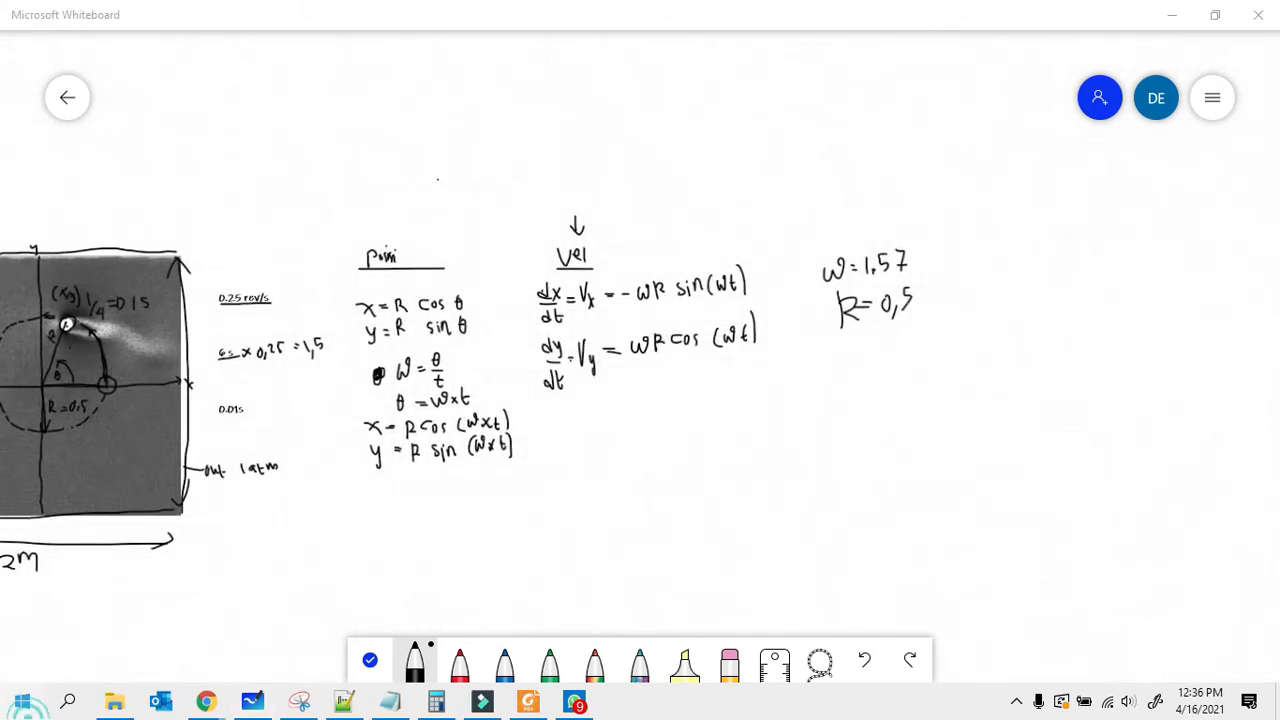
Step: Launch Workbench 2020 R2 from the ANSYS 2020 R2 program group
{"action": "left_click", "coordinate": [22, 702]}
{"action": "scroll", "coordinate": [203, 485], "scroll_direction": "down", "scroll_amount": 5}
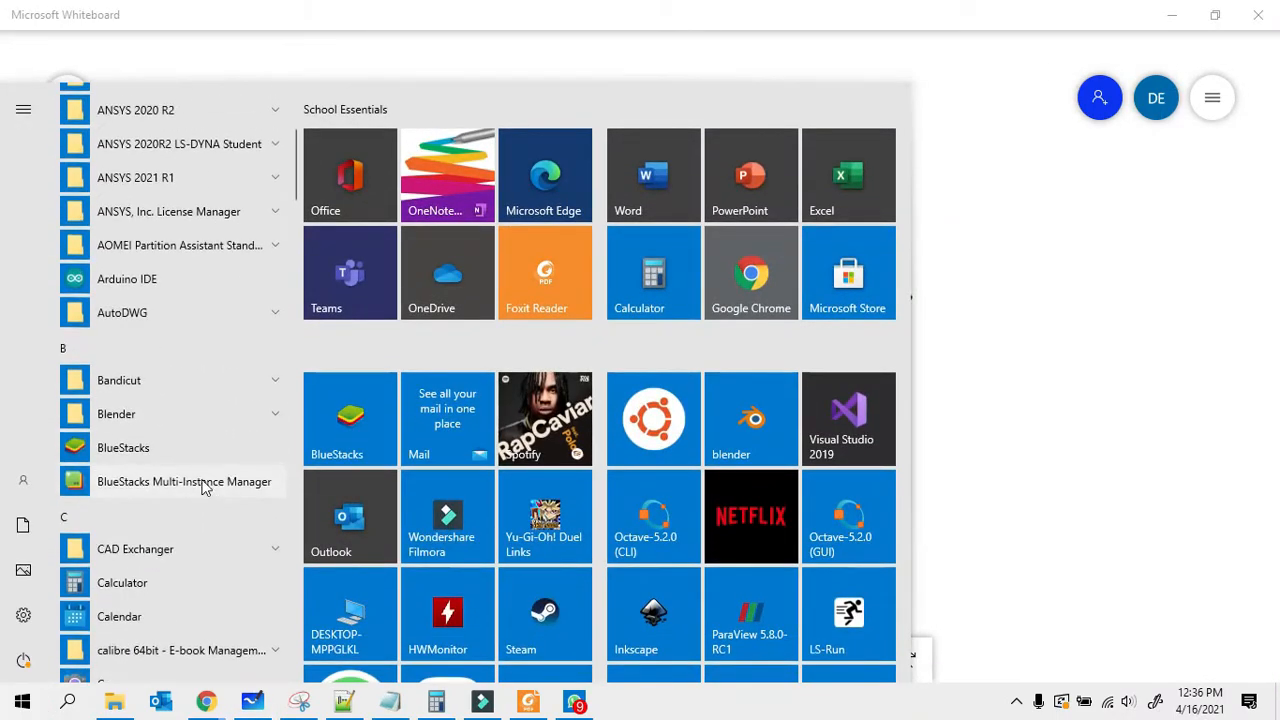
{"action": "scroll", "coordinate": [510, 431], "scroll_direction": "down", "scroll_amount": 3}
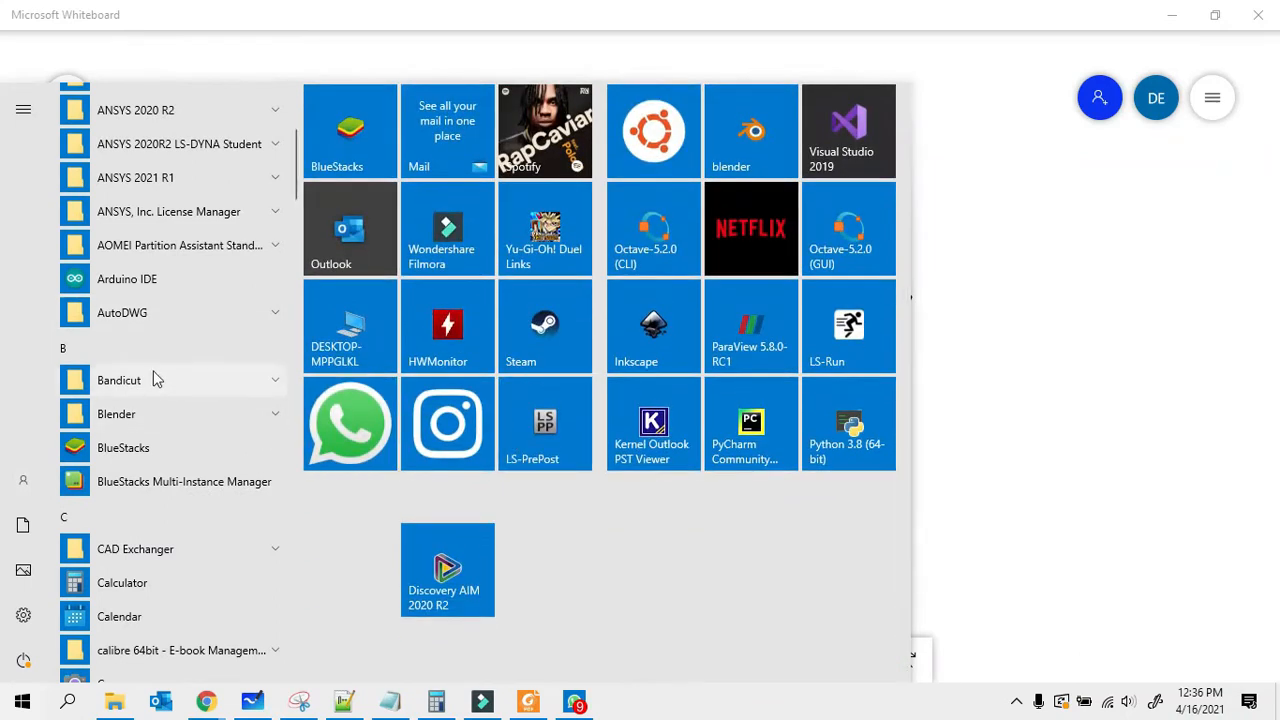
{"action": "scroll", "coordinate": [155, 380], "scroll_direction": "up", "scroll_amount": 5}
{"action": "left_click", "coordinate": [220, 420]}
{"action": "scroll", "coordinate": [225, 425], "scroll_direction": "down", "scroll_amount": 5}
{"action": "scroll", "coordinate": [223, 424], "scroll_direction": "down", "scroll_amount": 7}
{"action": "scroll", "coordinate": [215, 426], "scroll_direction": "up", "scroll_amount": 4}
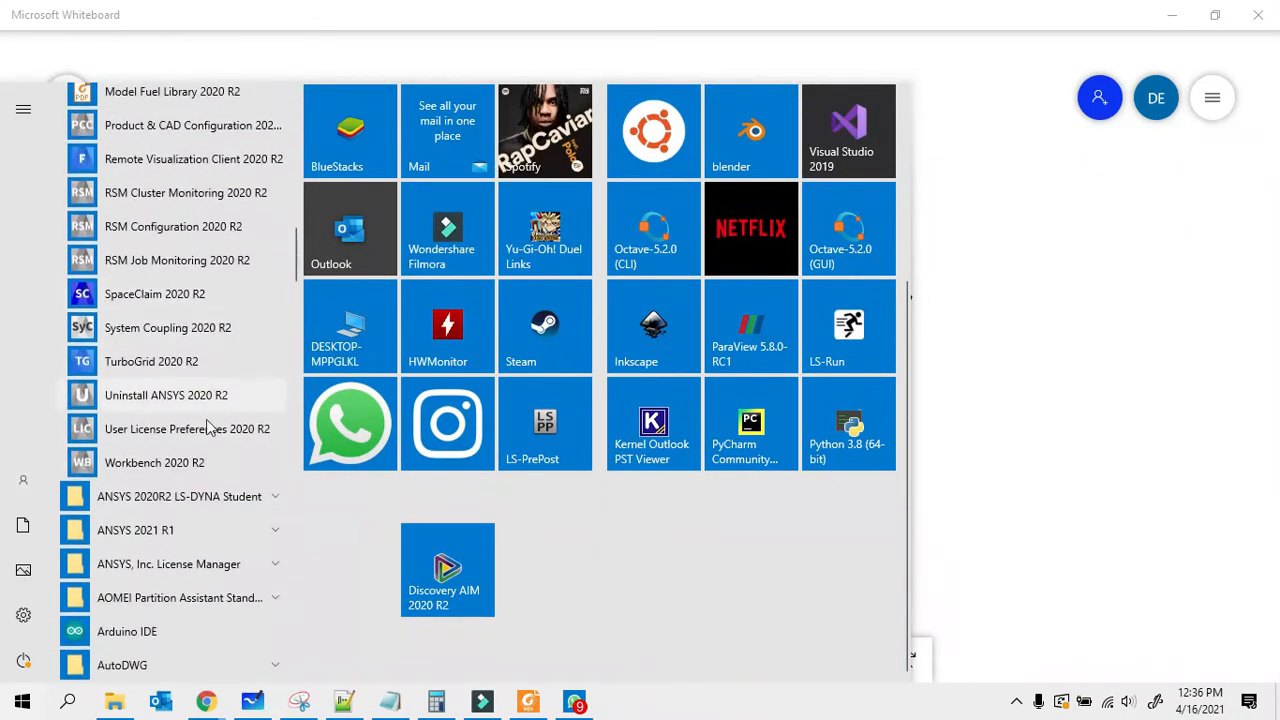
{"action": "left_click", "coordinate": [186, 462]}
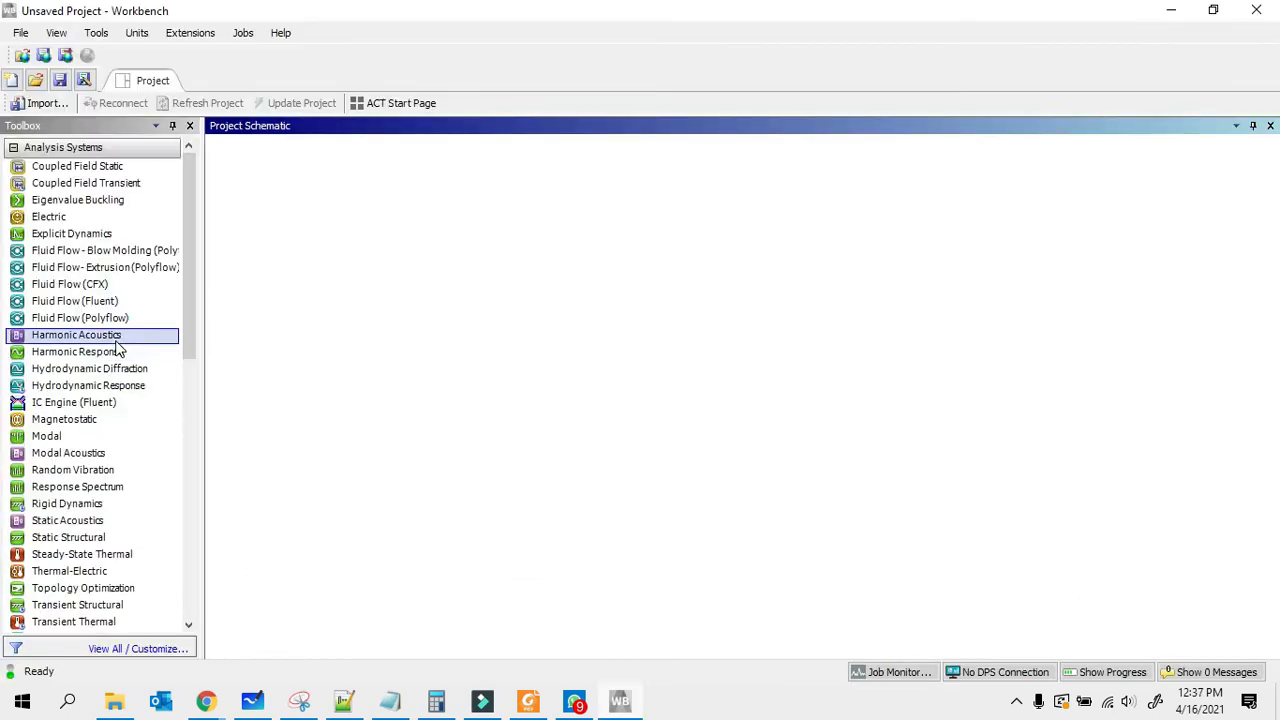
Step: Add a standalone Geometry component system to the empty project schematic
{"action": "scroll", "coordinate": [114, 380], "scroll_direction": "down", "scroll_amount": 8}
{"action": "scroll", "coordinate": [114, 380], "scroll_direction": "down", "scroll_amount": 2}
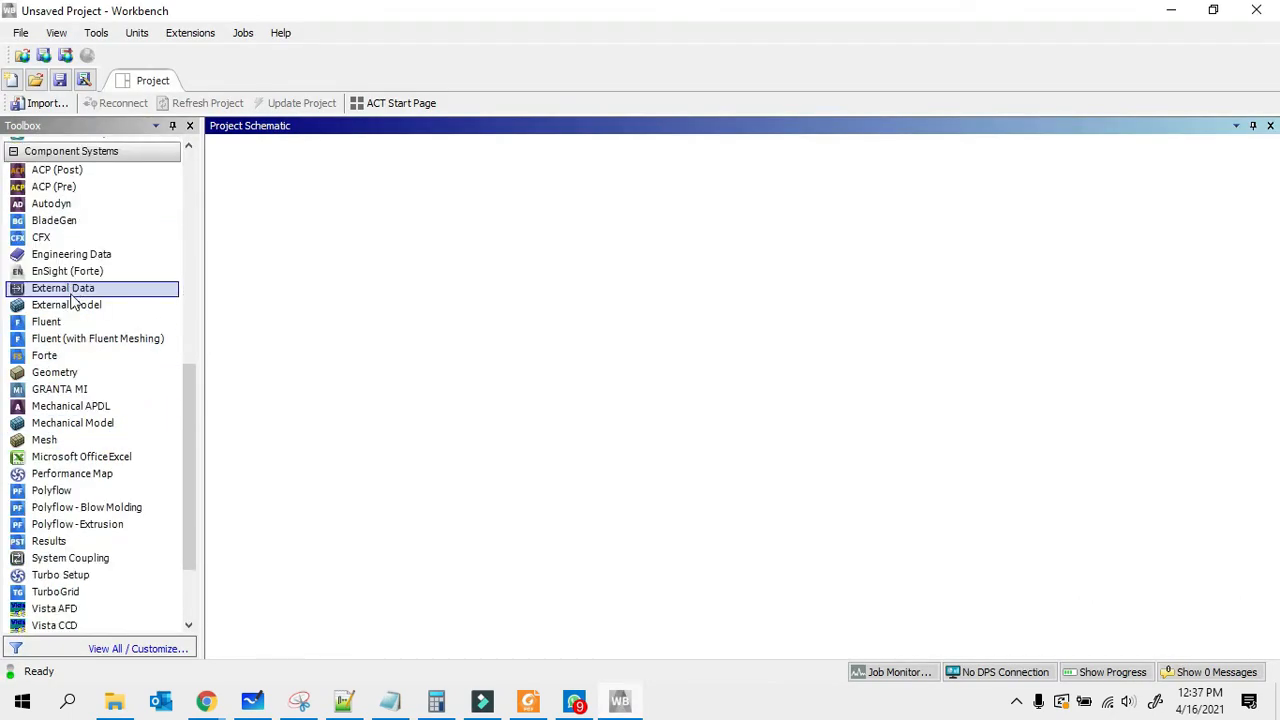
{"action": "double_click", "coordinate": [55, 372]}
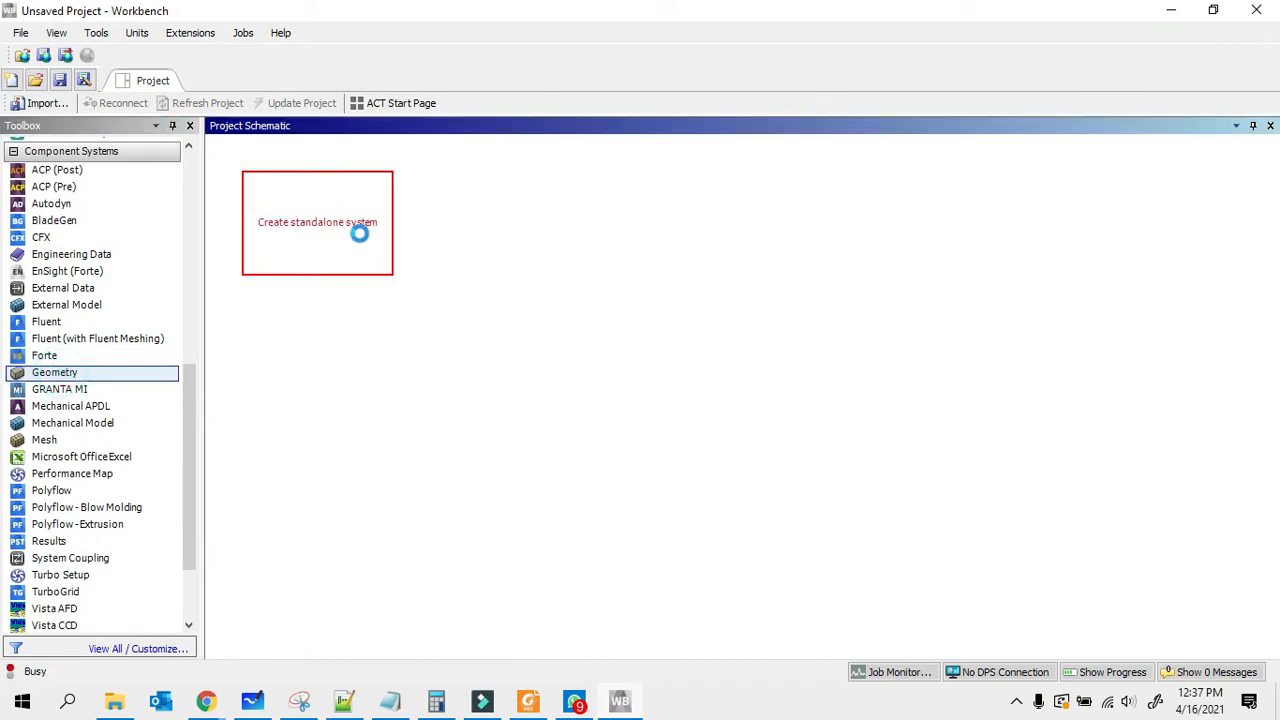
Step: Open the Geometry system in SpaceClaim and start a sketch on the XY plane, viewed along the Z axis
{"action": "double_click", "coordinate": [342, 221]}
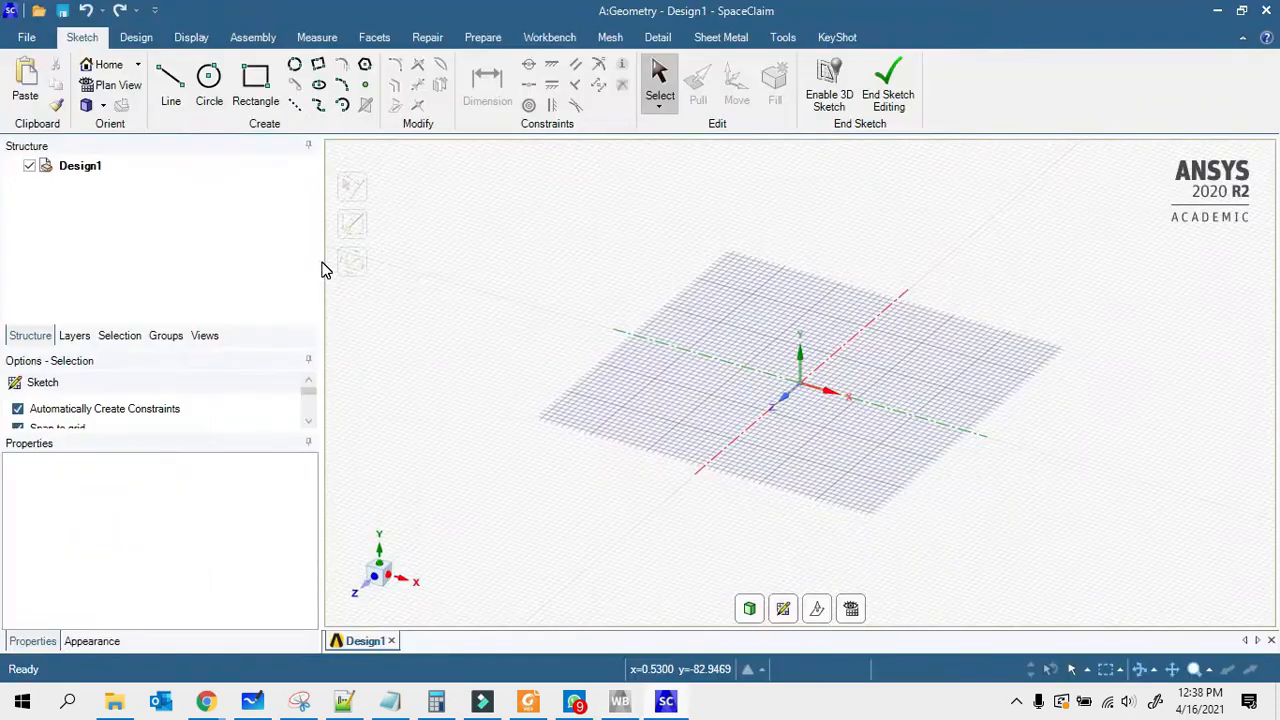
{"action": "left_click", "coordinate": [582, 370]}
{"action": "key", "text": "d"}
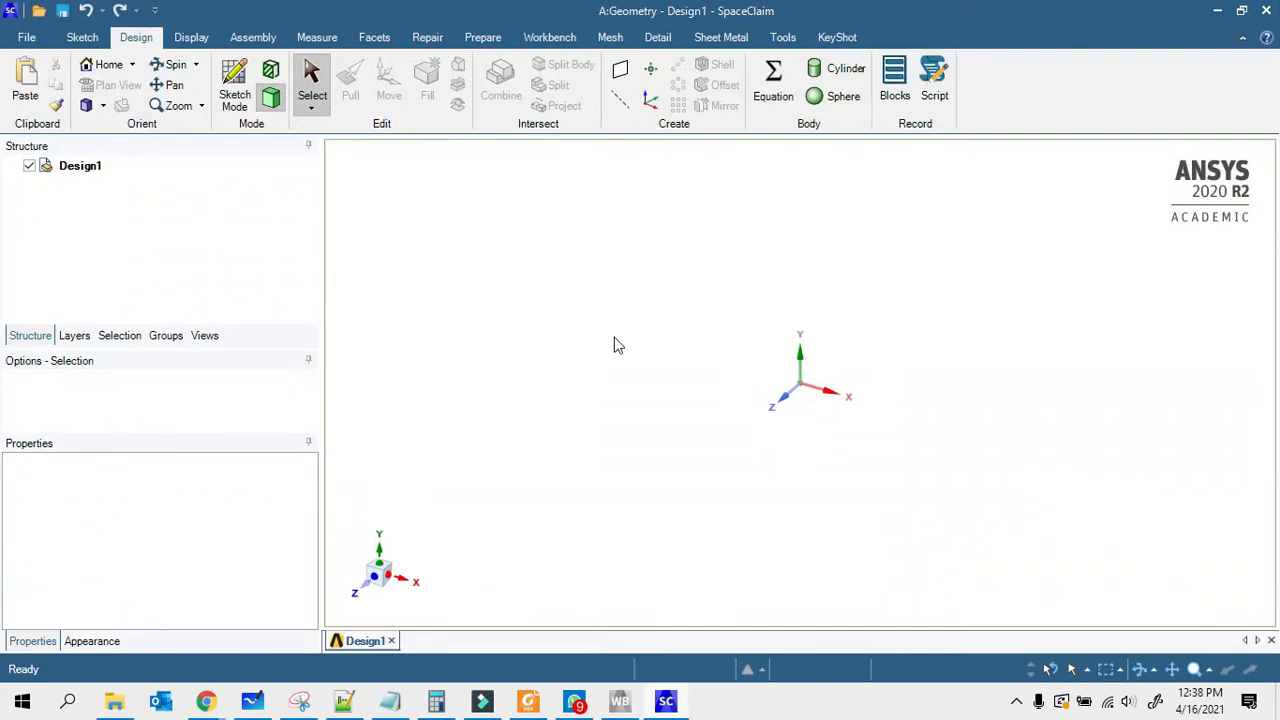
{"action": "left_click", "coordinate": [783, 404]}
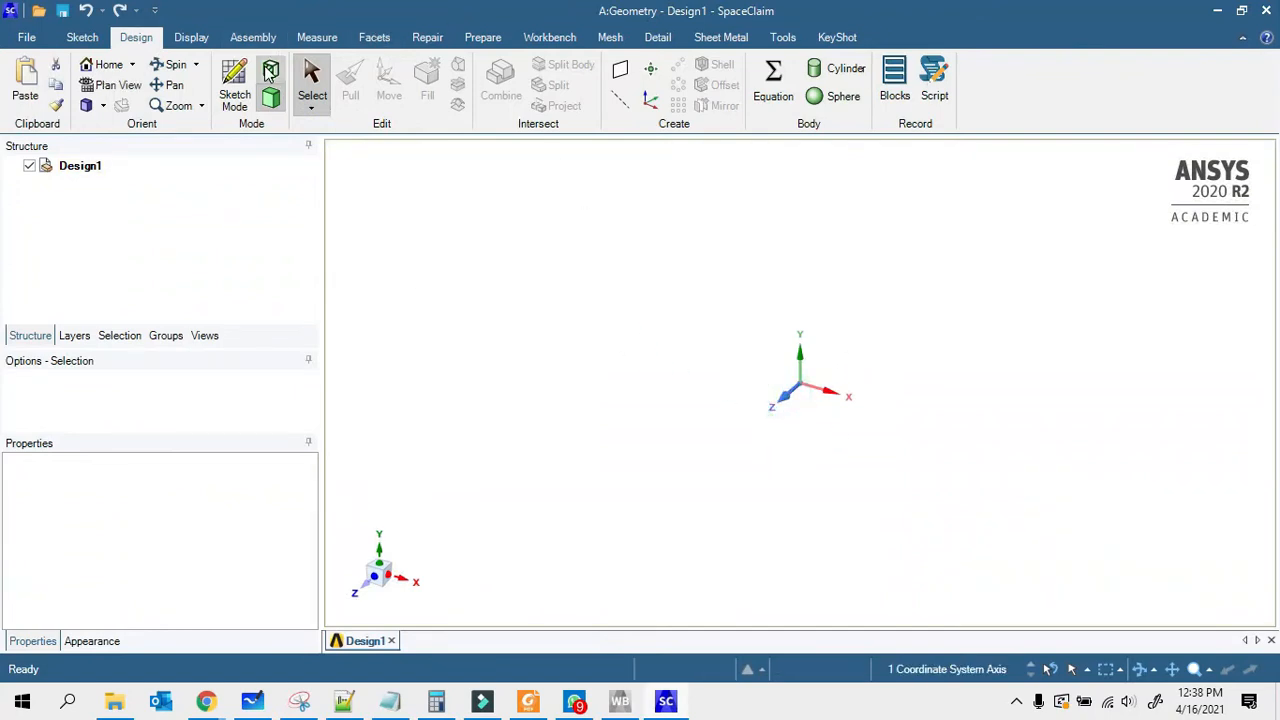
{"action": "left_click", "coordinate": [240, 90]}
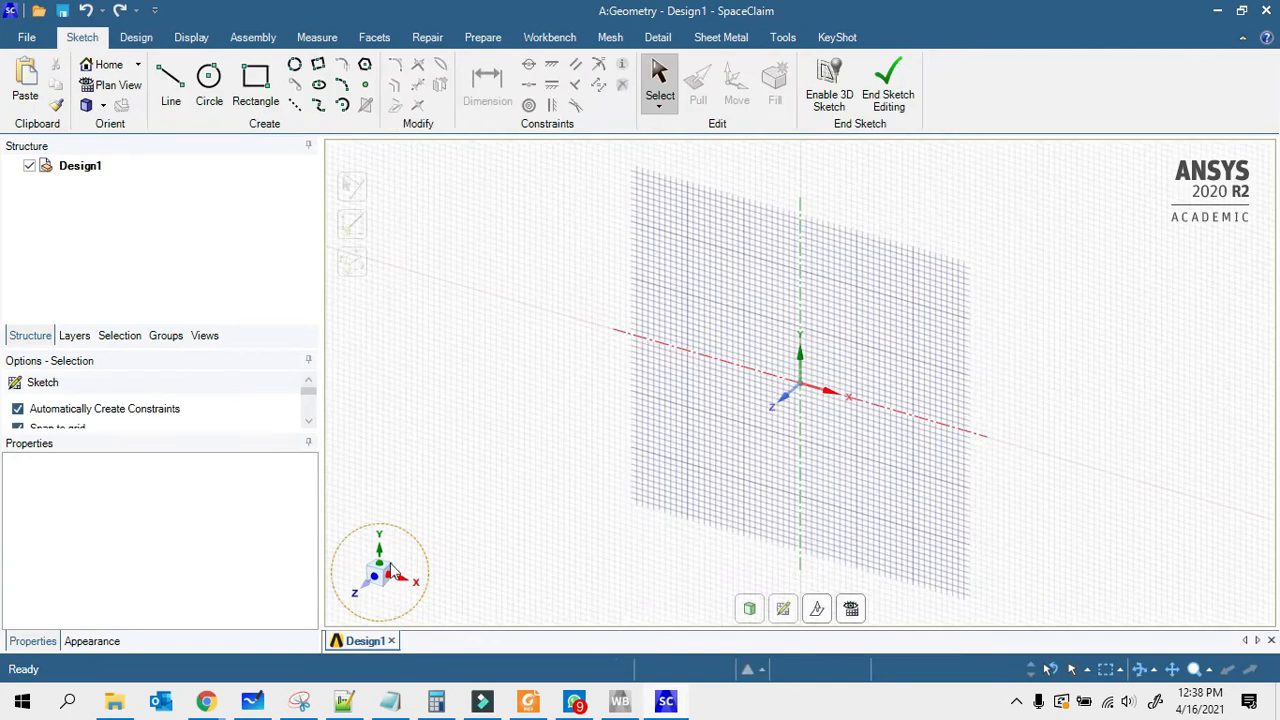
{"action": "left_click", "coordinate": [376, 578]}
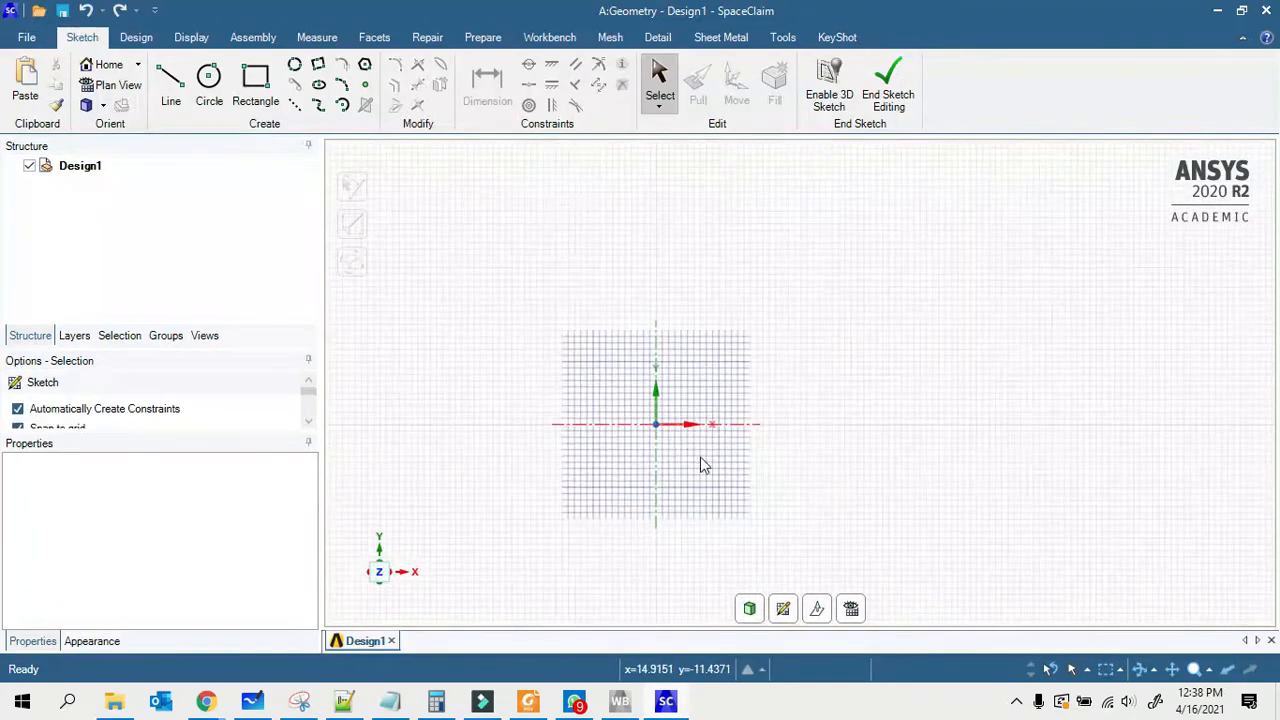
Step: Sketch a four-sided polygon centred on the origin with an internal diameter of 2 m
{"action": "left_click", "coordinate": [366, 66]}
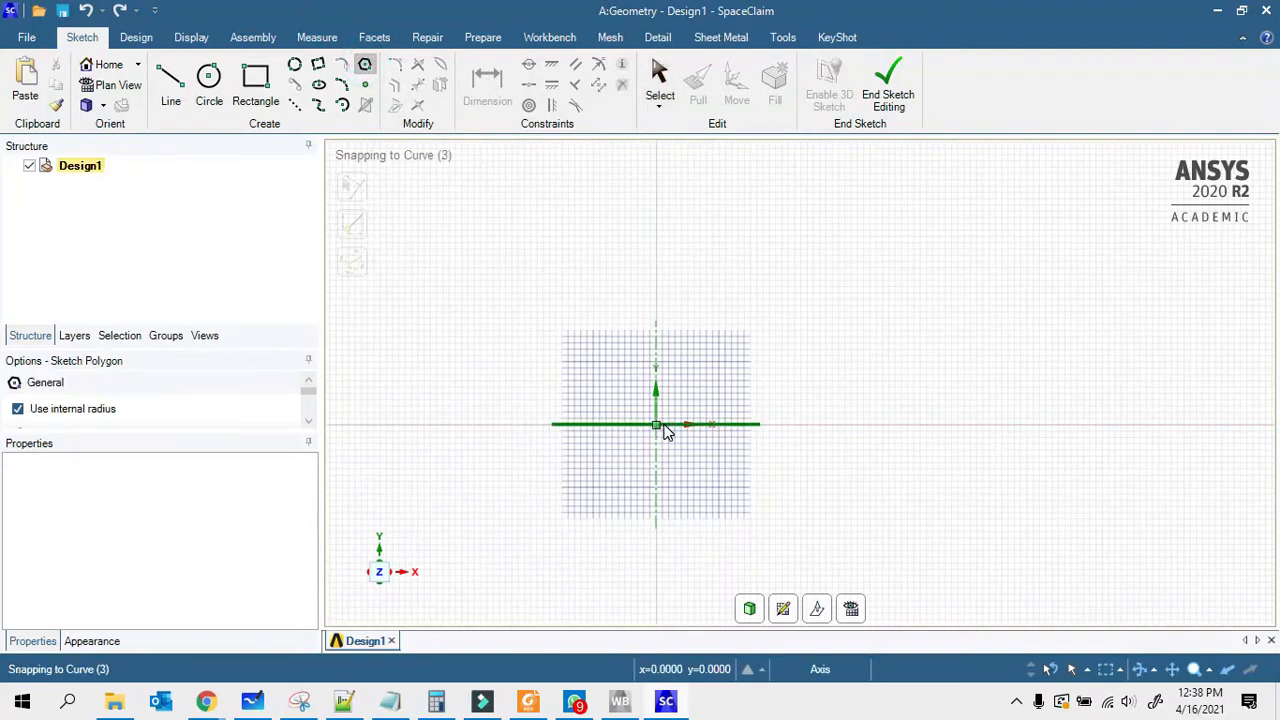
{"action": "left_click", "coordinate": [657, 426]}
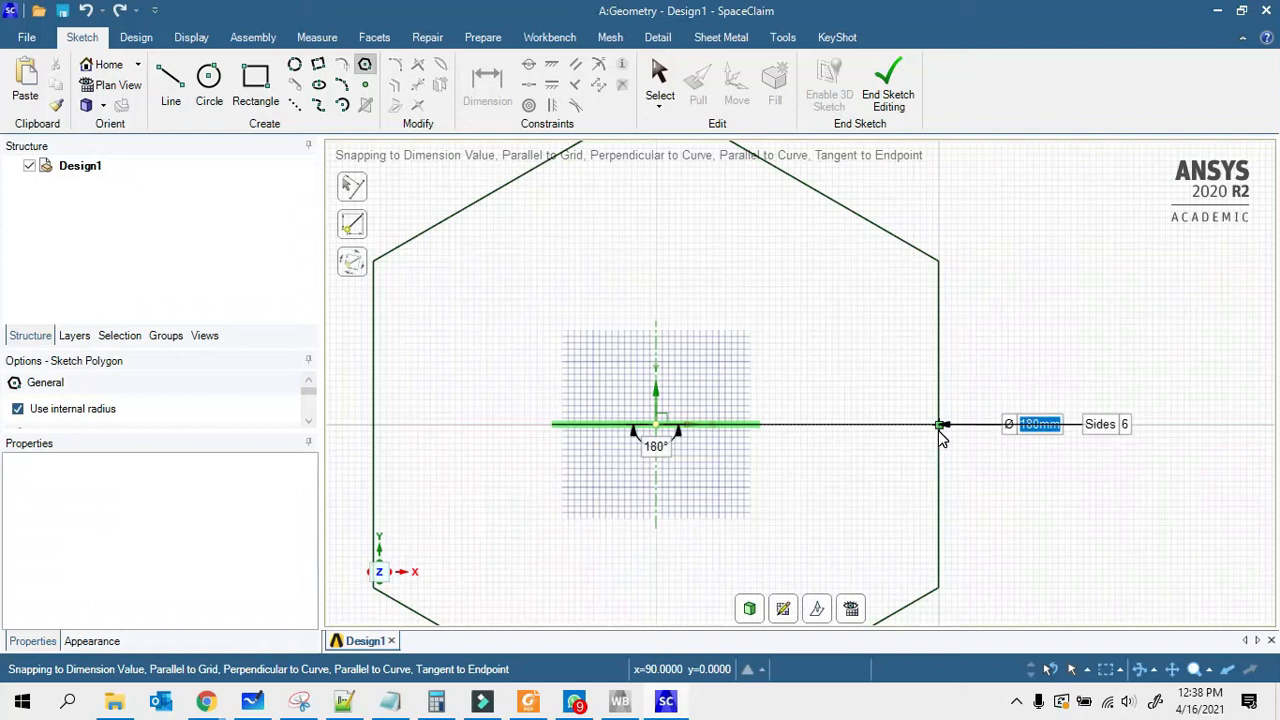
{"action": "key", "text": "Tab"}
{"action": "type", "text": "4"}
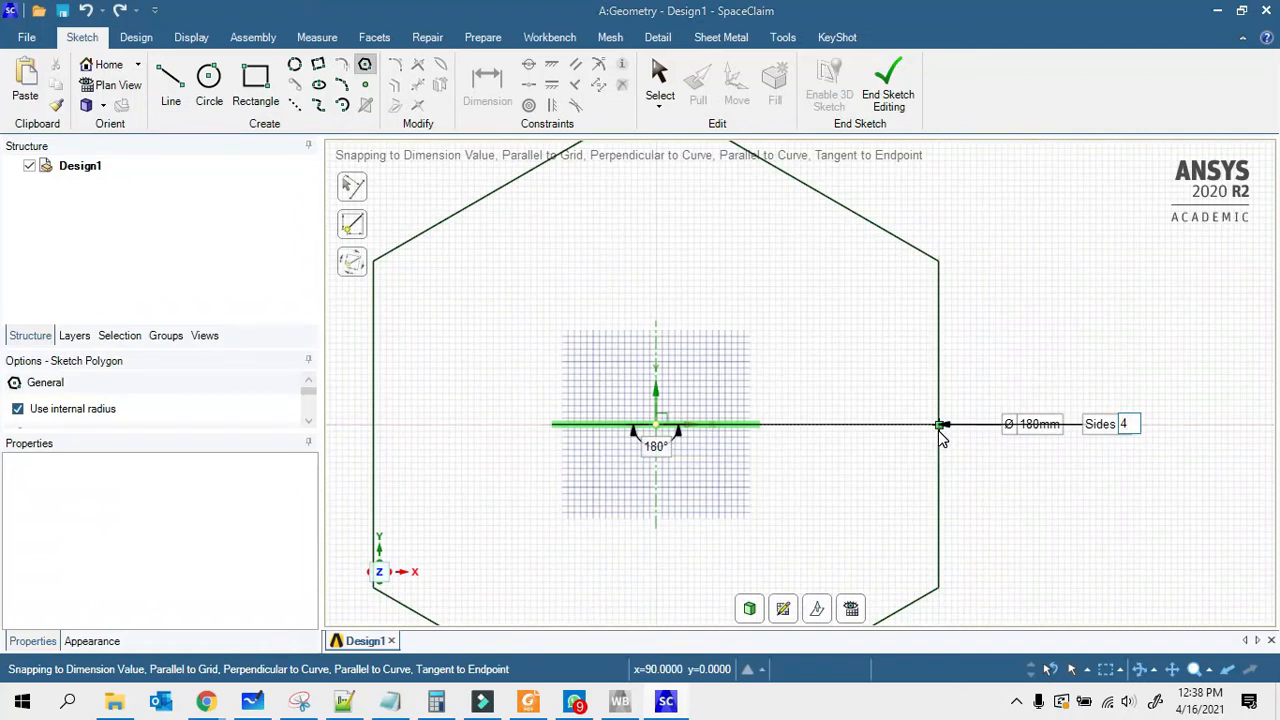
{"action": "key", "text": "Tab"}
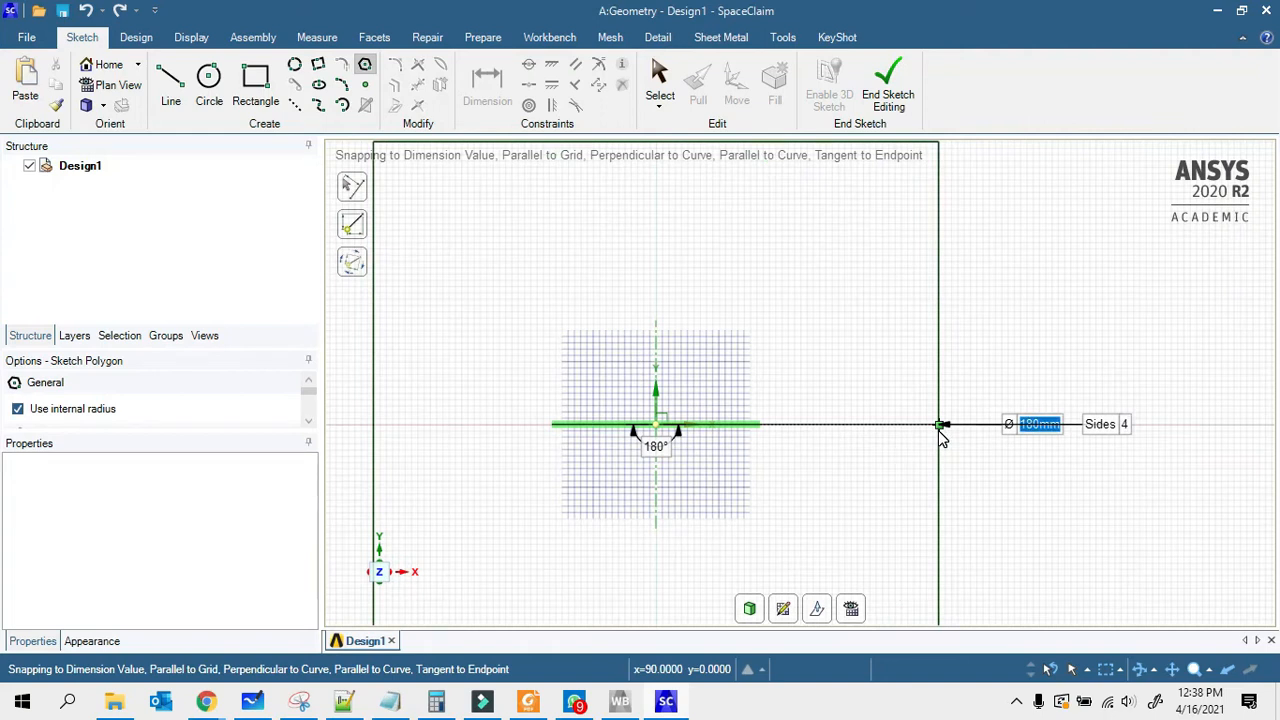
{"action": "type", "text": "2m"}
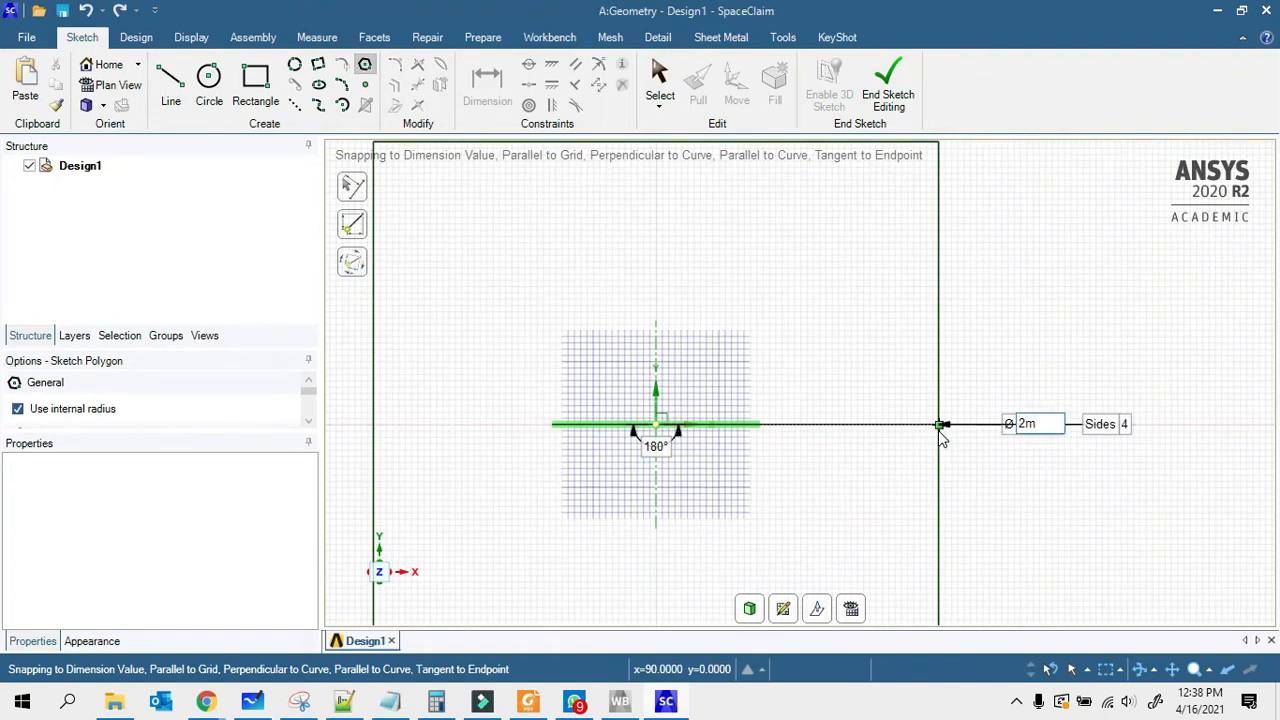
{"action": "key", "text": "Return"}
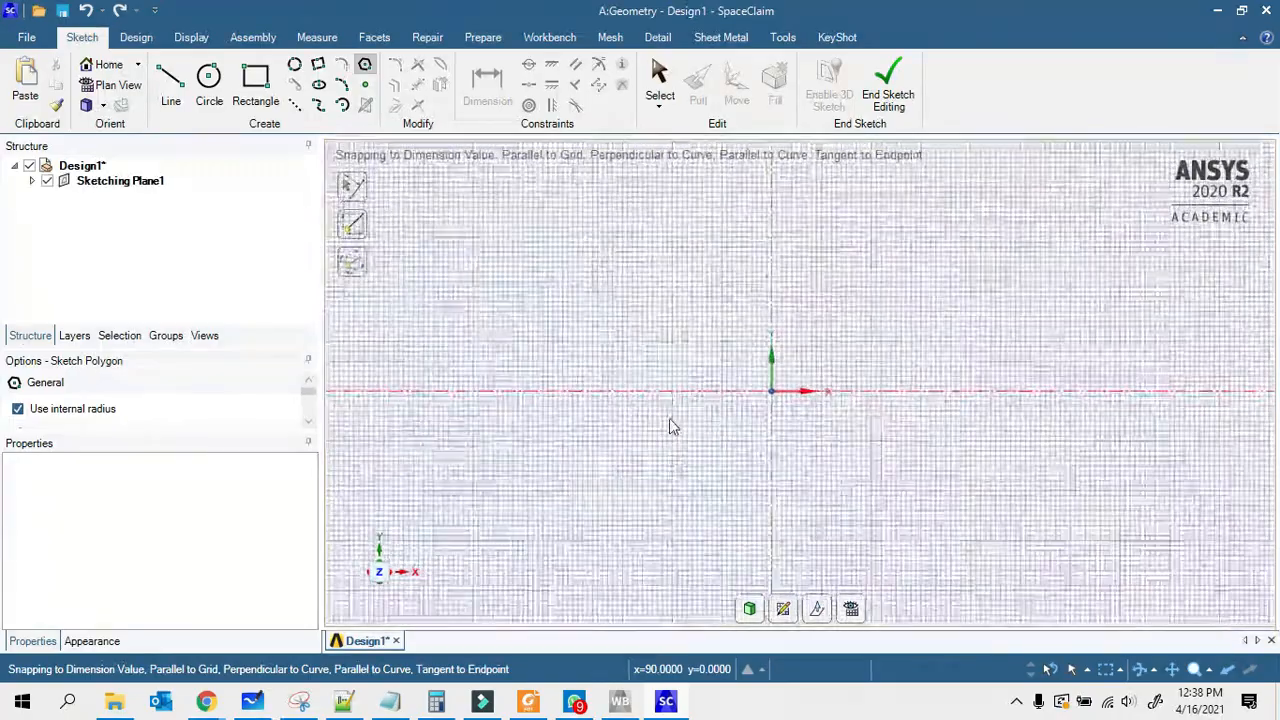
{"action": "scroll", "coordinate": [1158, 392], "scroll_direction": "down", "scroll_amount": 4}
{"action": "scroll", "coordinate": [974, 442], "scroll_direction": "down", "scroll_amount": 4}
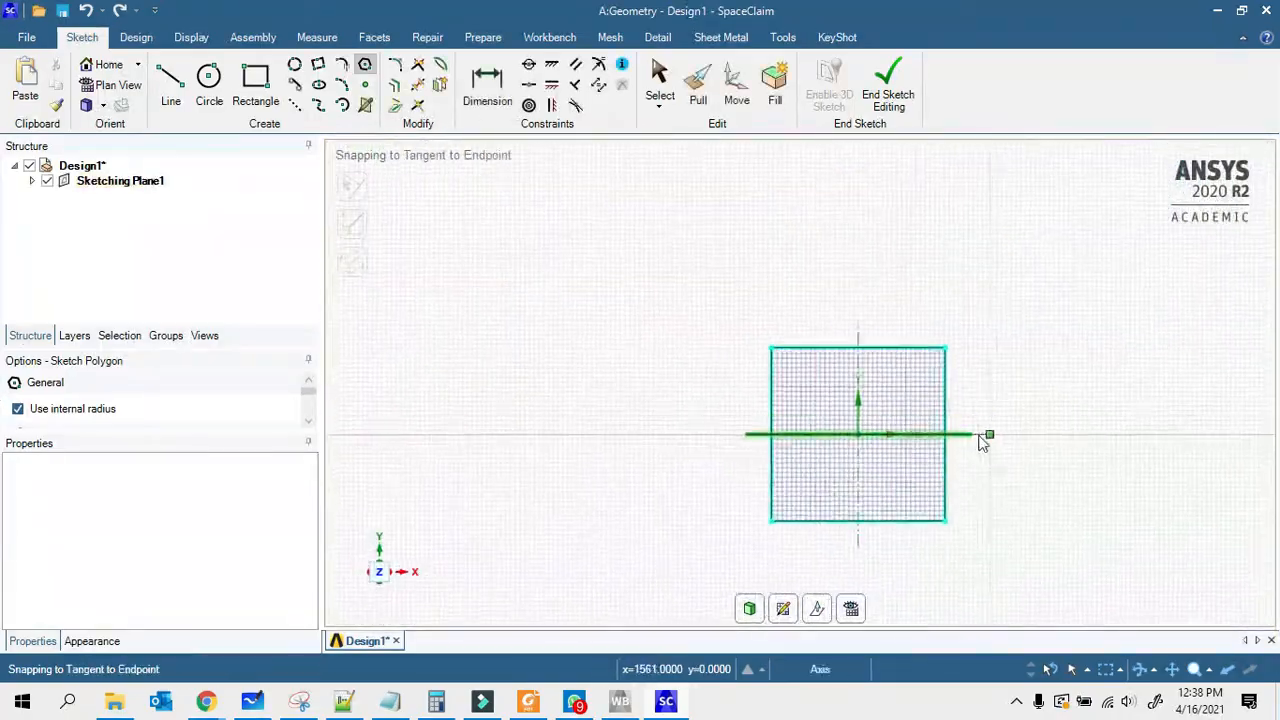
Step: Sketch a circle of 100 mm diameter centred on the positive X axis, about 539 mm from the origin
{"action": "scroll", "coordinate": [983, 436], "scroll_direction": "up", "scroll_amount": 3}
{"action": "key", "text": "c"}
{"action": "scroll", "coordinate": [887, 392], "scroll_direction": "up", "scroll_amount": 4}
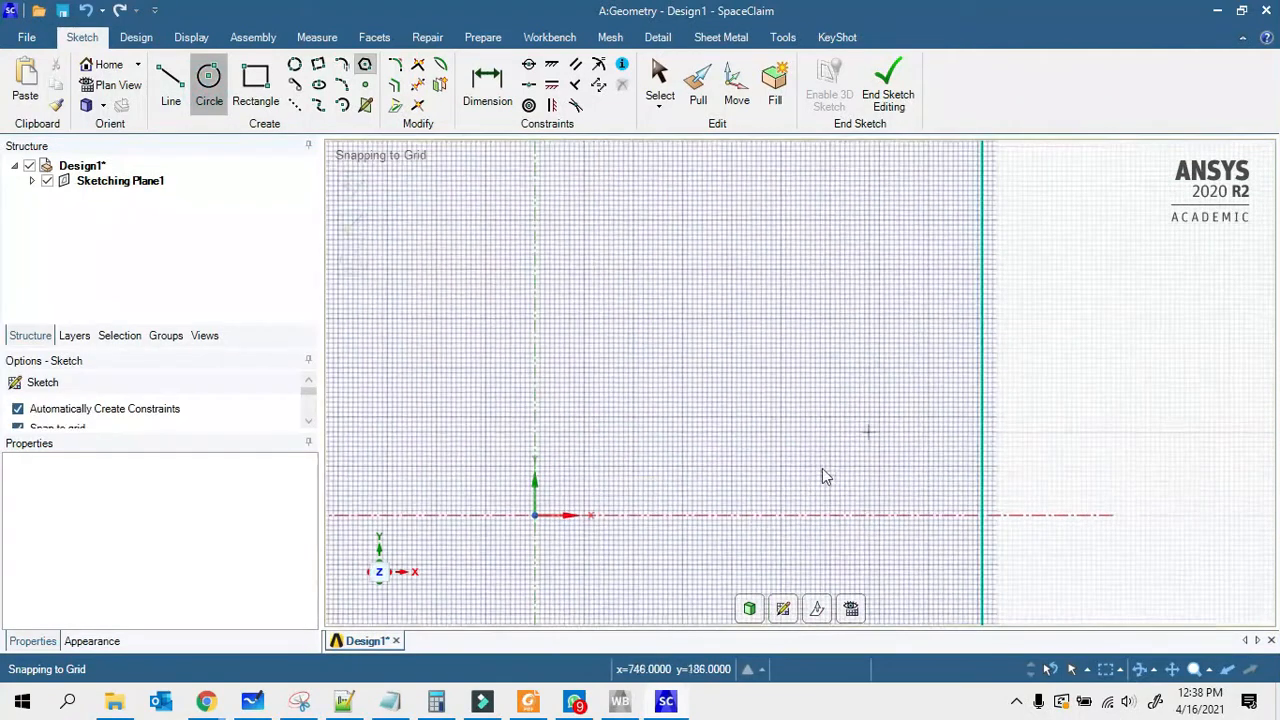
{"action": "left_click", "coordinate": [776, 516]}
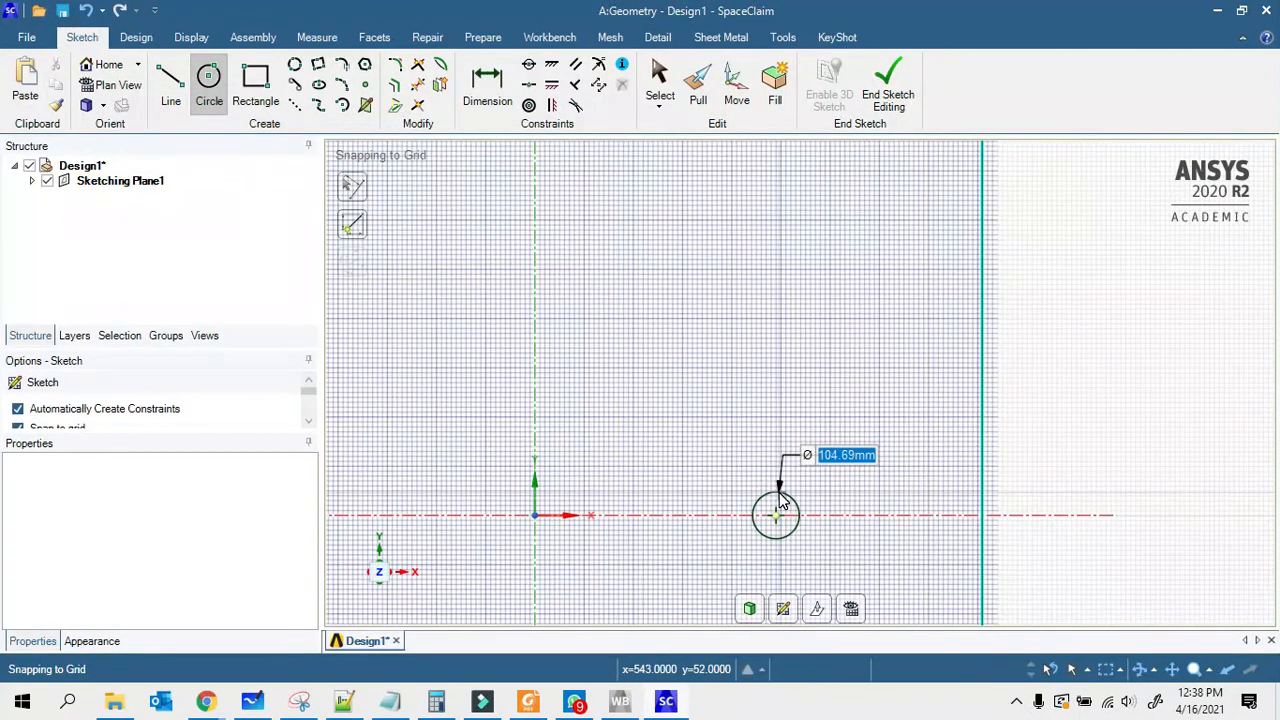
{"action": "type", "text": "1"}
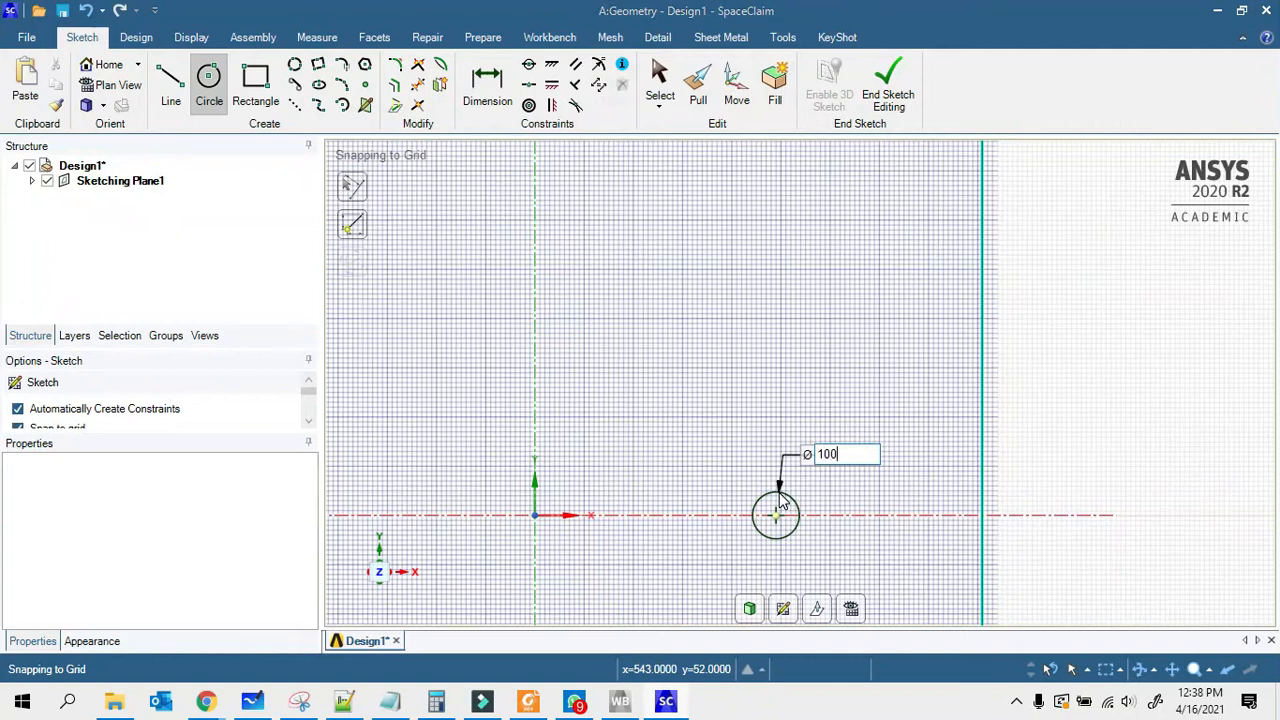
{"action": "type", "text": "00"}
{"action": "key", "text": "Return"}
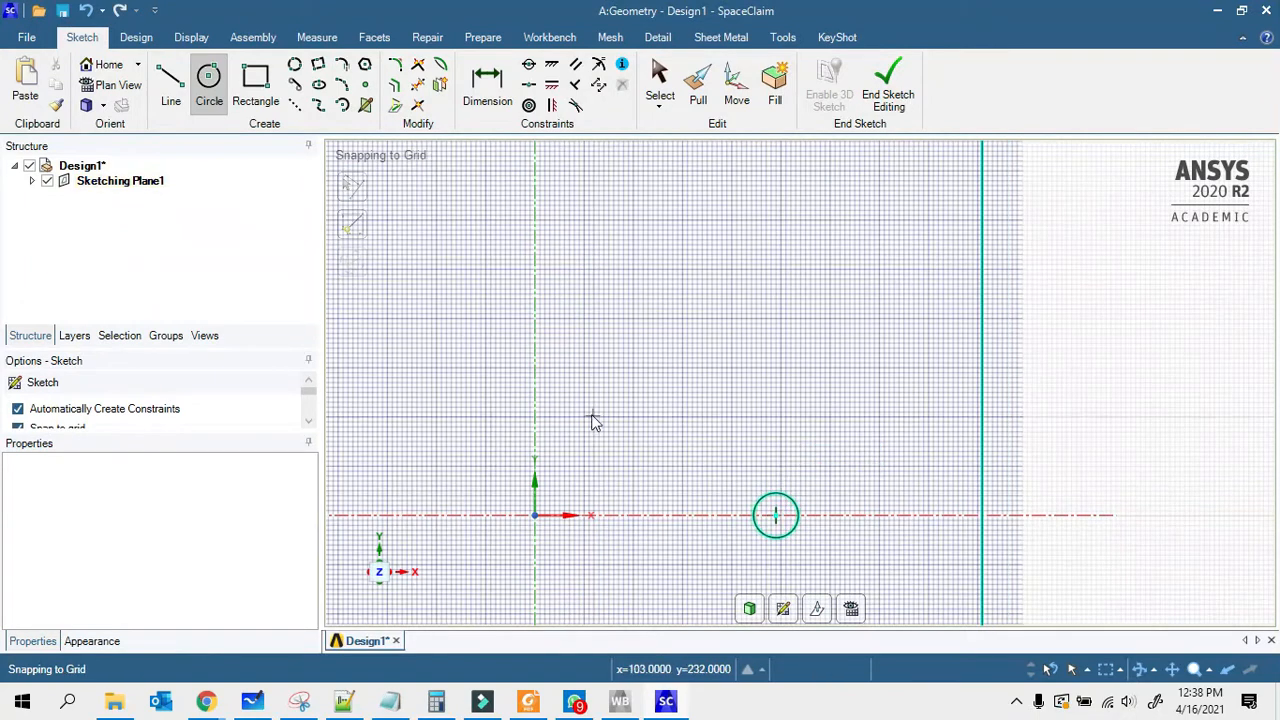
Step: Dimension the horizontal distance from the origin to the circle's centre and set it to 500 mm
{"action": "left_click", "coordinate": [490, 97]}
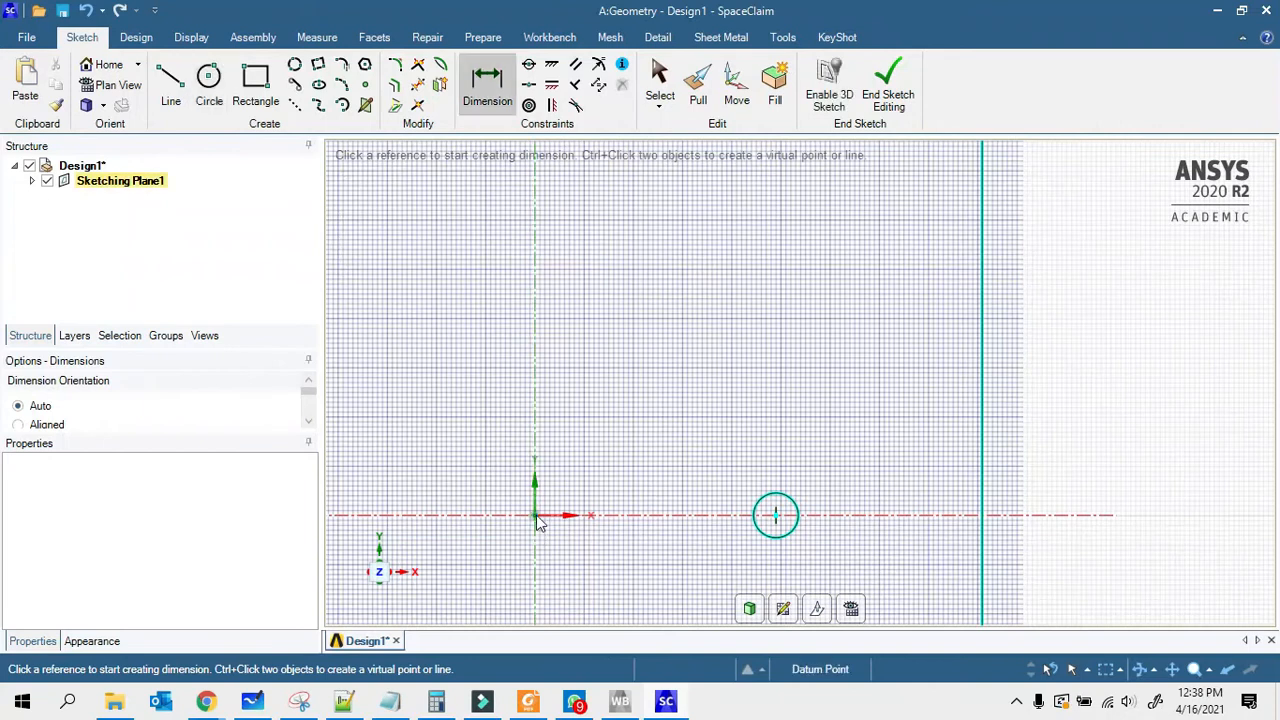
{"action": "left_click", "coordinate": [535, 516]}
{"action": "left_click", "coordinate": [775, 516]}
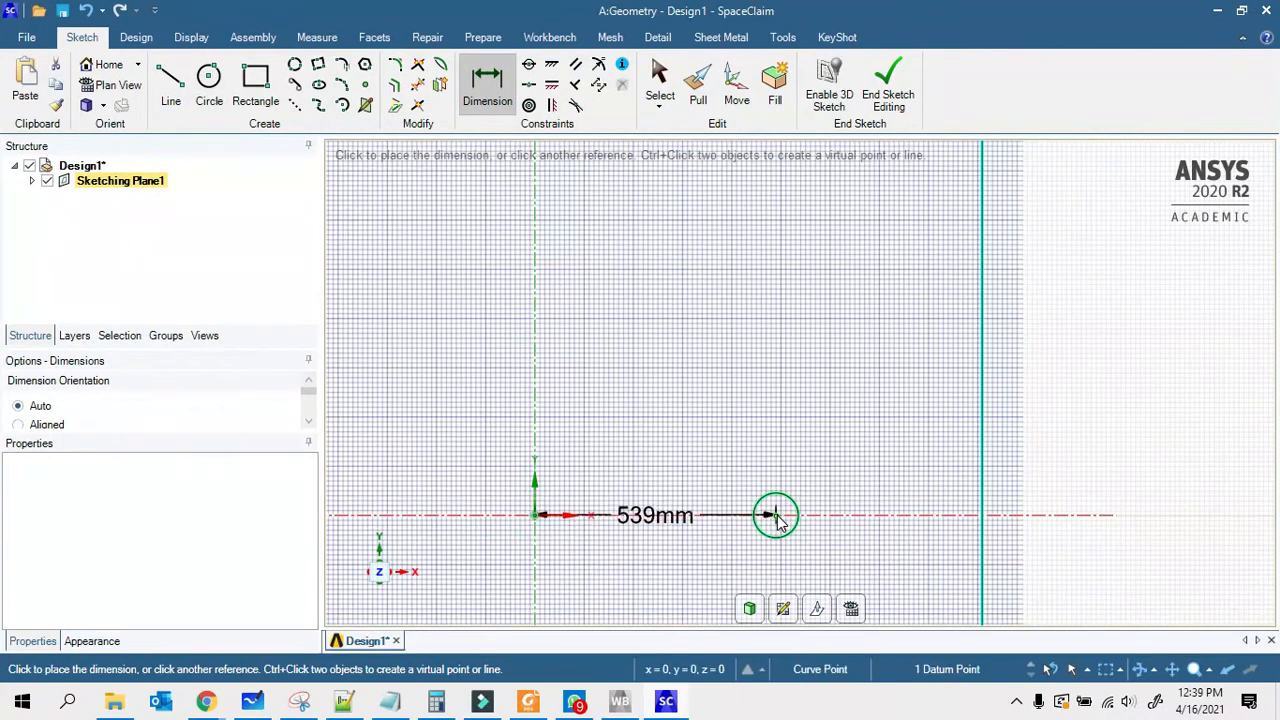
{"action": "scroll", "coordinate": [650, 460], "scroll_direction": "down", "scroll_amount": 4}
{"action": "scroll", "coordinate": [690, 480], "scroll_direction": "up", "scroll_amount": 2}
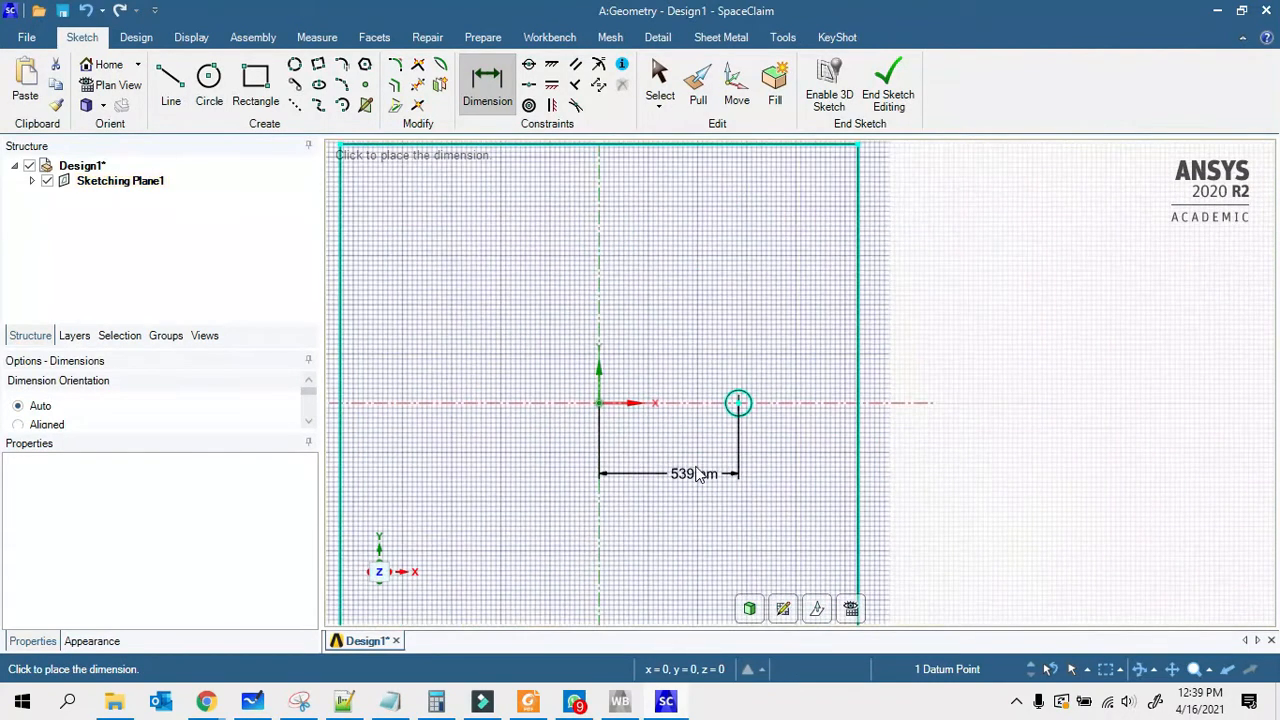
{"action": "left_click", "coordinate": [688, 475]}
{"action": "left_click", "coordinate": [688, 473]}
{"action": "type", "text": "0.5"}
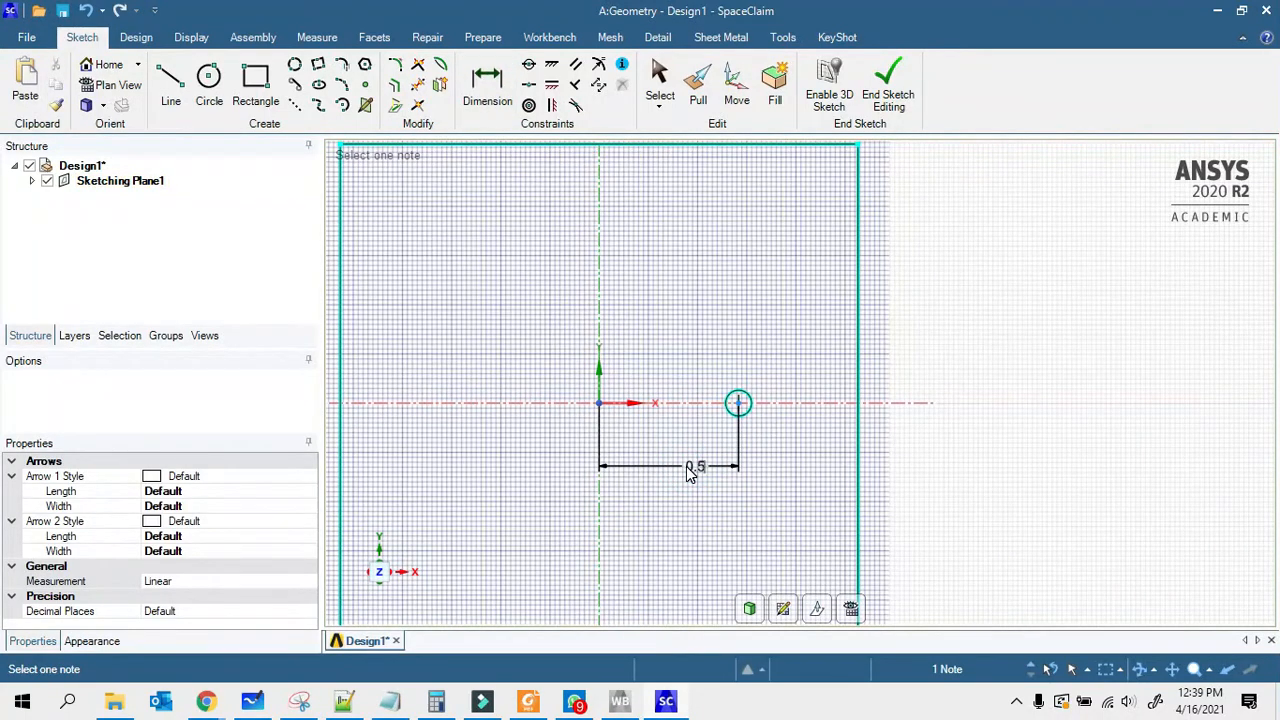
{"action": "key", "text": "Return"}
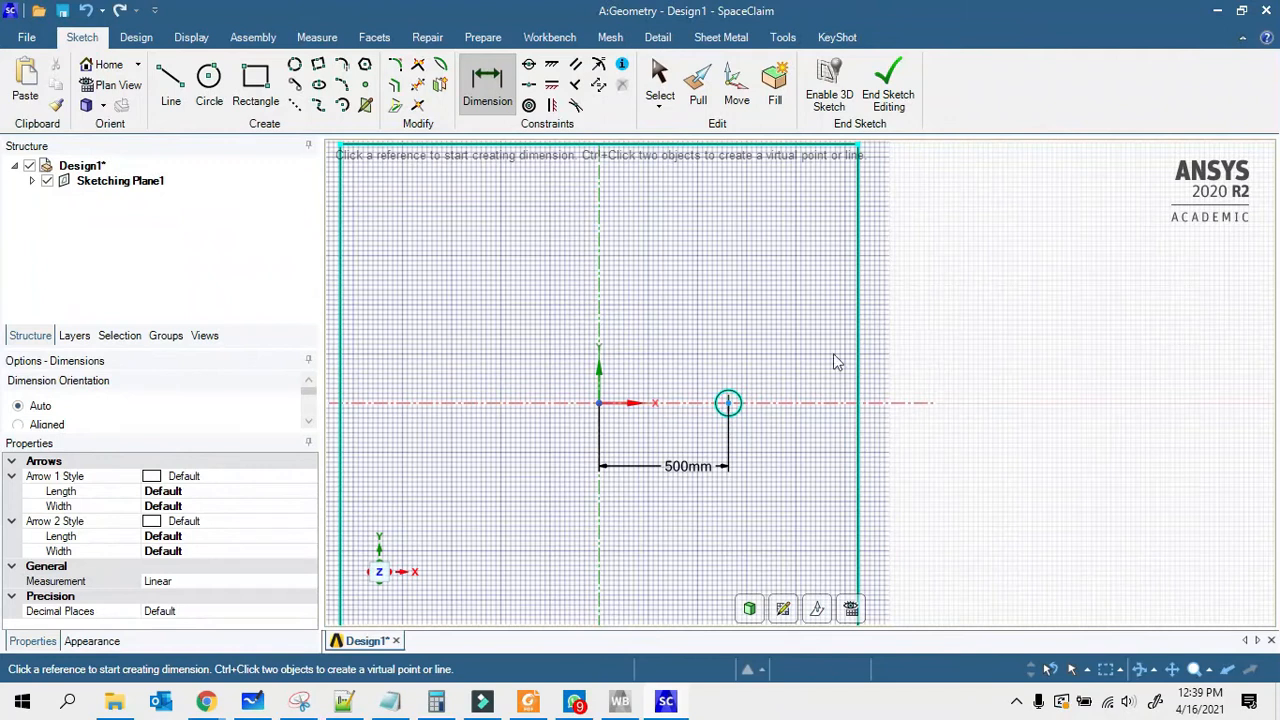
{"action": "scroll", "coordinate": [838, 362], "scroll_direction": "down", "scroll_amount": 2}
{"action": "scroll", "coordinate": [682, 367], "scroll_direction": "up", "scroll_amount": 2}
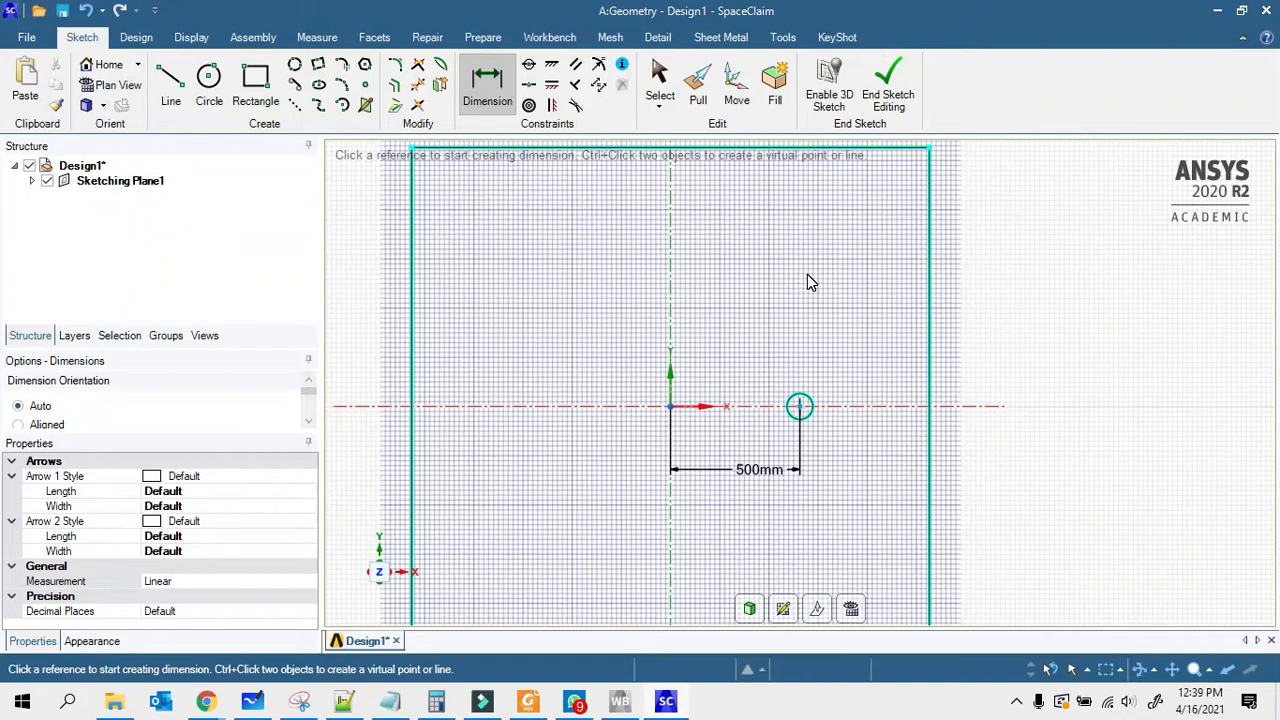
Step: Sketch a concentric circle of 300 mm diameter around the small circle
{"action": "scroll", "coordinate": [824, 414], "scroll_direction": "up", "scroll_amount": 2}
{"action": "left_click", "coordinate": [209, 82]}
{"action": "scroll", "coordinate": [814, 400], "scroll_direction": "up", "scroll_amount": 3}
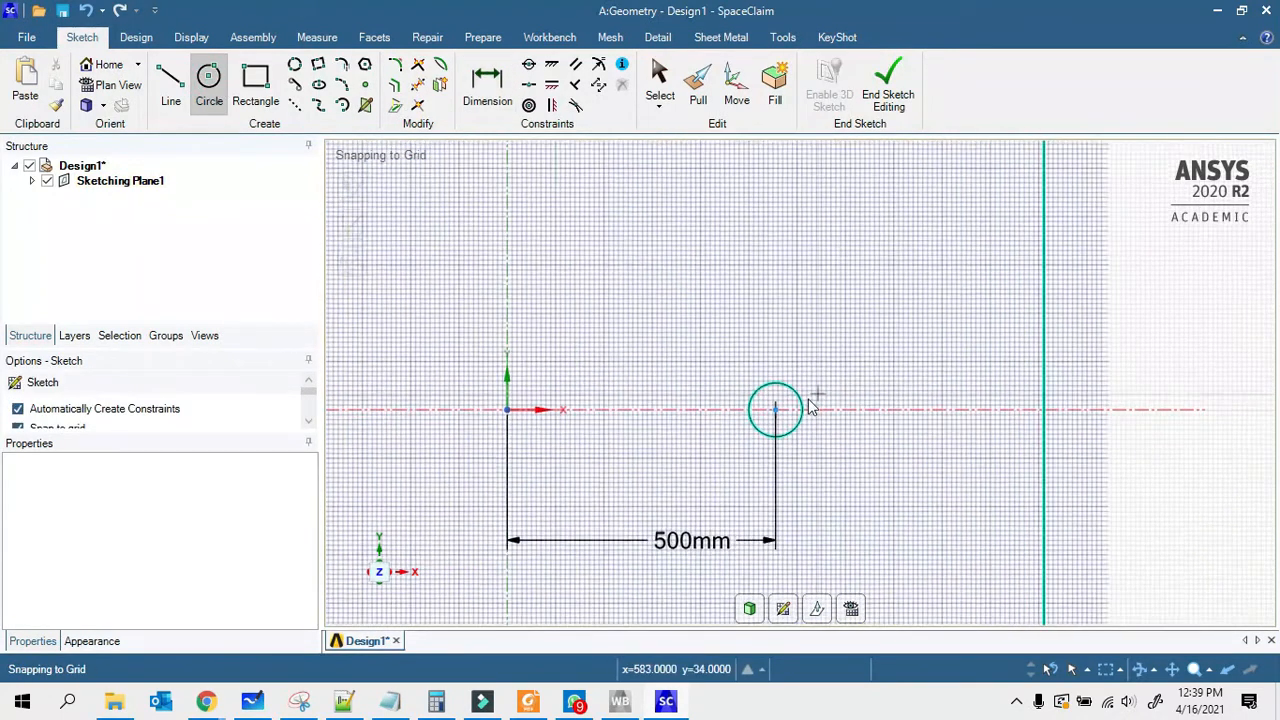
{"action": "left_click", "coordinate": [758, 418]}
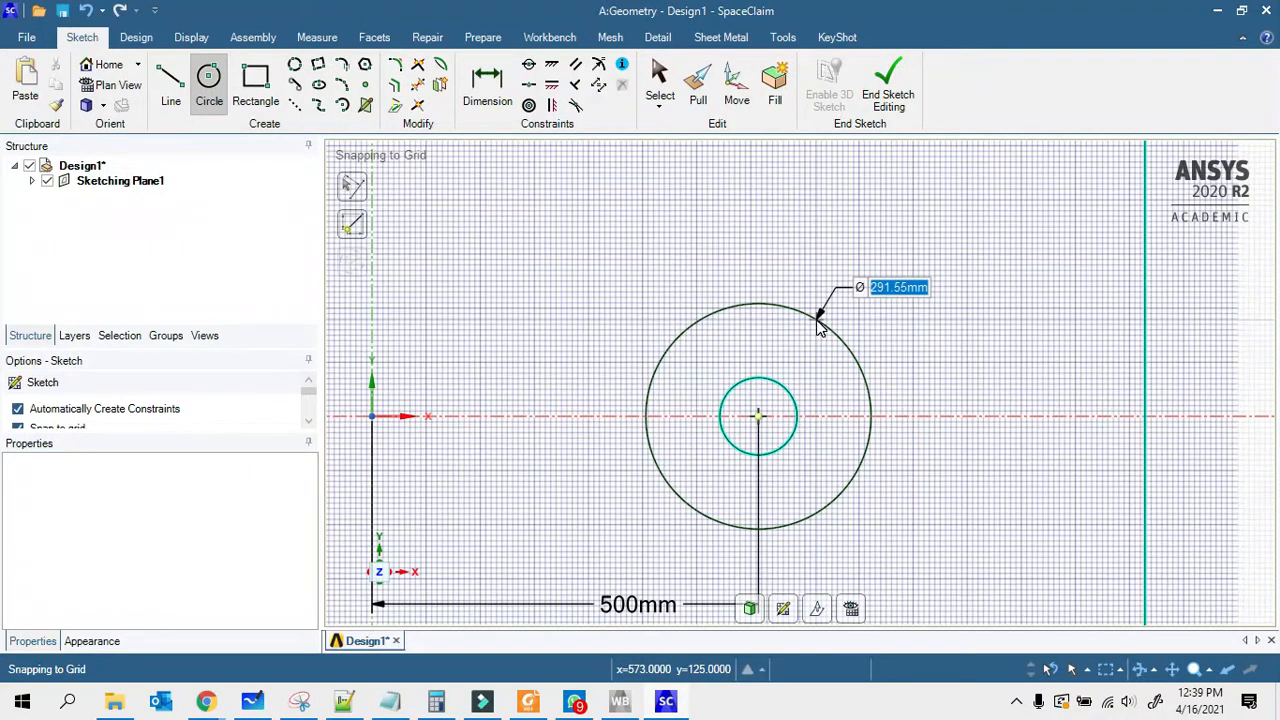
{"action": "type", "text": "300"}
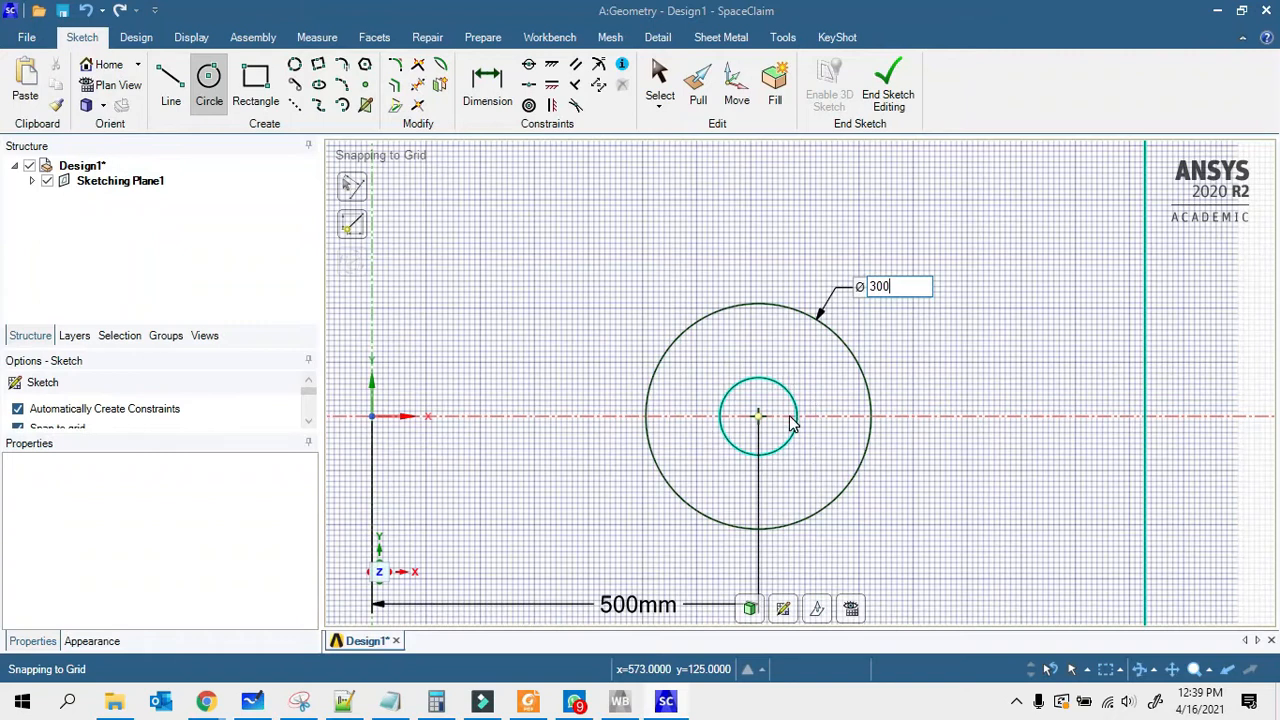
{"action": "key", "text": "Return"}
{"action": "scroll", "coordinate": [730, 440], "scroll_direction": "down", "scroll_amount": 2}
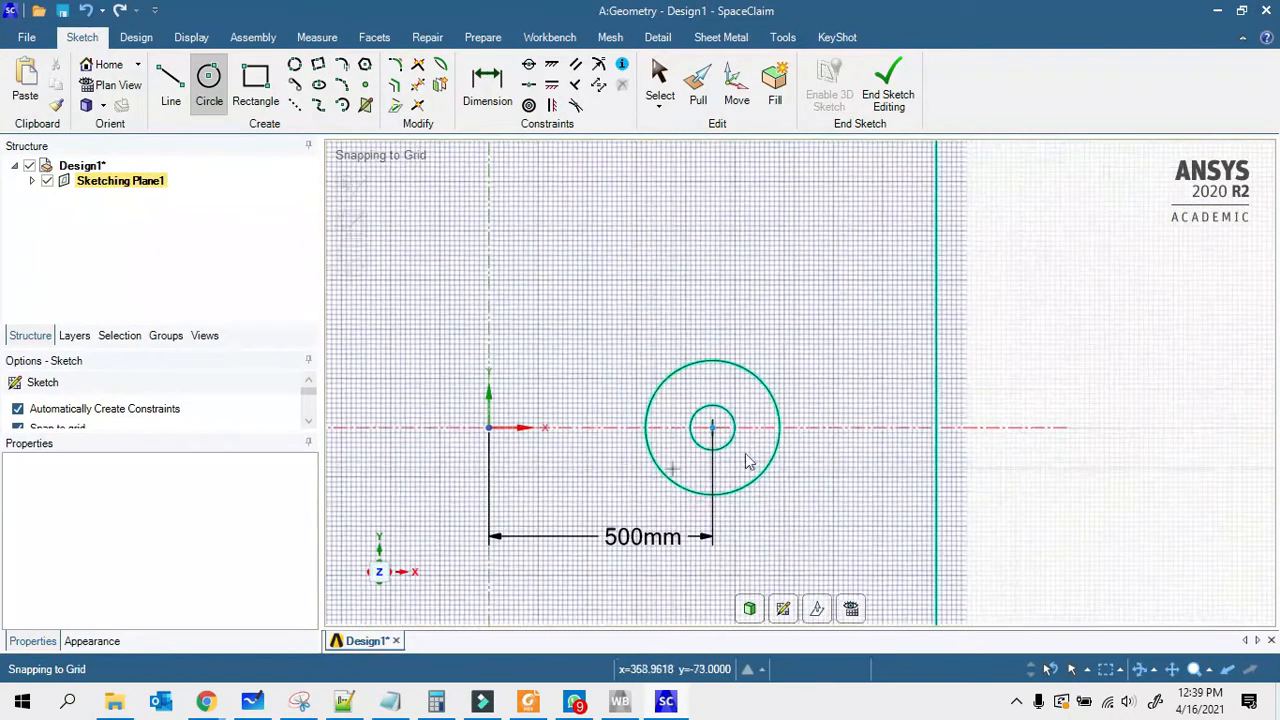
{"action": "scroll", "coordinate": [960, 336], "scroll_direction": "down", "scroll_amount": 3}
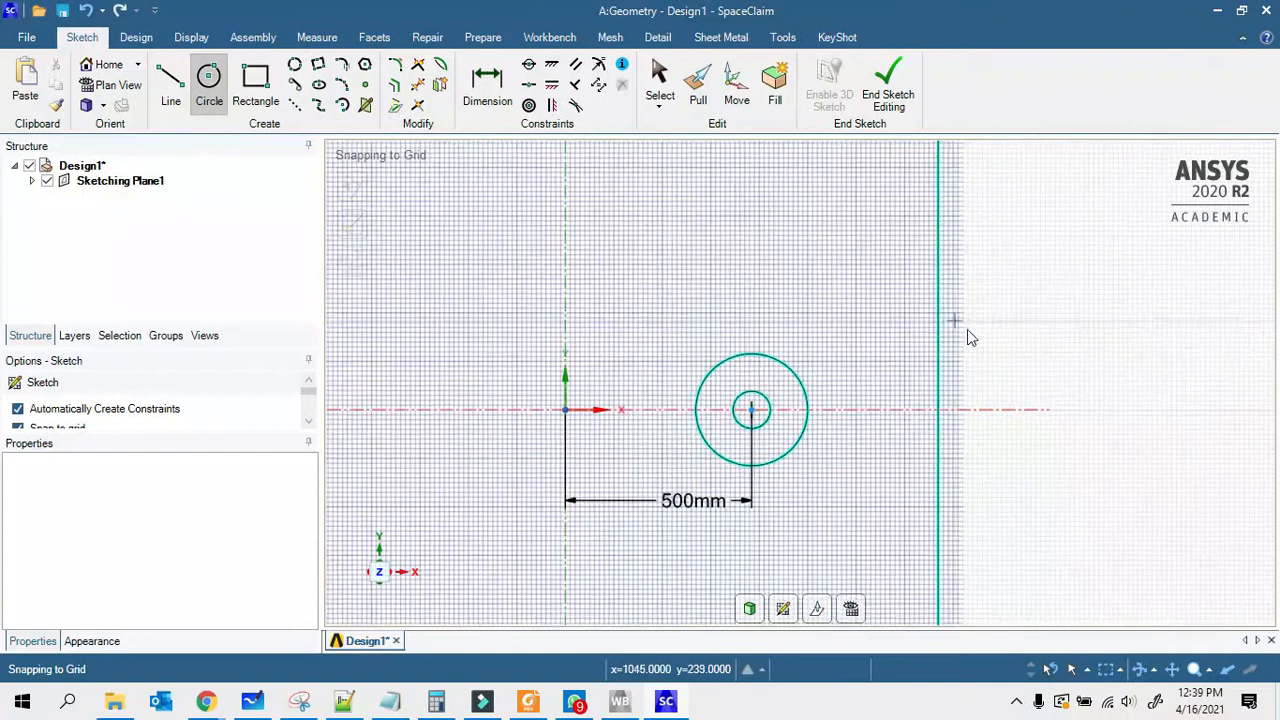
Step: Dimension the diameter of the outer concentric circle, placing the label outside it
{"action": "scroll", "coordinate": [848, 383], "scroll_direction": "up", "scroll_amount": 3}
{"action": "key", "text": "d"}
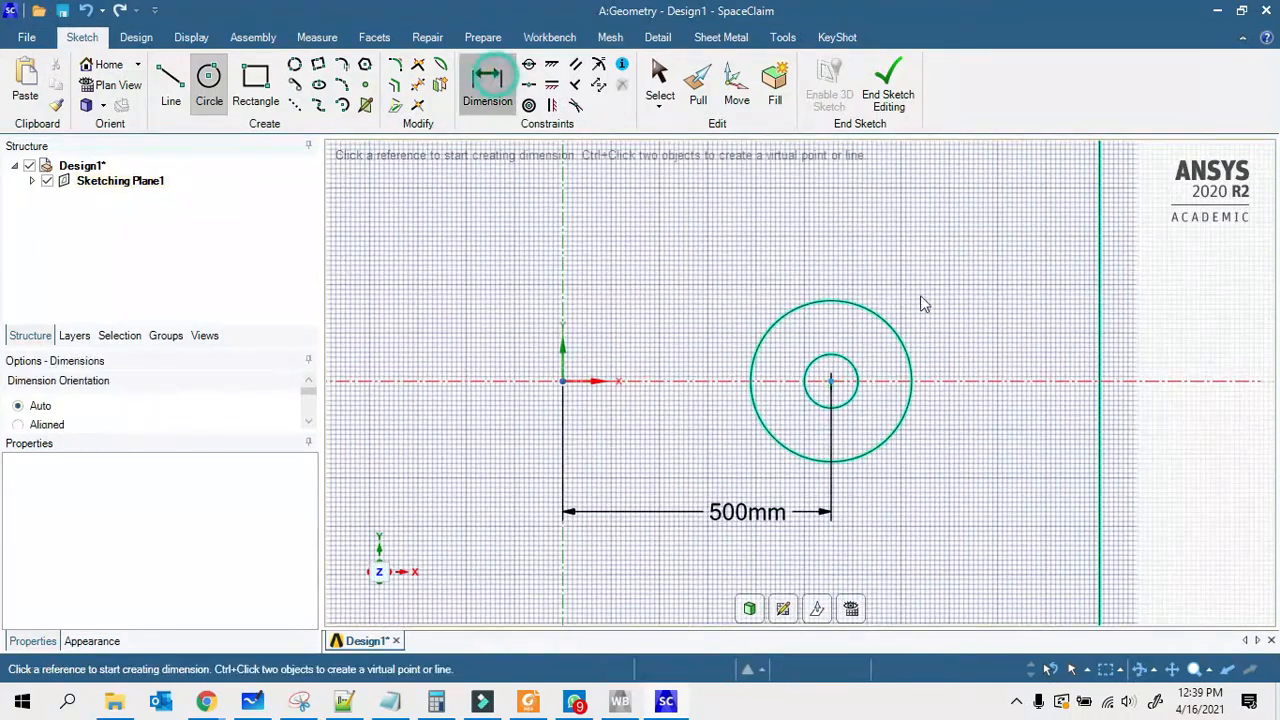
{"action": "left_click", "coordinate": [893, 327]}
{"action": "left_click", "coordinate": [934, 294]}
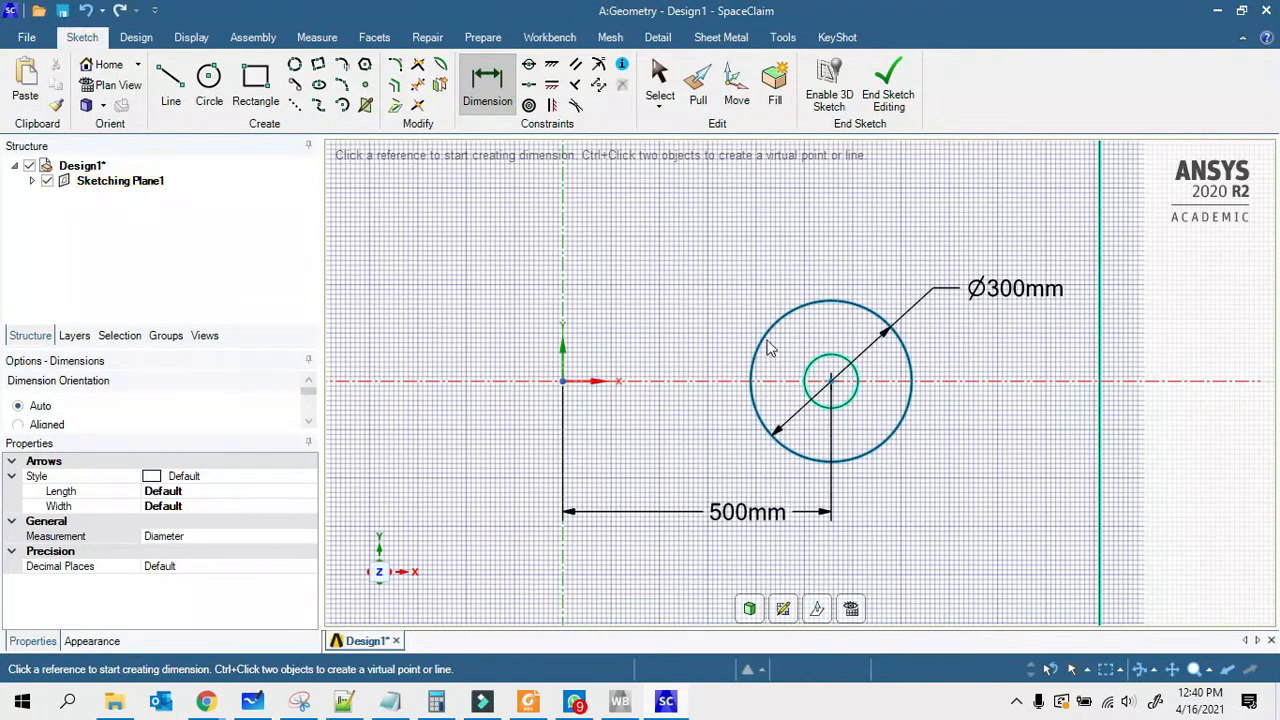
Step: End sketch editing to convert the square and the two circles into surface faces
{"action": "scroll", "coordinate": [818, 453], "scroll_direction": "down", "scroll_amount": 5}
{"action": "scroll", "coordinate": [845, 300], "scroll_direction": "up", "scroll_amount": 1}
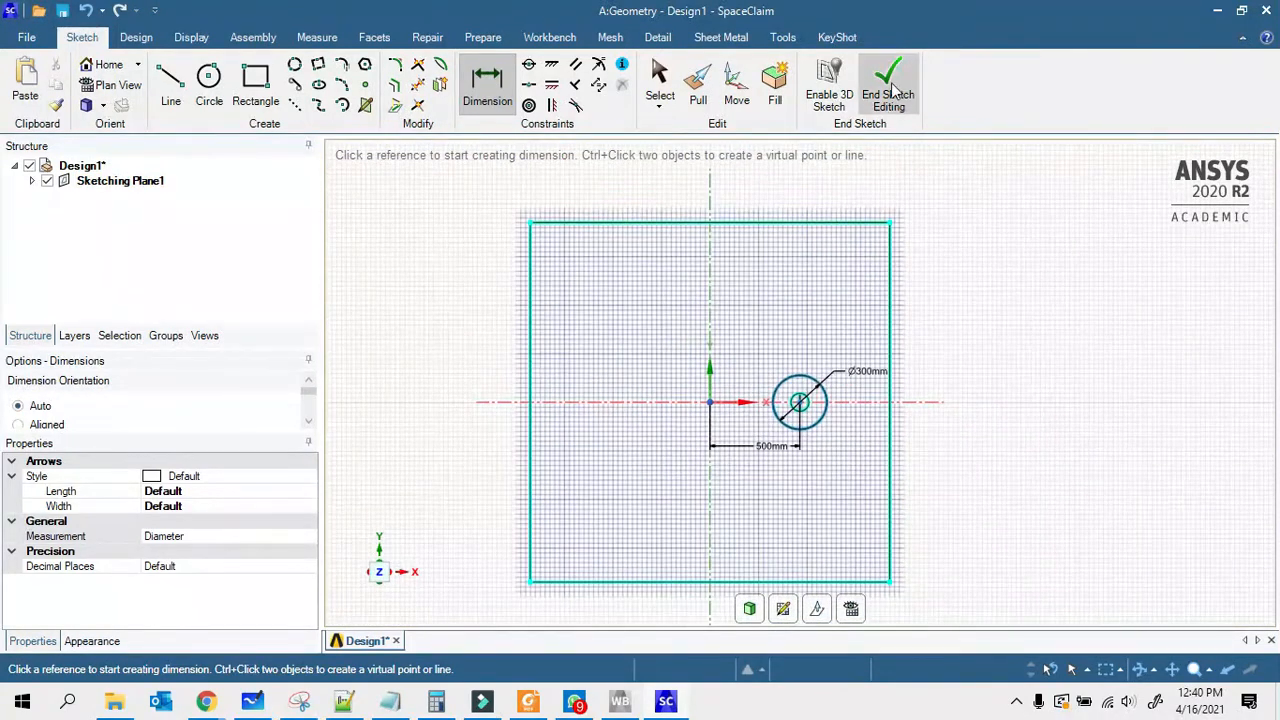
{"action": "left_click", "coordinate": [897, 112]}
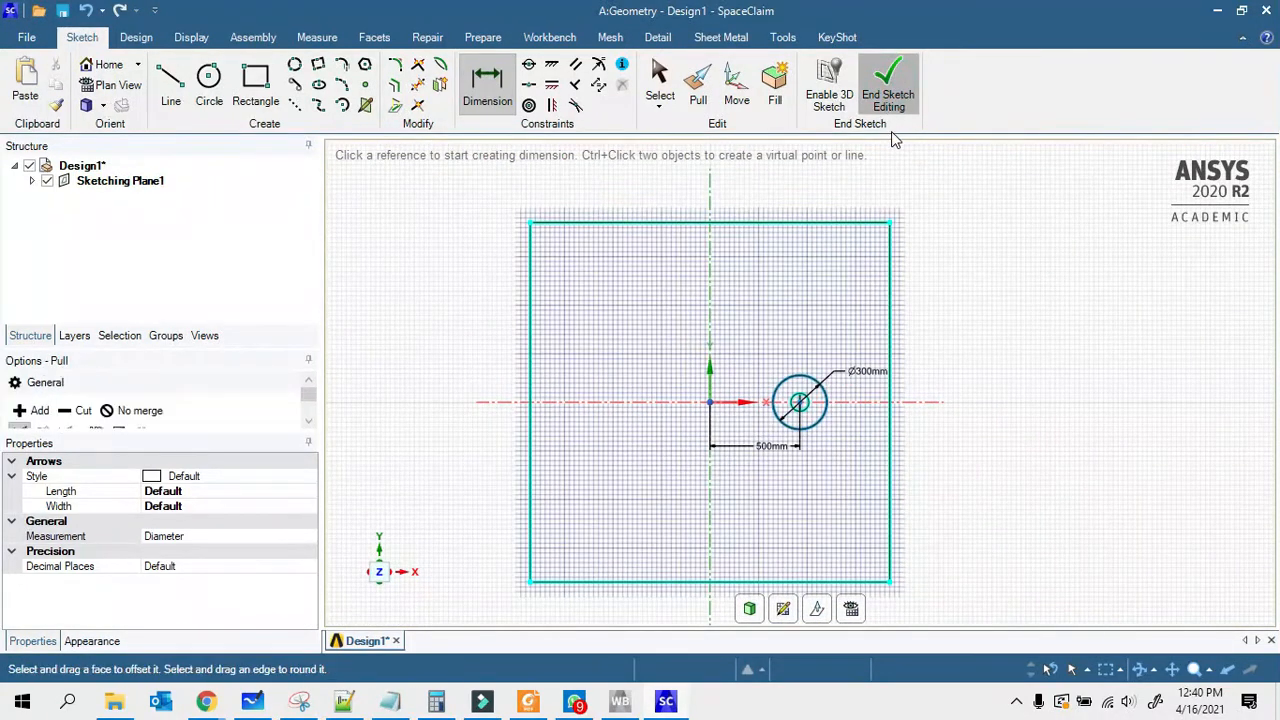
{"action": "scroll", "coordinate": [808, 405], "scroll_direction": "up", "scroll_amount": 3}
{"action": "scroll", "coordinate": [818, 394], "scroll_direction": "down", "scroll_amount": 3}
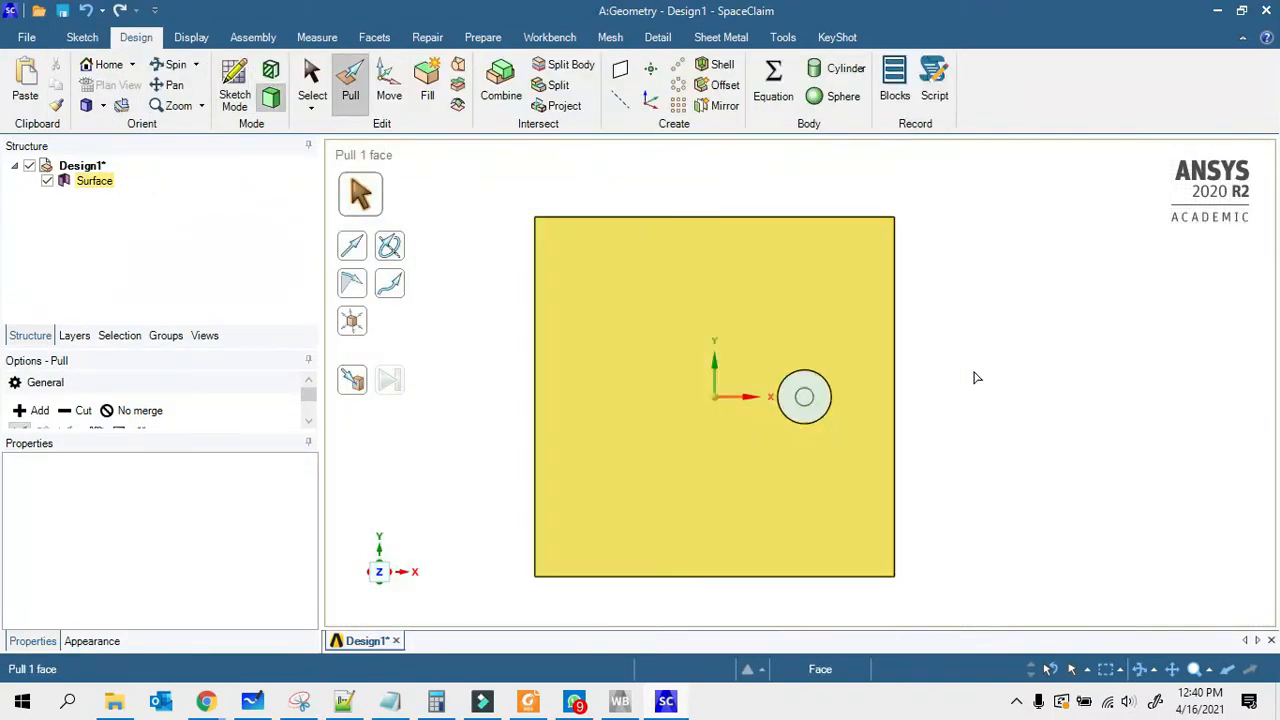
Step: Delete the small inner circular face to leave a hole for the cylinder
{"action": "key", "text": "s"}
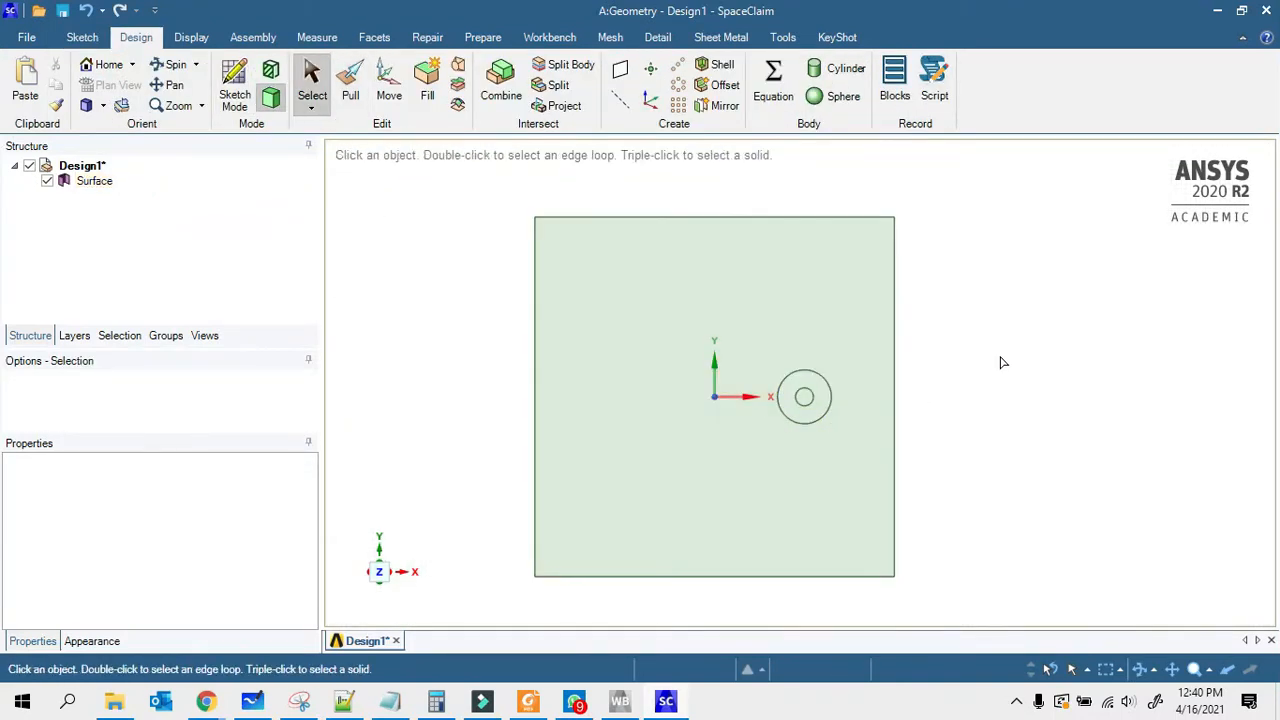
{"action": "scroll", "coordinate": [740, 350], "scroll_direction": "up", "scroll_amount": 3}
{"action": "left_click", "coordinate": [878, 448]}
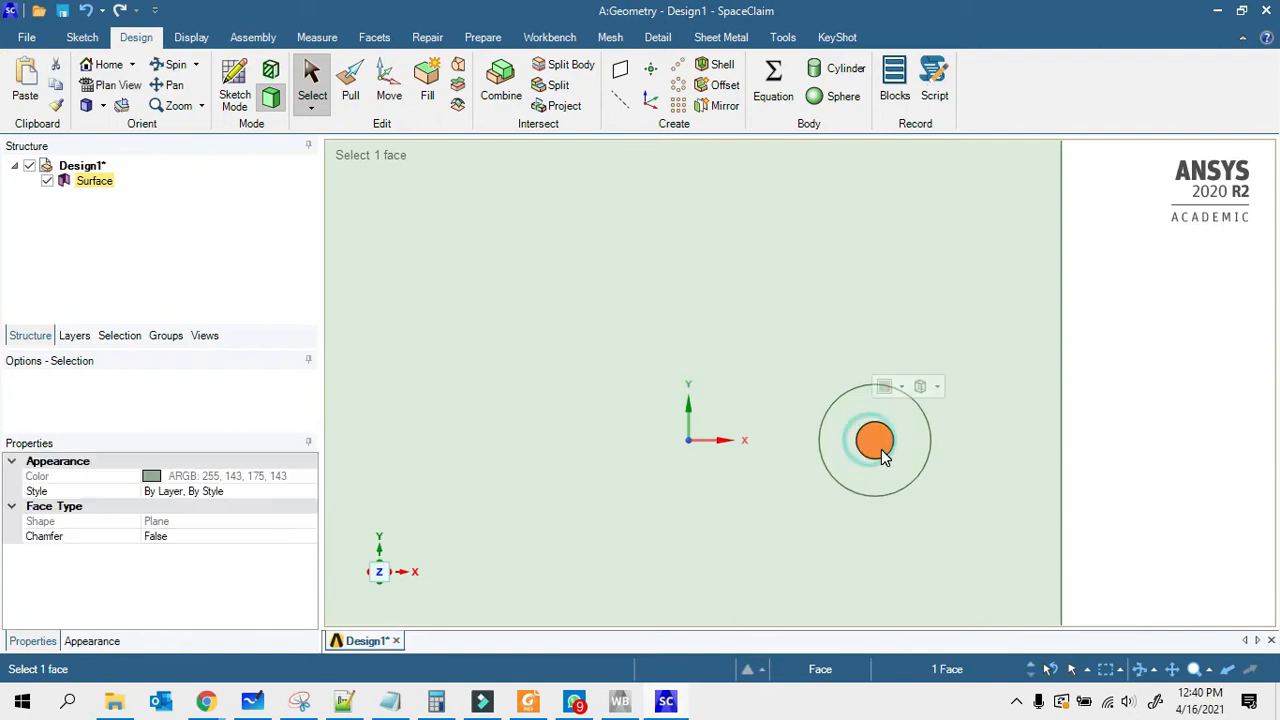
{"action": "key", "text": "Delete"}
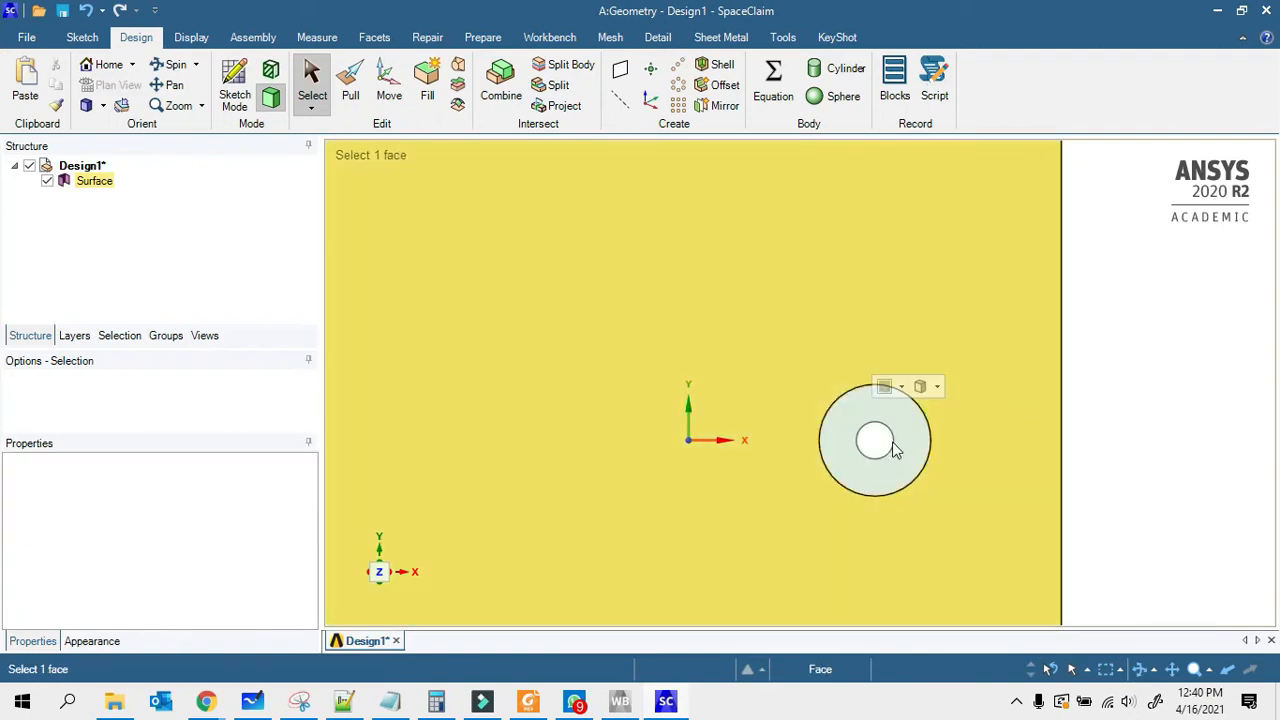
Step: Detach all faces of the surface body to separate the outer square from the ring around the cylinder
{"action": "key", "text": "z"}
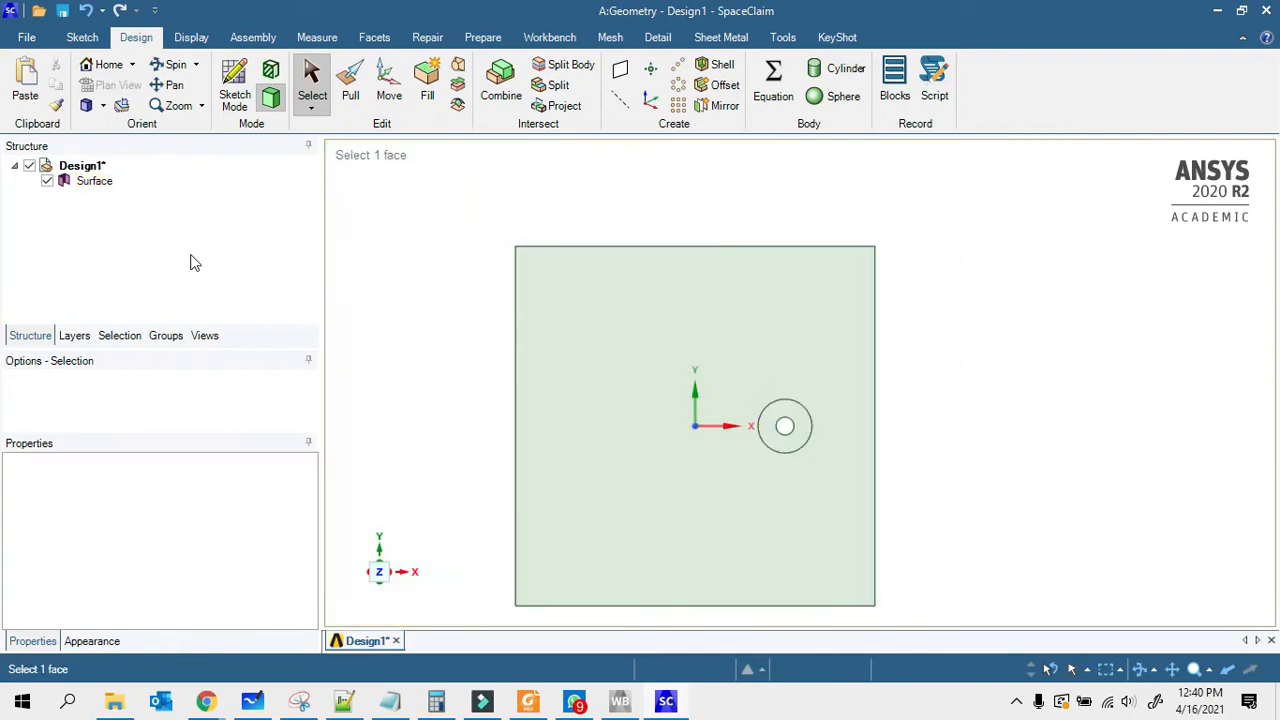
{"action": "right_click", "coordinate": [92, 181]}
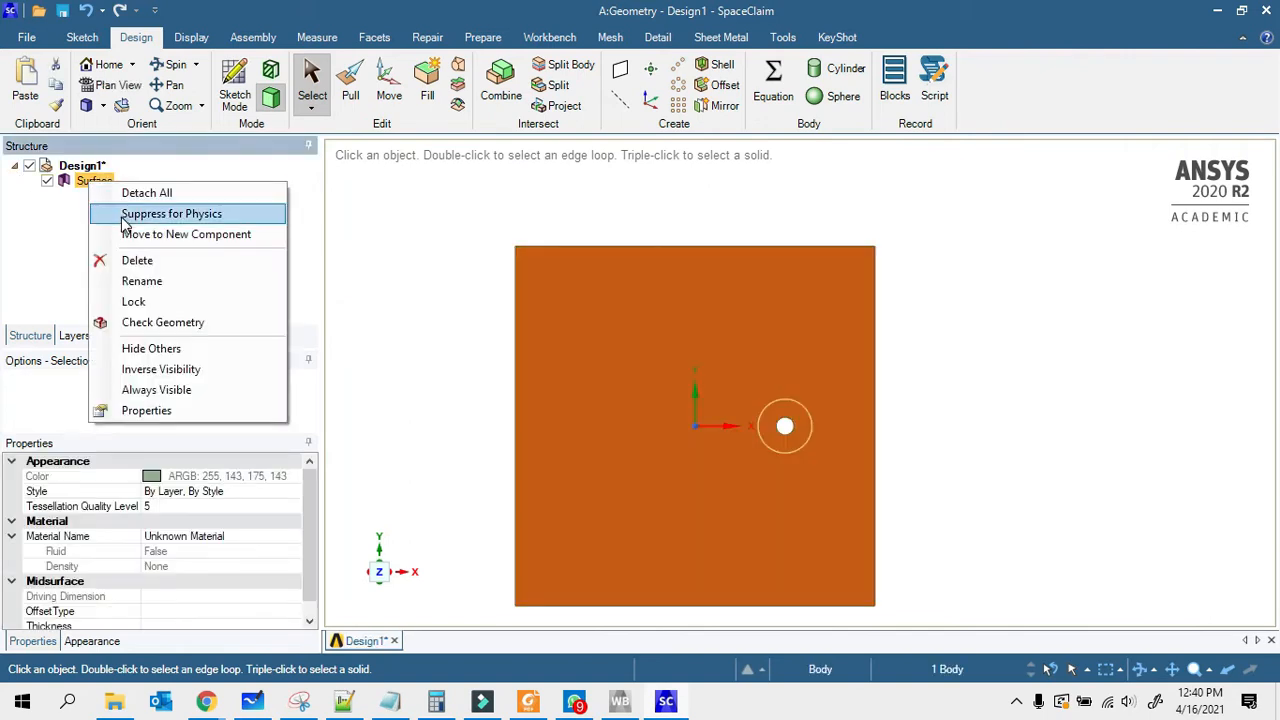
{"action": "left_click", "coordinate": [172, 208]}
Step: Examine the outer square and the ring around the cylinder as separate surface bodies
{"action": "left_click", "coordinate": [785, 311]}
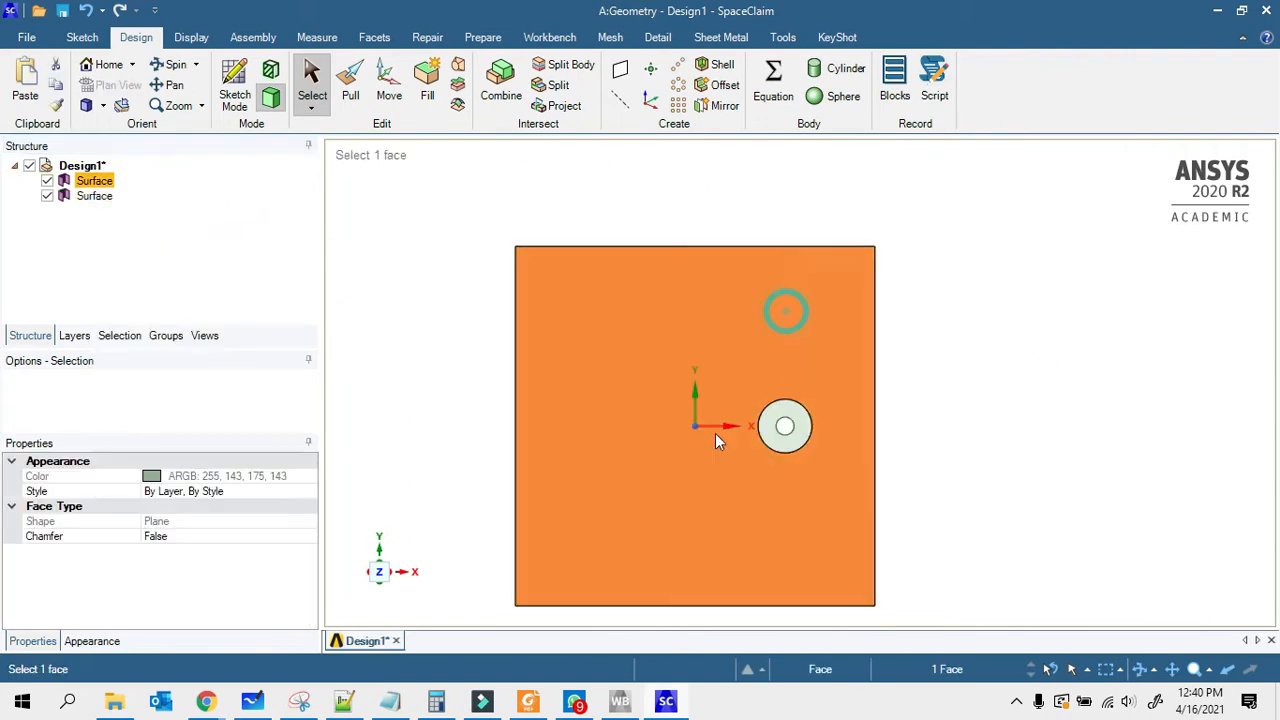
{"action": "scroll", "coordinate": [767, 443], "scroll_direction": "up", "scroll_amount": 3}
{"action": "left_click", "coordinate": [812, 447]}
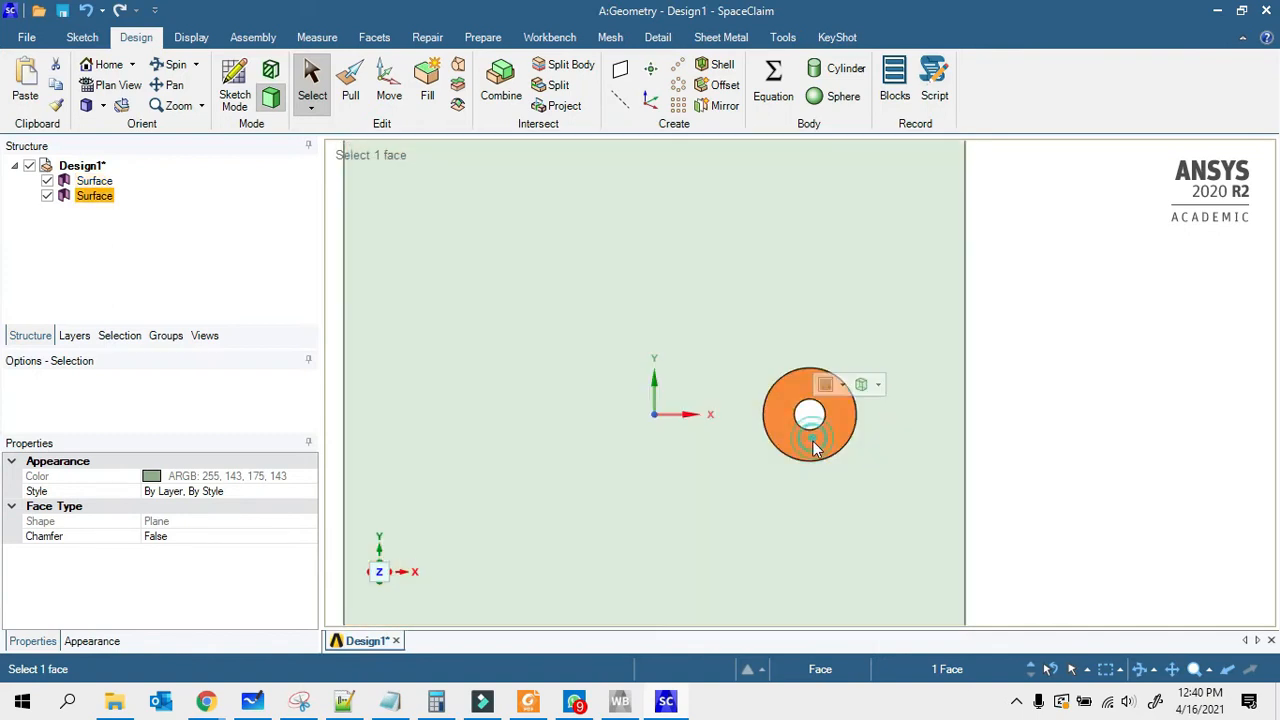
{"action": "left_click", "coordinate": [809, 384]}
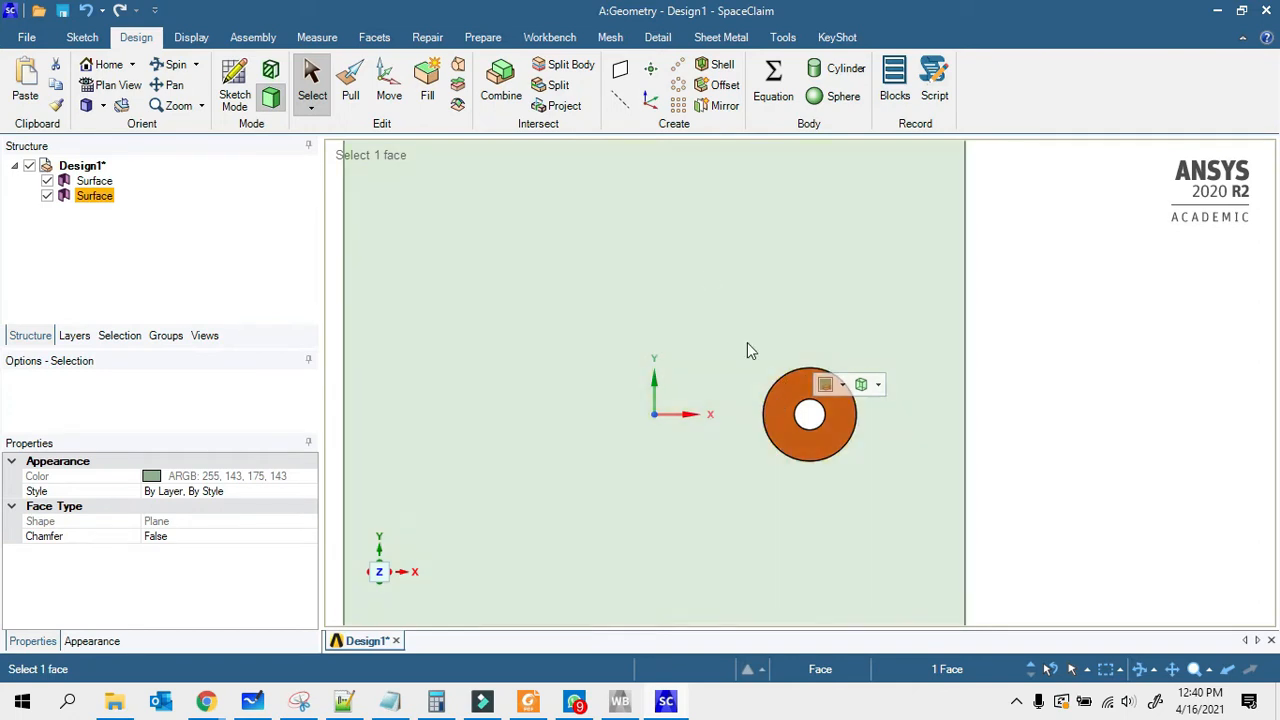
{"action": "left_click", "coordinate": [707, 268]}
{"action": "scroll", "coordinate": [795, 314], "scroll_direction": "down", "scroll_amount": 3}
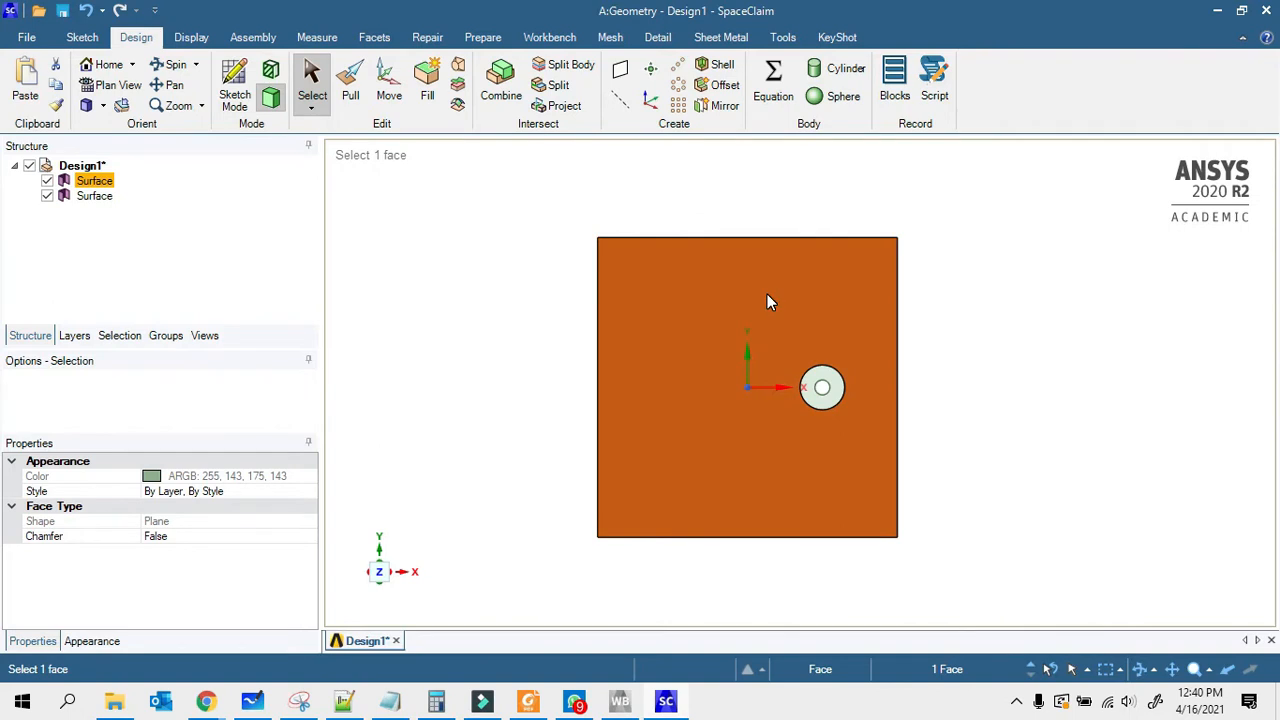
{"action": "key", "text": "Escape"}
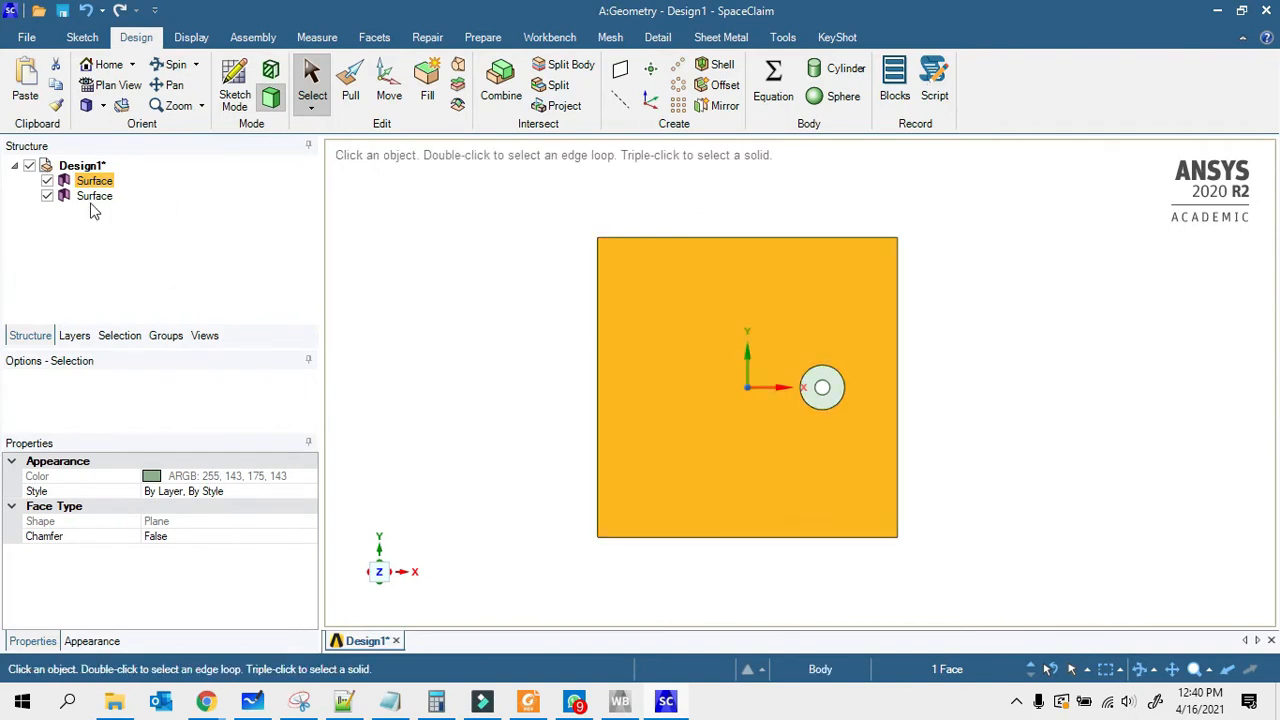
{"action": "left_click", "coordinate": [94, 196]}
{"action": "left_click", "coordinate": [94, 181]}
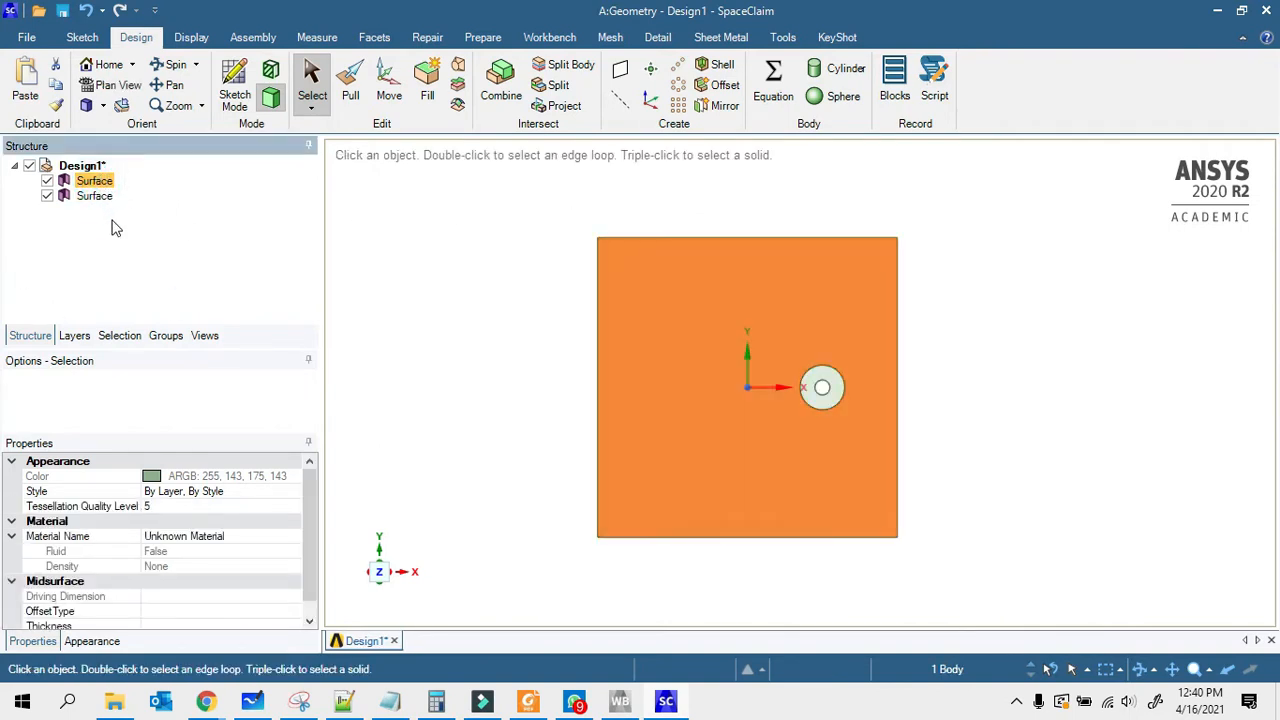
Step: Move both surface bodies together into a new component
{"action": "left_click", "coordinate": [100, 199]}
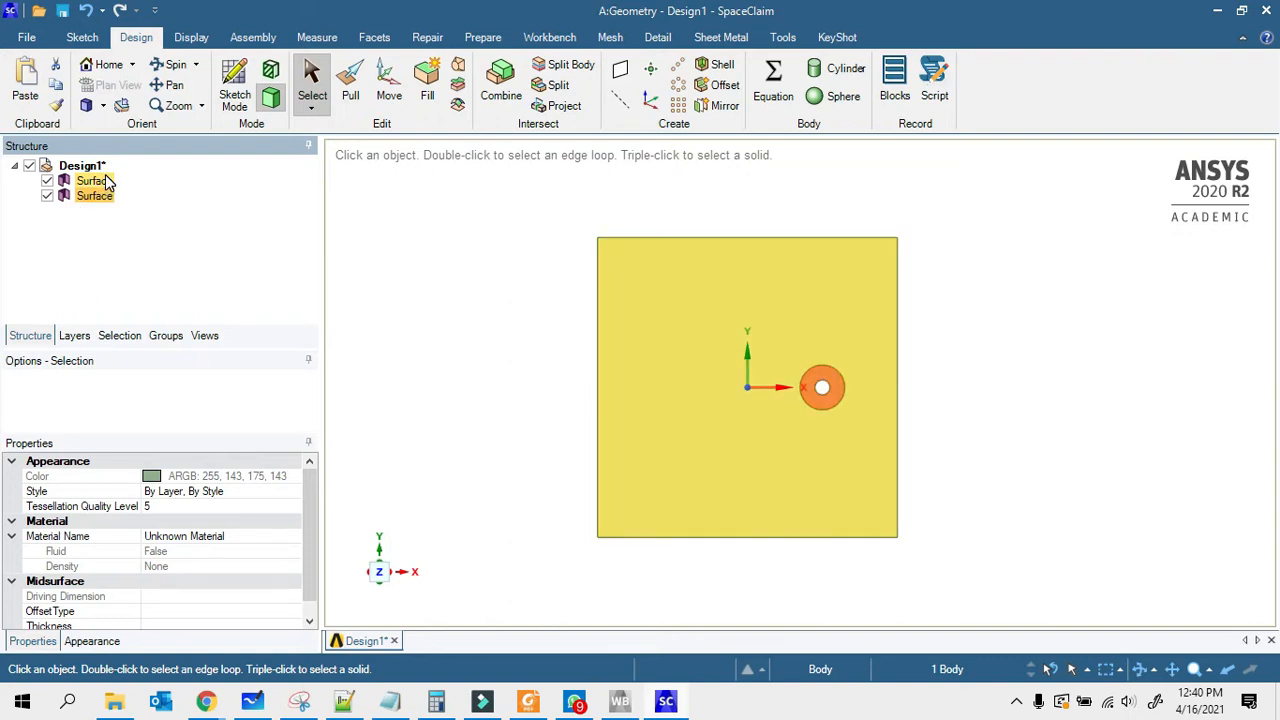
{"action": "left_click", "coordinate": [108, 182], "text": "ctrl"}
{"action": "right_click", "coordinate": [106, 184]}
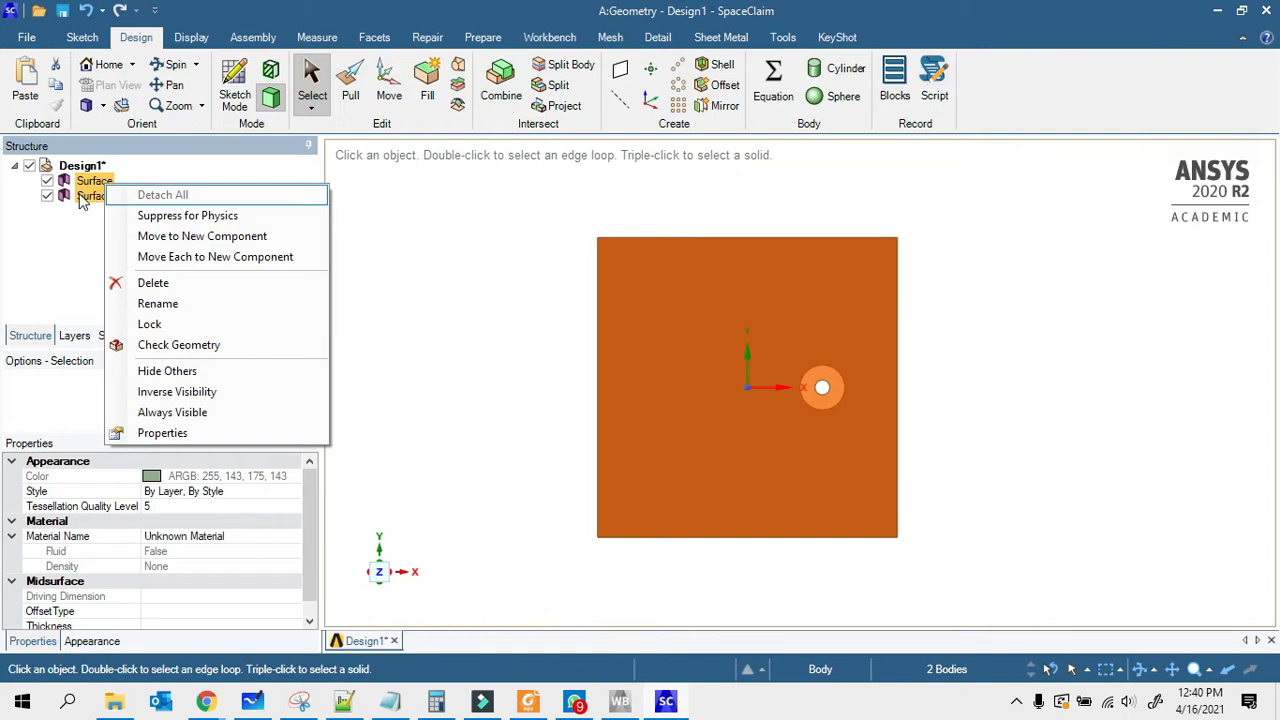
{"action": "left_click", "coordinate": [213, 236]}
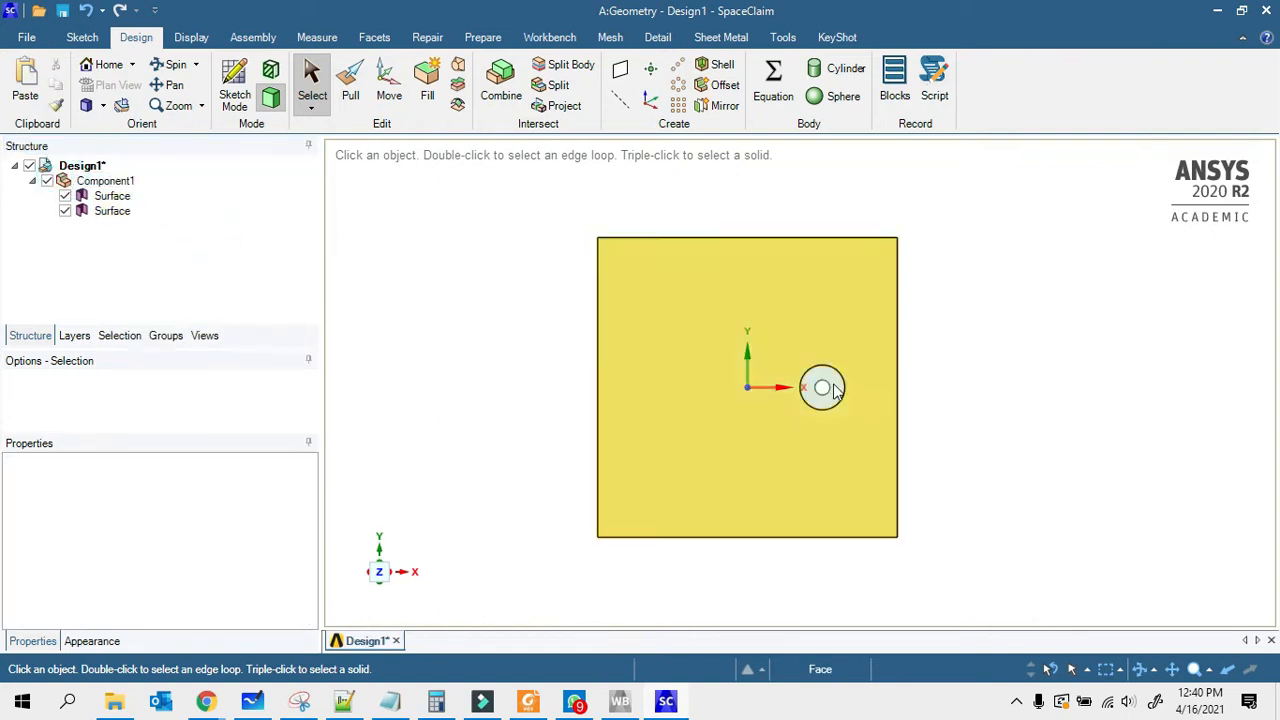
Step: Set the new component's Share Topology property to Share
{"action": "scroll", "coordinate": [836, 390], "scroll_direction": "up", "scroll_amount": 3}
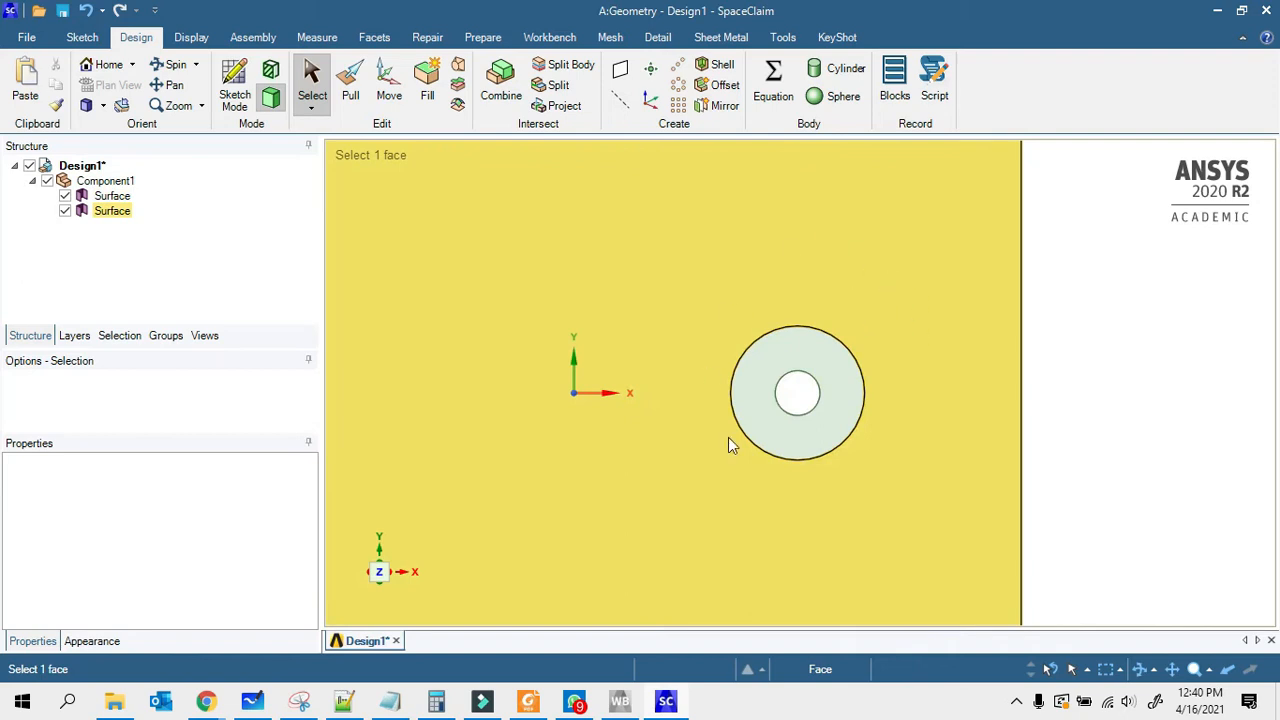
{"action": "scroll", "coordinate": [728, 445], "scroll_direction": "down", "scroll_amount": 3}
{"action": "scroll", "coordinate": [846, 491], "scroll_direction": "up", "scroll_amount": 3}
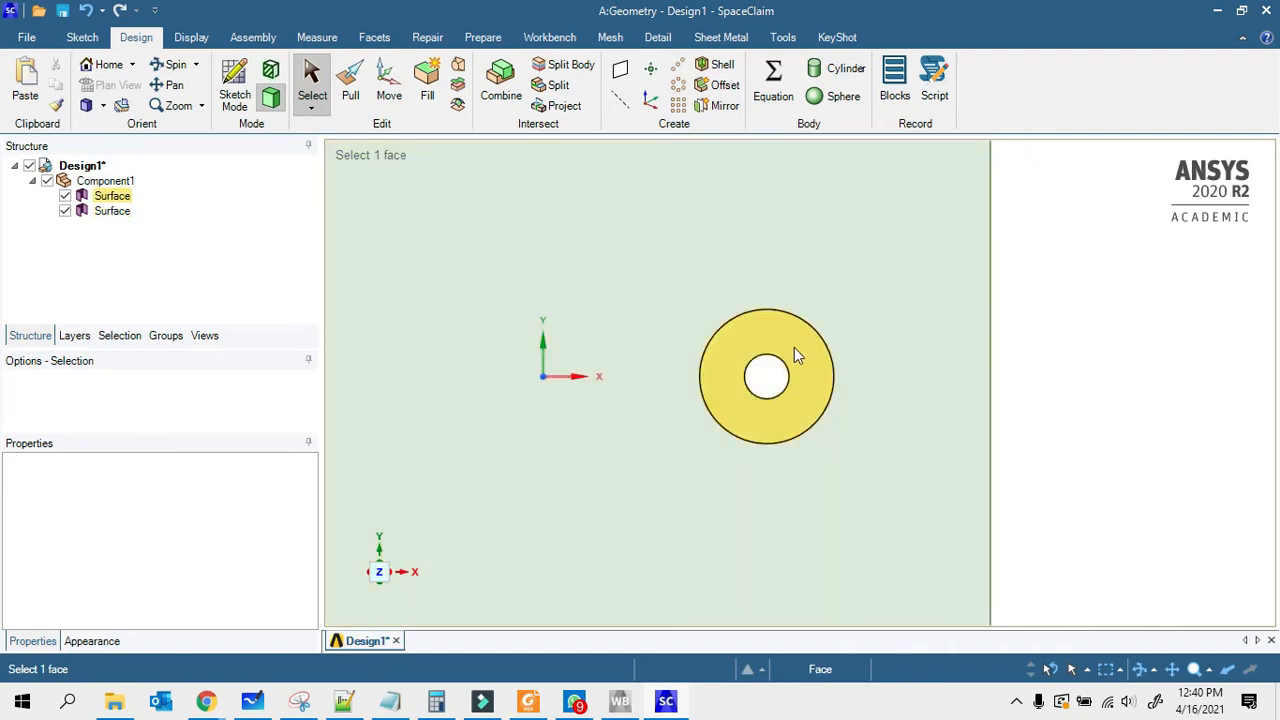
{"action": "left_click", "coordinate": [127, 189]}
{"action": "left_click", "coordinate": [251, 477]}
{"action": "left_click", "coordinate": [292, 476]}
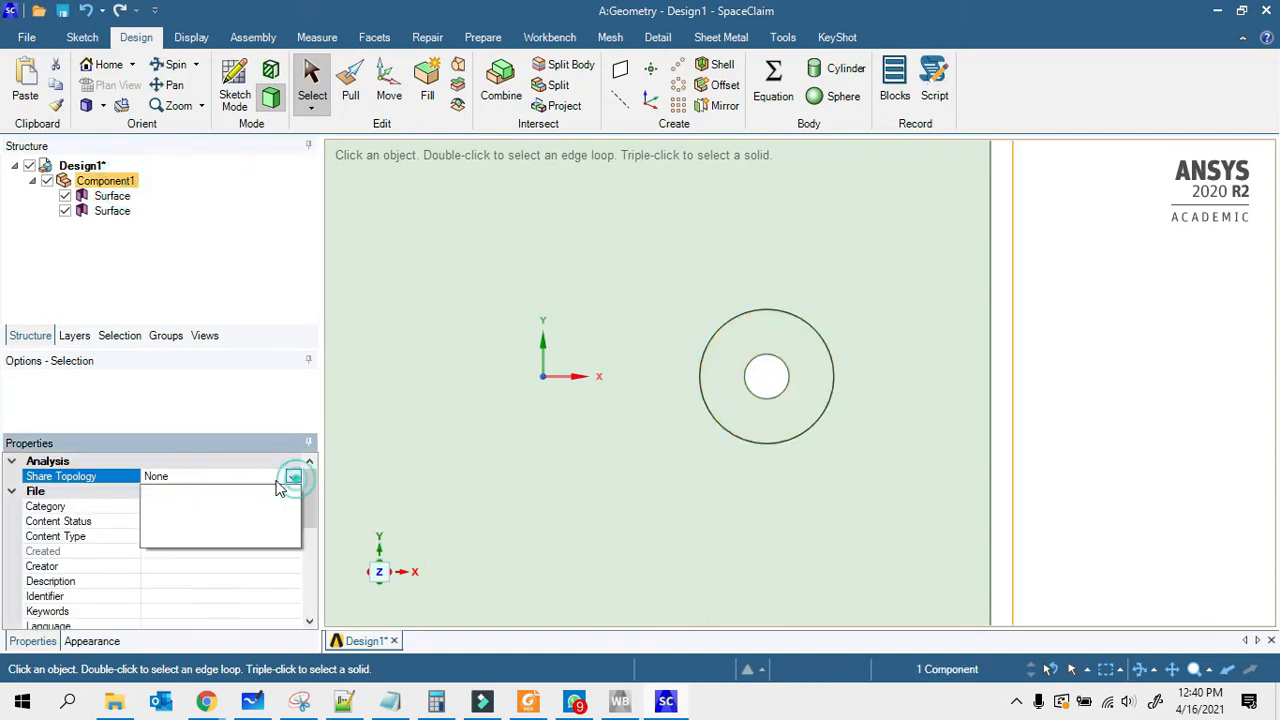
{"action": "left_click", "coordinate": [158, 520]}
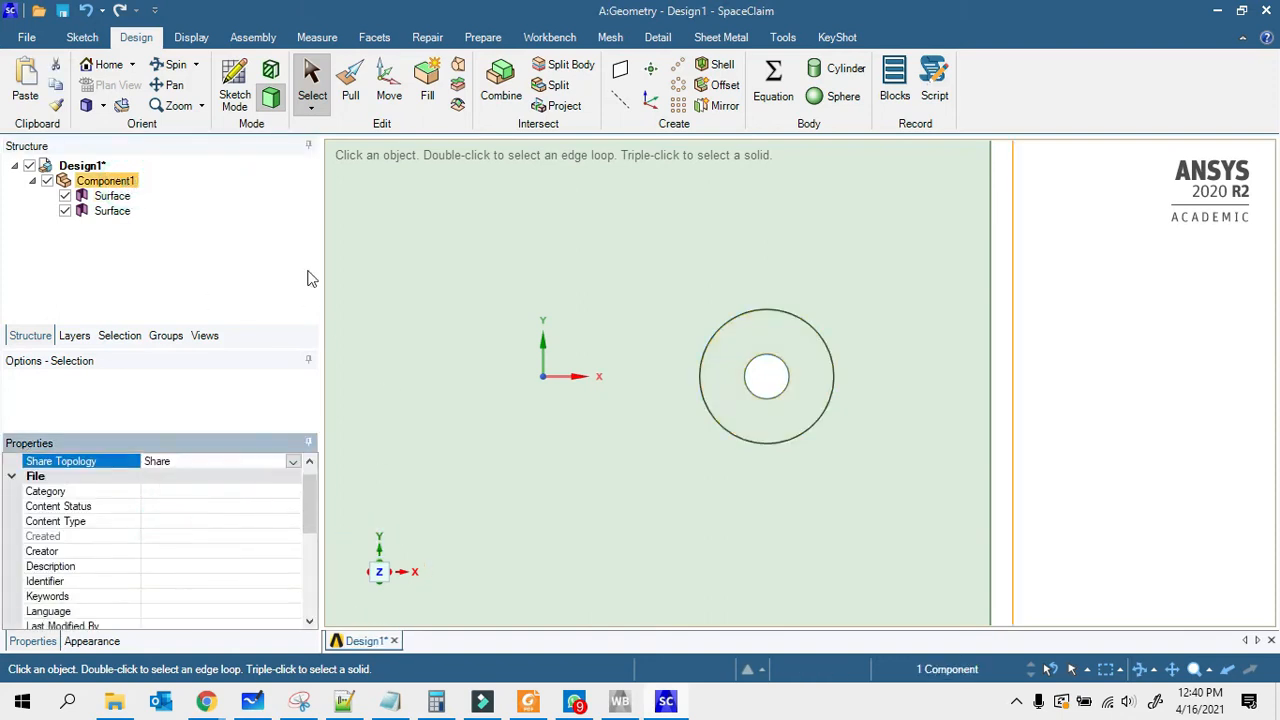
Step: Close SpaceClaim and, in the Workbench project, open a new Mesh component system linked to the geometry
{"action": "left_click", "coordinate": [1160, 295]}
{"action": "left_click", "coordinate": [1265, 10]}
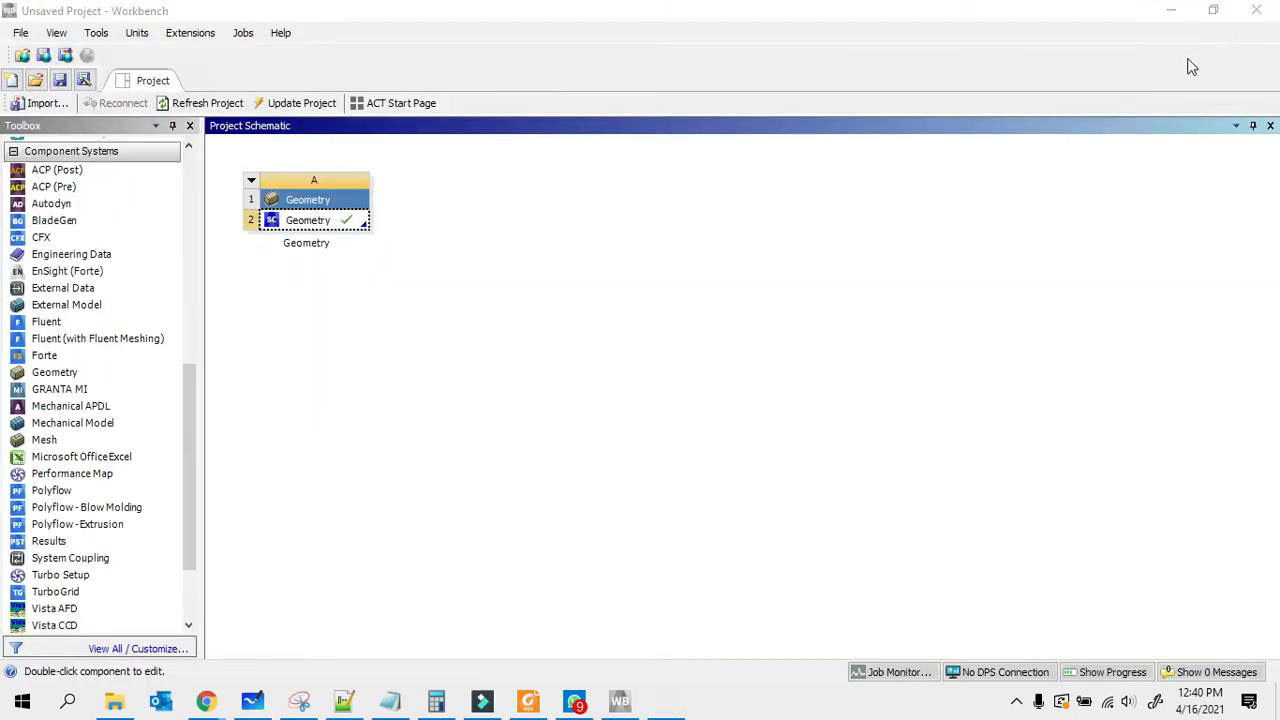
{"action": "left_click_drag", "start_coordinate": [40, 446], "coordinate": [495, 220]}
{"action": "left_click_drag", "start_coordinate": [294, 220], "coordinate": [511, 229]}
{"action": "double_click", "coordinate": [513, 249]}
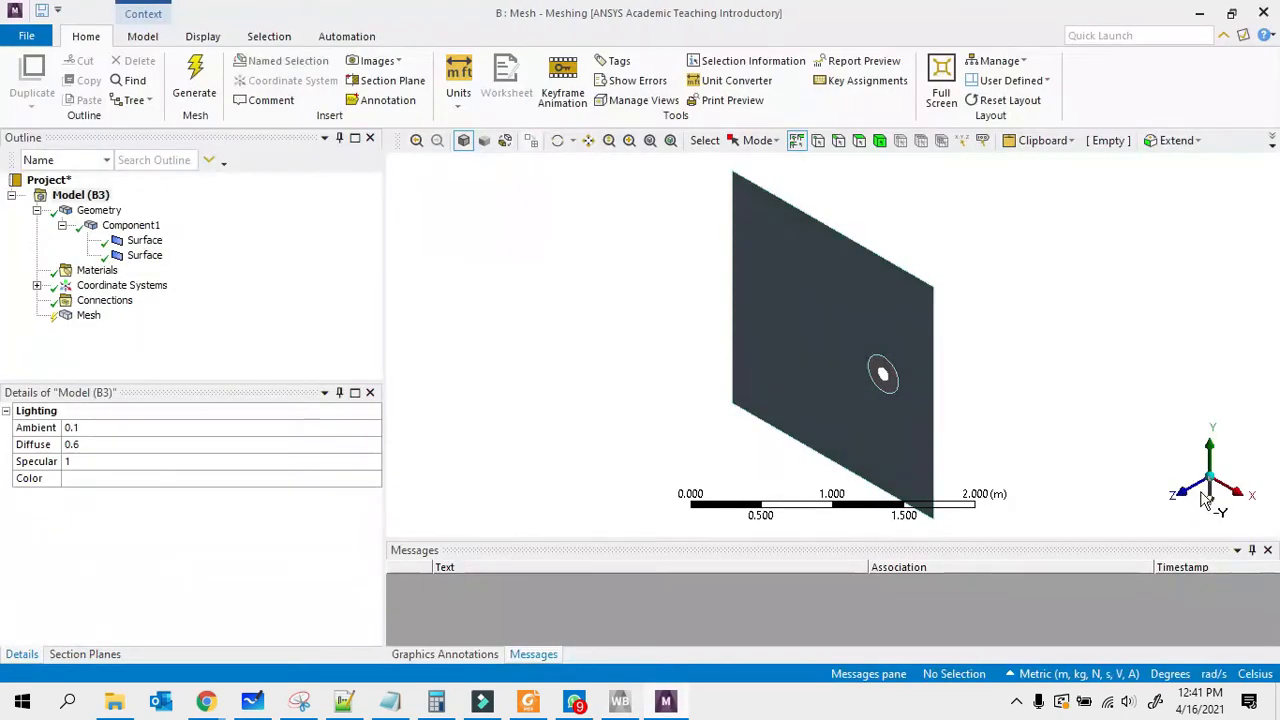
Step: Set the mesh's physics preference to CFD and generate the mesh with the default element size
{"action": "left_click", "coordinate": [90, 315]}
{"action": "left_click", "coordinate": [276, 460]}
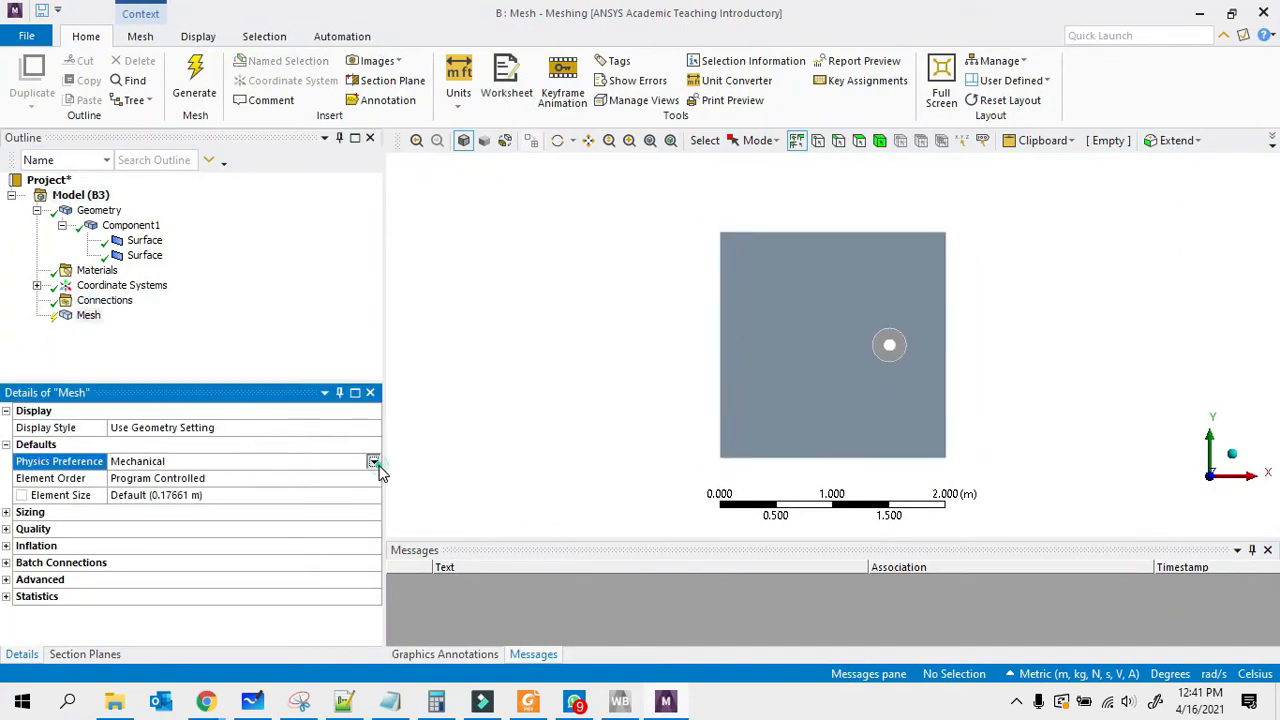
{"action": "left_click", "coordinate": [372, 461]}
{"action": "left_click", "coordinate": [128, 513]}
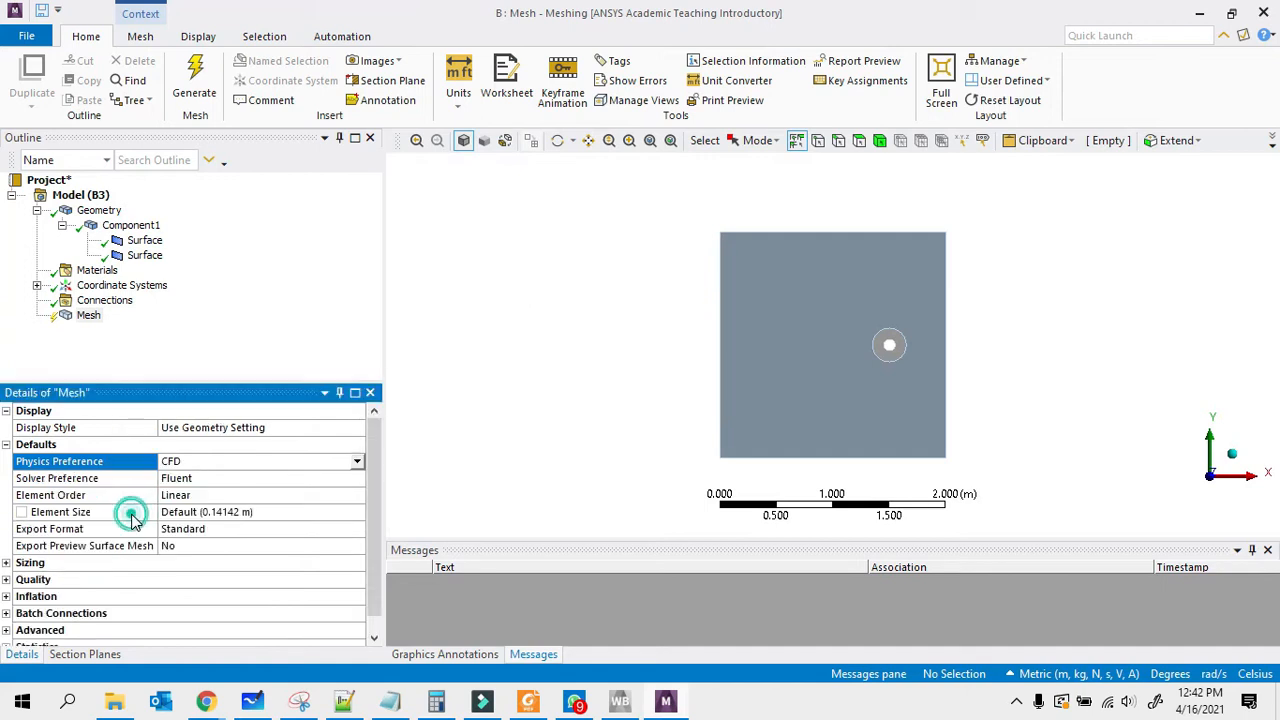
{"action": "right_click", "coordinate": [95, 316]}
{"action": "left_click", "coordinate": [151, 376]}
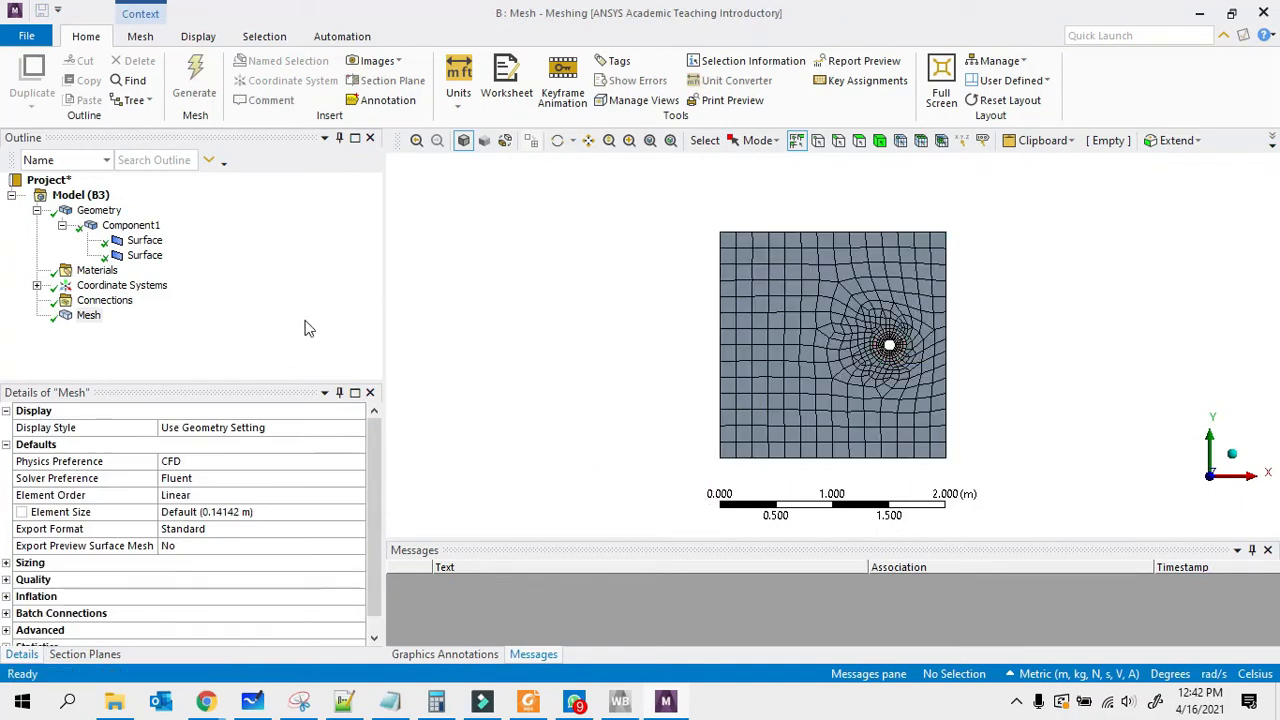
Step: Insert a method control under the mesh, keeping Geometry Selection as its scoping method
{"action": "right_click", "coordinate": [88, 316]}
{"action": "mouse_move", "coordinate": [120, 325]}
{"action": "left_click", "coordinate": [357, 294]}
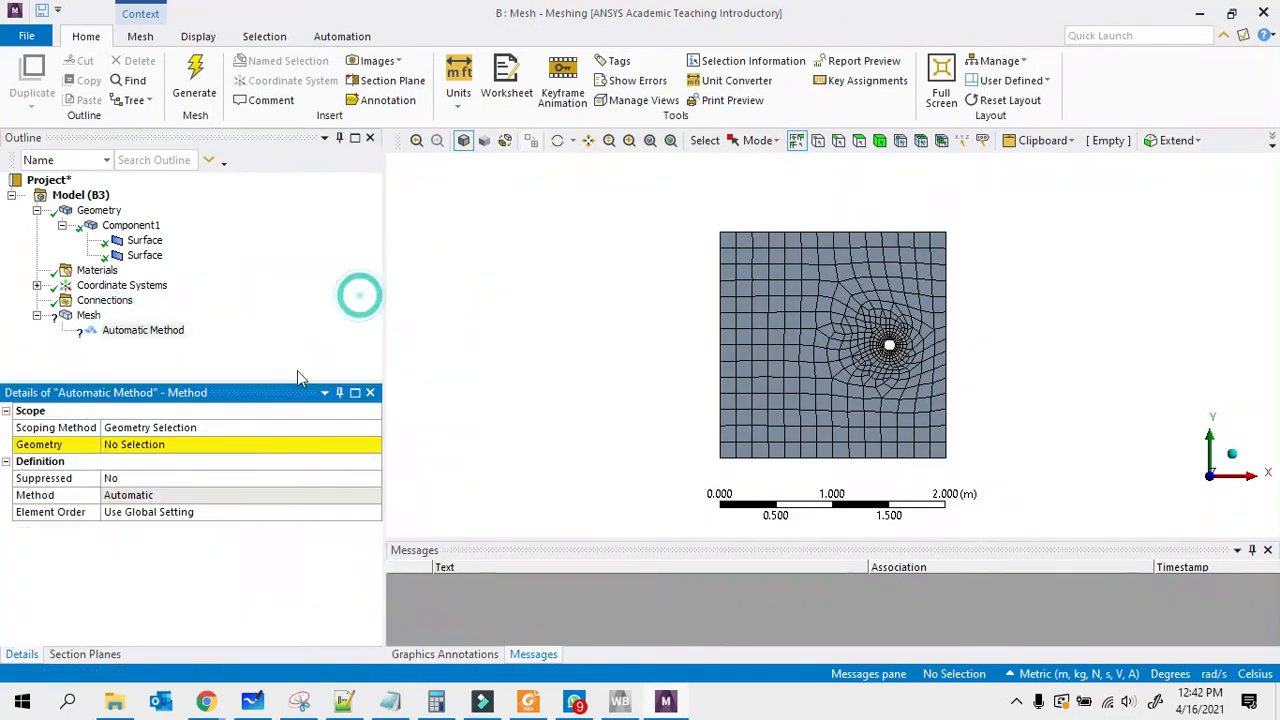
{"action": "left_click", "coordinate": [290, 445]}
{"action": "left_click", "coordinate": [374, 430]}
{"action": "left_click", "coordinate": [372, 428]}
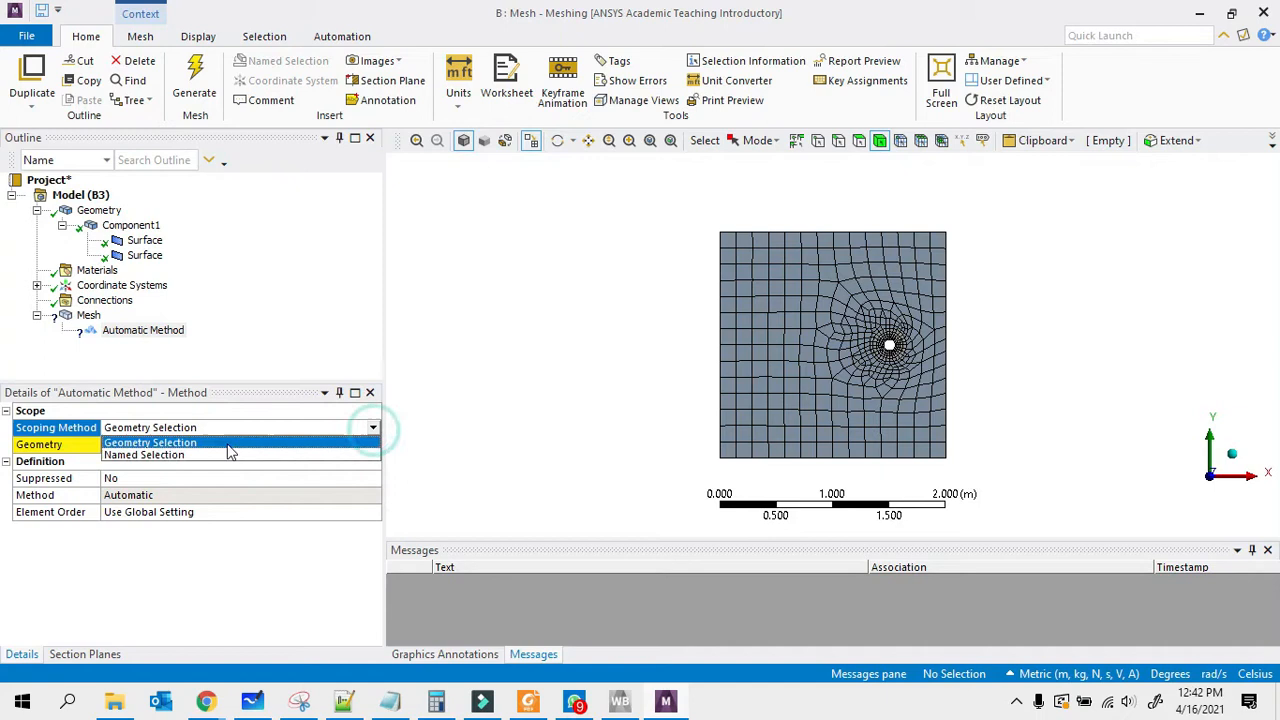
{"action": "left_click", "coordinate": [247, 426]}
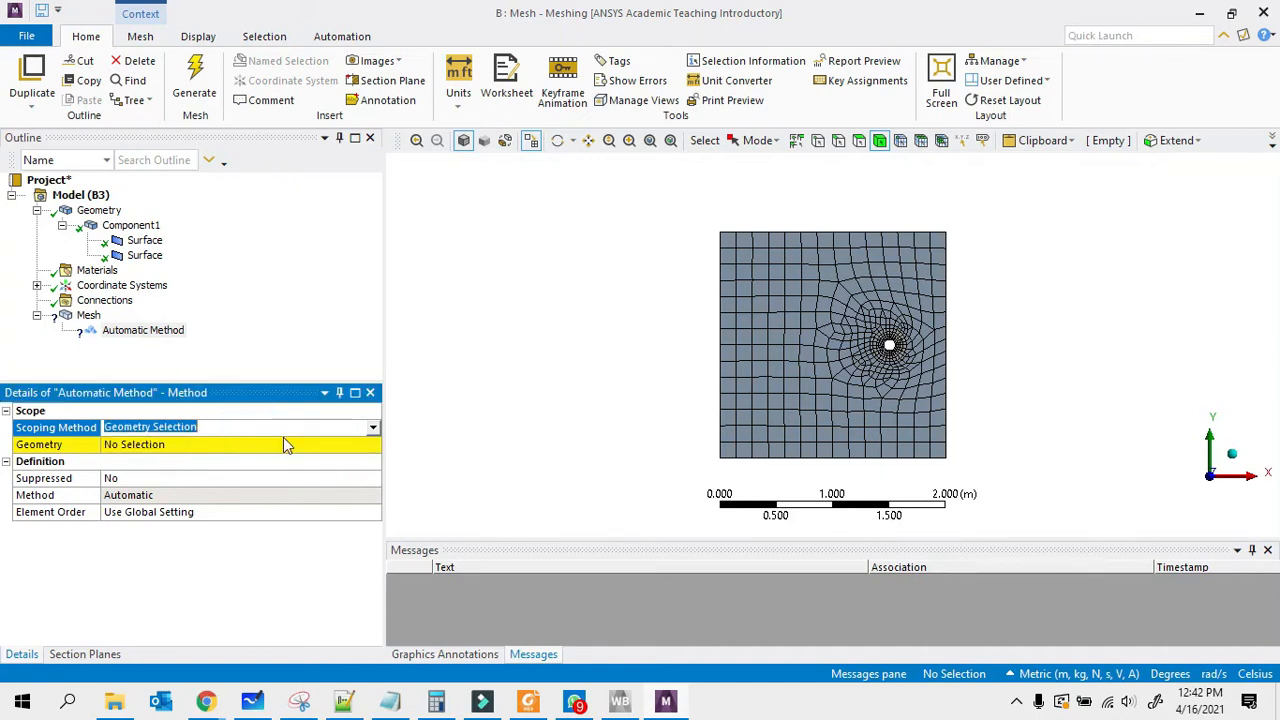
{"action": "left_click", "coordinate": [309, 463]}
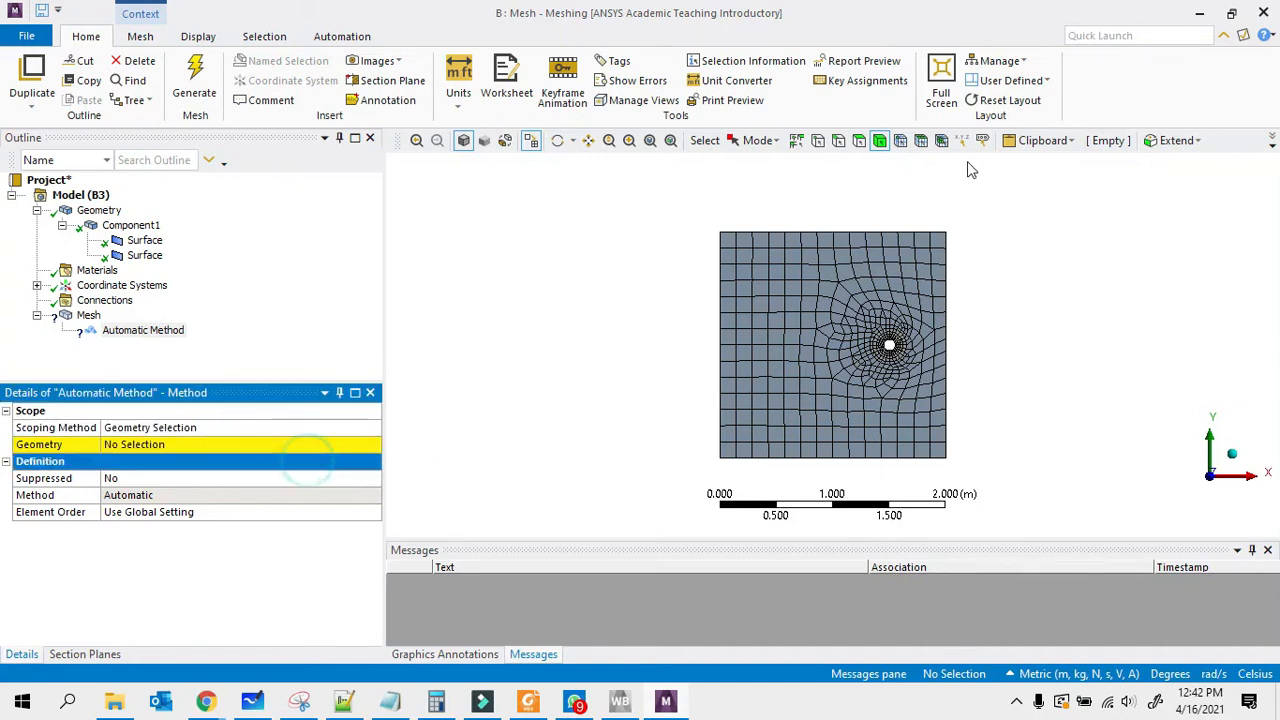
Step: Box-select both surface bodies and assign them as the method control's geometry
{"action": "left_click", "coordinate": [656, 186]}
{"action": "left_click", "coordinate": [757, 140]}
{"action": "left_click", "coordinate": [757, 189]}
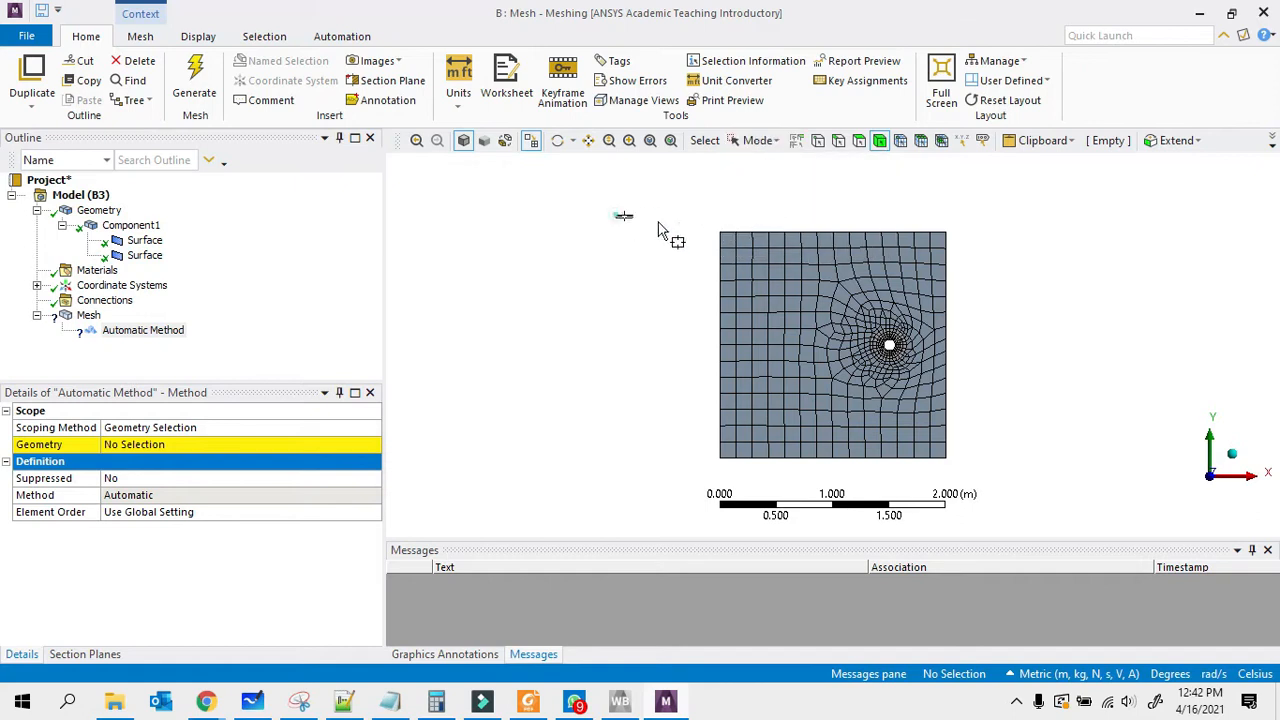
{"action": "left_click_drag", "start_coordinate": [663, 229], "coordinate": [967, 500]}
{"action": "left_click", "coordinate": [237, 445]}
{"action": "left_click", "coordinate": [172, 444]}
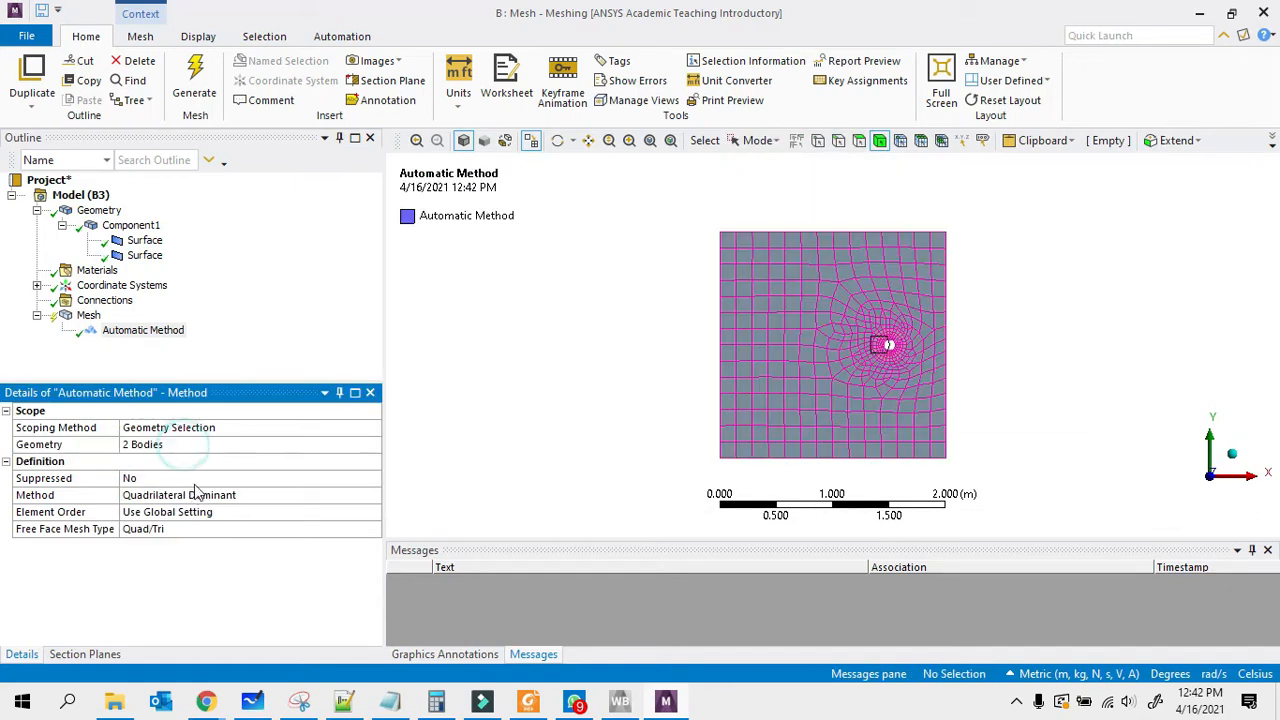
Step: Set the meshing method to Triangles and regenerate the mesh
{"action": "left_click", "coordinate": [366, 495]}
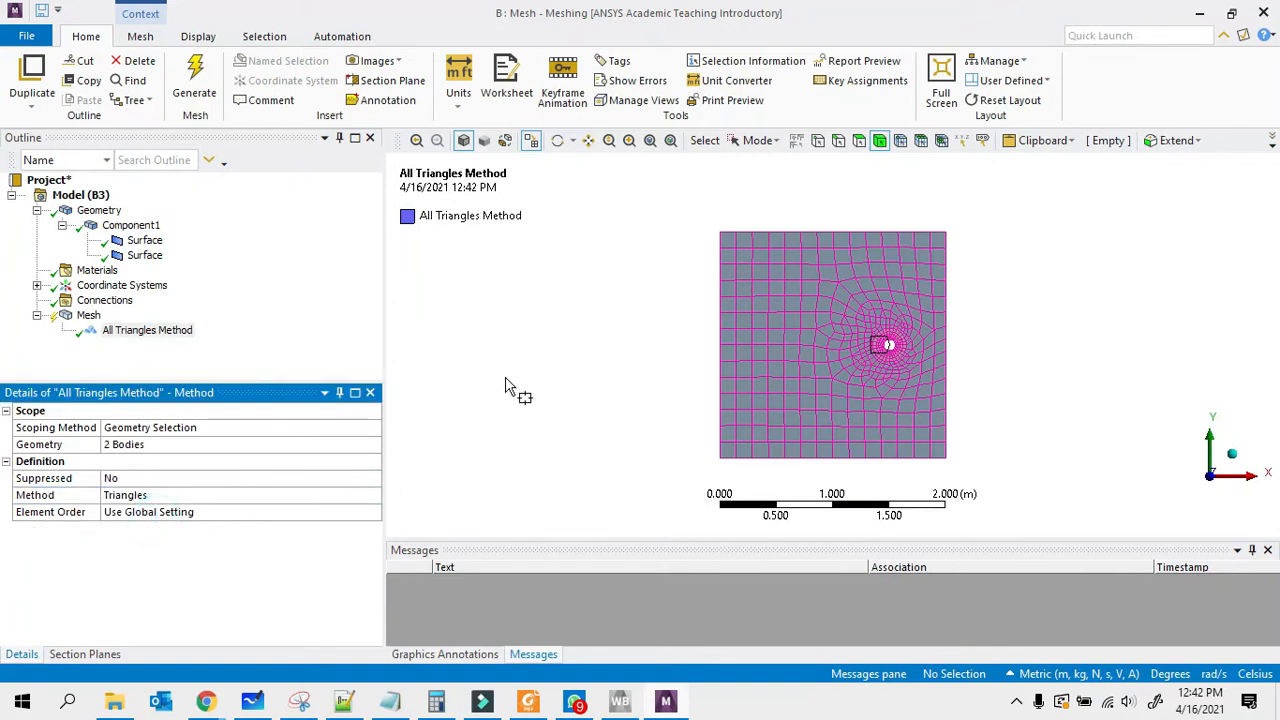
{"action": "right_click", "coordinate": [89, 316]}
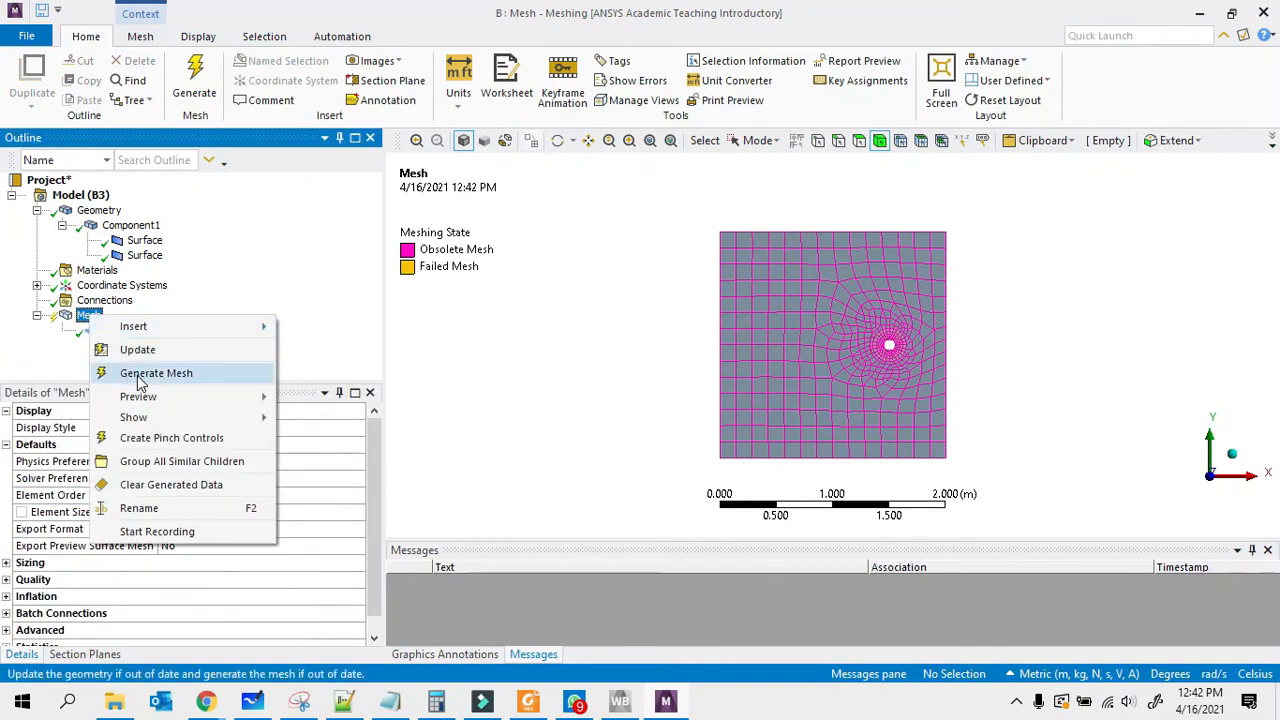
{"action": "left_click", "coordinate": [140, 376]}
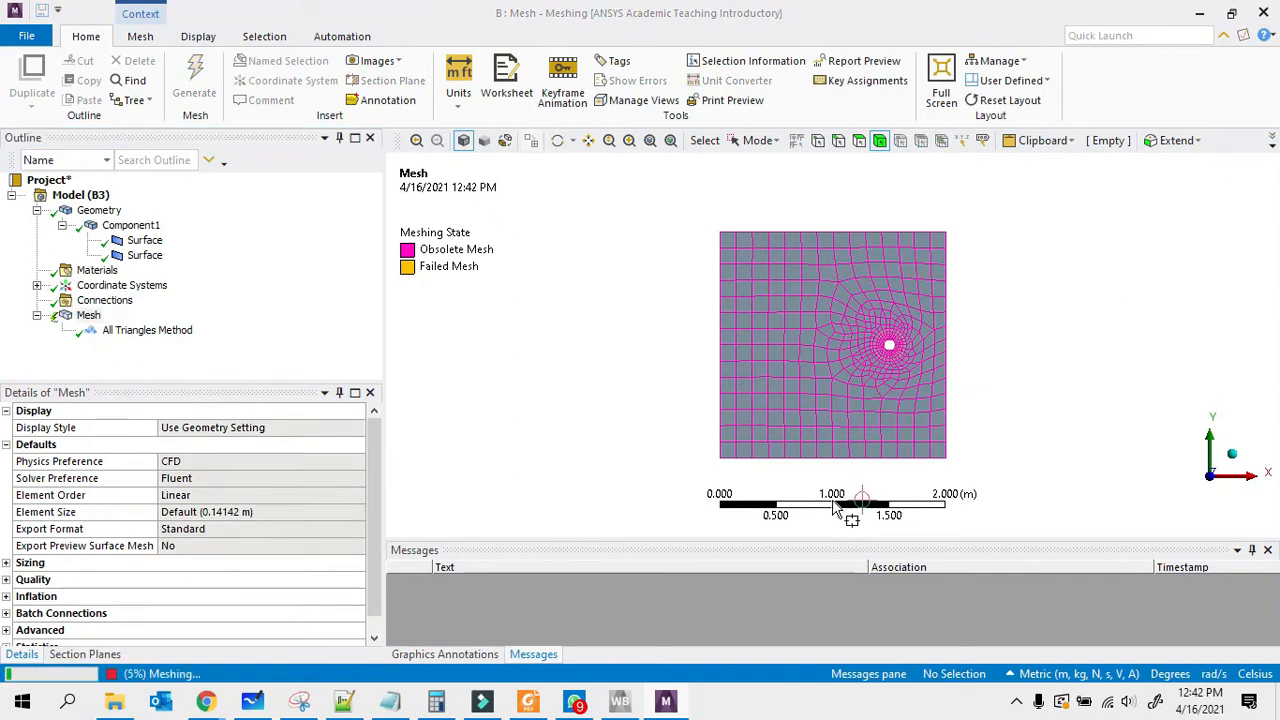
Step: Insert a sizing control under the mesh
{"action": "right_click_drag", "start_coordinate": [840, 291], "coordinate": [962, 405]}
{"action": "right_click_drag", "start_coordinate": [700, 255], "coordinate": [984, 442]}
{"action": "scroll", "coordinate": [809, 323], "scroll_direction": "down", "scroll_amount": 9}
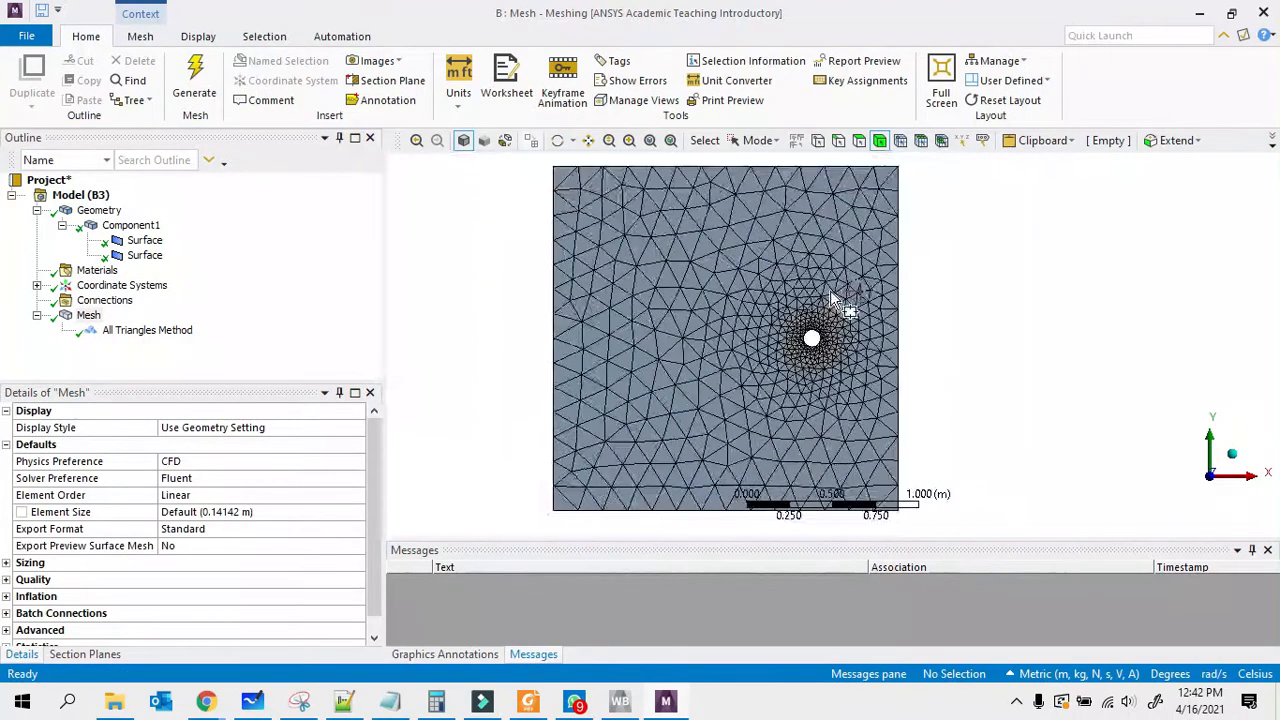
{"action": "scroll", "coordinate": [770, 350], "scroll_direction": "up", "scroll_amount": 3}
{"action": "right_click", "coordinate": [85, 322]}
{"action": "mouse_move", "coordinate": [122, 329]}
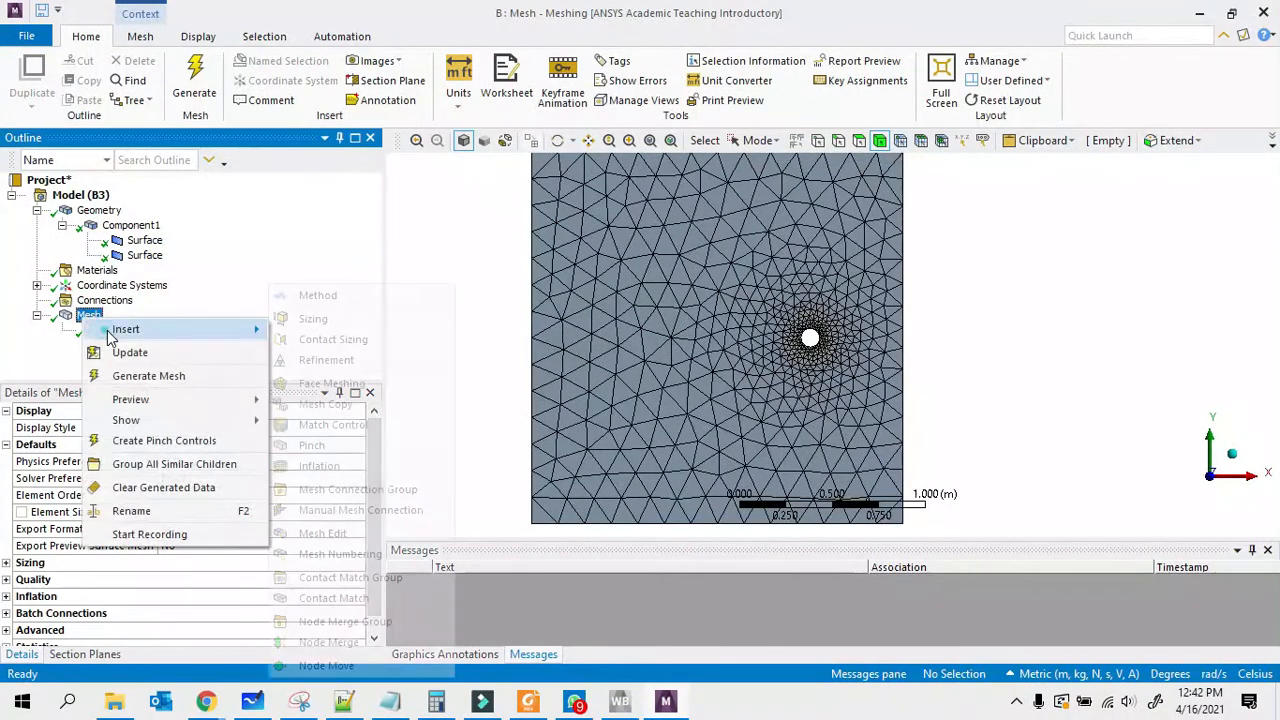
{"action": "left_click", "coordinate": [316, 318]}
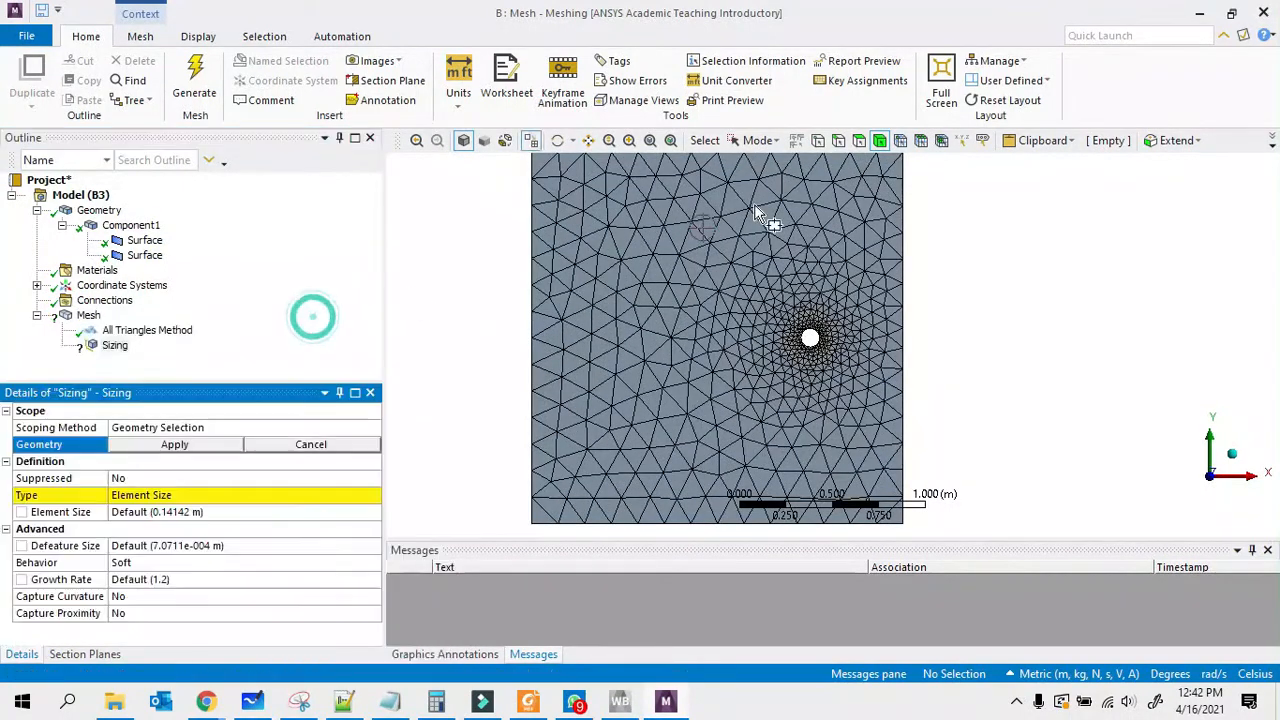
Step: Assign the large outer square face around the ring as the sizing control's geometry, using single face selection
{"action": "left_click", "coordinate": [858, 140]}
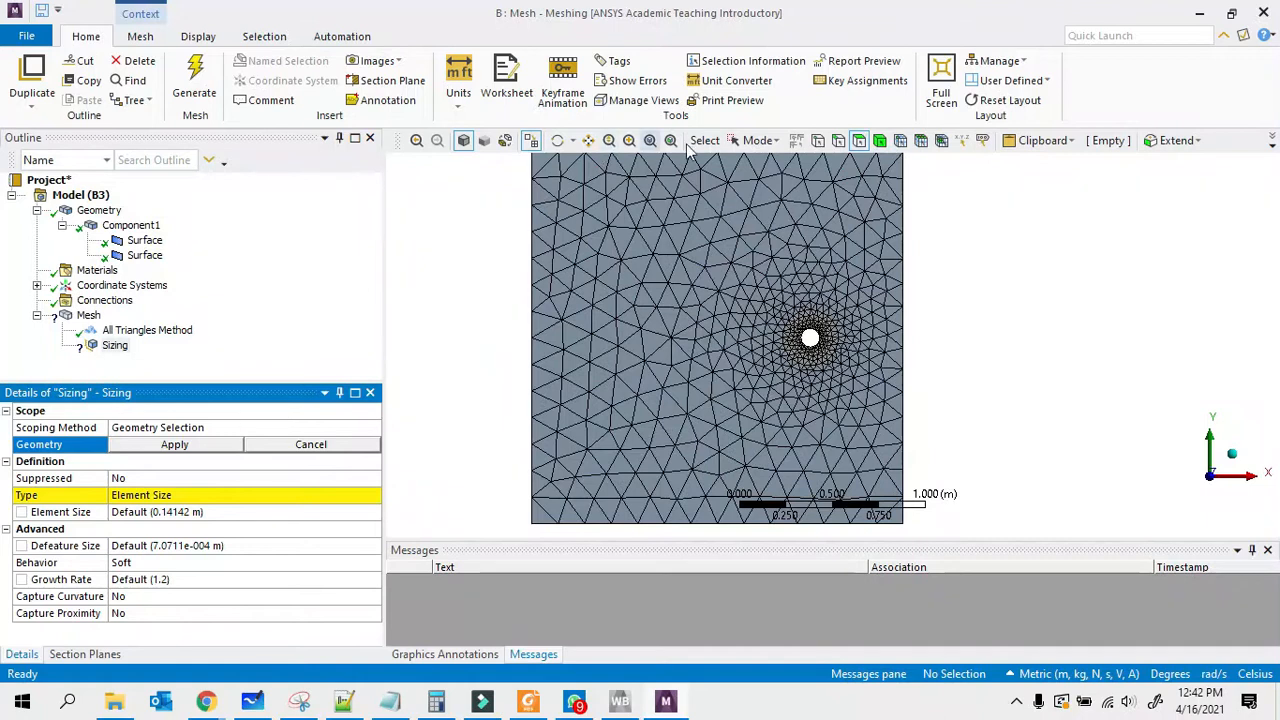
{"action": "left_click", "coordinate": [757, 140]}
{"action": "left_click", "coordinate": [770, 178]}
{"action": "left_click", "coordinate": [798, 348]}
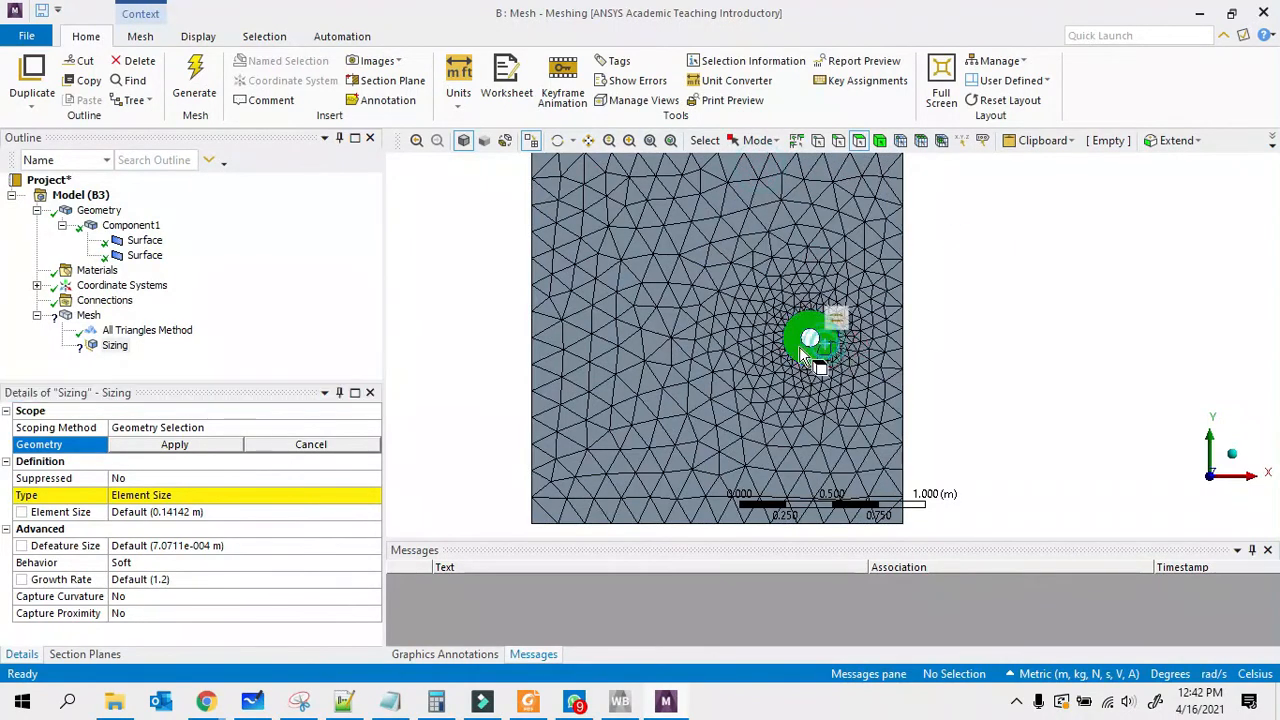
{"action": "left_click", "coordinate": [729, 413]}
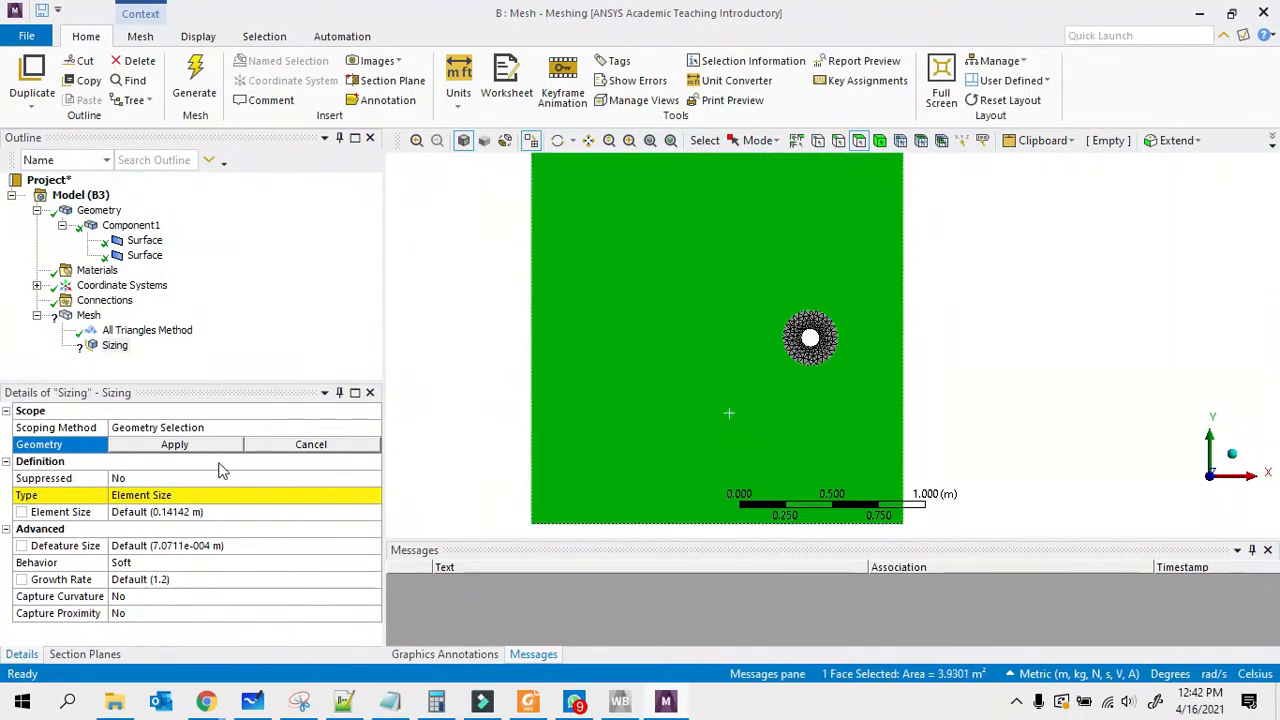
{"action": "left_click", "coordinate": [191, 444]}
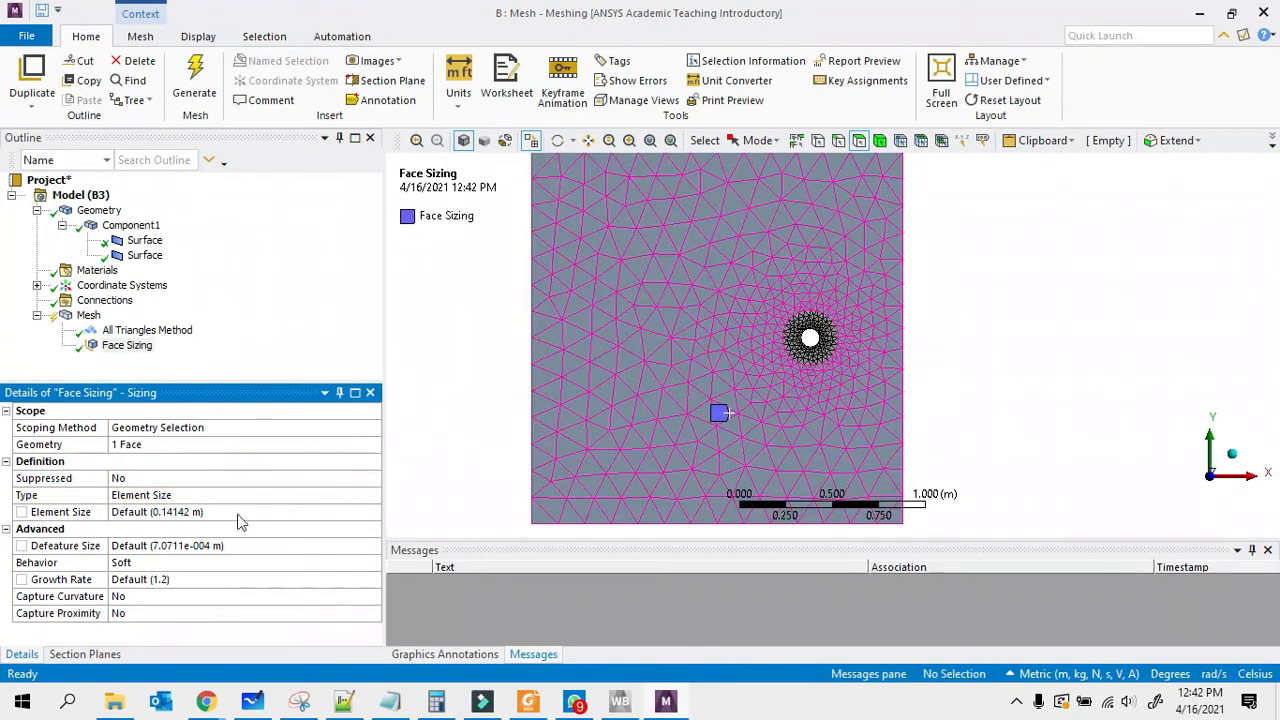
Step: Set the outer face sizing's element size to 0.02 m and regenerate the mesh
{"action": "left_click", "coordinate": [190, 512]}
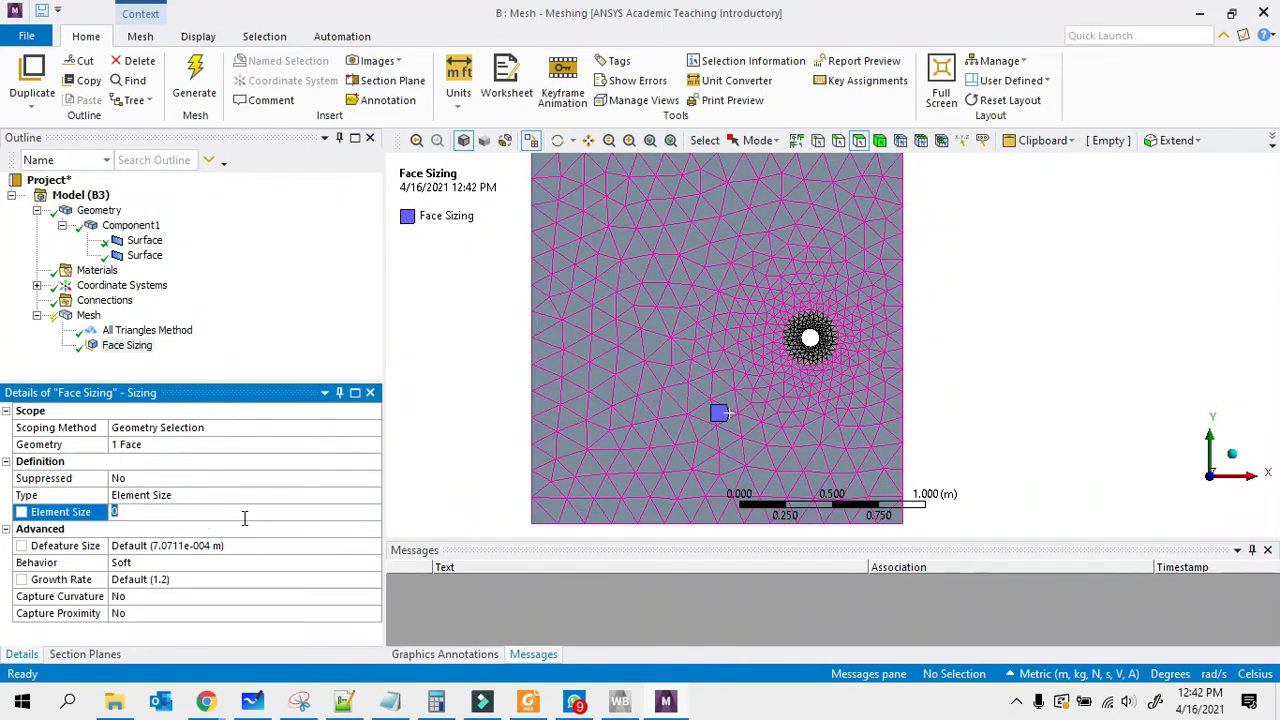
{"action": "type", "text": "1e"}
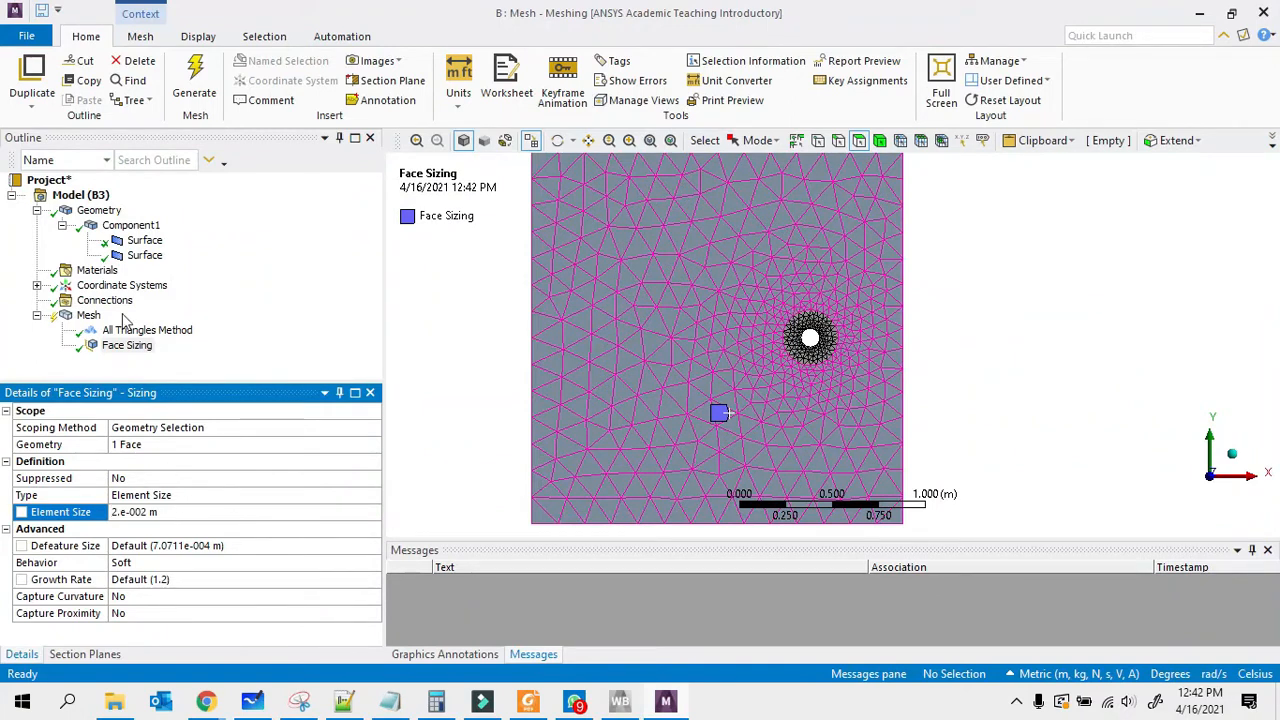
{"action": "left_click", "coordinate": [90, 315]}
{"action": "right_click", "coordinate": [90, 315]}
{"action": "left_click", "coordinate": [145, 343]}
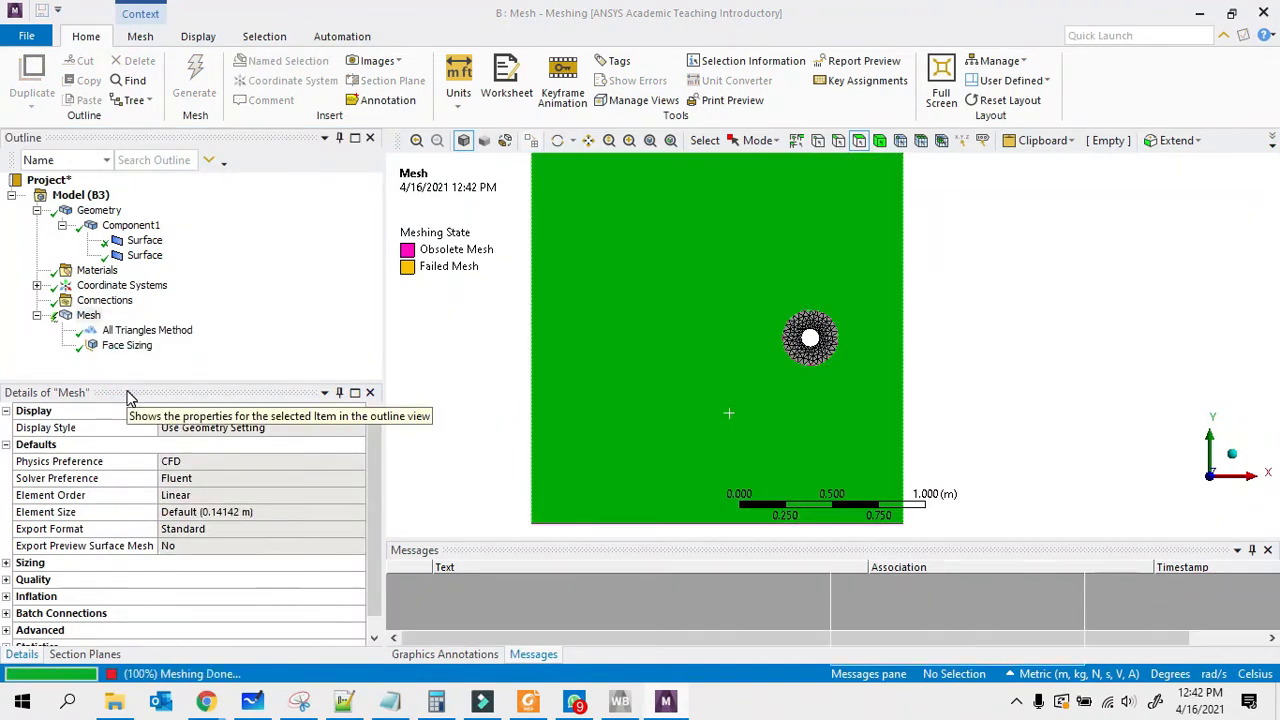
Step: Set the outer face sizing's element size to 0.03 m and regenerate the mesh
{"action": "left_click", "coordinate": [127, 345]}
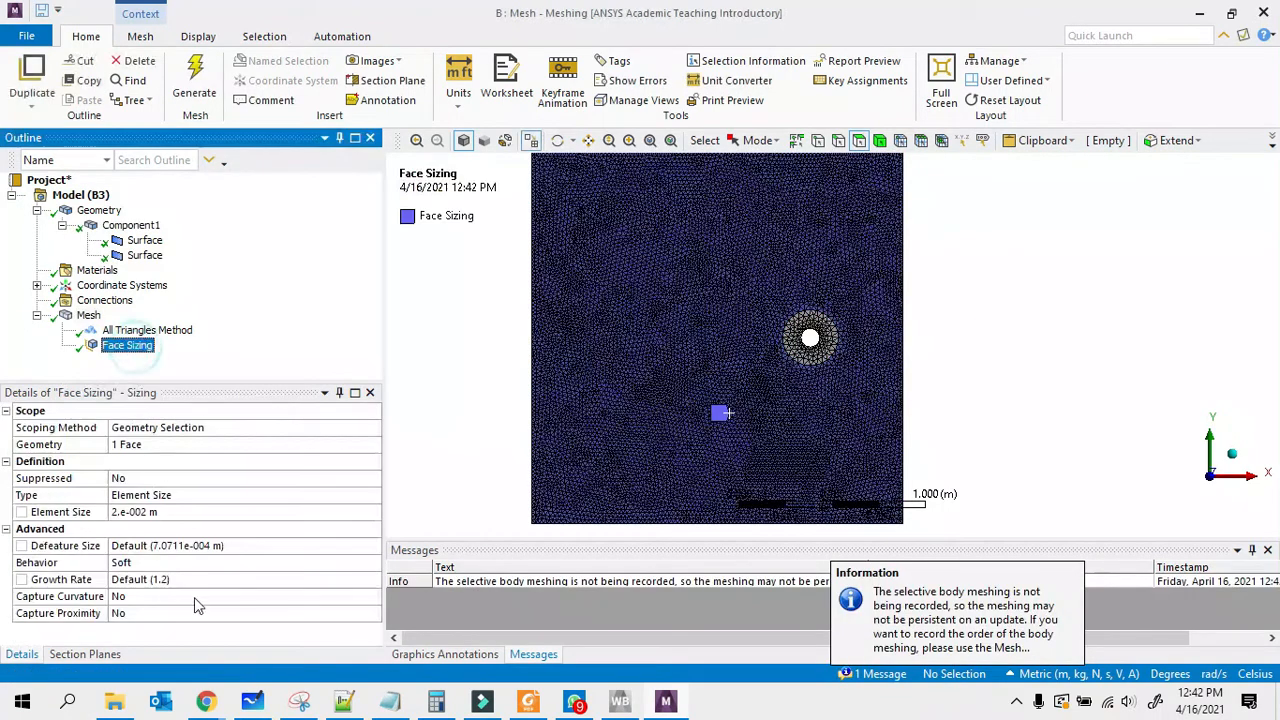
{"action": "left_click", "coordinate": [140, 511]}
{"action": "type", "text": "0.0"}
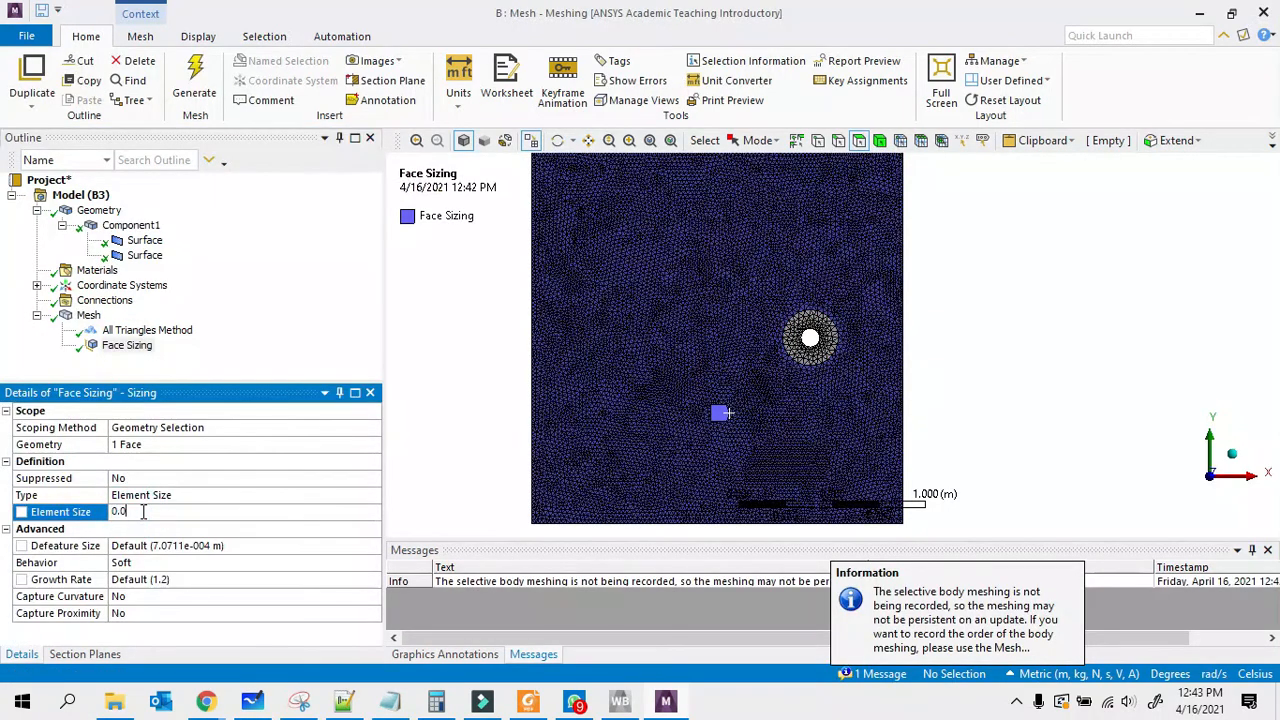
{"action": "key", "text": "Return"}
{"action": "left_click", "coordinate": [88, 315]}
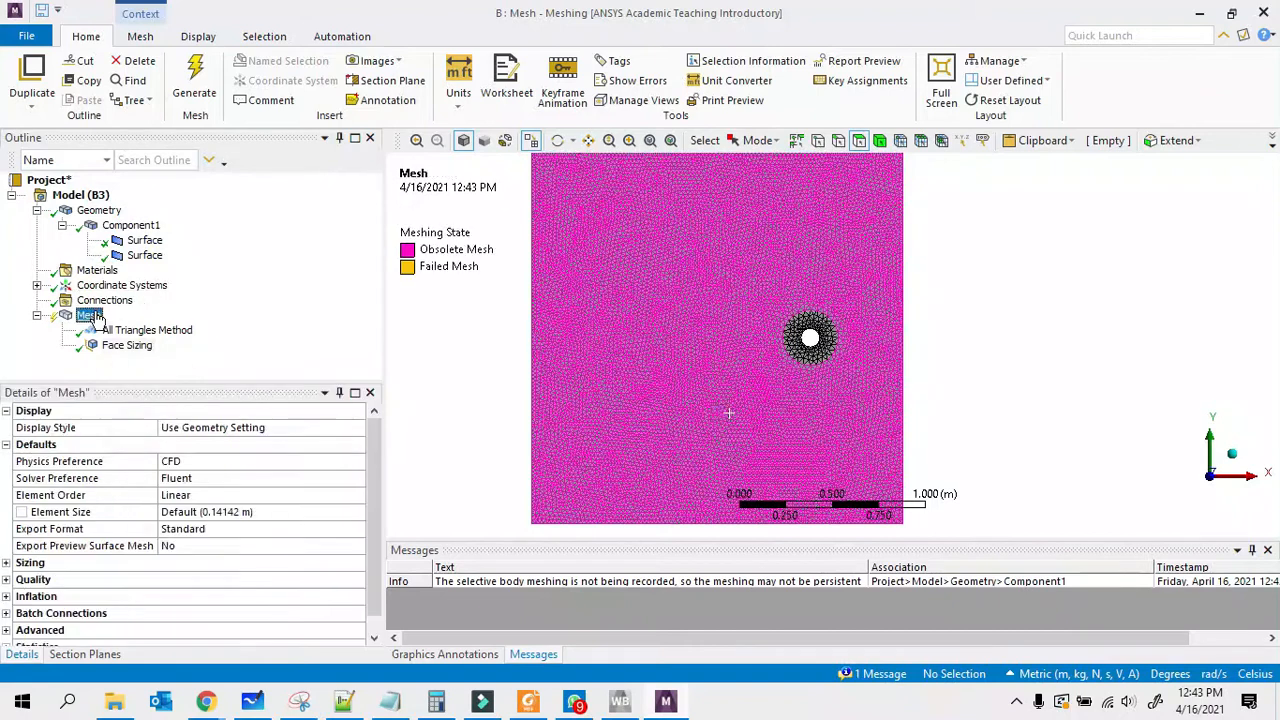
{"action": "right_click", "coordinate": [100, 315]}
{"action": "left_click", "coordinate": [134, 346]}
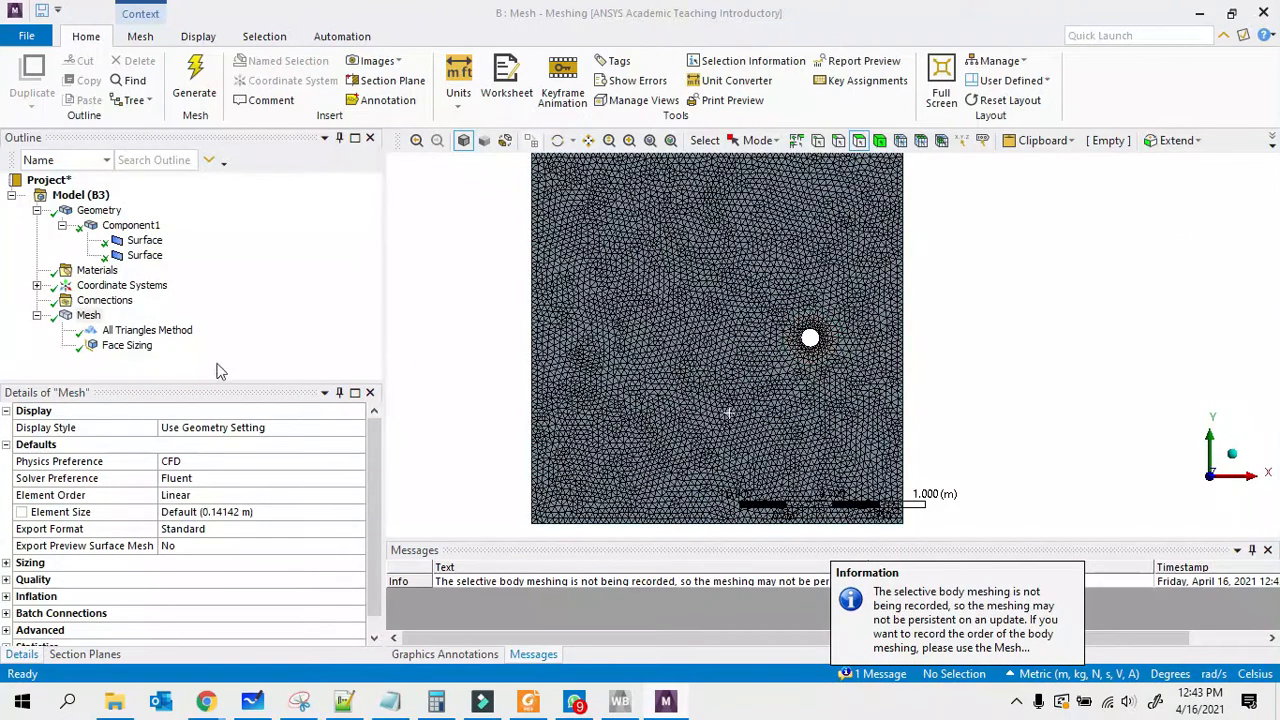
Step: Insert a second sizing control scoped to the ring-shaped face around the cylinder
{"action": "scroll", "coordinate": [900, 370], "scroll_direction": "up", "scroll_amount": 3}
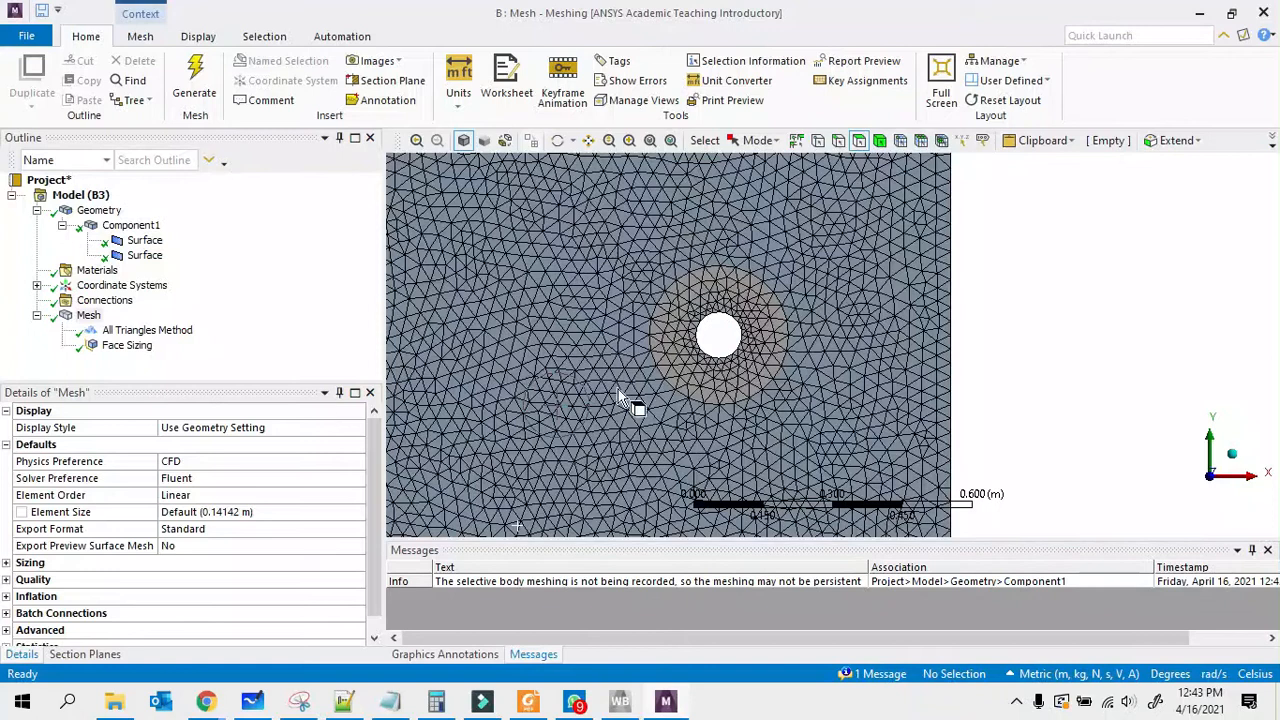
{"action": "left_click", "coordinate": [720, 368]}
{"action": "right_click", "coordinate": [92, 314]}
{"action": "mouse_move", "coordinate": [140, 322]}
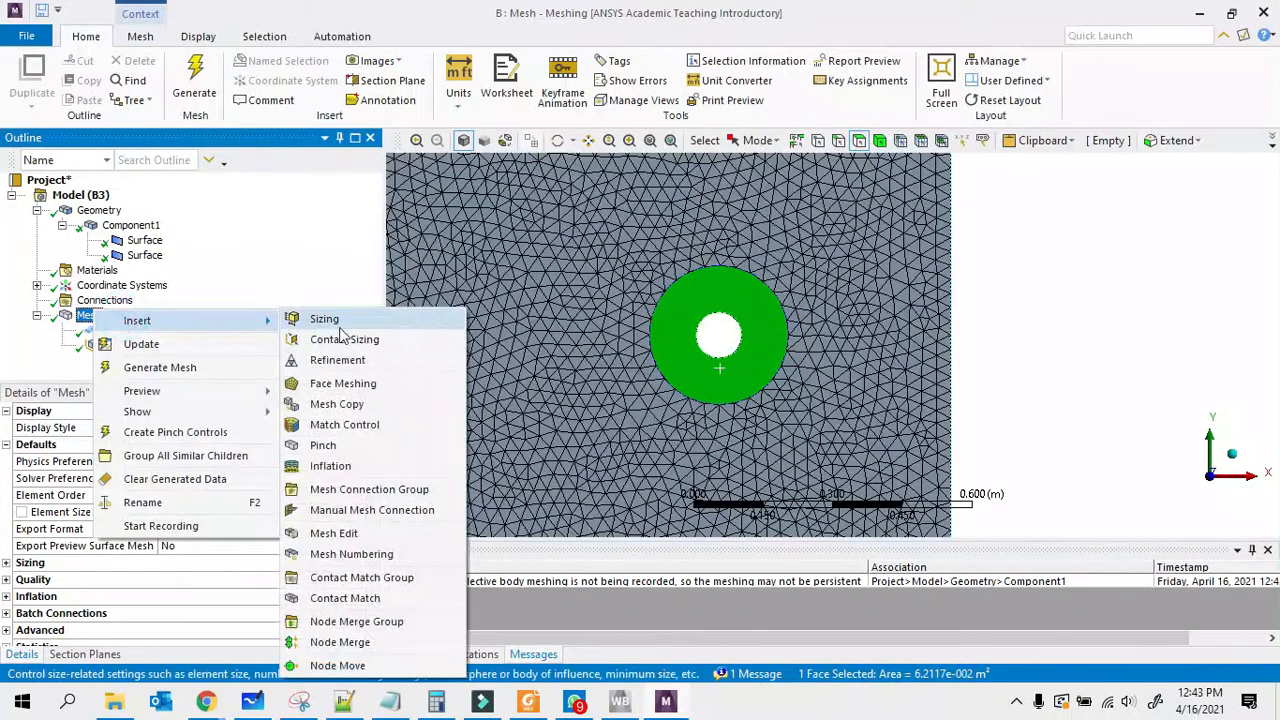
{"action": "left_click", "coordinate": [330, 319]}
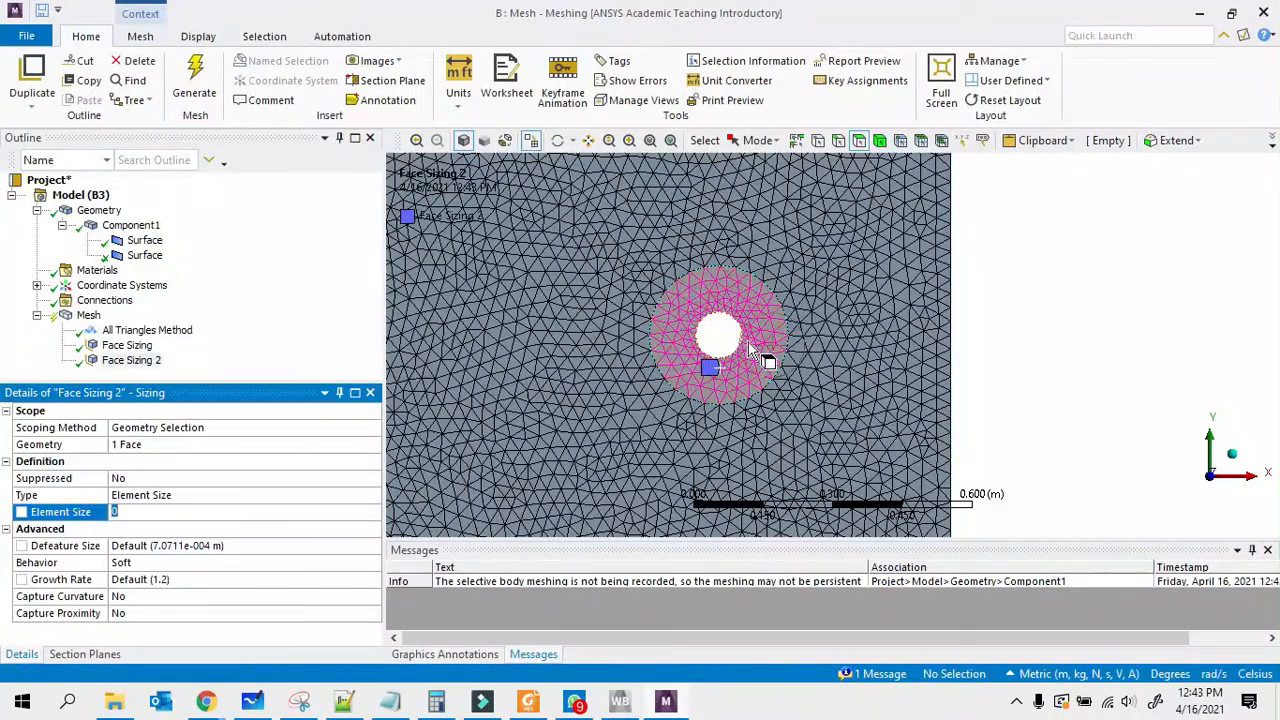
Step: Set the ring face sizing's element size to 0.02 m, regenerate the mesh and compare both face sizings
{"action": "left_click", "coordinate": [234, 494]}
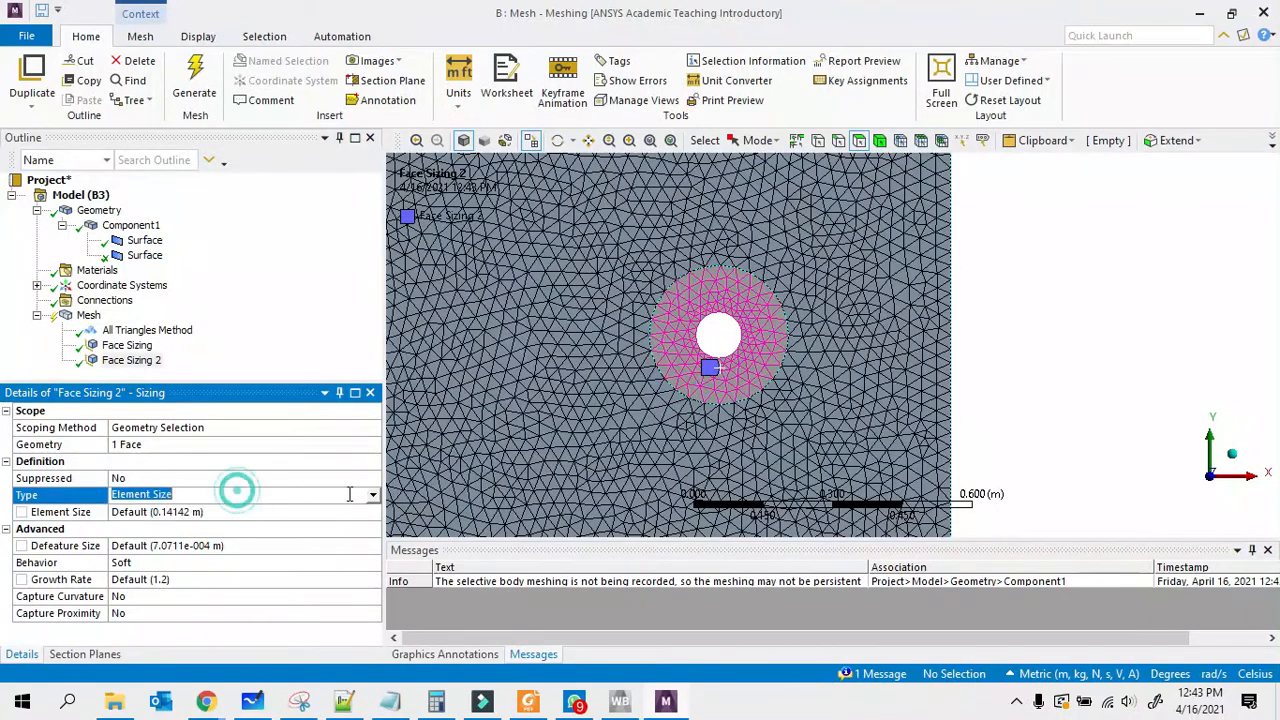
{"action": "left_click", "coordinate": [295, 512]}
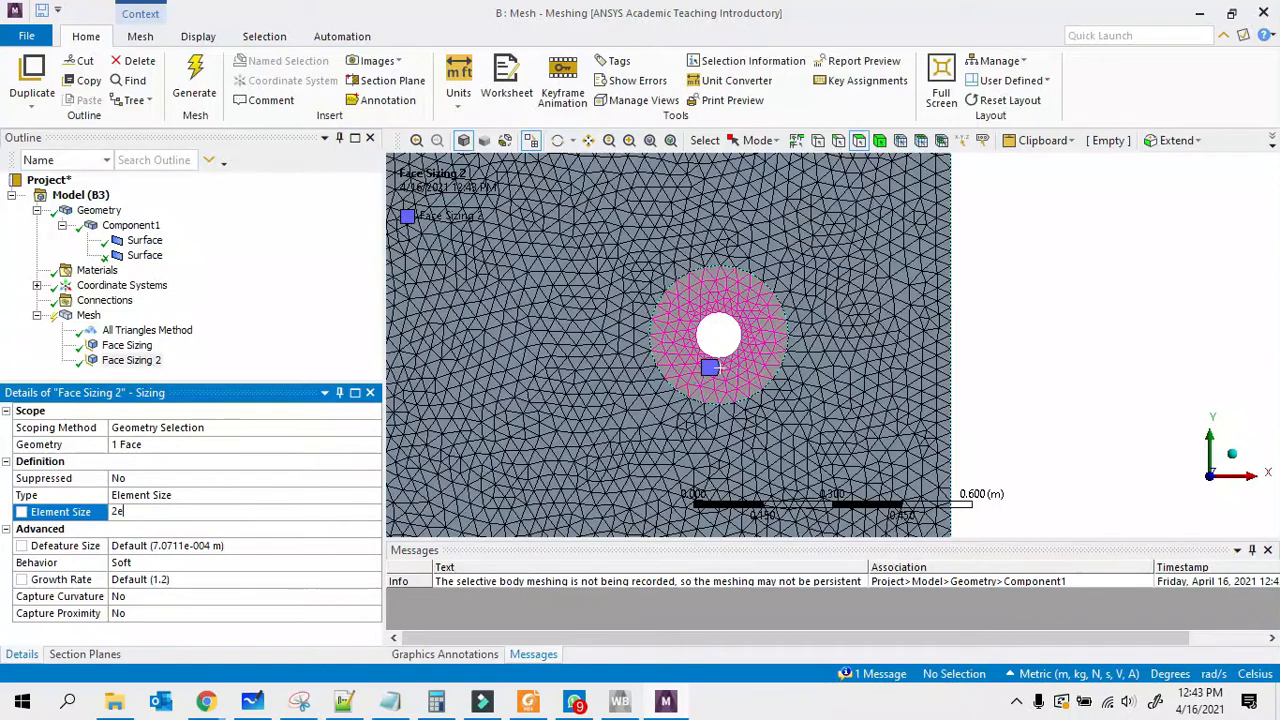
{"action": "key", "text": "Return"}
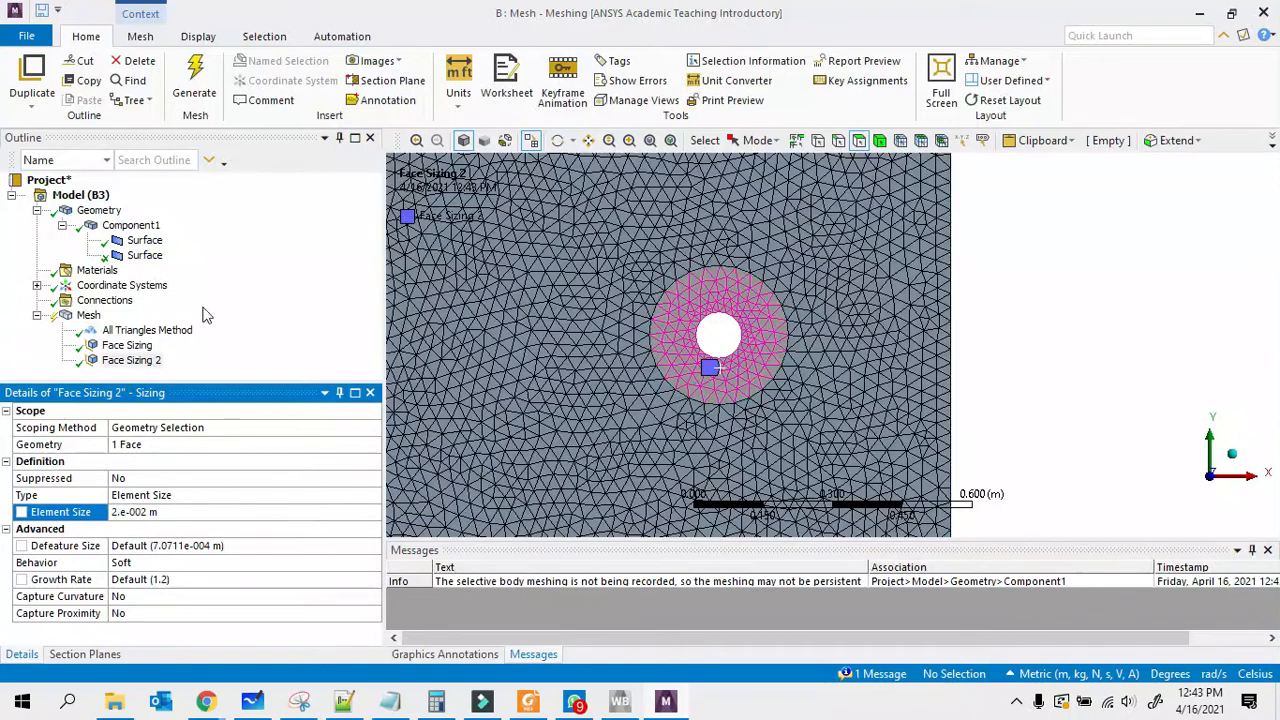
{"action": "right_click", "coordinate": [89, 315]}
{"action": "left_click", "coordinate": [140, 373]}
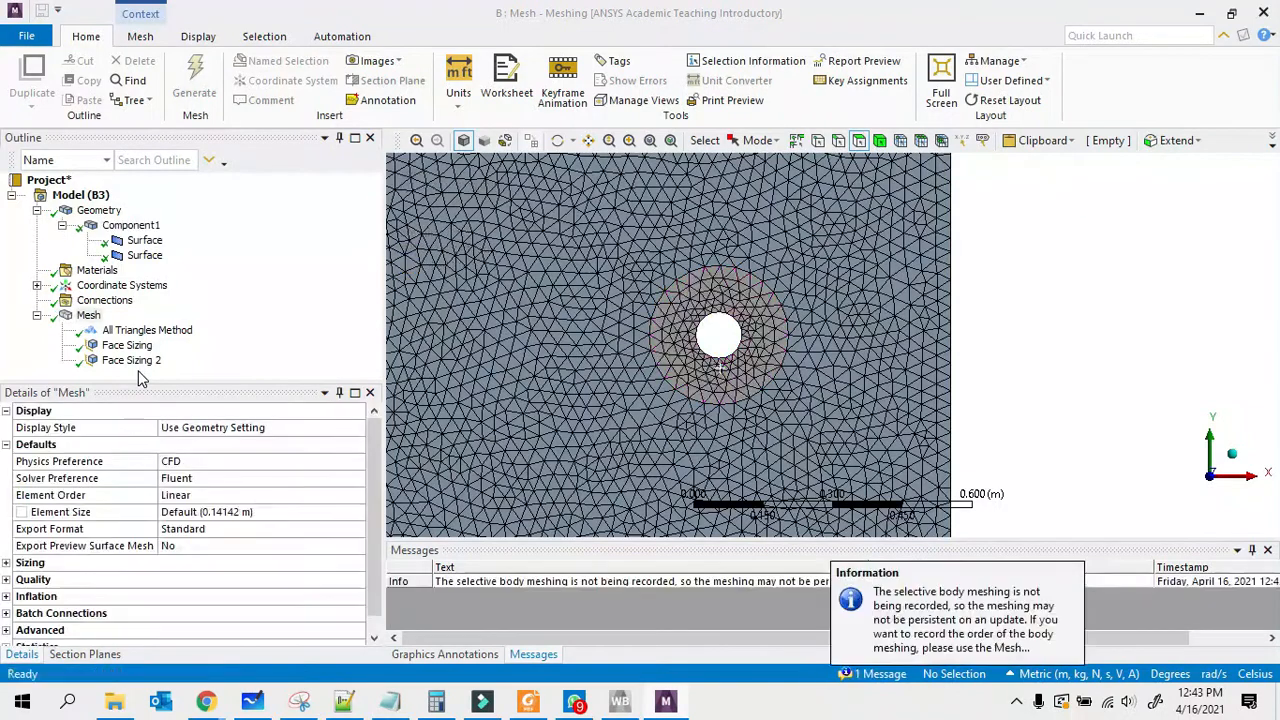
{"action": "left_click", "coordinate": [129, 362]}
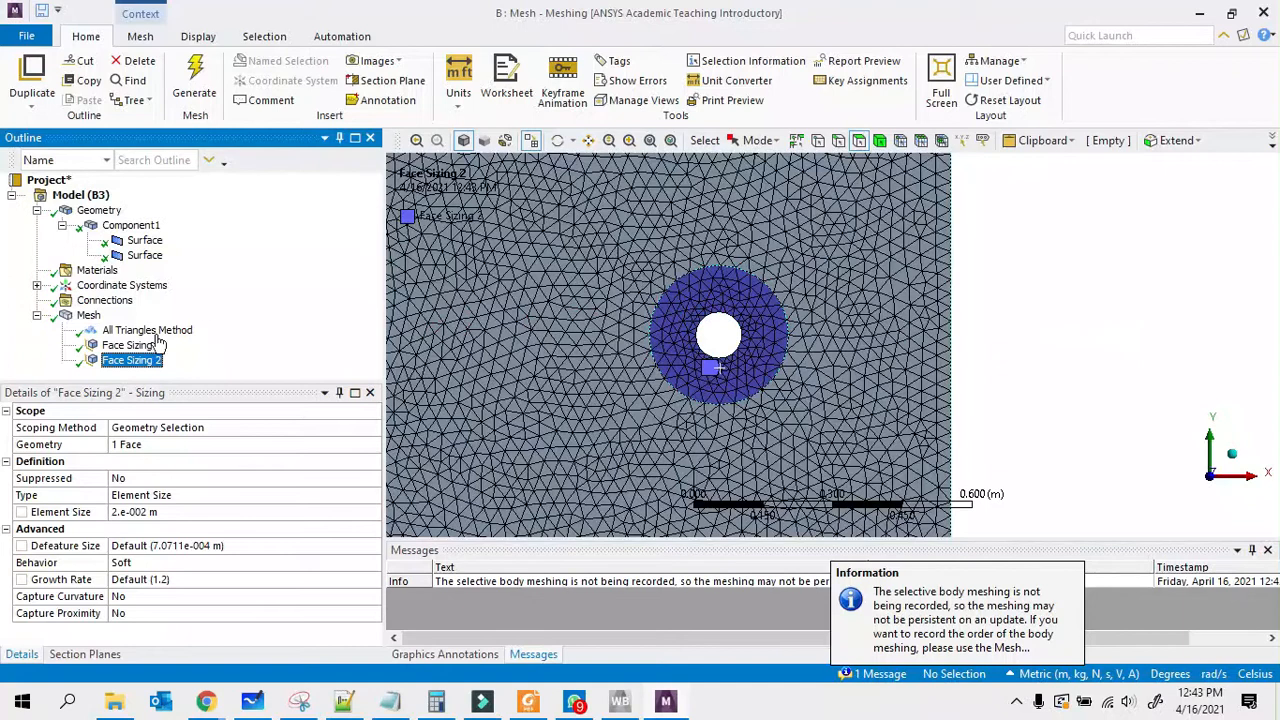
{"action": "left_click", "coordinate": [125, 346]}
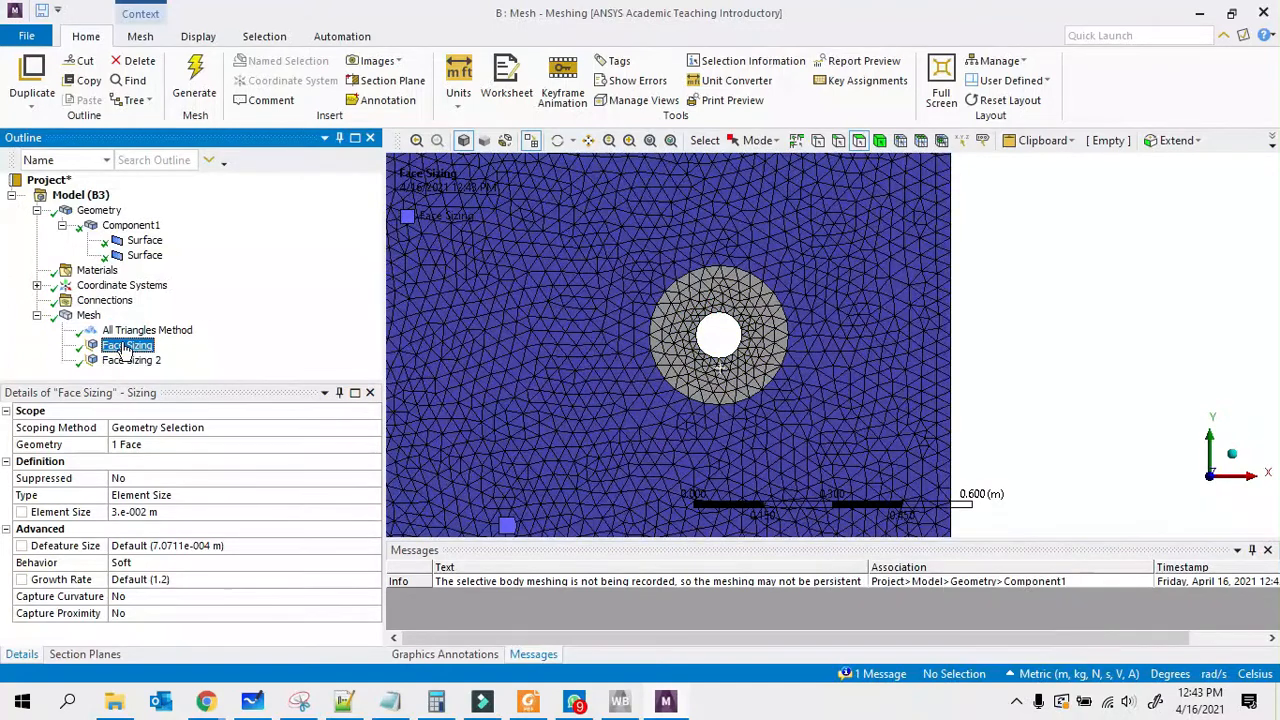
{"action": "left_click", "coordinate": [140, 361]}
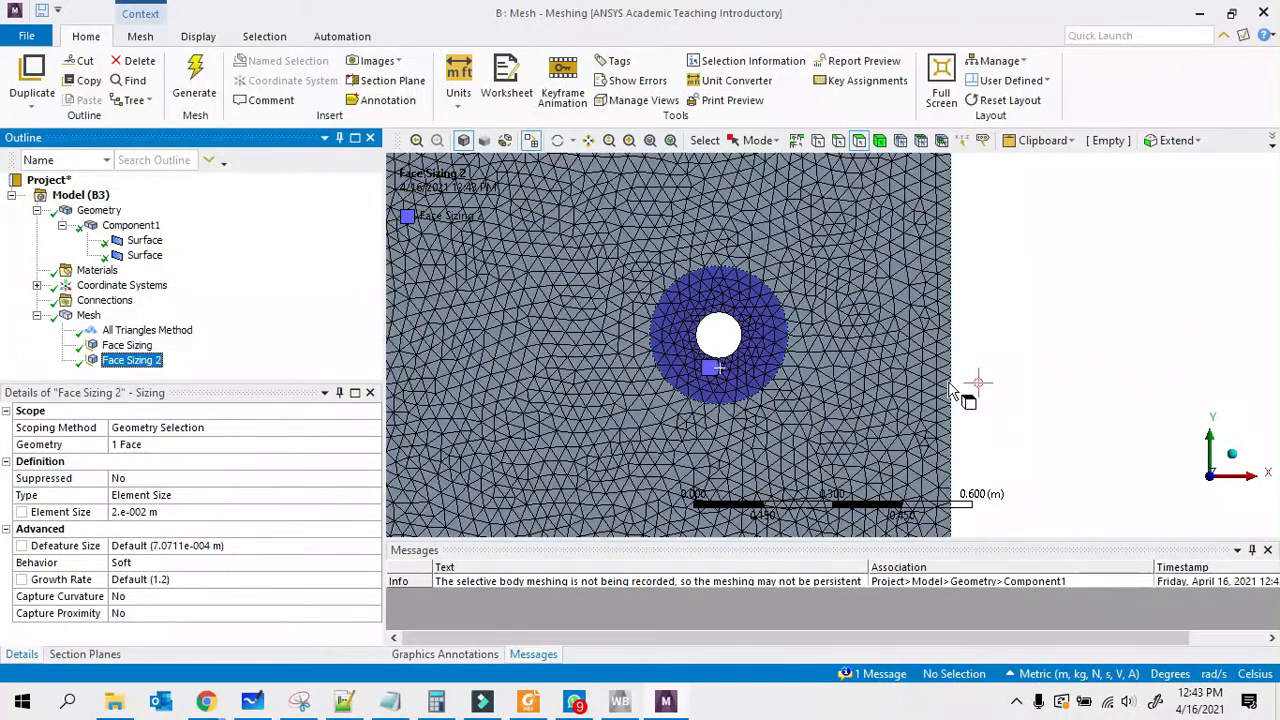
{"action": "left_click", "coordinate": [1066, 336]}
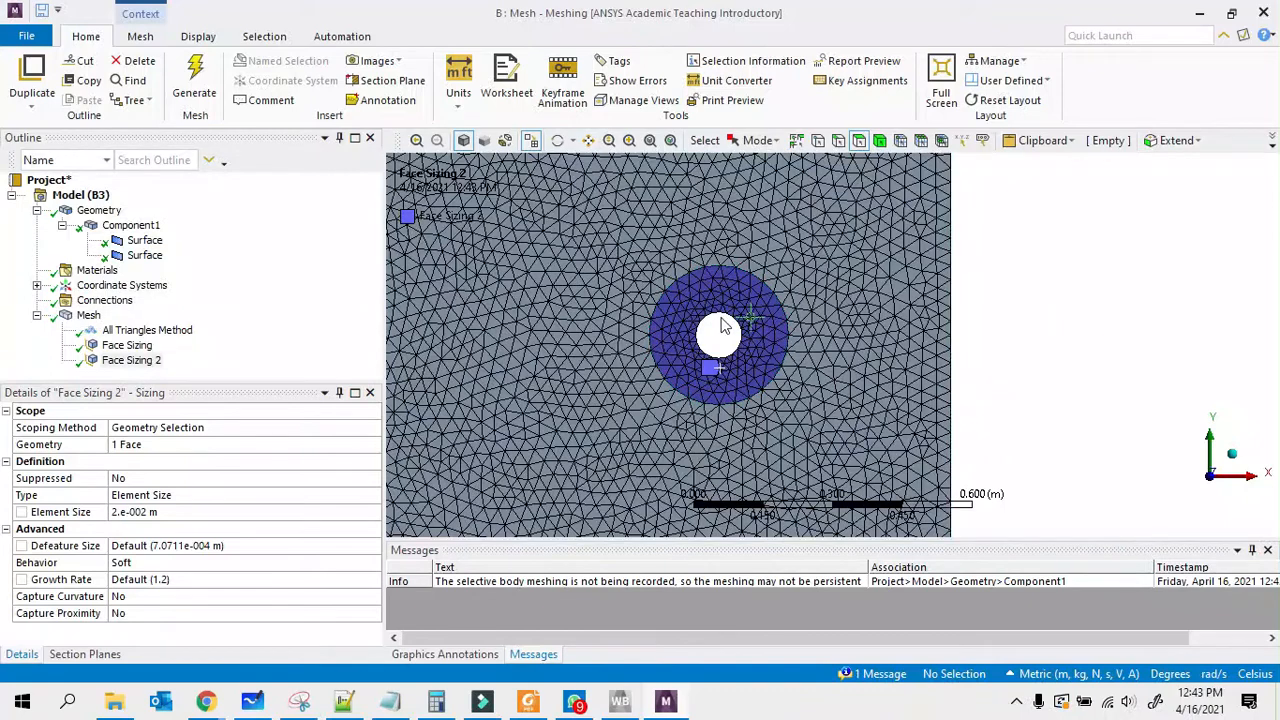
Step: Insert an inflation control under the mesh and assign the ring-shaped body around the cylinder as its geometry
{"action": "scroll", "coordinate": [750, 316], "scroll_direction": "down", "scroll_amount": 3}
{"action": "right_click", "coordinate": [88, 315]}
{"action": "mouse_move", "coordinate": [139, 328]}
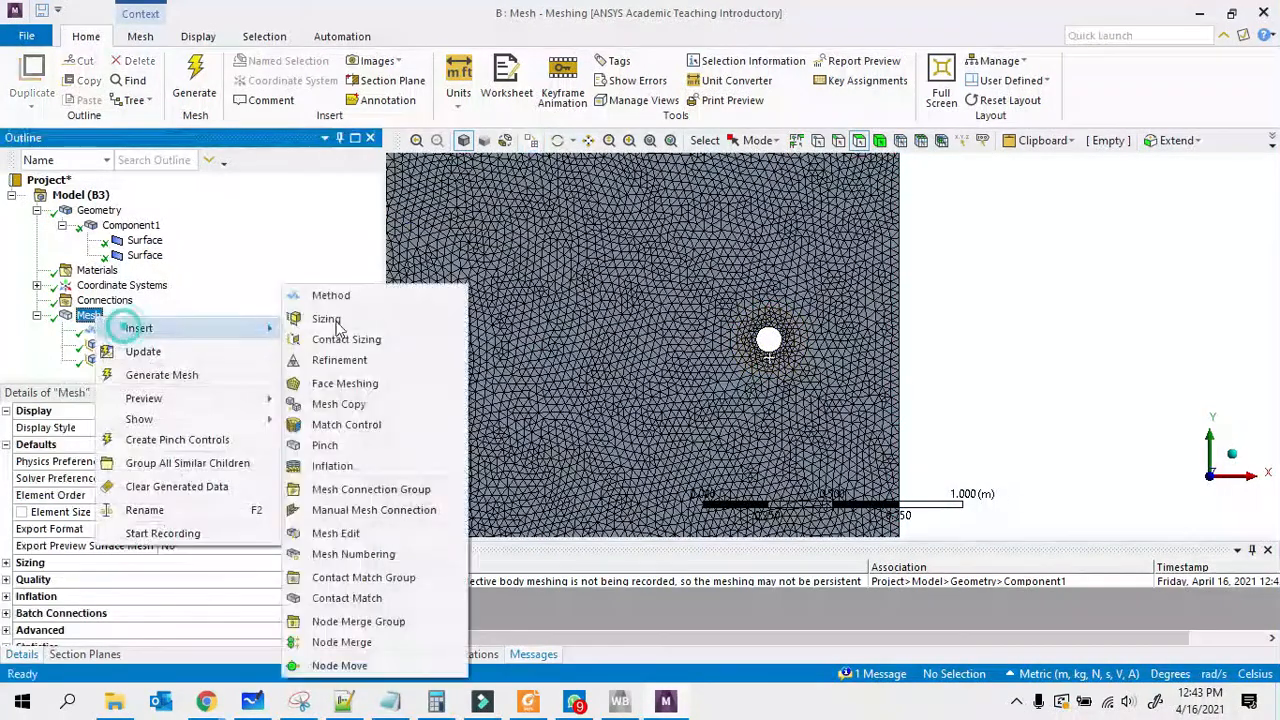
{"action": "left_click", "coordinate": [334, 465]}
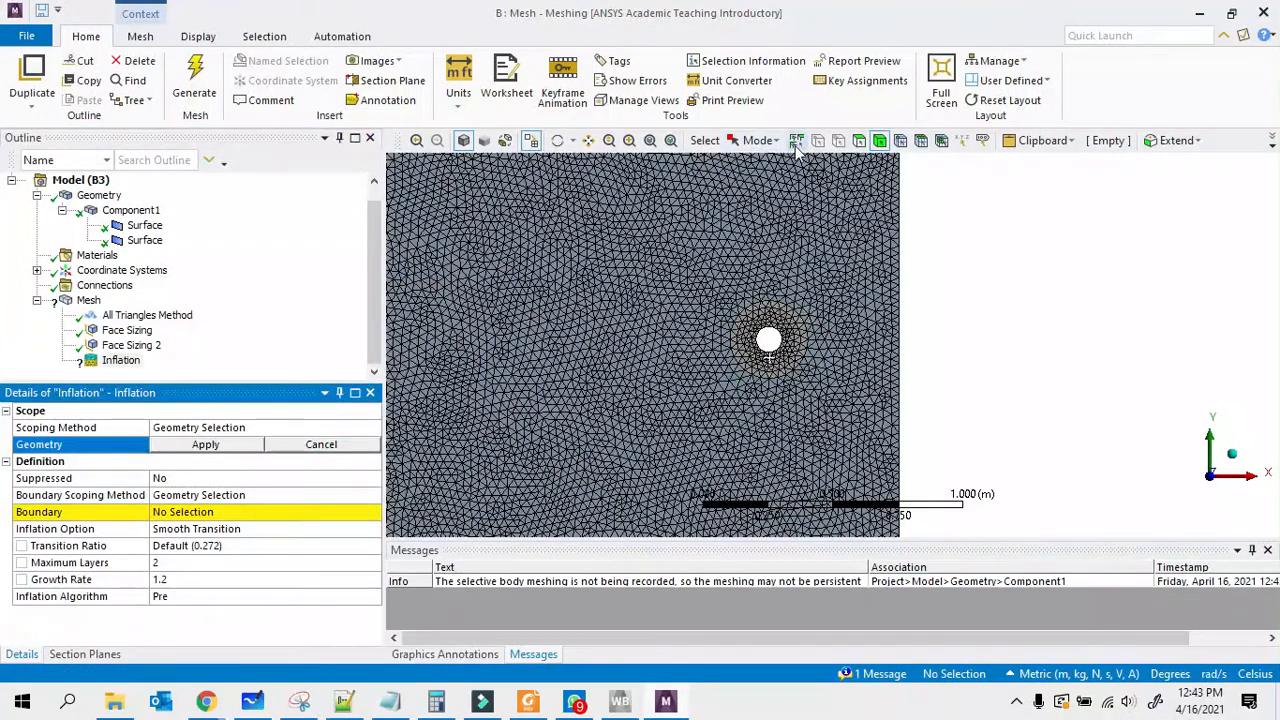
{"action": "left_click", "coordinate": [758, 140]}
{"action": "left_click", "coordinate": [766, 142]}
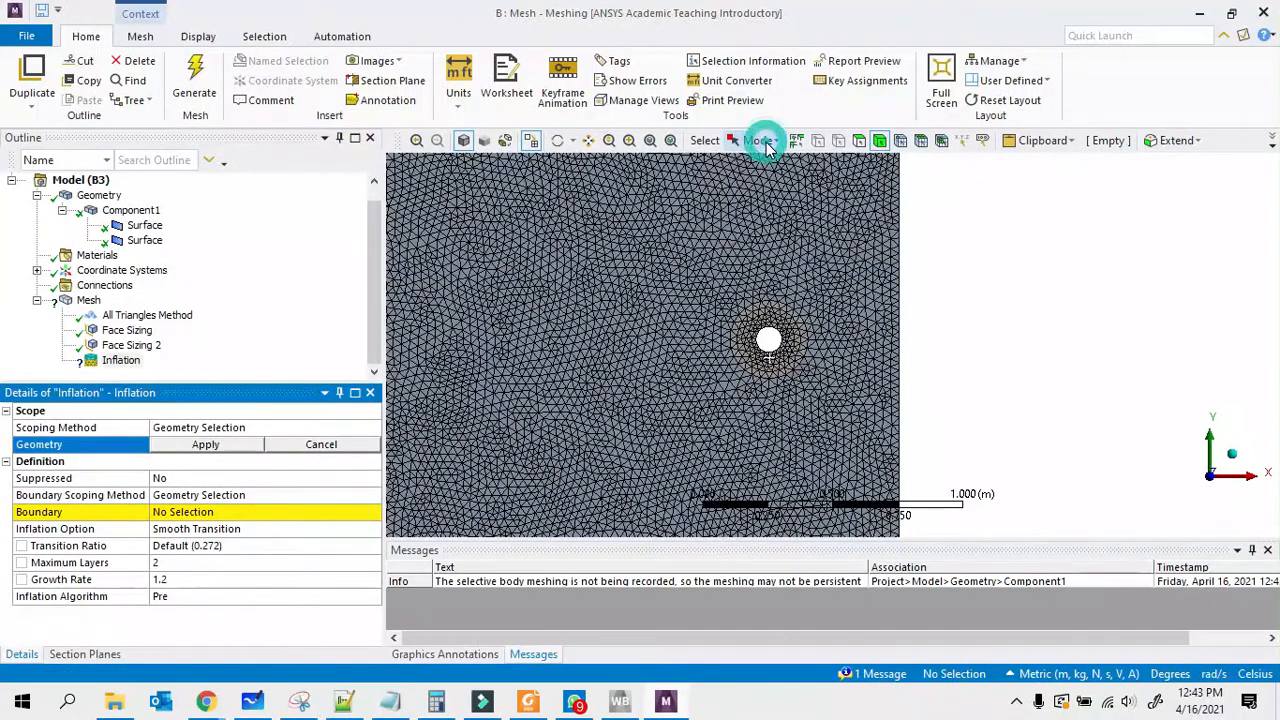
{"action": "left_click", "coordinate": [795, 335]}
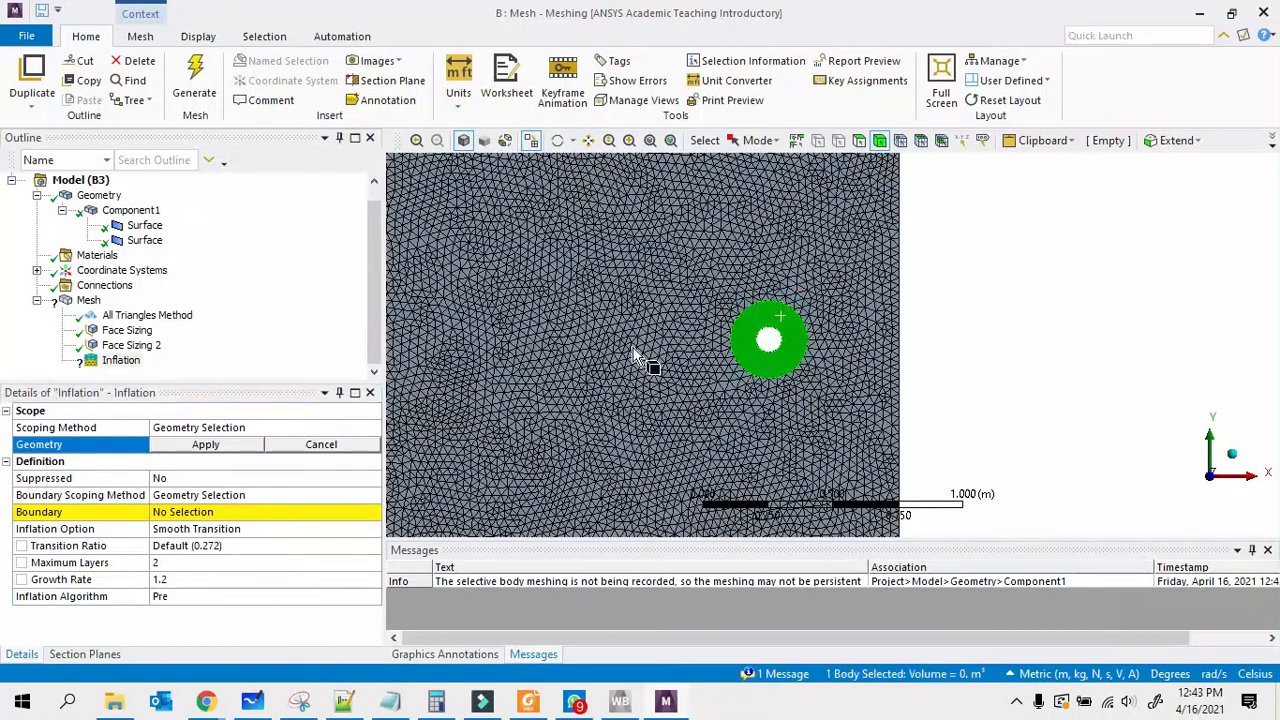
{"action": "left_click", "coordinate": [205, 444]}
Step: Assign the cylinder's circular edge as the inflation boundary
{"action": "left_click", "coordinate": [200, 512]}
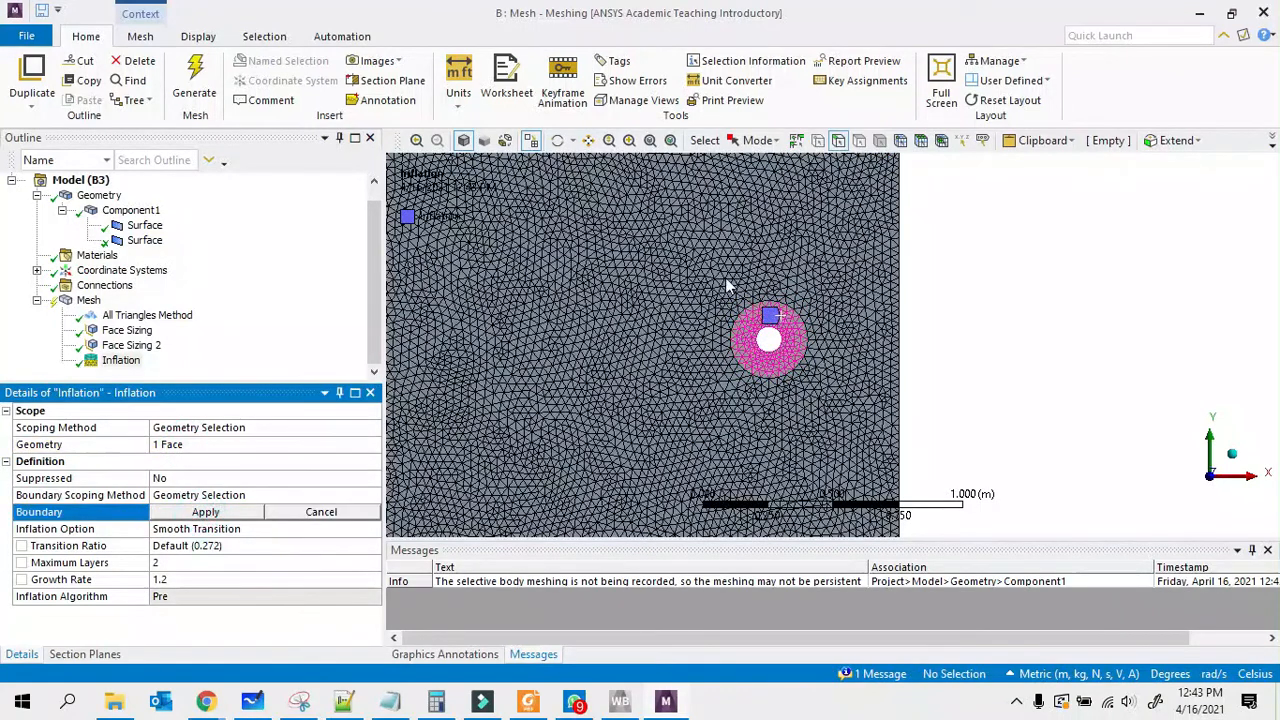
{"action": "scroll", "coordinate": [780, 316], "scroll_direction": "up", "scroll_amount": 5}
{"action": "left_click", "coordinate": [679, 366]}
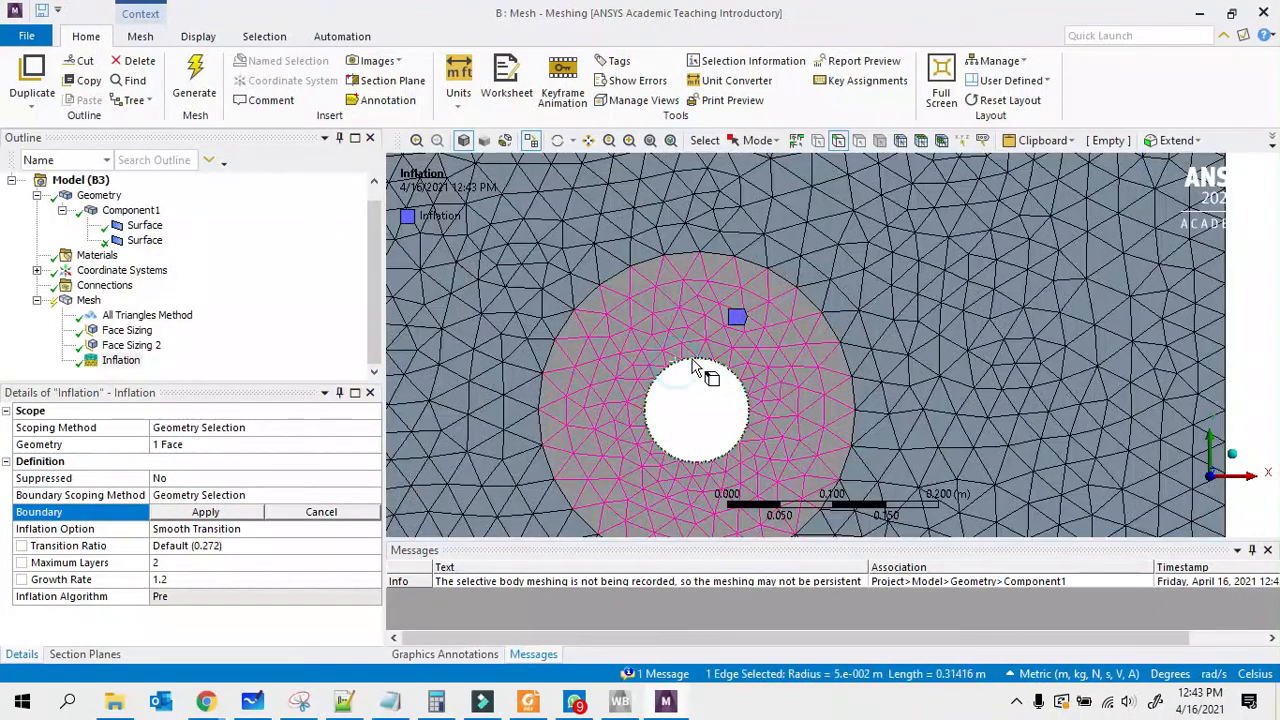
{"action": "left_click", "coordinate": [235, 519]}
Step: Set the inflation's maximum layers to 5, regenerate the mesh and inspect the layers around the cylinder
{"action": "left_click", "coordinate": [164, 562]}
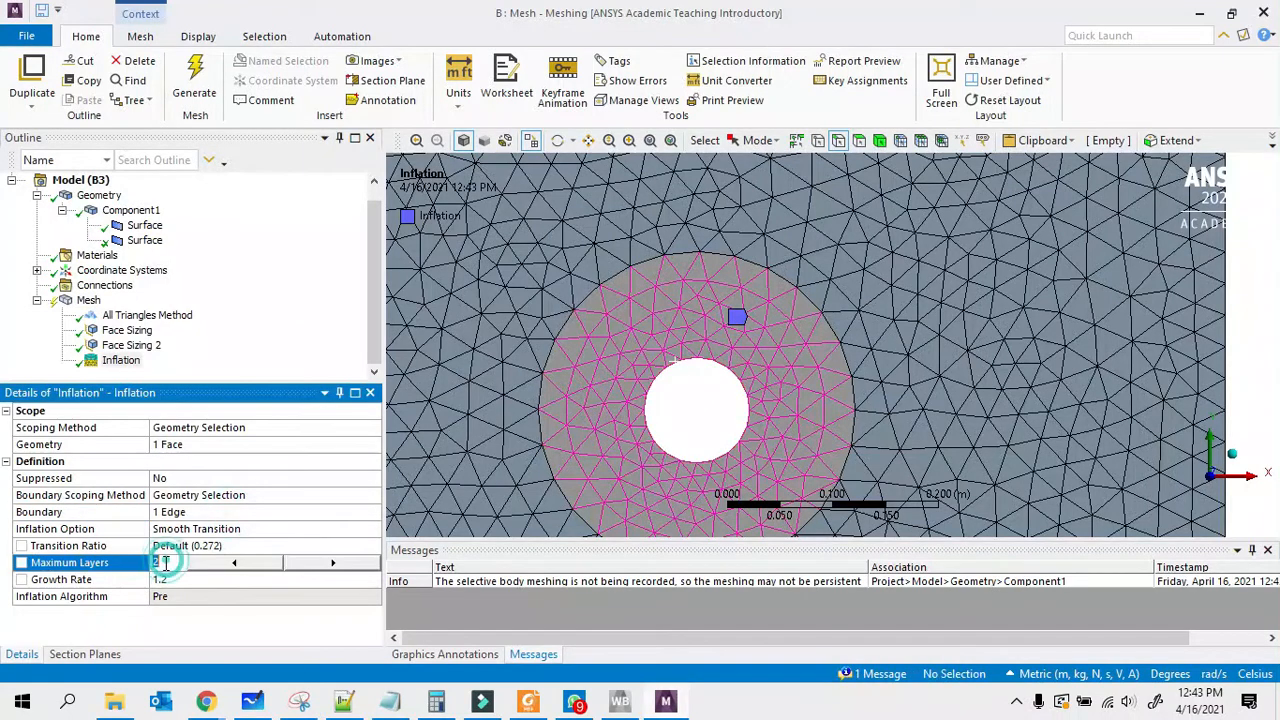
{"action": "key", "text": "Return"}
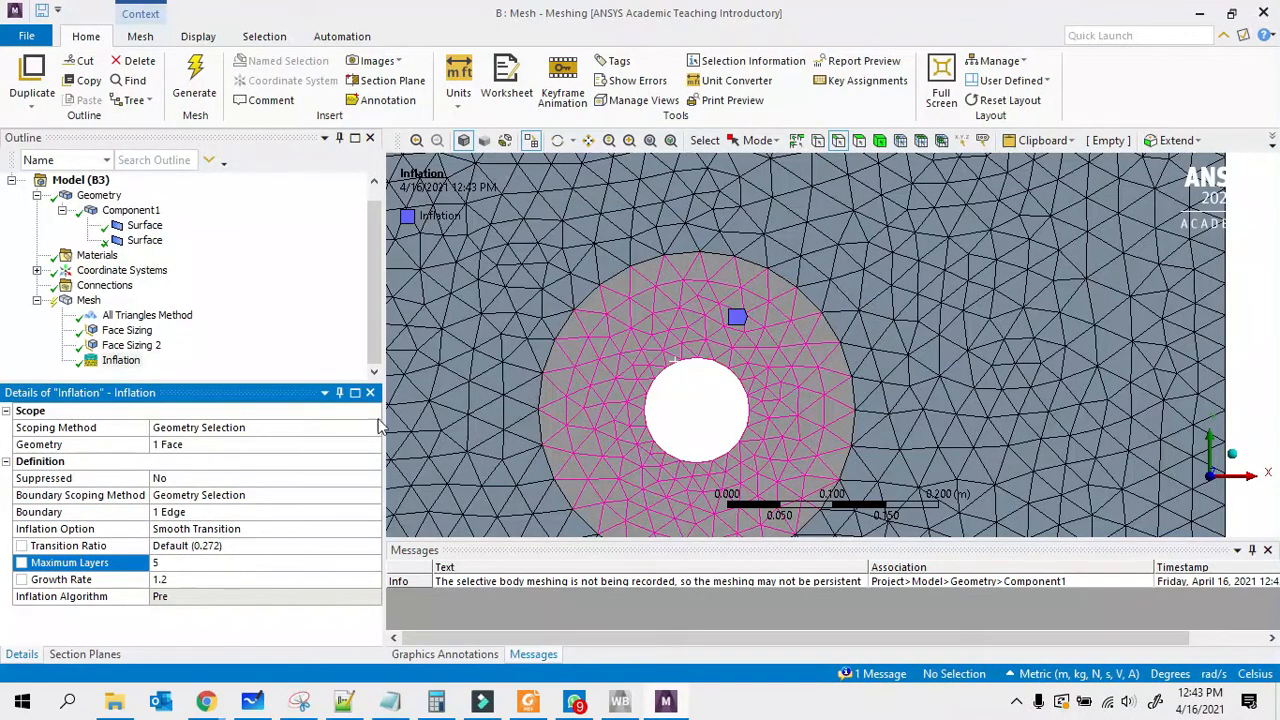
{"action": "right_click", "coordinate": [88, 300]}
{"action": "left_click", "coordinate": [130, 356]}
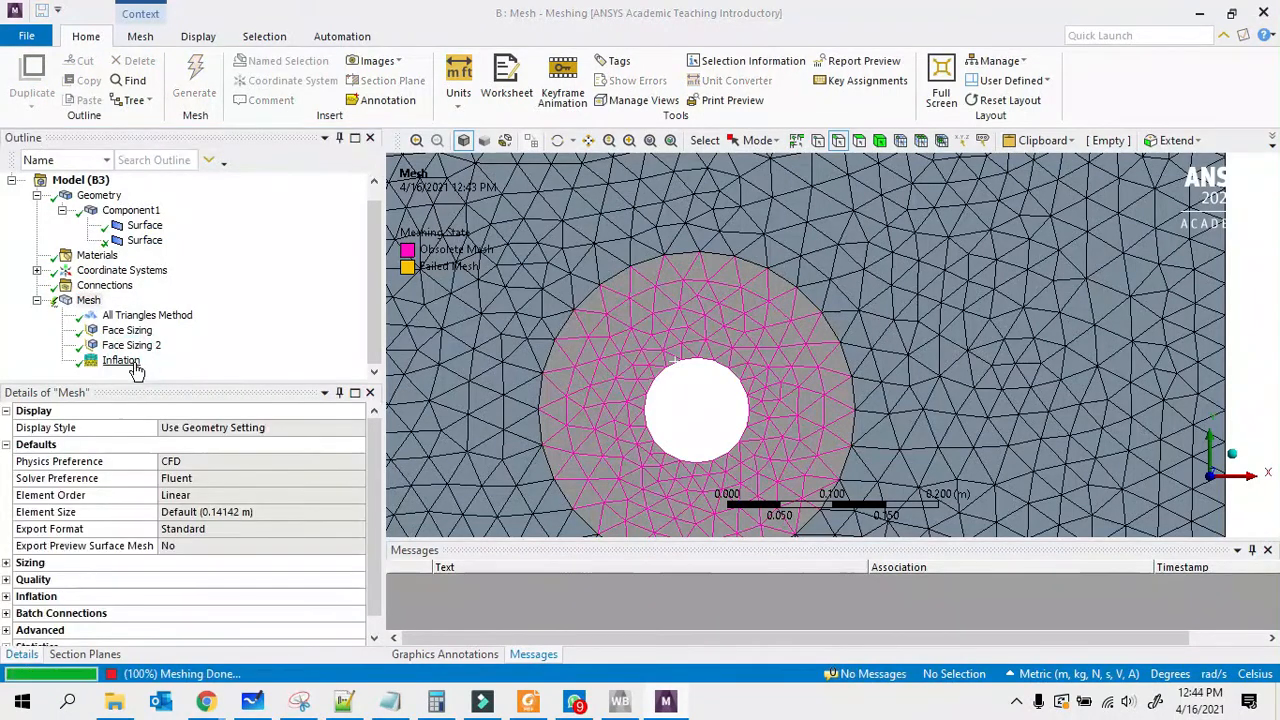
{"action": "scroll", "coordinate": [754, 319], "scroll_direction": "down", "scroll_amount": 8}
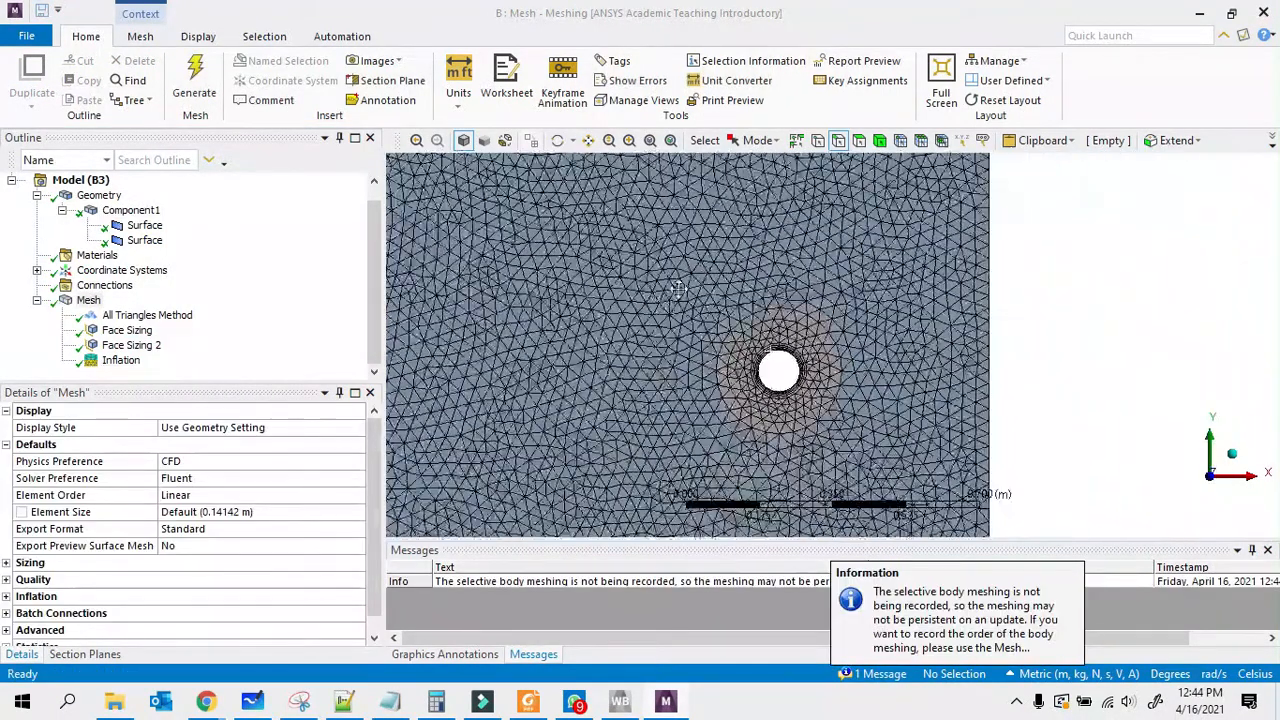
{"action": "scroll", "coordinate": [756, 335], "scroll_direction": "up", "scroll_amount": 8}
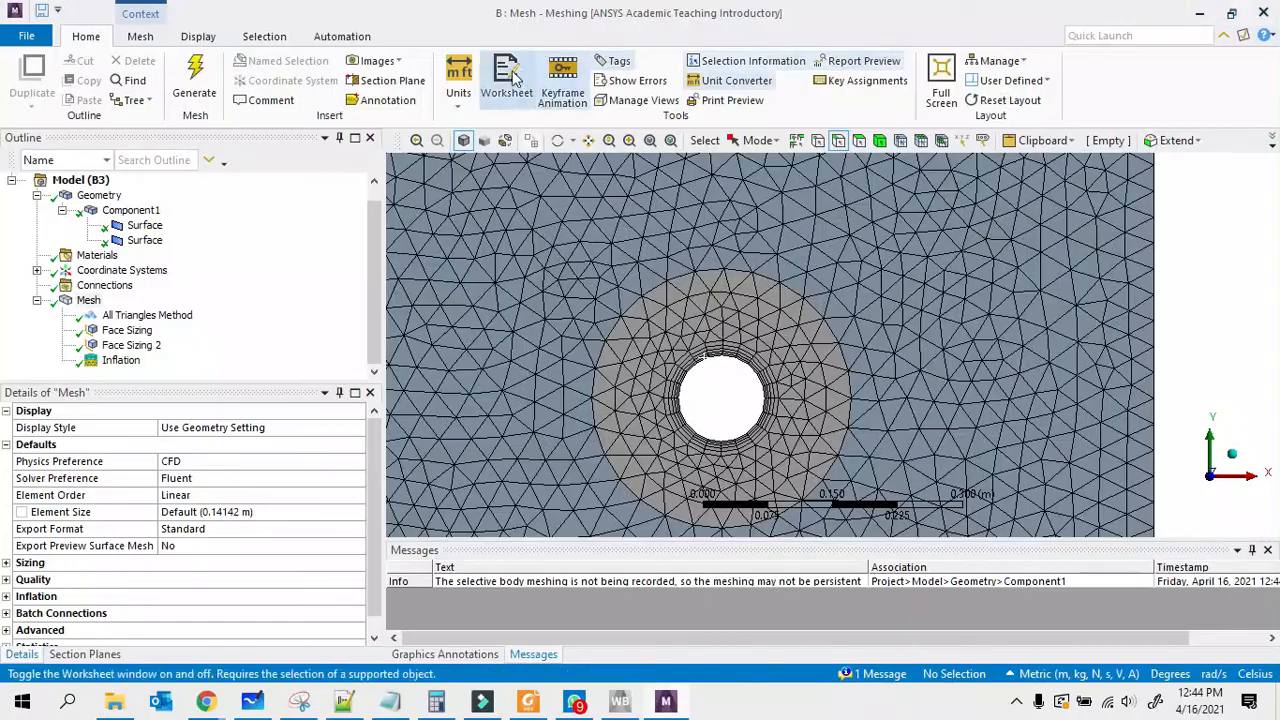
{"action": "scroll", "coordinate": [665, 263], "scroll_direction": "down", "scroll_amount": 8}
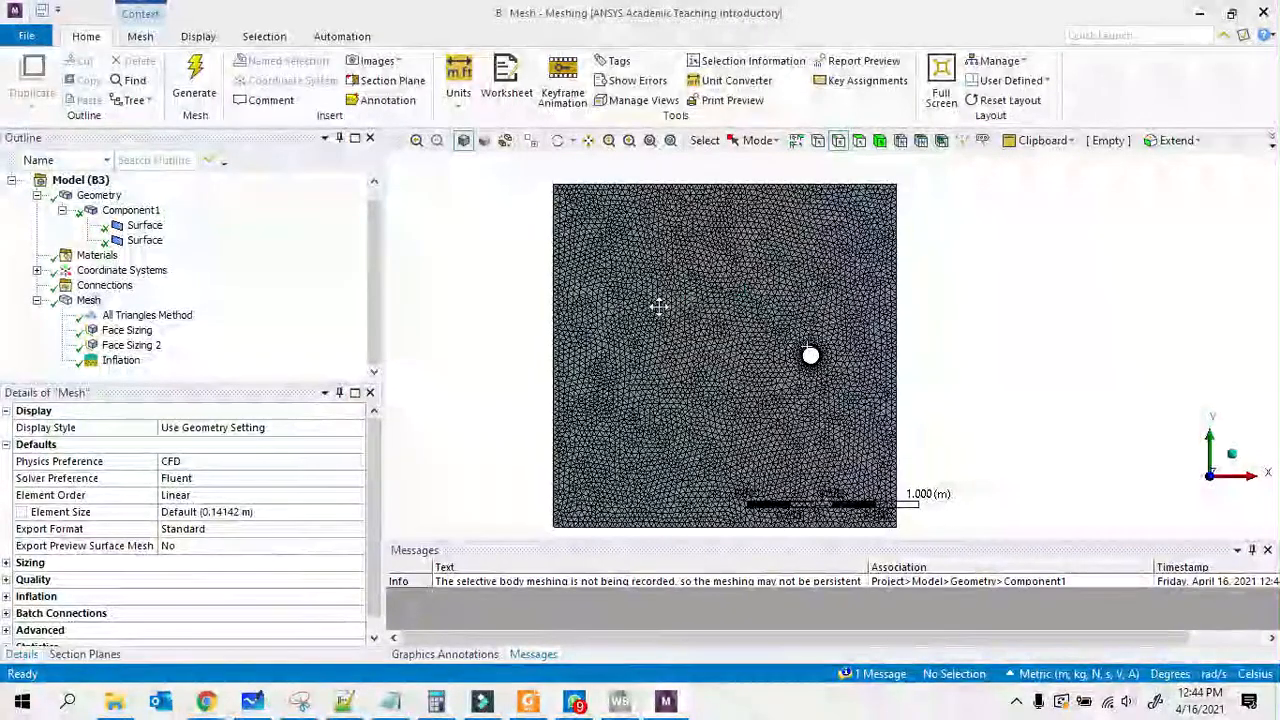
{"action": "left_click", "coordinate": [757, 141]}
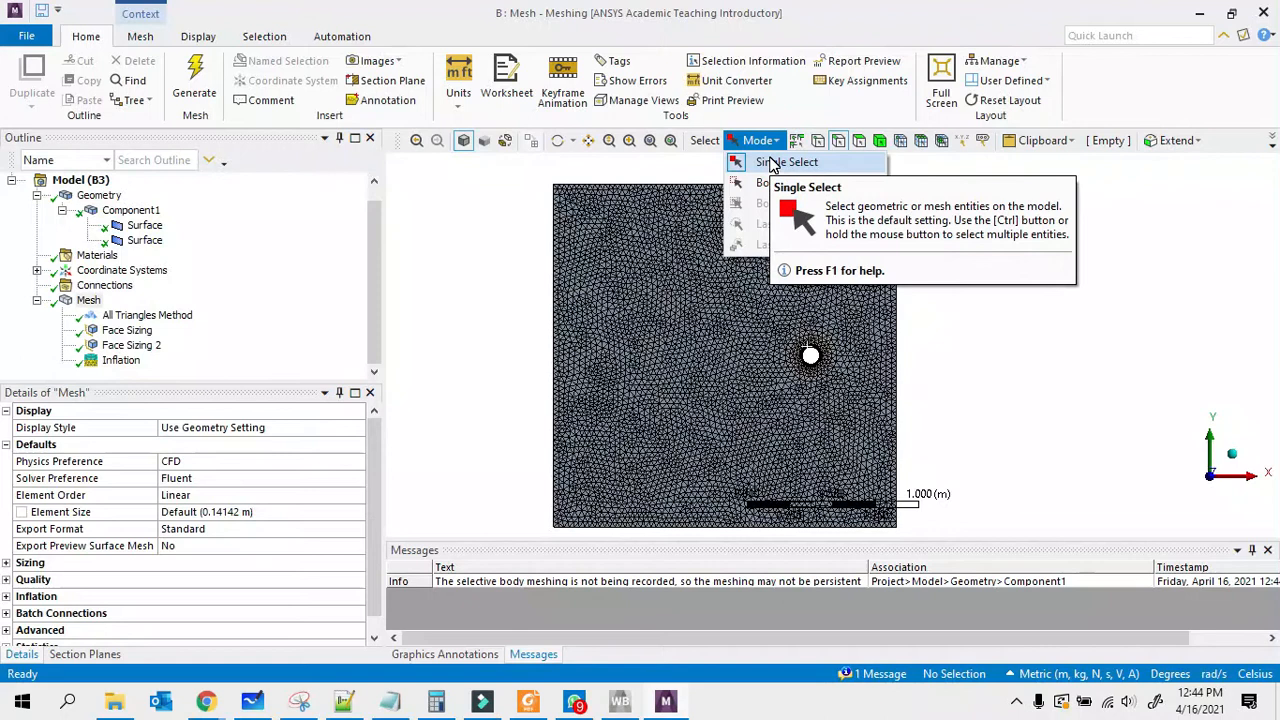
{"action": "left_click", "coordinate": [760, 162]}
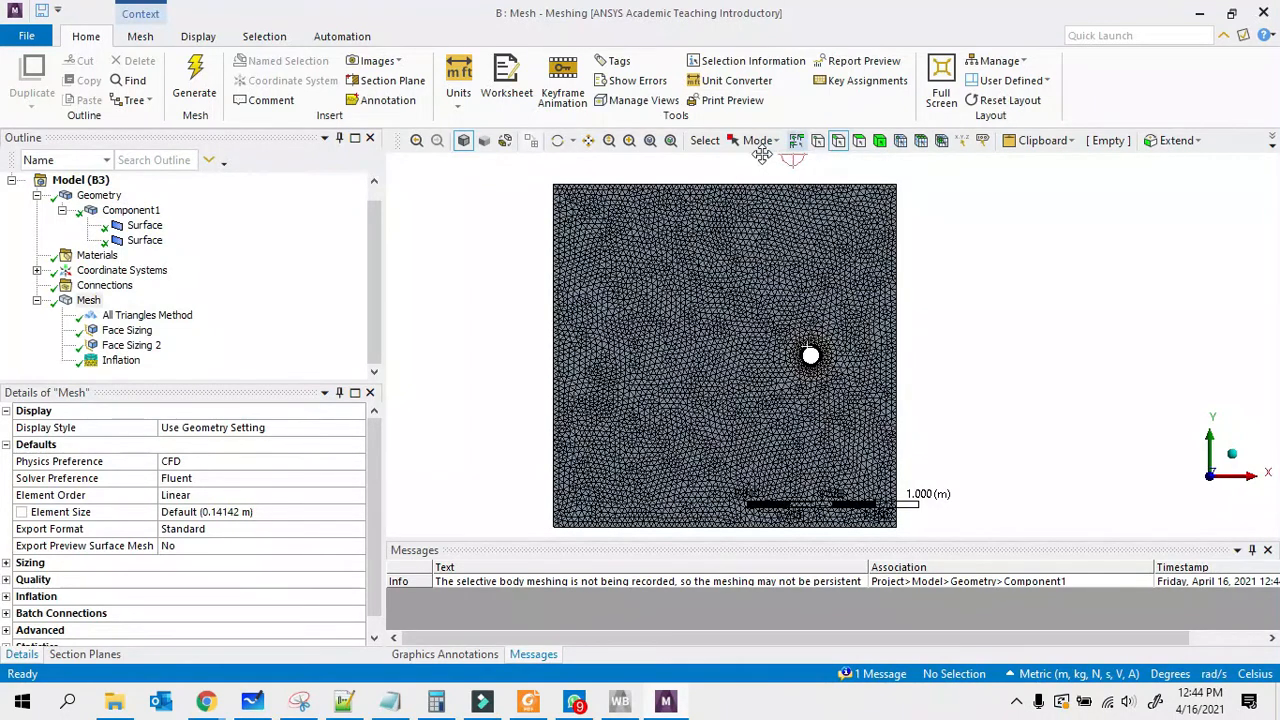
{"action": "left_click", "coordinate": [766, 142]}
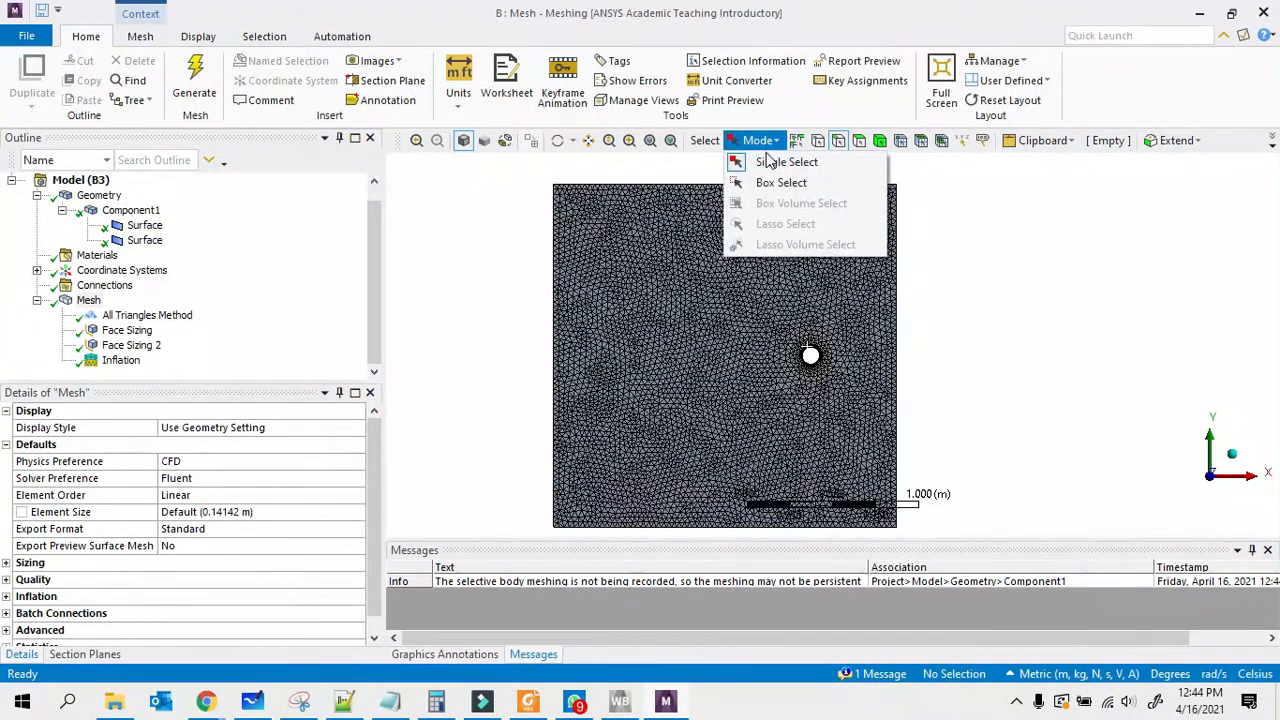
{"action": "left_click", "coordinate": [763, 138]}
{"action": "scroll", "coordinate": [809, 351], "scroll_direction": "up", "scroll_amount": 5}
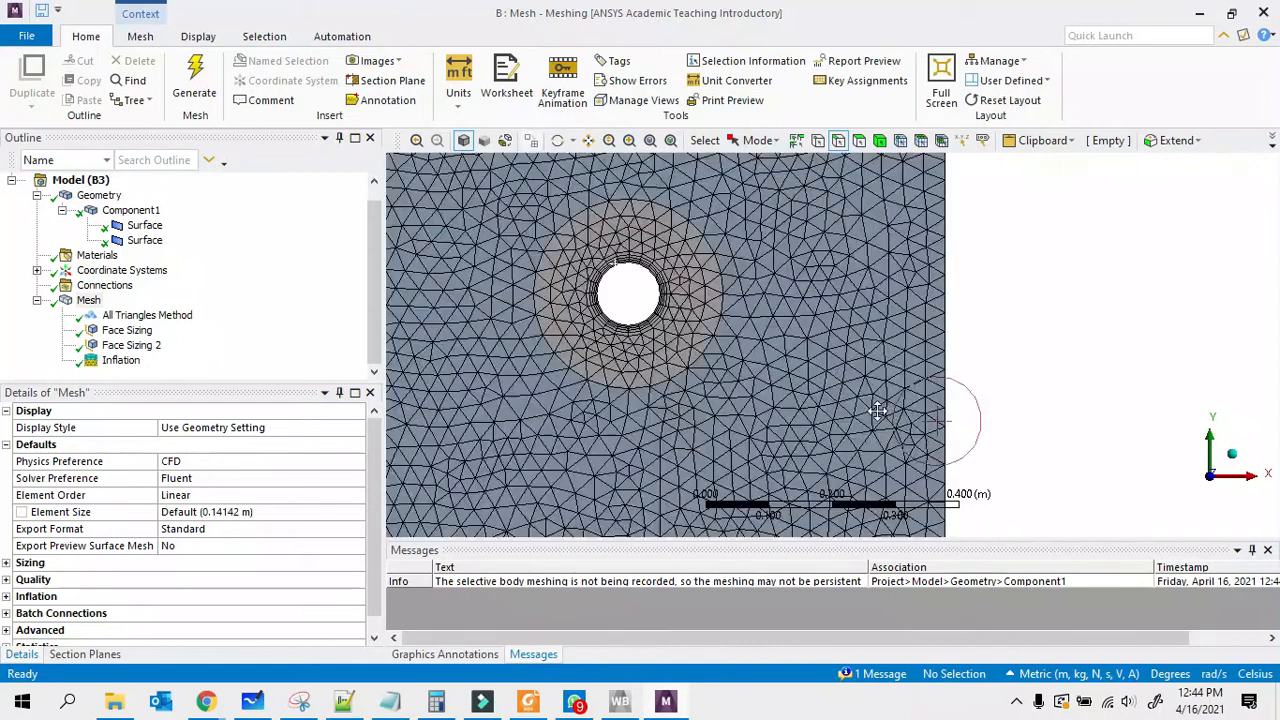
{"action": "scroll", "coordinate": [785, 392], "scroll_direction": "up", "scroll_amount": 2}
{"action": "scroll", "coordinate": [785, 392], "scroll_direction": "down", "scroll_amount": 7}
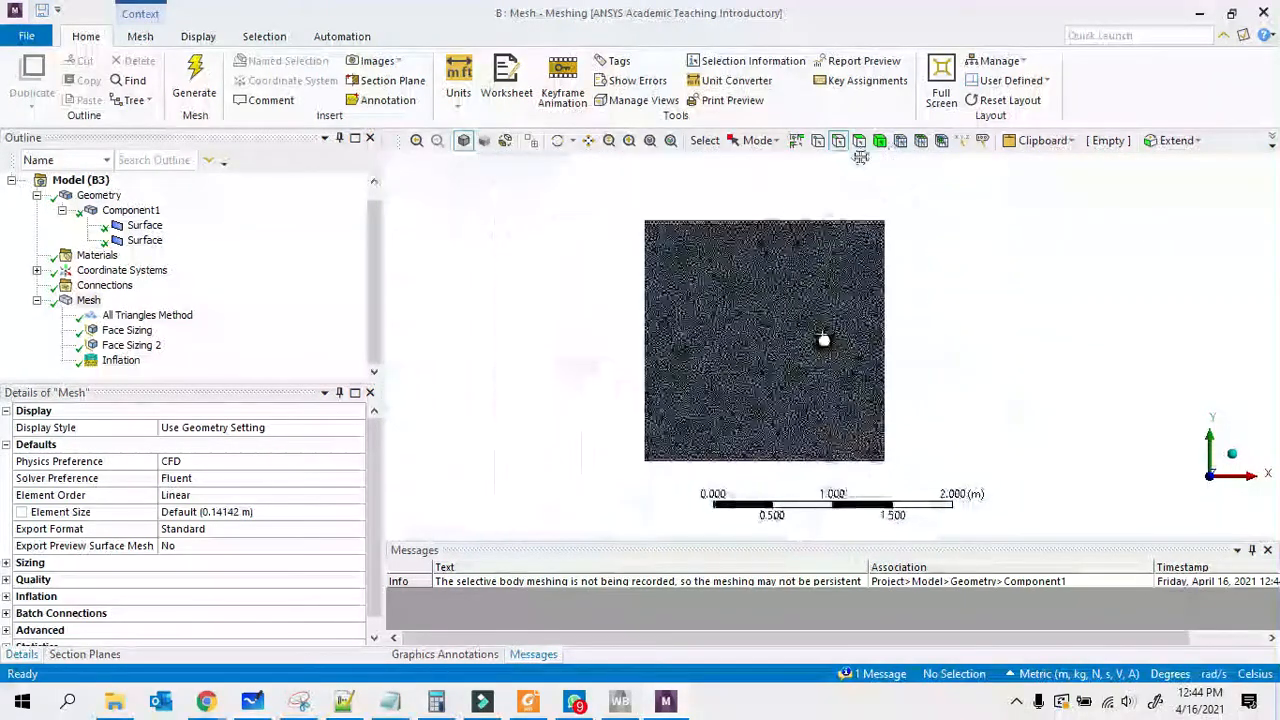
Step: Using single edge selection, create a named selection called "inlet" on the left vertical edge of the square domain
{"action": "left_click", "coordinate": [763, 143]}
{"action": "left_click", "coordinate": [758, 163]}
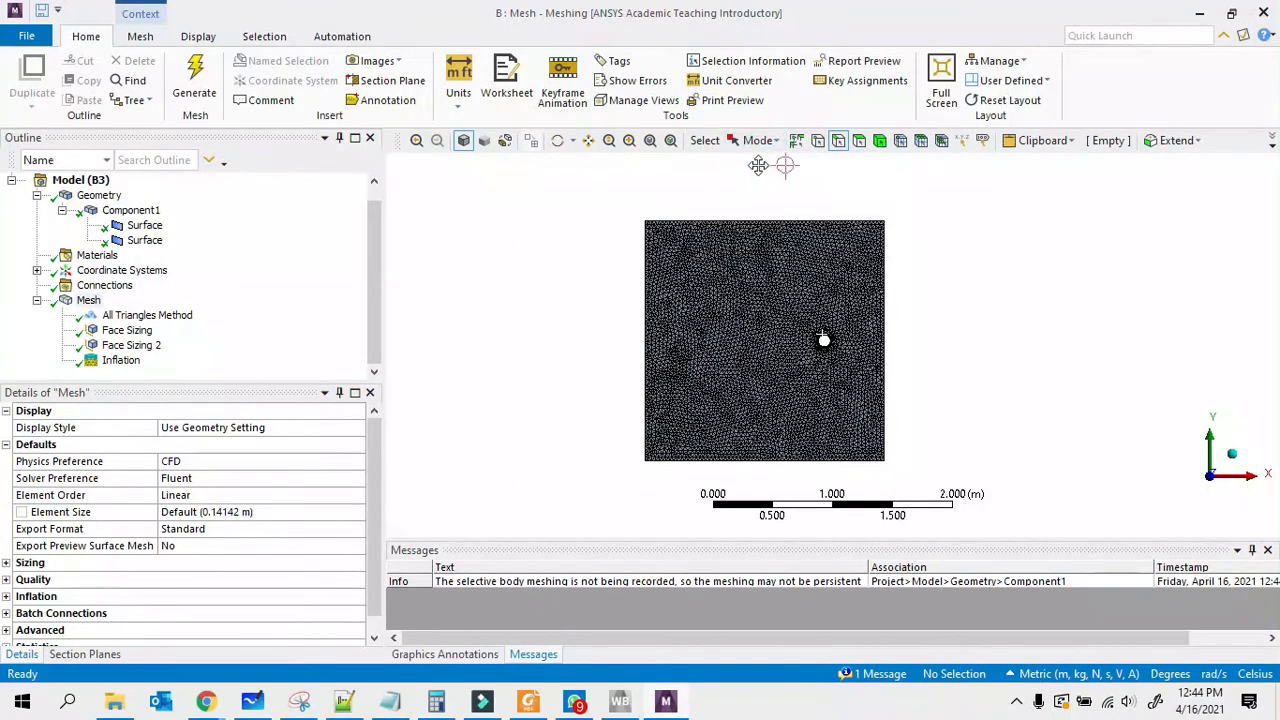
{"action": "left_click", "coordinate": [838, 141]}
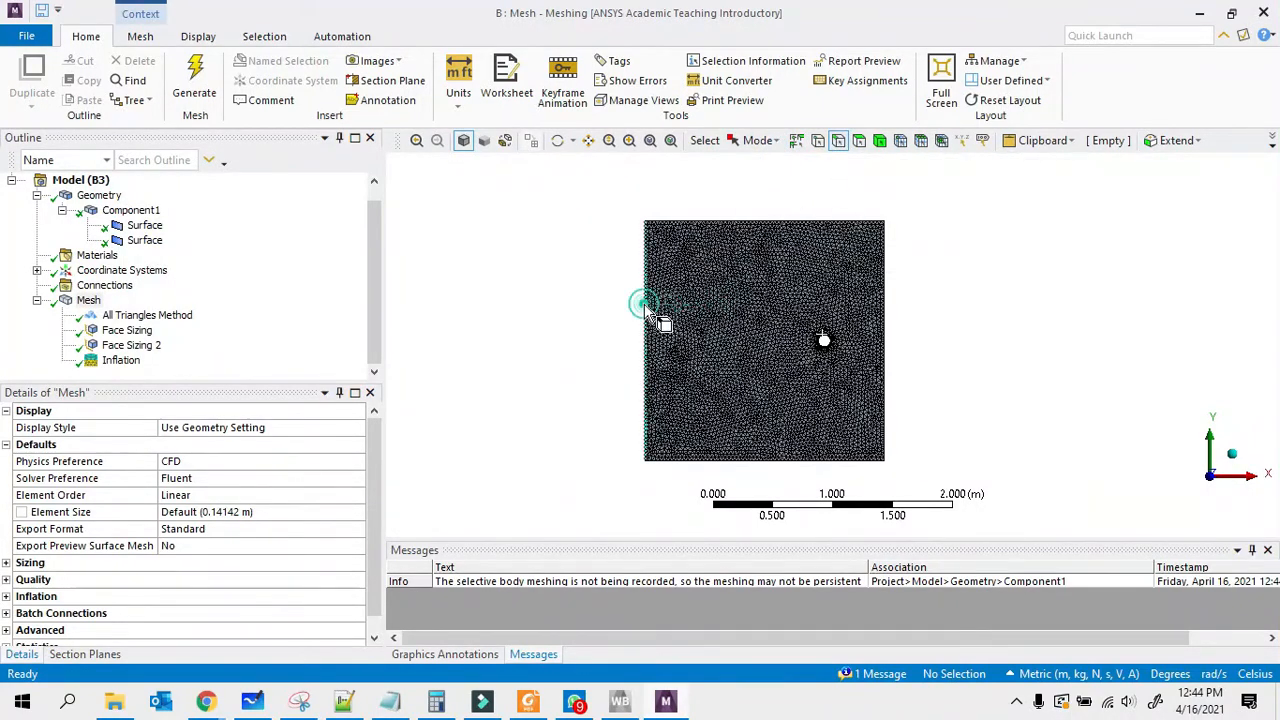
{"action": "left_click", "coordinate": [647, 305]}
{"action": "right_click", "coordinate": [648, 318]}
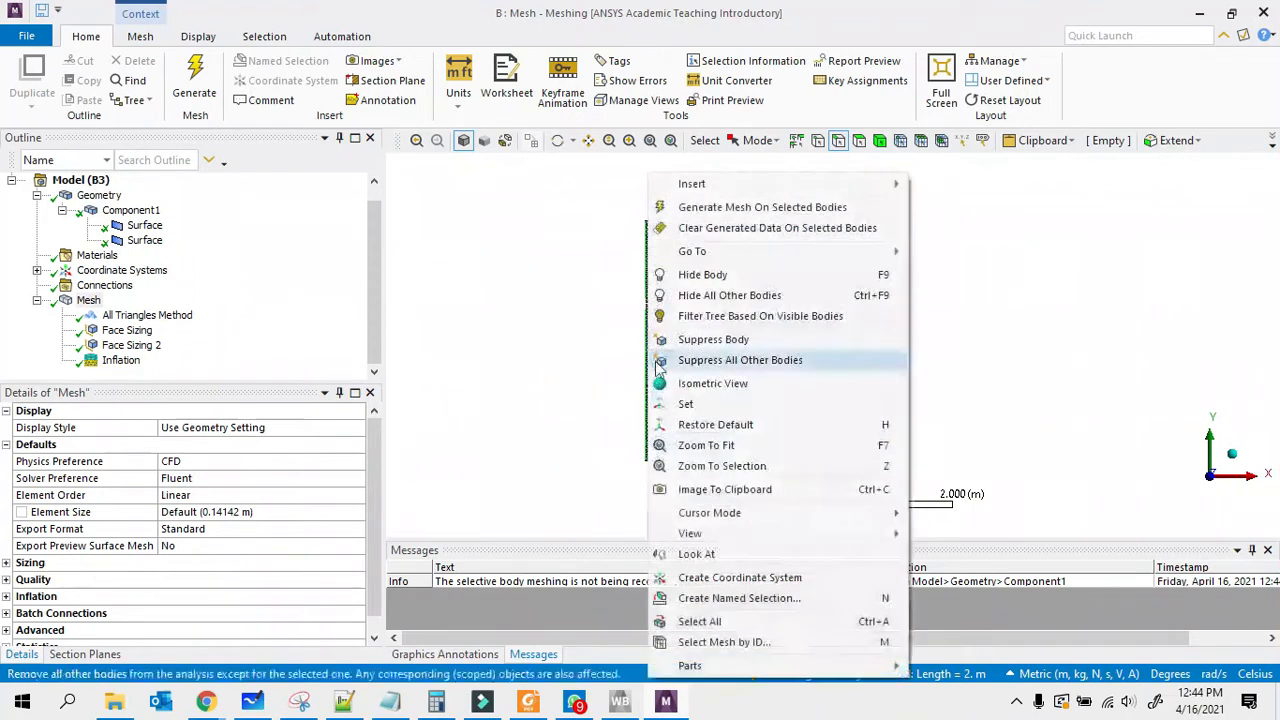
{"action": "left_click", "coordinate": [686, 590]}
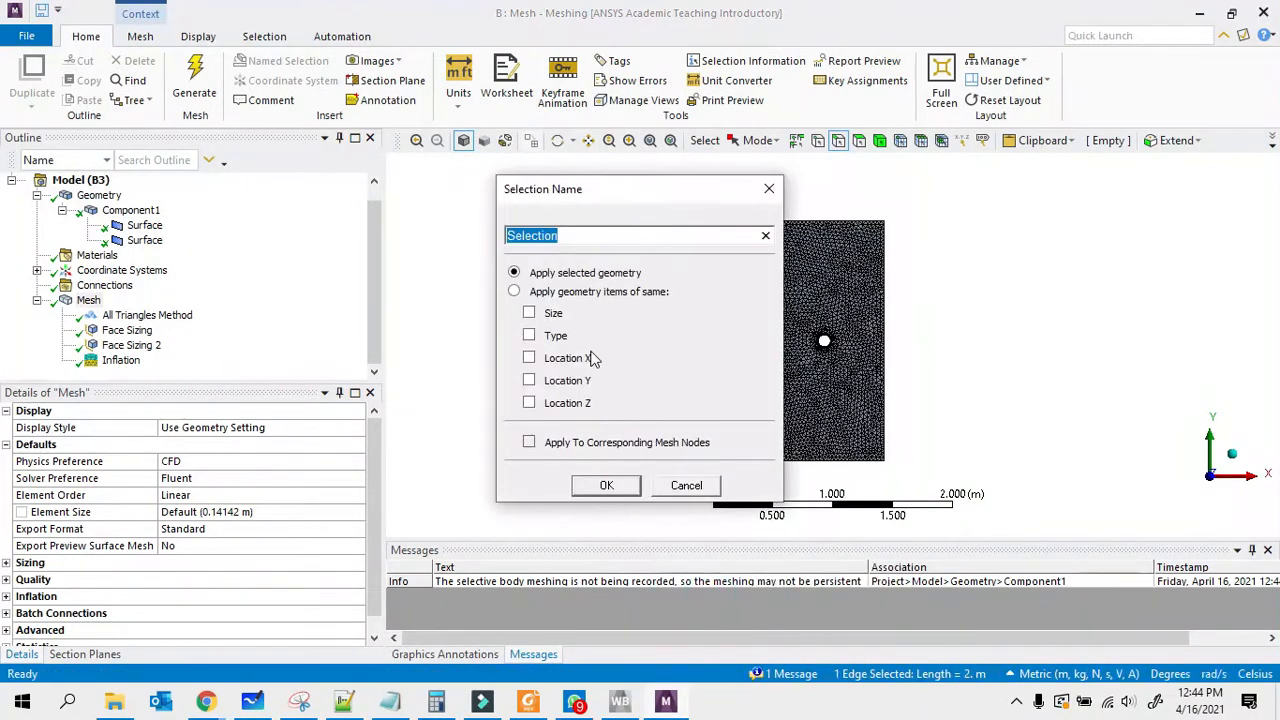
{"action": "type", "text": "inlet"}
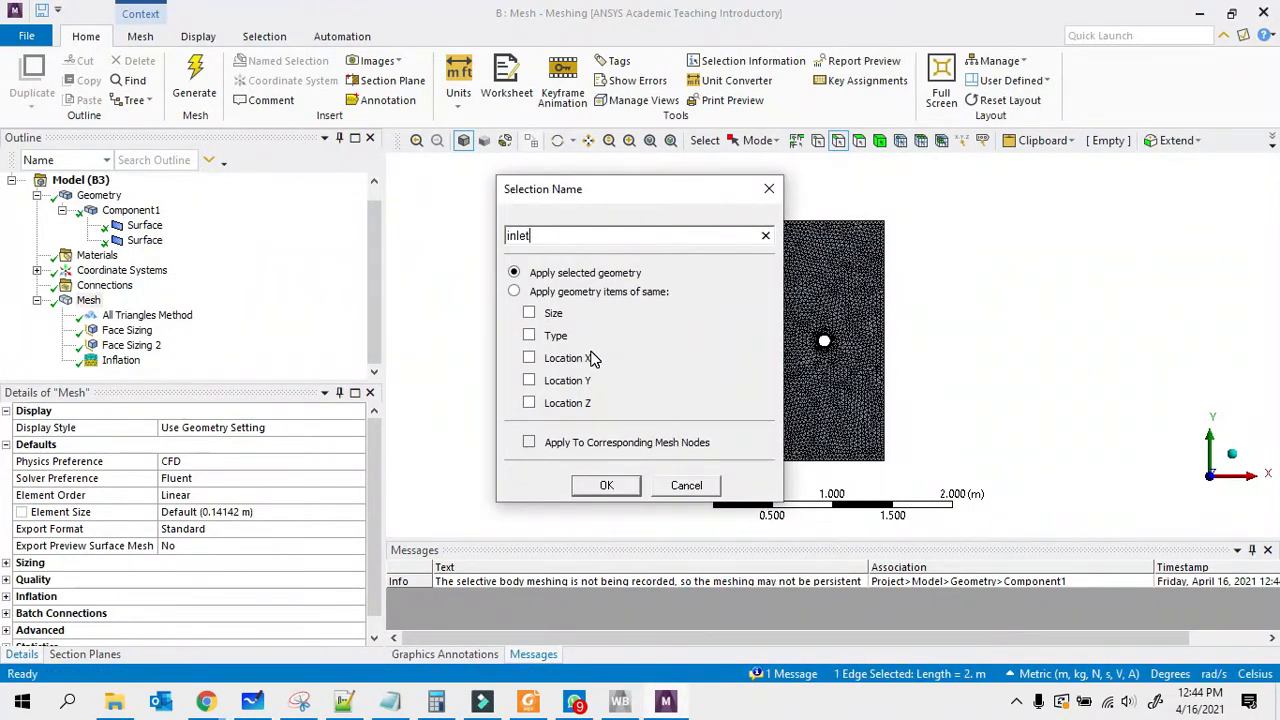
{"action": "key", "text": "Return"}
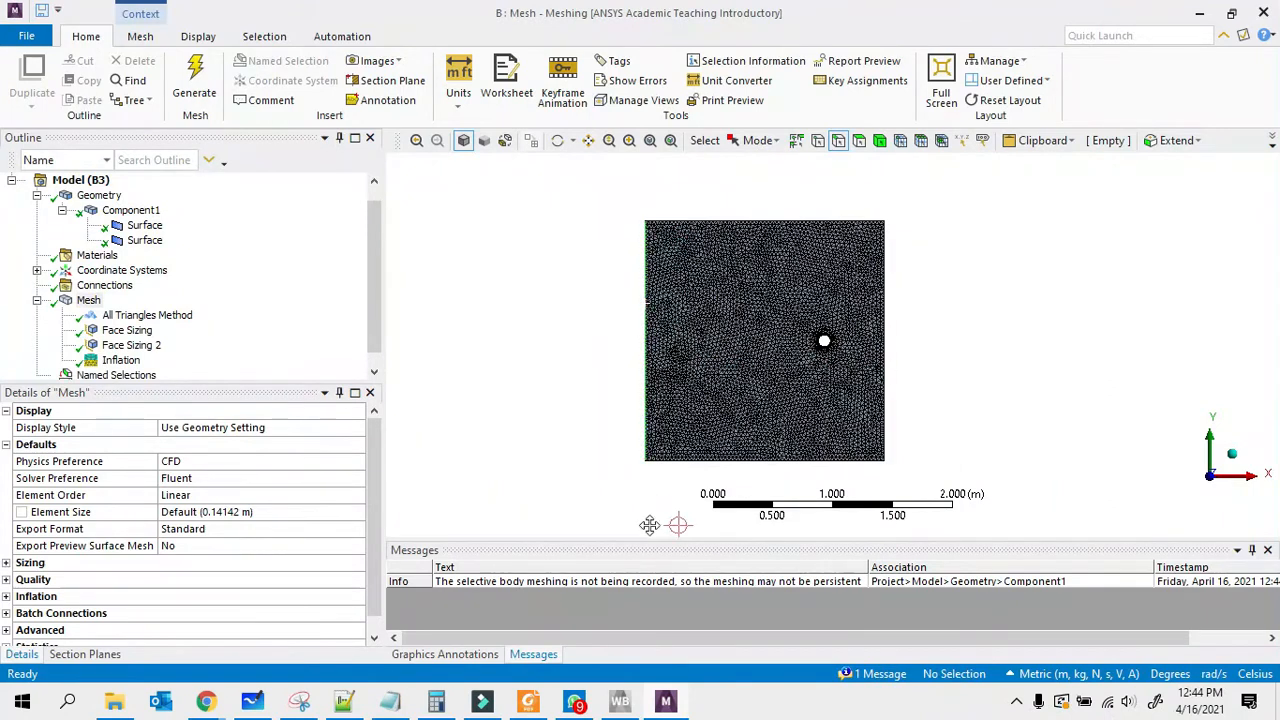
Step: Create a named selection called "outlet" on the right vertical edge of the square domain
{"action": "left_click", "coordinate": [887, 330]}
{"action": "right_click", "coordinate": [889, 330]}
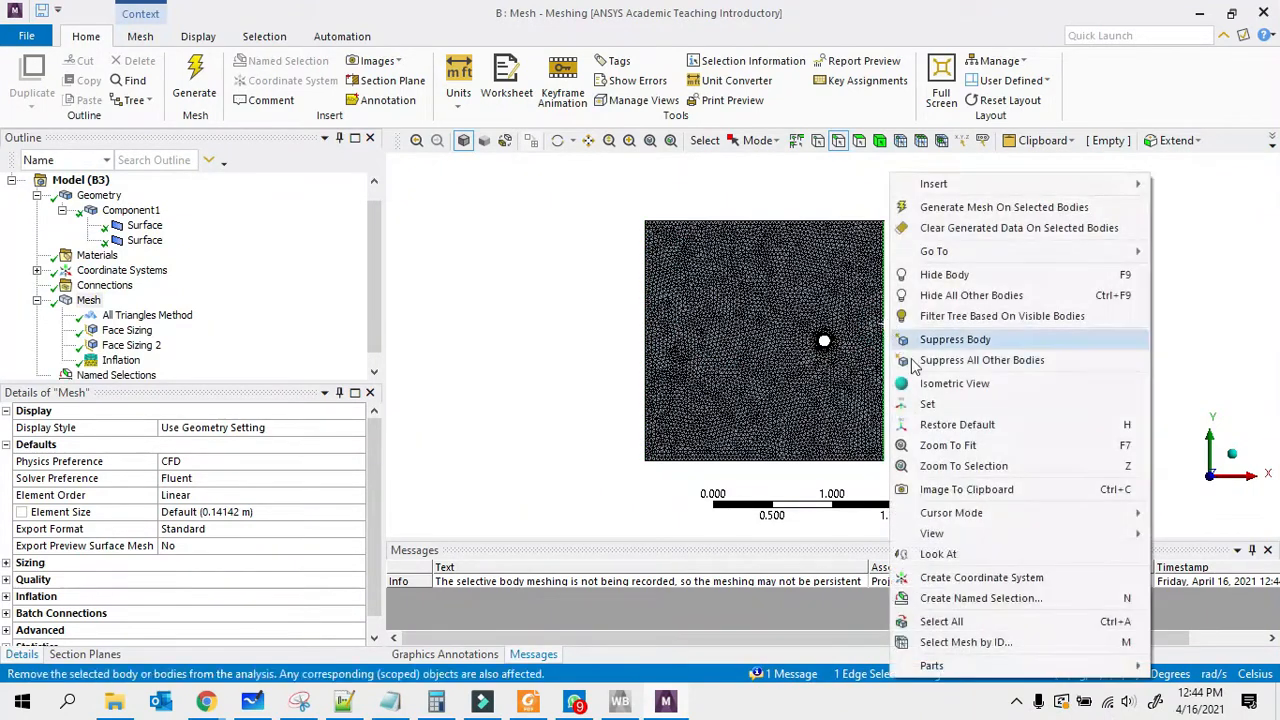
{"action": "left_click", "coordinate": [971, 598]}
{"action": "type", "text": "outlet"}
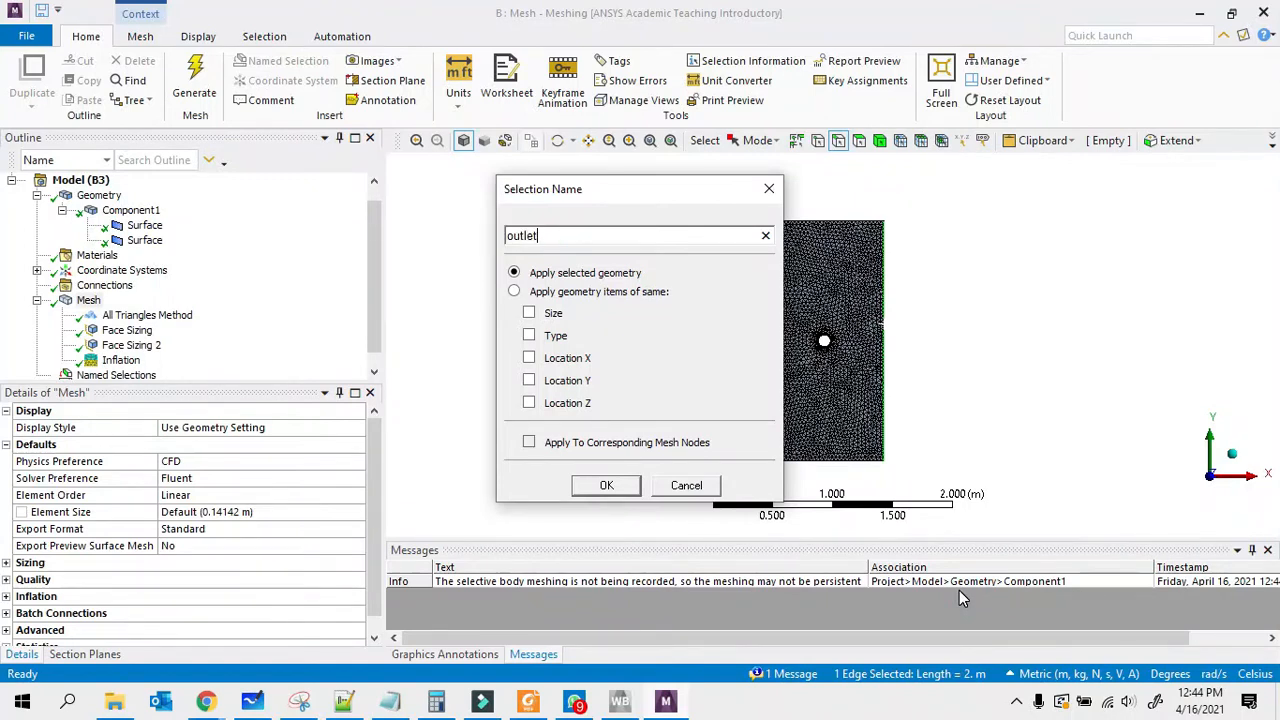
{"action": "left_click", "coordinate": [606, 486]}
Step: Create a named selection called "dinding" on both the upper and lower horizontal edges of the square domain
{"action": "left_click", "coordinate": [745, 222]}
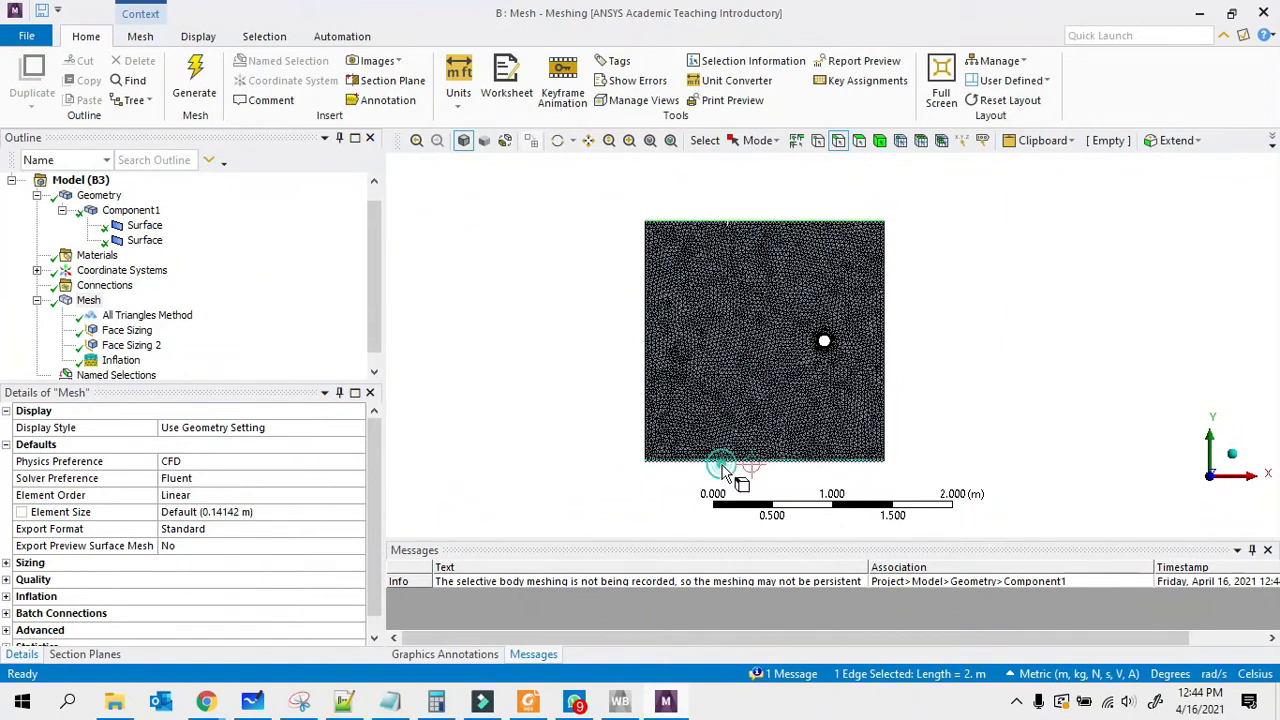
{"action": "left_click", "coordinate": [724, 463], "text": "ctrl"}
{"action": "right_click", "coordinate": [763, 218]}
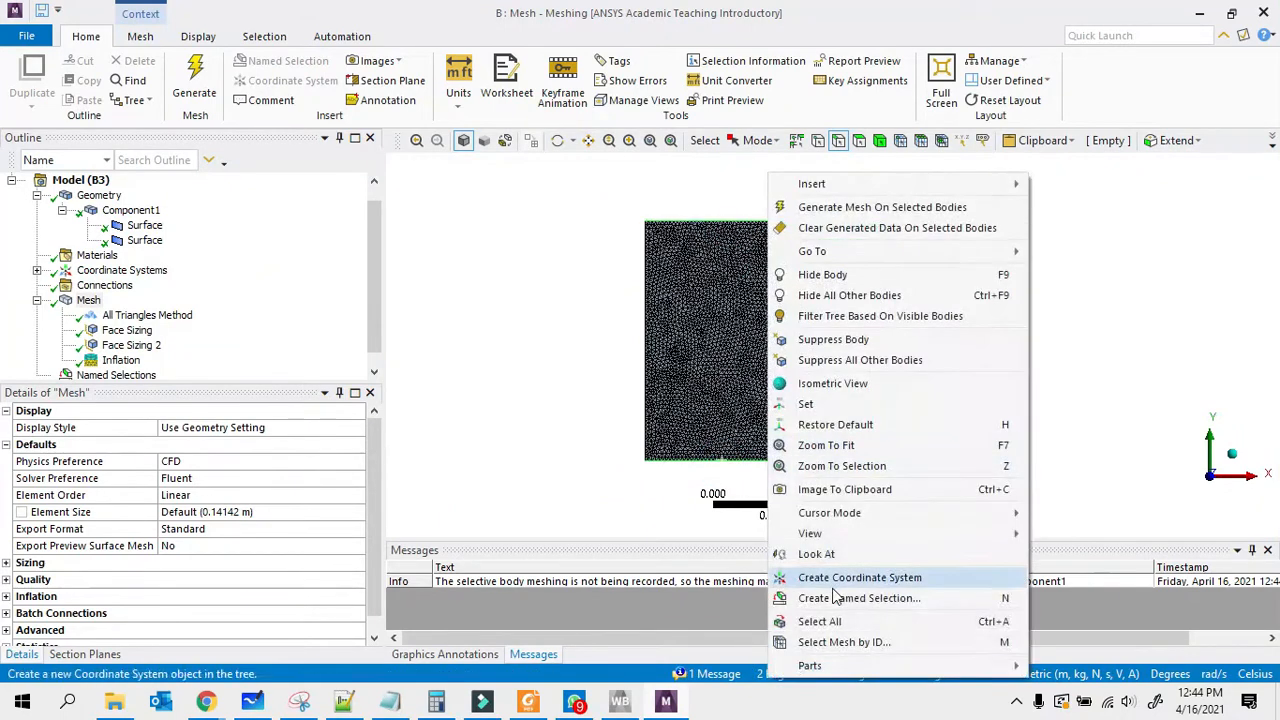
{"action": "left_click", "coordinate": [835, 597]}
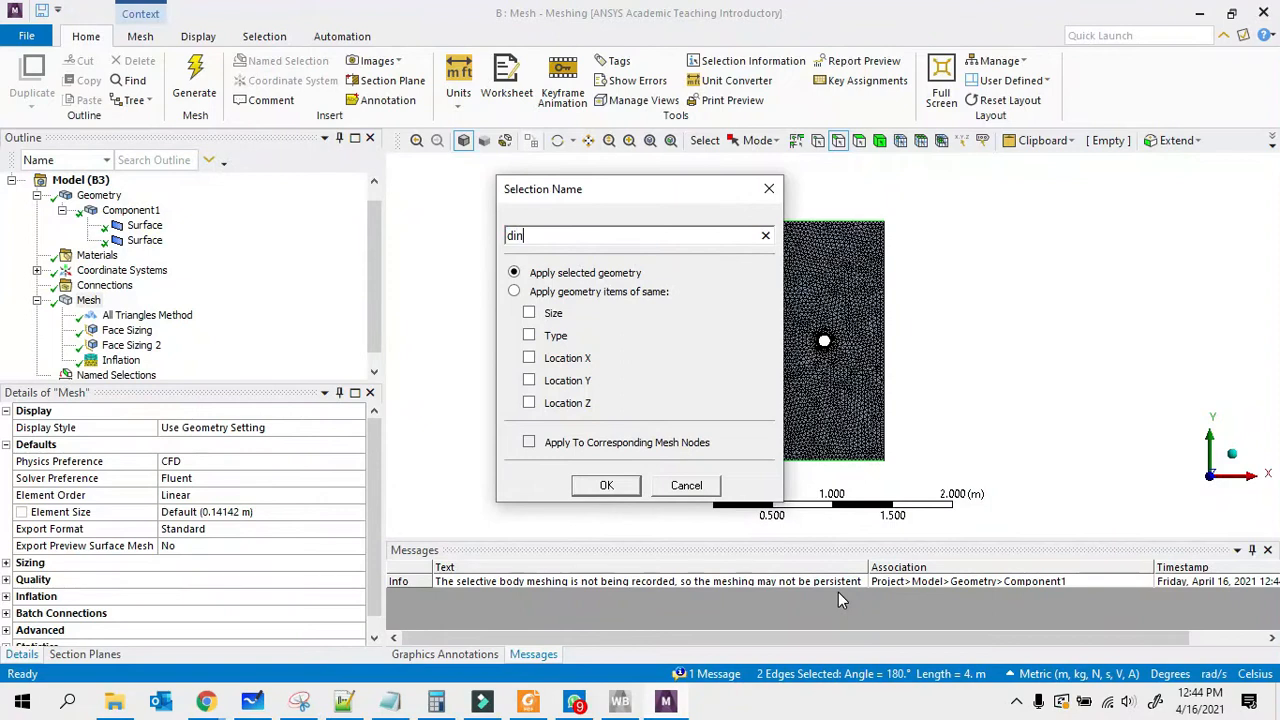
{"action": "type", "text": "dinding"}
{"action": "left_click", "coordinate": [590, 486]}
{"action": "left_click", "coordinate": [1018, 702]}
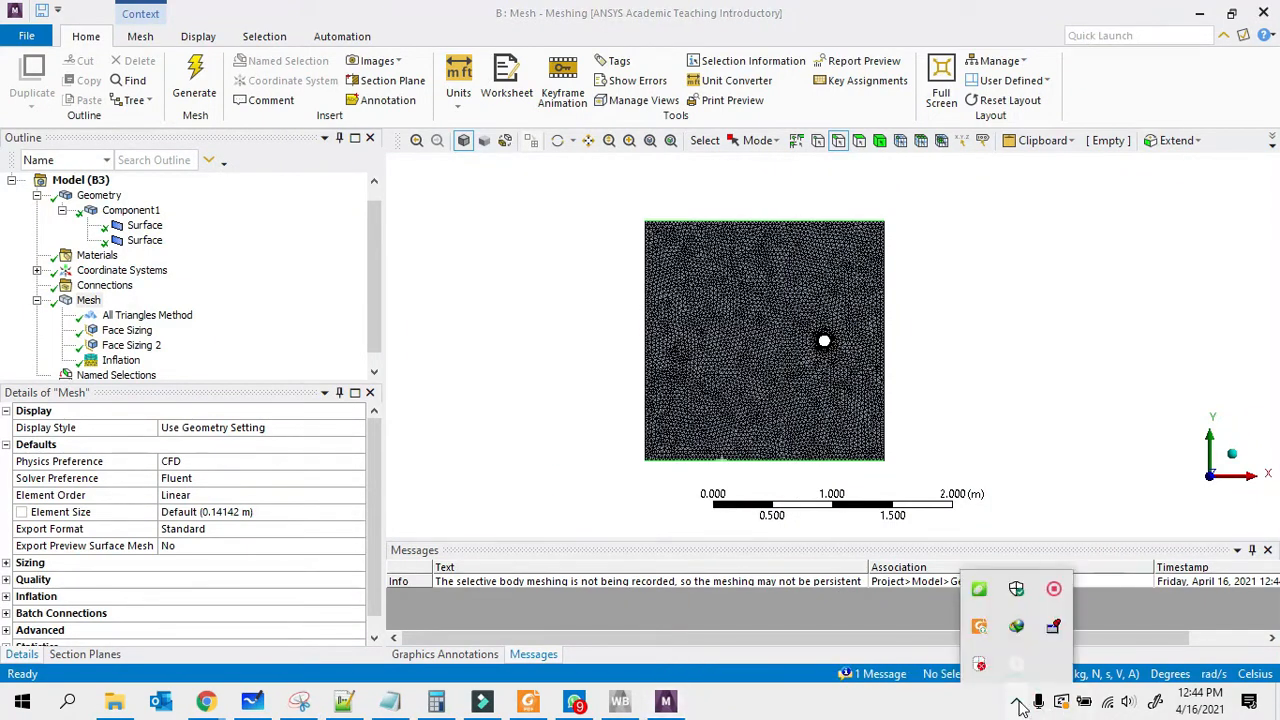
{"action": "left_click", "coordinate": [1019, 700]}
{"action": "left_click", "coordinate": [958, 305]}
Step: Create a named selection called "cylin" on the cylinder's circular edge and expand the Named Selections group in the model tree
{"action": "scroll", "coordinate": [738, 338], "scroll_direction": "up", "scroll_amount": 1}
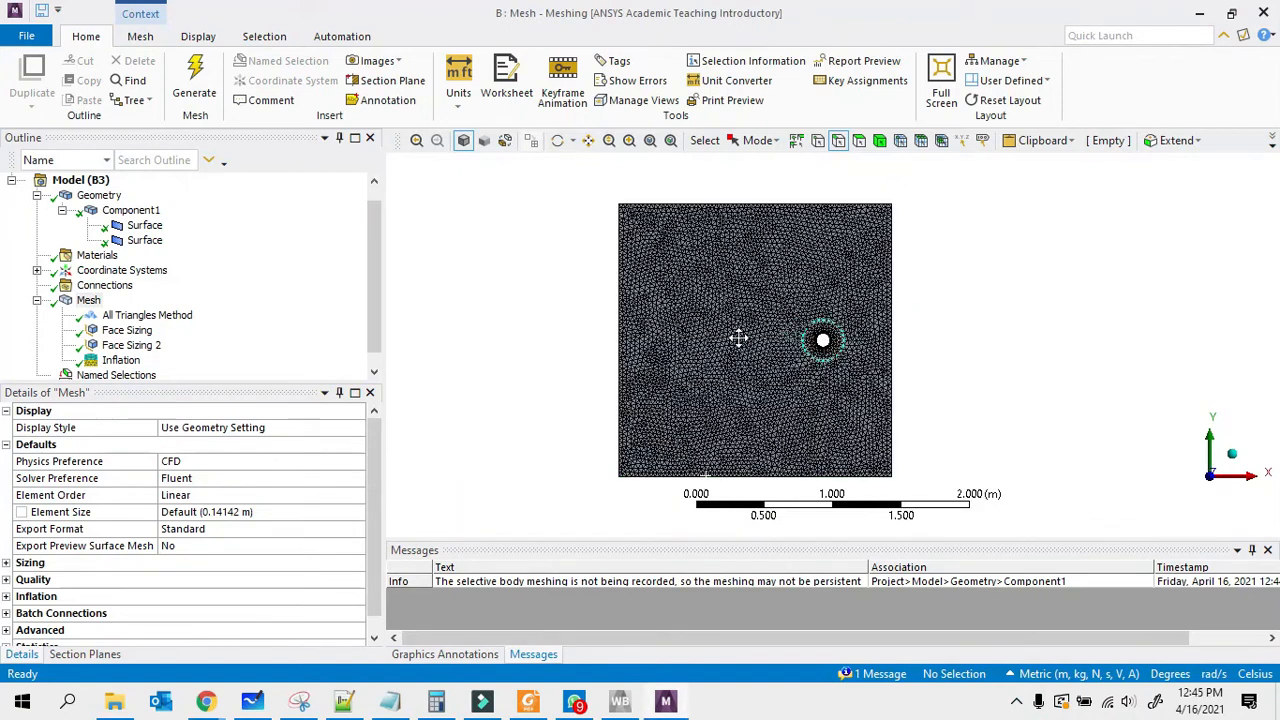
{"action": "scroll", "coordinate": [825, 322], "scroll_direction": "up", "scroll_amount": 5}
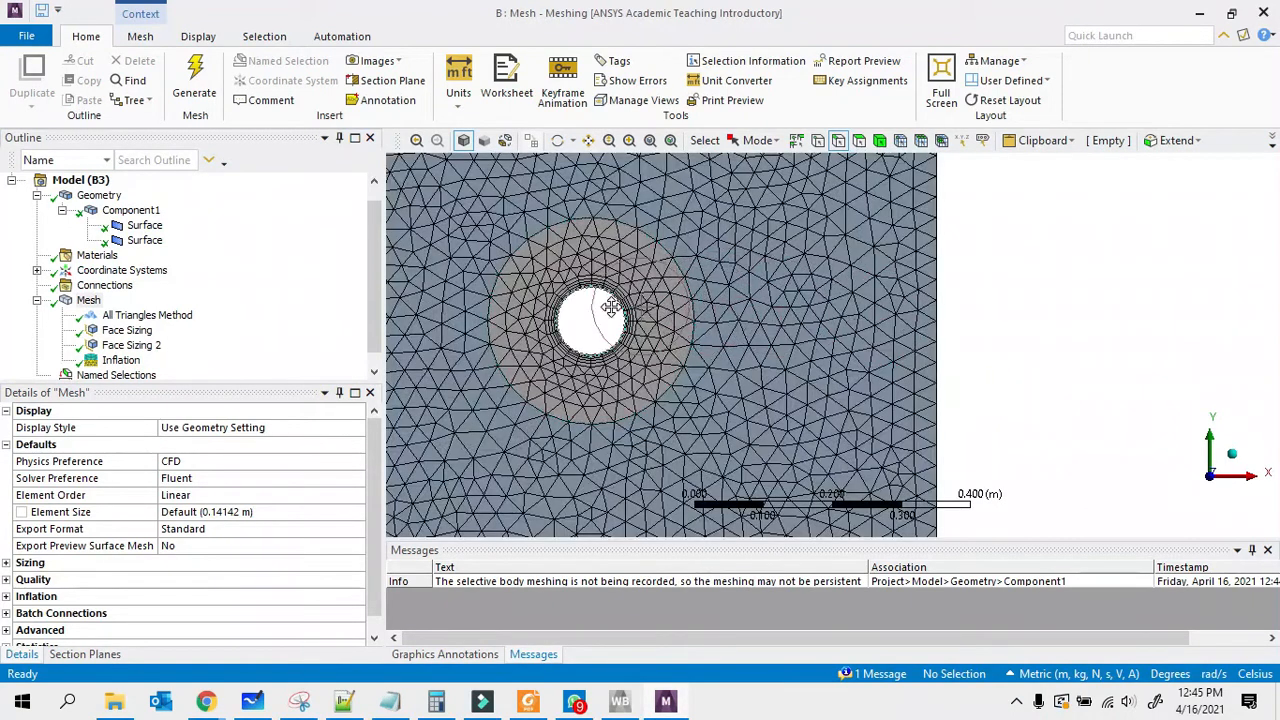
{"action": "left_click", "coordinate": [580, 296]}
{"action": "right_click", "coordinate": [577, 296]}
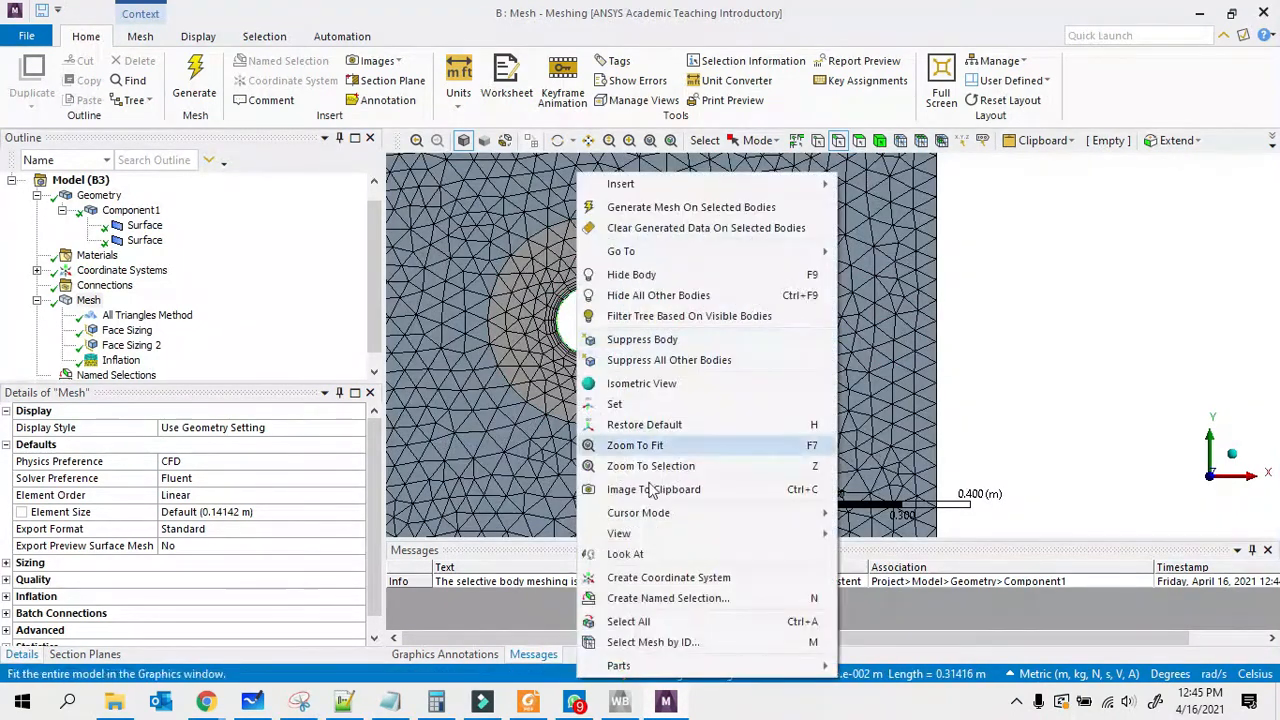
{"action": "left_click", "coordinate": [655, 598]}
{"action": "type", "text": "cylin"}
{"action": "key", "text": "Return"}
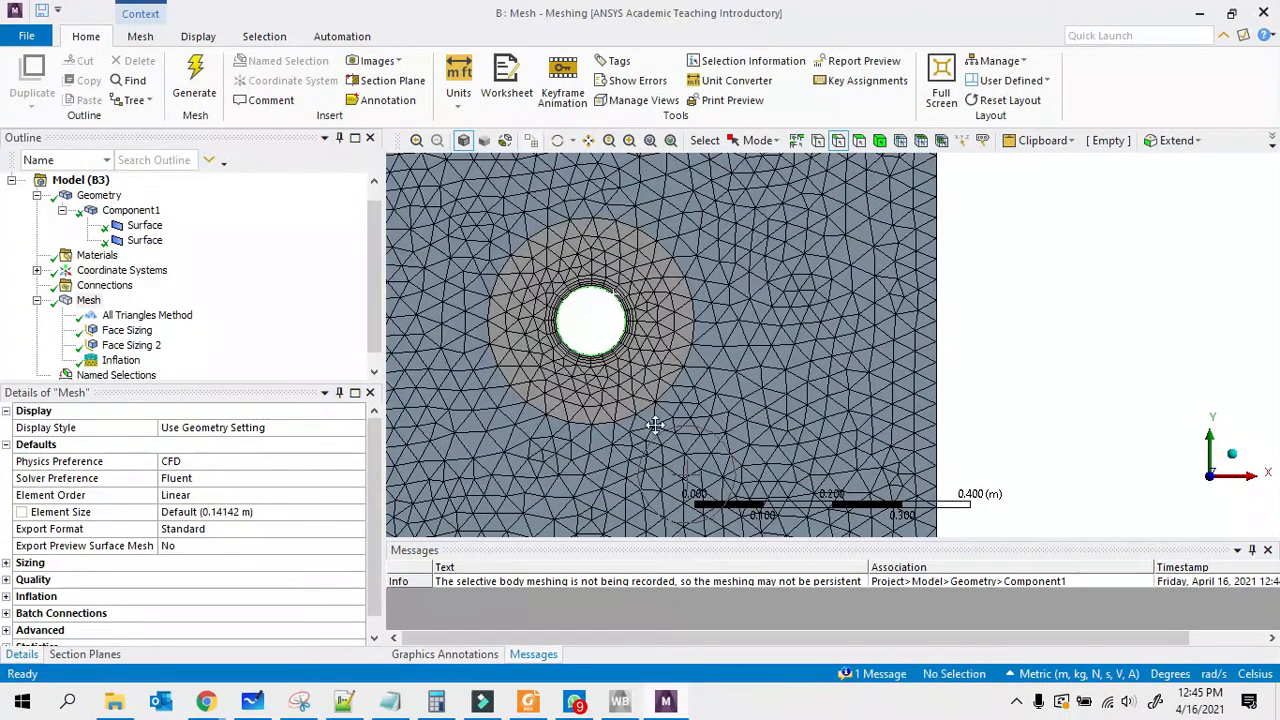
{"action": "left_click", "coordinate": [671, 140]}
{"action": "scroll", "coordinate": [654, 262], "scroll_direction": "down", "scroll_amount": 4}
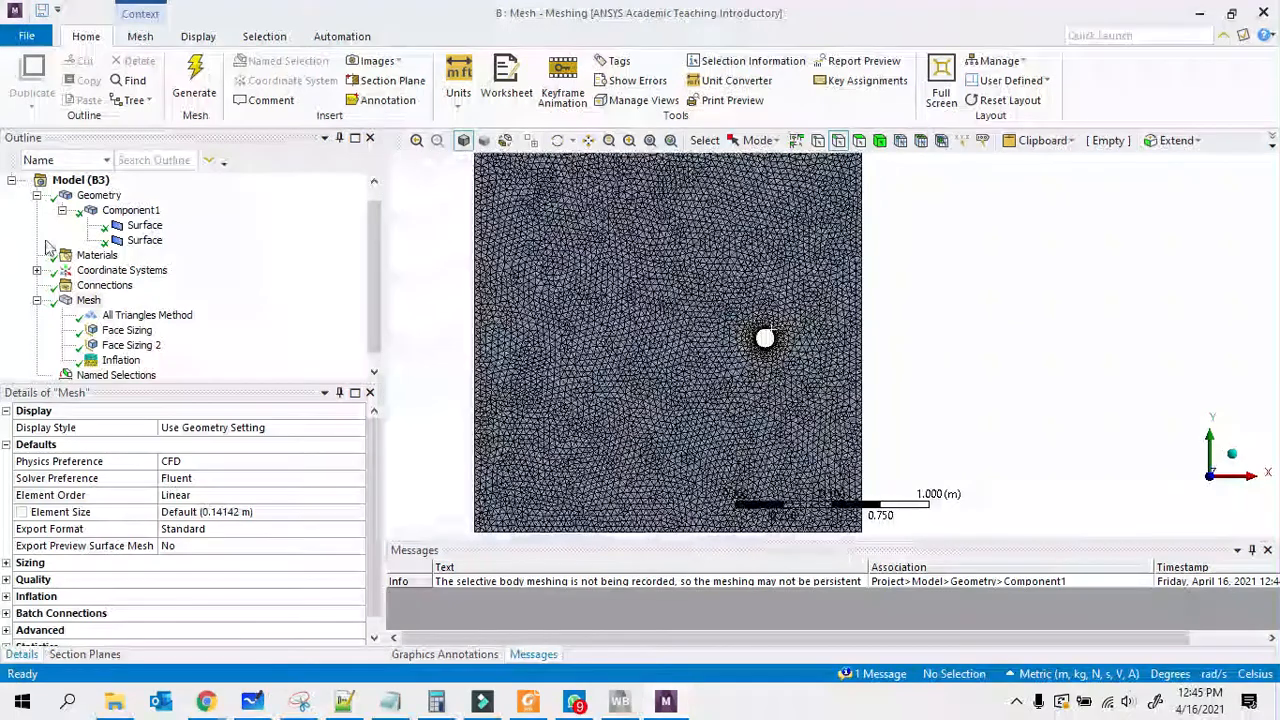
{"action": "scroll", "coordinate": [46, 251], "scroll_direction": "down", "scroll_amount": 1}
{"action": "left_click", "coordinate": [36, 361]}
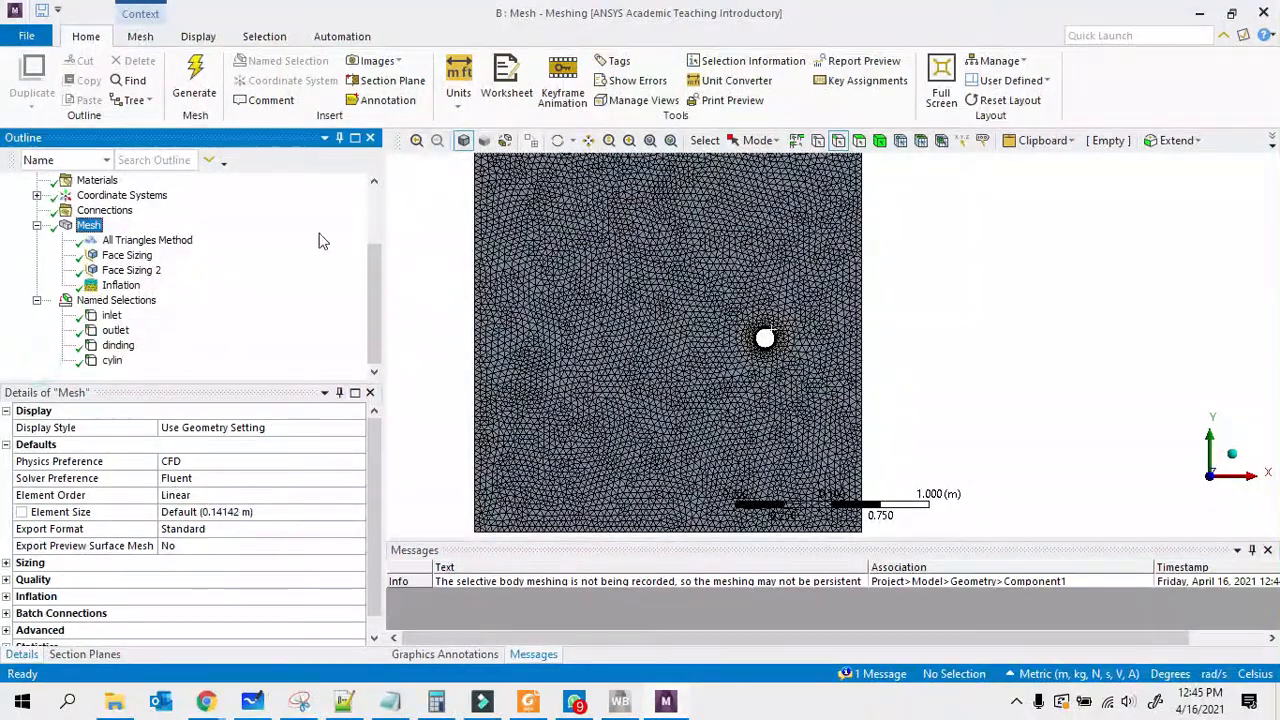
Step: Switch to body selection and create a named selection called "domaindynamiss" on the large outer square body
{"action": "left_click", "coordinate": [880, 142]}
{"action": "left_click", "coordinate": [571, 287]}
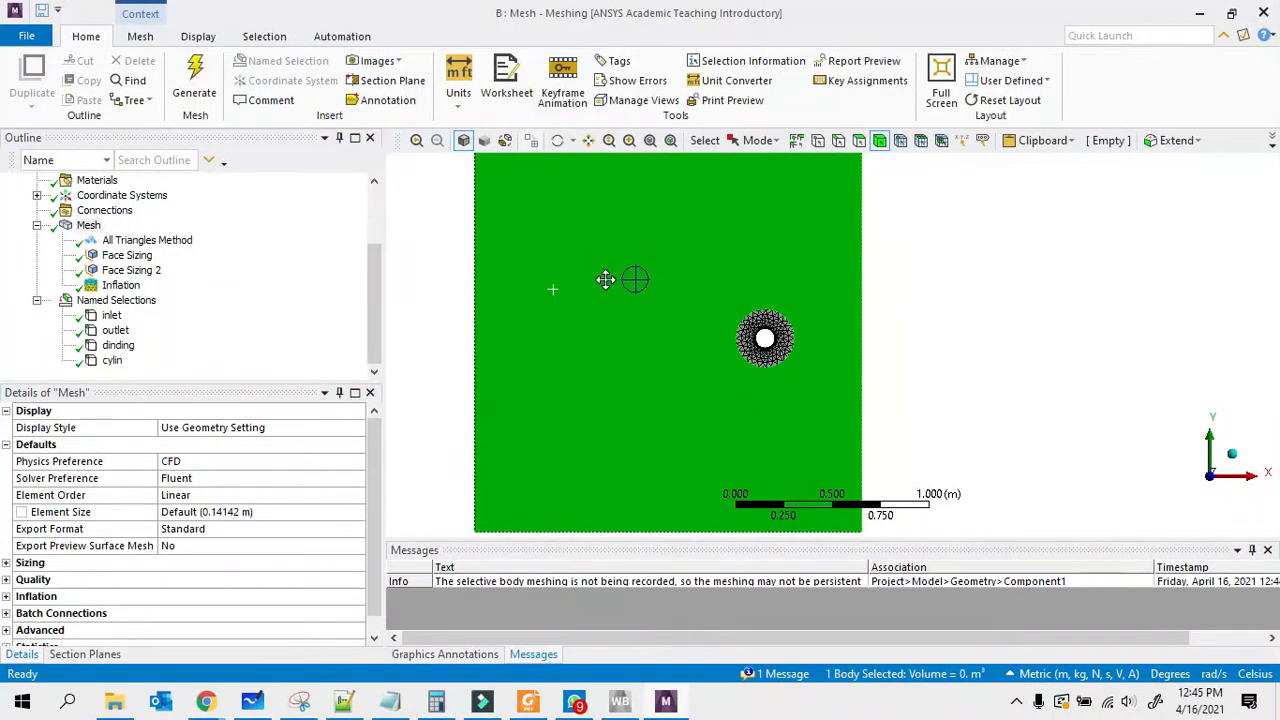
{"action": "key", "text": "n"}
{"action": "type", "text": "domaindynamiss"}
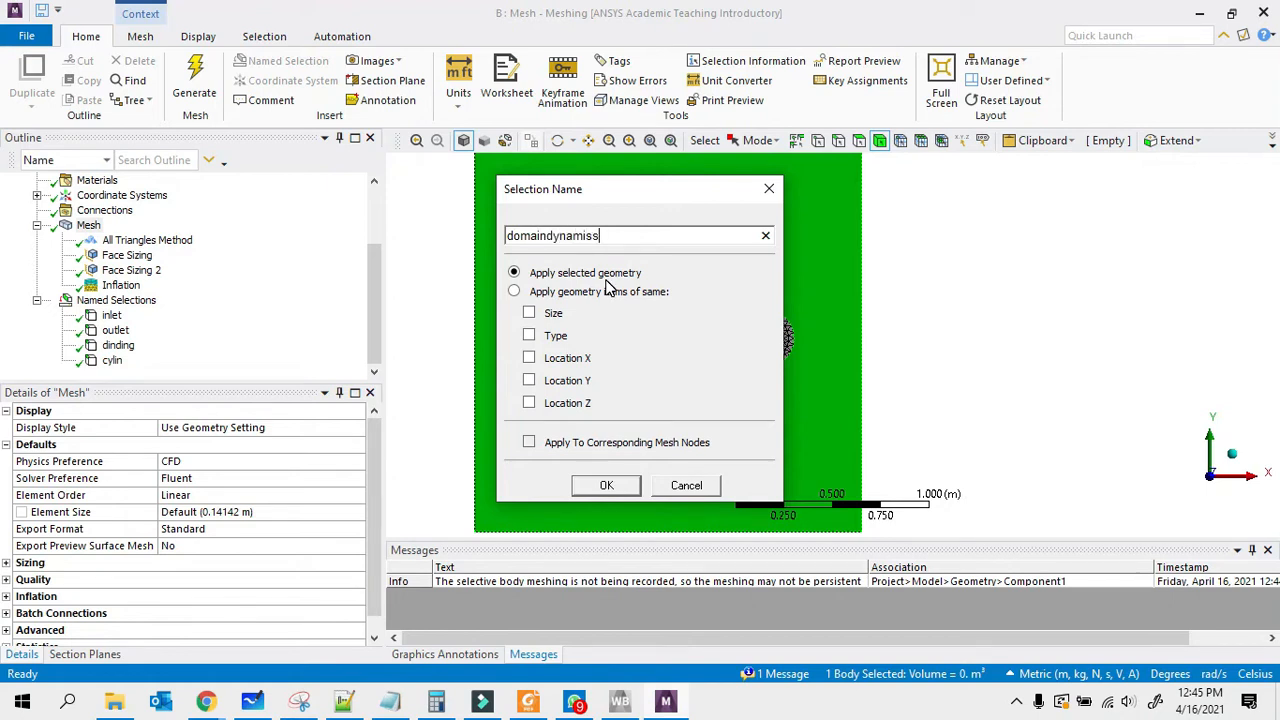
{"action": "left_click", "coordinate": [611, 487]}
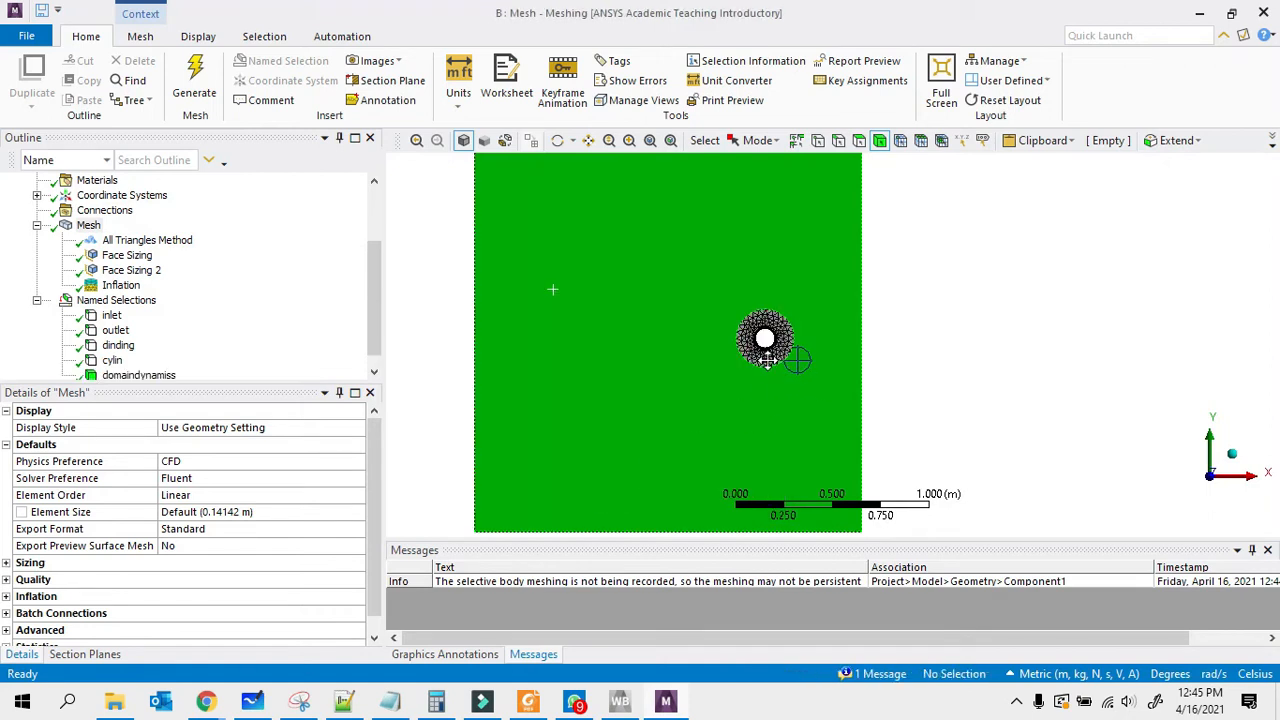
Step: Create a named selection called "domainstatiss" on the ring-shaped body around the cylinder
{"action": "left_click", "coordinate": [766, 347]}
{"action": "right_click", "coordinate": [767, 352]}
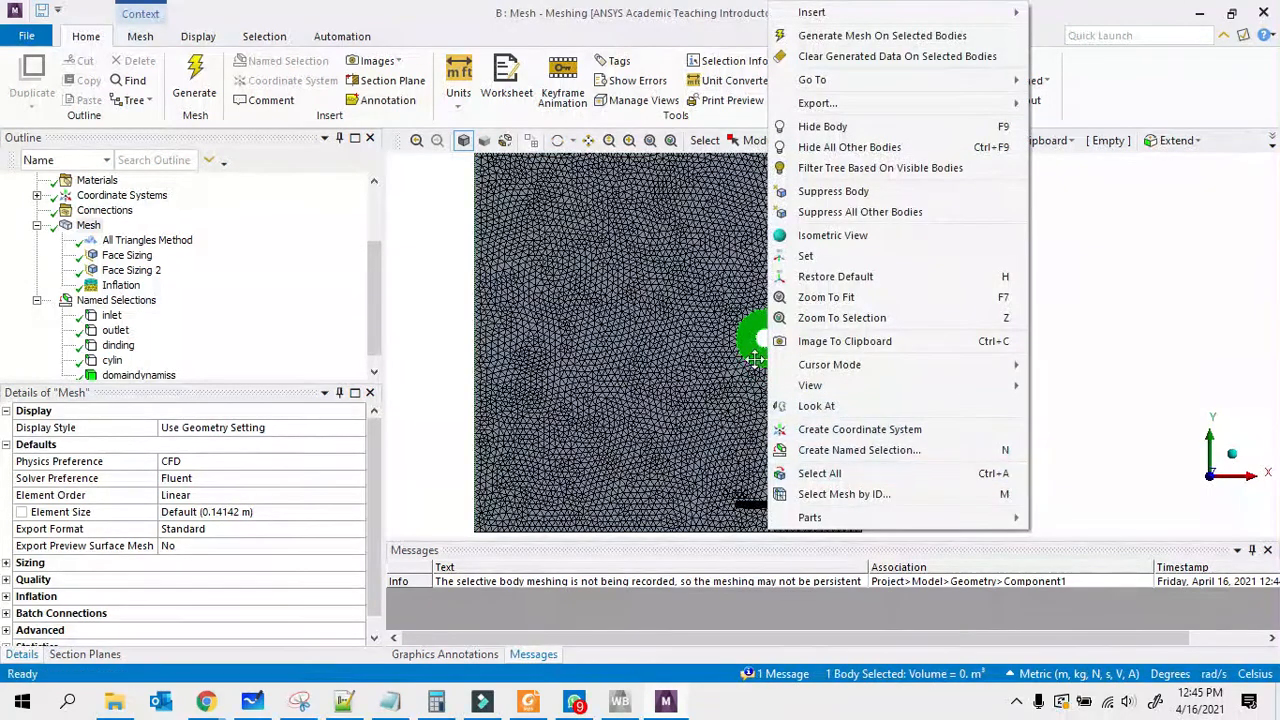
{"action": "left_click", "coordinate": [750, 352]}
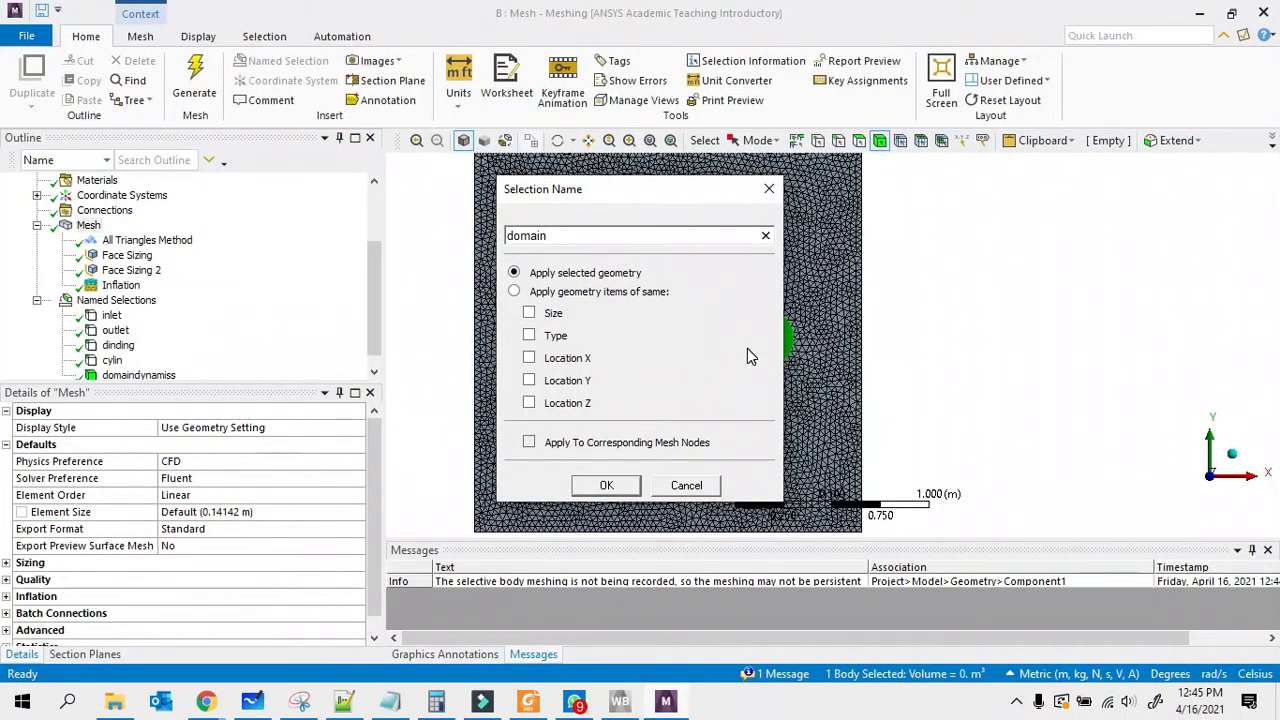
{"action": "type", "text": "domainstatiss"}
{"action": "left_click", "coordinate": [606, 487]}
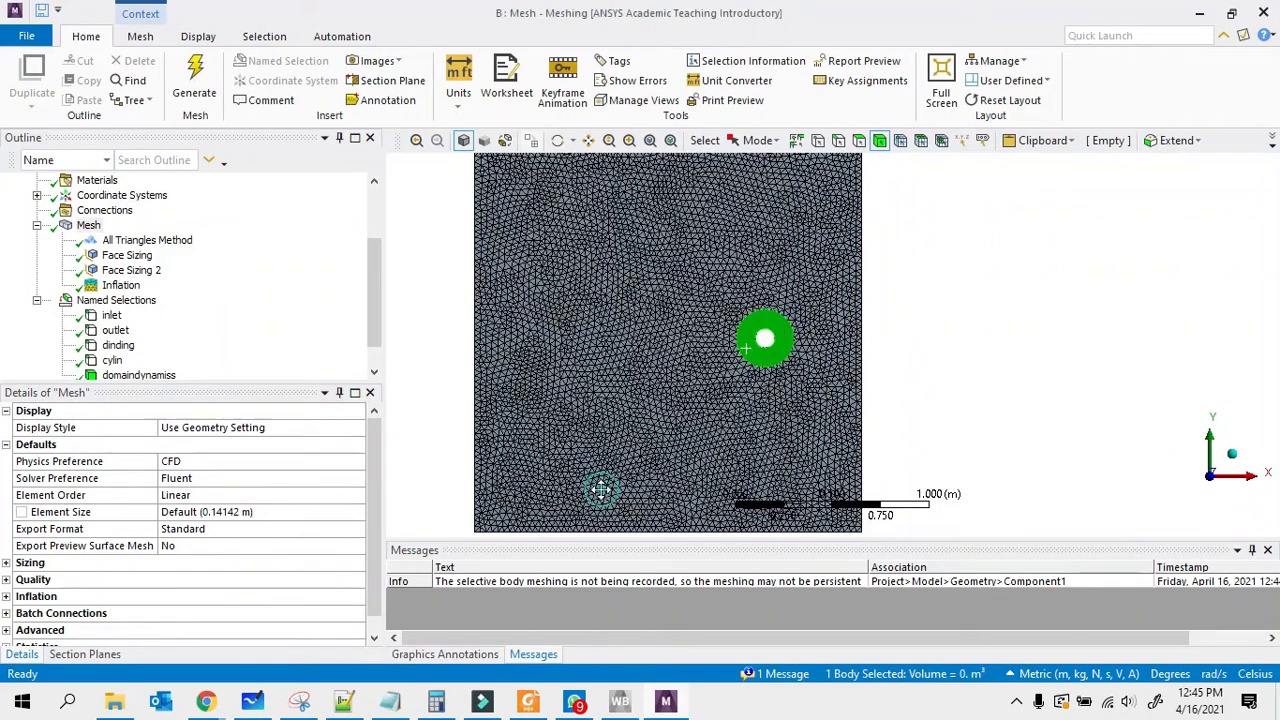
Step: Review which edges or bodies each named selection covers, including domainstatiss, inlet, outlet, dinding and cylin
{"action": "left_click", "coordinate": [140, 345]}
{"action": "left_click", "coordinate": [133, 361]}
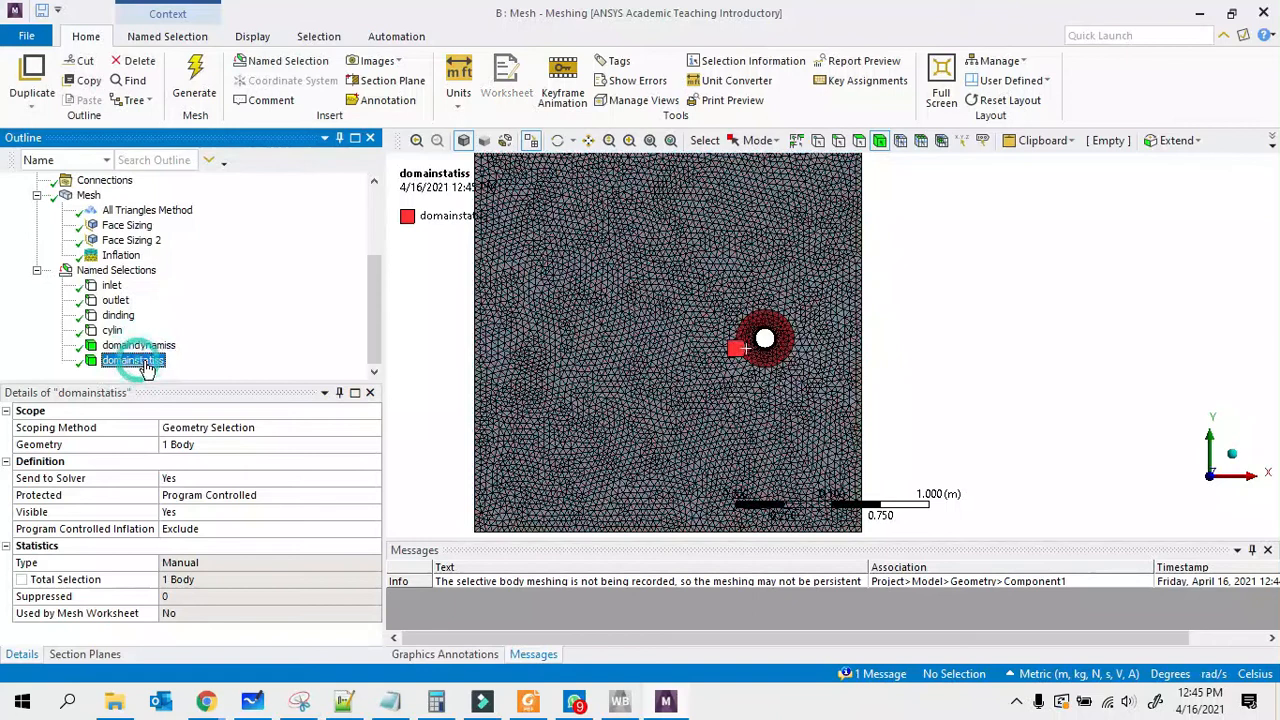
{"action": "left_click", "coordinate": [111, 285]}
{"action": "left_click", "coordinate": [115, 300]}
{"action": "left_click", "coordinate": [118, 315]}
{"action": "left_click", "coordinate": [113, 330]}
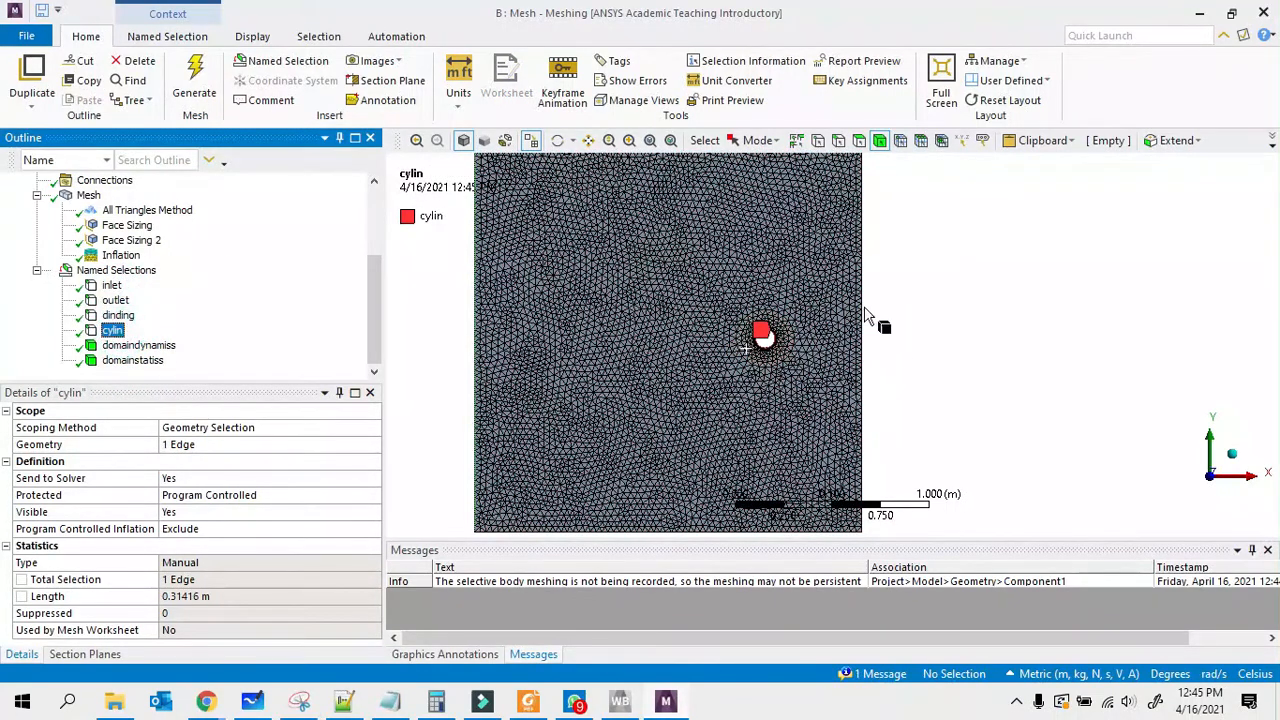
{"action": "left_click", "coordinate": [920, 375]}
{"action": "scroll", "coordinate": [140, 345], "scroll_direction": "up", "scroll_amount": 2}
{"action": "scroll", "coordinate": [140, 345], "scroll_direction": "down", "scroll_amount": 2}
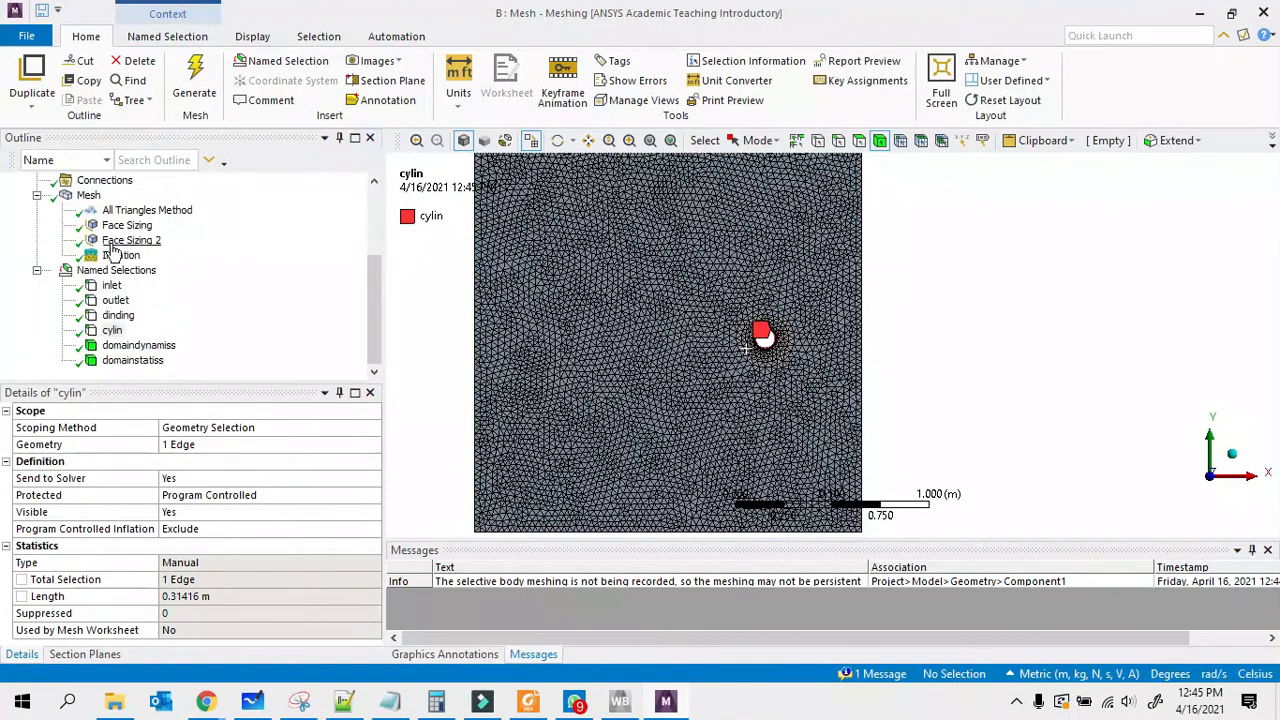
{"action": "left_click", "coordinate": [110, 270]}
{"action": "right_click", "coordinate": [104, 271]}
{"action": "right_click", "coordinate": [90, 195]}
{"action": "key", "text": "Escape"}
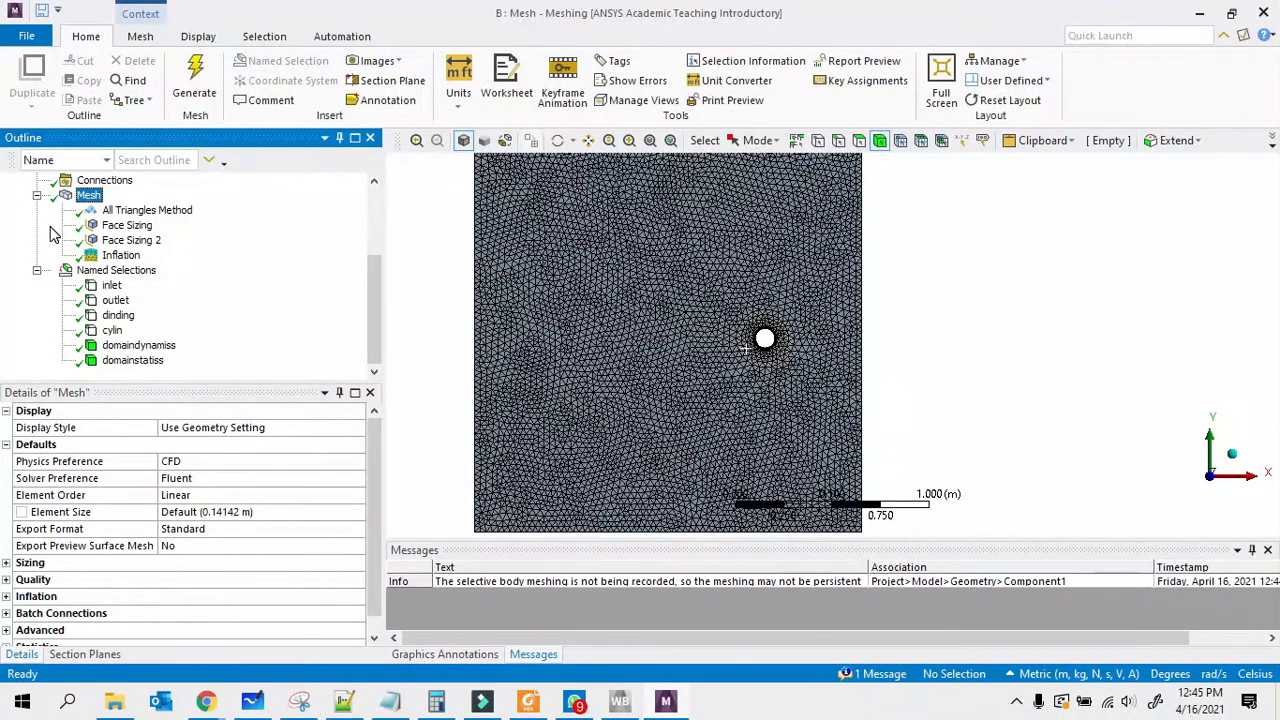
Step: Export the mesh as a FLUENT input file named "dm" into the baru folder inside 21_dynamicMesh
{"action": "left_click", "coordinate": [30, 38]}
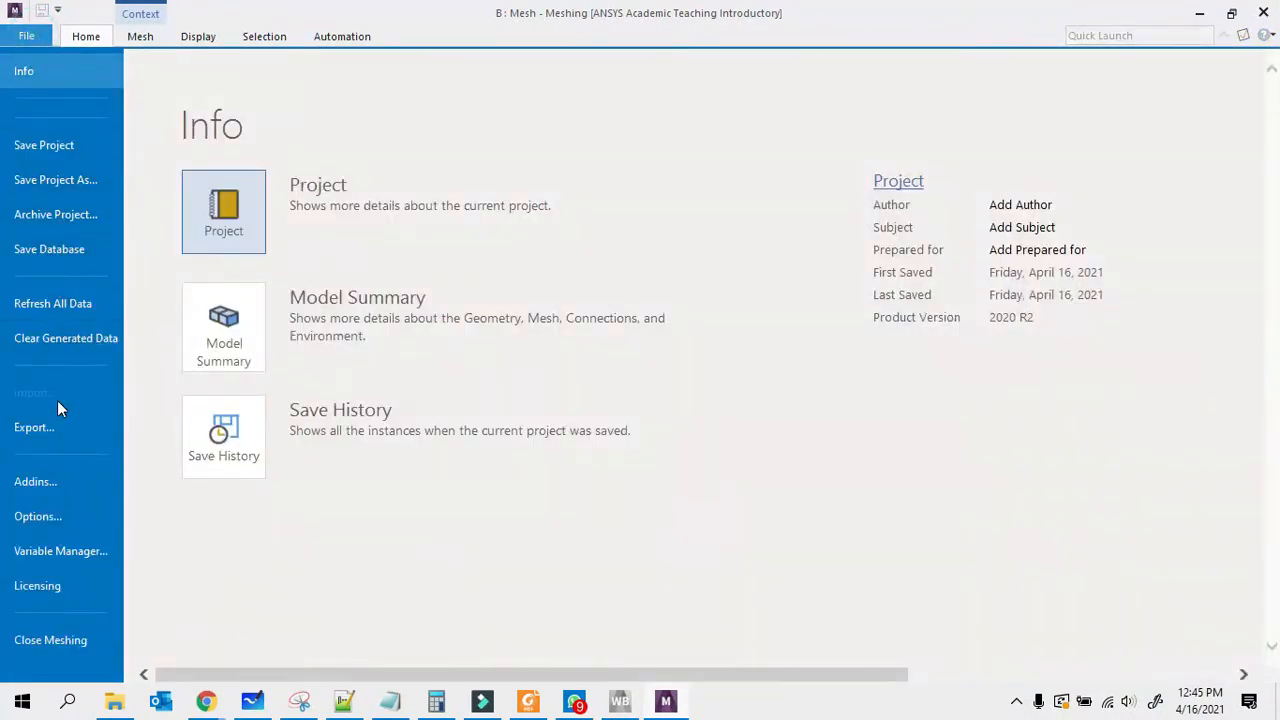
{"action": "left_click", "coordinate": [36, 428]}
{"action": "left_click", "coordinate": [289, 304]}
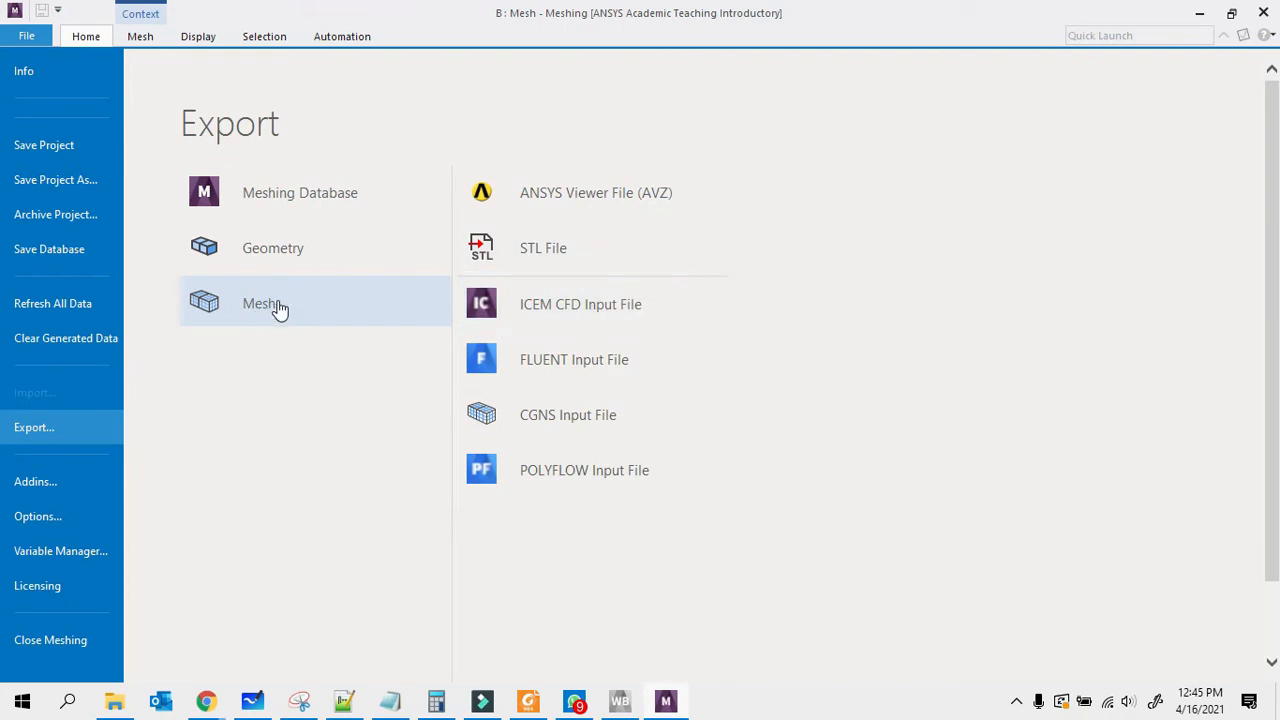
{"action": "left_click", "coordinate": [617, 365]}
{"action": "left_click", "coordinate": [788, 300]}
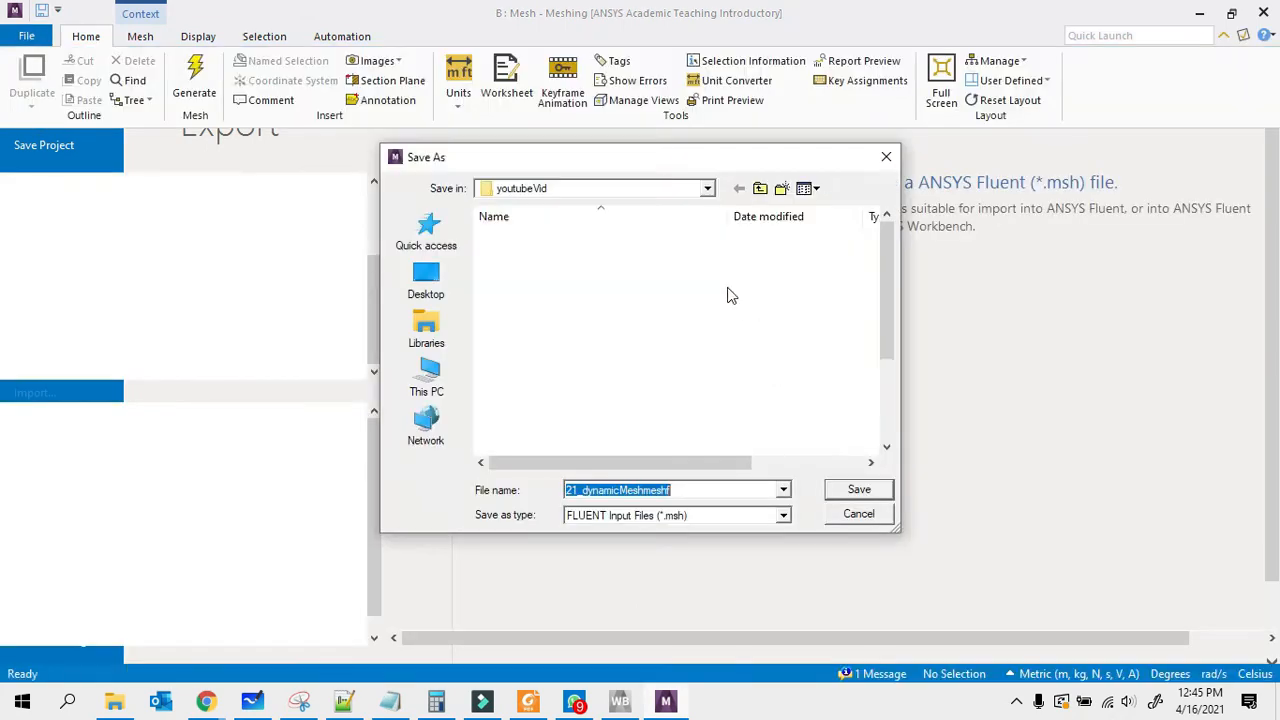
{"action": "scroll", "coordinate": [593, 331], "scroll_direction": "down", "scroll_amount": 2}
{"action": "scroll", "coordinate": [593, 331], "scroll_direction": "down", "scroll_amount": 1}
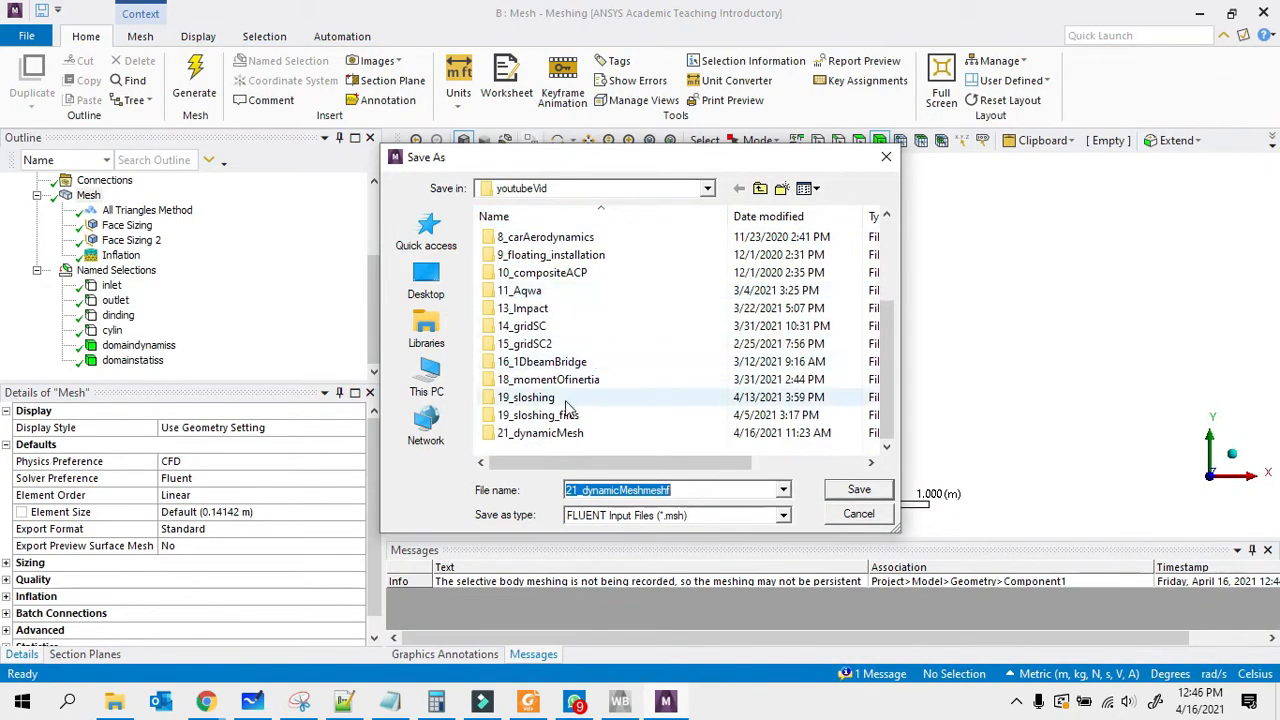
{"action": "double_click", "coordinate": [540, 433]}
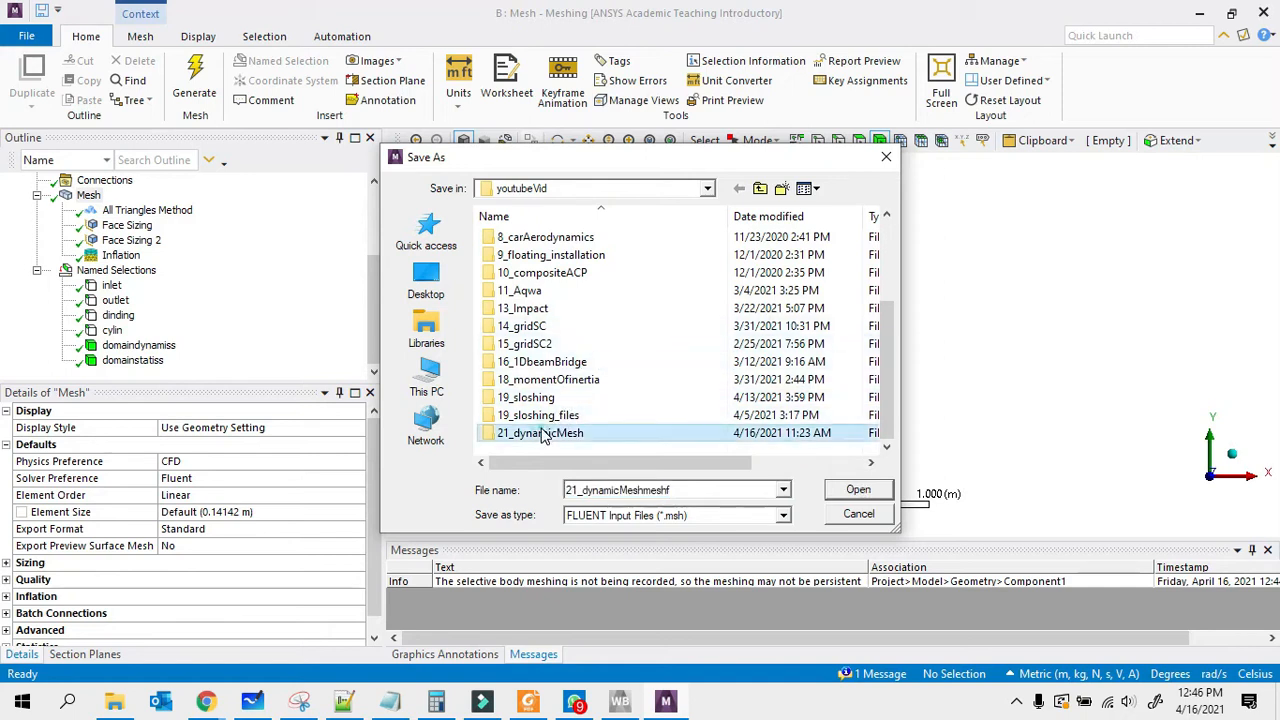
{"action": "double_click", "coordinate": [510, 237]}
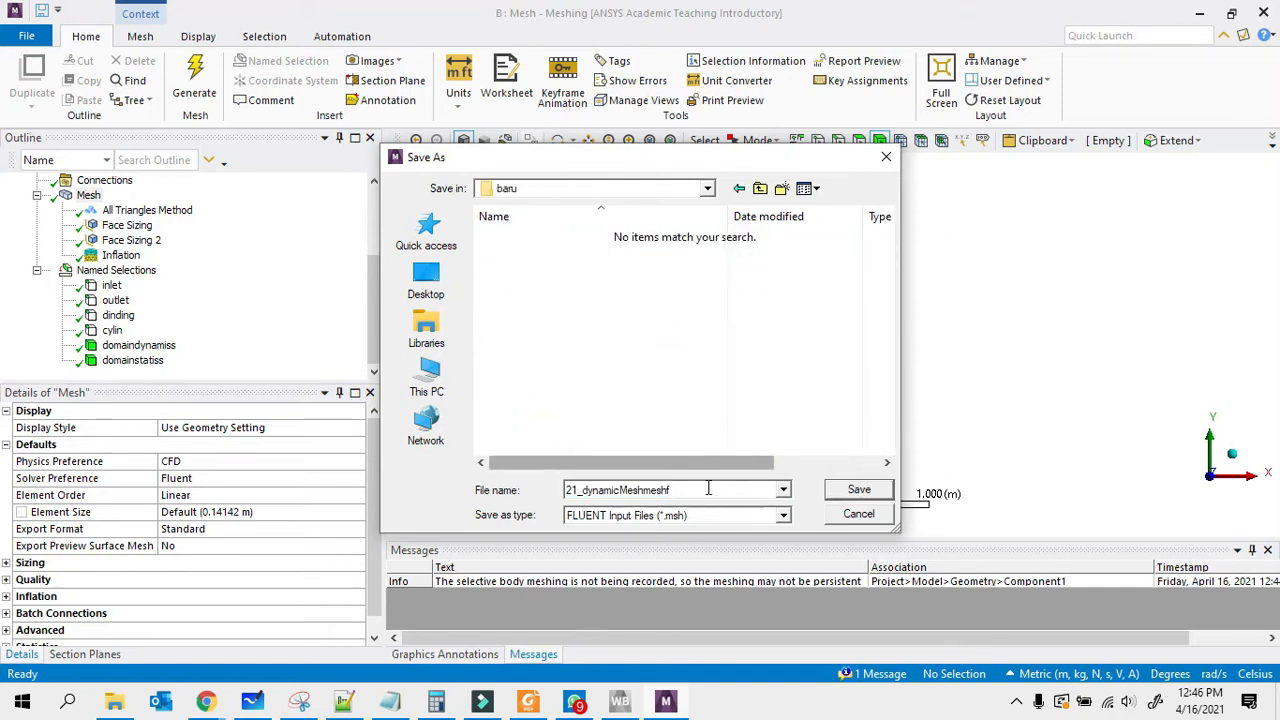
{"action": "type", "text": "dm"}
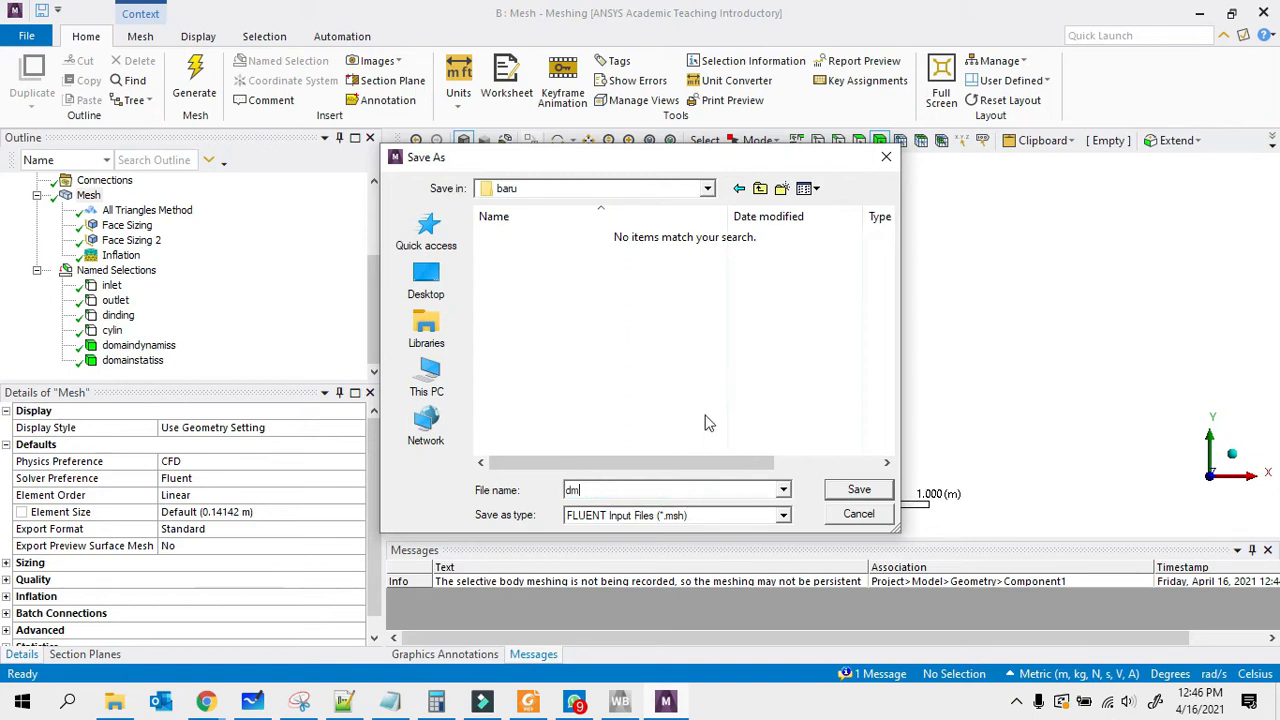
{"action": "left_click", "coordinate": [857, 489]}
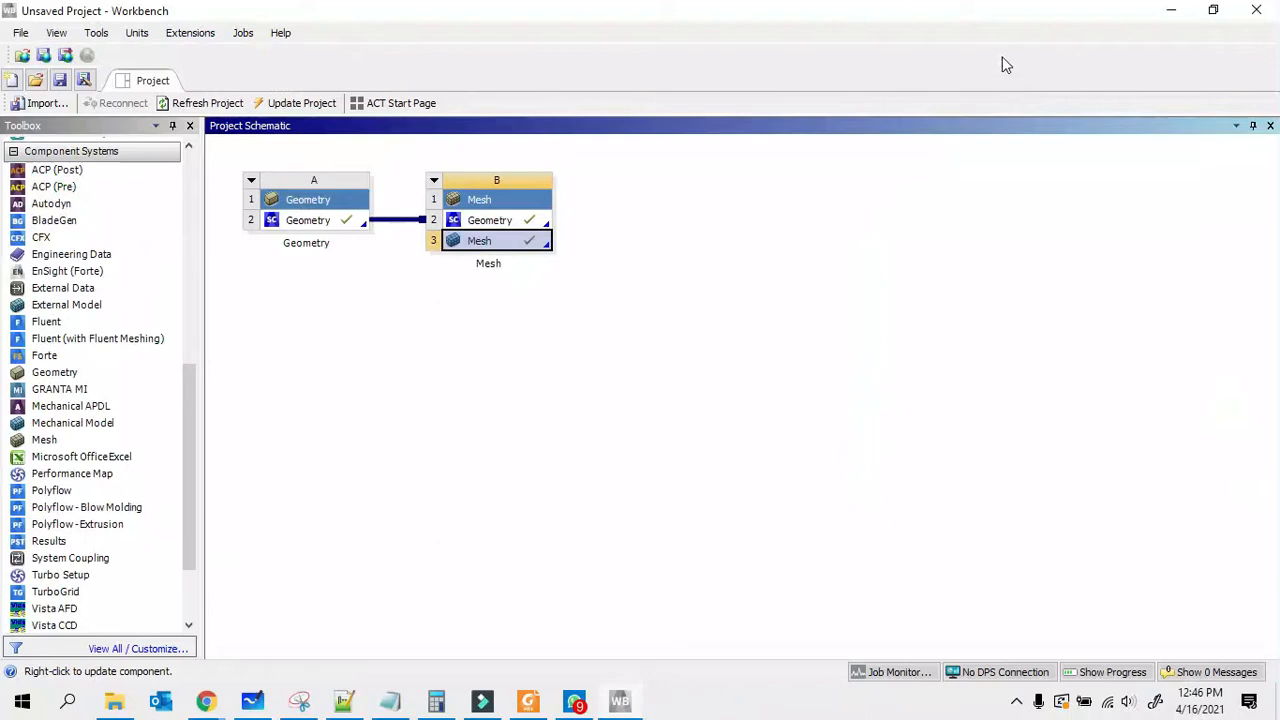
{"action": "left_click", "coordinate": [597, 320]}
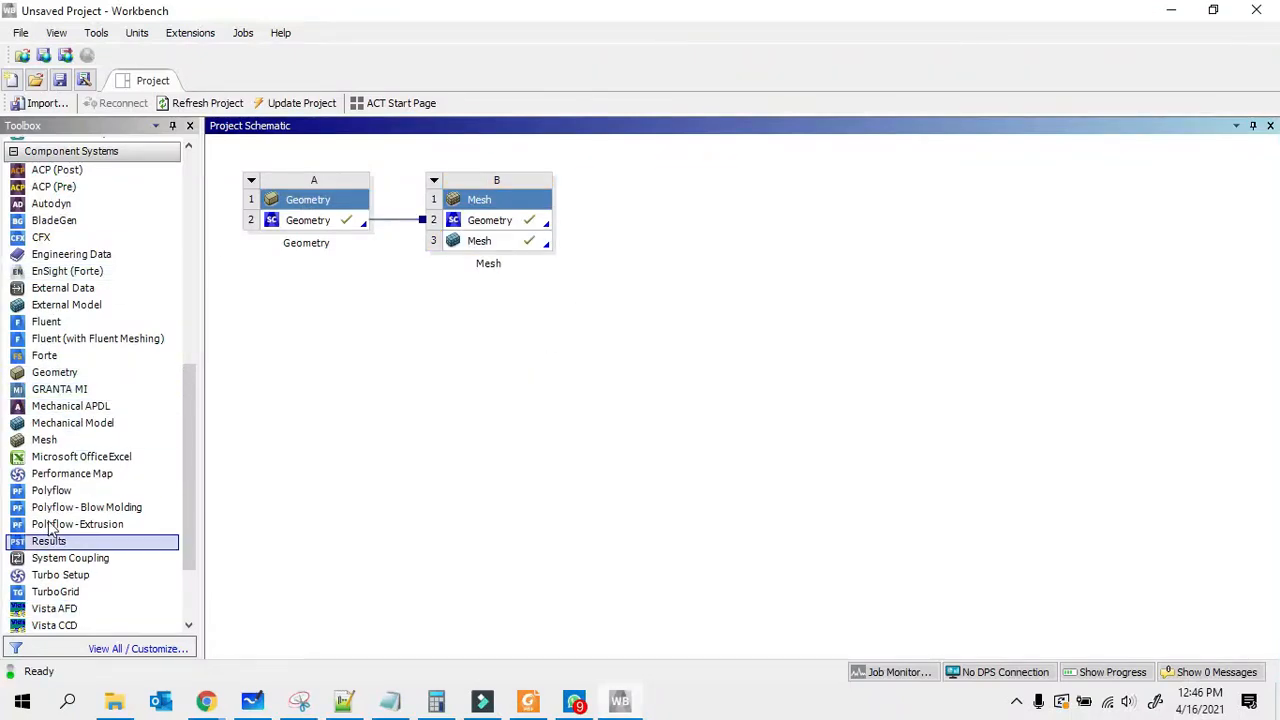
{"action": "left_click_drag", "start_coordinate": [47, 322], "coordinate": [112, 320]}
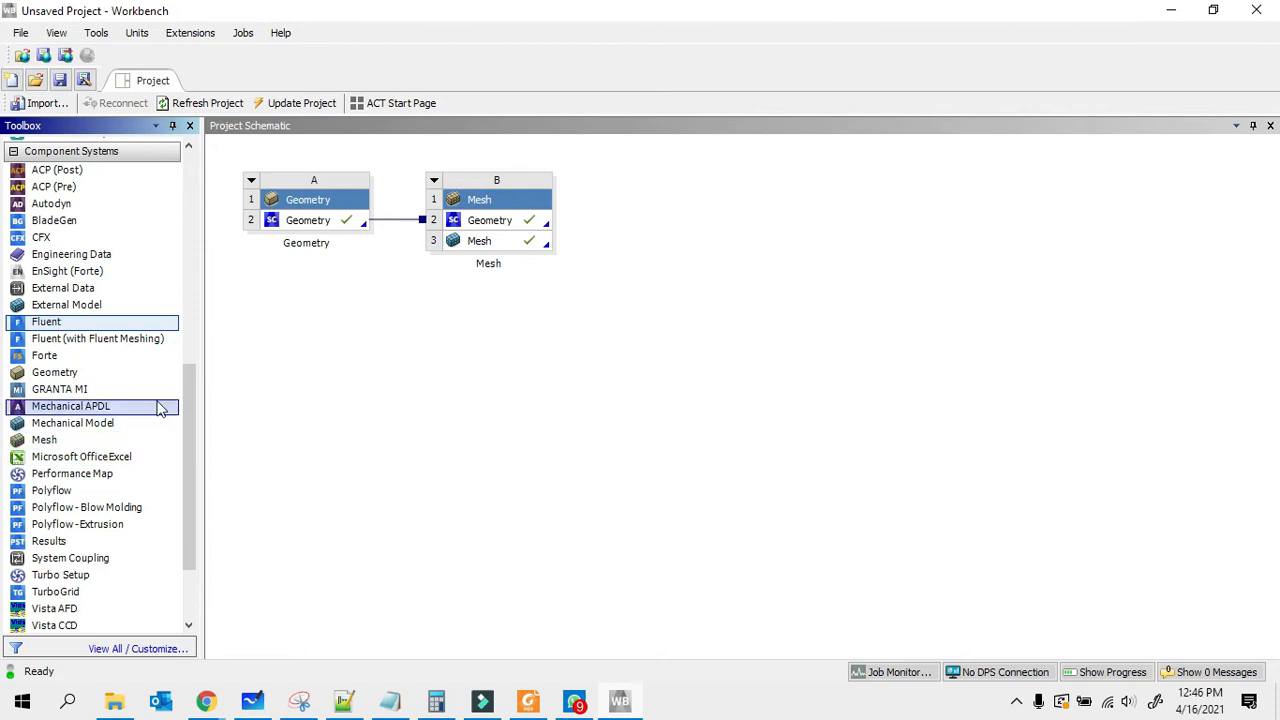
{"action": "left_click", "coordinate": [553, 364]}
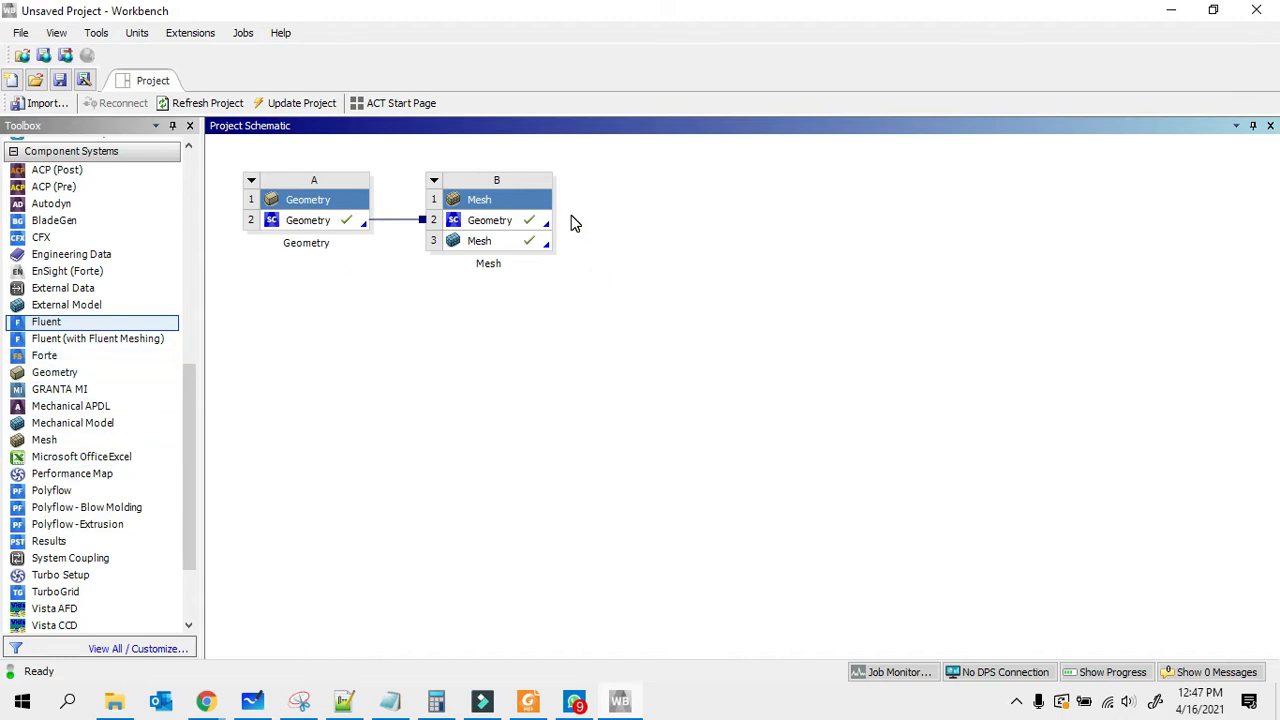
Step: Search Windows for "cross" and open the x86_x64 Cross Tools Command Prompt for VS 2019, moving its window clear of the screen's corner
{"action": "left_click", "coordinate": [65, 705]}
{"action": "left_click", "coordinate": [137, 663]}
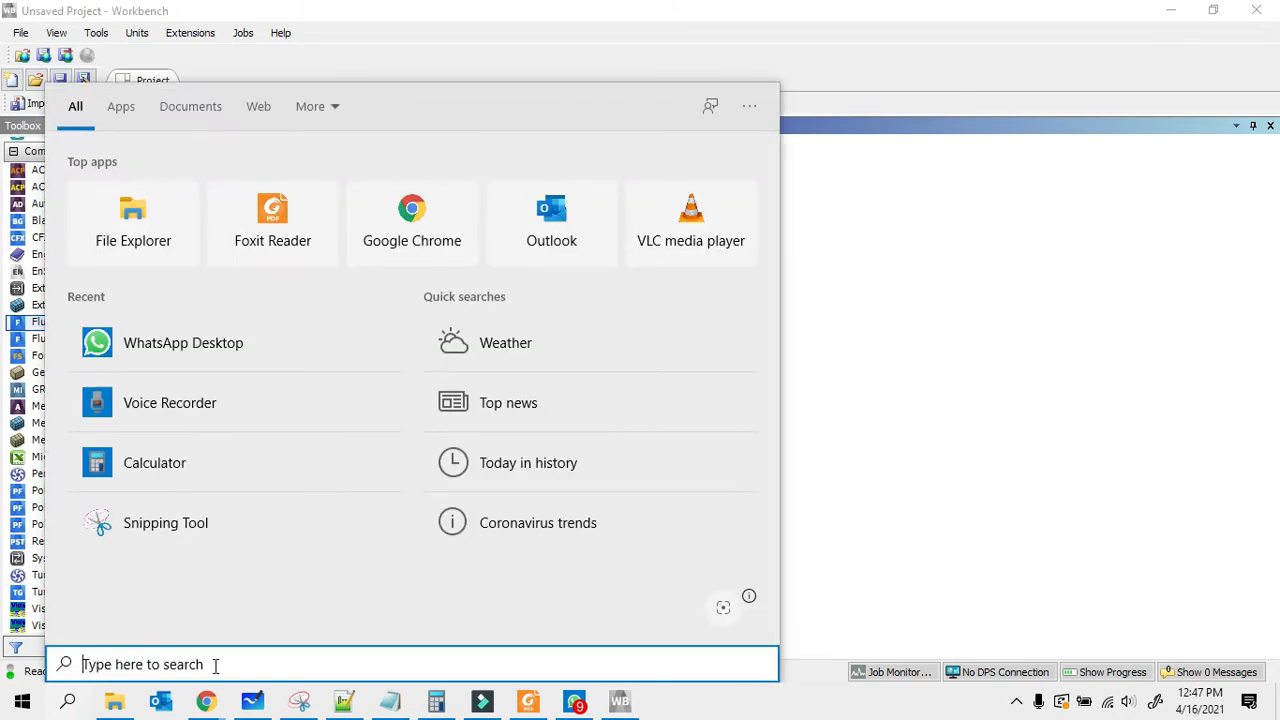
{"action": "type", "text": "cross"}
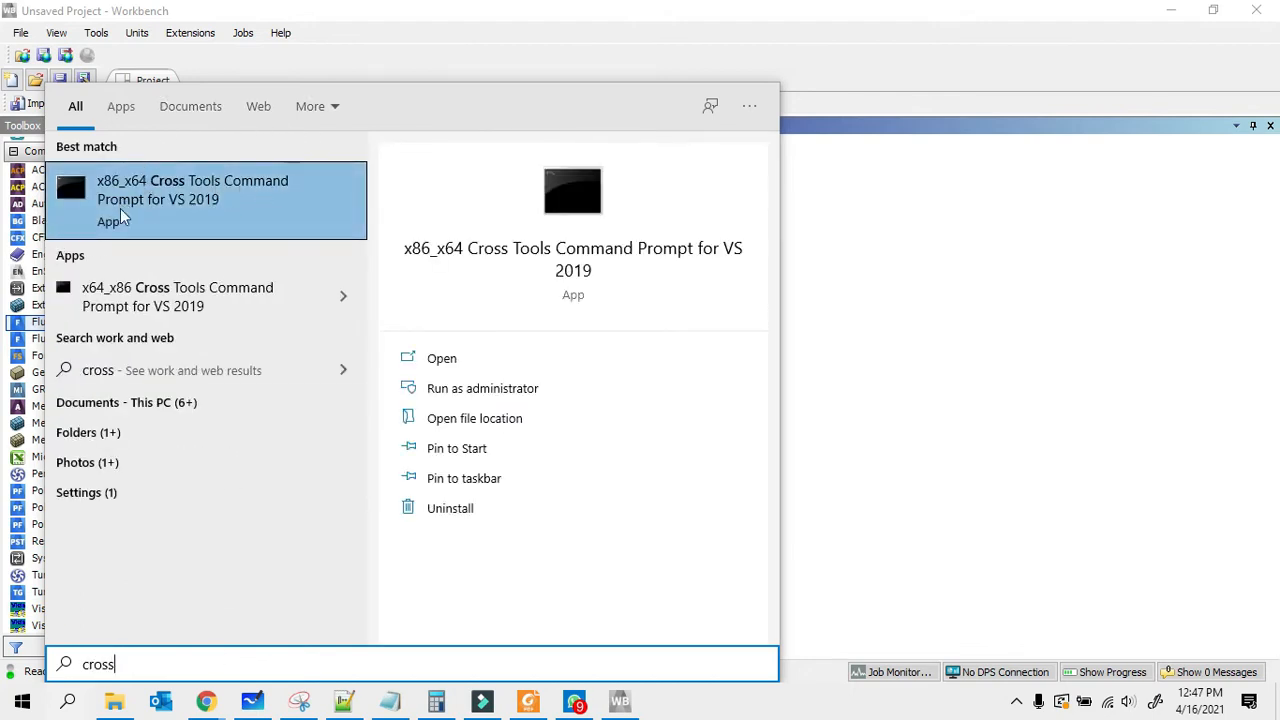
{"action": "left_click", "coordinate": [184, 197]}
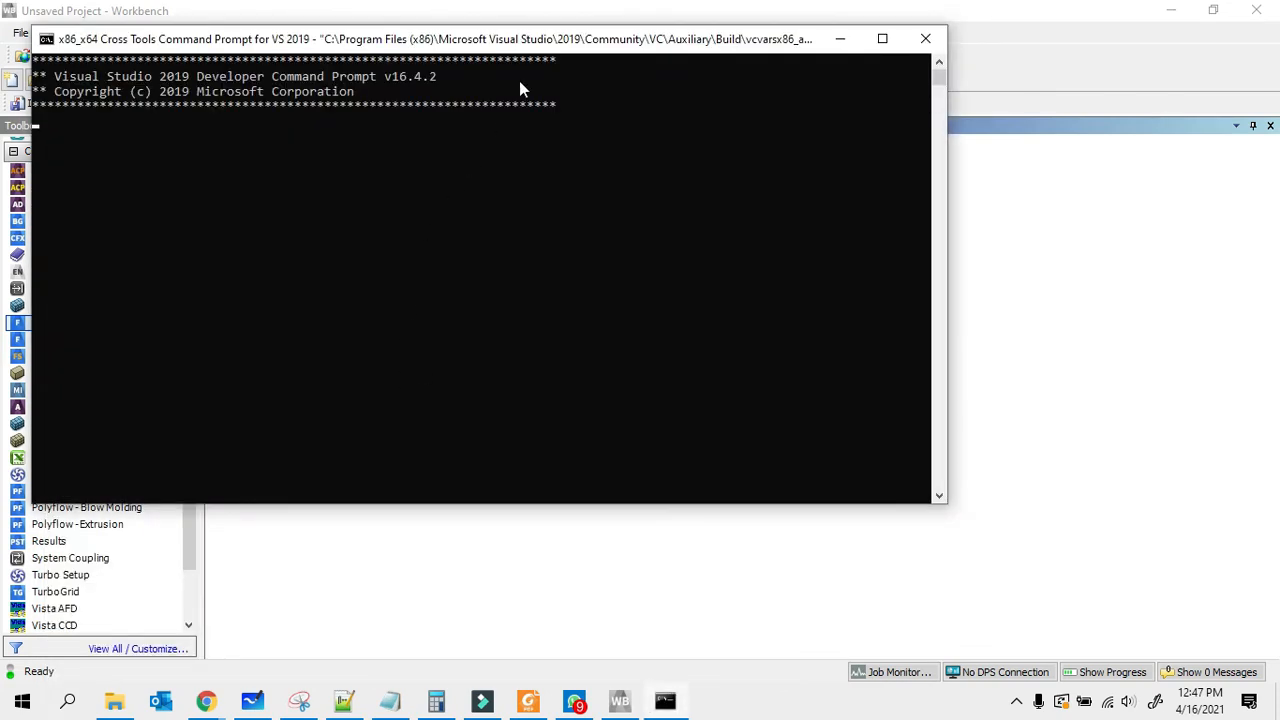
{"action": "left_click_drag", "start_coordinate": [443, 42], "coordinate": [660, 75]}
{"action": "left_click", "coordinate": [462, 232]}
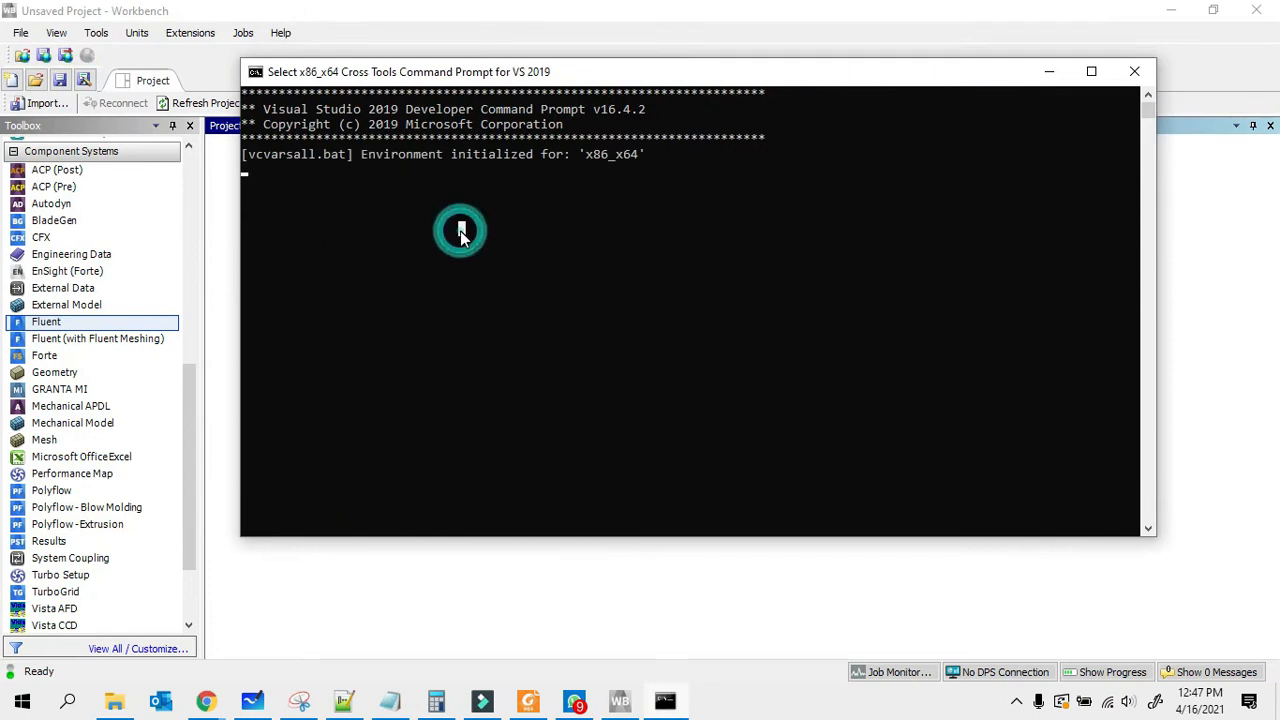
{"action": "key", "text": "Return"}
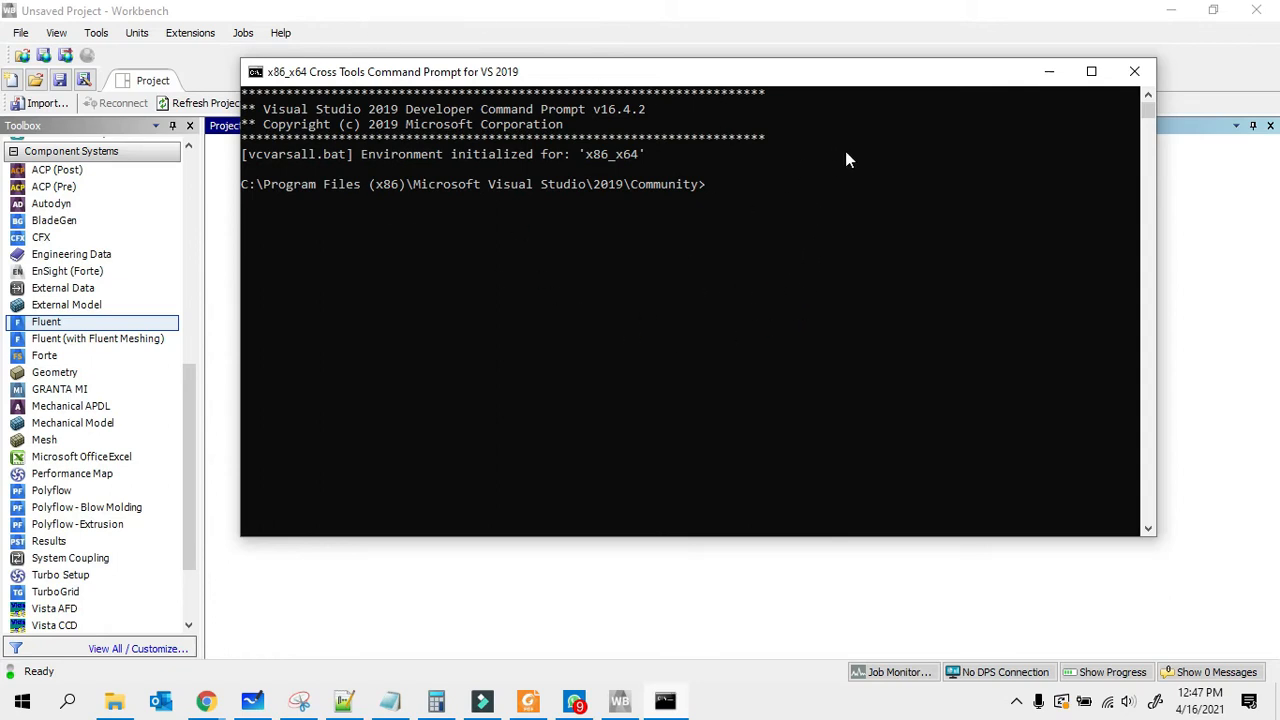
Step: Move up four directory levels with "cd .." from the Visual Studio Community folder to the C:\ root
{"action": "type", "text": "cd .."}
{"action": "key", "text": "Return"}
{"action": "type", "text": "cd"}
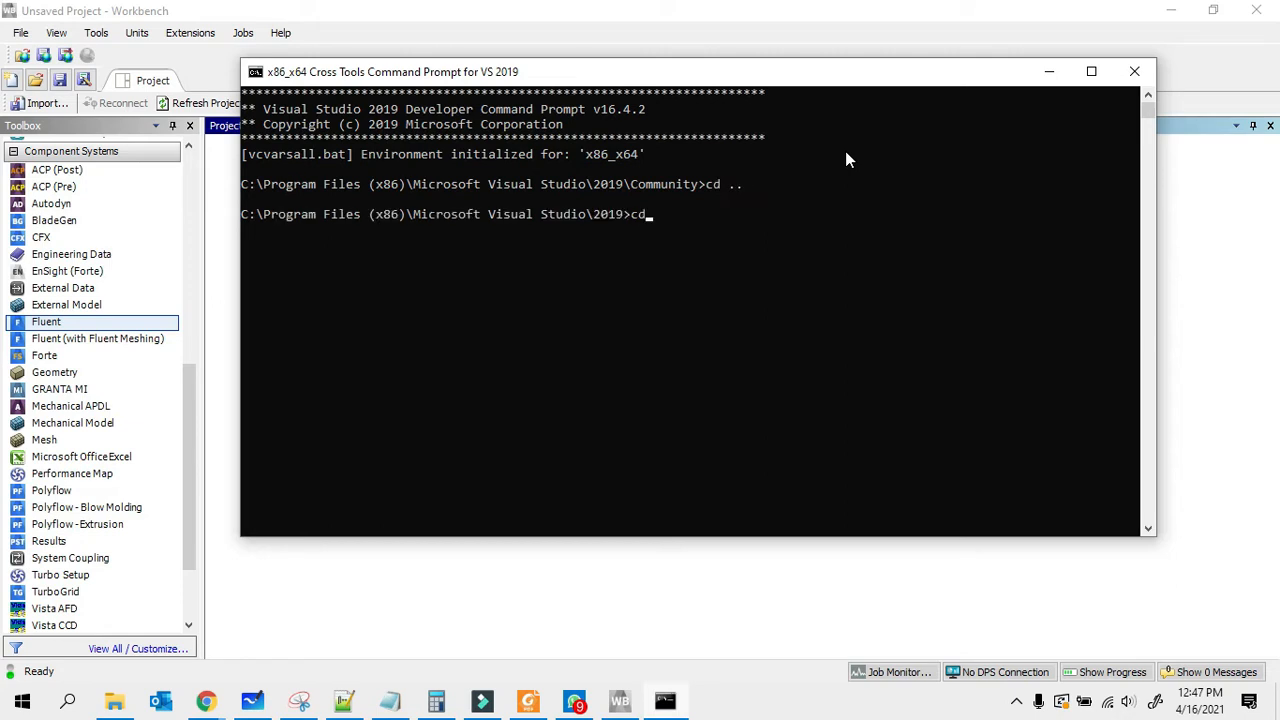
{"action": "type", "text": " .."}
{"action": "key", "text": "Return"}
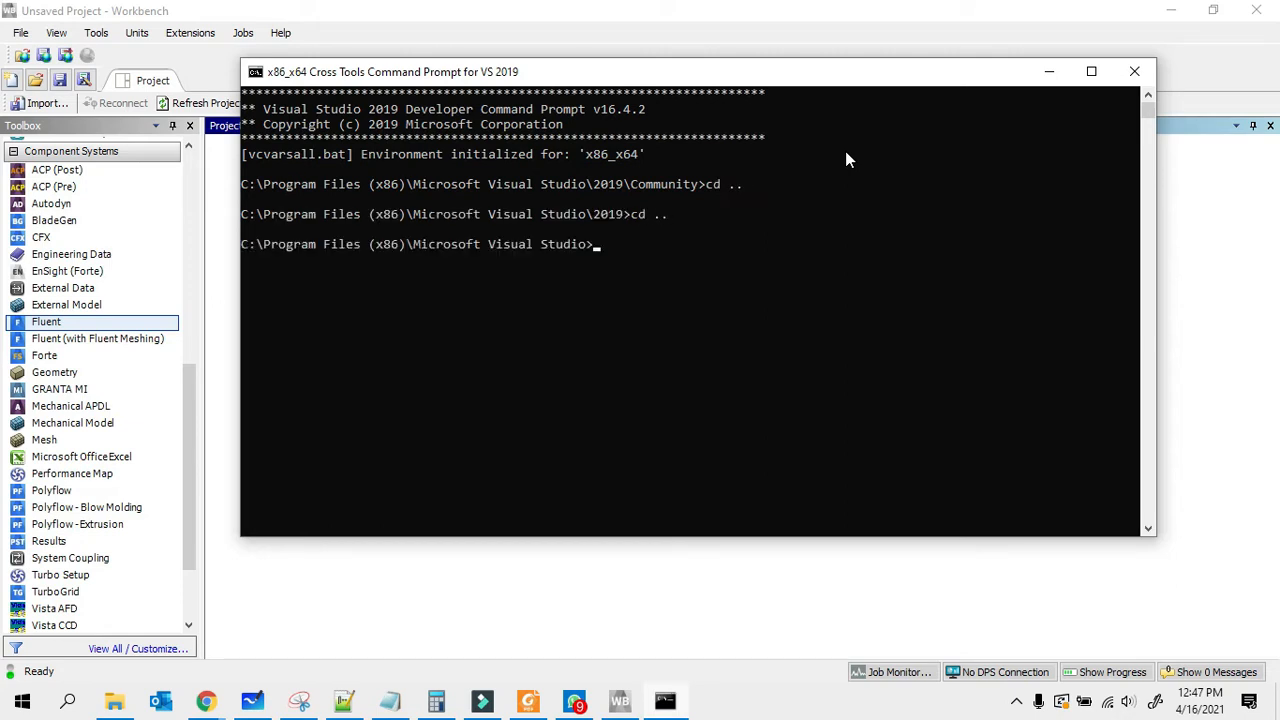
{"action": "type", "text": "cd .."}
{"action": "key", "text": "Return"}
{"action": "type", "text": "cd .."}
{"action": "key", "text": "Return"}
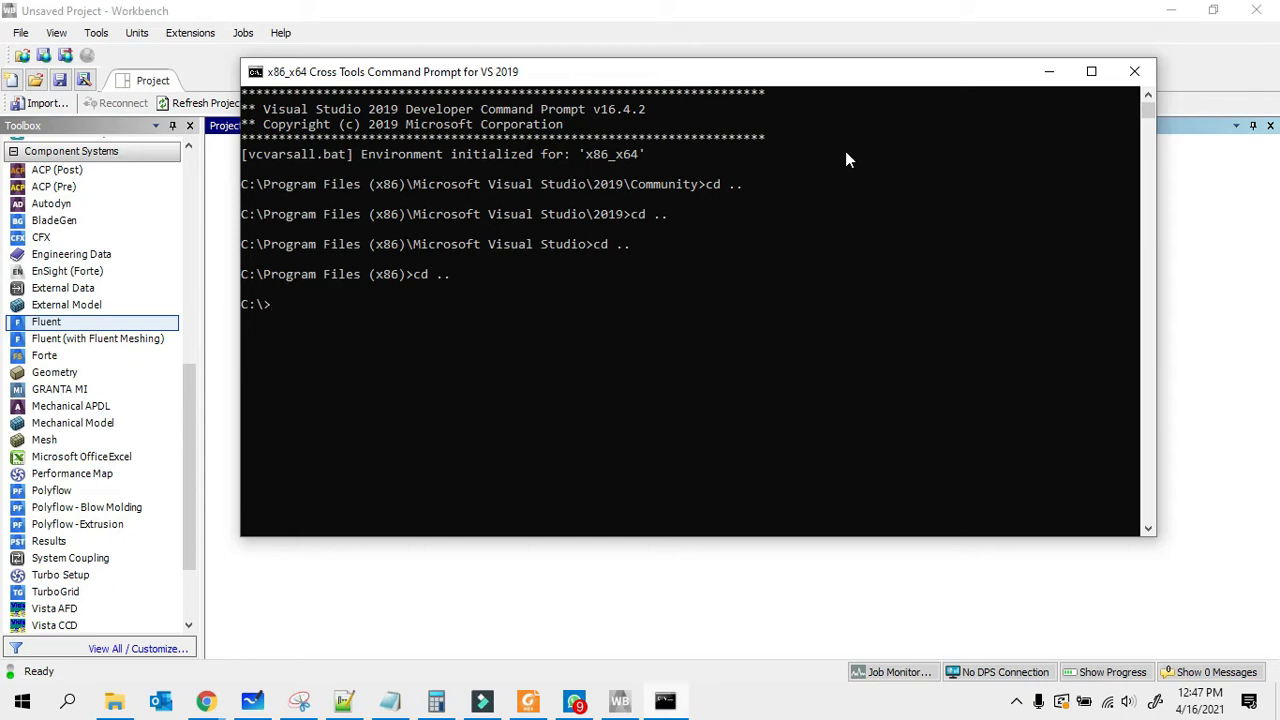
Step: Change the directory to "Program Files\ANSYS Inc" and list its contents with dir
{"action": "type", "text": "cd \"P"}
{"action": "key", "text": "Tab"}
{"action": "key", "text": "Tab"}
{"action": "type", "text": "\\an"}
{"action": "key", "text": "Tab"}
{"action": "key", "text": "Tab"}
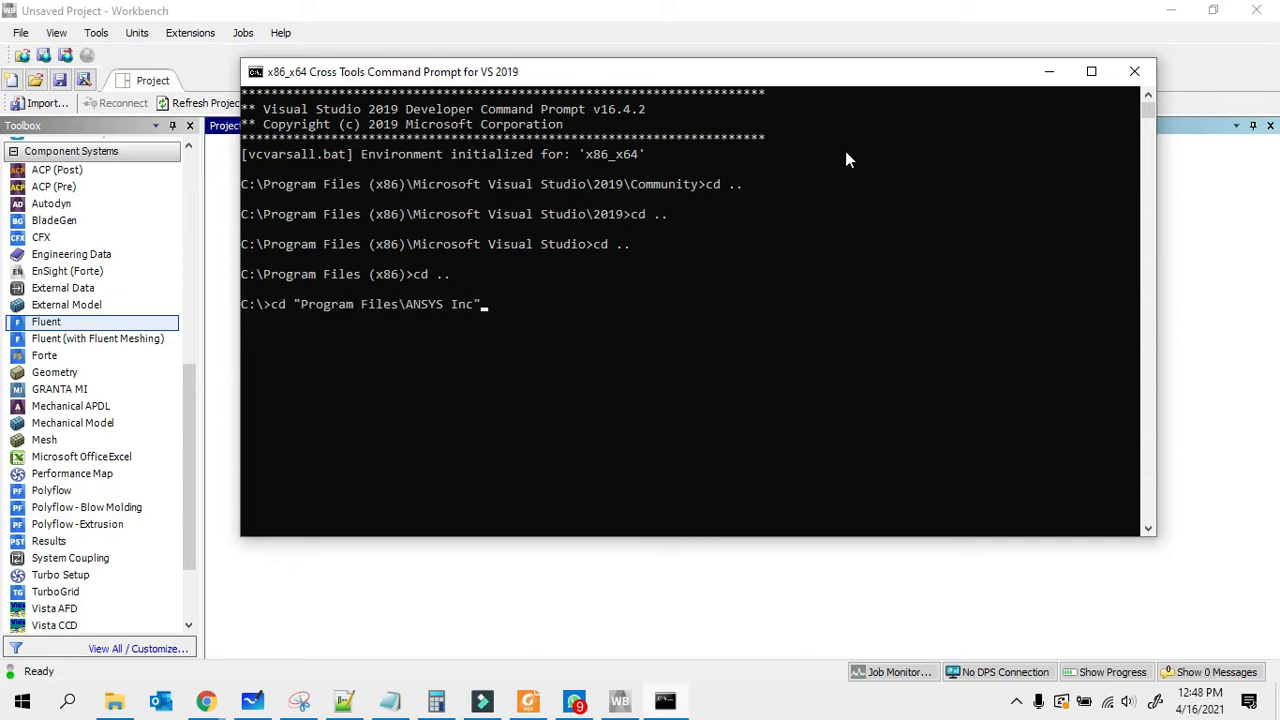
{"action": "type", "text": "\\"}
{"action": "key", "text": "Return"}
{"action": "type", "text": "dir"}
{"action": "key", "text": "Return"}
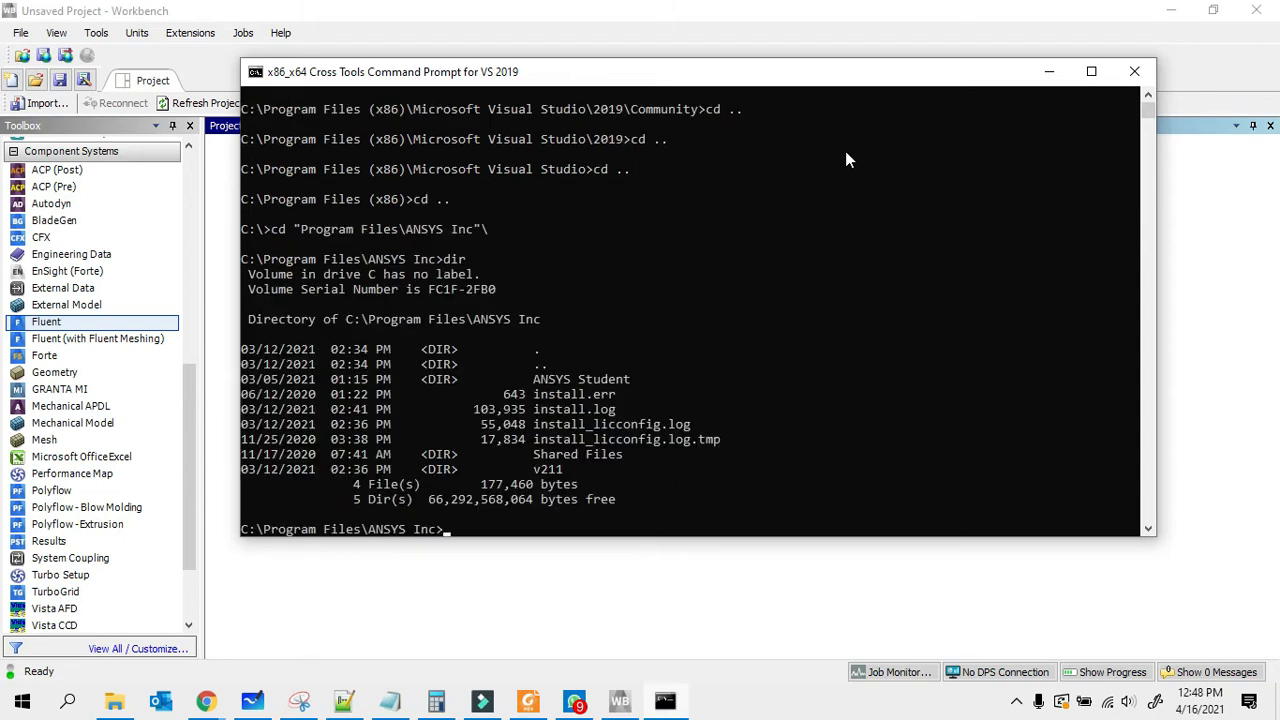
Step: Change into the "ANSYS Student" folder and its v202 subfolder, listing the contents of each with dir
{"action": "type", "text": "cd A"}
{"action": "key", "text": "Tab"}
{"action": "key", "text": "Return"}
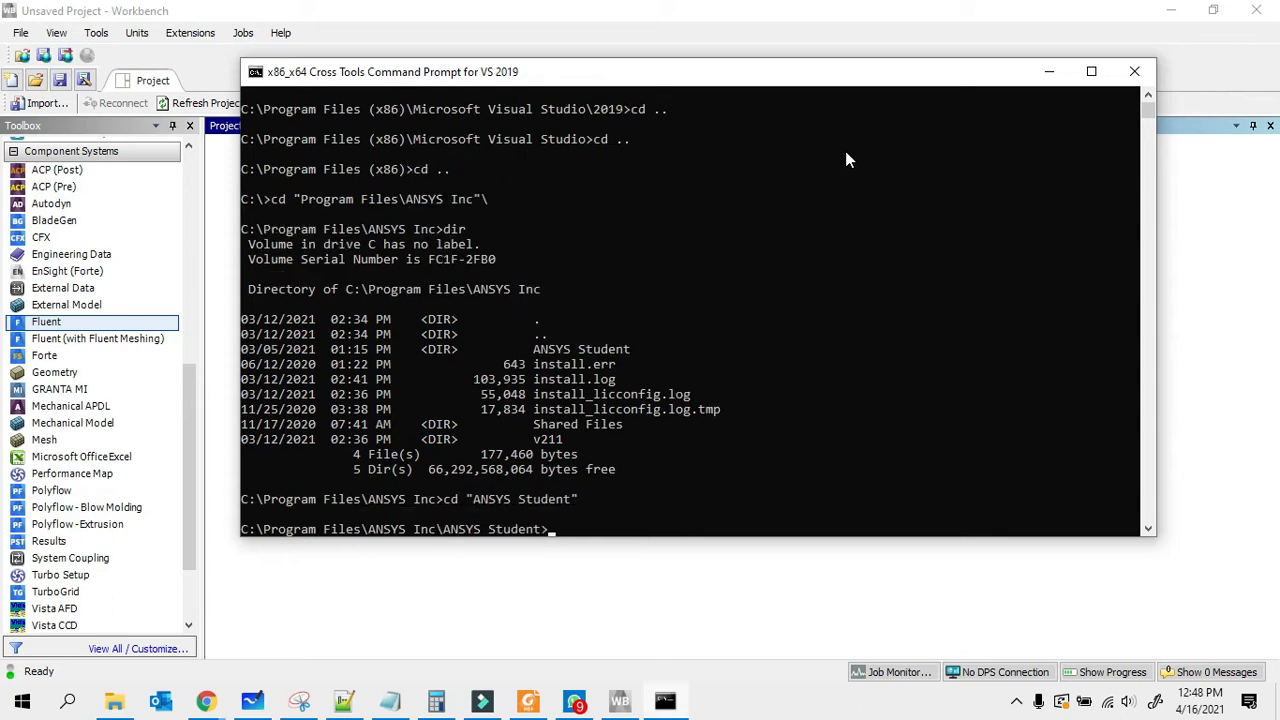
{"action": "type", "text": "dir"}
{"action": "key", "text": "Return"}
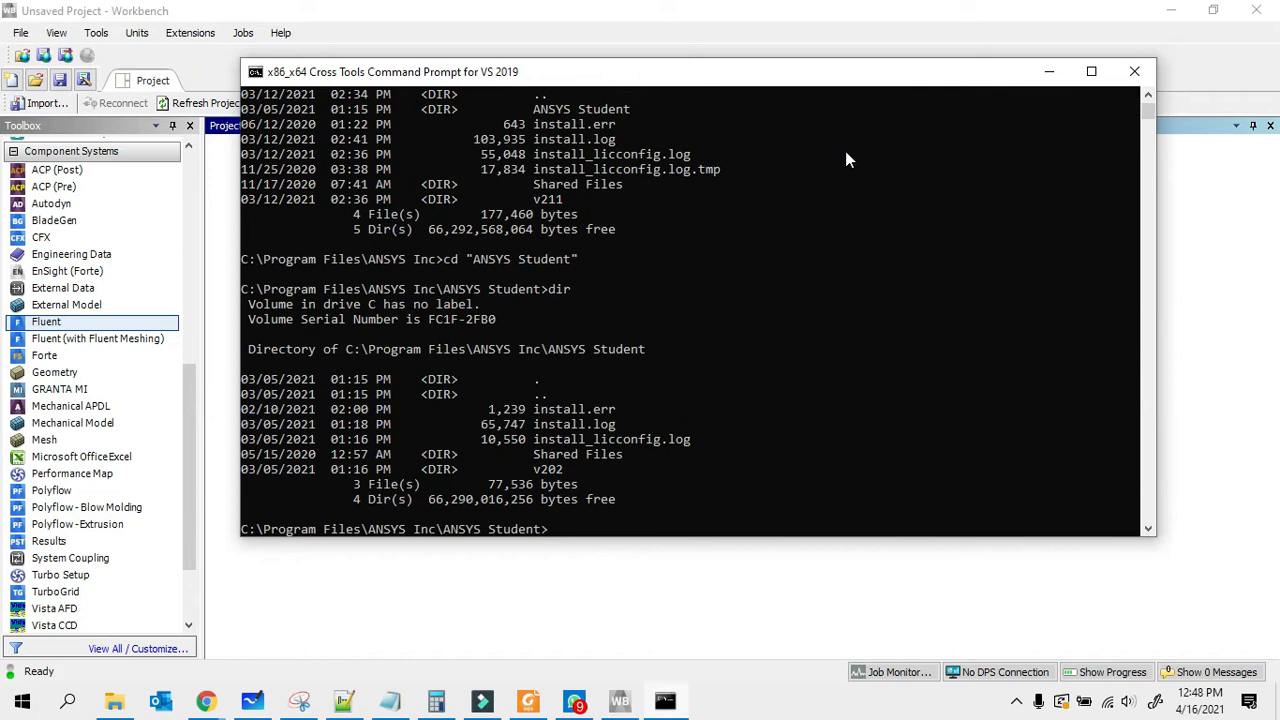
{"action": "type", "text": "cd v202"}
{"action": "key", "text": "Return"}
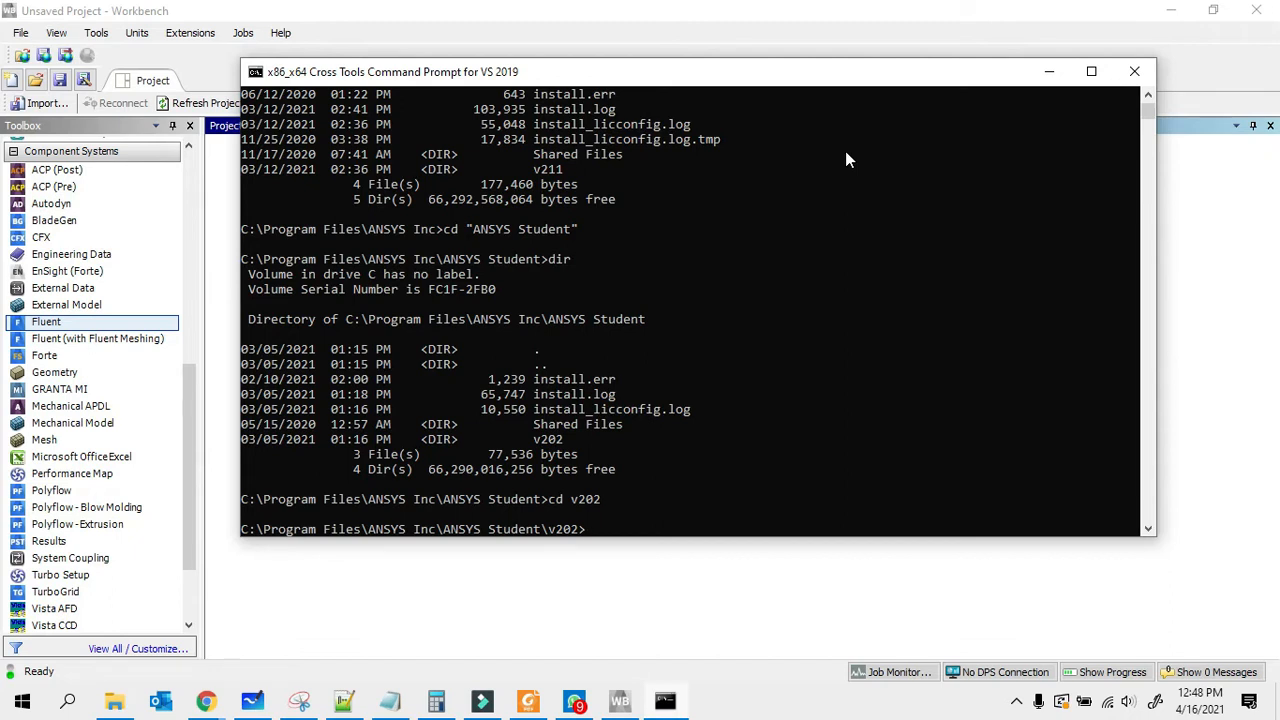
{"action": "type", "text": "dir"}
{"action": "key", "text": "Return"}
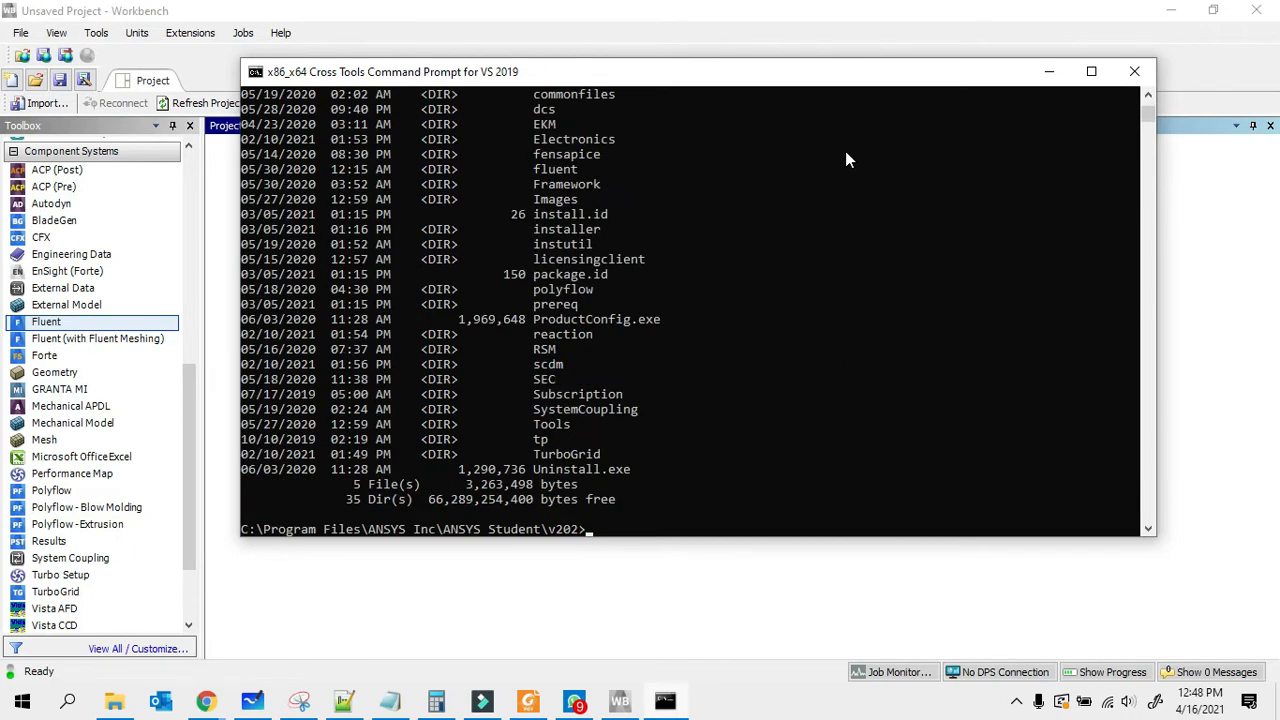
Step: Change into the fluent folder and its ntbin subfolder, listing the contents of each with dir
{"action": "type", "text": "cd fluen"}
{"action": "type", "text": "t"}
{"action": "key", "text": "Return"}
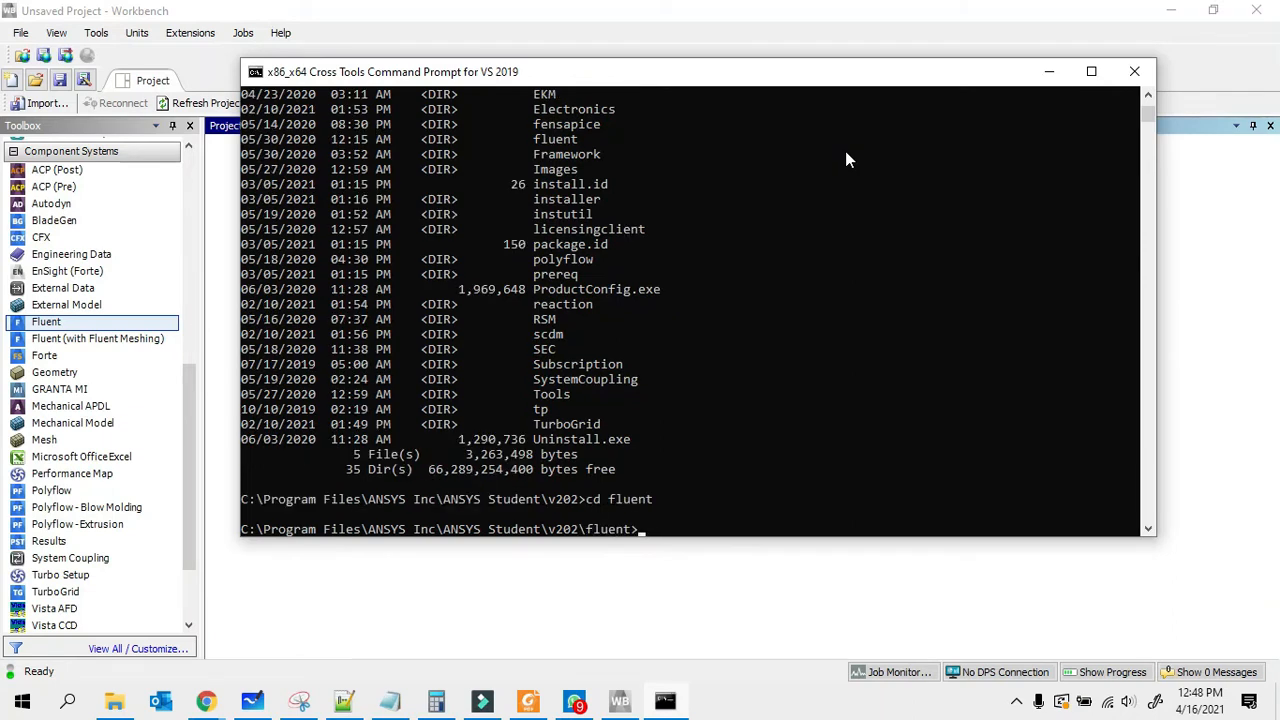
{"action": "type", "text": "dir"}
{"action": "key", "text": "Return"}
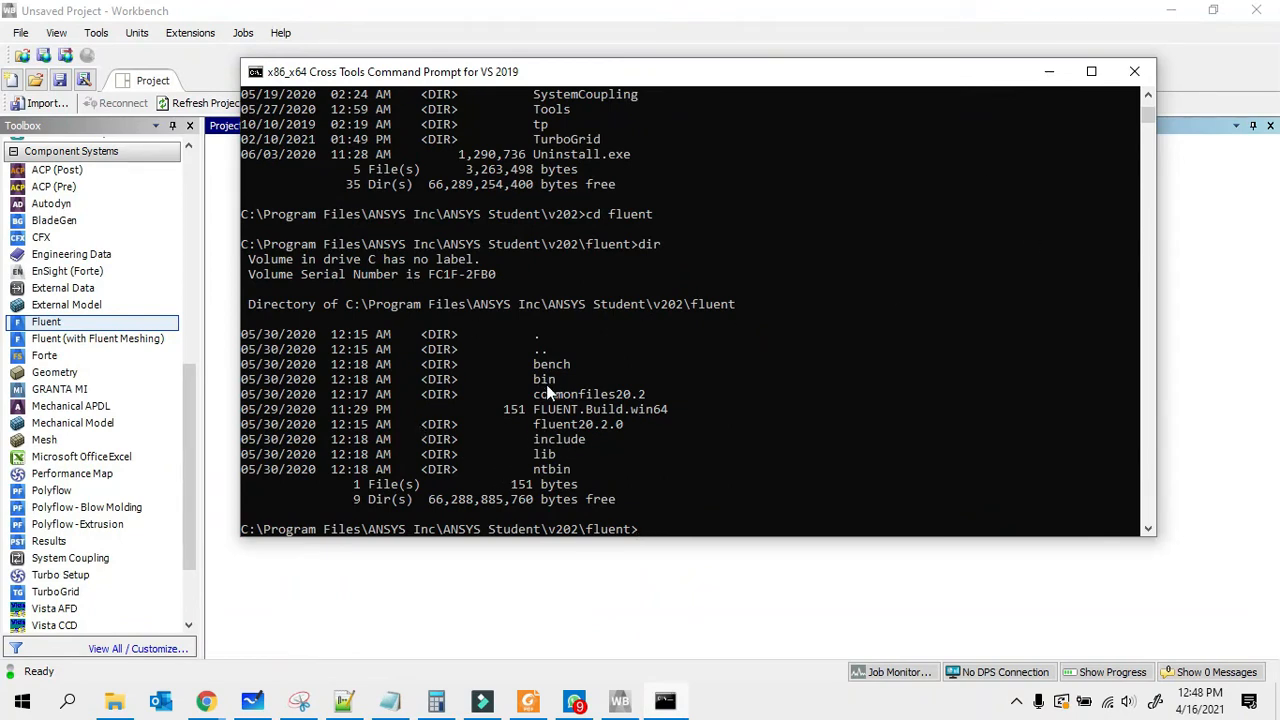
{"action": "type", "text": "cd ntbin"}
{"action": "key", "text": "Return"}
{"action": "type", "text": "dir"}
{"action": "key", "text": "Return"}
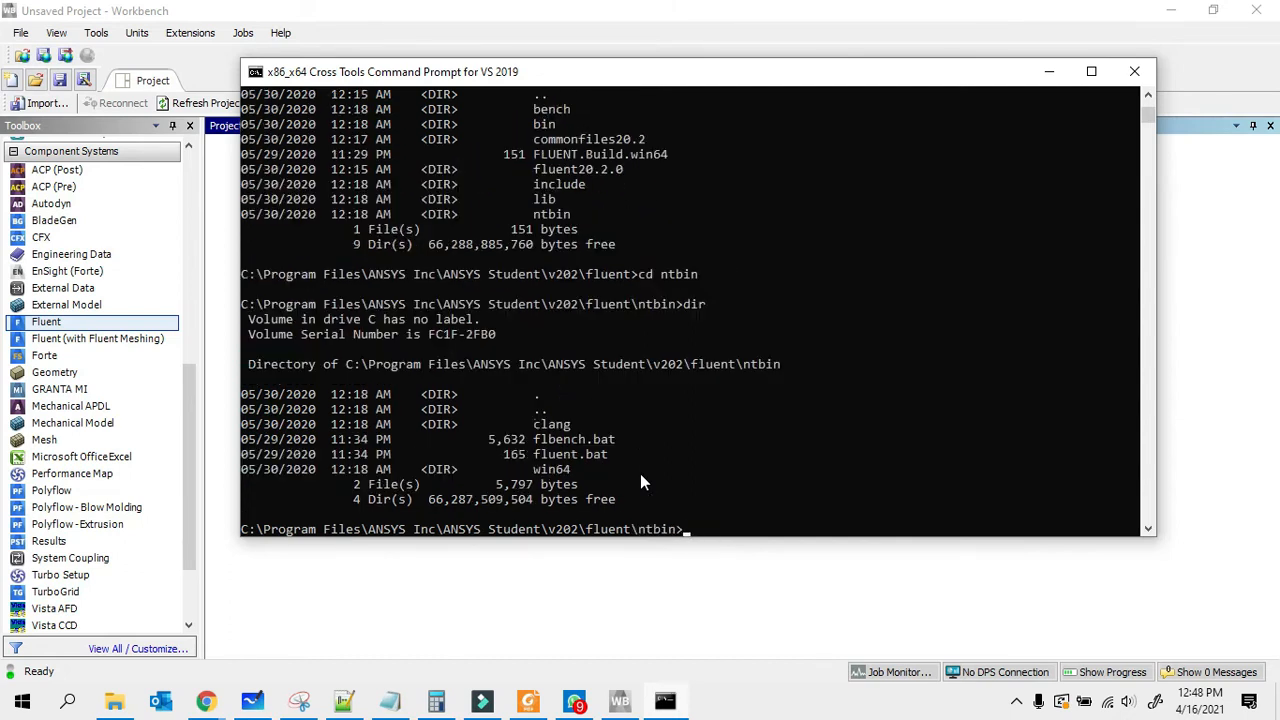
Step: Change into the win64 folder, list its files with dir and locate fluent.exe in the listing
{"action": "type", "text": "cd win64"}
{"action": "key", "text": "Return"}
{"action": "type", "text": "dir"}
{"action": "key", "text": "Return"}
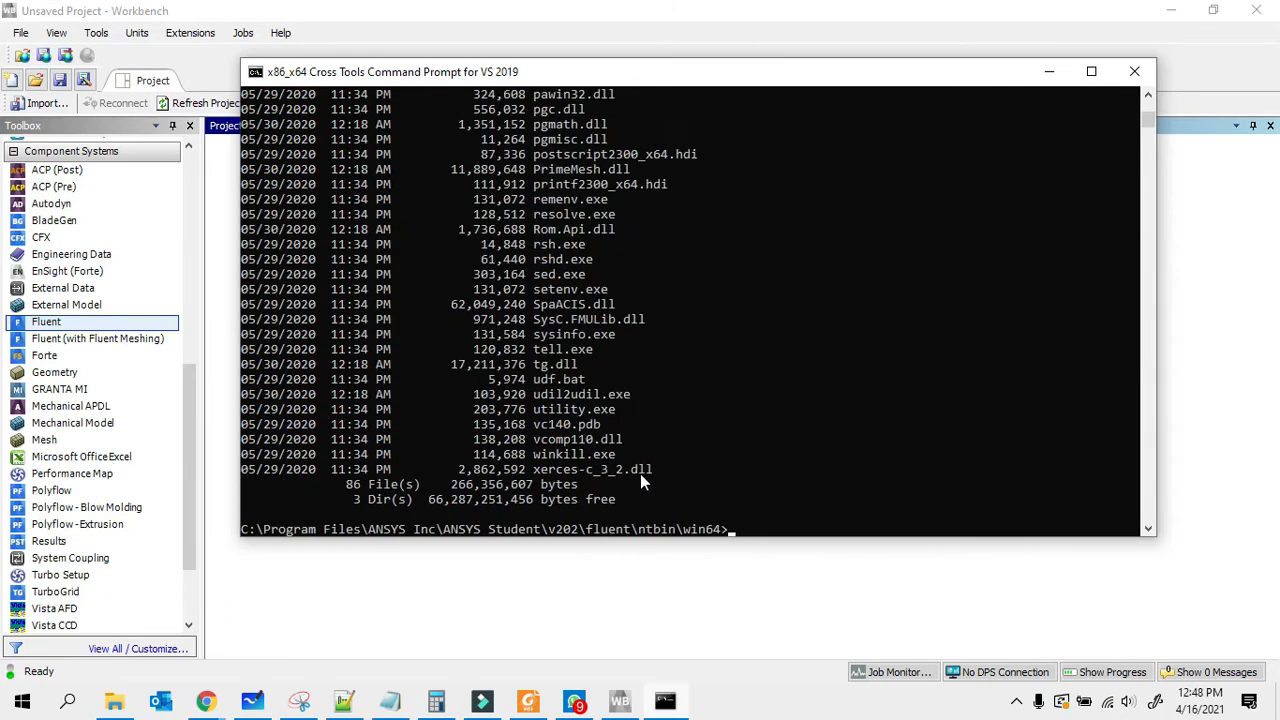
{"action": "scroll", "coordinate": [536, 340], "scroll_direction": "up", "scroll_amount": 5}
{"action": "scroll", "coordinate": [536, 340], "scroll_direction": "up", "scroll_amount": 15}
{"action": "left_click_drag", "start_coordinate": [609, 289], "coordinate": [535, 288]}
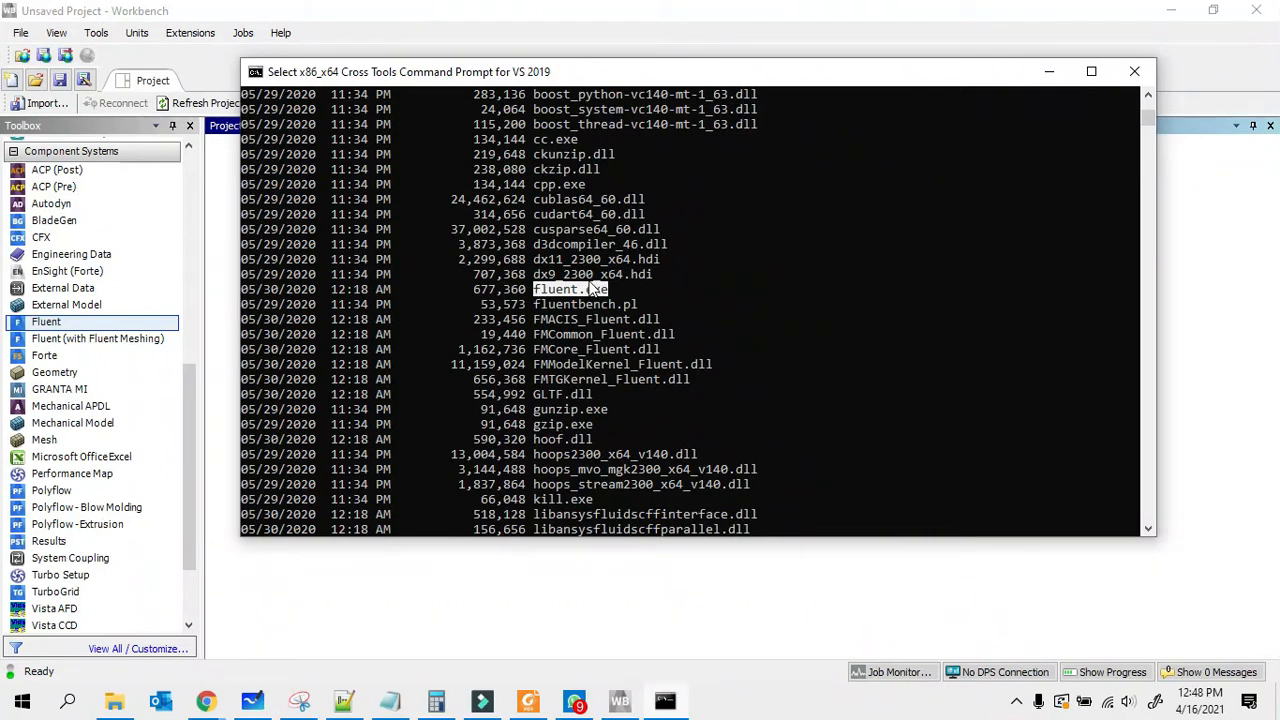
{"action": "scroll", "coordinate": [599, 296], "scroll_direction": "down", "scroll_amount": 15}
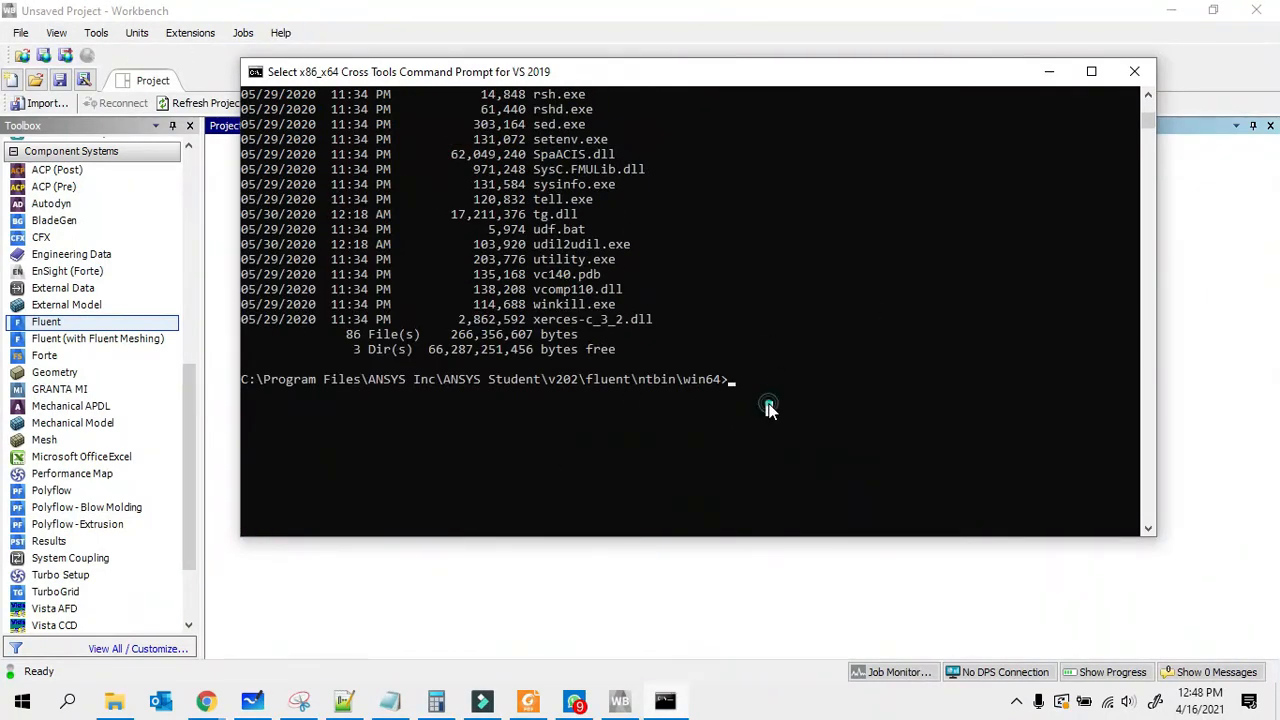
Step: Run fluent.exe from the win64 folder in the command prompt to open the Fluent Launcher
{"action": "type", "text": "fluent."}
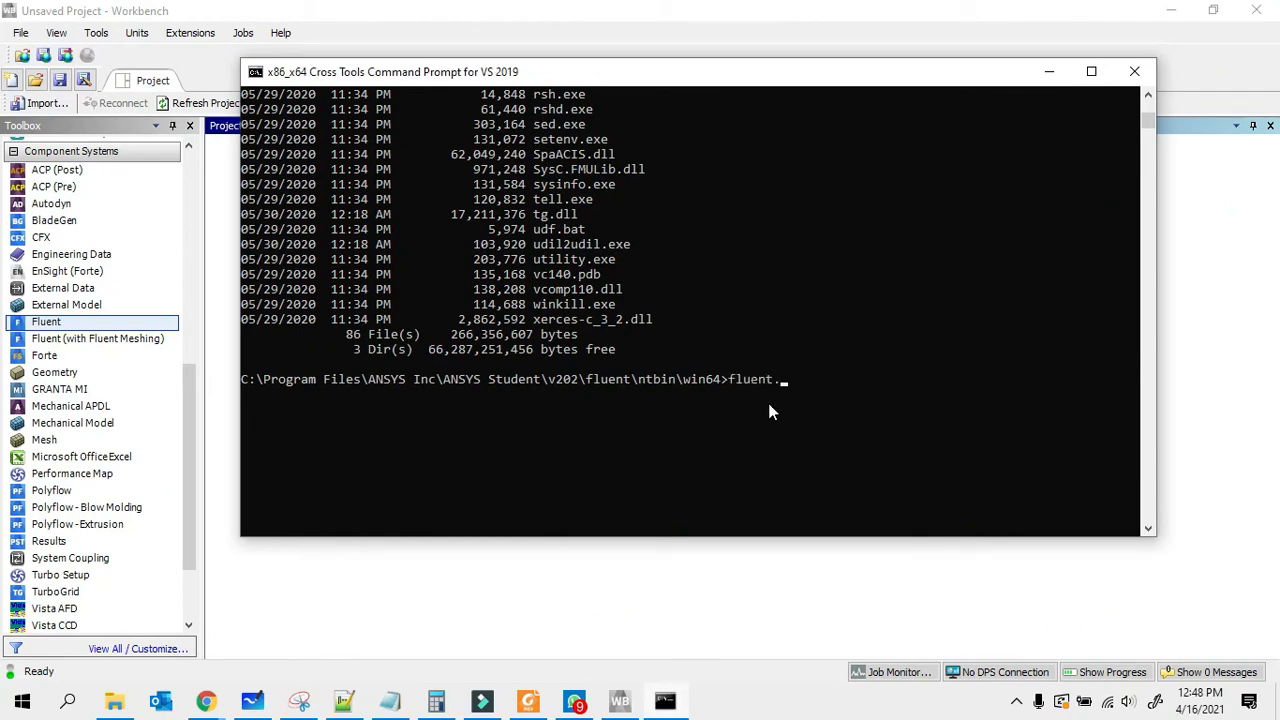
{"action": "scroll", "coordinate": [768, 403], "scroll_direction": "up", "scroll_amount": 7}
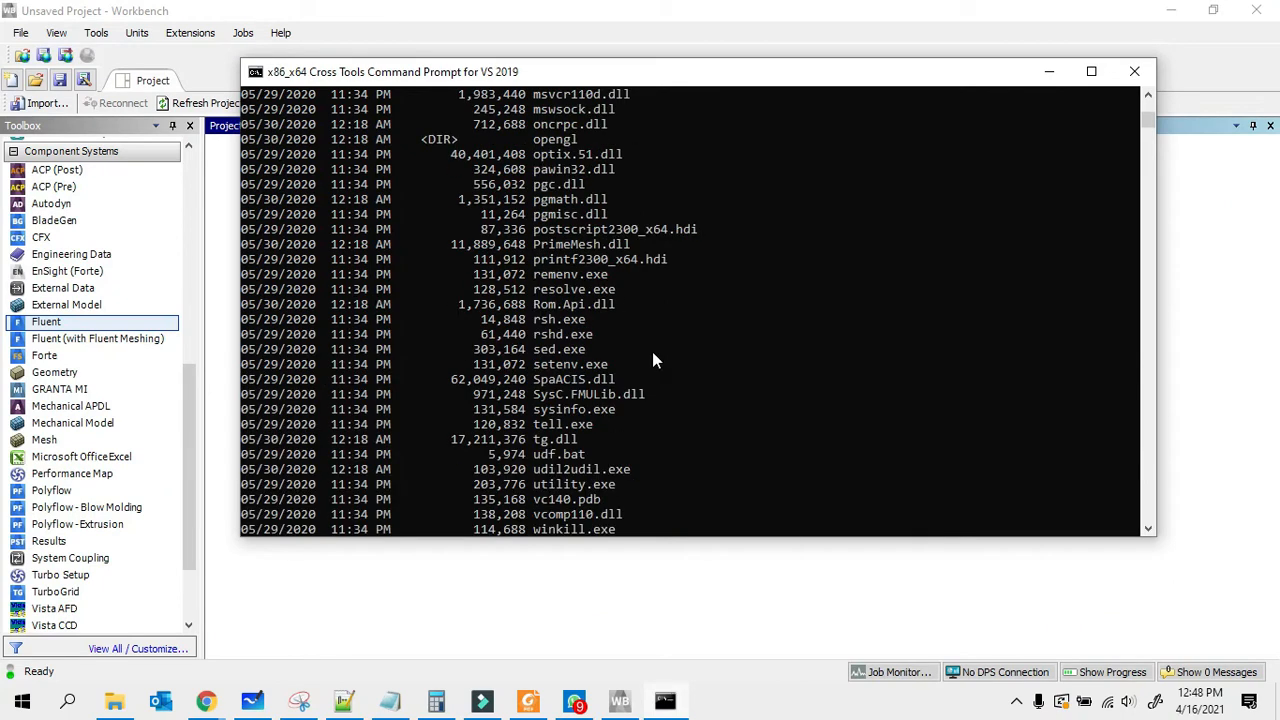
{"action": "scroll", "coordinate": [552, 174], "scroll_direction": "up", "scroll_amount": 10}
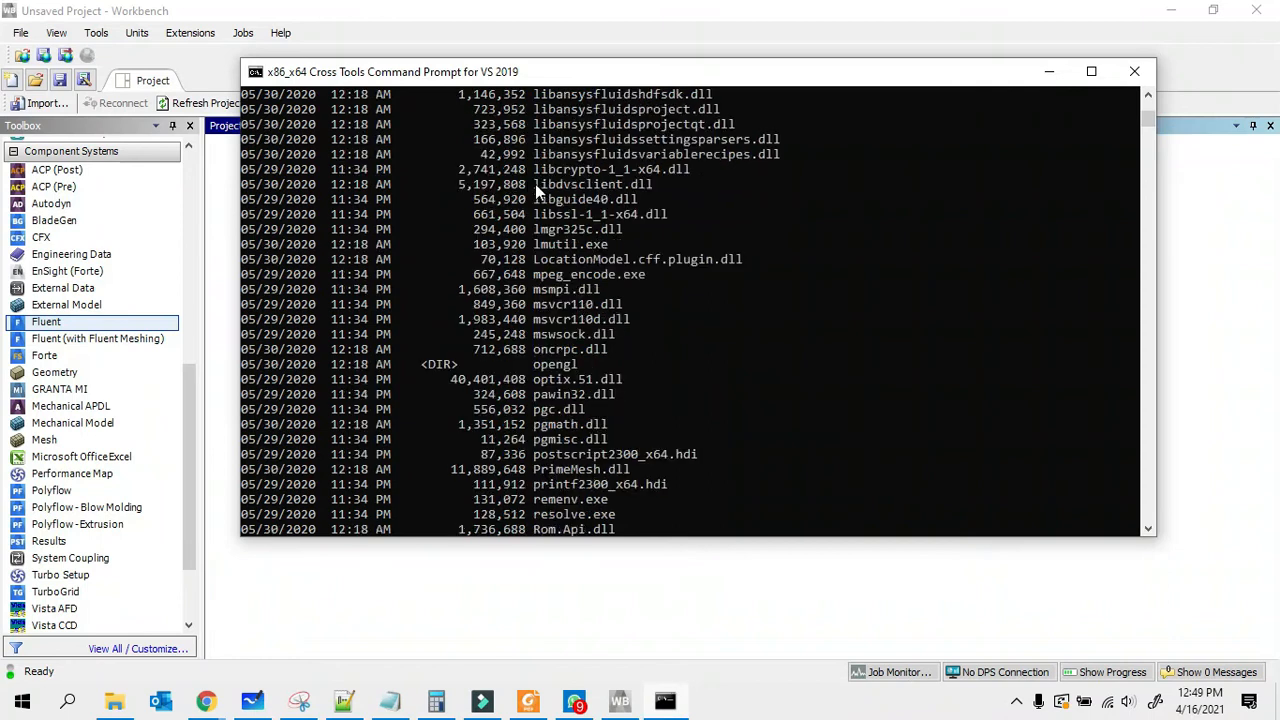
{"action": "scroll", "coordinate": [728, 296], "scroll_direction": "down", "scroll_amount": 3}
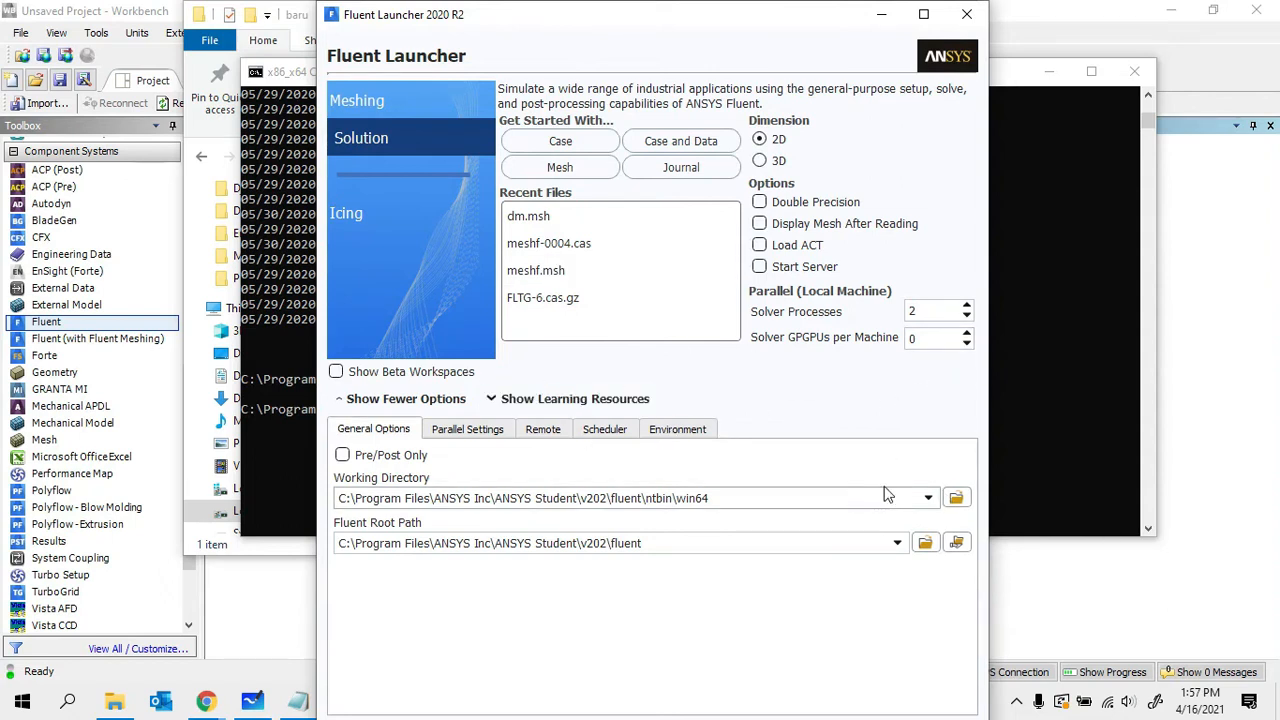
Step: Set the Fluent working directory to the baru folder inside 21_dynamicMesh
{"action": "left_click", "coordinate": [357, 400]}
{"action": "left_click", "coordinate": [350, 421]}
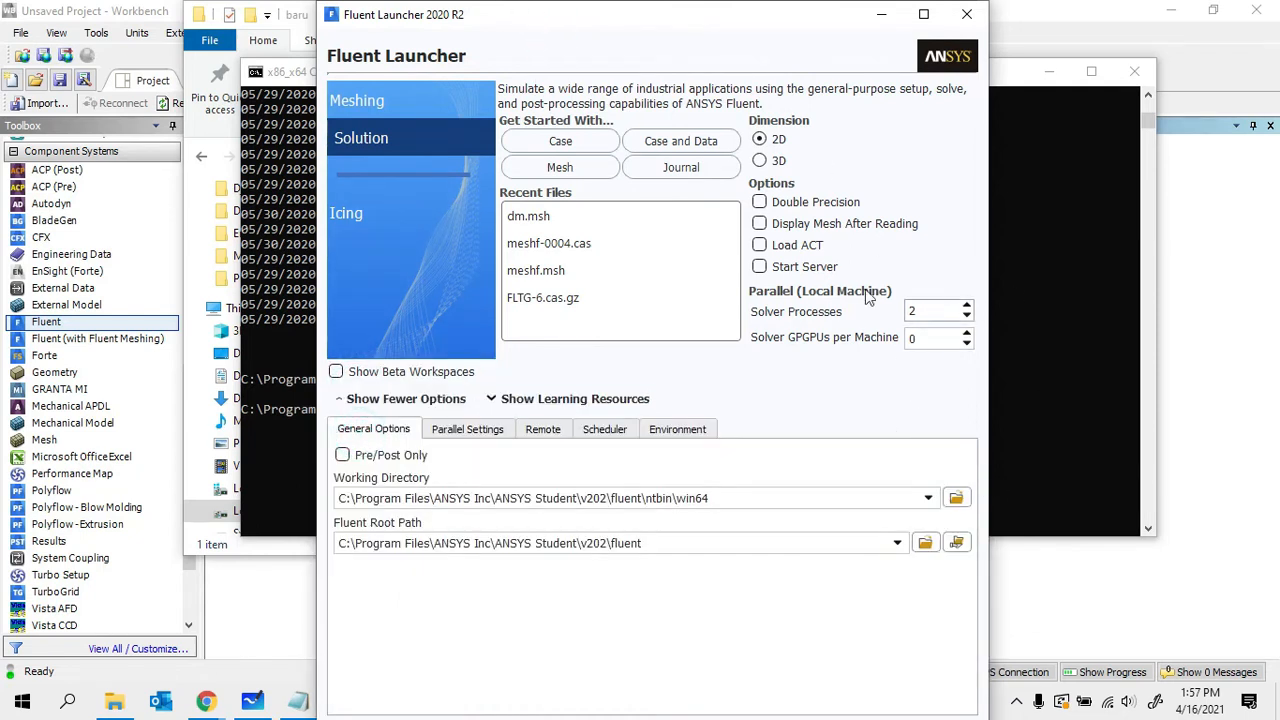
{"action": "left_click", "coordinate": [955, 497]}
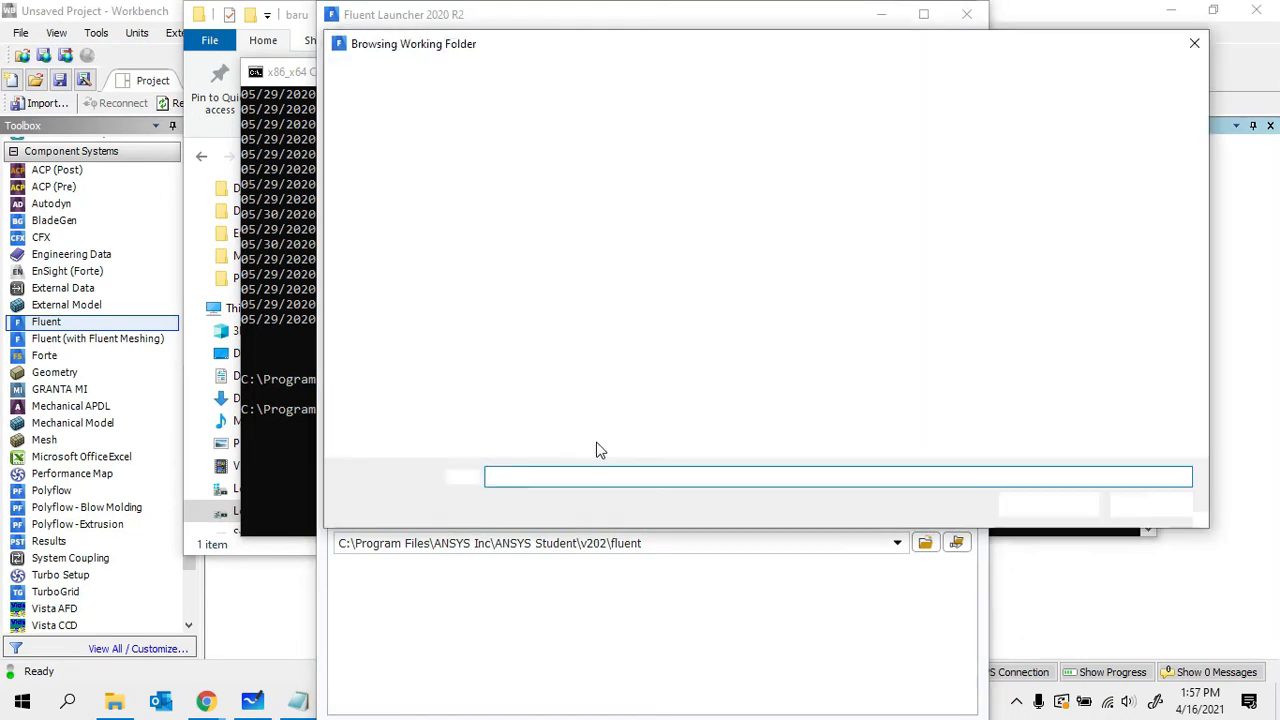
{"action": "scroll", "coordinate": [425, 292], "scroll_direction": "up", "scroll_amount": 4}
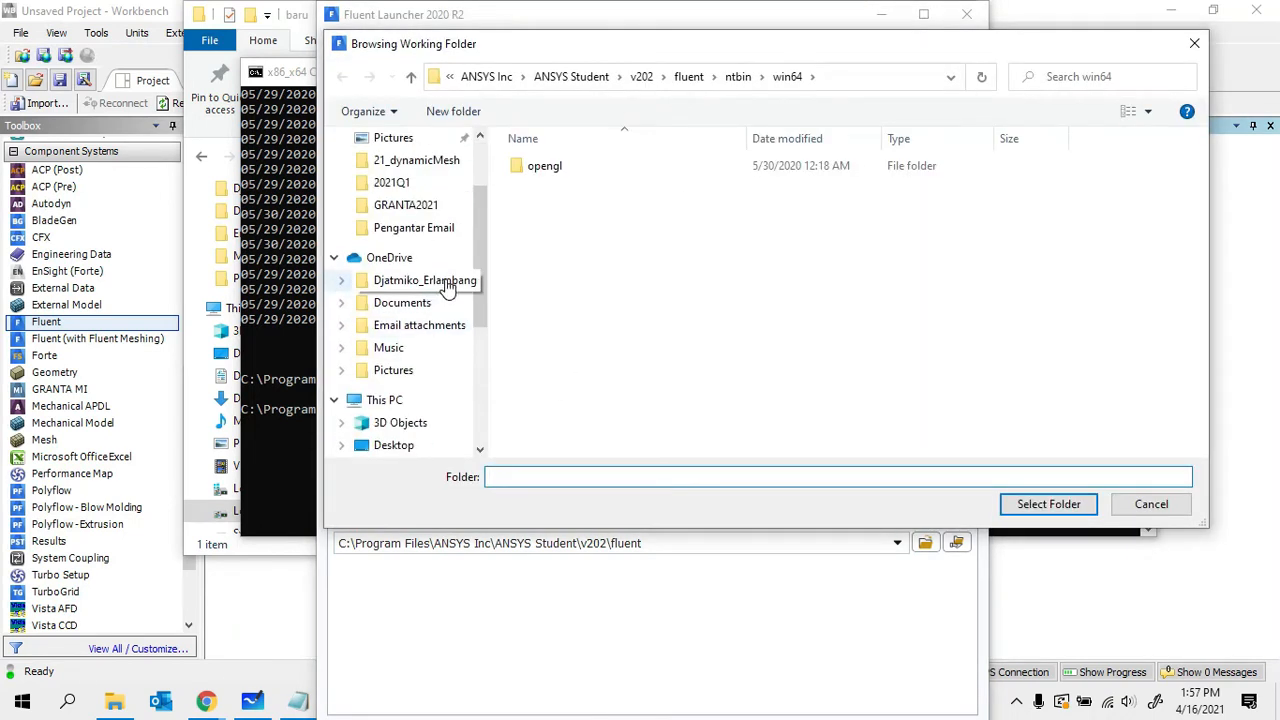
{"action": "scroll", "coordinate": [447, 287], "scroll_direction": "up", "scroll_amount": 2}
{"action": "left_click", "coordinate": [451, 207]}
{"action": "left_click", "coordinate": [538, 170]}
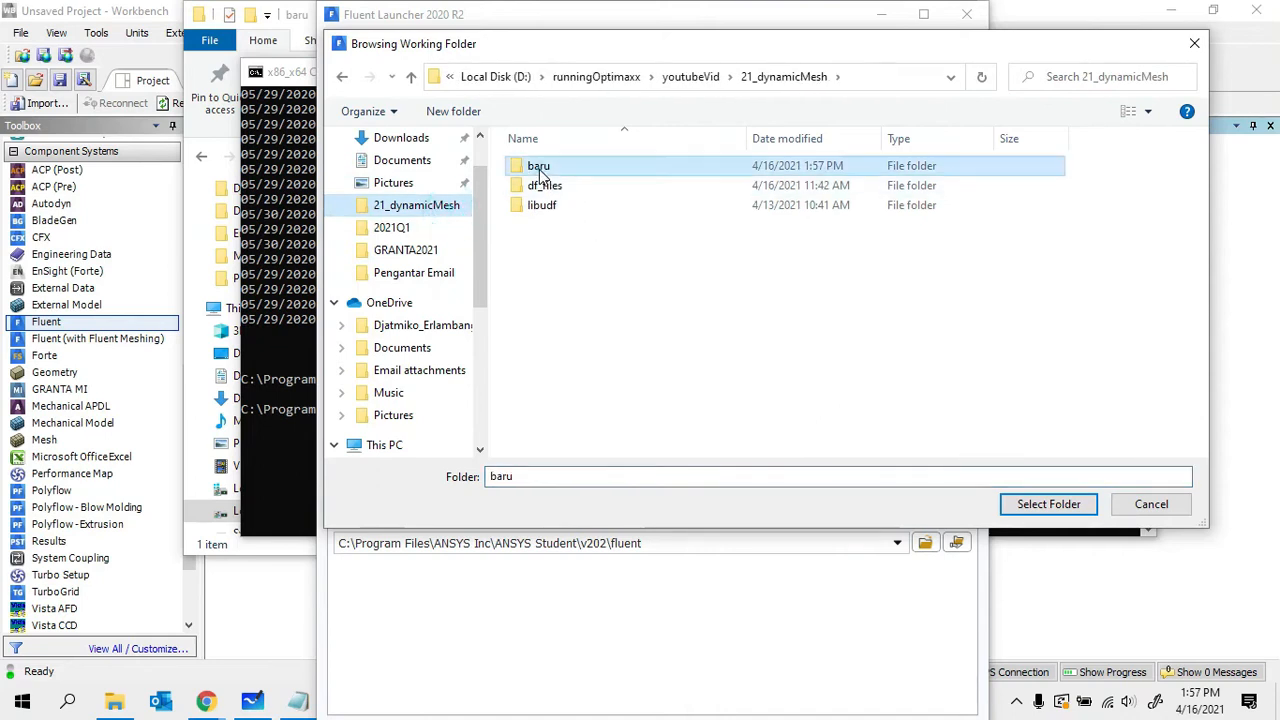
{"action": "double_click", "coordinate": [538, 170]}
{"action": "left_click", "coordinate": [1015, 505]}
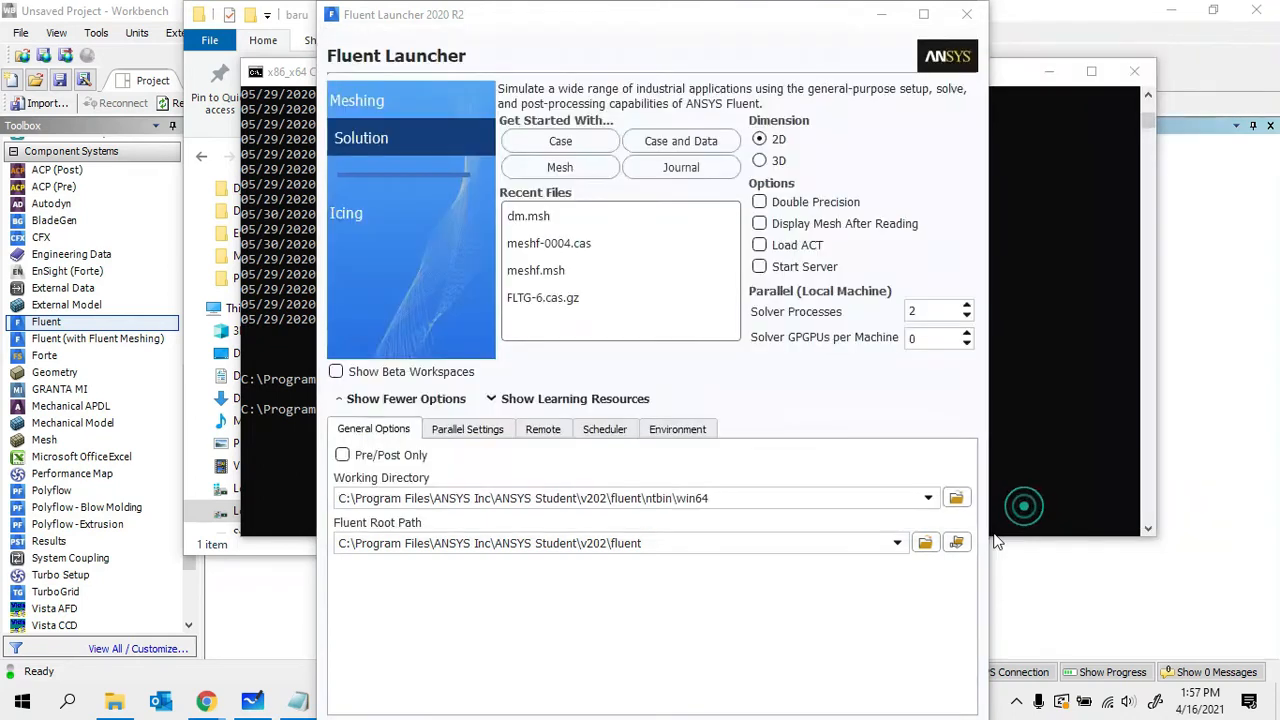
Step: Start a 2D Fluent solution session with 2 solver processes and dismiss the notice about key behavioral changes
{"action": "double_click", "coordinate": [928, 311]}
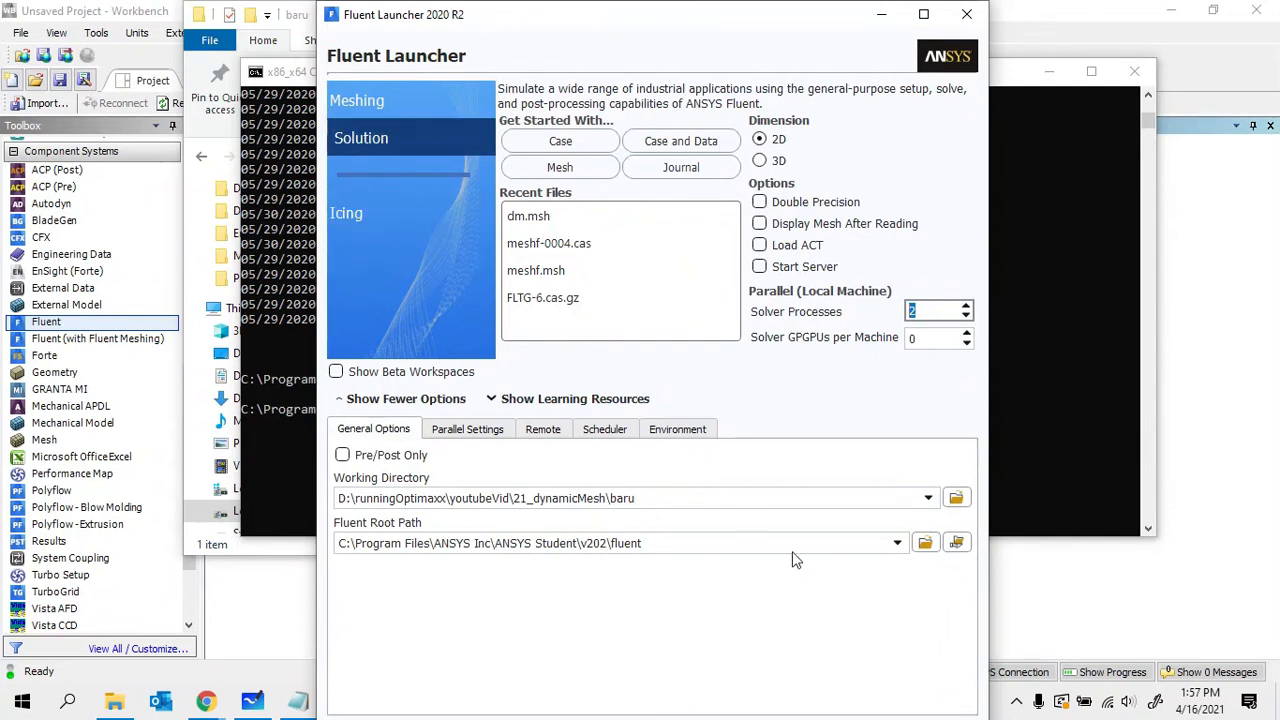
{"action": "left_click", "coordinate": [760, 140]}
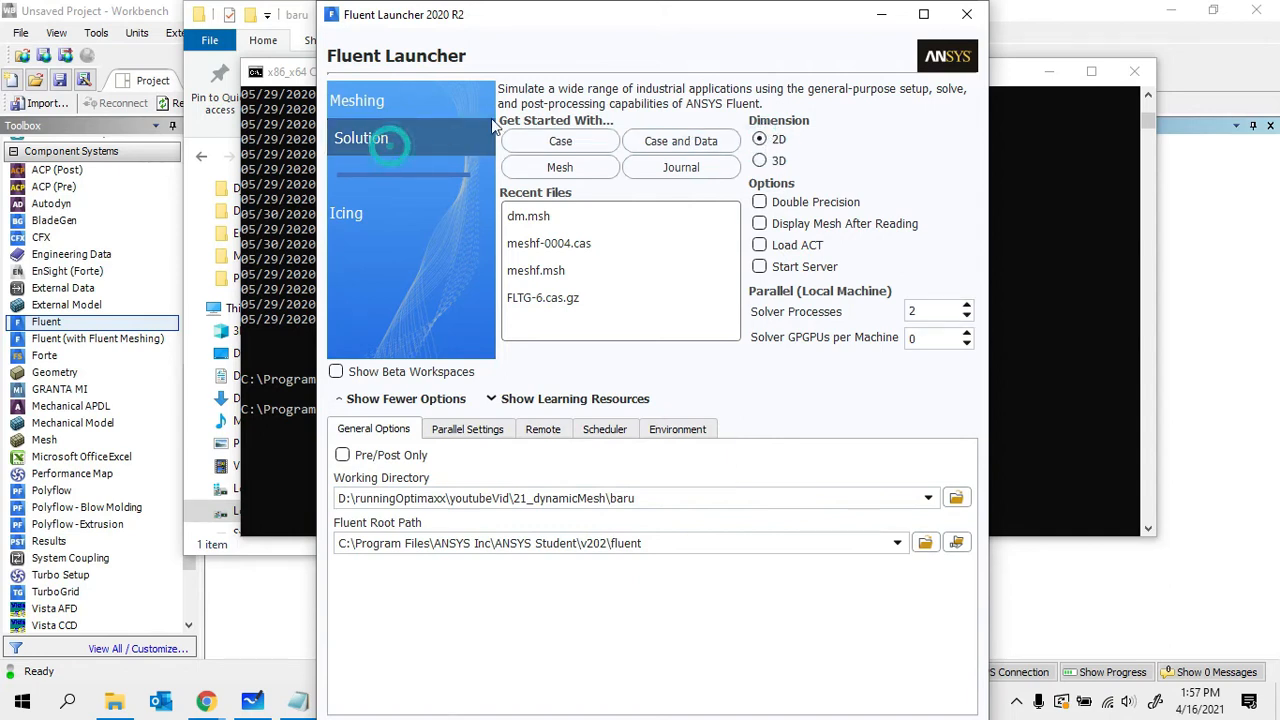
{"action": "double_click", "coordinate": [804, 16]}
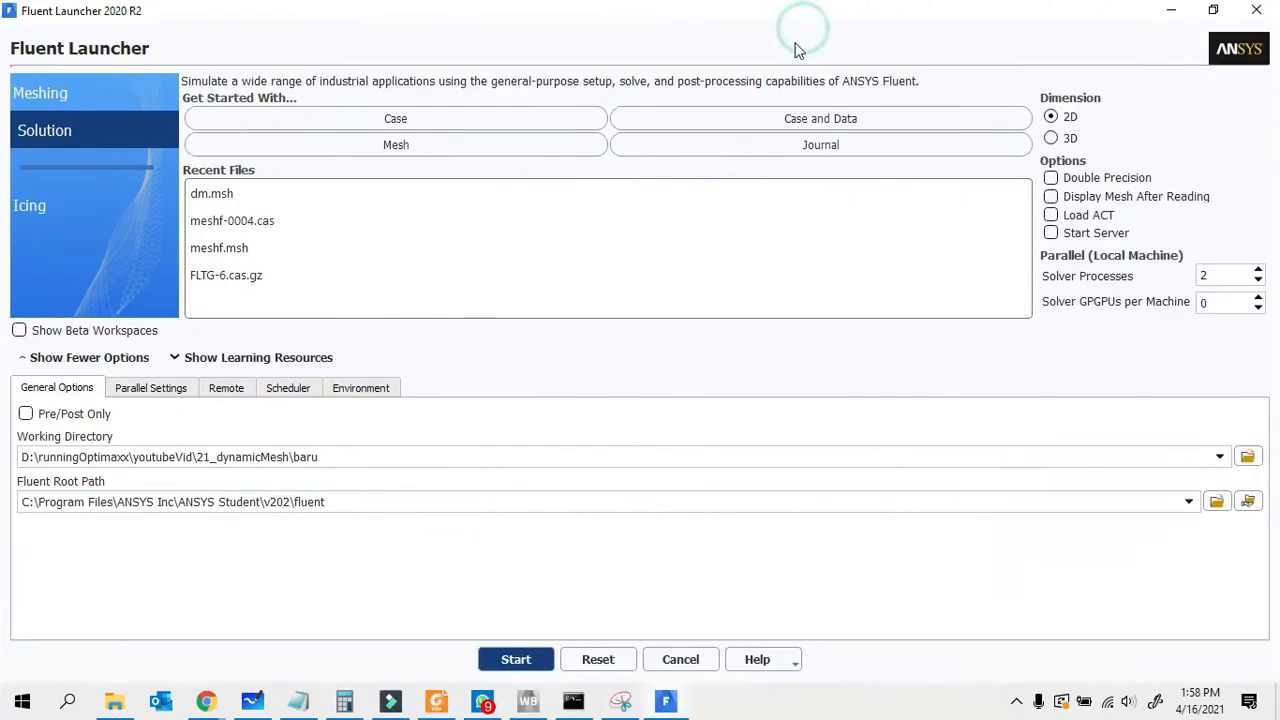
{"action": "left_click", "coordinate": [504, 658]}
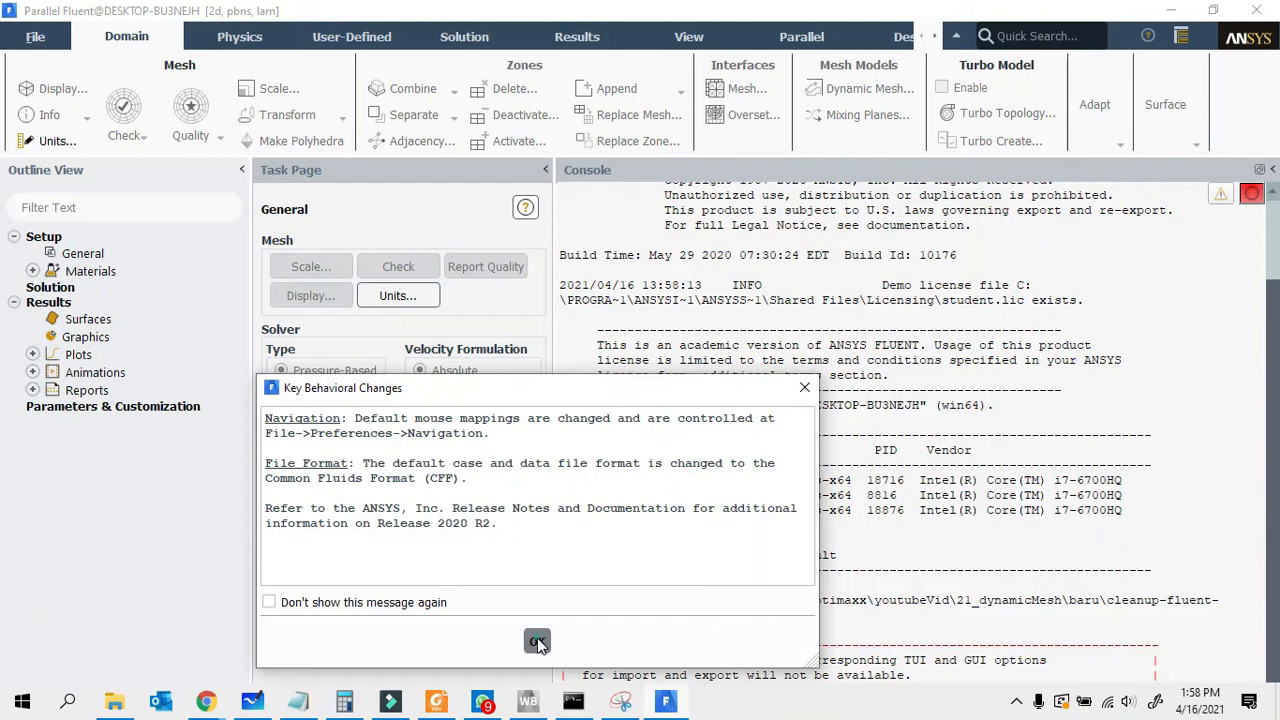
{"action": "left_click", "coordinate": [537, 641]}
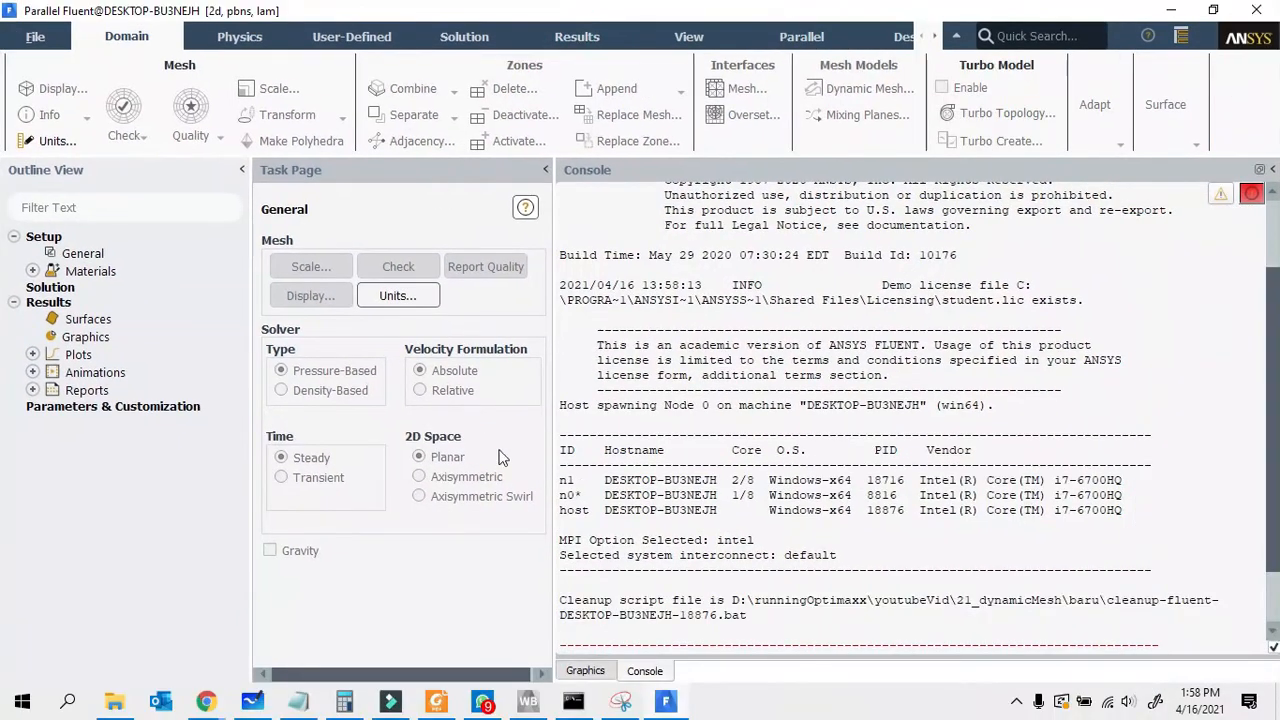
Step: Switch to the Visual Studio command prompt, review the commands used to launch Fluent, and return to Fluent
{"action": "left_click", "coordinate": [573, 701]}
{"action": "left_click", "coordinate": [573, 701]}
{"action": "left_click", "coordinate": [573, 701]}
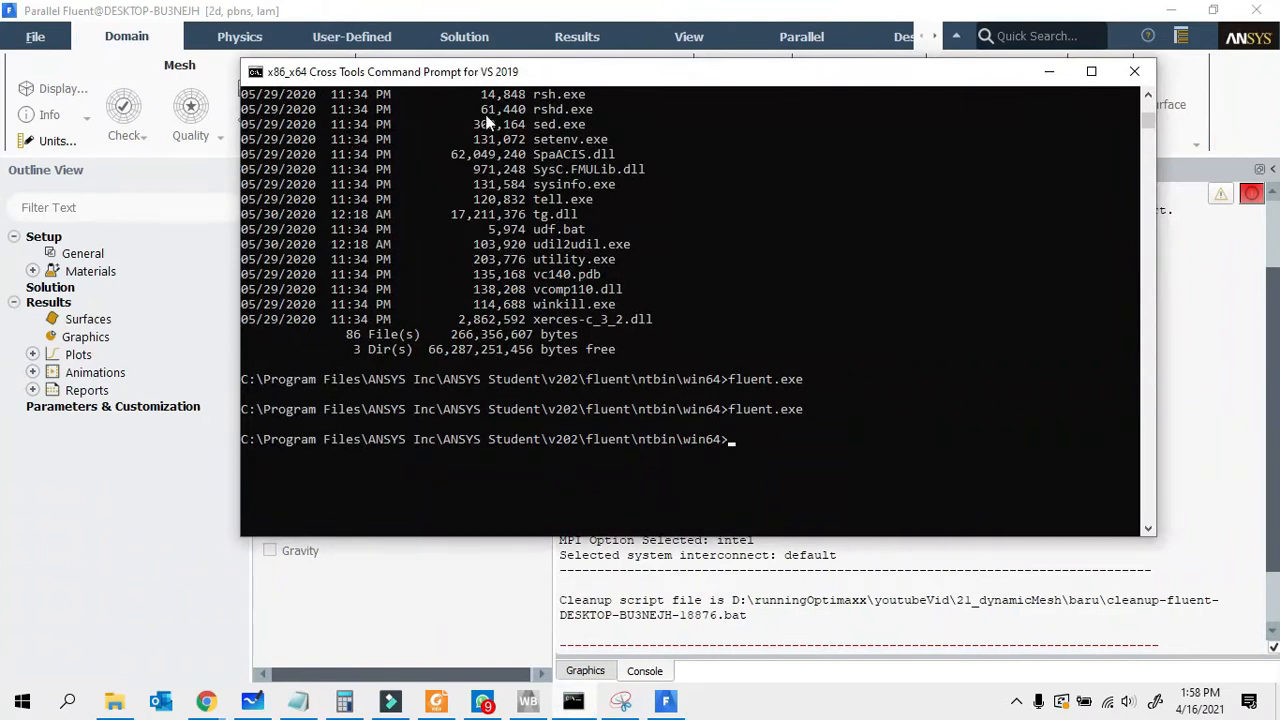
{"action": "scroll", "coordinate": [560, 306], "scroll_direction": "up", "scroll_amount": 8}
{"action": "scroll", "coordinate": [584, 324], "scroll_direction": "down", "scroll_amount": 10}
{"action": "scroll", "coordinate": [521, 87], "scroll_direction": "up", "scroll_amount": 5}
{"action": "scroll", "coordinate": [562, 301], "scroll_direction": "down", "scroll_amount": 5}
{"action": "left_click", "coordinate": [1049, 72]}
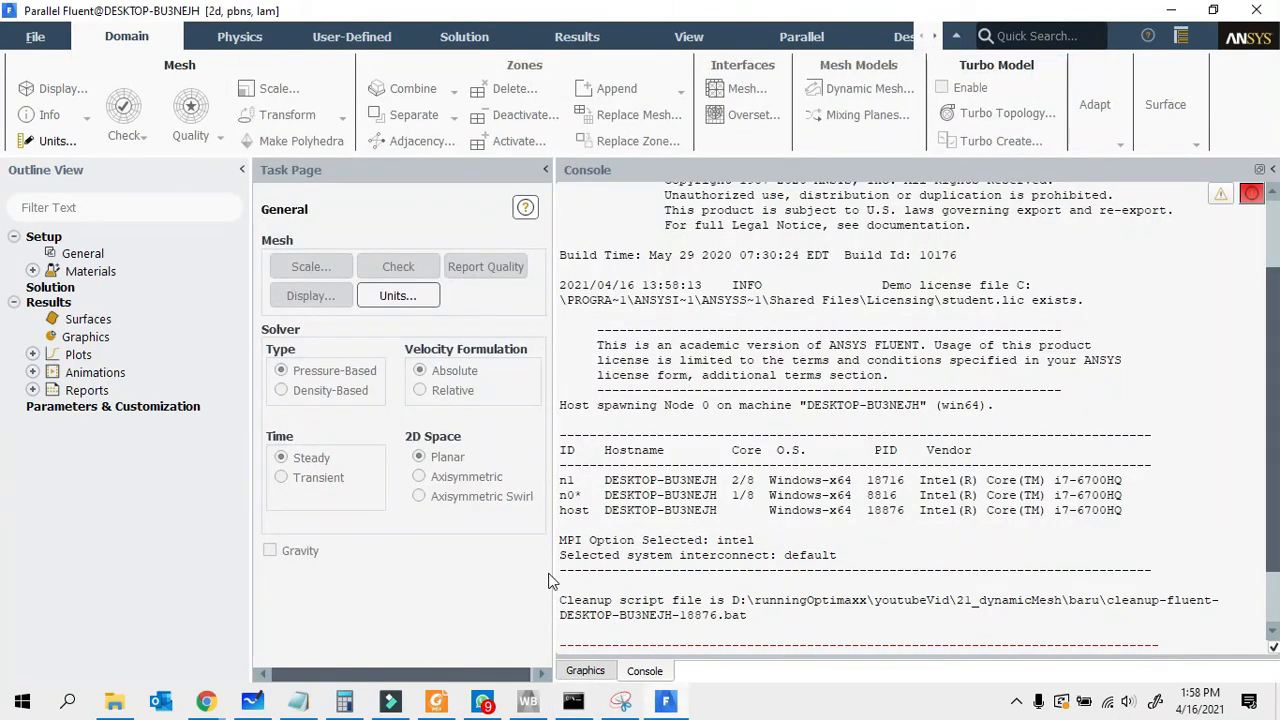
Step: Read the mesh file dm.msh from the baru folder into the Fluent session
{"action": "left_click_drag", "start_coordinate": [549, 570], "coordinate": [522, 569]}
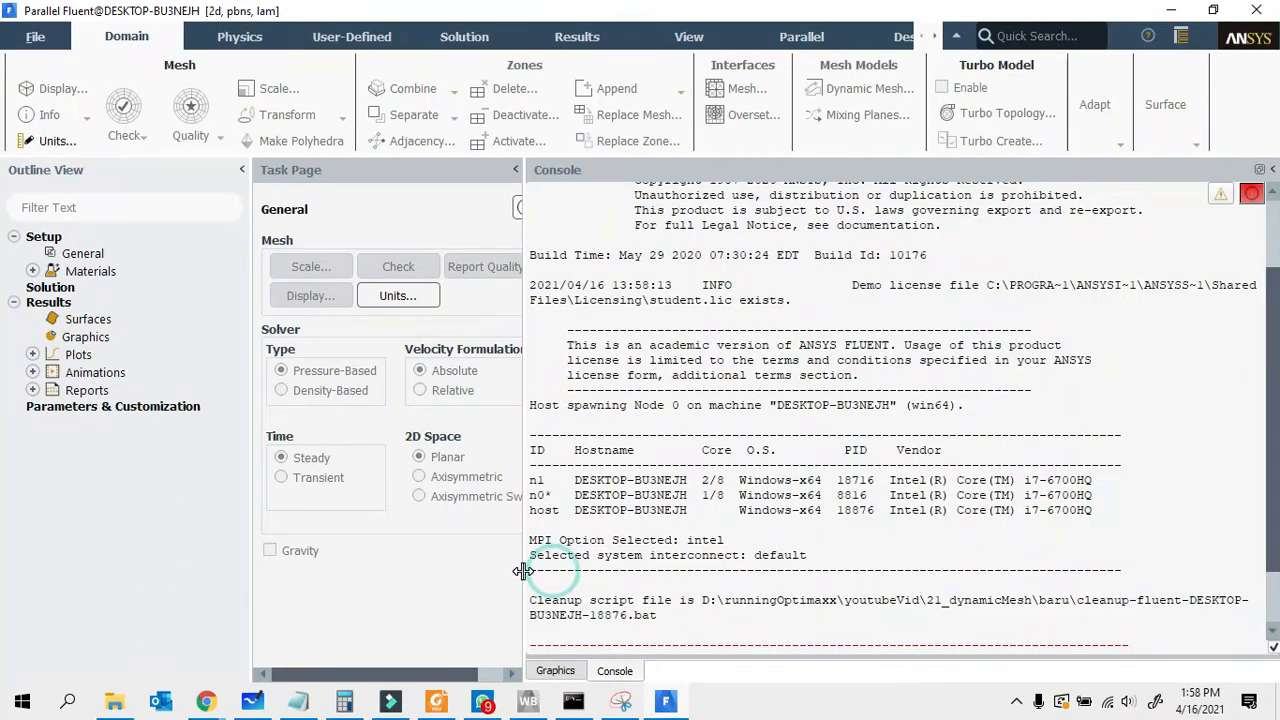
{"action": "left_click", "coordinate": [556, 671]}
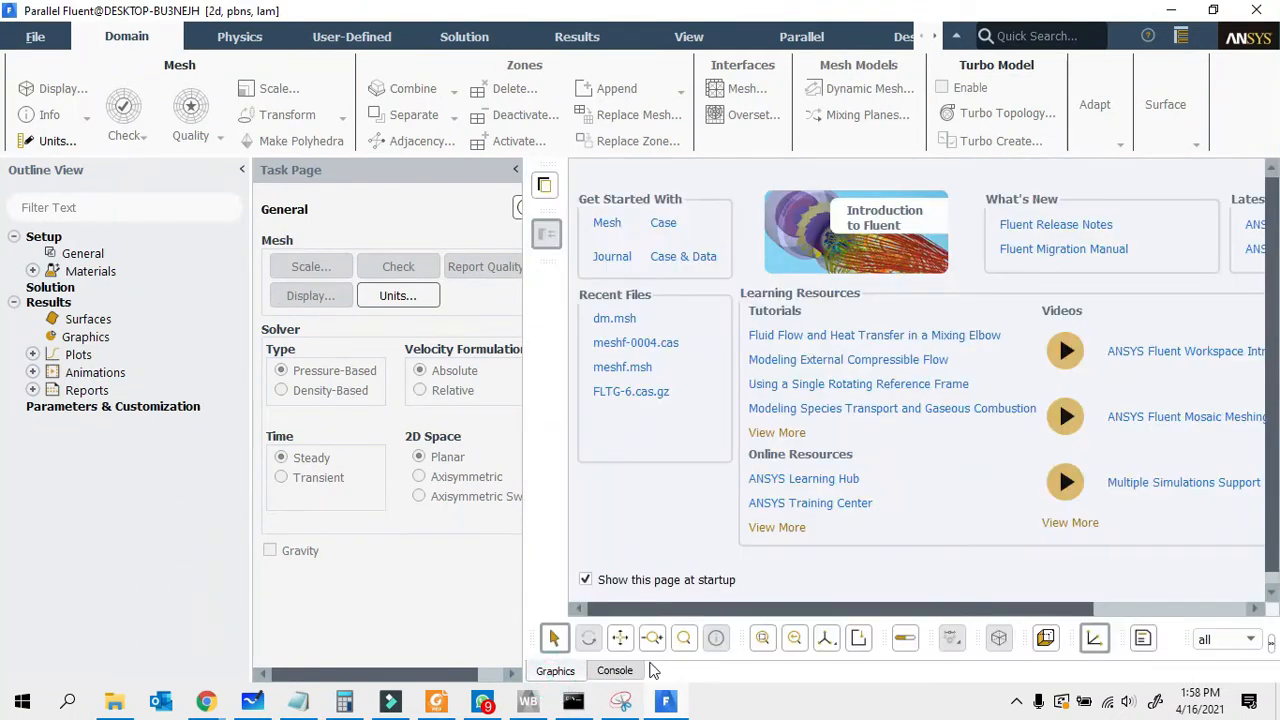
{"action": "left_click", "coordinate": [35, 36]}
{"action": "mouse_move", "coordinate": [60, 115]}
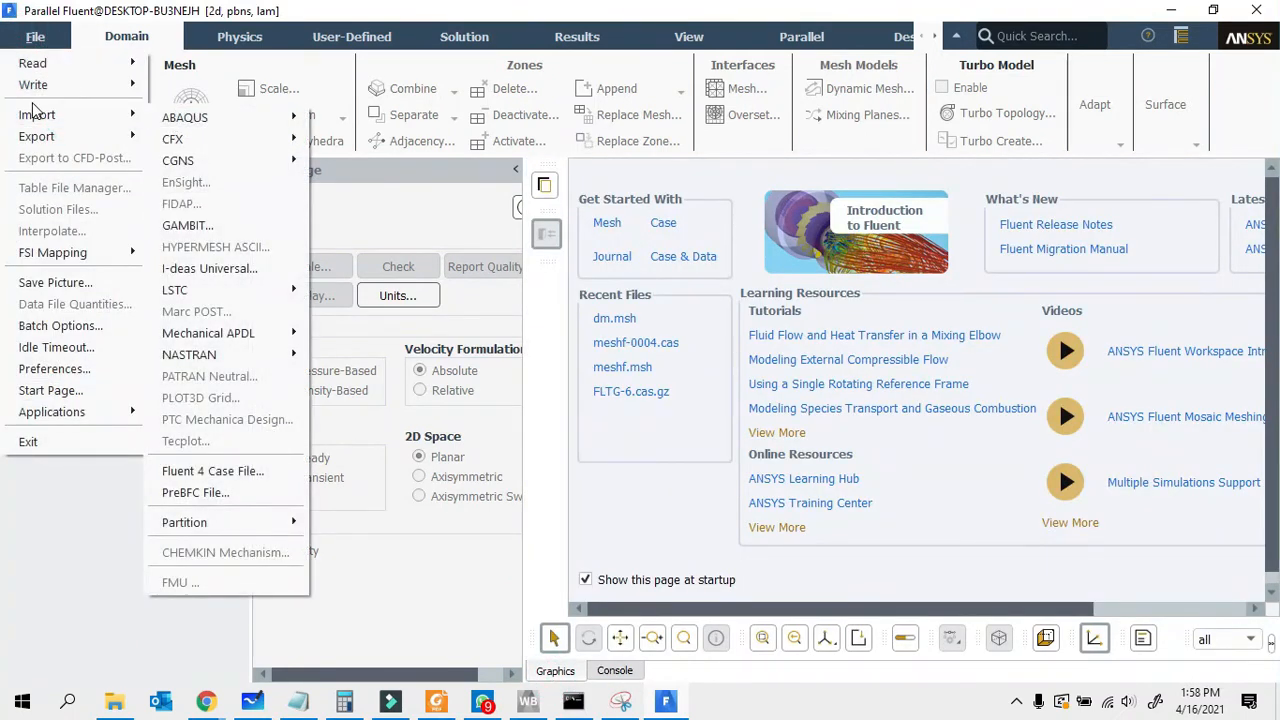
{"action": "mouse_move", "coordinate": [63, 62]}
{"action": "left_click", "coordinate": [222, 72]}
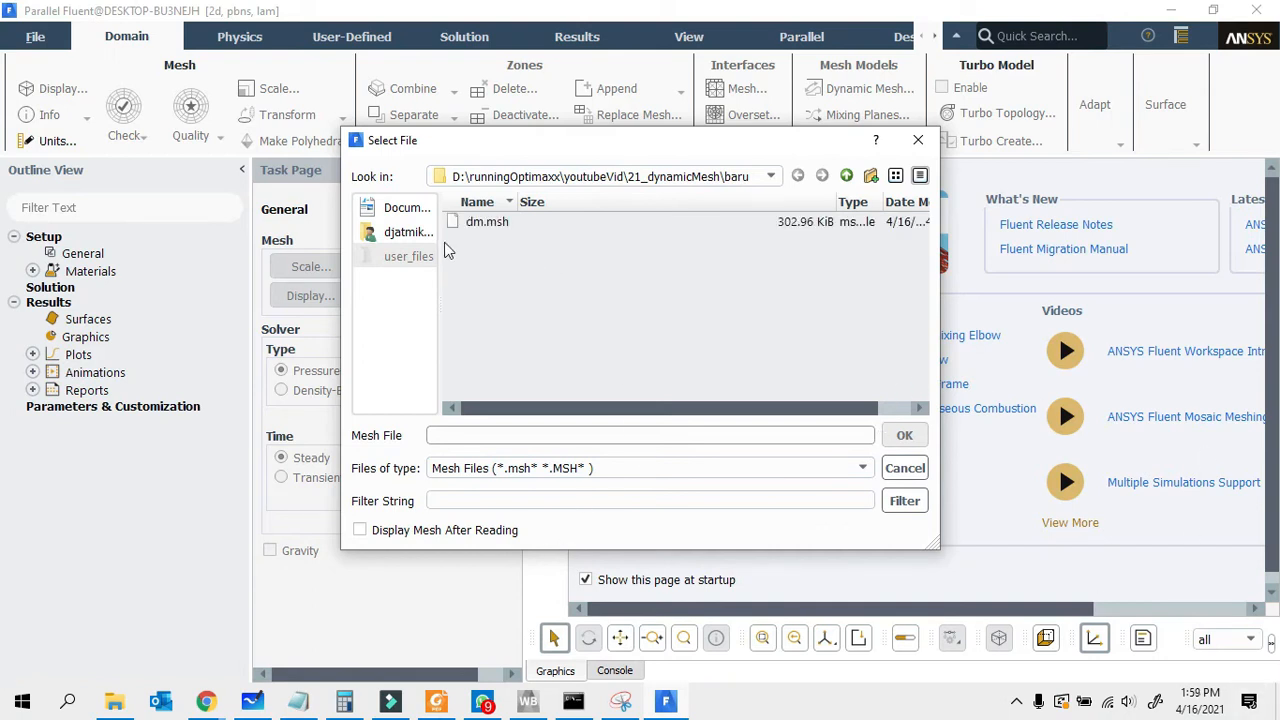
{"action": "left_click", "coordinate": [479, 223]}
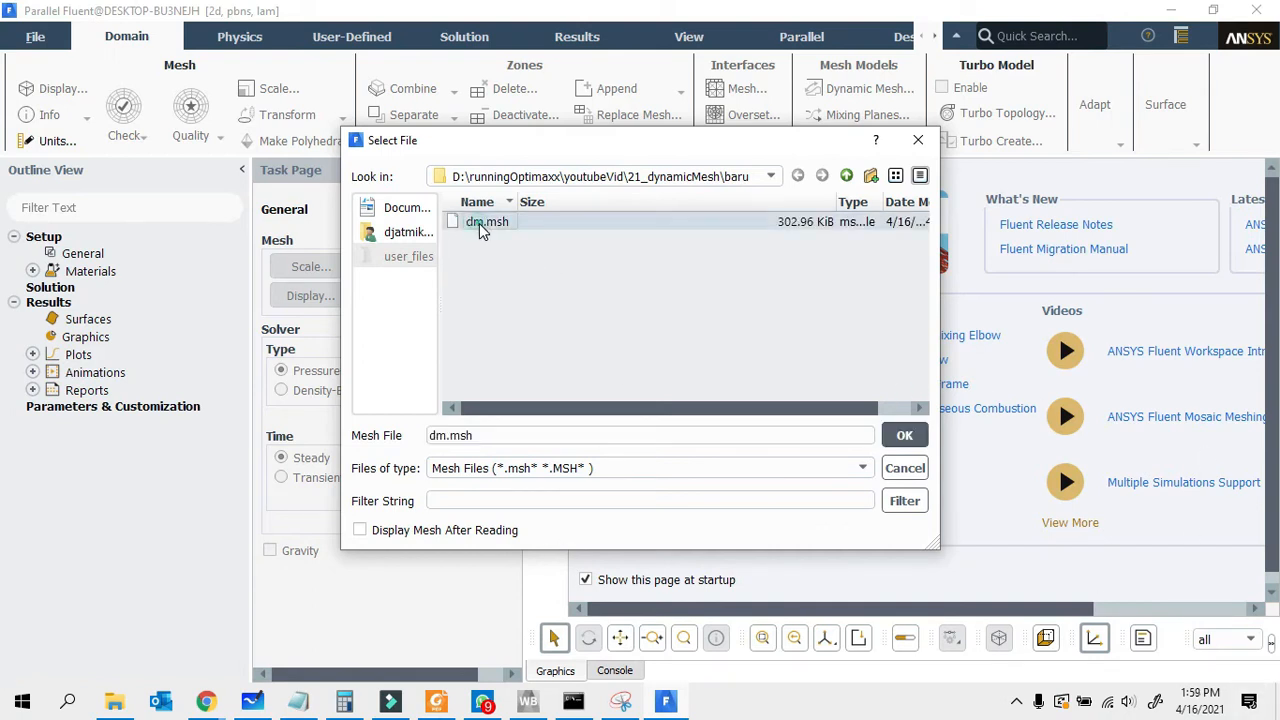
{"action": "left_click", "coordinate": [903, 435]}
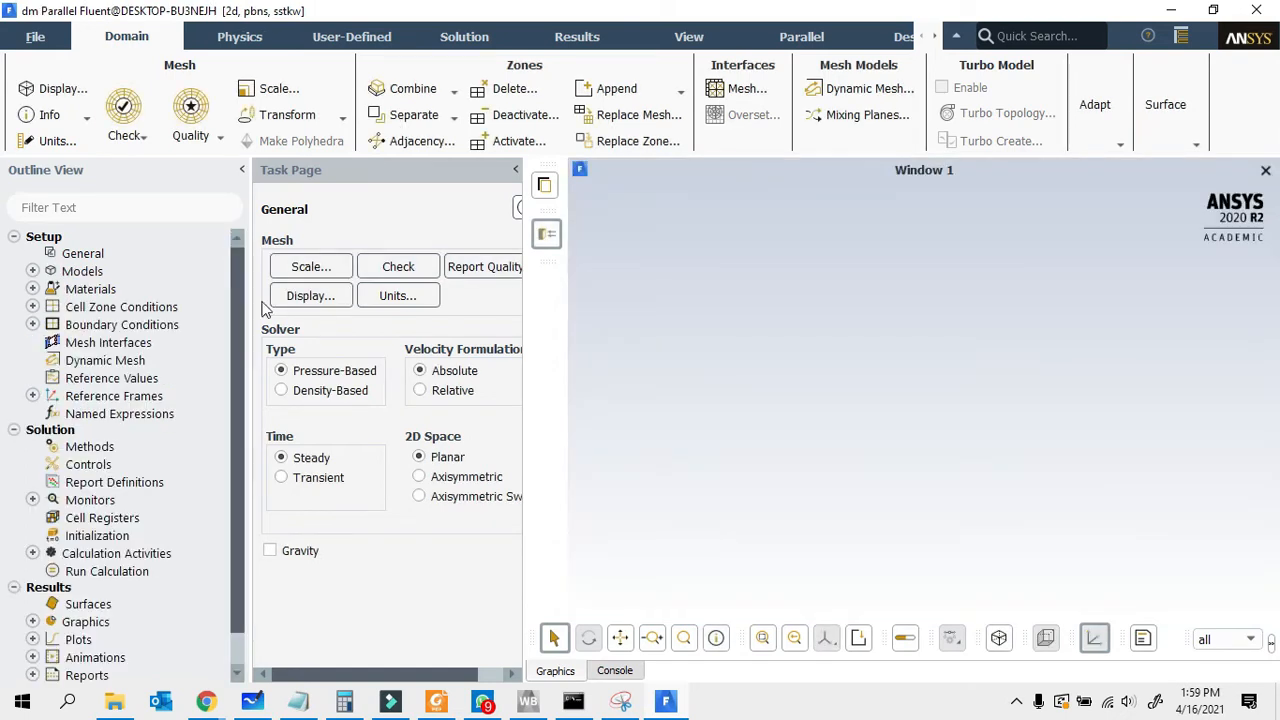
Step: Display the mesh with all surfaces selected in the graphics window
{"action": "left_click", "coordinate": [63, 90]}
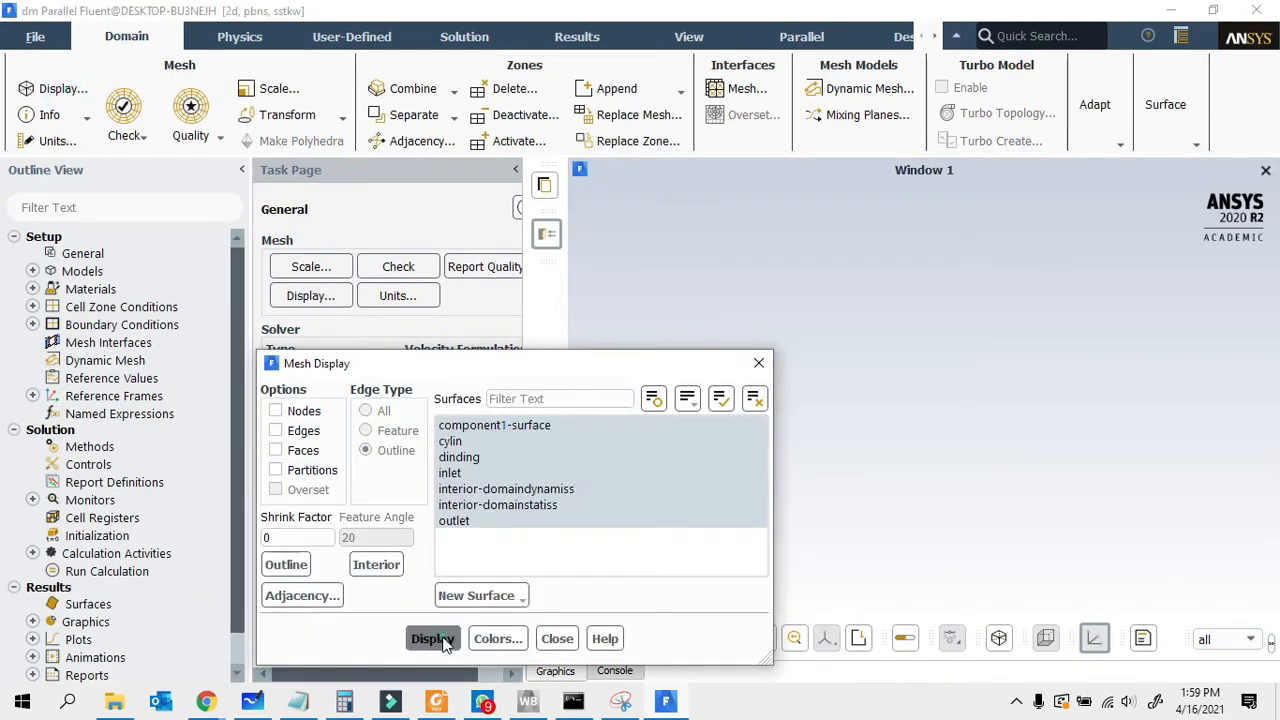
{"action": "left_click", "coordinate": [432, 638]}
{"action": "left_click", "coordinate": [557, 638]}
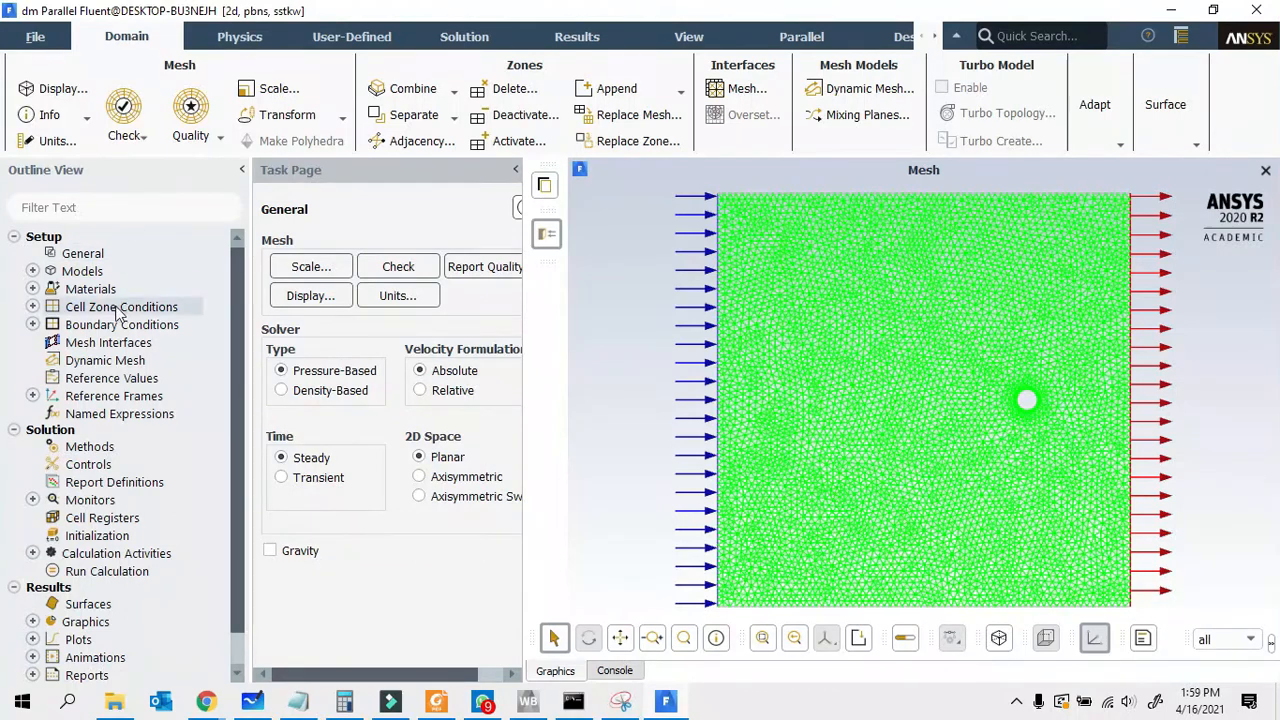
Step: Set the velocity magnitude of the inlet boundary to 1 m/s
{"action": "scroll", "coordinate": [150, 300], "scroll_direction": "down", "scroll_amount": 1}
{"action": "scroll", "coordinate": [160, 300], "scroll_direction": "up", "scroll_amount": 1}
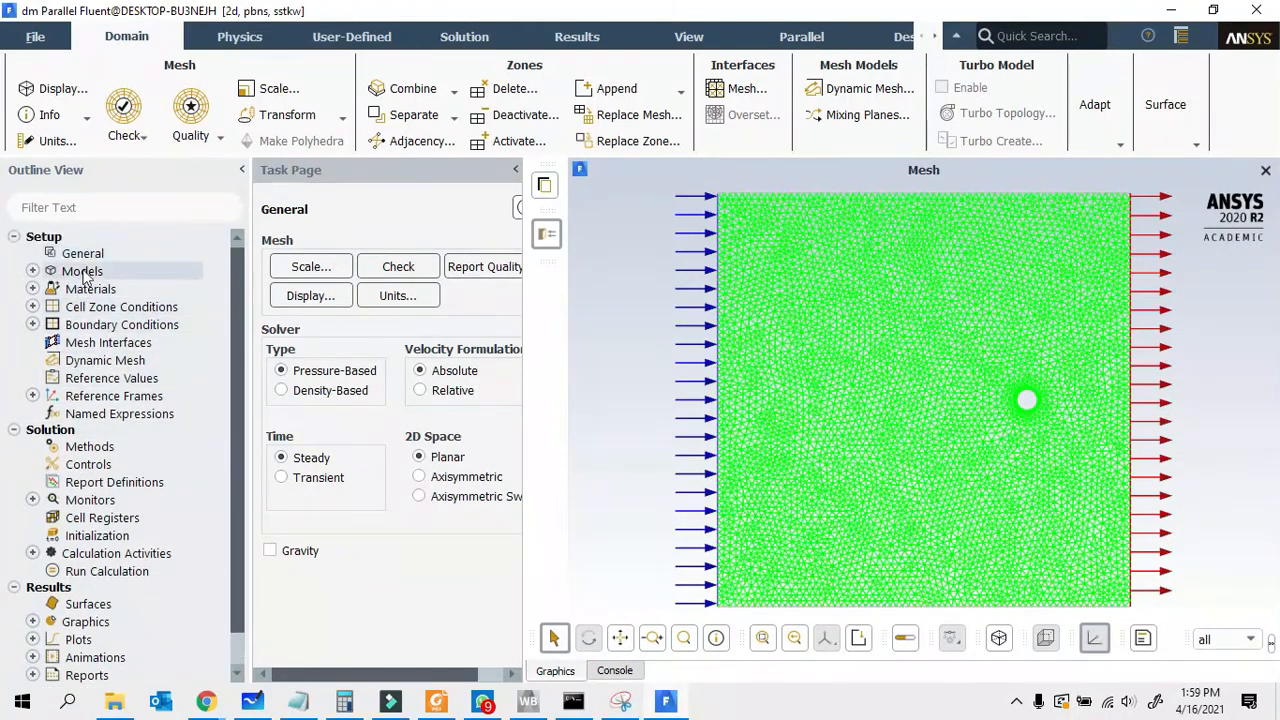
{"action": "double_click", "coordinate": [143, 324]}
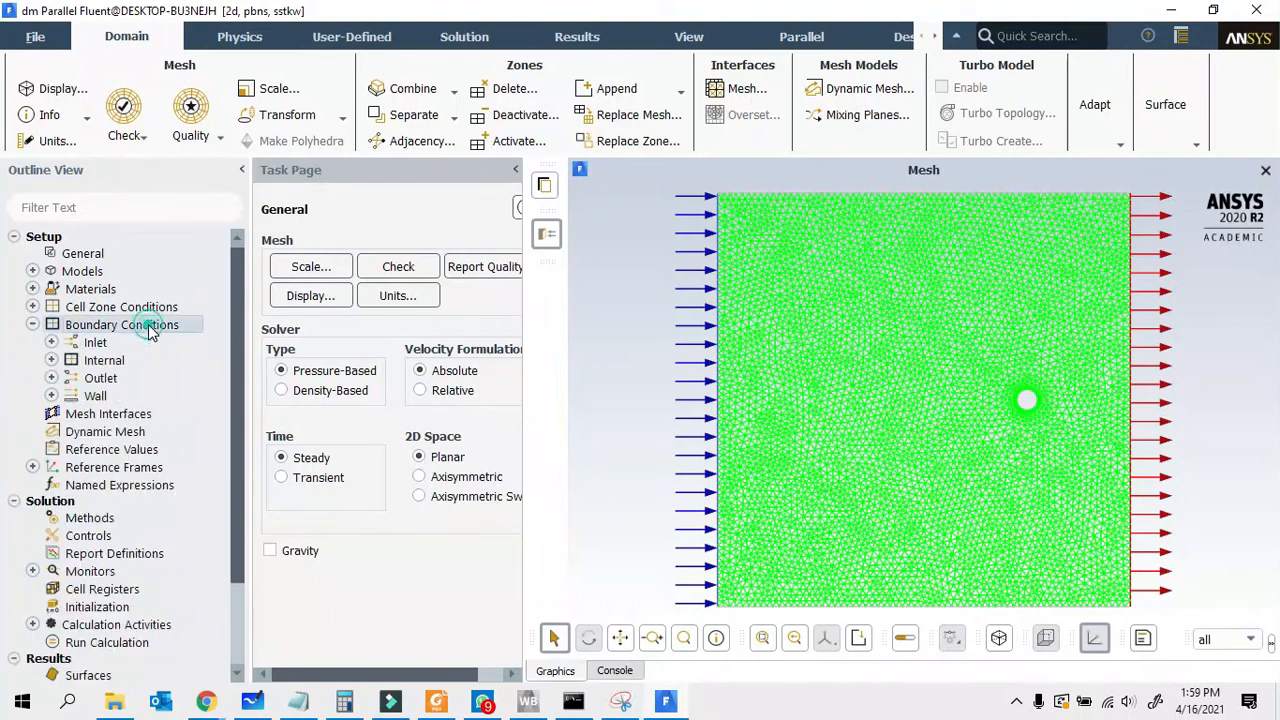
{"action": "left_click", "coordinate": [280, 323]}
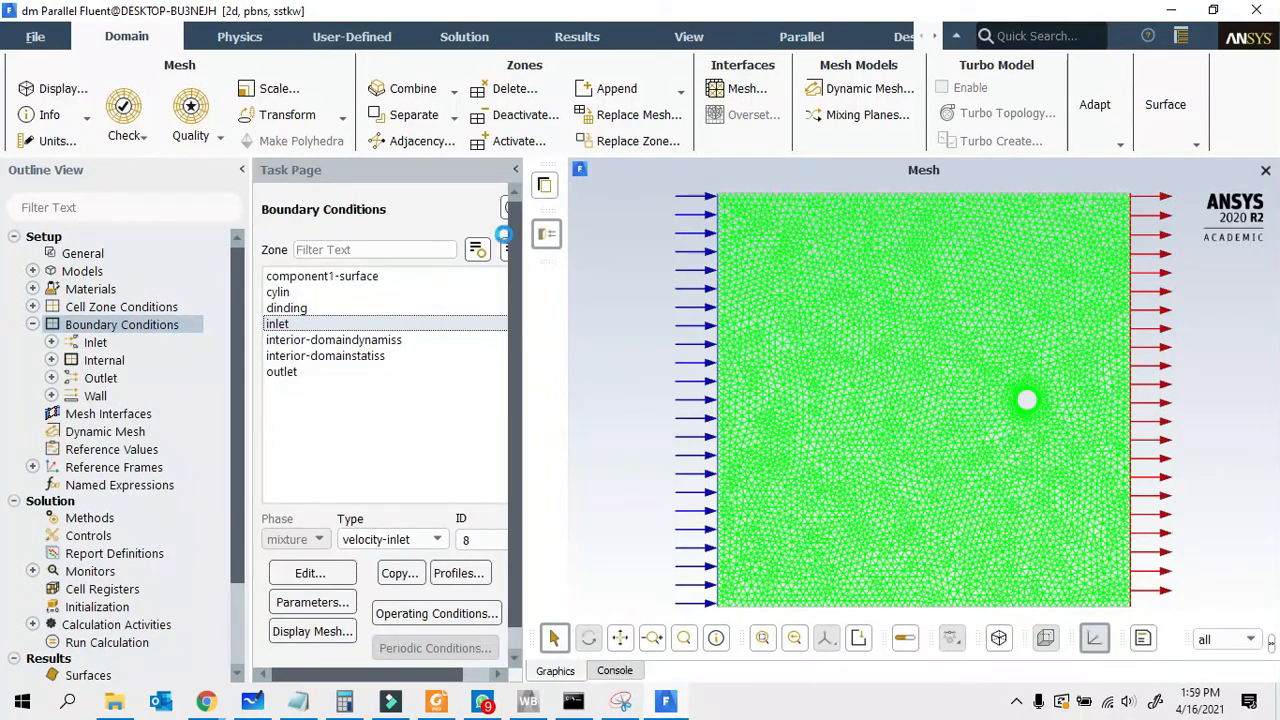
{"action": "double_click", "coordinate": [385, 324]}
{"action": "double_click", "coordinate": [617, 321]}
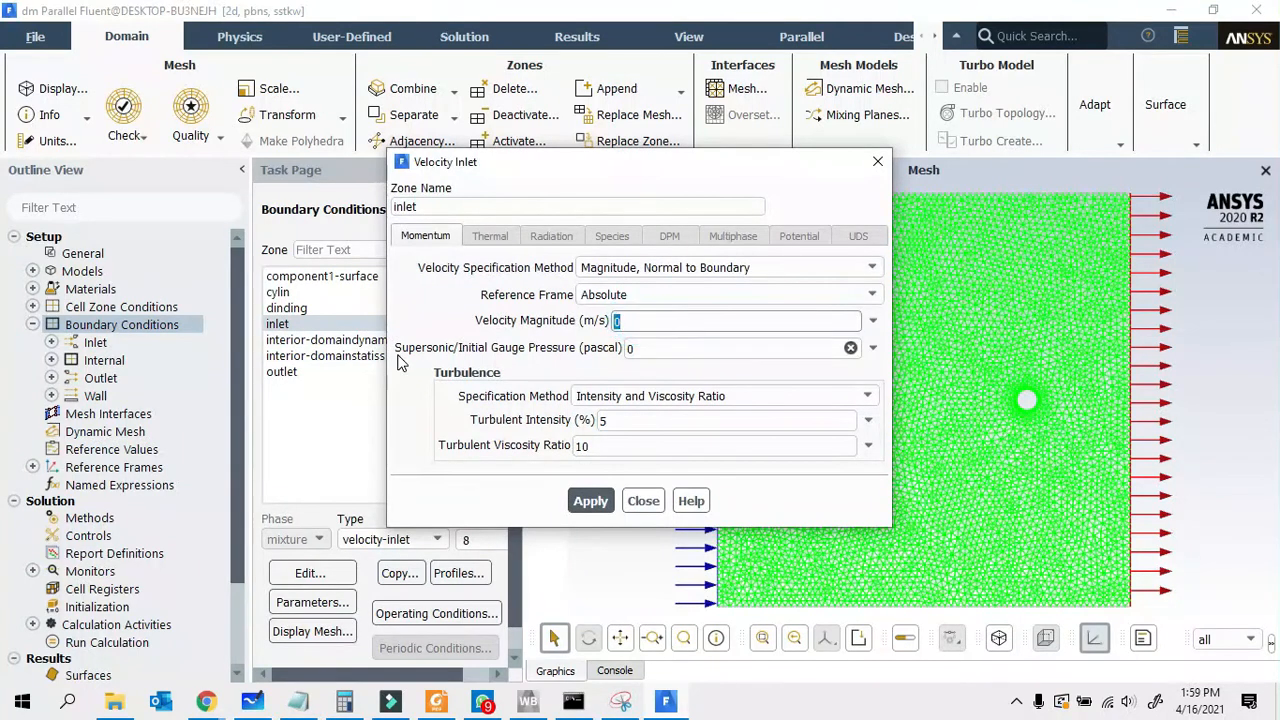
{"action": "left_click", "coordinate": [590, 501]}
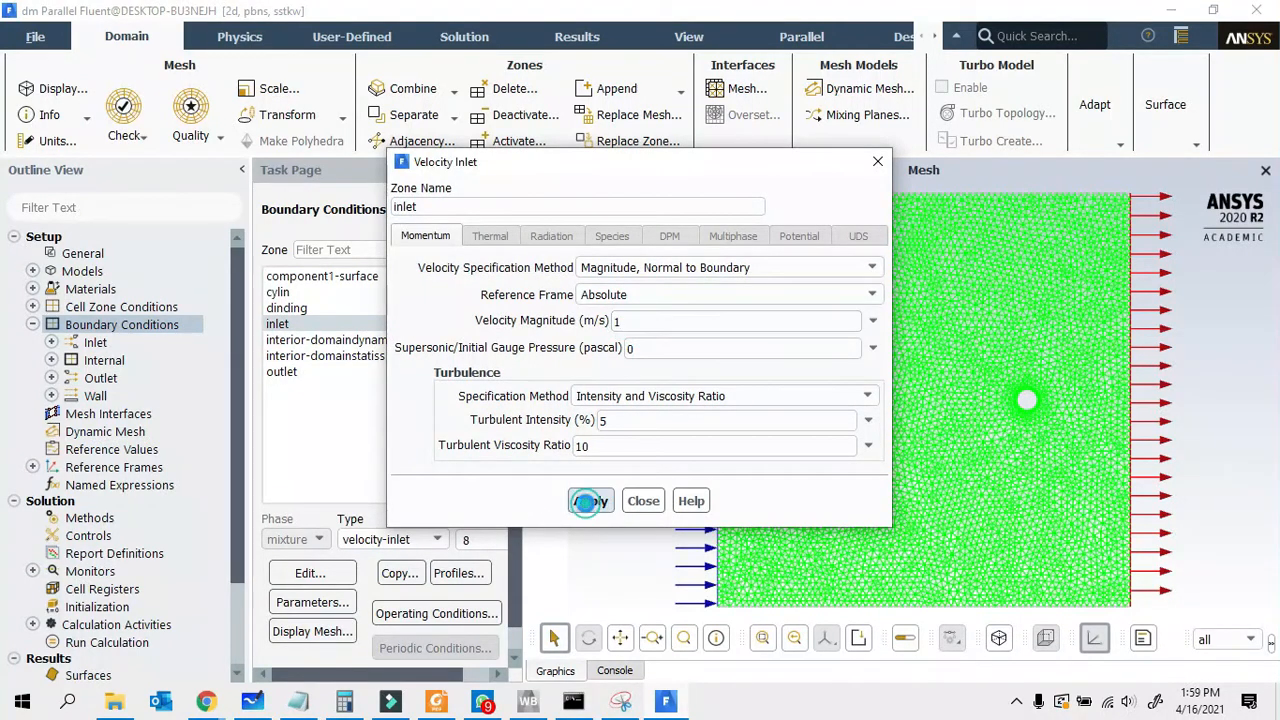
{"action": "left_click", "coordinate": [643, 501]}
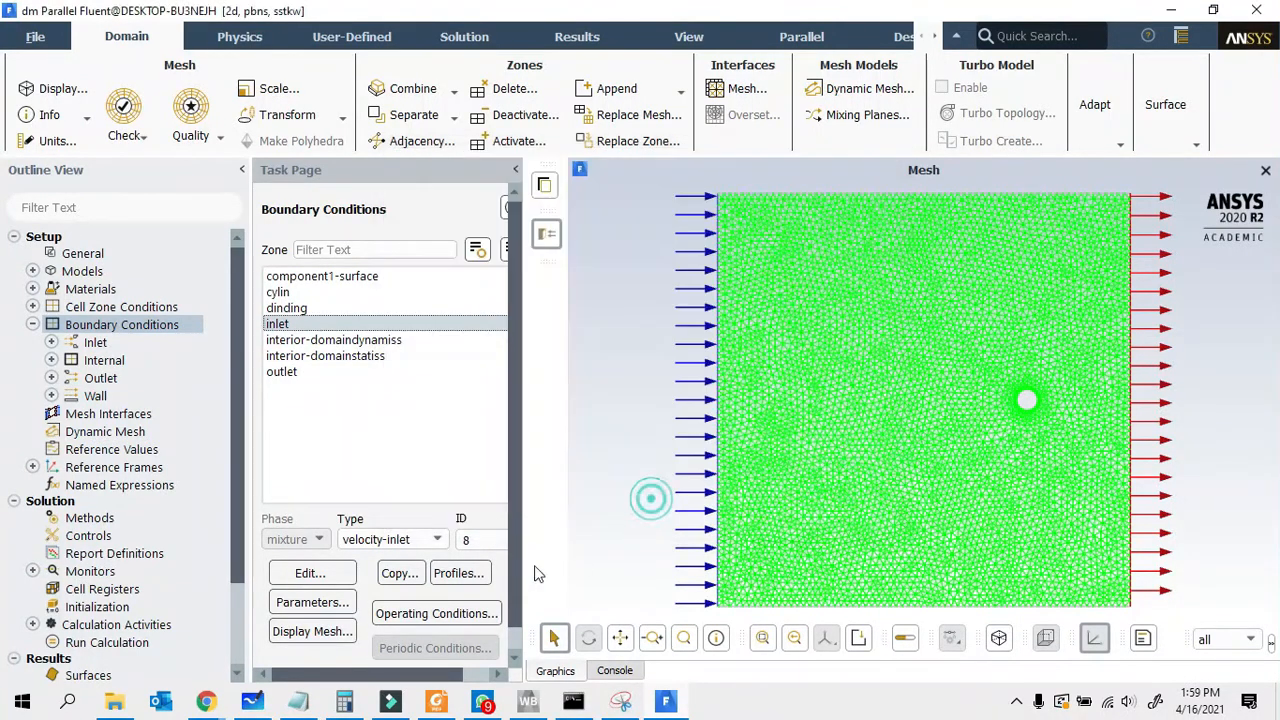
Step: Apply the pressure-outlet condition on the outlet boundary with a gauge pressure of 0 pascal
{"action": "left_click", "coordinate": [282, 371]}
{"action": "left_click", "coordinate": [310, 572]}
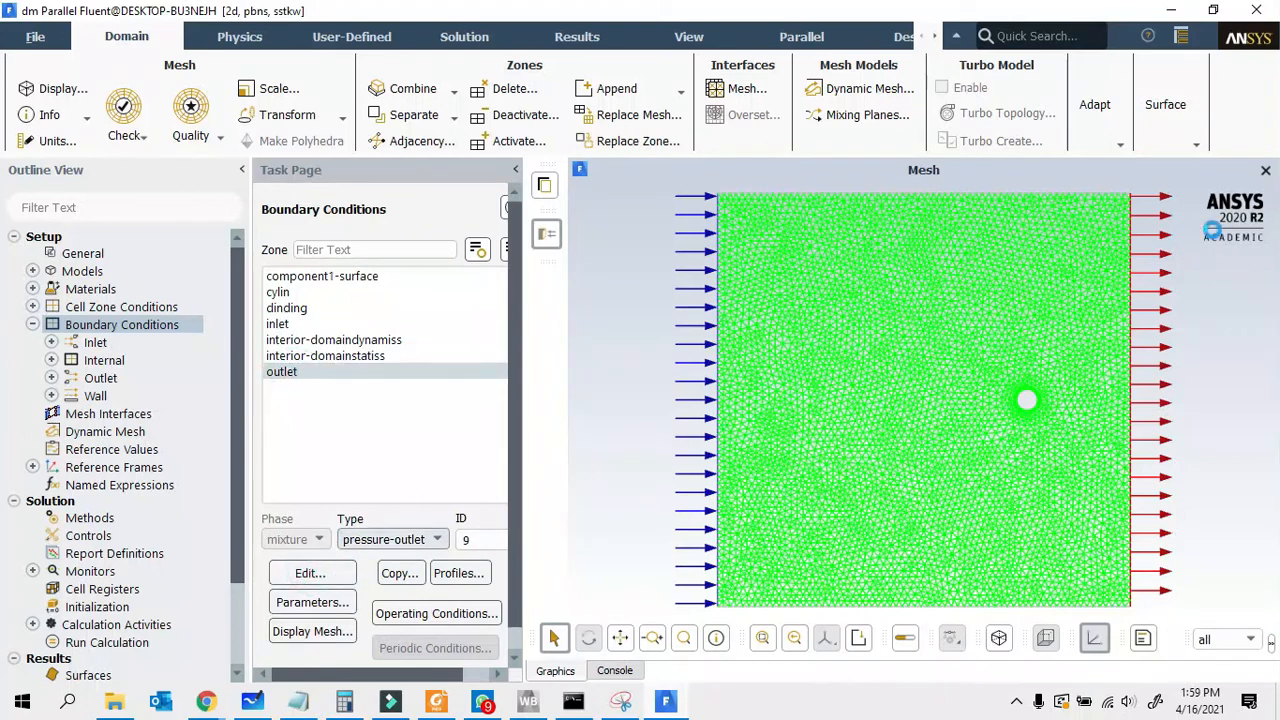
{"action": "left_click", "coordinate": [670, 242]}
{"action": "left_click", "coordinate": [591, 552]}
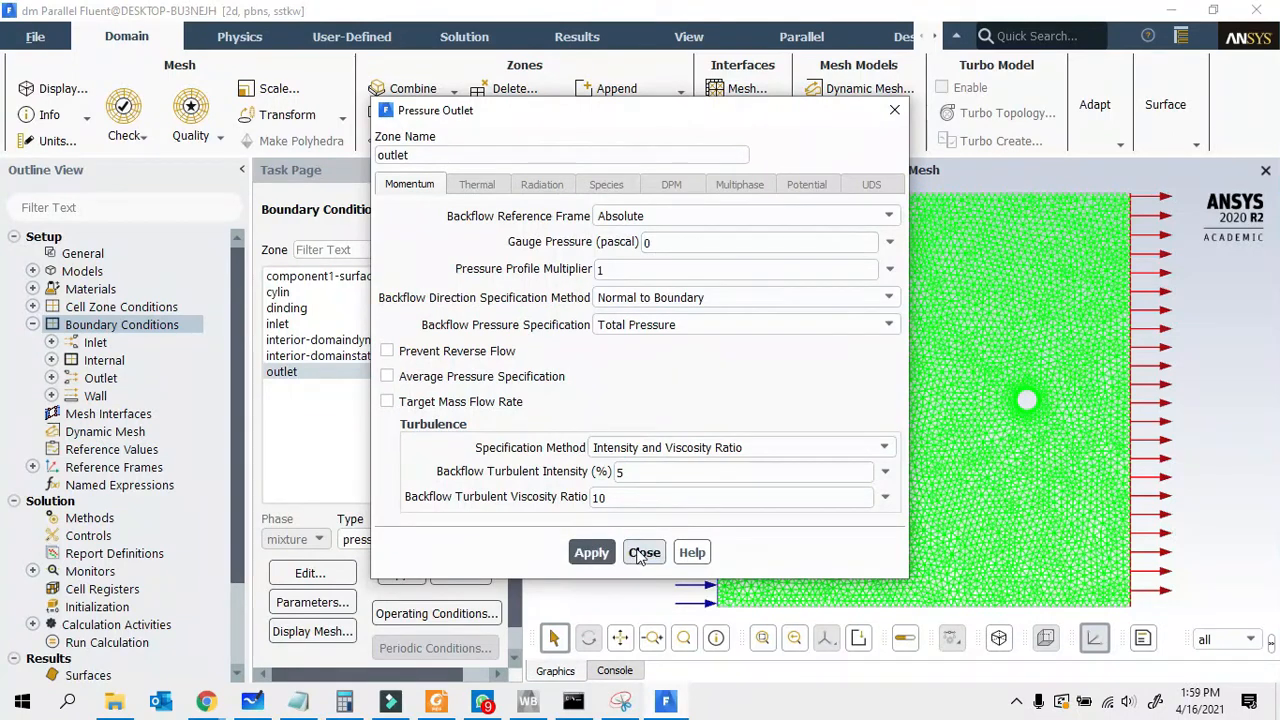
{"action": "left_click", "coordinate": [644, 552]}
Step: Compute the initial values from the inlet, with an X velocity of 1 m/s, and initialize the solution
{"action": "scroll", "coordinate": [113, 480], "scroll_direction": "down", "scroll_amount": 2}
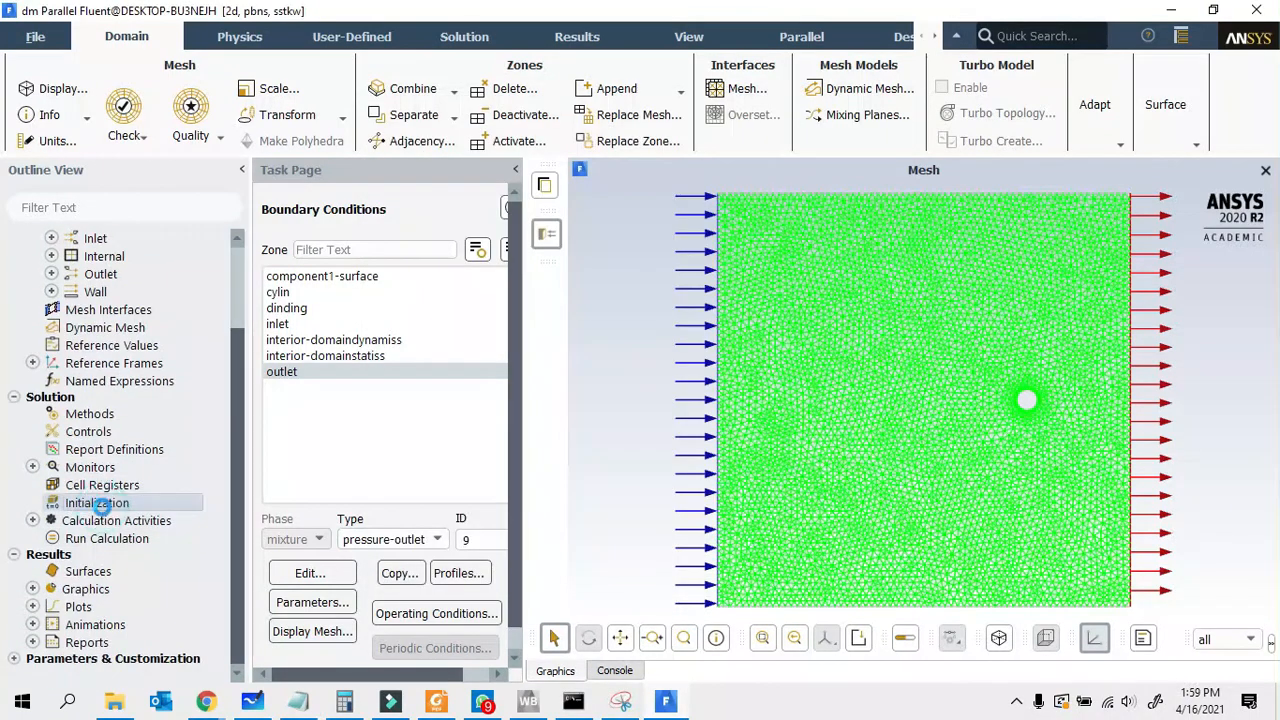
{"action": "left_click", "coordinate": [97, 503]}
{"action": "left_click", "coordinate": [345, 279]}
{"action": "left_click", "coordinate": [326, 322]}
{"action": "left_click", "coordinate": [280, 359]}
{"action": "scroll", "coordinate": [340, 480], "scroll_direction": "down", "scroll_amount": 3}
{"action": "left_click", "coordinate": [300, 551]}
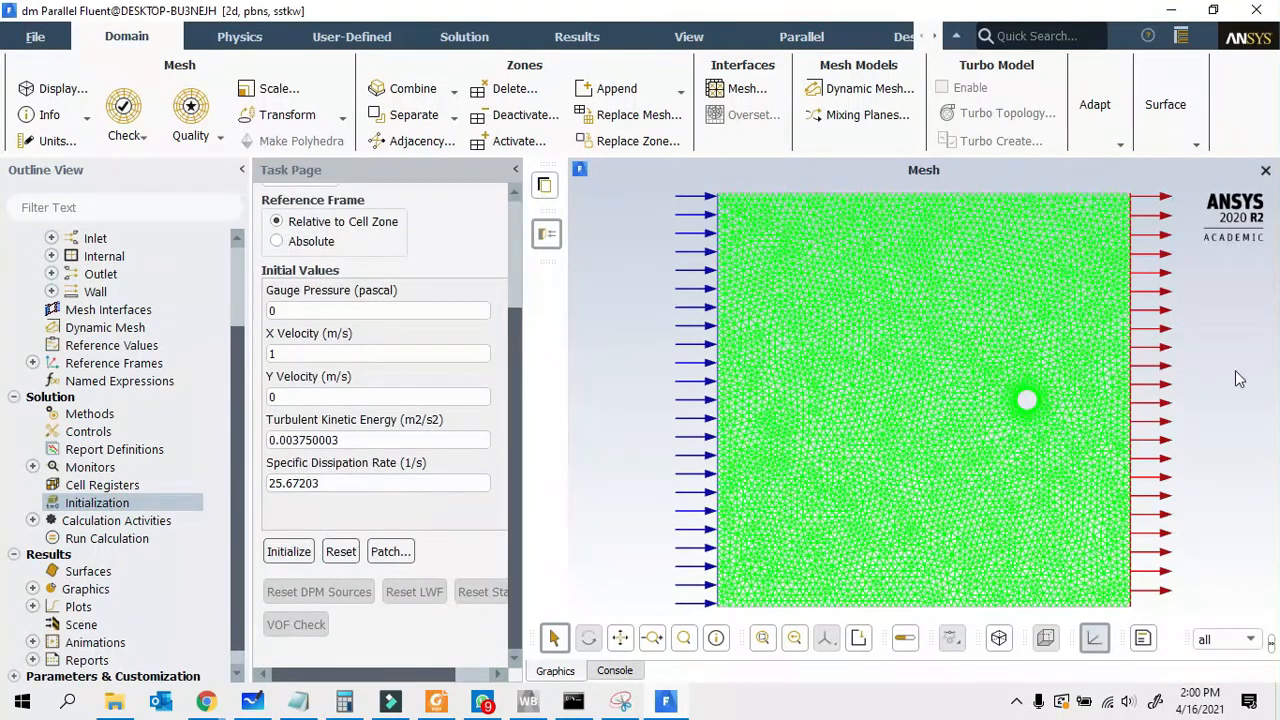
Step: Run the steady calculation with the number of iterations set to 100 and dismiss the completion notice
{"action": "left_click", "coordinate": [95, 539]}
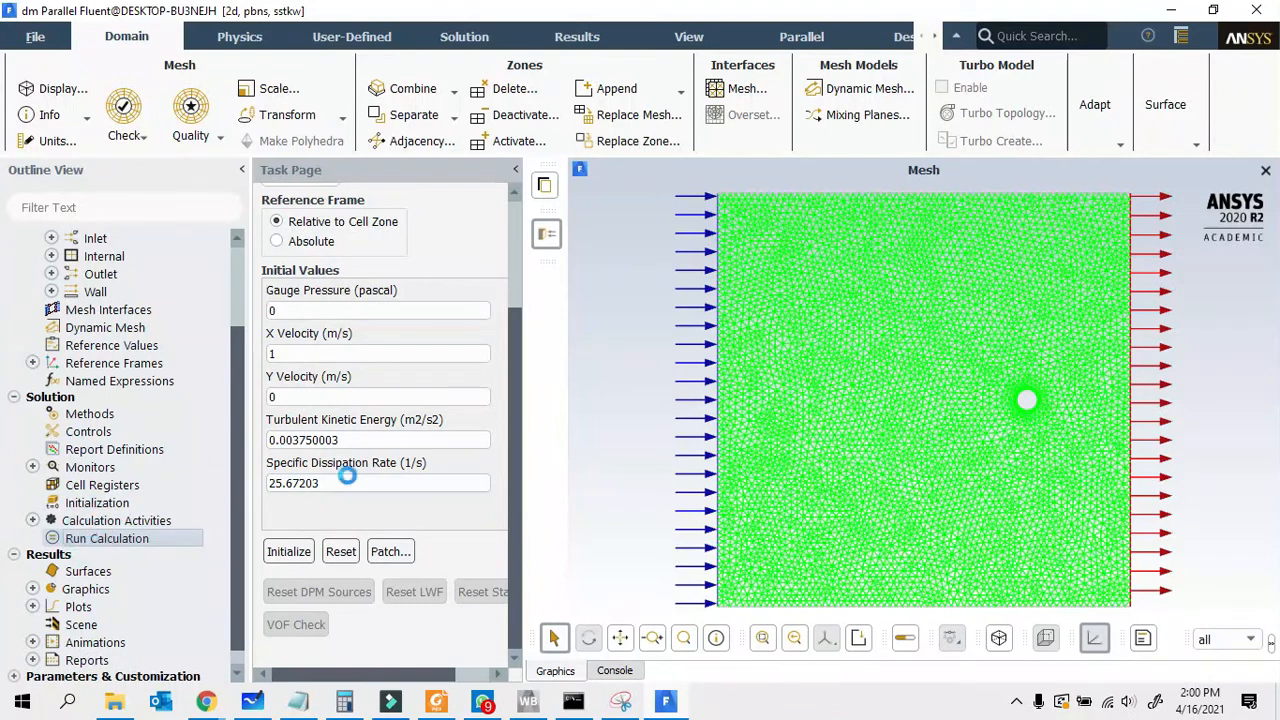
{"action": "double_click", "coordinate": [323, 466]}
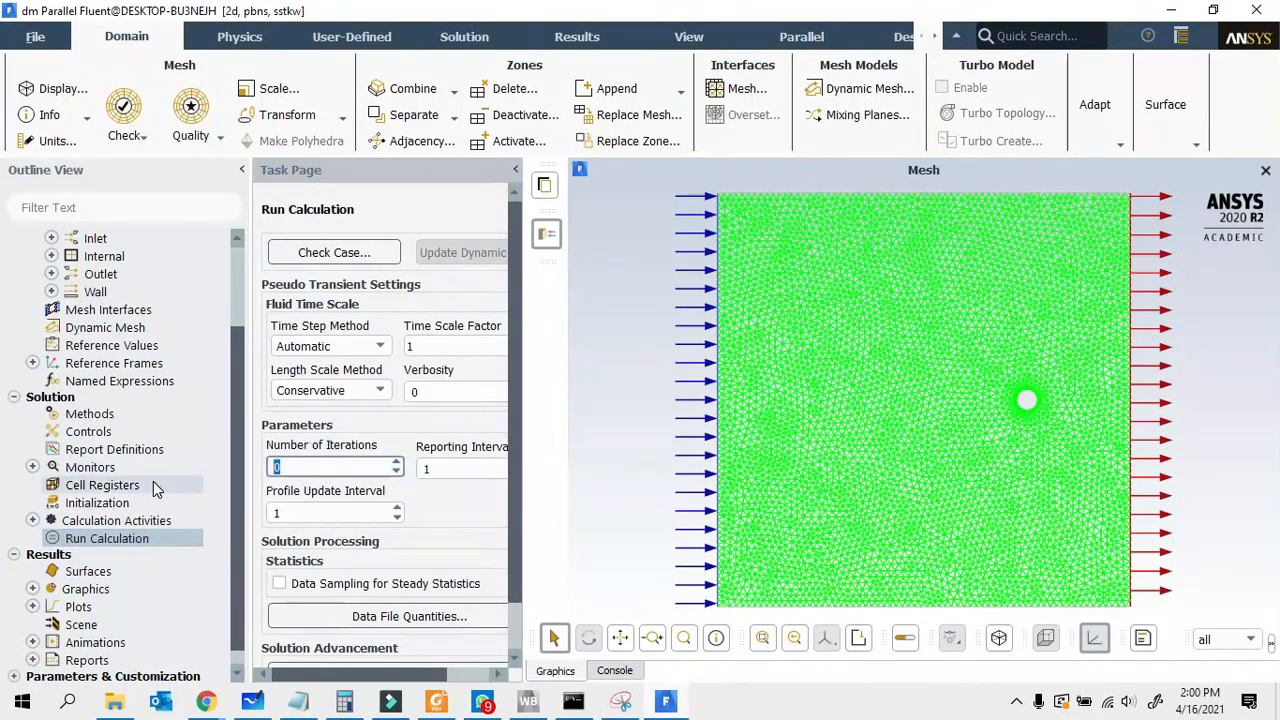
{"action": "type", "text": "100"}
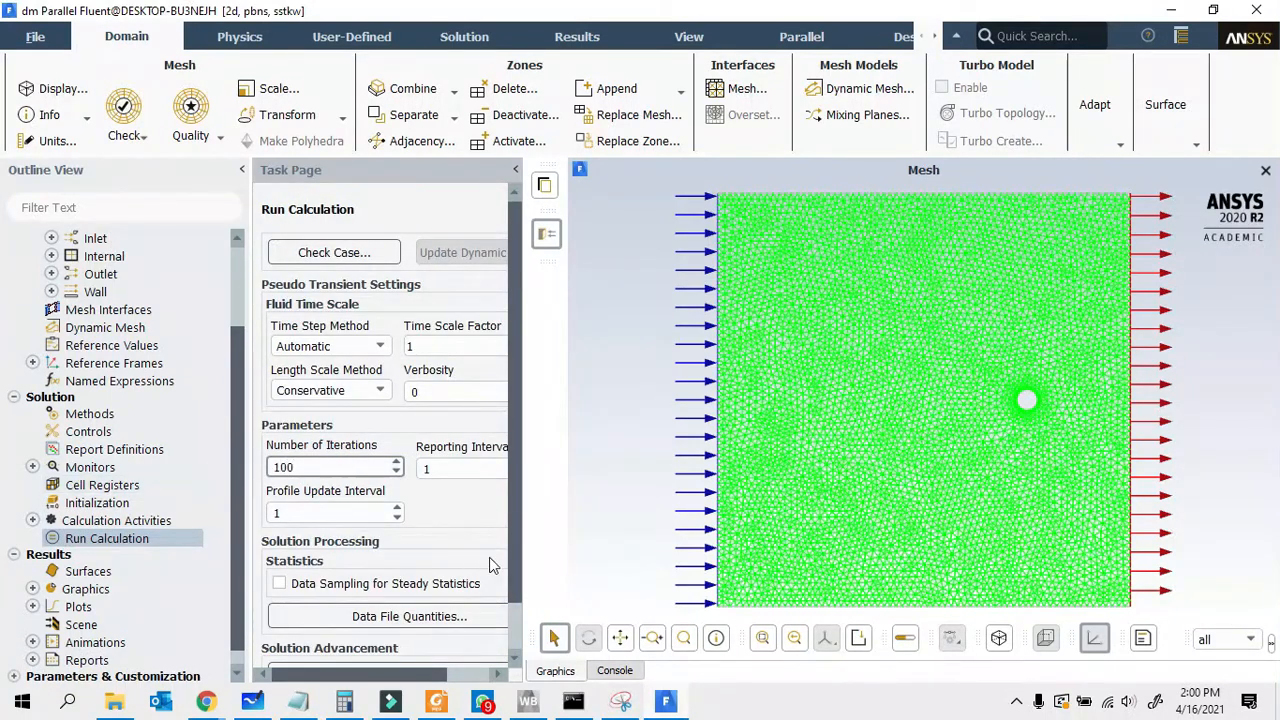
{"action": "scroll", "coordinate": [489, 565], "scroll_direction": "down", "scroll_amount": 1}
{"action": "left_click", "coordinate": [452, 608]}
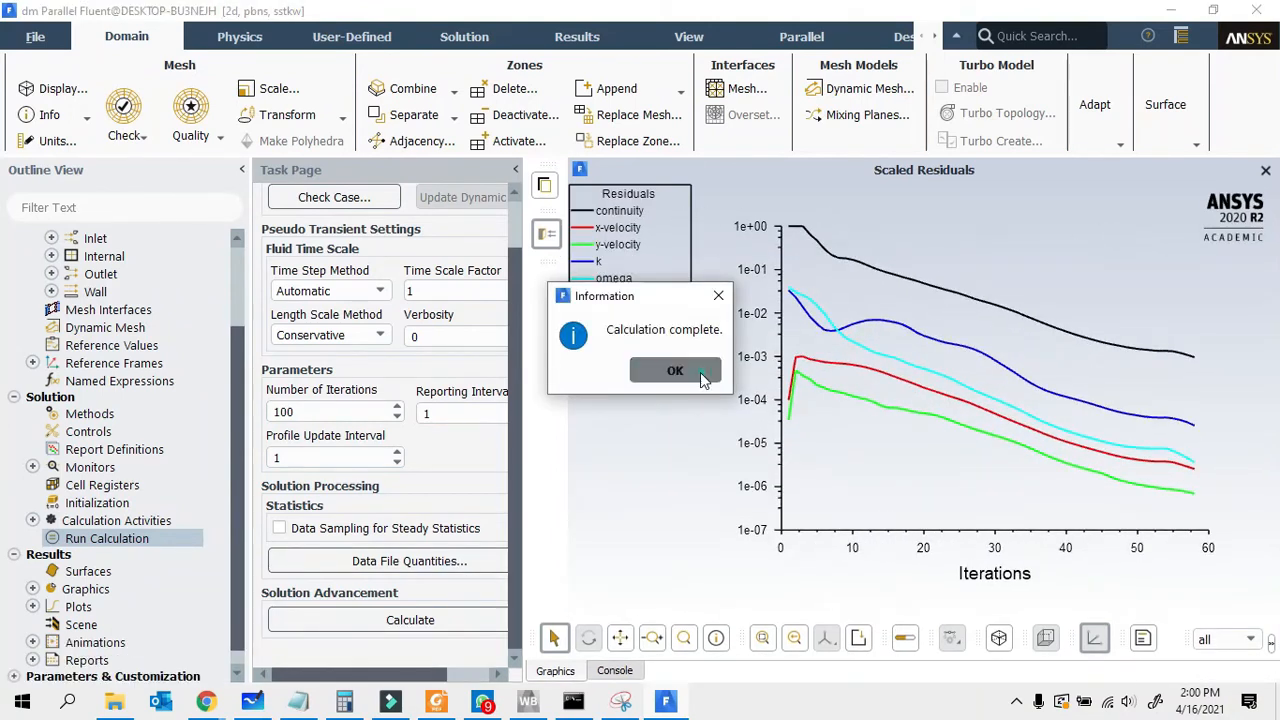
{"action": "left_click", "coordinate": [675, 370]}
Step: Create a filled contour plot of velocity magnitude, compute its range and display it in the graphics window
{"action": "scroll", "coordinate": [33, 573], "scroll_direction": "down", "scroll_amount": 1}
{"action": "left_click", "coordinate": [33, 571]}
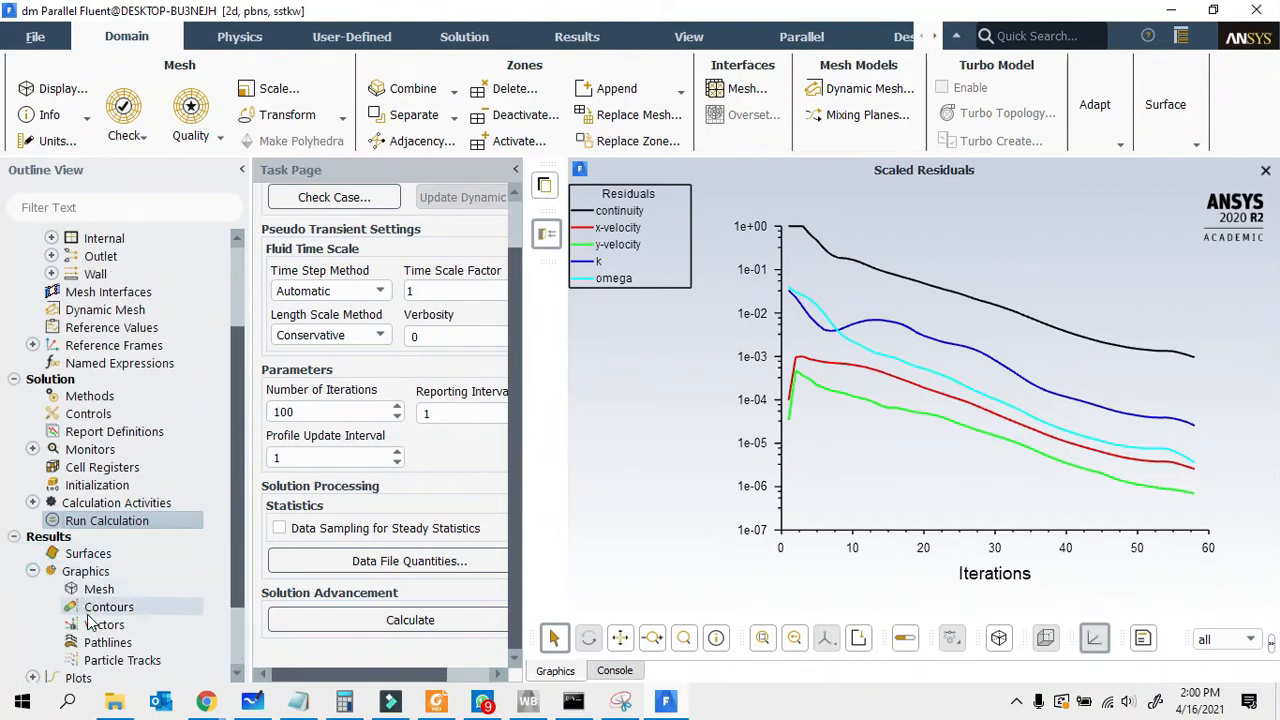
{"action": "double_click", "coordinate": [90, 606]}
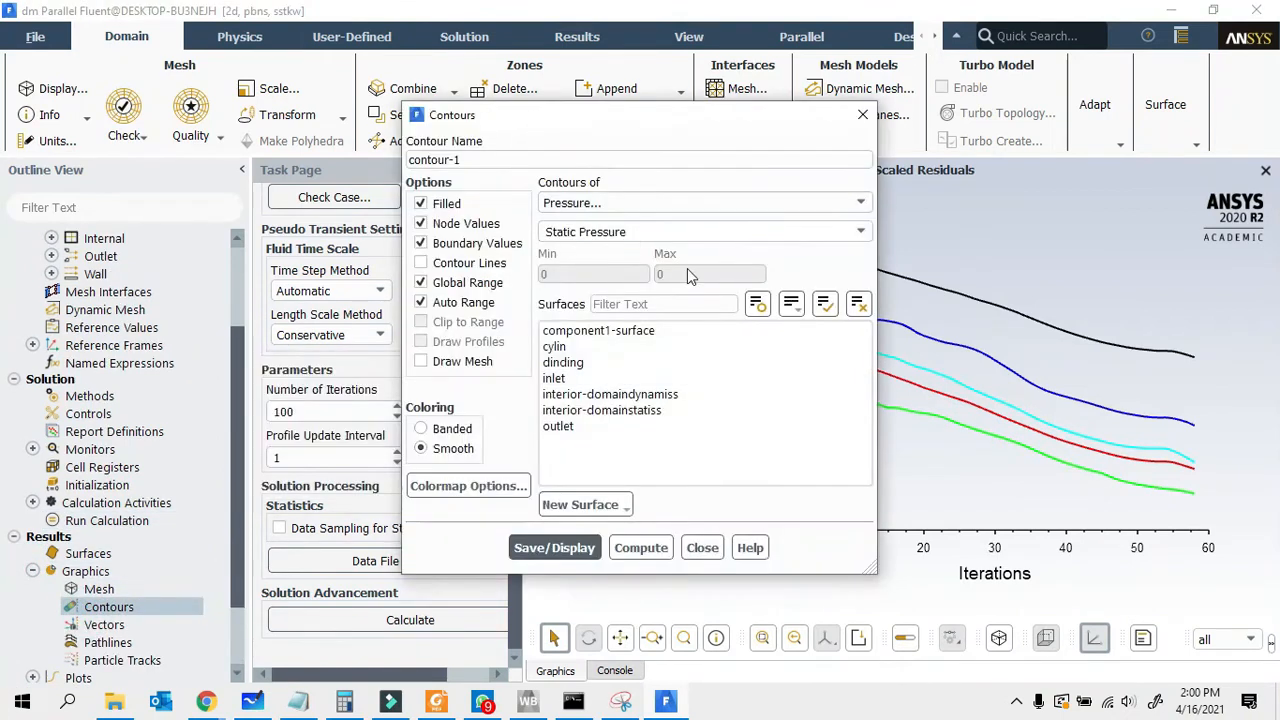
{"action": "left_click", "coordinate": [859, 202]}
{"action": "left_click", "coordinate": [580, 246]}
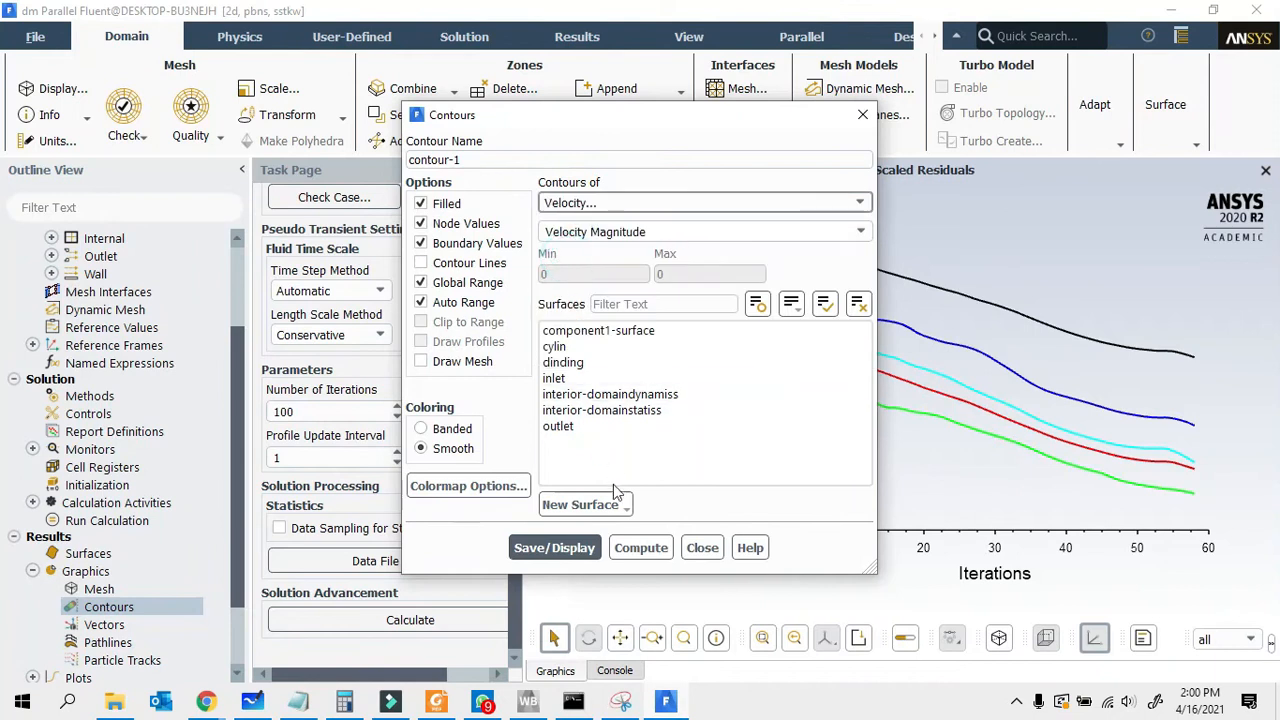
{"action": "left_click", "coordinate": [641, 548]}
{"action": "left_click", "coordinate": [554, 548]}
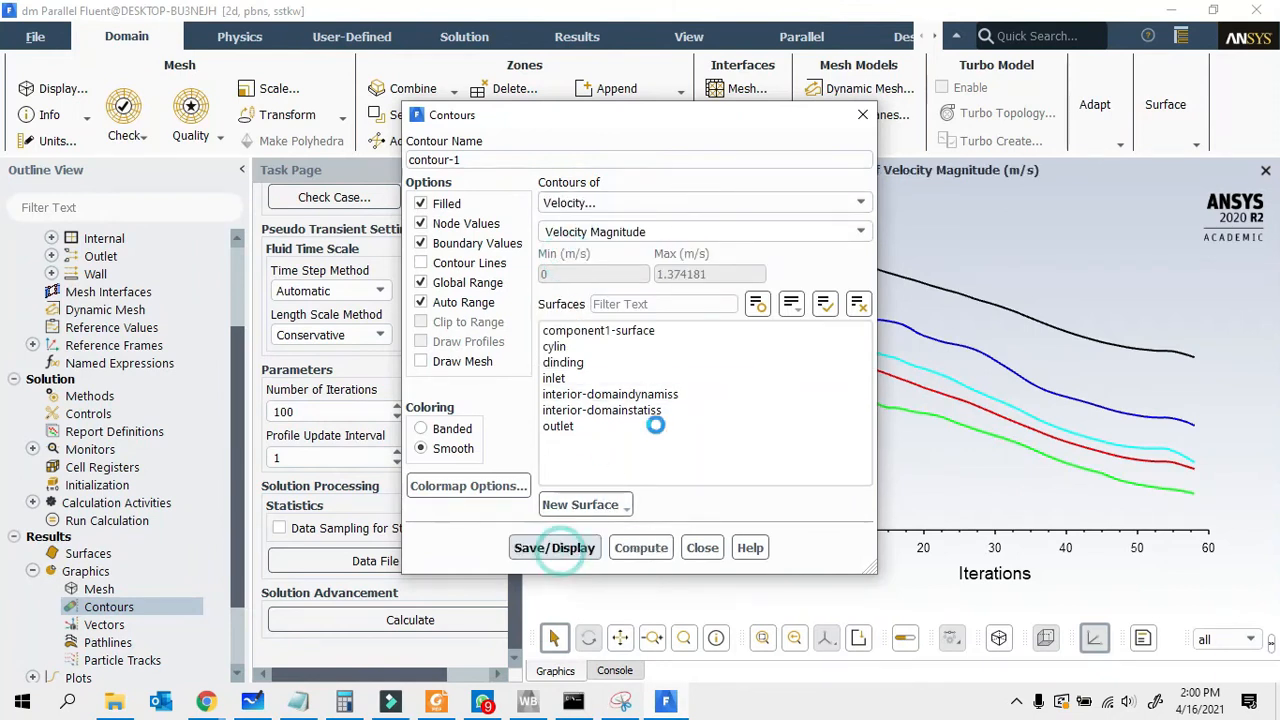
{"action": "left_click_drag", "start_coordinate": [720, 117], "coordinate": [556, 115]}
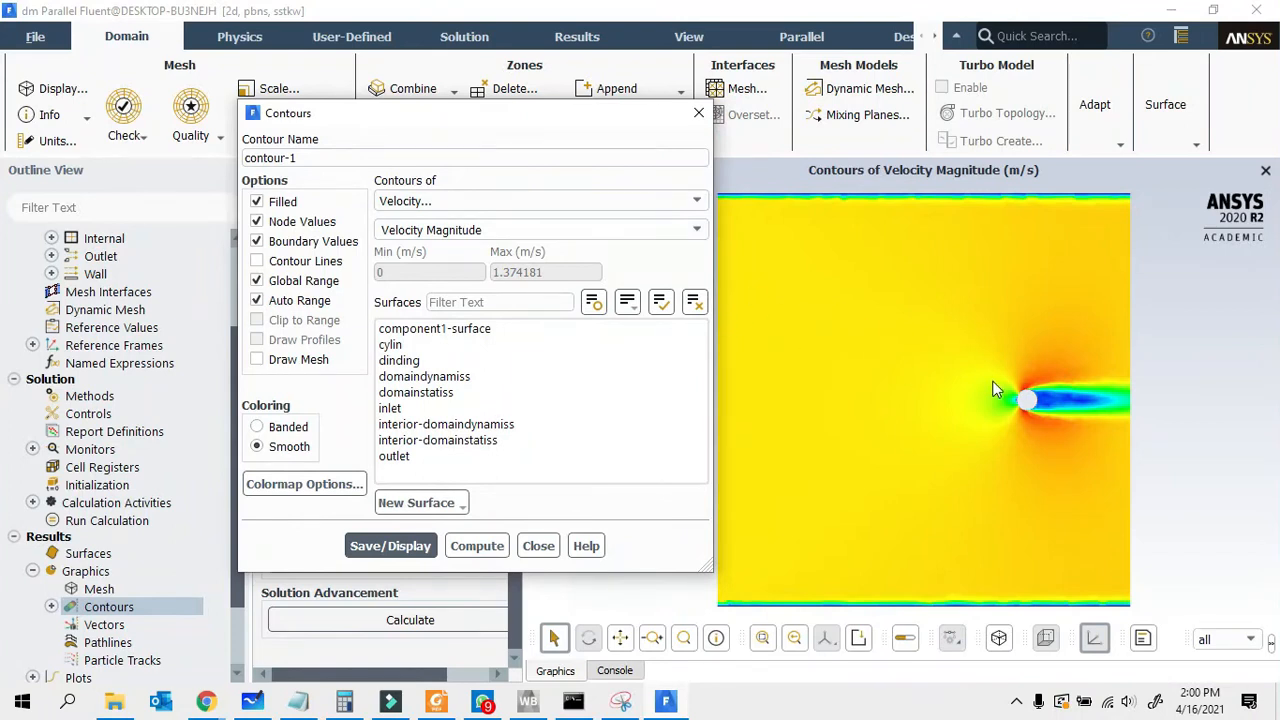
Step: Disable Global Range and Auto Range for the velocity contour and set the maximum to 0.7 m/s
{"action": "left_click", "coordinate": [296, 281]}
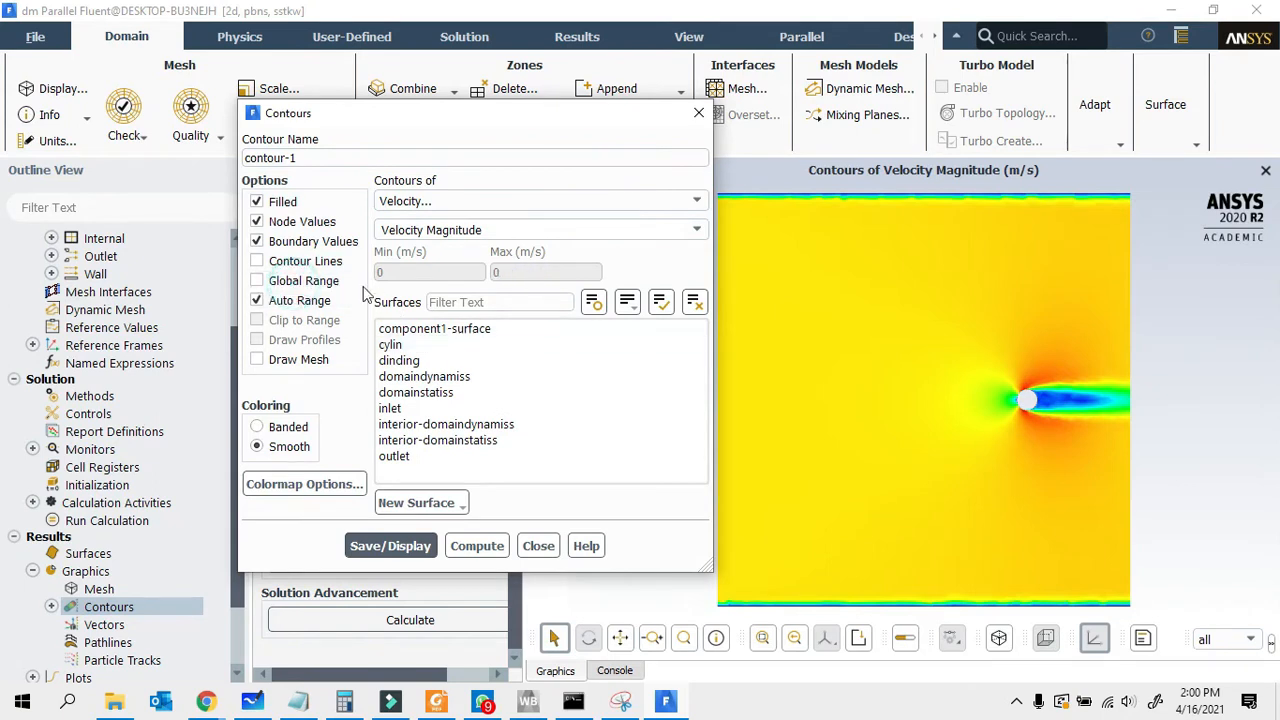
{"action": "left_click", "coordinate": [290, 300]}
{"action": "double_click", "coordinate": [566, 271]}
{"action": "type", "text": "0"}
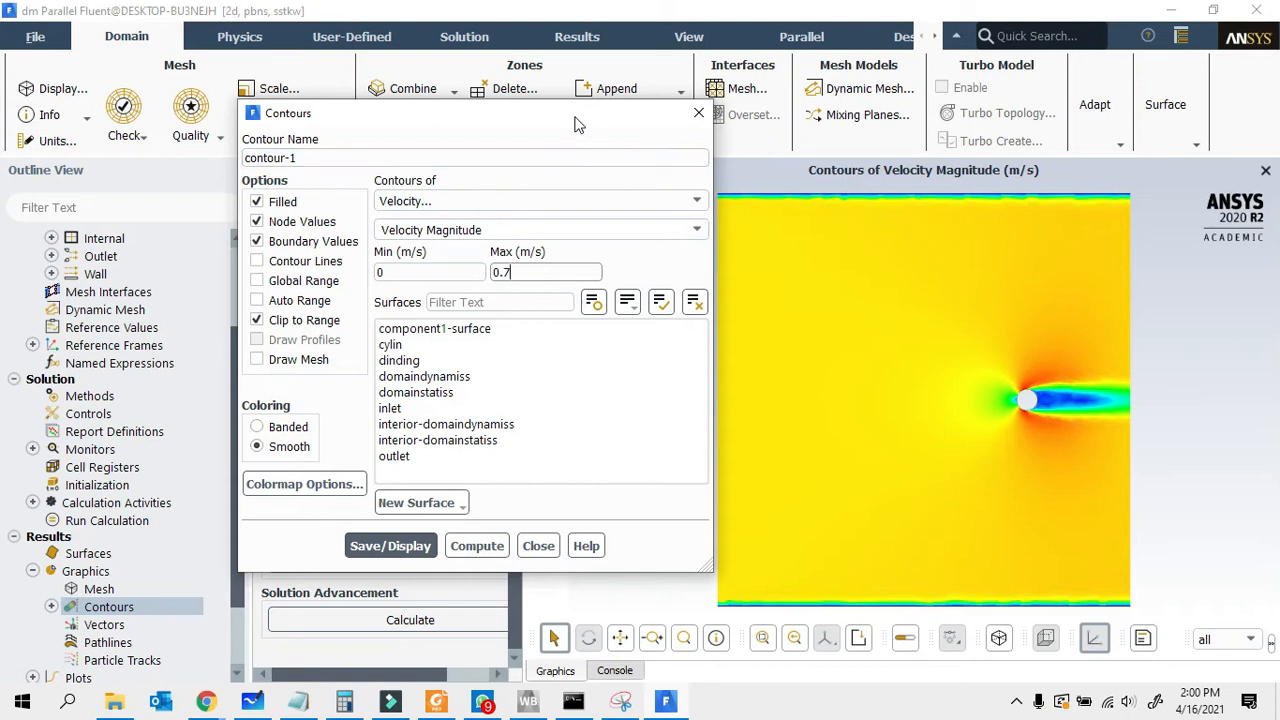
Step: Set the velocity contour's maximum to 1.7 m/s, redisplay the plot and close the contour settings
{"action": "left_click_drag", "start_coordinate": [576, 118], "coordinate": [328, 91]}
{"action": "double_click", "coordinate": [255, 245]}
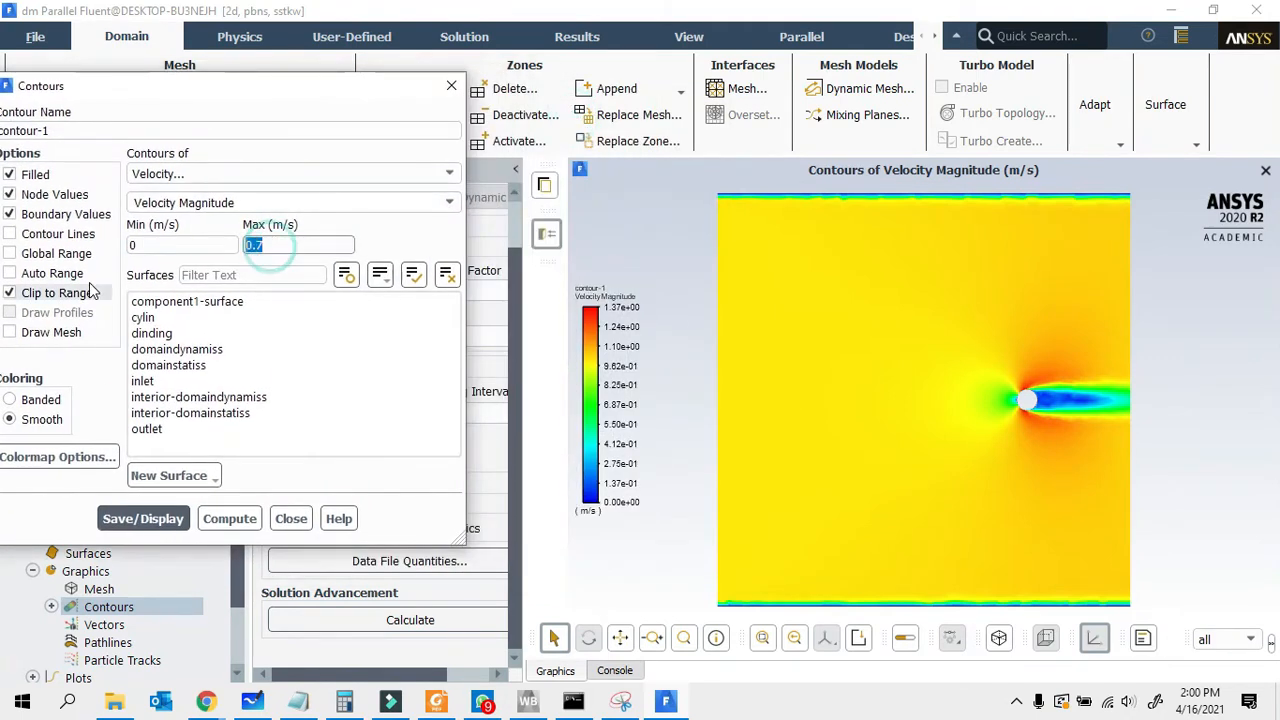
{"action": "type", "text": "1."}
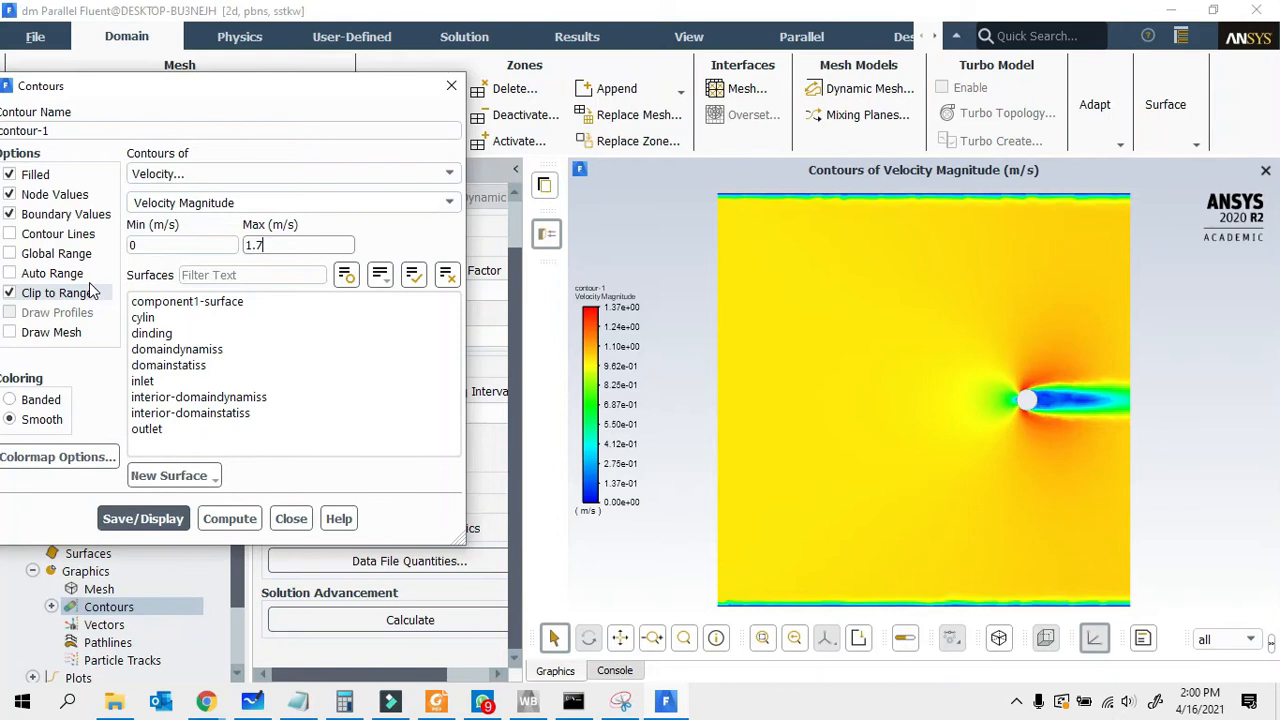
{"action": "type", "text": "7"}
{"action": "left_click_drag", "start_coordinate": [137, 86], "coordinate": [301, 90]}
{"action": "left_click", "coordinate": [301, 524]}
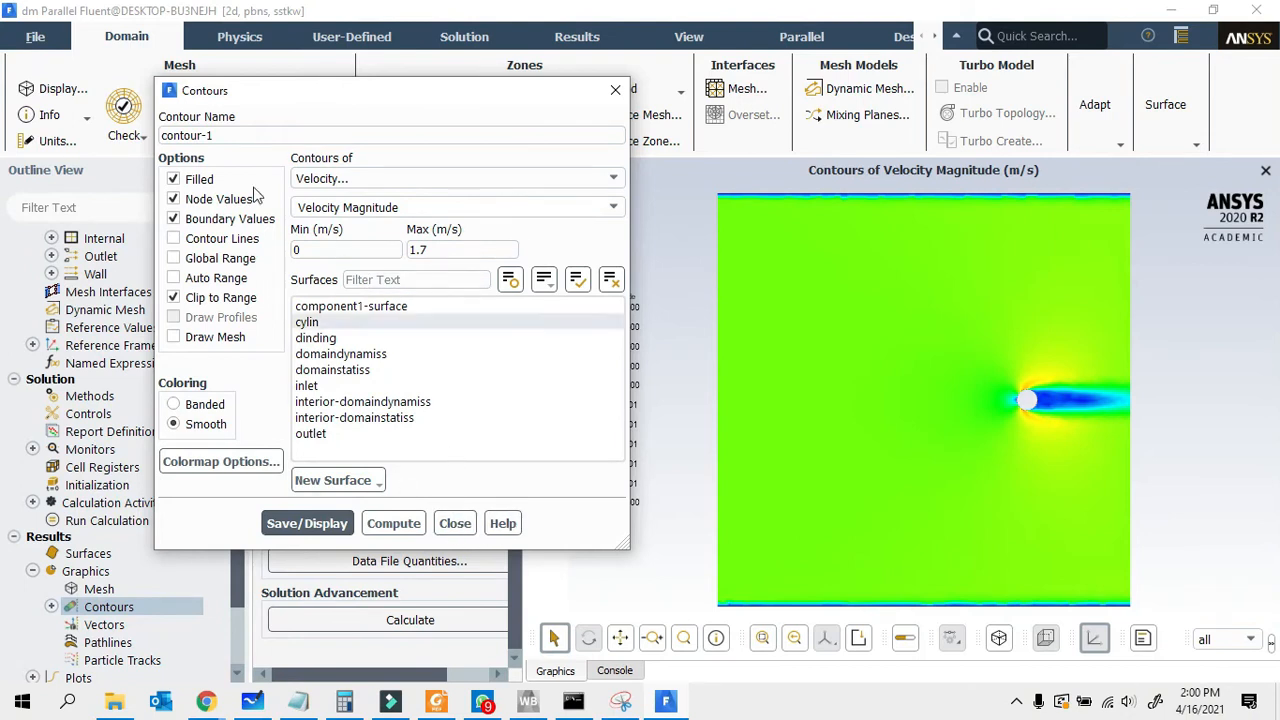
{"action": "left_click", "coordinate": [445, 522]}
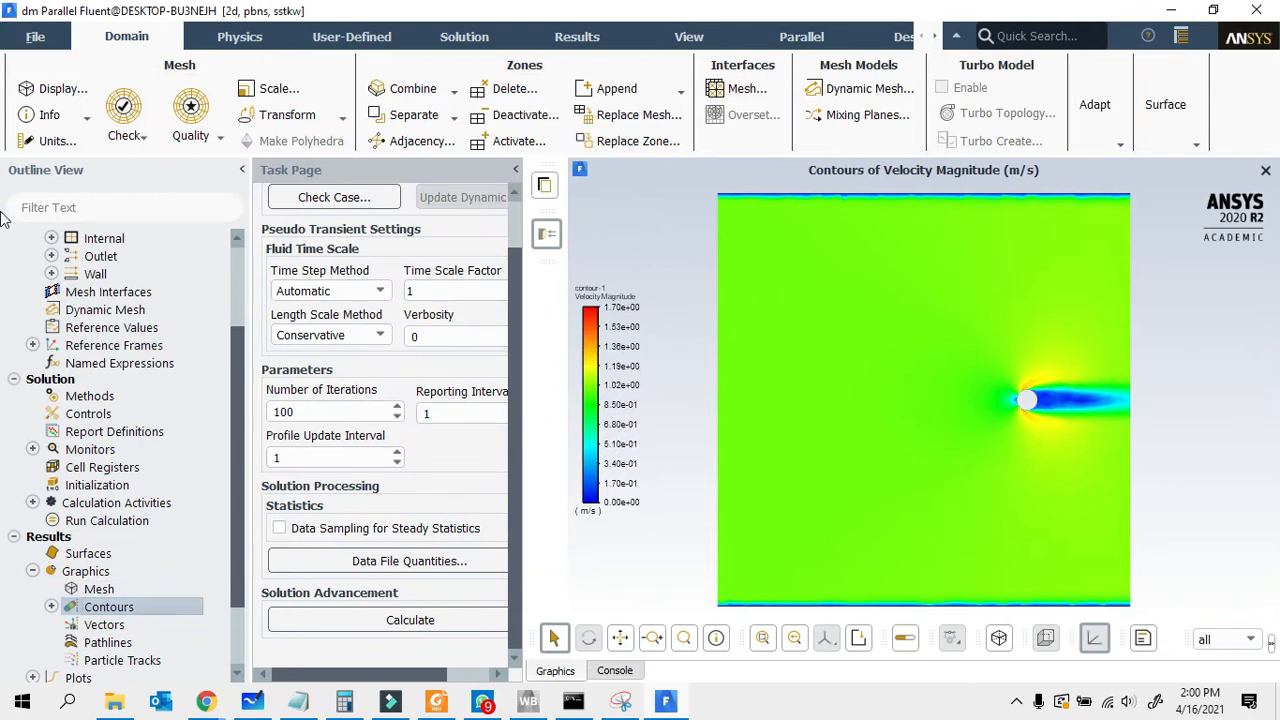
Step: Change the solver's time setting to Transient in the general setup
{"action": "scroll", "coordinate": [113, 277], "scroll_direction": "up", "scroll_amount": 3}
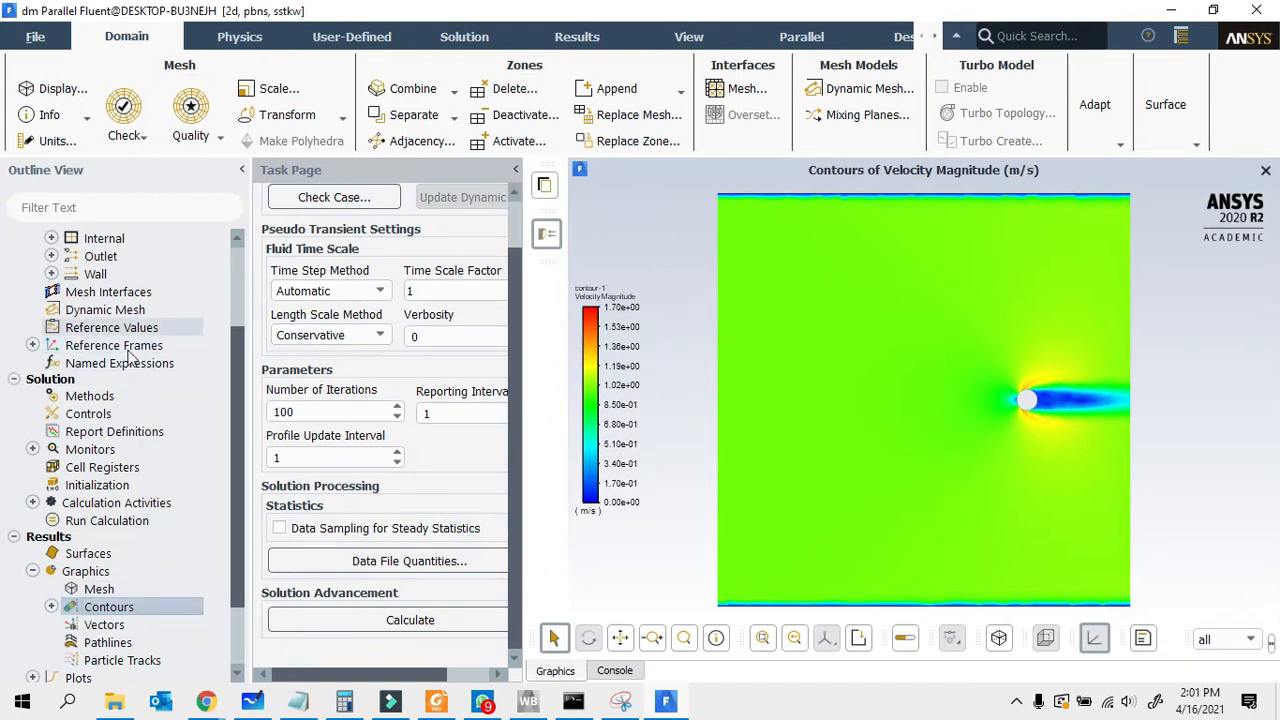
{"action": "left_click", "coordinate": [84, 254]}
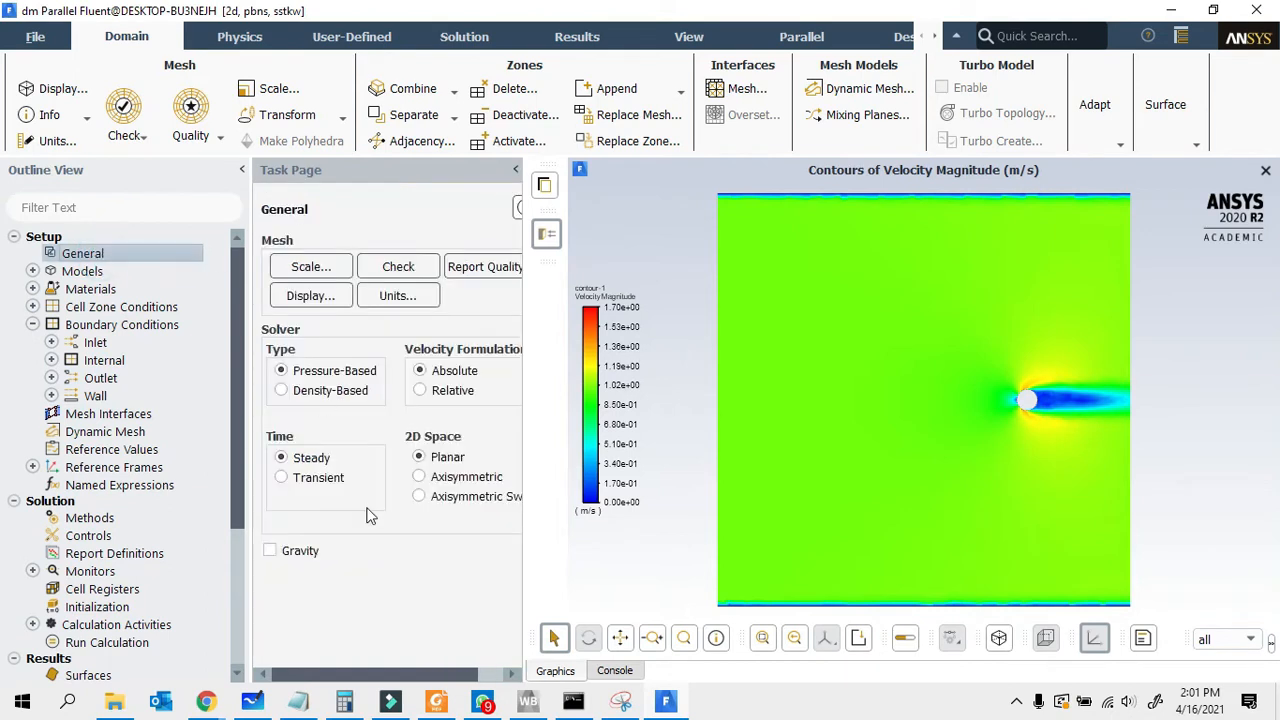
{"action": "left_click", "coordinate": [310, 480]}
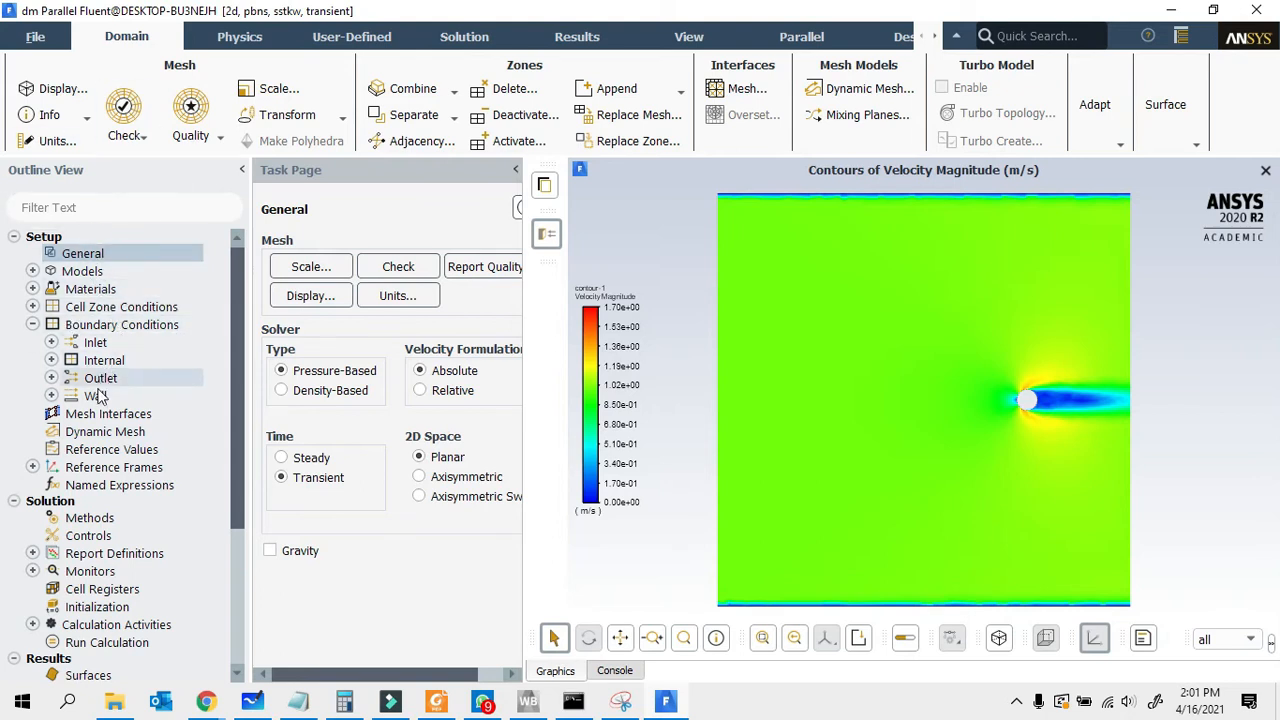
Step: Enable Dynamic Mesh with the Smoothing and Remeshing mesh methods
{"action": "left_click", "coordinate": [108, 431]}
{"action": "left_click", "coordinate": [322, 244]}
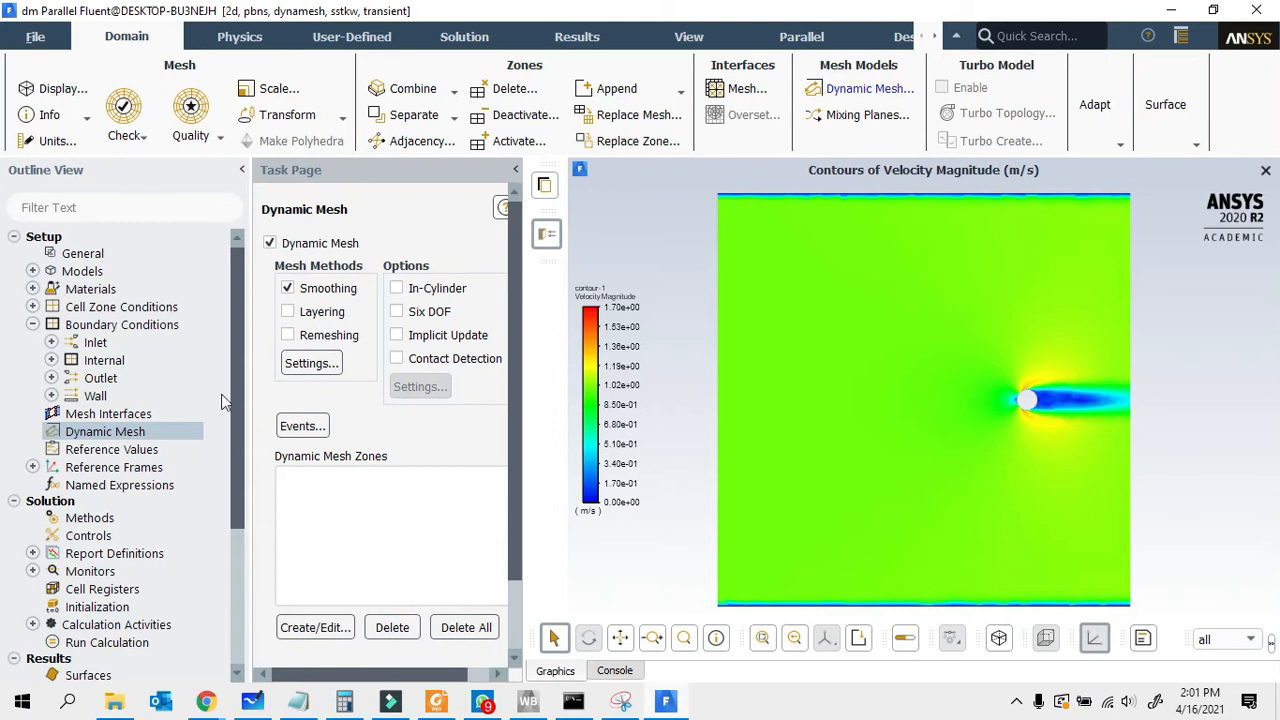
{"action": "left_click", "coordinate": [288, 290]}
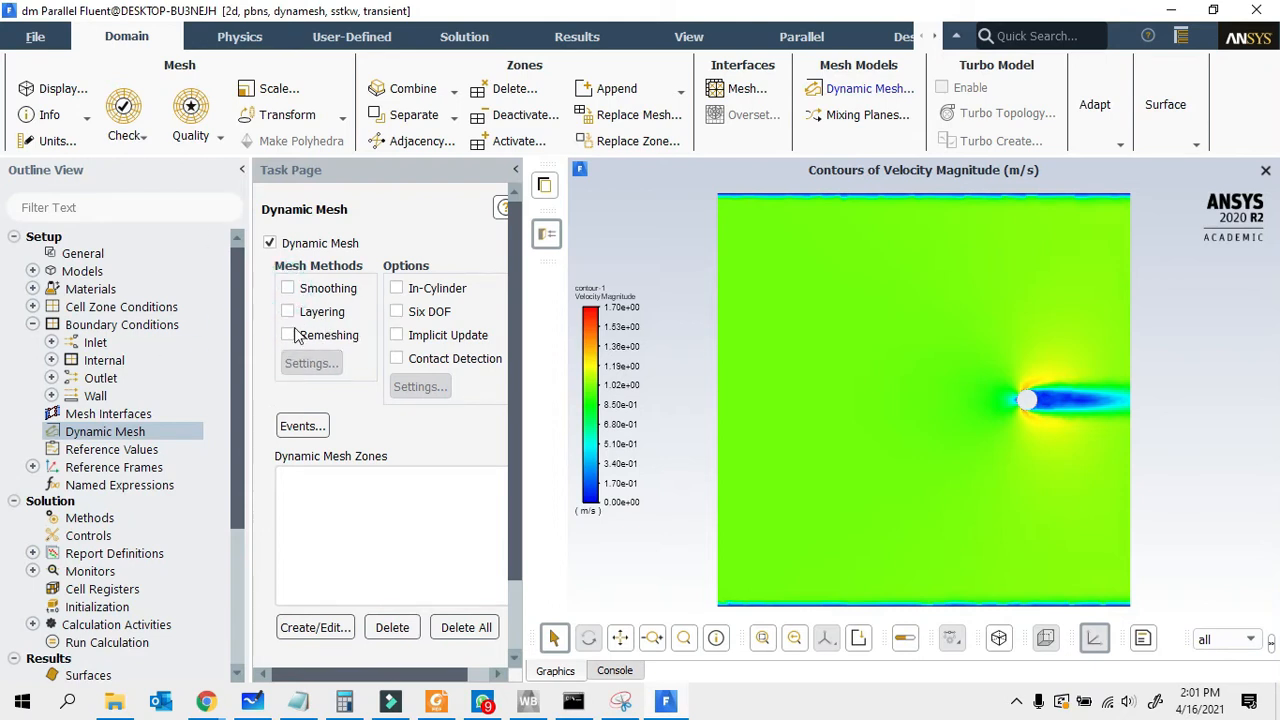
{"action": "left_click", "coordinate": [288, 290]}
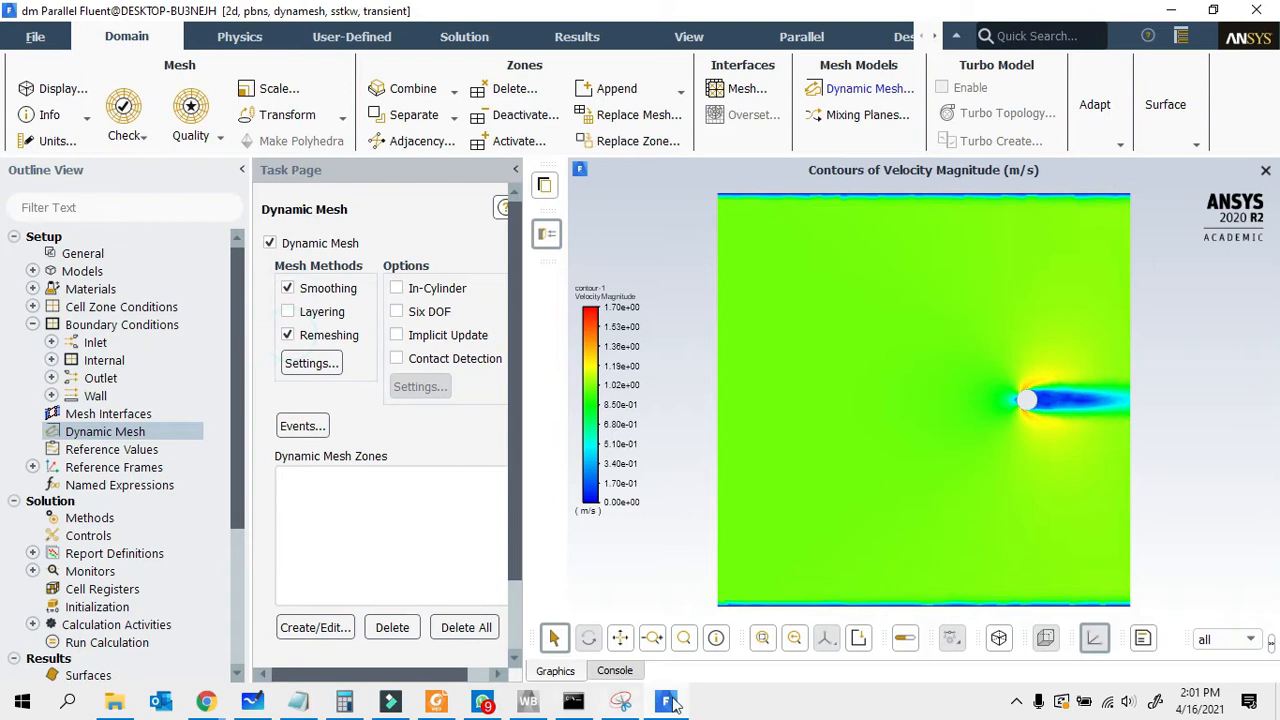
{"action": "left_click", "coordinate": [621, 701]}
{"action": "key", "text": "ctrl+n"}
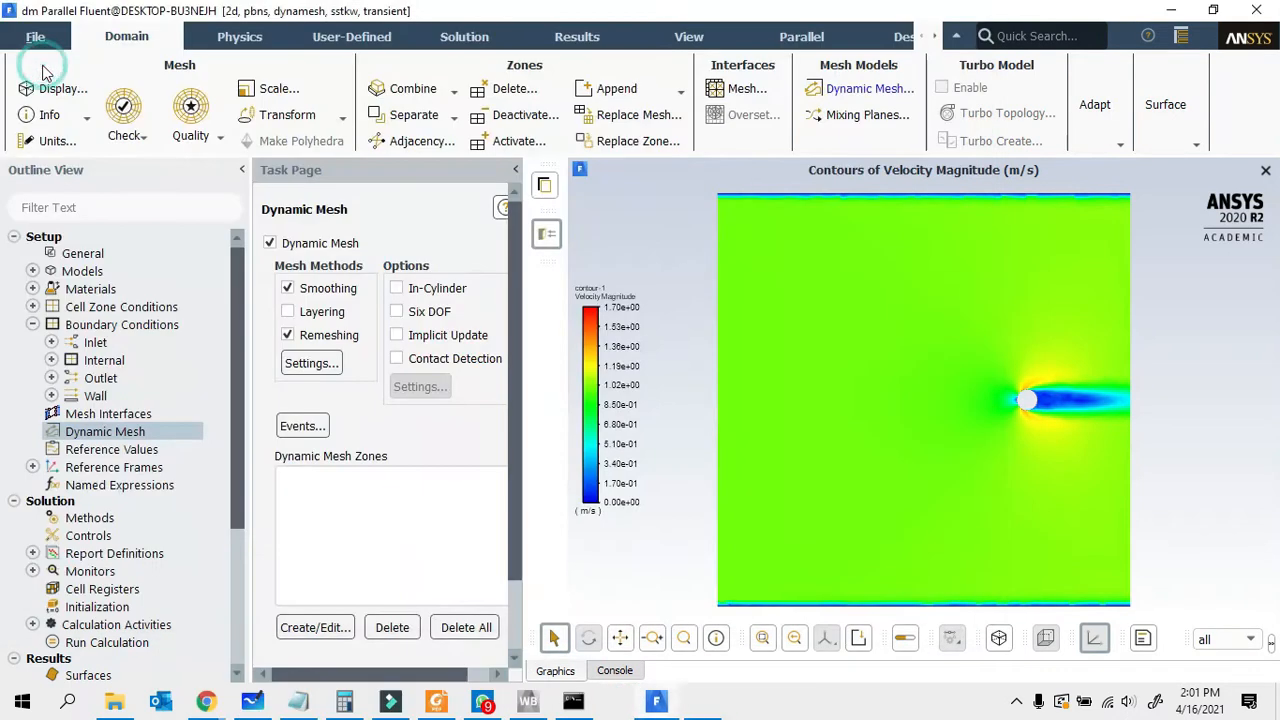
{"action": "left_click", "coordinate": [168, 687]}
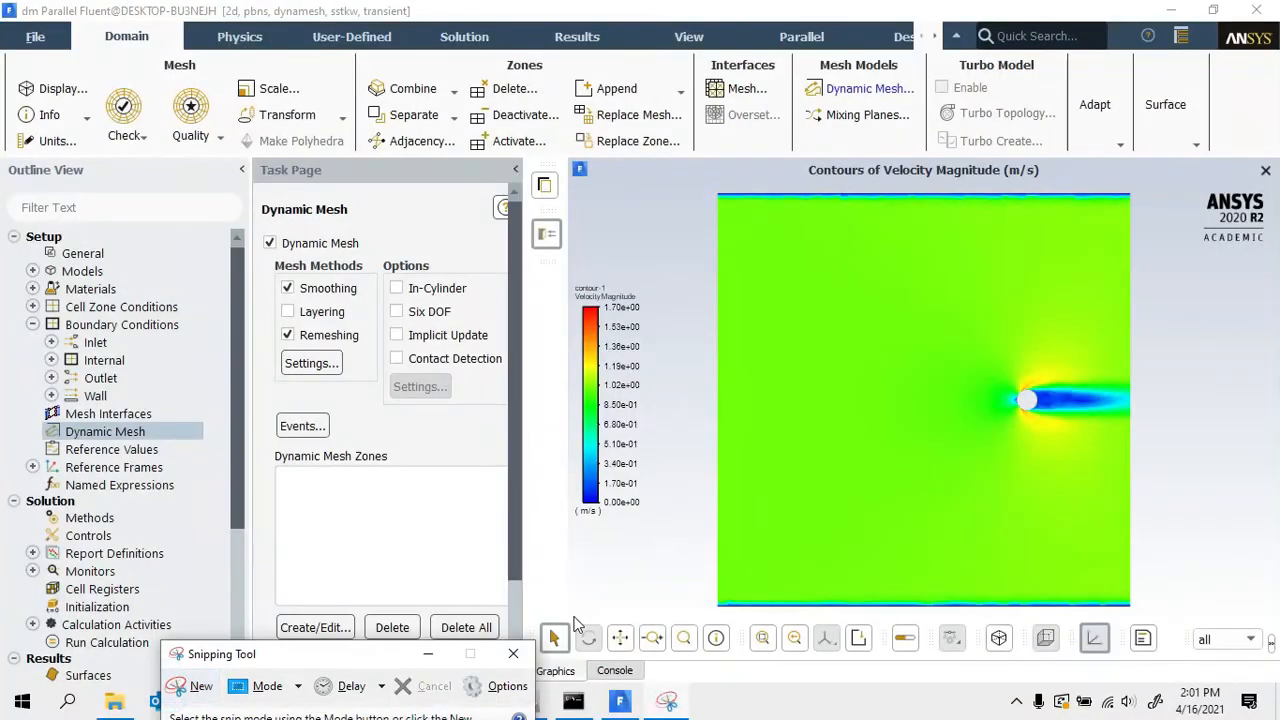
{"action": "left_click", "coordinate": [428, 655]}
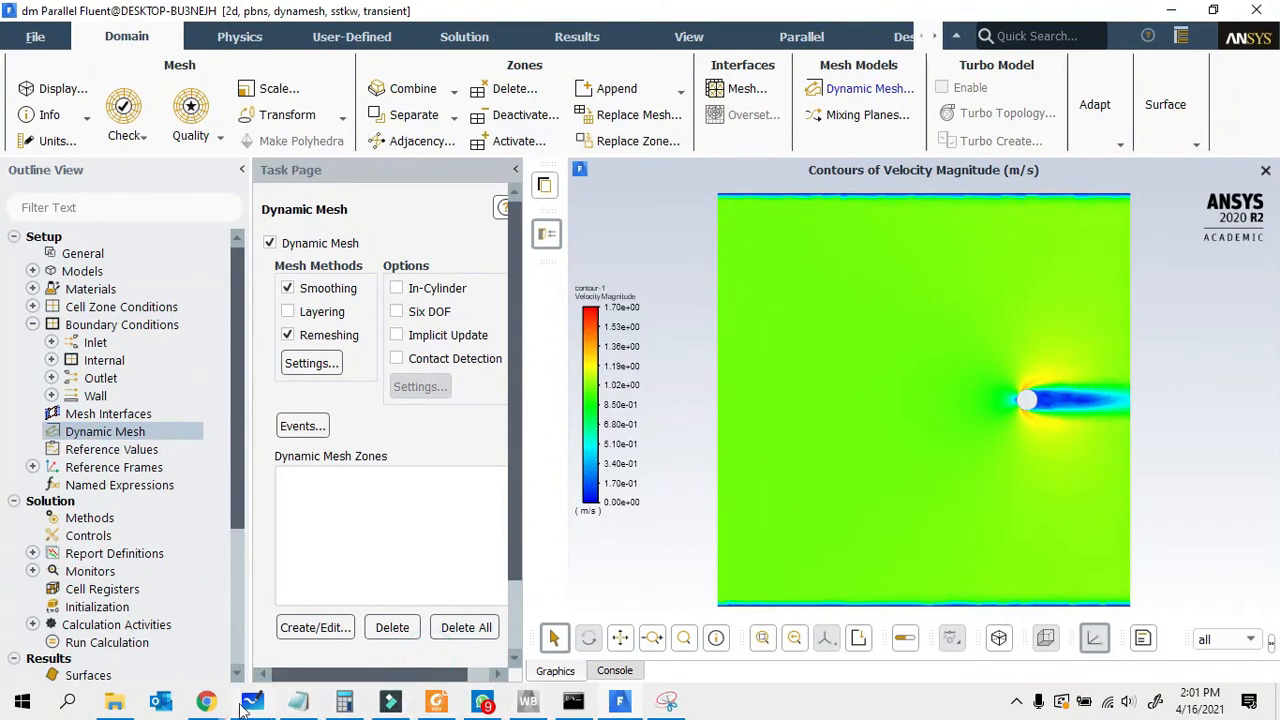
Step: Switch to Microsoft Whiteboard and erase the red annotations around the cylinder on the mesh picture
{"action": "left_click", "coordinate": [251, 703]}
{"action": "scroll", "coordinate": [572, 345], "scroll_direction": "down", "scroll_amount": 5, "text": "ctrl"}
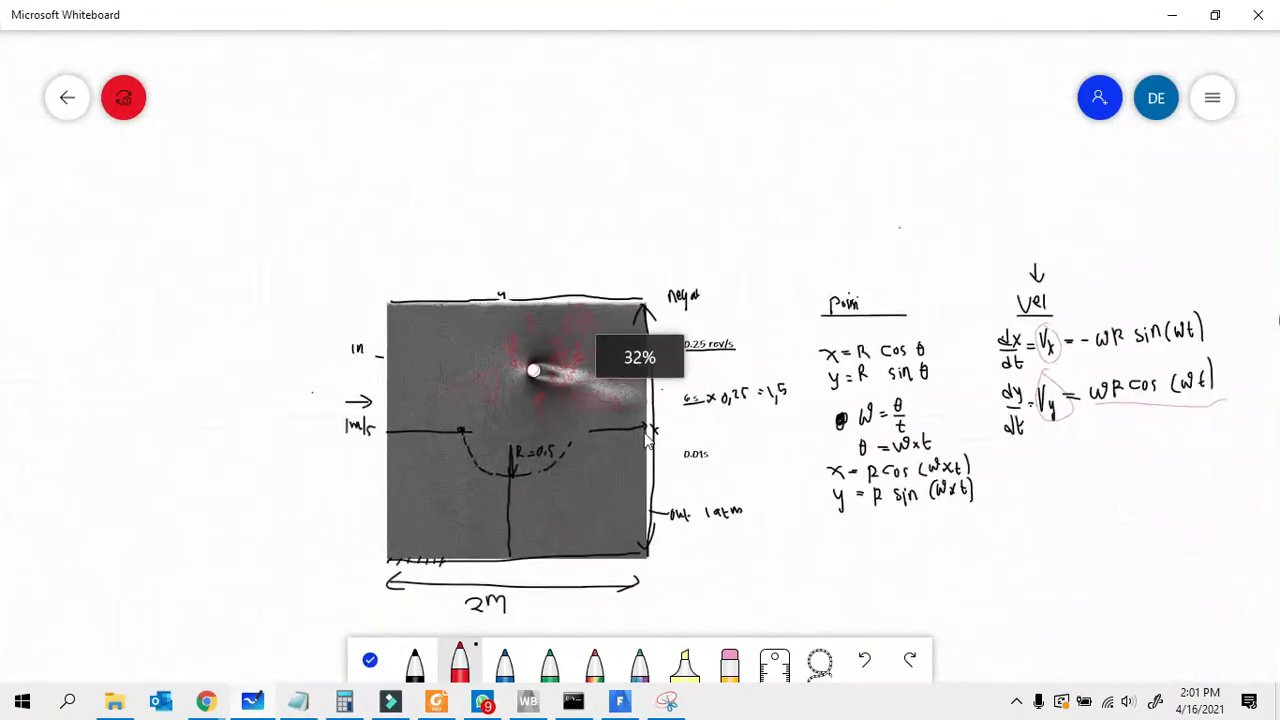
{"action": "scroll", "coordinate": [572, 345], "scroll_direction": "up", "scroll_amount": 3, "text": "ctrl"}
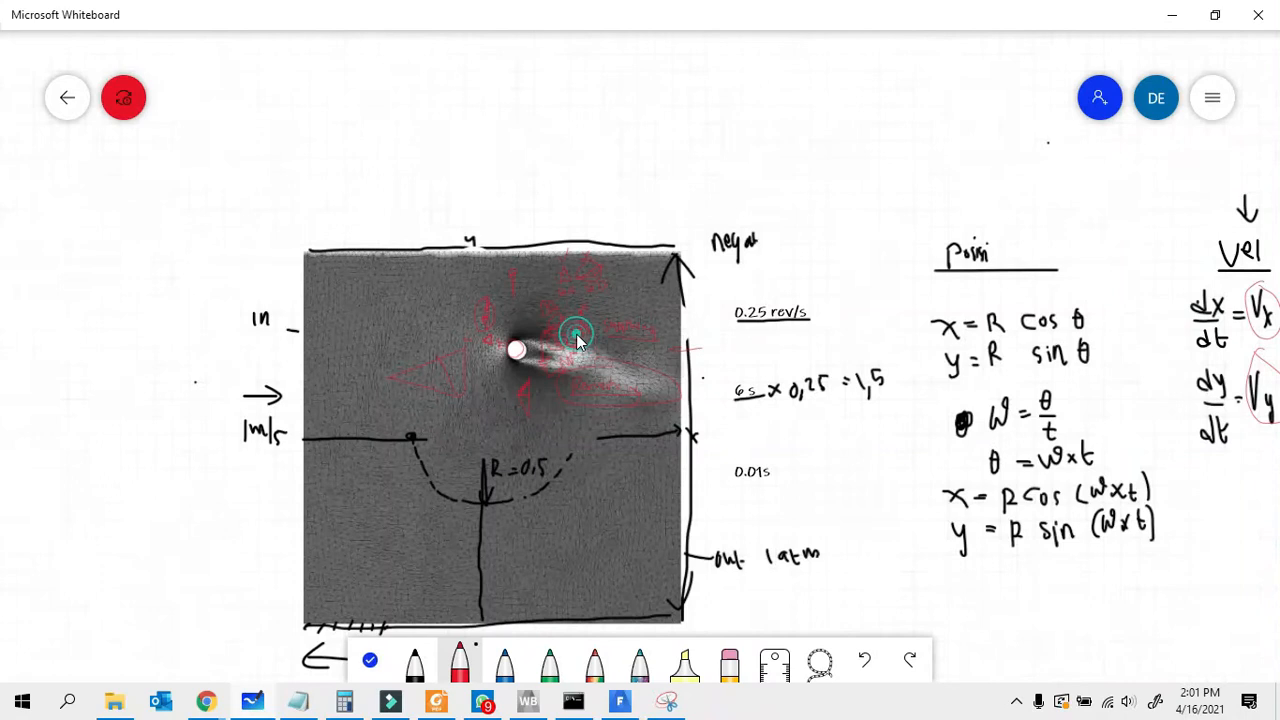
{"action": "left_click", "coordinate": [729, 663]}
{"action": "mouse_move", "coordinate": [442, 400]}
{"action": "left_mouse_down"}
{"action": "mouse_move", "coordinate": [423, 383]}
{"action": "mouse_move", "coordinate": [480, 320]}
{"action": "mouse_move", "coordinate": [480, 371]}
{"action": "mouse_move", "coordinate": [543, 282]}
{"action": "mouse_move", "coordinate": [615, 330]}
{"action": "mouse_move", "coordinate": [563, 368]}
{"action": "left_mouse_up"}
{"action": "mouse_move", "coordinate": [657, 350]}
{"action": "left_mouse_down"}
{"action": "mouse_move", "coordinate": [674, 354]}
{"action": "mouse_move", "coordinate": [663, 383]}
{"action": "mouse_move", "coordinate": [513, 400]}
{"action": "left_mouse_up"}
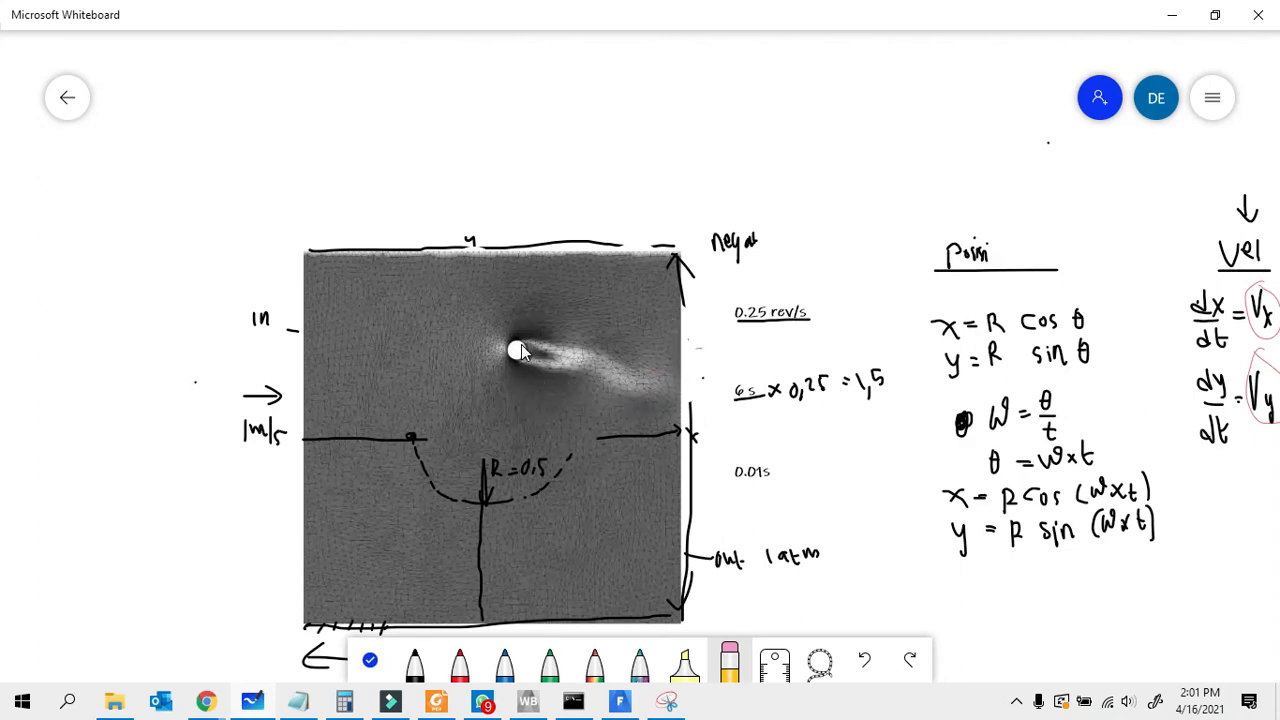
Step: Outline the edge of the white cylinder in the mesh picture with the red pen
{"action": "scroll", "coordinate": [521, 344], "scroll_direction": "up", "scroll_amount": 5, "text": "ctrl"}
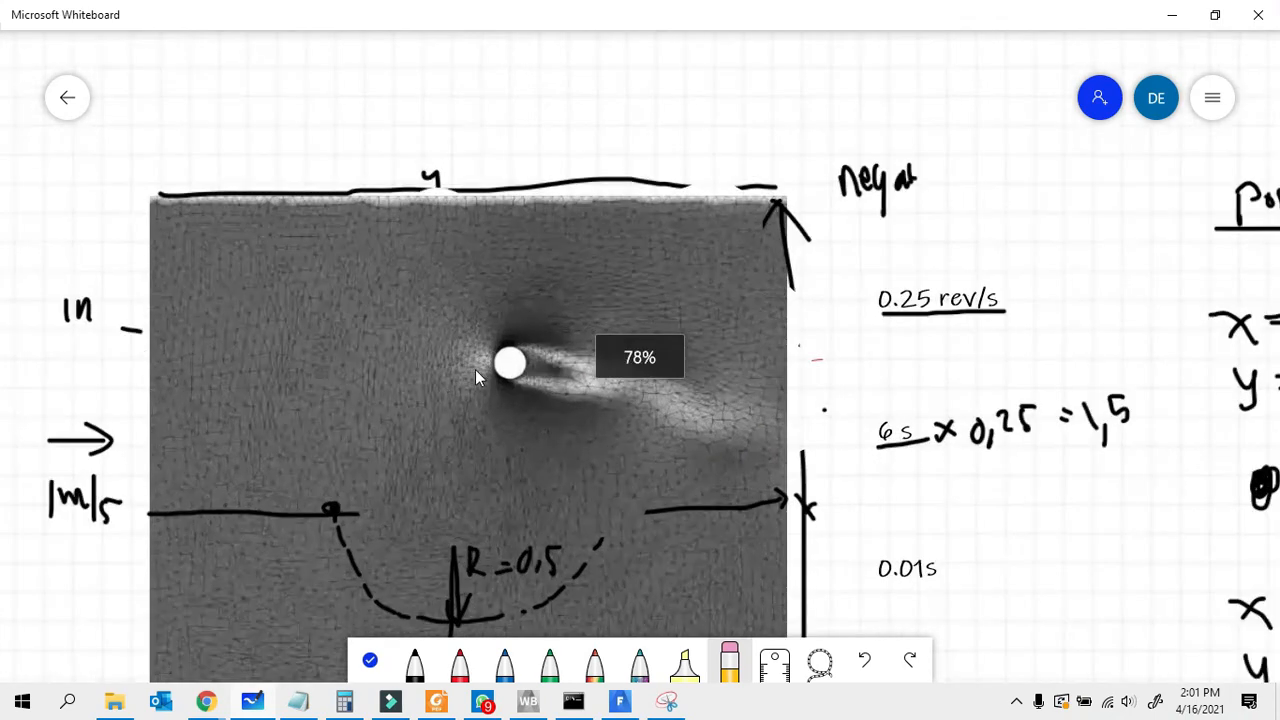
{"action": "scroll", "coordinate": [453, 388], "scroll_direction": "up", "scroll_amount": 4, "text": "ctrl"}
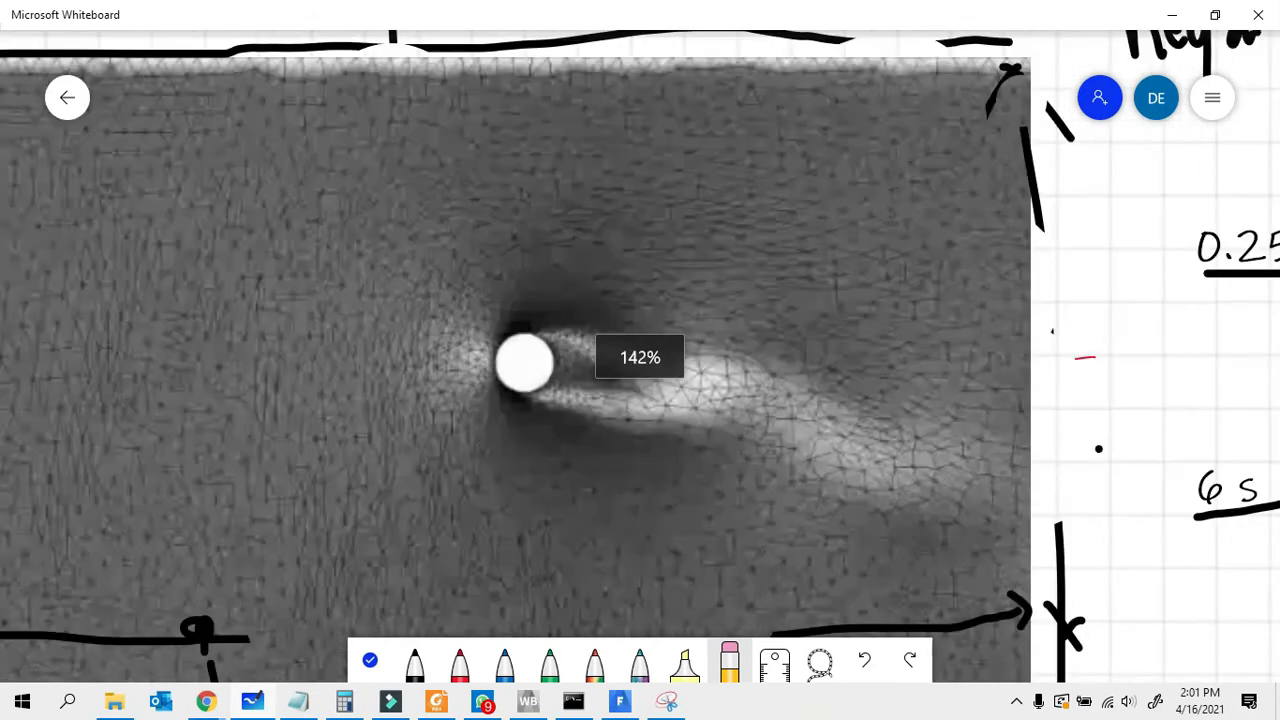
{"action": "scroll", "coordinate": [460, 380], "scroll_direction": "up", "scroll_amount": 7, "text": "ctrl"}
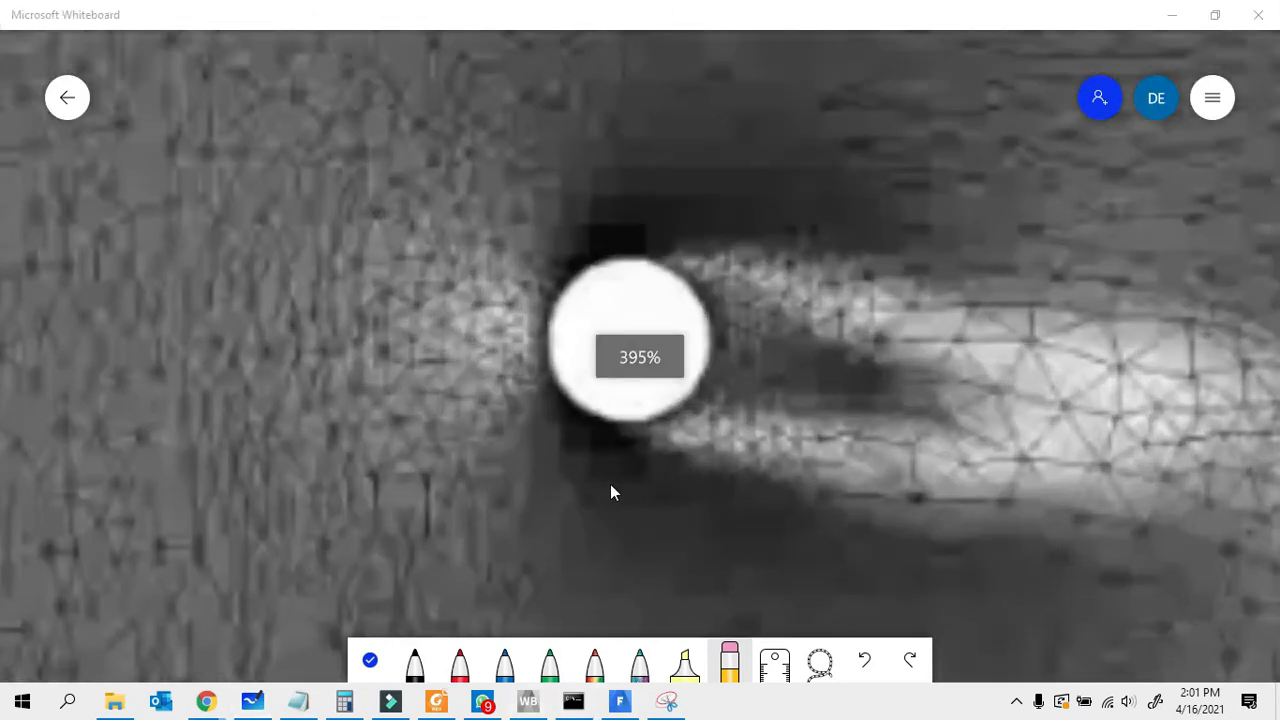
{"action": "scroll", "coordinate": [611, 489], "scroll_direction": "down", "scroll_amount": 5, "text": "ctrl"}
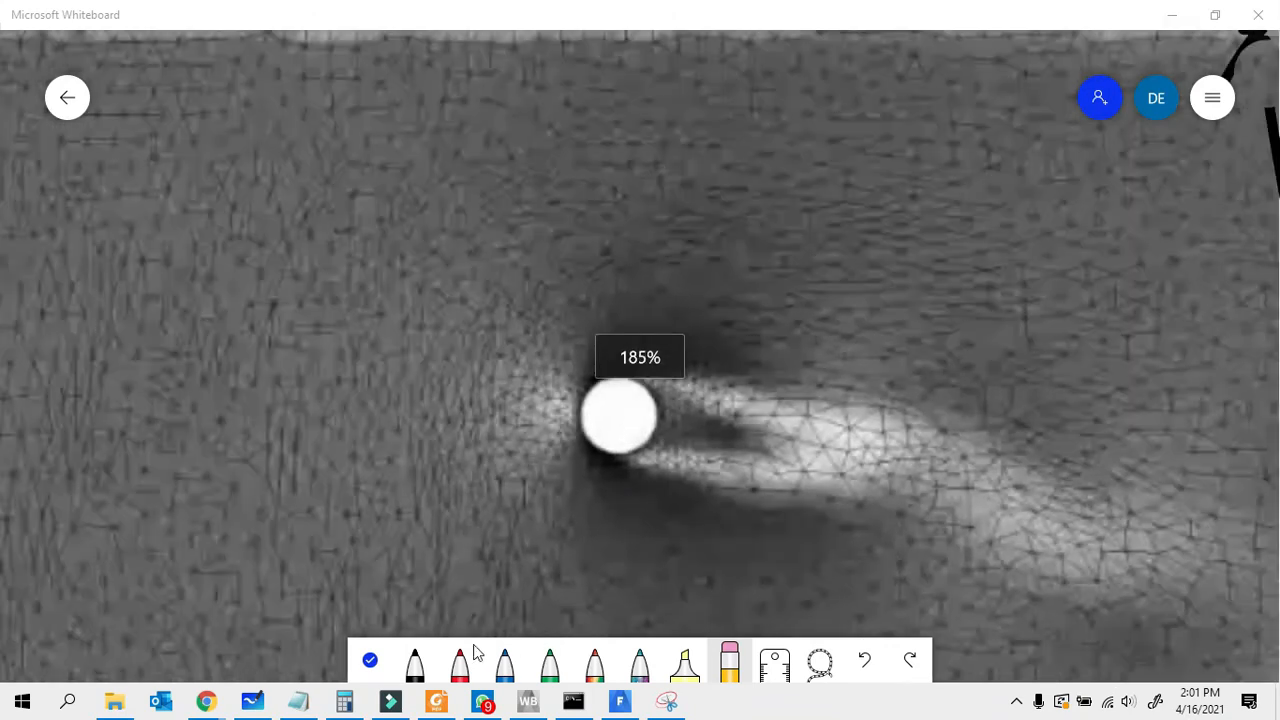
{"action": "left_click", "coordinate": [461, 660]}
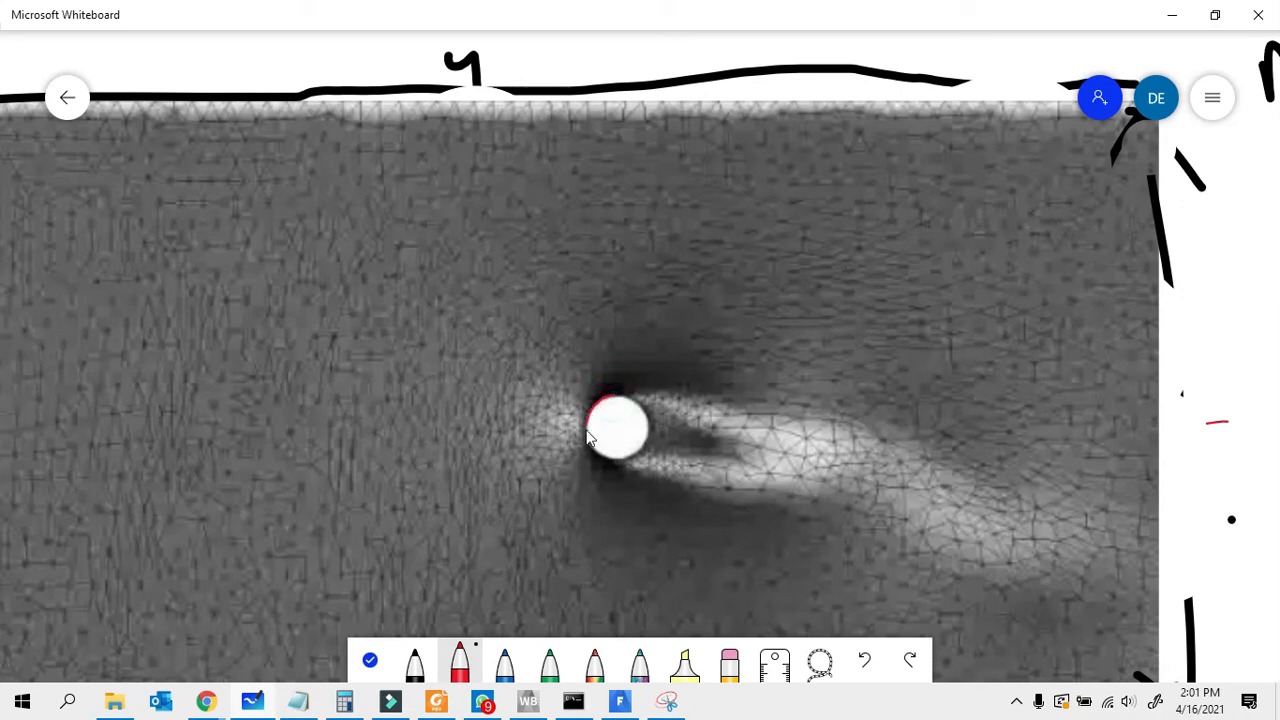
Step: Outline the cylinder in red with an arrow toward a displaced circle upstream, and sketch two triangles joined by a spring beside it
{"action": "mouse_move", "coordinate": [557, 433]}
{"action": "left_mouse_down"}
{"action": "mouse_move", "coordinate": [538, 425]}
{"action": "mouse_move", "coordinate": [523, 440]}
{"action": "mouse_move", "coordinate": [486, 380]}
{"action": "mouse_move", "coordinate": [466, 417]}
{"action": "mouse_move", "coordinate": [463, 404]}
{"action": "left_mouse_up"}
{"action": "mouse_move", "coordinate": [429, 395]}
{"action": "left_mouse_down"}
{"action": "mouse_move", "coordinate": [441, 400]}
{"action": "mouse_move", "coordinate": [430, 403]}
{"action": "left_mouse_up"}
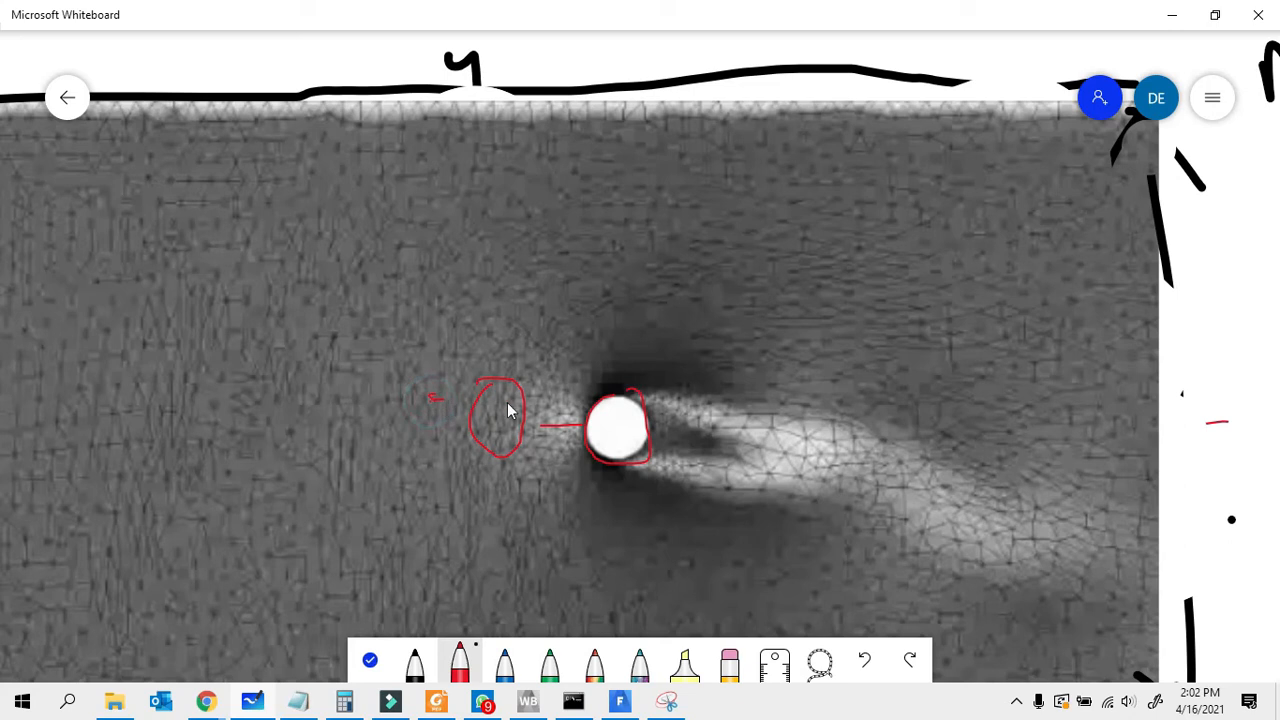
{"action": "mouse_move", "coordinate": [430, 410]}
{"action": "left_mouse_down"}
{"action": "mouse_move", "coordinate": [453, 411]}
{"action": "mouse_move", "coordinate": [399, 406]}
{"action": "left_mouse_up"}
{"action": "mouse_move", "coordinate": [346, 406]}
{"action": "left_mouse_down"}
{"action": "mouse_move", "coordinate": [354, 388]}
{"action": "mouse_move", "coordinate": [339, 406]}
{"action": "left_mouse_up"}
{"action": "mouse_move", "coordinate": [568, 417]}
{"action": "left_mouse_down"}
{"action": "mouse_move", "coordinate": [570, 437]}
{"action": "mouse_move", "coordinate": [518, 426]}
{"action": "left_mouse_up"}
{"action": "mouse_move", "coordinate": [414, 395]}
{"action": "left_mouse_down"}
{"action": "mouse_move", "coordinate": [346, 392]}
{"action": "mouse_move", "coordinate": [369, 409]}
{"action": "mouse_move", "coordinate": [343, 409]}
{"action": "mouse_move", "coordinate": [349, 392]}
{"action": "left_mouse_up"}
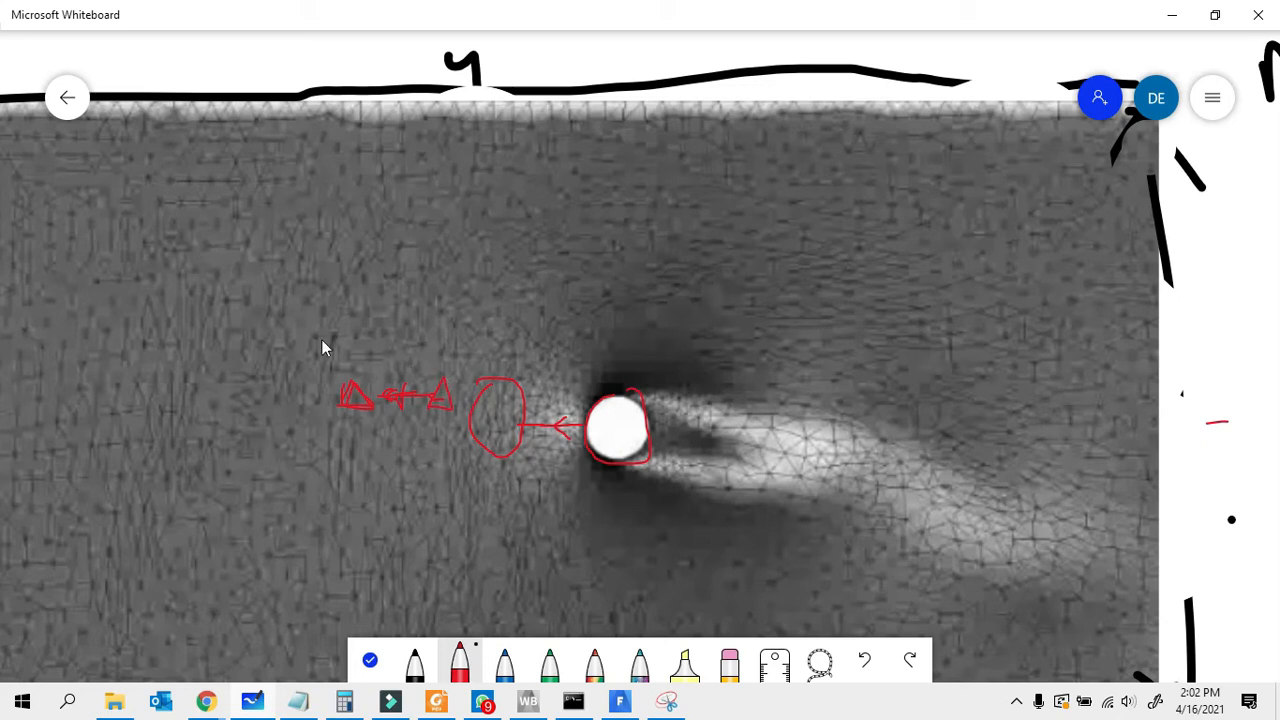
Step: Write "Smoothing (spring)" in red above the two spring-linked triangles
{"action": "mouse_move", "coordinate": [258, 330]}
{"action": "left_mouse_down"}
{"action": "mouse_move", "coordinate": [300, 337]}
{"action": "mouse_move", "coordinate": [350, 320]}
{"action": "mouse_move", "coordinate": [378, 342]}
{"action": "left_mouse_up"}
{"action": "mouse_move", "coordinate": [440, 384]}
{"action": "left_mouse_down"}
{"action": "mouse_move", "coordinate": [427, 405]}
{"action": "mouse_move", "coordinate": [441, 410]}
{"action": "mouse_move", "coordinate": [429, 407]}
{"action": "left_mouse_up"}
{"action": "mouse_move", "coordinate": [408, 312]}
{"action": "left_mouse_down"}
{"action": "mouse_move", "coordinate": [406, 340]}
{"action": "mouse_move", "coordinate": [486, 297]}
{"action": "mouse_move", "coordinate": [498, 346]}
{"action": "mouse_move", "coordinate": [514, 350]}
{"action": "left_mouse_up"}
Step: Sketch a small two-triangle mesh with springs on its edges and arrows at its upper corners above the smoothing heading
{"action": "left_click_drag", "start_coordinate": [414, 194], "coordinate": [414, 196]}
{"action": "mouse_move", "coordinate": [399, 224]}
{"action": "left_mouse_down"}
{"action": "mouse_move", "coordinate": [425, 208]}
{"action": "mouse_move", "coordinate": [416, 227]}
{"action": "mouse_move", "coordinate": [445, 207]}
{"action": "mouse_move", "coordinate": [434, 192]}
{"action": "mouse_move", "coordinate": [475, 188]}
{"action": "mouse_move", "coordinate": [466, 183]}
{"action": "left_mouse_up"}
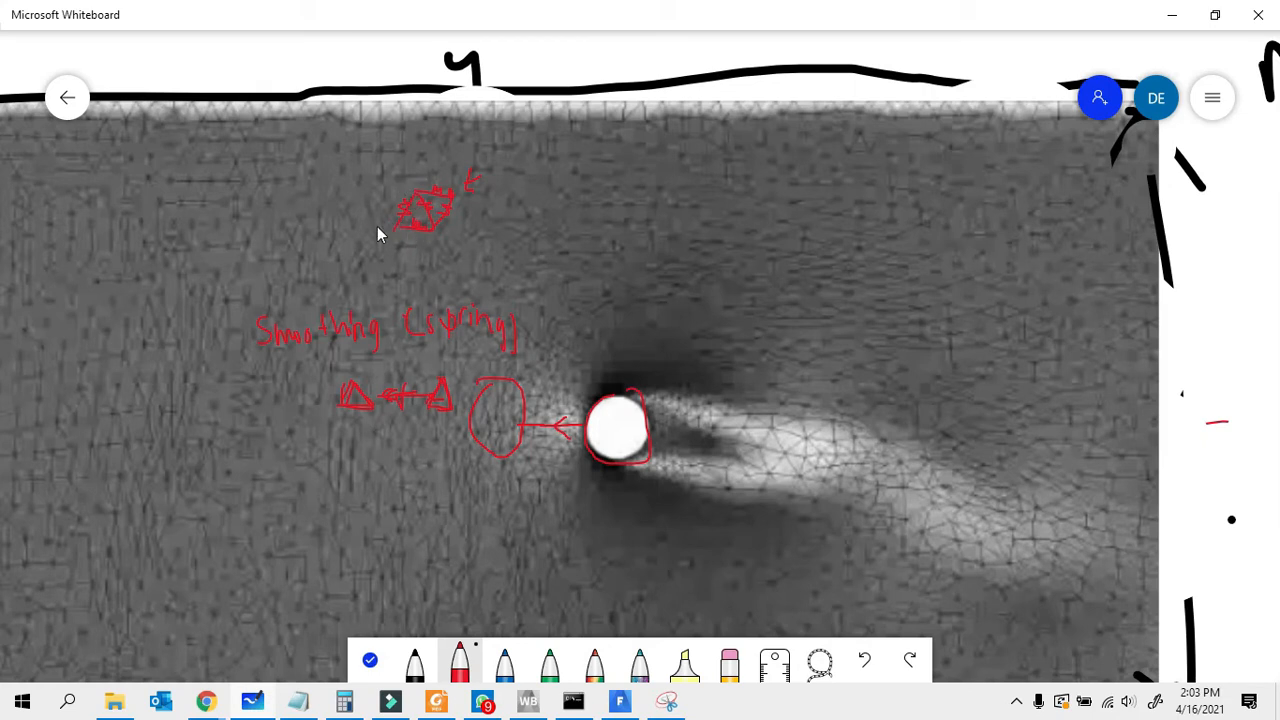
{"action": "left_click_drag", "start_coordinate": [376, 186], "coordinate": [393, 198]}
Step: Write the spring equation F = kx near the upper mesh edge and circle both F and k
{"action": "mouse_move", "coordinate": [698, 158]}
{"action": "left_mouse_down"}
{"action": "mouse_move", "coordinate": [737, 143]}
{"action": "mouse_move", "coordinate": [724, 177]}
{"action": "left_mouse_up"}
{"action": "left_click_drag", "start_coordinate": [712, 113], "coordinate": [700, 136]}
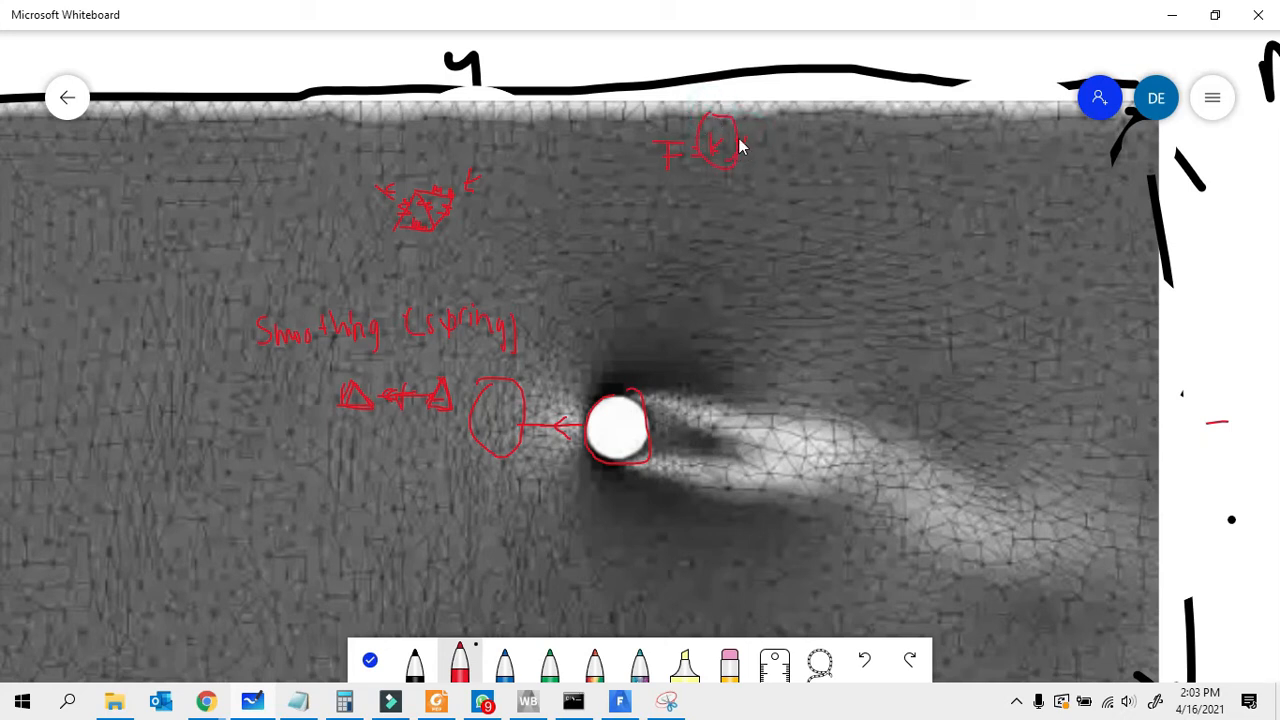
{"action": "left_click_drag", "start_coordinate": [734, 138], "coordinate": [730, 150]}
{"action": "mouse_move", "coordinate": [672, 118]}
{"action": "left_mouse_down"}
{"action": "mouse_move", "coordinate": [663, 170]}
{"action": "mouse_move", "coordinate": [680, 120]}
{"action": "left_mouse_up"}
Step: Draw a triangle with spring edges above the cylinder, marking its corner nodes and a force arrow at one base corner
{"action": "left_click_drag", "start_coordinate": [580, 313], "coordinate": [620, 294]}
{"action": "mouse_move", "coordinate": [622, 240]}
{"action": "left_mouse_down"}
{"action": "mouse_move", "coordinate": [680, 286]}
{"action": "mouse_move", "coordinate": [694, 332]}
{"action": "mouse_move", "coordinate": [578, 355]}
{"action": "left_mouse_up"}
{"action": "mouse_move", "coordinate": [697, 336]}
{"action": "left_mouse_down"}
{"action": "mouse_move", "coordinate": [732, 346]}
{"action": "mouse_move", "coordinate": [708, 341]}
{"action": "mouse_move", "coordinate": [716, 349]}
{"action": "left_mouse_up"}
{"action": "left_click", "coordinate": [620, 233]}
{"action": "left_click", "coordinate": [576, 346]}
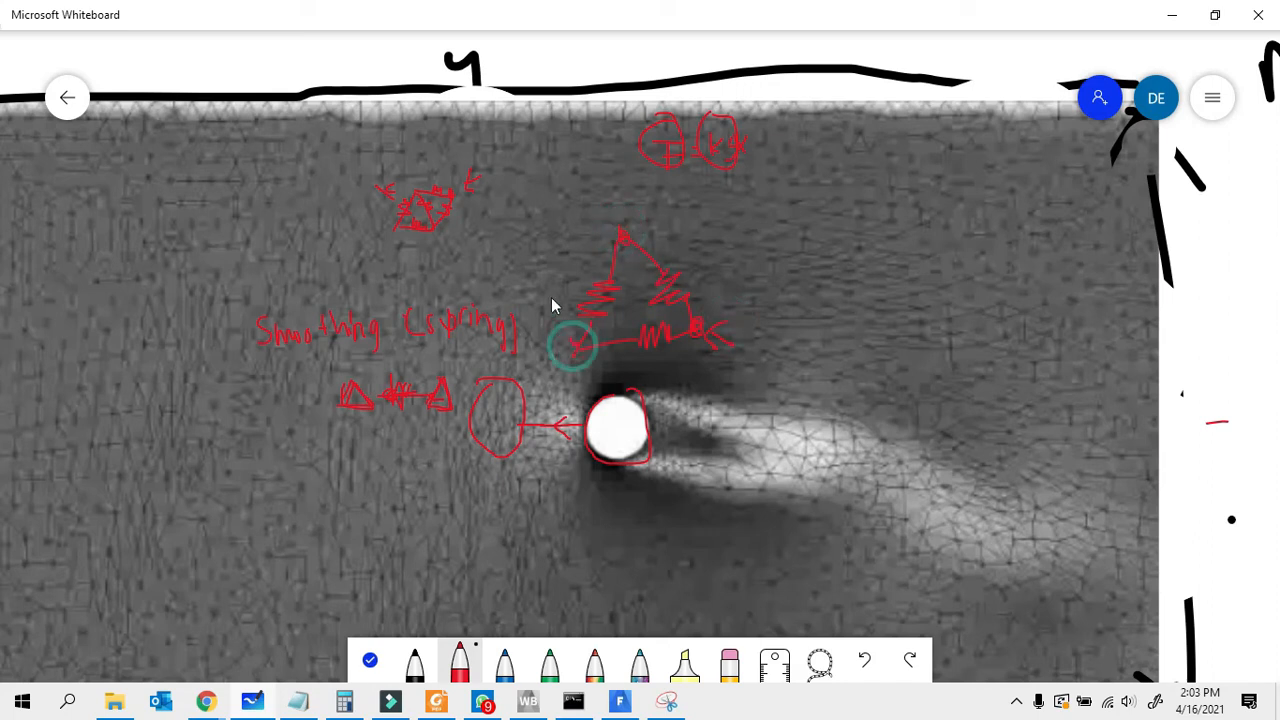
Step: Underline the "Smoothing (spring)" heading and circle the large spring triangle above the cylinder
{"action": "left_click_drag", "start_coordinate": [234, 360], "coordinate": [531, 349]}
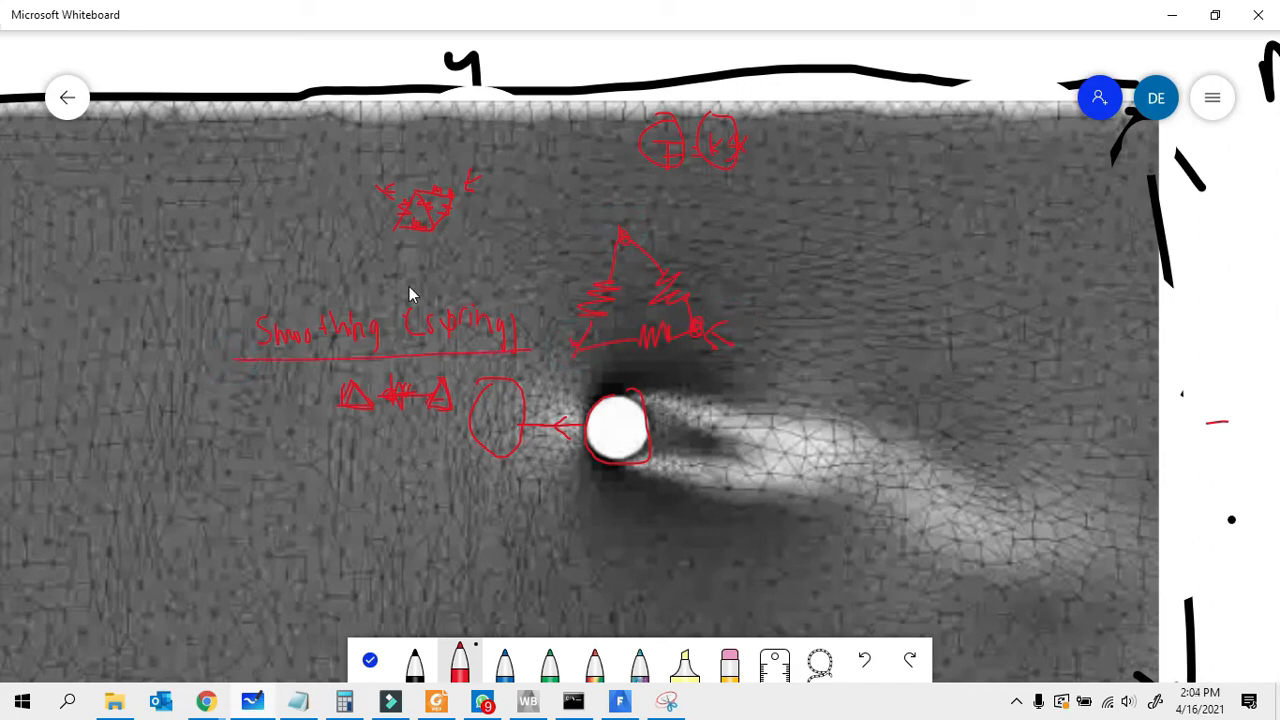
{"action": "scroll", "coordinate": [524, 407], "scroll_direction": "down", "scroll_amount": 5, "text": "ctrl"}
{"action": "scroll", "coordinate": [531, 487], "scroll_direction": "up", "scroll_amount": 3, "text": "ctrl"}
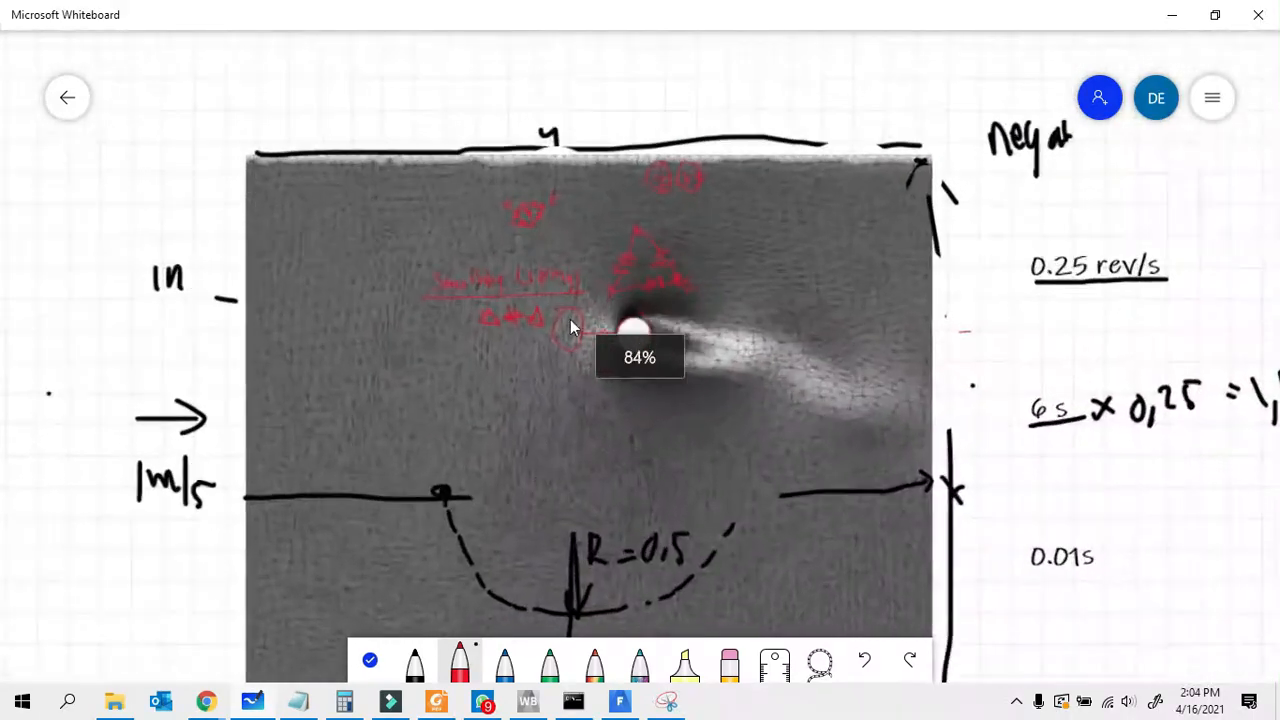
{"action": "scroll", "coordinate": [670, 145], "scroll_direction": "up", "scroll_amount": 4, "text": "ctrl"}
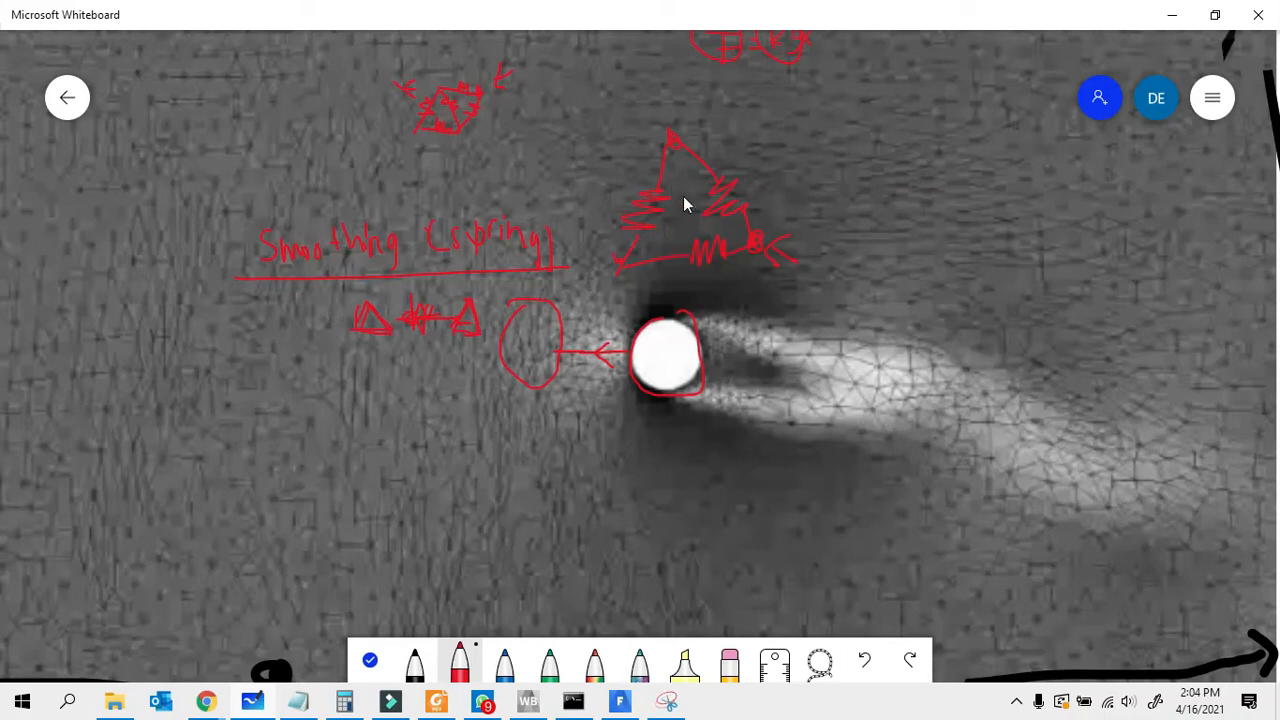
{"action": "left_click_drag", "start_coordinate": [617, 153], "coordinate": [614, 270]}
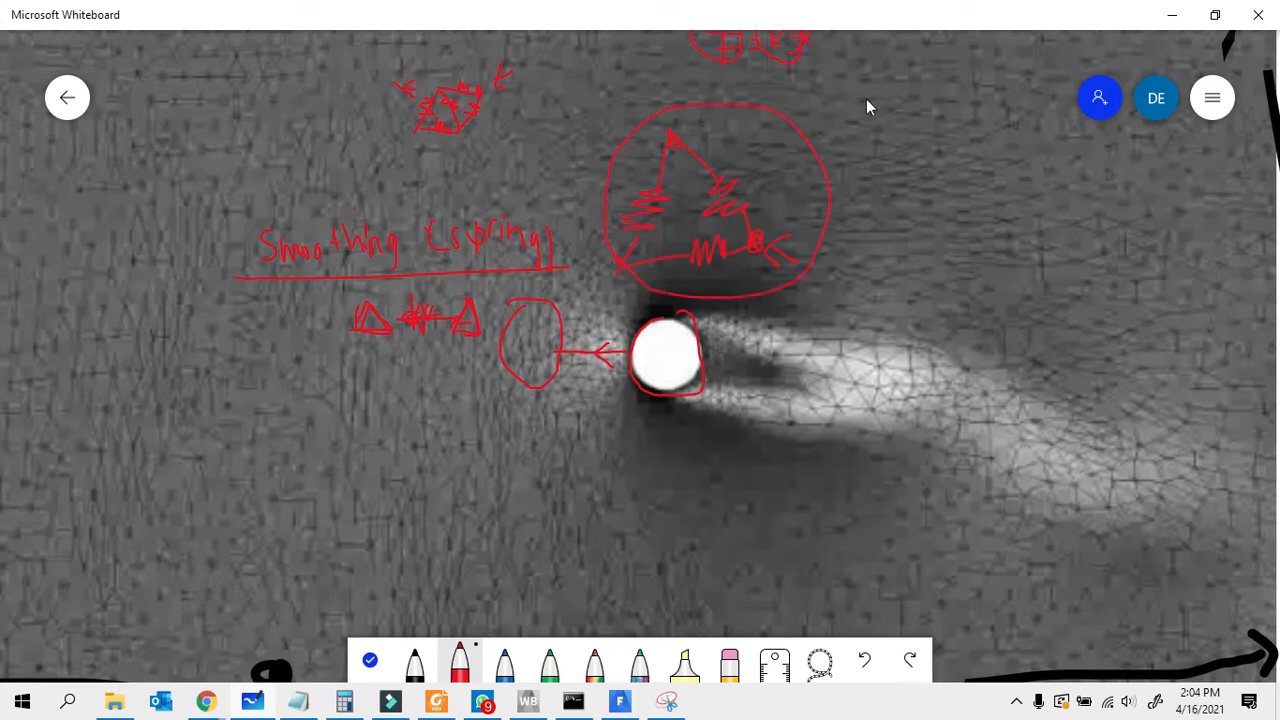
Step: Draw a narrow, stretched spring triangle beside the circled one, with a marked node and force arrow at its lower corner
{"action": "left_click_drag", "start_coordinate": [926, 113], "coordinate": [898, 166]}
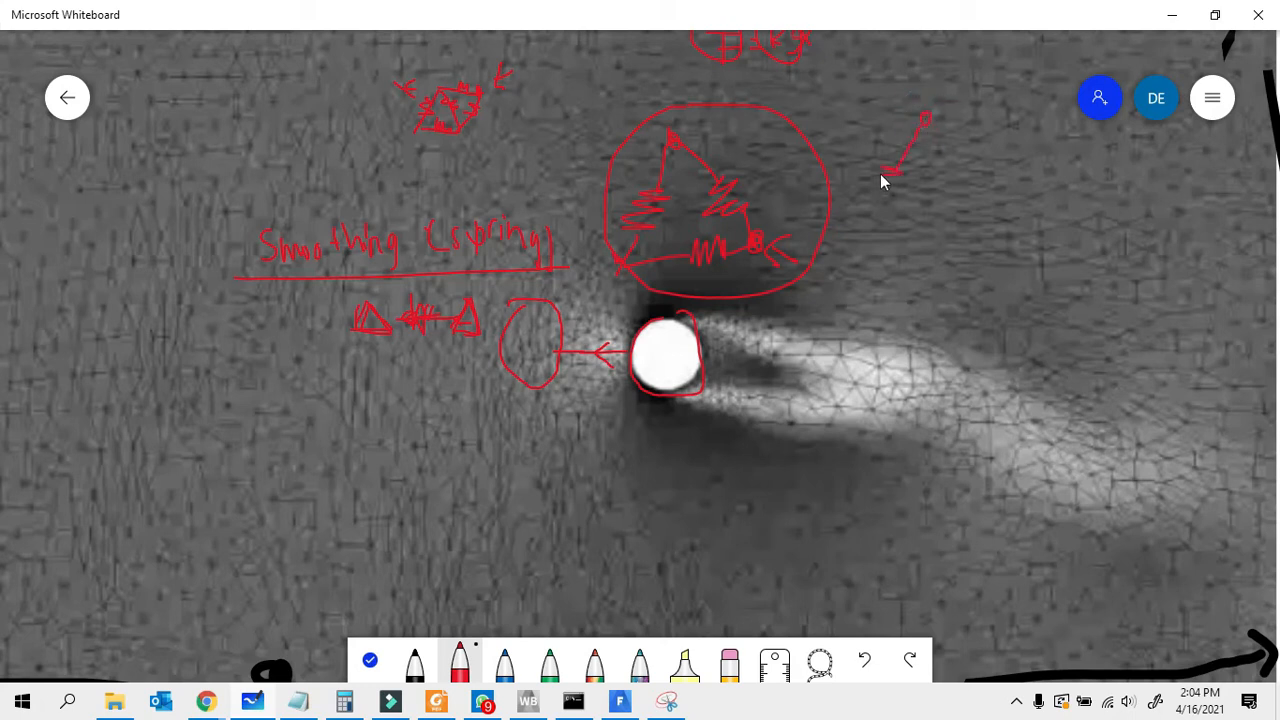
{"action": "left_click_drag", "start_coordinate": [929, 118], "coordinate": [916, 258]}
{"action": "left_click_drag", "start_coordinate": [912, 250], "coordinate": [843, 271]}
{"action": "left_click", "coordinate": [914, 247]}
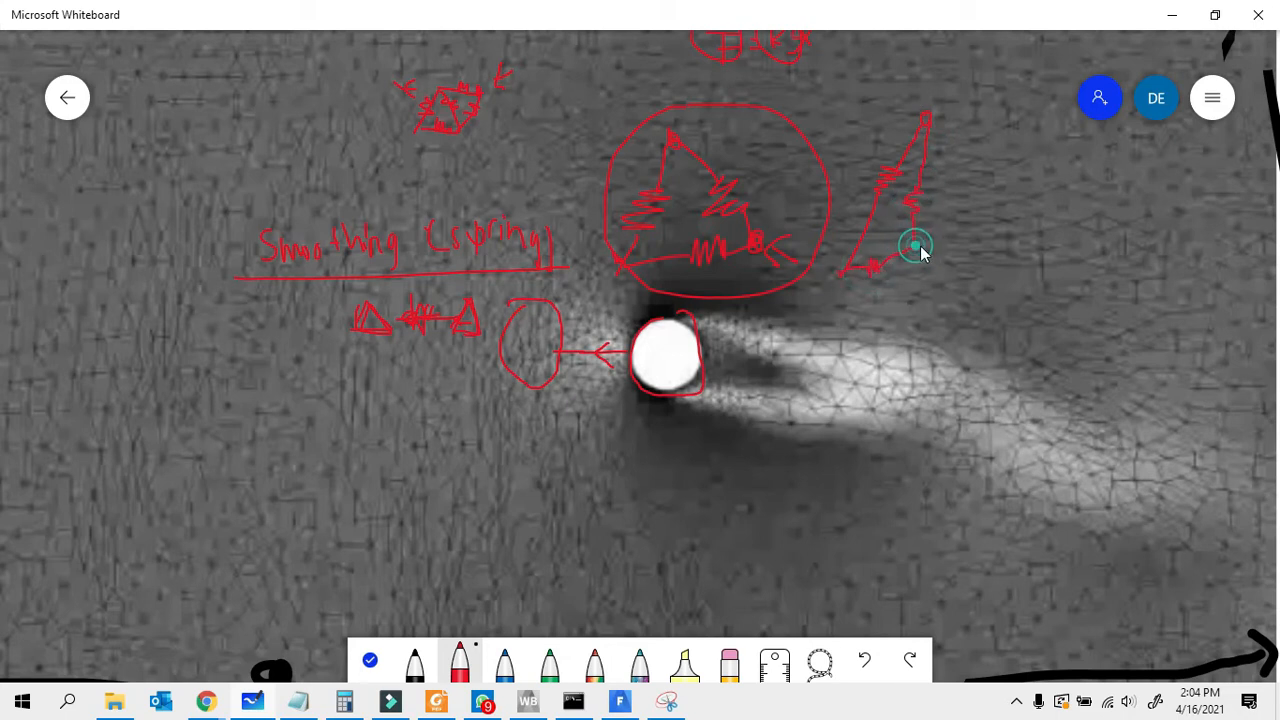
{"action": "left_click_drag", "start_coordinate": [950, 250], "coordinate": [936, 253]}
Step: Label the circled triangle sk = 0 and the stretched triangle sk >>, underlining the second label
{"action": "left_click_drag", "start_coordinate": [729, 291], "coordinate": [721, 311]}
{"action": "left_click_drag", "start_coordinate": [739, 290], "coordinate": [737, 312]}
{"action": "left_click_drag", "start_coordinate": [733, 300], "coordinate": [780, 290]}
{"action": "left_click", "coordinate": [757, 302]}
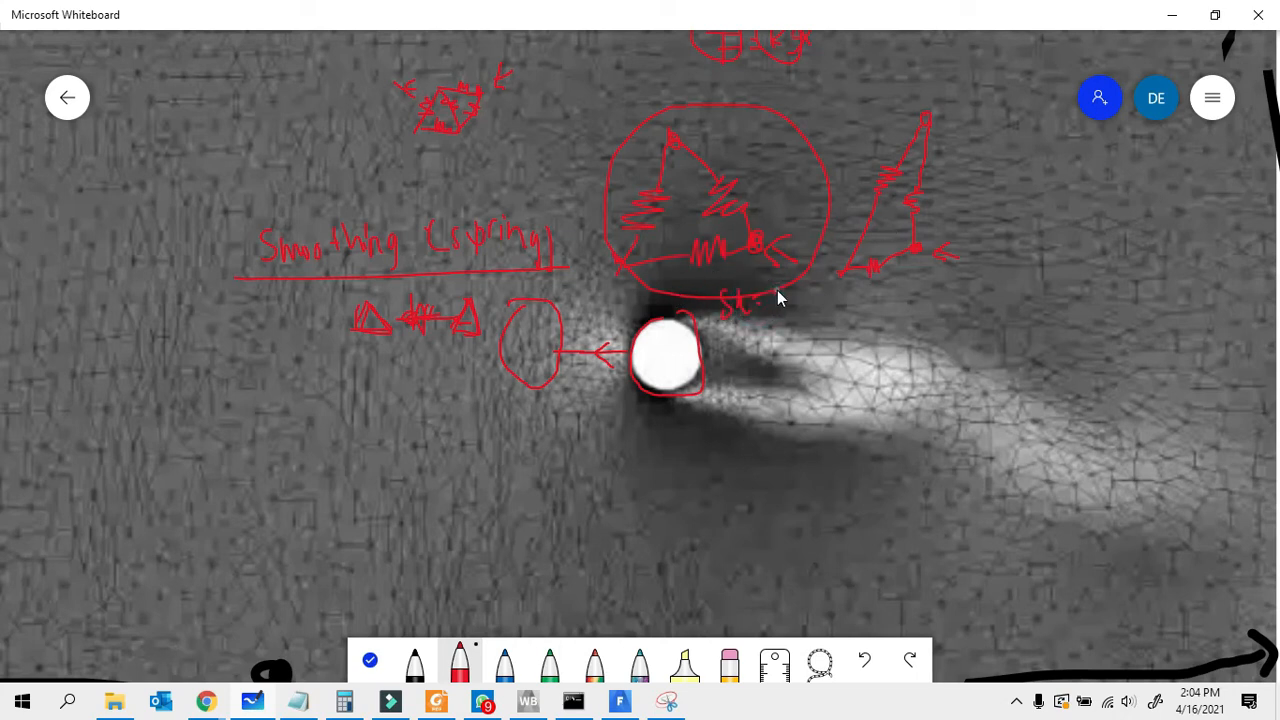
{"action": "mouse_move", "coordinate": [930, 284]}
{"action": "left_mouse_down"}
{"action": "mouse_move", "coordinate": [926, 298]}
{"action": "mouse_move", "coordinate": [975, 305]}
{"action": "mouse_move", "coordinate": [939, 309]}
{"action": "mouse_move", "coordinate": [974, 316]}
{"action": "left_mouse_up"}
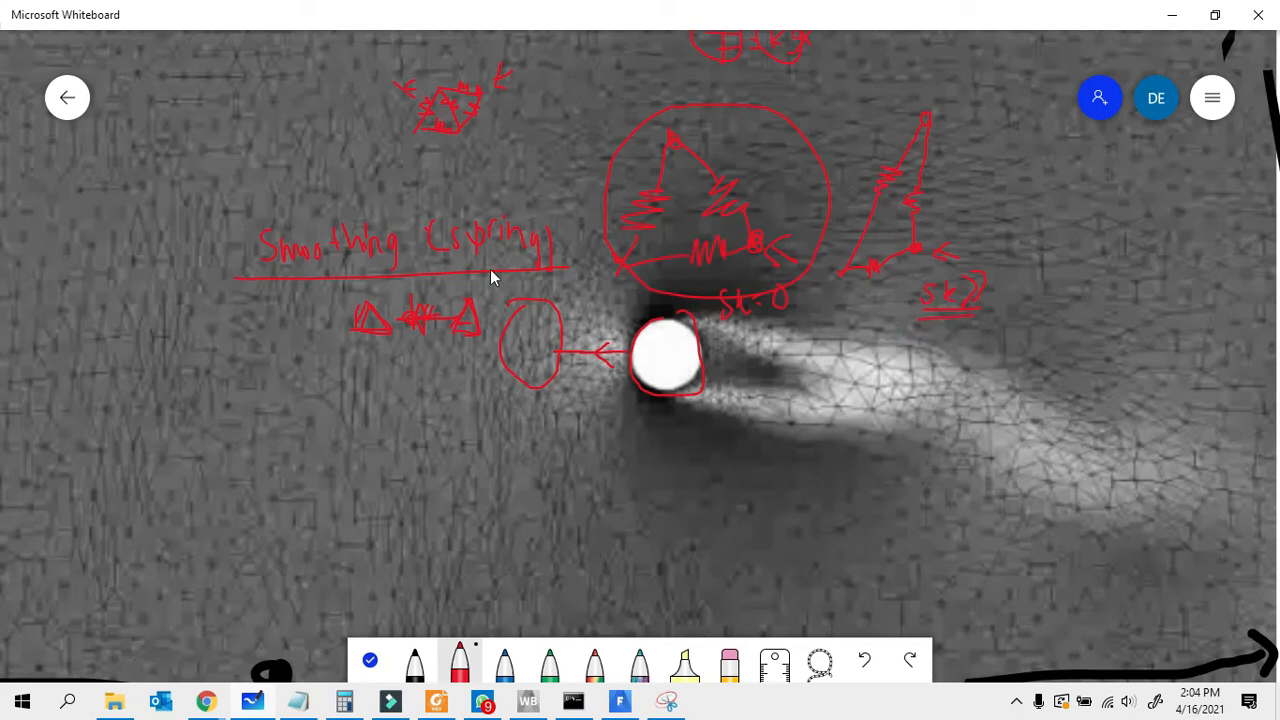
Step: Underline the smoothing heading again and add an inner spring and a line along the long side of the stretched triangle
{"action": "left_click_drag", "start_coordinate": [258, 262], "coordinate": [625, 265]}
{"action": "left_click_drag", "start_coordinate": [857, 210], "coordinate": [883, 245]}
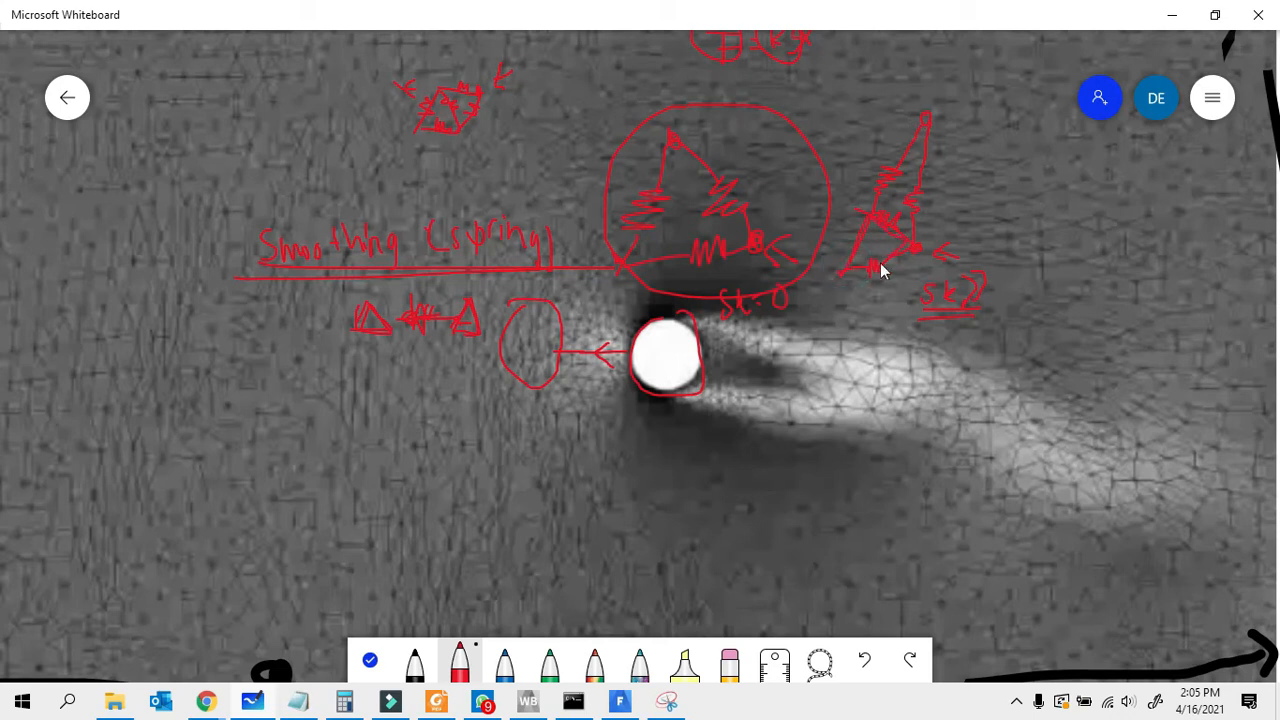
{"action": "mouse_move", "coordinate": [876, 214]}
{"action": "left_mouse_down"}
{"action": "mouse_move", "coordinate": [909, 143]}
{"action": "mouse_move", "coordinate": [918, 160]}
{"action": "left_mouse_up"}
Step: Write and underline the heading "Remeshing" below the smoothing sketch
{"action": "mouse_move", "coordinate": [320, 415]}
{"action": "left_mouse_down"}
{"action": "mouse_move", "coordinate": [322, 458]}
{"action": "mouse_move", "coordinate": [323, 439]}
{"action": "mouse_move", "coordinate": [338, 445]}
{"action": "left_mouse_up"}
{"action": "mouse_move", "coordinate": [348, 426]}
{"action": "left_mouse_down"}
{"action": "mouse_move", "coordinate": [409, 446]}
{"action": "mouse_move", "coordinate": [463, 434]}
{"action": "mouse_move", "coordinate": [471, 478]}
{"action": "left_mouse_up"}
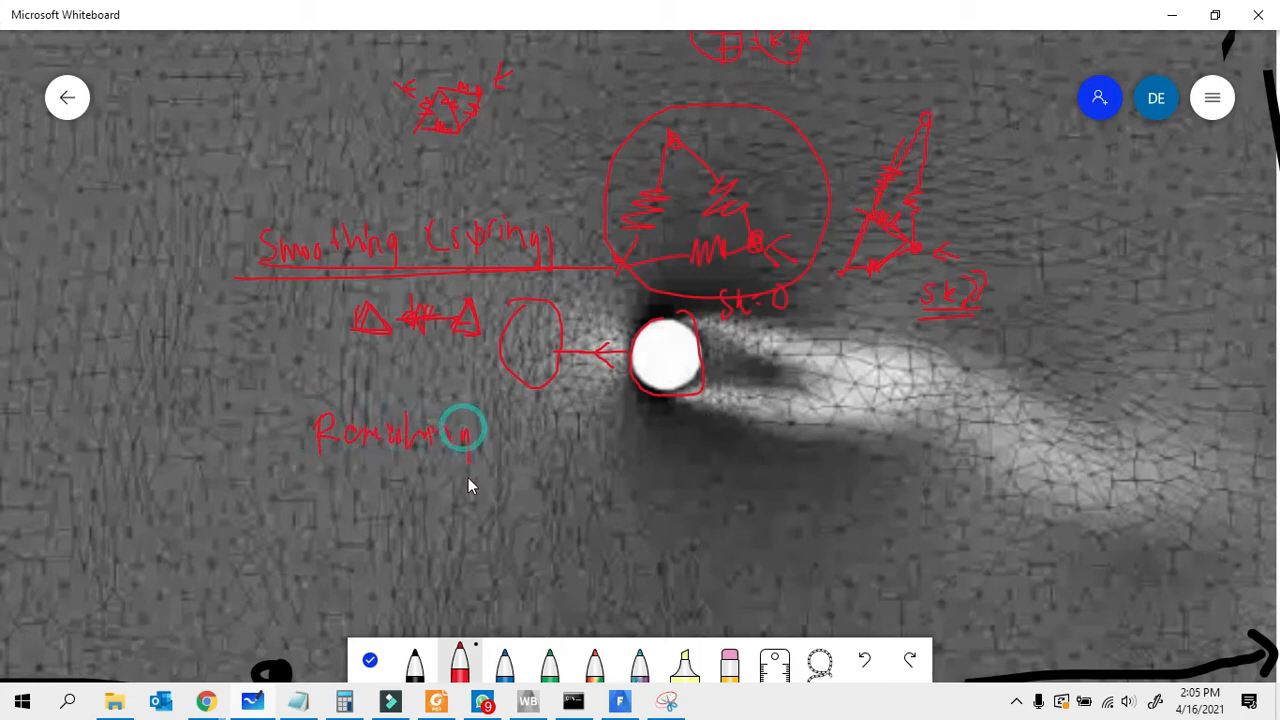
{"action": "left_click_drag", "start_coordinate": [288, 476], "coordinate": [486, 491]}
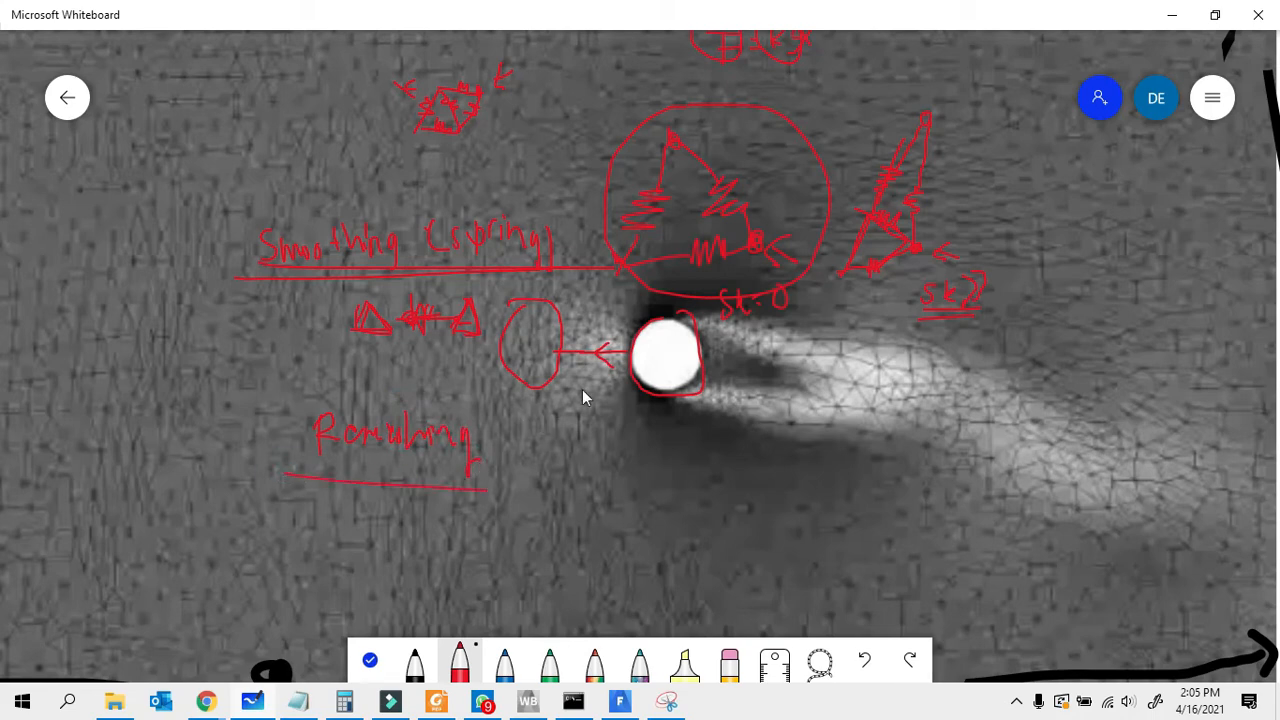
Step: Draw a bracket with three branching arrows beside the "Remeshing" heading
{"action": "scroll", "coordinate": [585, 397], "scroll_direction": "down", "scroll_amount": 5, "text": "ctrl"}
{"action": "scroll", "coordinate": [520, 434], "scroll_direction": "up", "scroll_amount": 7, "text": "ctrl"}
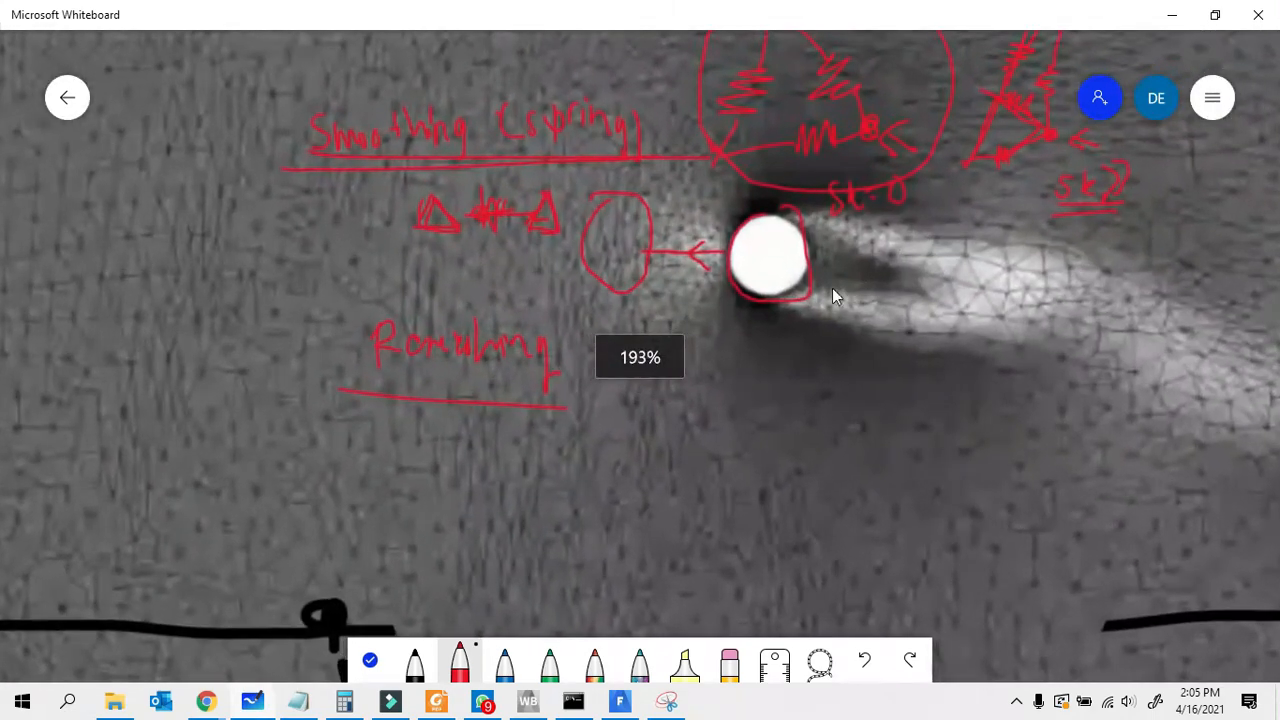
{"action": "scroll", "coordinate": [577, 363], "scroll_direction": "up", "scroll_amount": 2, "text": "ctrl"}
{"action": "mouse_move", "coordinate": [577, 363]}
{"action": "left_mouse_down"}
{"action": "mouse_move", "coordinate": [546, 454]}
{"action": "mouse_move", "coordinate": [565, 454]}
{"action": "left_mouse_up"}
{"action": "left_click_drag", "start_coordinate": [567, 436], "coordinate": [566, 470]}
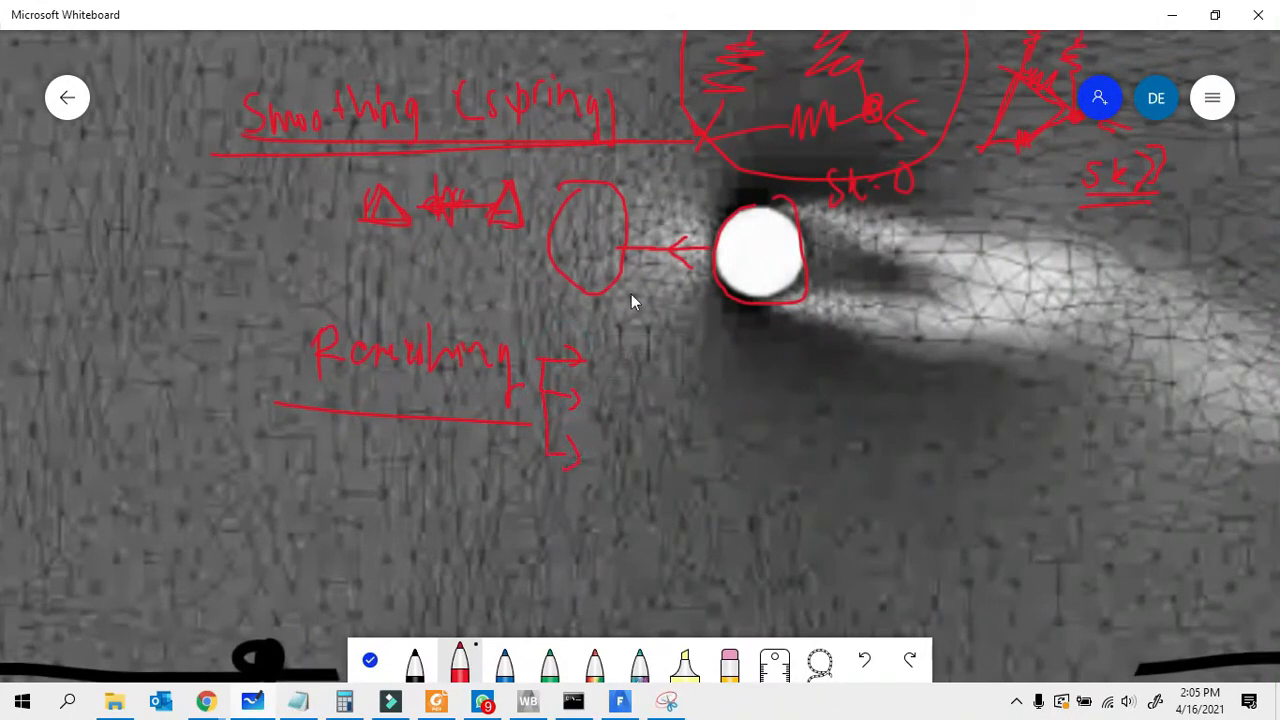
Step: Write the minimum length entry, "min 2 cm", at the first Remeshing branch
{"action": "left_click_drag", "start_coordinate": [608, 348], "coordinate": [648, 370]}
{"action": "mouse_move", "coordinate": [757, 352]}
{"action": "left_mouse_down"}
{"action": "mouse_move", "coordinate": [757, 366]}
{"action": "mouse_move", "coordinate": [783, 365]}
{"action": "left_mouse_up"}
{"action": "left_click_drag", "start_coordinate": [788, 353], "coordinate": [813, 366]}
{"action": "scroll", "coordinate": [808, 405], "scroll_direction": "down", "scroll_amount": 3, "text": "ctrl"}
{"action": "scroll", "coordinate": [826, 385], "scroll_direction": "up", "scroll_amount": 4, "text": "ctrl"}
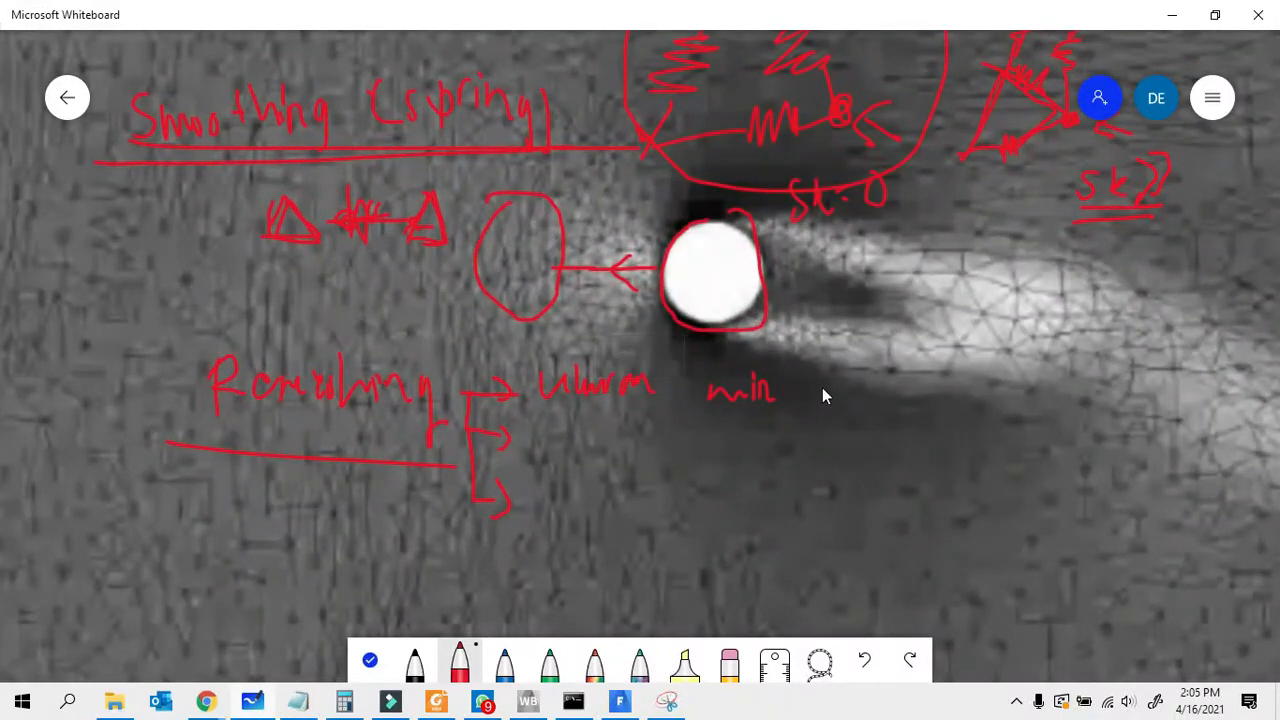
{"action": "mouse_move", "coordinate": [845, 380]}
{"action": "left_mouse_down"}
{"action": "mouse_move", "coordinate": [863, 396]}
{"action": "mouse_move", "coordinate": [946, 394]}
{"action": "left_mouse_up"}
Step: Write the maximum length entry, "max 4 cm", bracketed with the minimum, and sketch a small triangle beside the cylinder
{"action": "left_click_drag", "start_coordinate": [540, 428], "coordinate": [634, 434]}
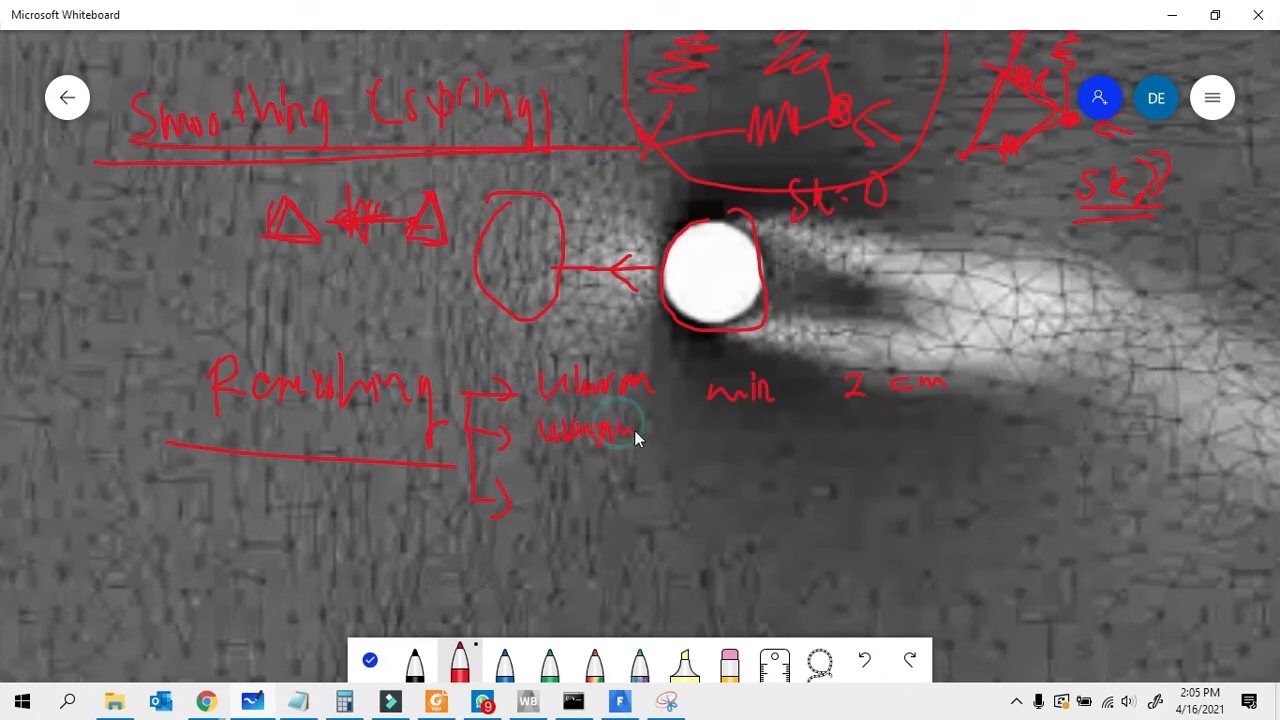
{"action": "left_click_drag", "start_coordinate": [720, 440], "coordinate": [783, 443]}
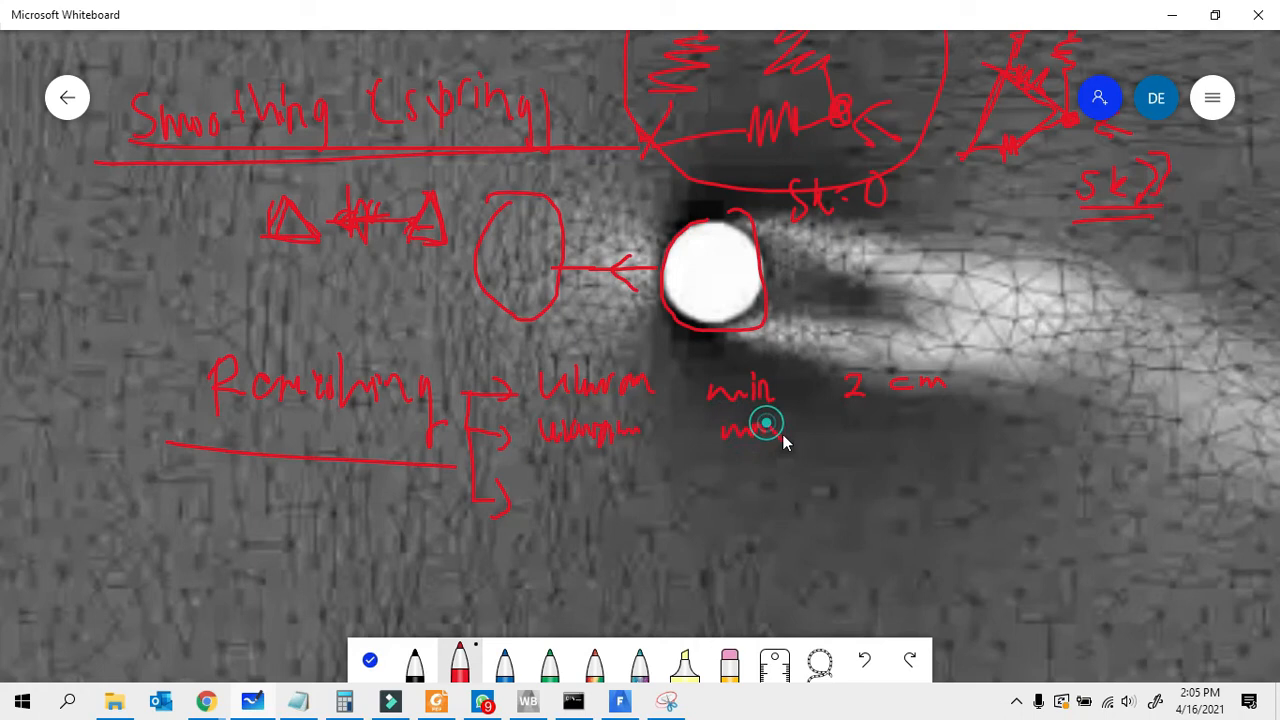
{"action": "left_click_drag", "start_coordinate": [908, 432], "coordinate": [955, 425]}
{"action": "left_click_drag", "start_coordinate": [886, 241], "coordinate": [867, 285]}
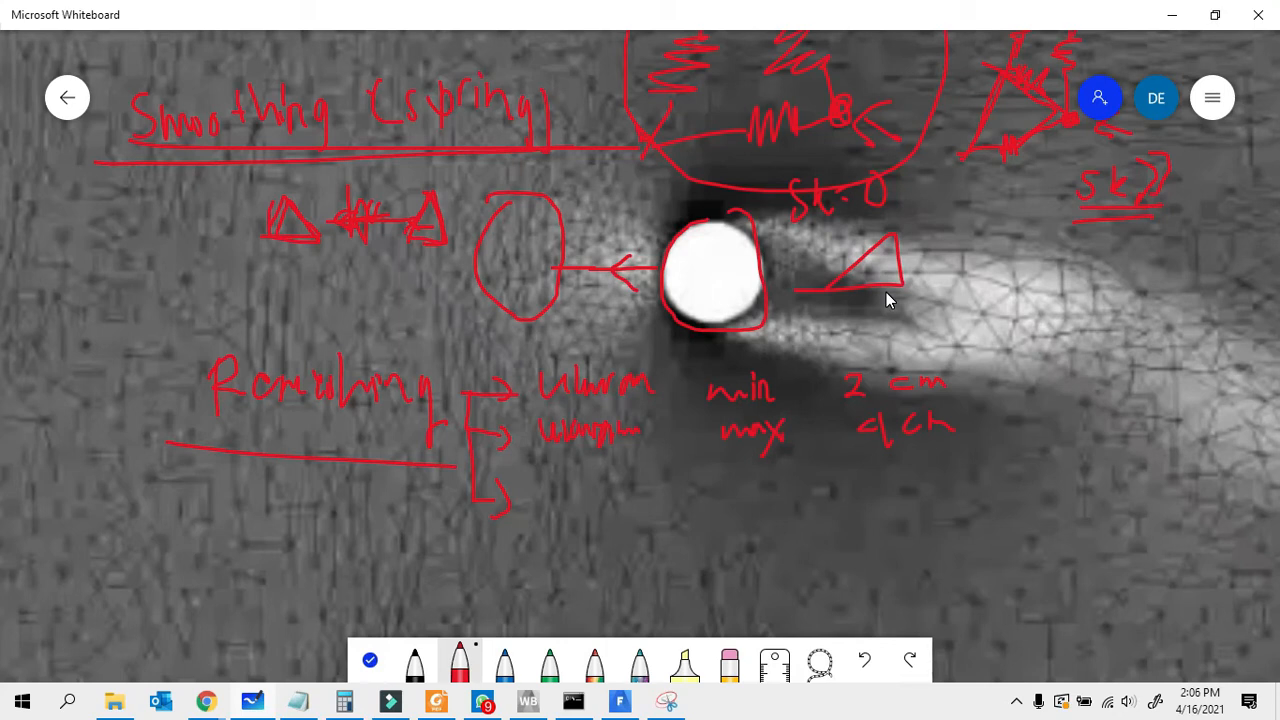
{"action": "mouse_move", "coordinate": [960, 380]}
{"action": "left_mouse_down"}
{"action": "mouse_move", "coordinate": [989, 409]}
{"action": "mouse_move", "coordinate": [968, 428]}
{"action": "left_mouse_up"}
Step: Write "Skewness → 0,7" at the third Remeshing branch and sketch a tall narrow triangle and a thin flat one nearby
{"action": "mouse_move", "coordinate": [592, 472]}
{"action": "left_mouse_down"}
{"action": "mouse_move", "coordinate": [617, 494]}
{"action": "mouse_move", "coordinate": [671, 500]}
{"action": "mouse_move", "coordinate": [706, 473]}
{"action": "left_mouse_up"}
{"action": "mouse_move", "coordinate": [1079, 430]}
{"action": "left_mouse_down"}
{"action": "mouse_move", "coordinate": [1137, 314]}
{"action": "mouse_move", "coordinate": [1143, 386]}
{"action": "mouse_move", "coordinate": [1085, 433]}
{"action": "left_mouse_up"}
{"action": "left_click_drag", "start_coordinate": [1139, 373], "coordinate": [1139, 407]}
{"action": "left_click_drag", "start_coordinate": [1142, 293], "coordinate": [1099, 330]}
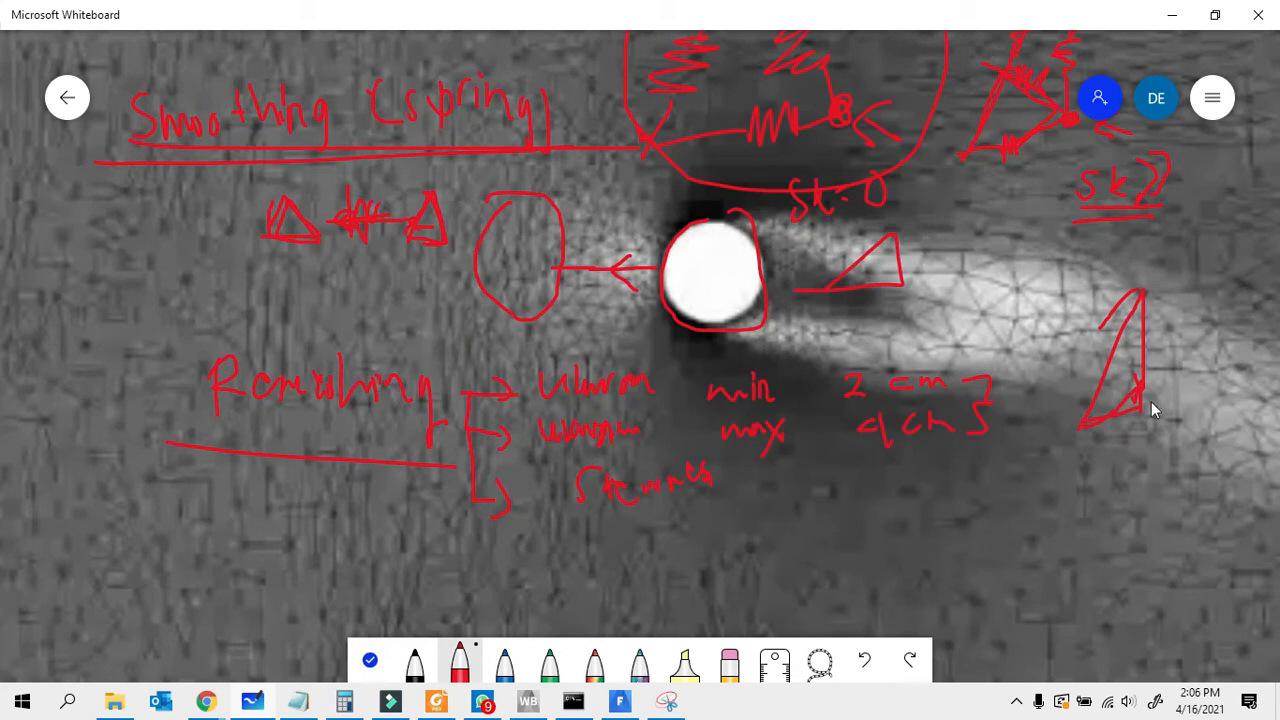
{"action": "left_click", "coordinate": [1140, 406]}
{"action": "mouse_move", "coordinate": [767, 478]}
{"action": "left_mouse_down"}
{"action": "mouse_move", "coordinate": [831, 477]}
{"action": "mouse_move", "coordinate": [832, 500]}
{"action": "left_mouse_up"}
{"action": "left_click_drag", "start_coordinate": [851, 458], "coordinate": [855, 487]}
{"action": "mouse_move", "coordinate": [982, 483]}
{"action": "left_mouse_down"}
{"action": "mouse_move", "coordinate": [1089, 457]}
{"action": "mouse_move", "coordinate": [977, 490]}
{"action": "left_mouse_up"}
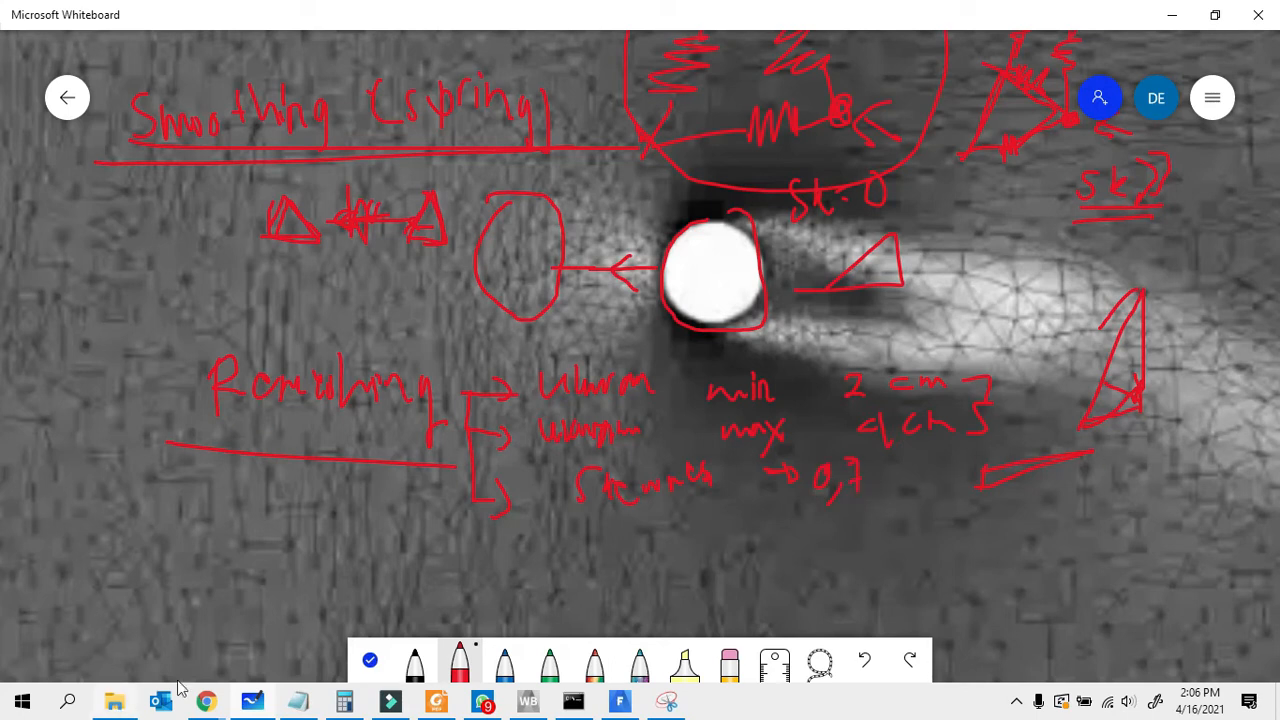
Step: Switch to Fluent and set the dynamic mesh smoothing method to Spring/Laplace/Boundary Layer
{"action": "left_click", "coordinate": [620, 703]}
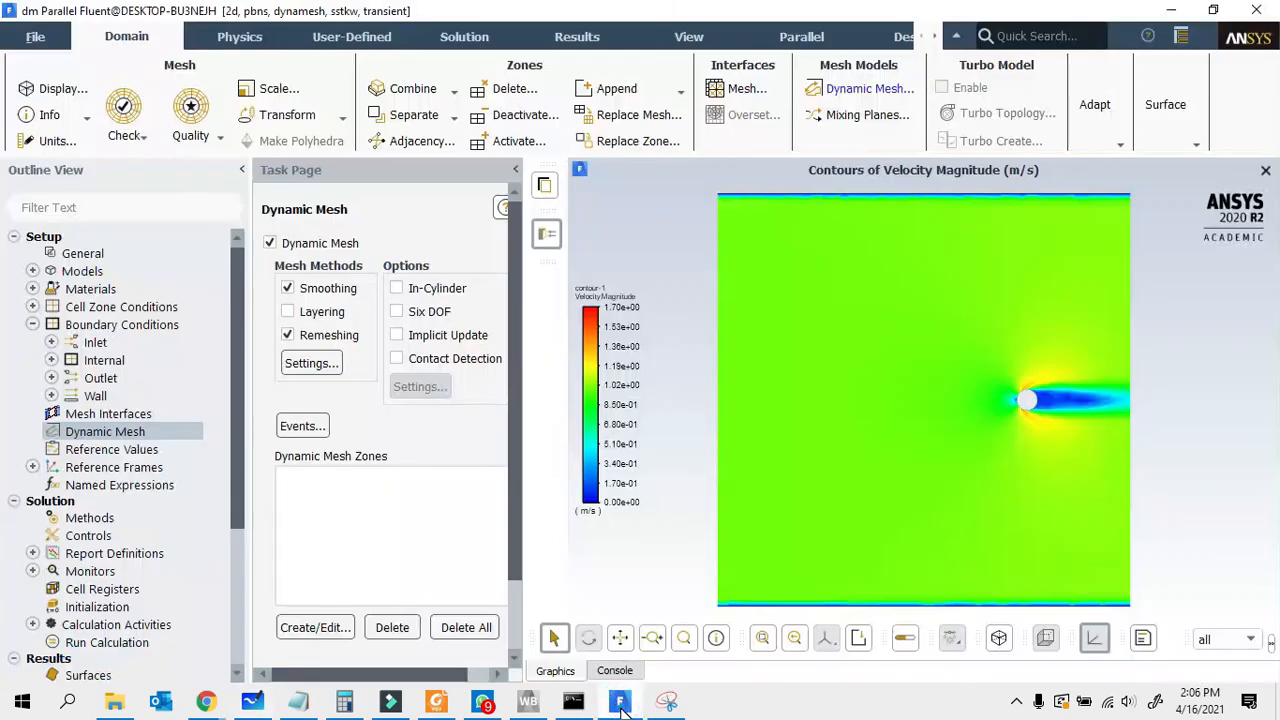
{"action": "left_click", "coordinate": [313, 363]}
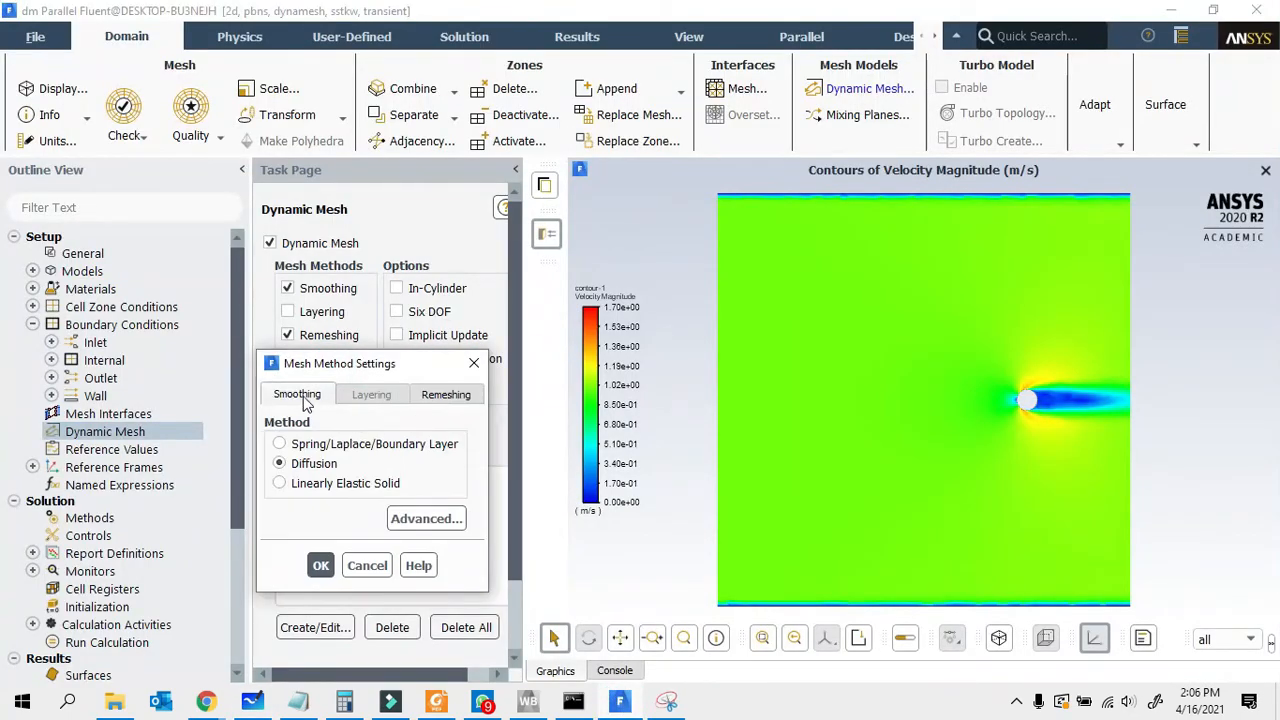
{"action": "left_click", "coordinate": [310, 444]}
{"action": "left_click", "coordinate": [666, 701]}
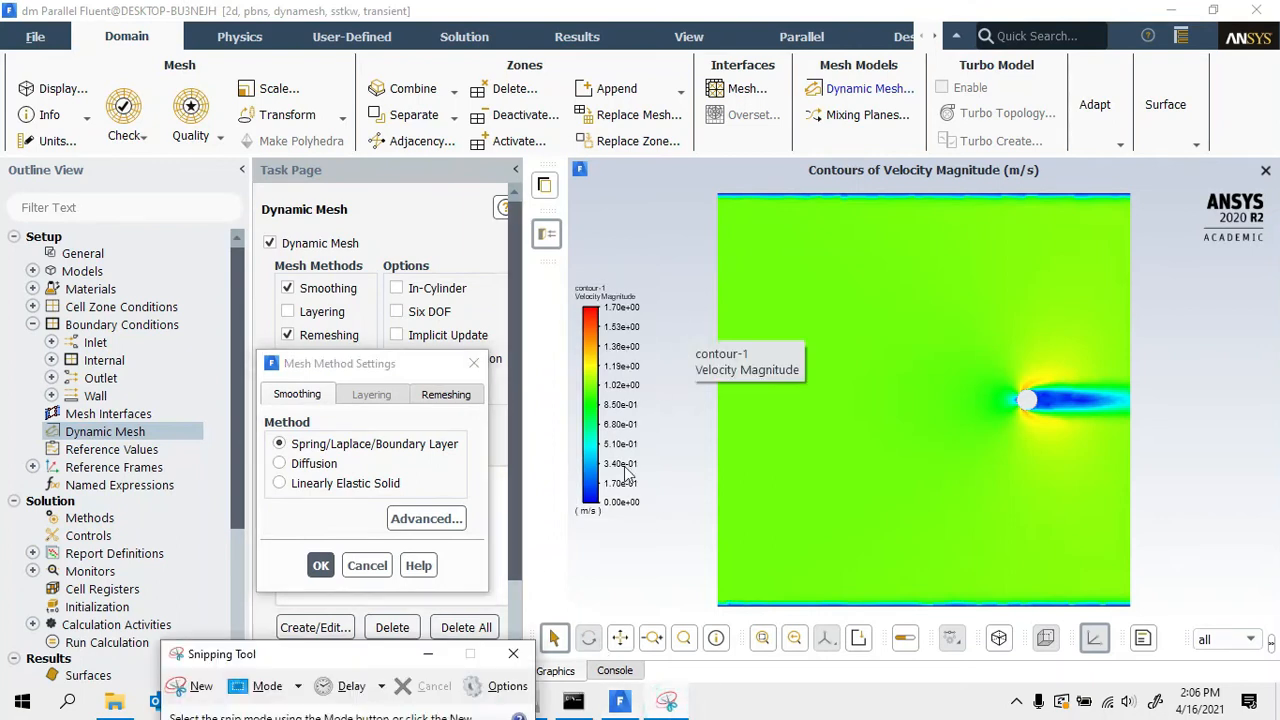
{"action": "left_click", "coordinate": [428, 654]}
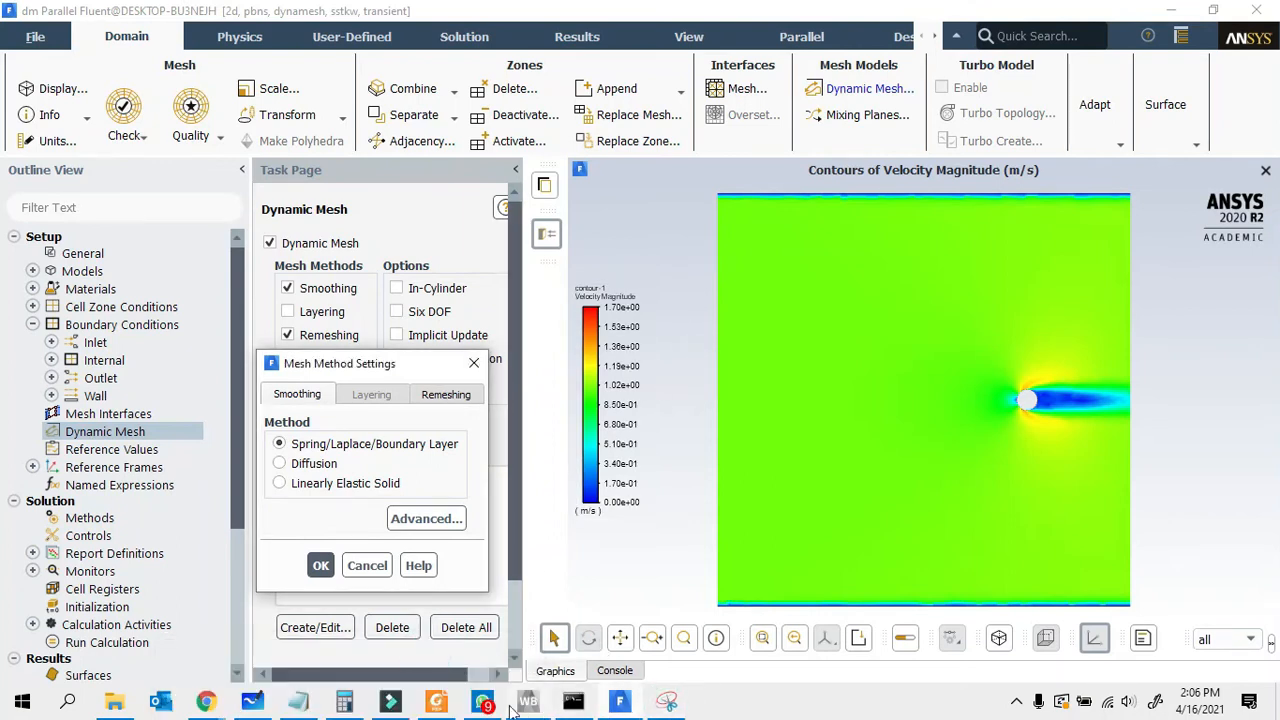
Step: Switch to Microsoft Whiteboard and mark the spring on the near-vertical side of the stretched triangle, then return to Fluent
{"action": "left_click", "coordinate": [256, 704]}
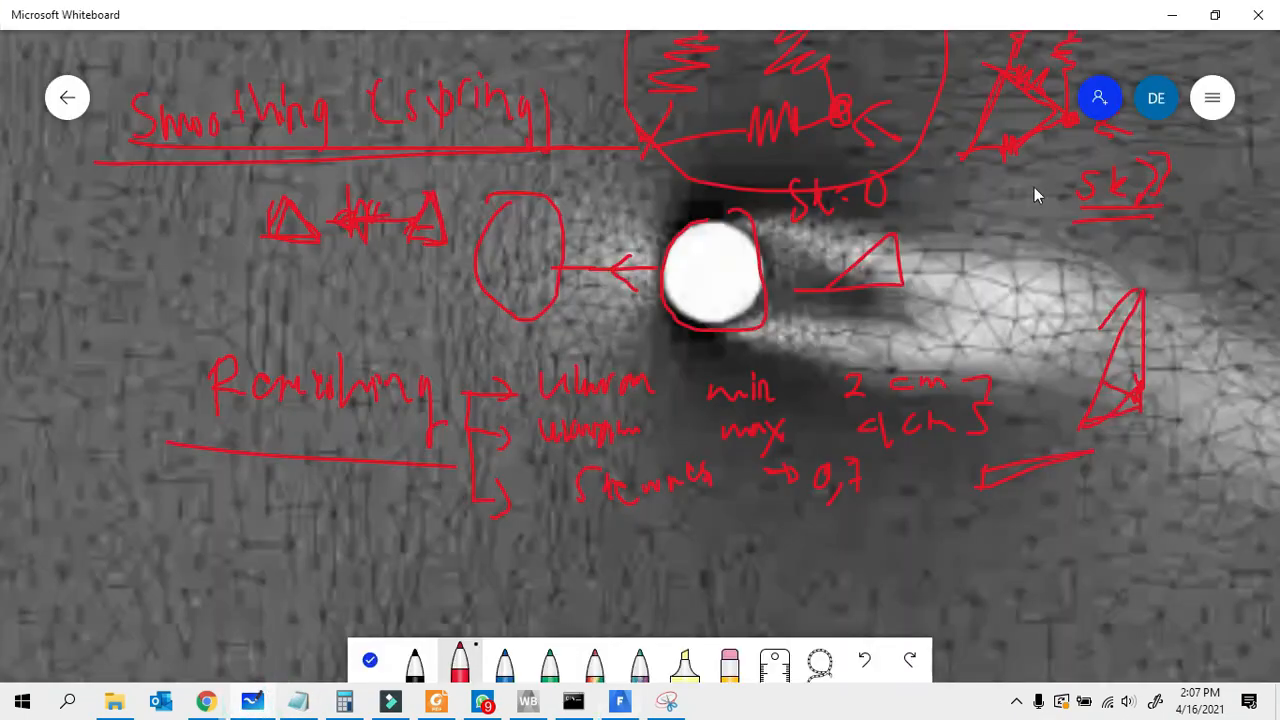
{"action": "scroll", "coordinate": [993, 118], "scroll_direction": "down", "scroll_amount": 5, "text": "ctrl"}
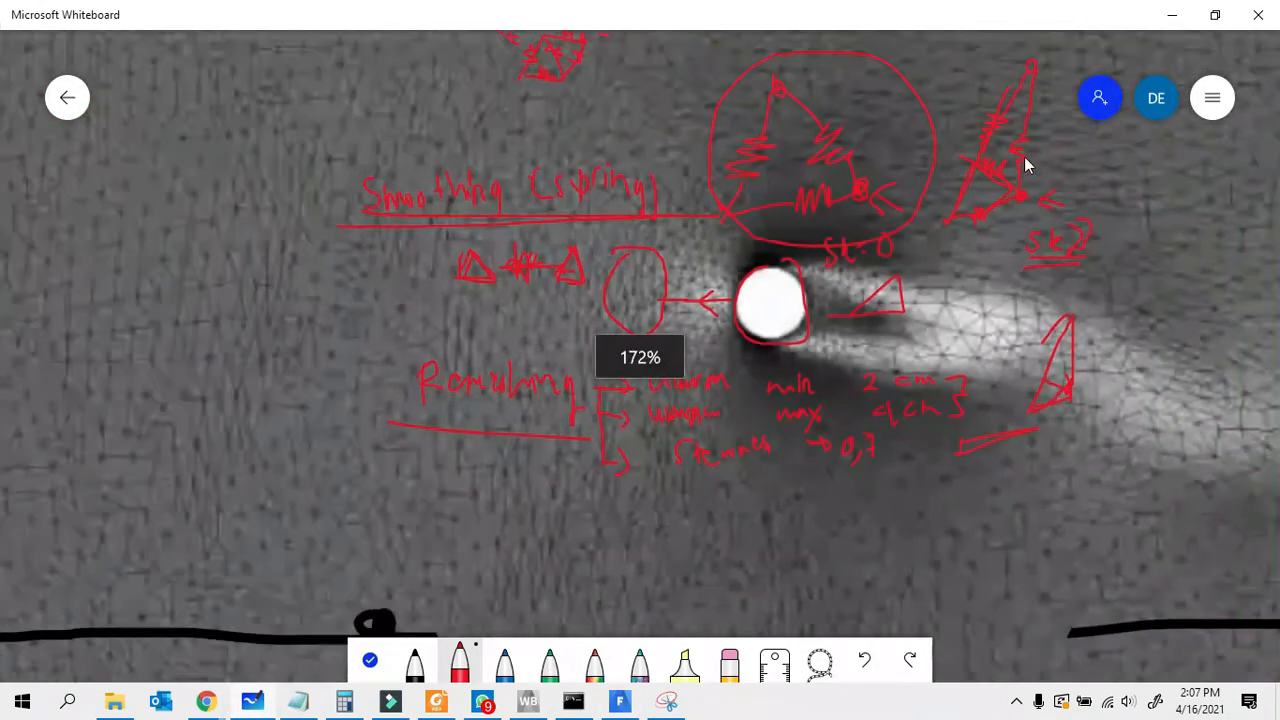
{"action": "scroll", "coordinate": [811, 415], "scroll_direction": "up", "scroll_amount": 5, "text": "ctrl"}
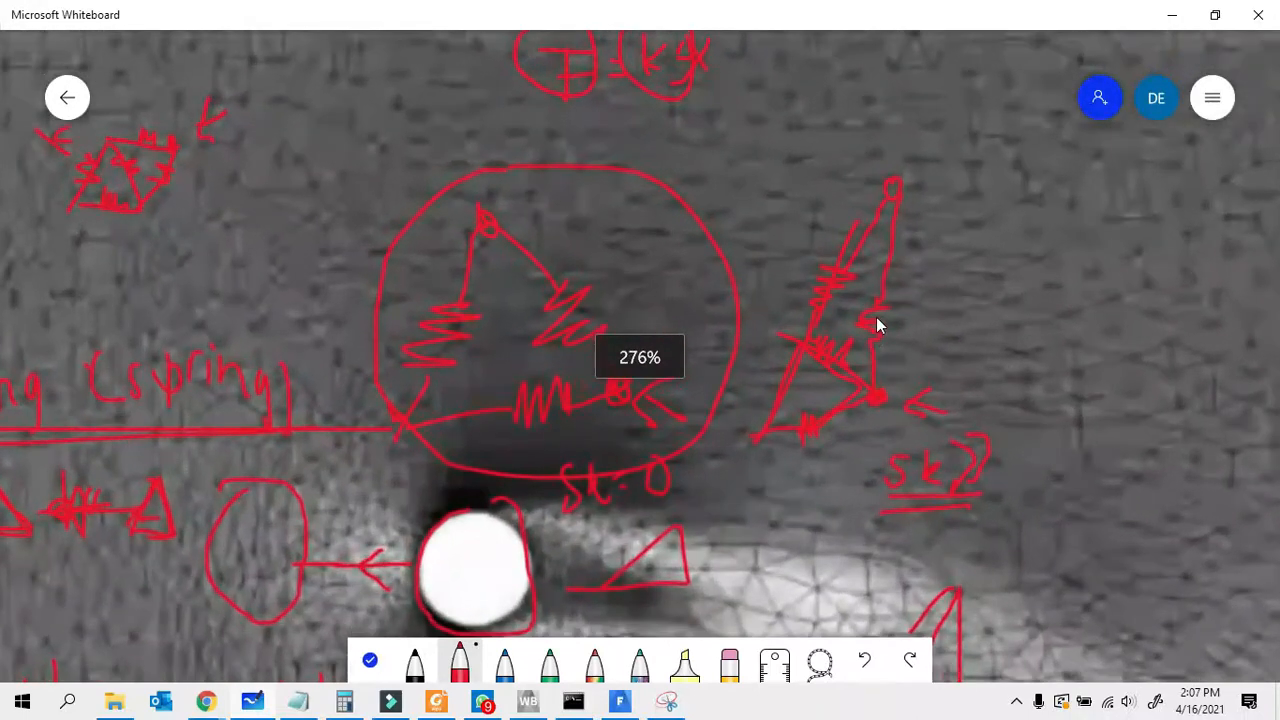
{"action": "left_click_drag", "start_coordinate": [895, 313], "coordinate": [903, 323]}
{"action": "scroll", "coordinate": [797, 273], "scroll_direction": "down", "scroll_amount": 2, "text": "ctrl"}
{"action": "left_click", "coordinate": [1170, 14]}
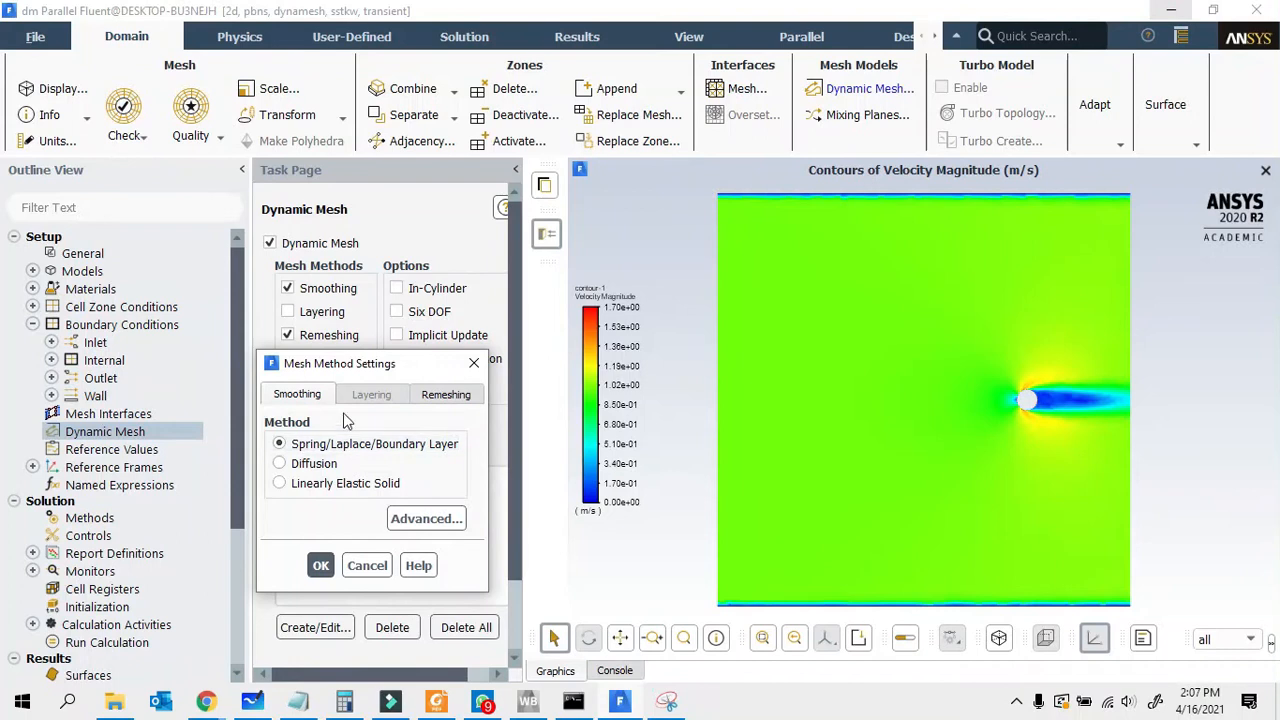
Step: Review the Spring Constant Factor in the advanced mesh smoothing parameters and accept the settings
{"action": "left_click", "coordinate": [426, 518]}
{"action": "double_click", "coordinate": [455, 391]}
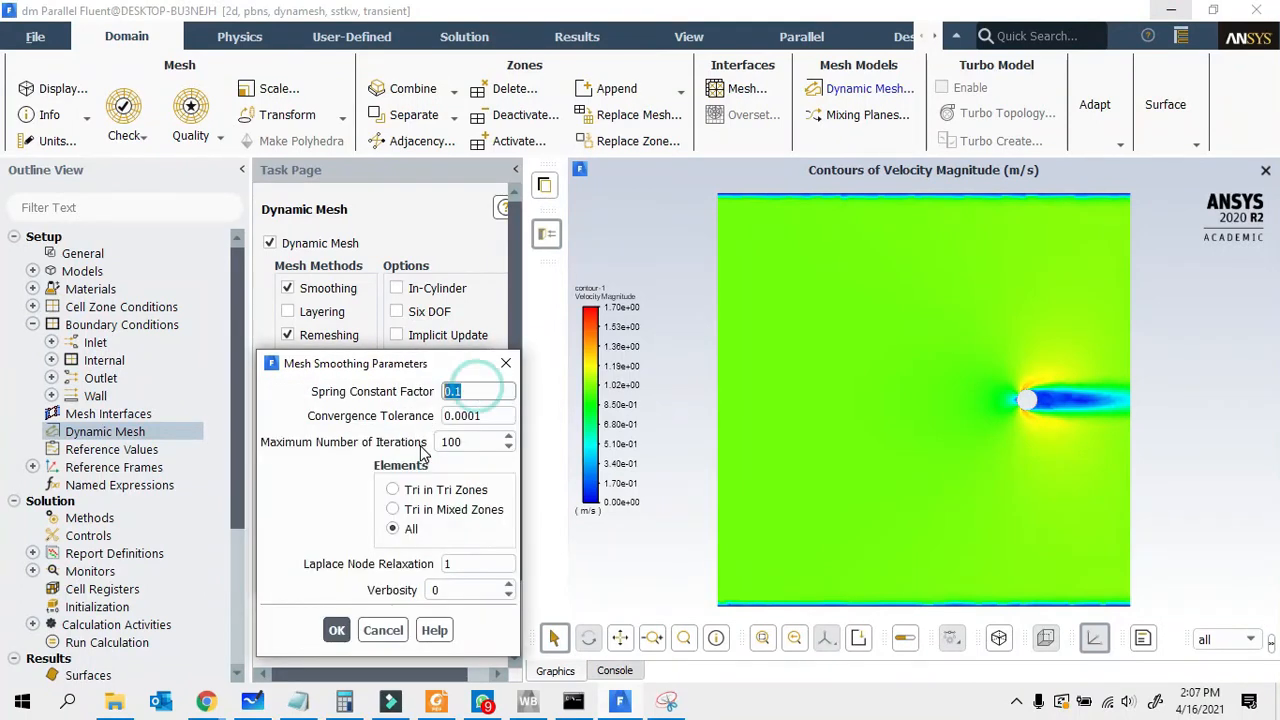
{"action": "left_click_drag", "start_coordinate": [358, 366], "coordinate": [360, 215]}
{"action": "double_click", "coordinate": [447, 240]}
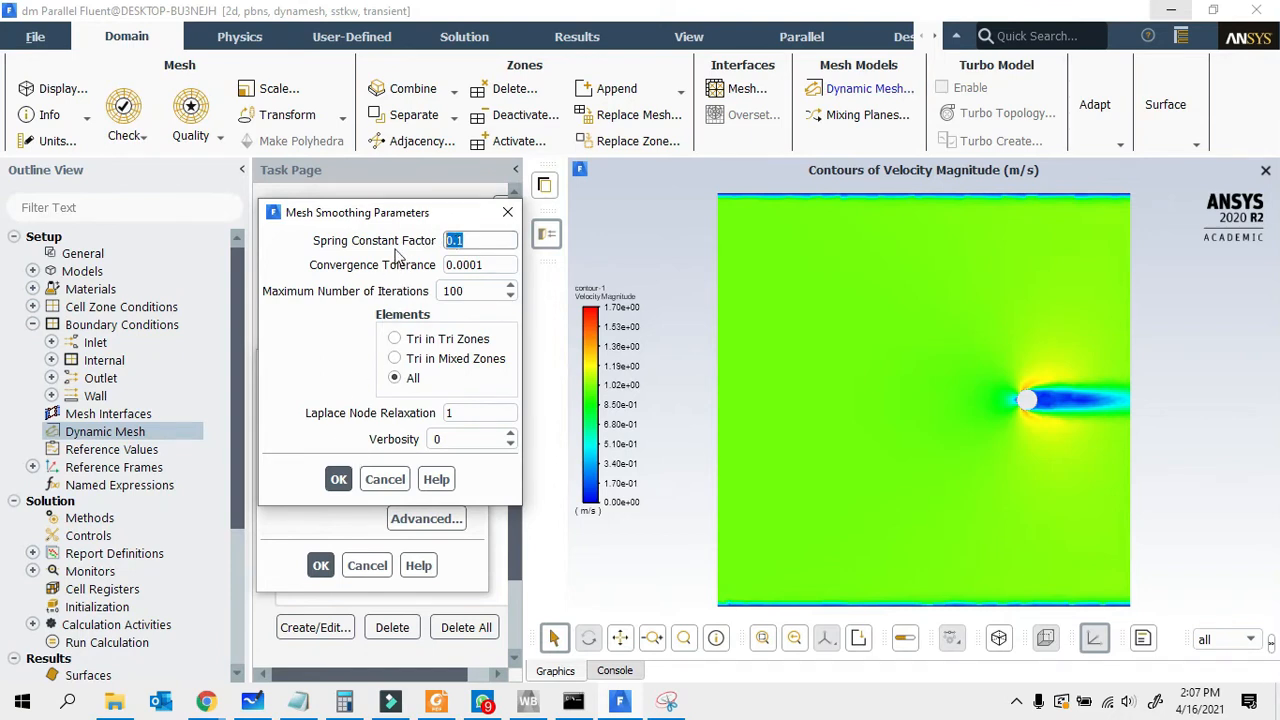
{"action": "left_click", "coordinate": [338, 481]}
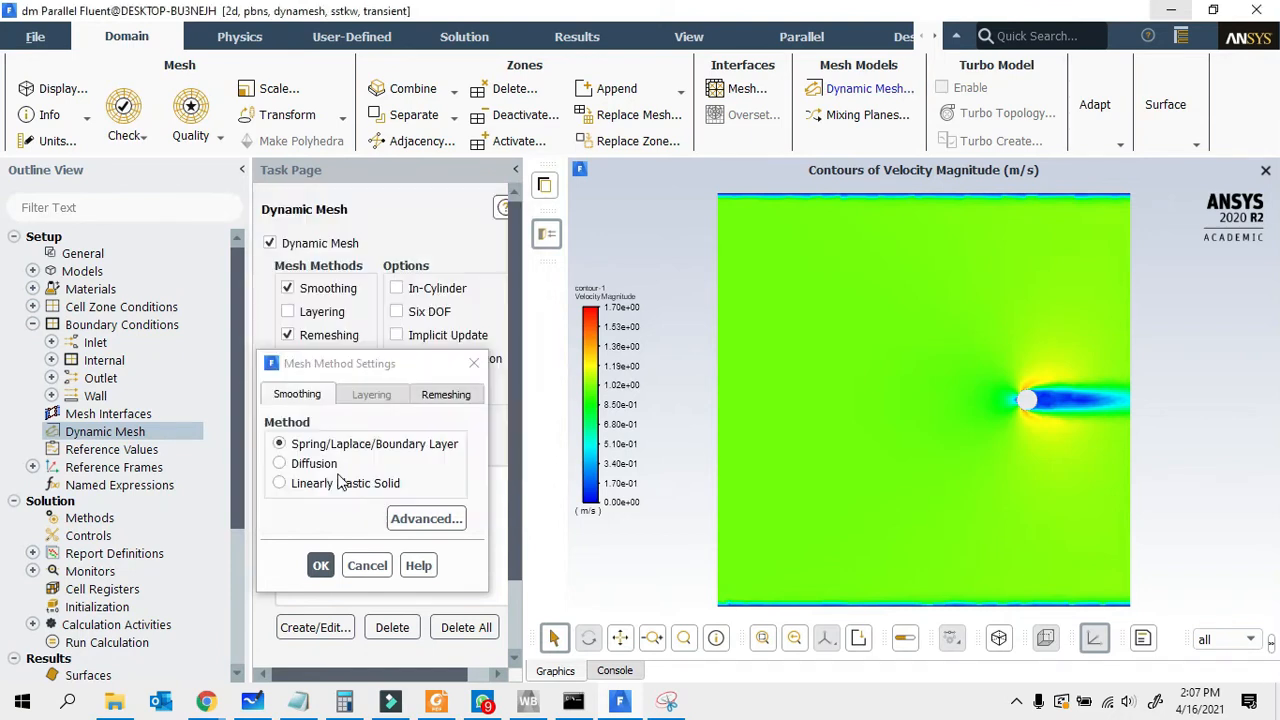
Step: Apply the default remeshing parameters, with a minimum length scale of 0.001949 m and a maximum of 0.044878 m
{"action": "left_click", "coordinate": [425, 396]}
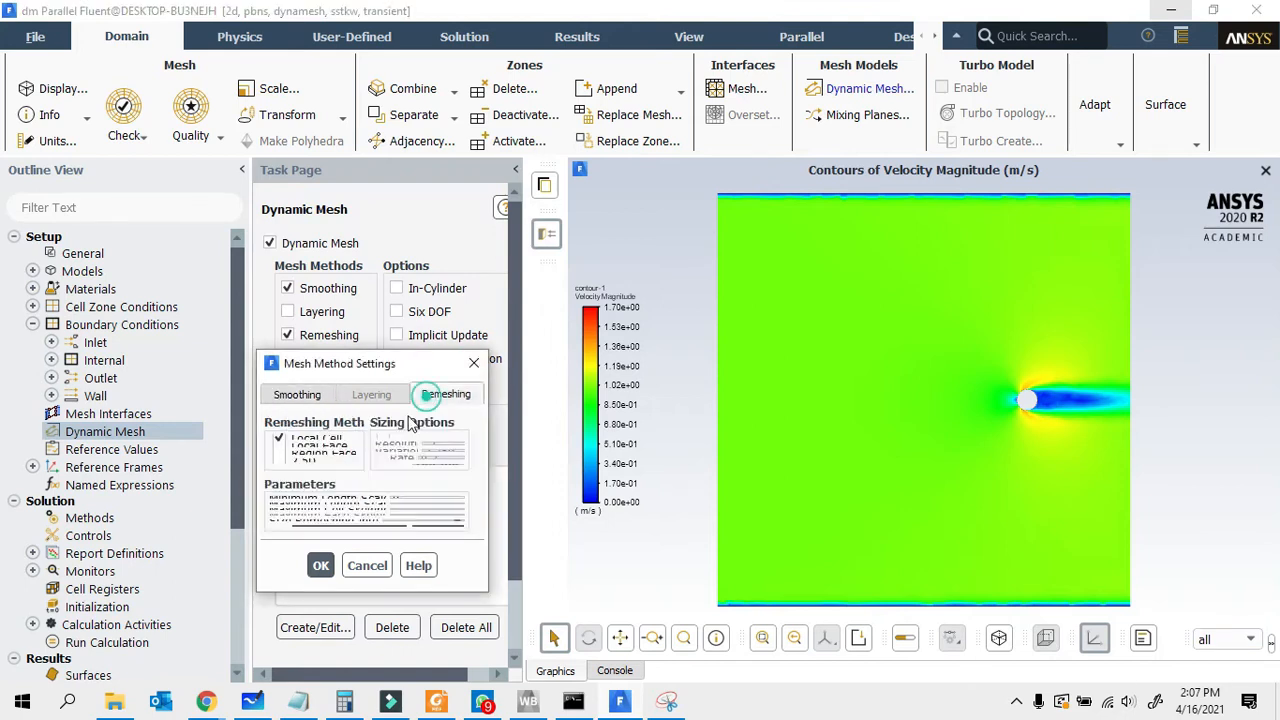
{"action": "left_click_drag", "start_coordinate": [614, 128], "coordinate": [640, 64]}
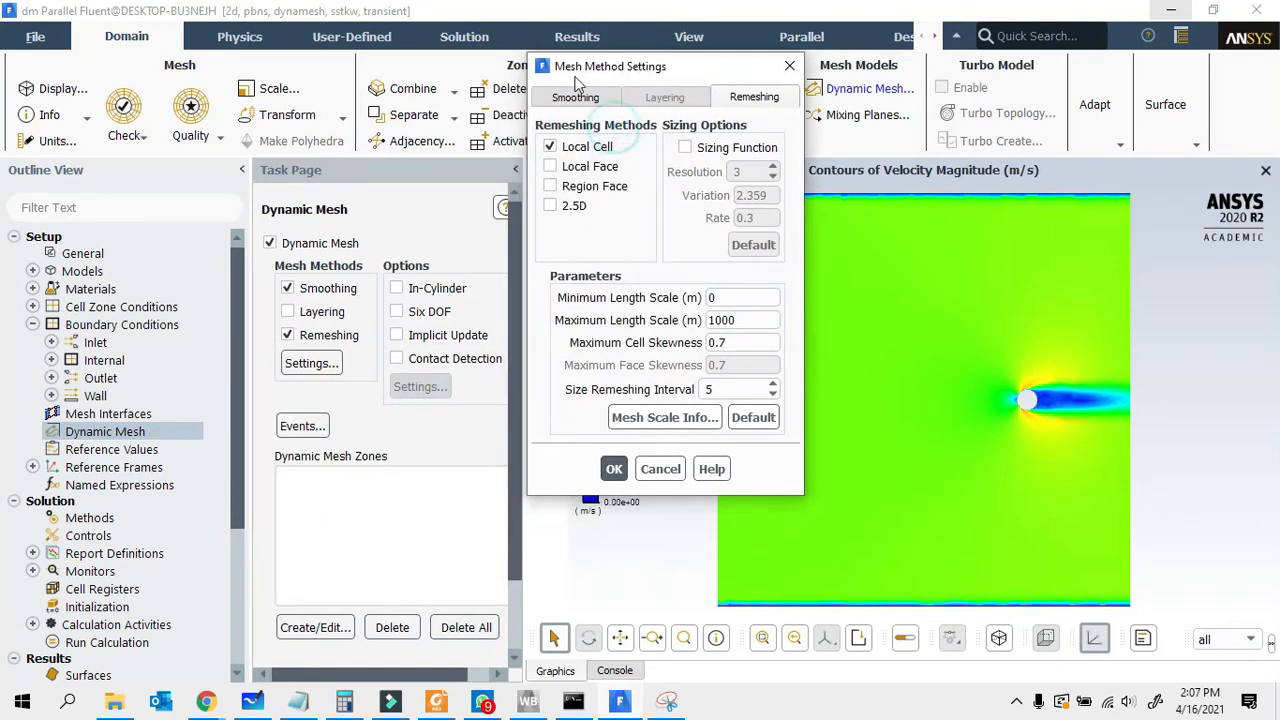
{"action": "double_click", "coordinate": [735, 297]}
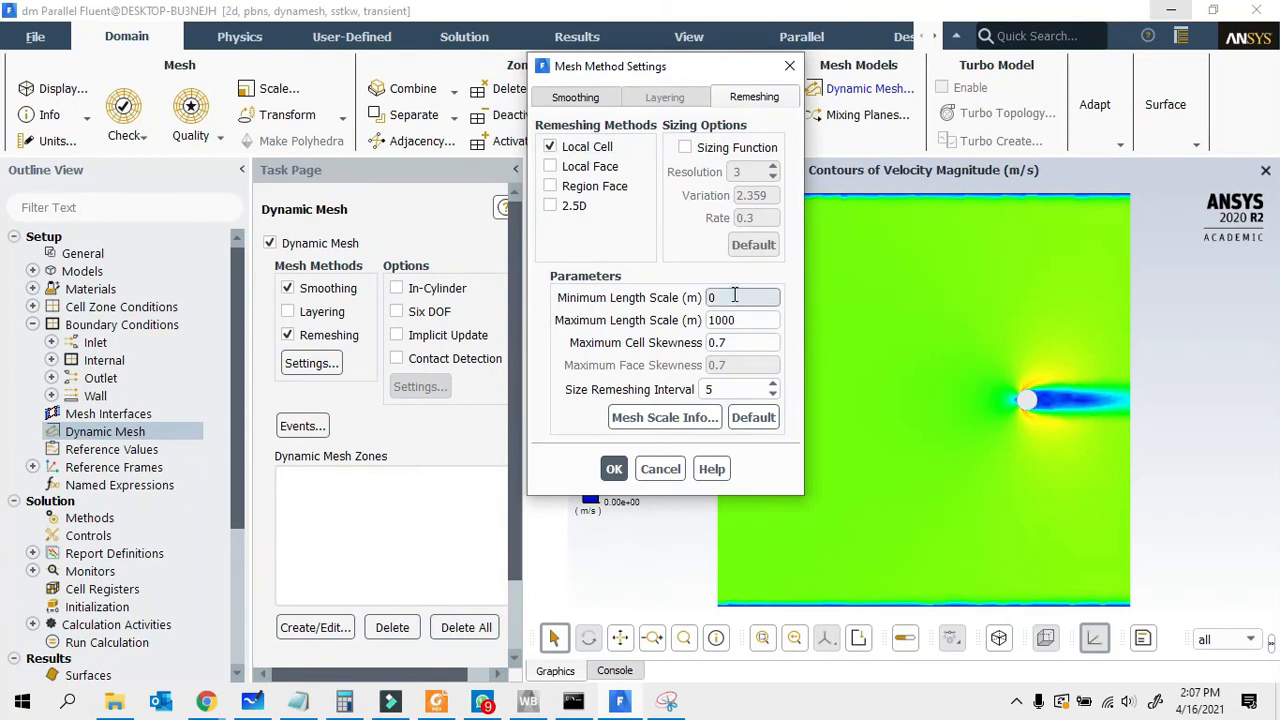
{"action": "double_click", "coordinate": [758, 320]}
{"action": "double_click", "coordinate": [738, 298]}
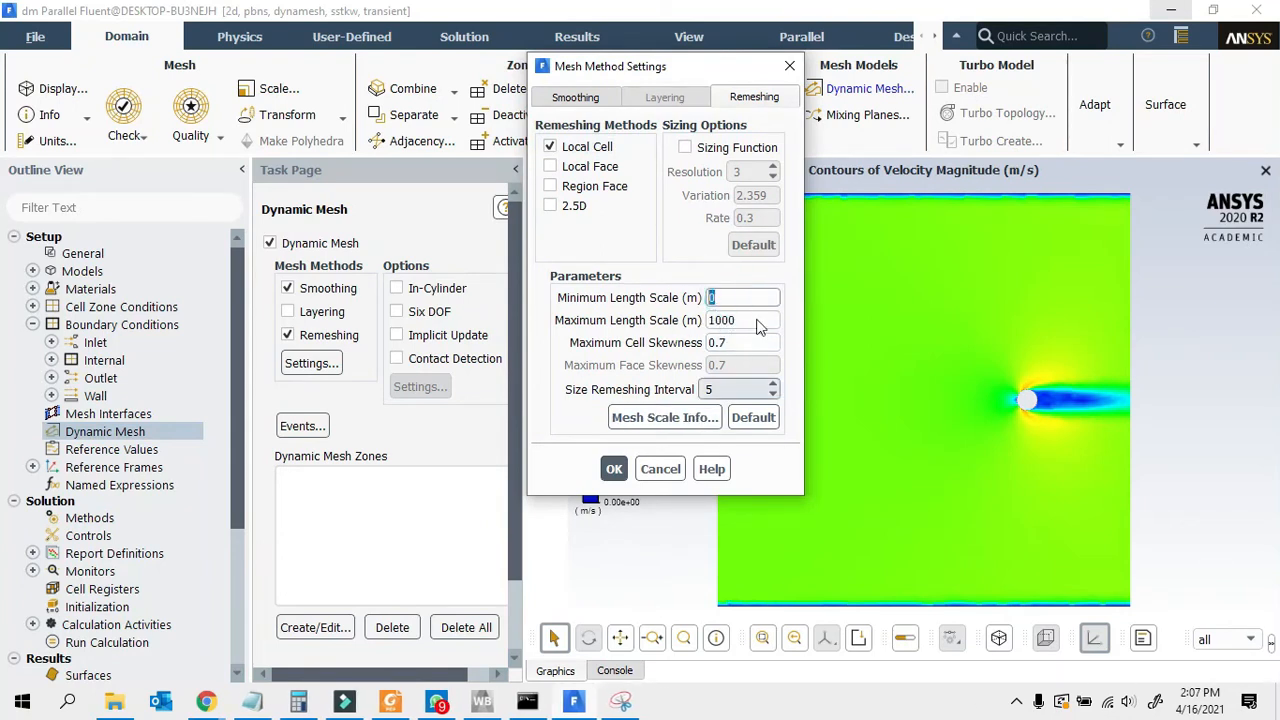
{"action": "left_click", "coordinate": [748, 420]}
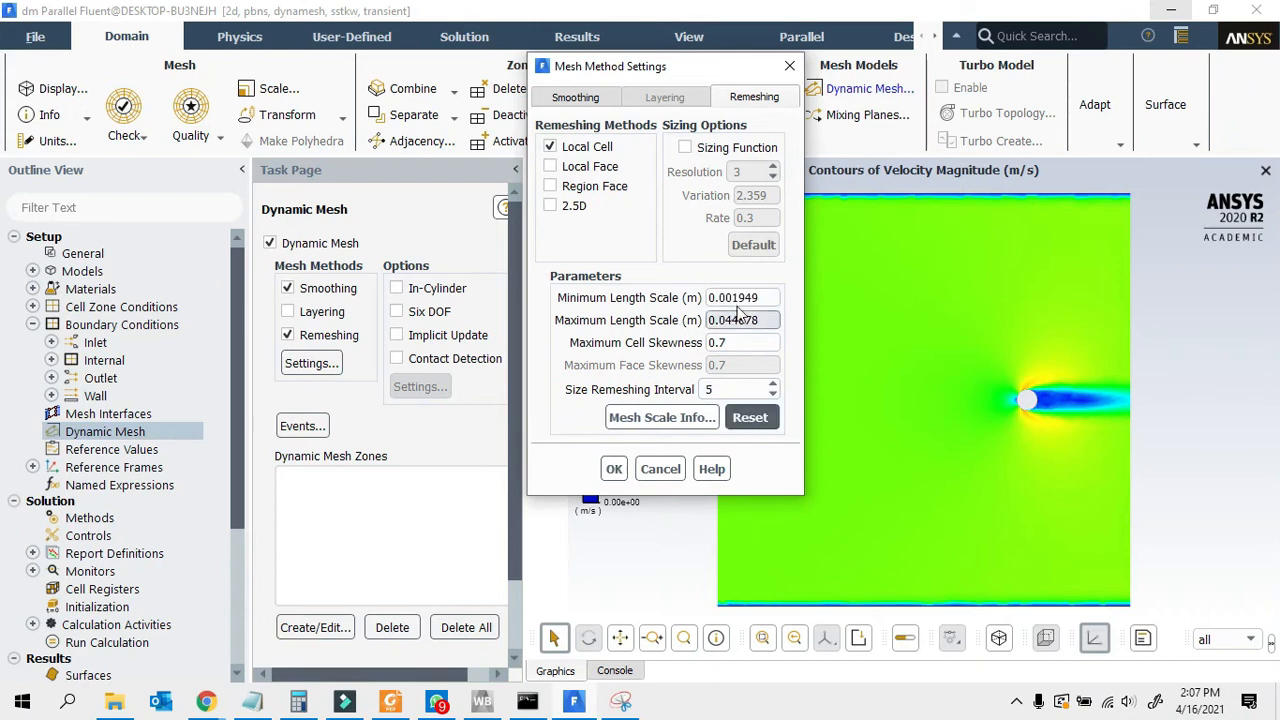
Step: Review the minimum and maximum length scales and the maximum cell skewness, and accept the mesh method settings
{"action": "left_click_drag", "start_coordinate": [765, 297], "coordinate": [738, 291]}
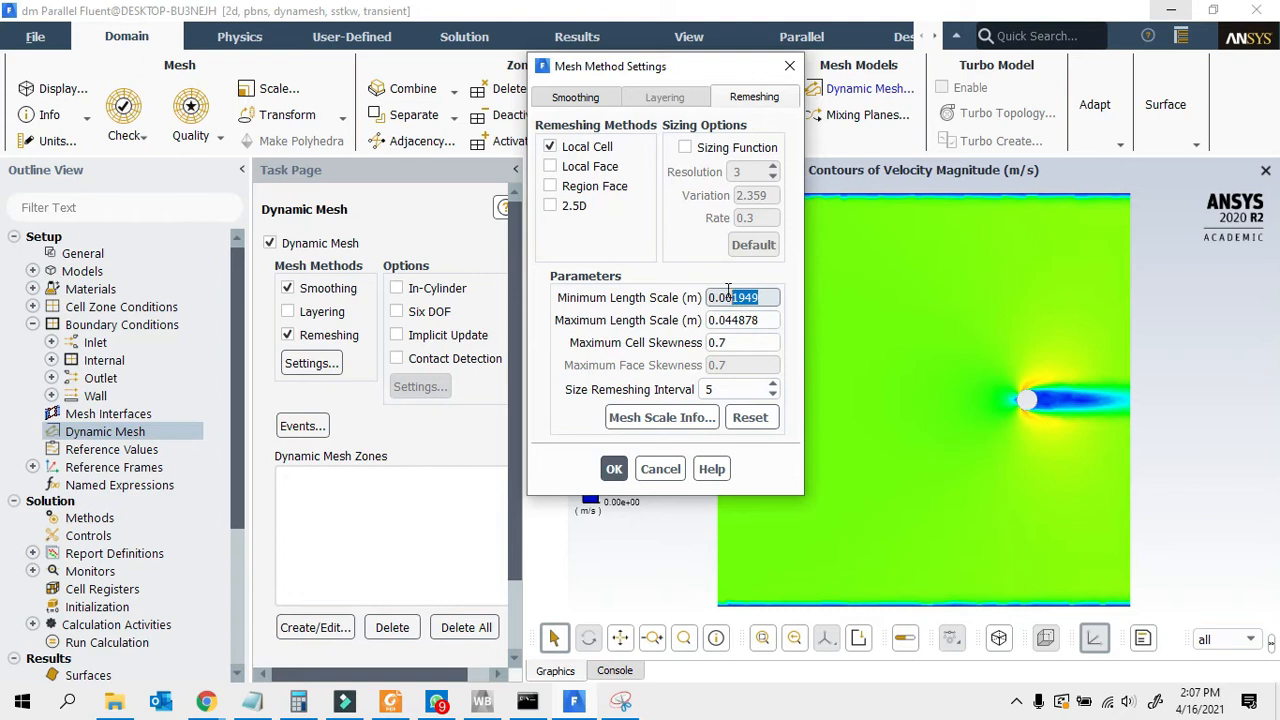
{"action": "left_click_drag", "start_coordinate": [772, 320], "coordinate": [725, 320]}
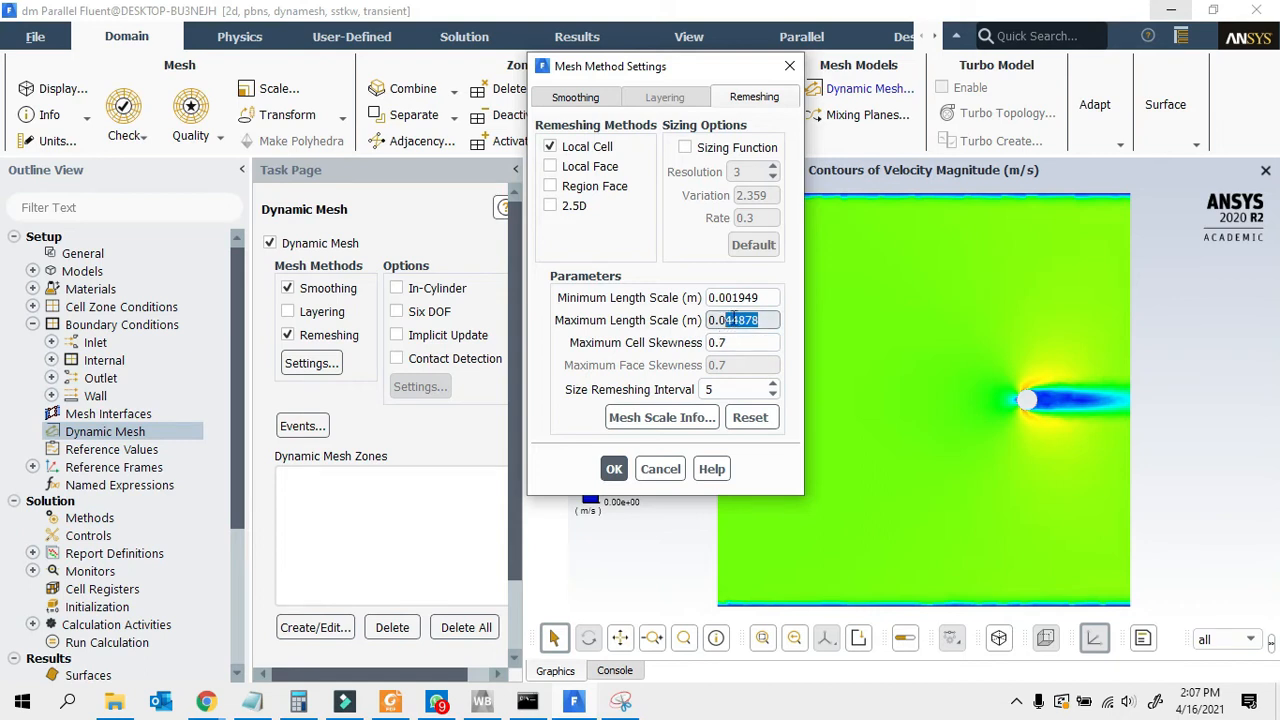
{"action": "double_click", "coordinate": [733, 342]}
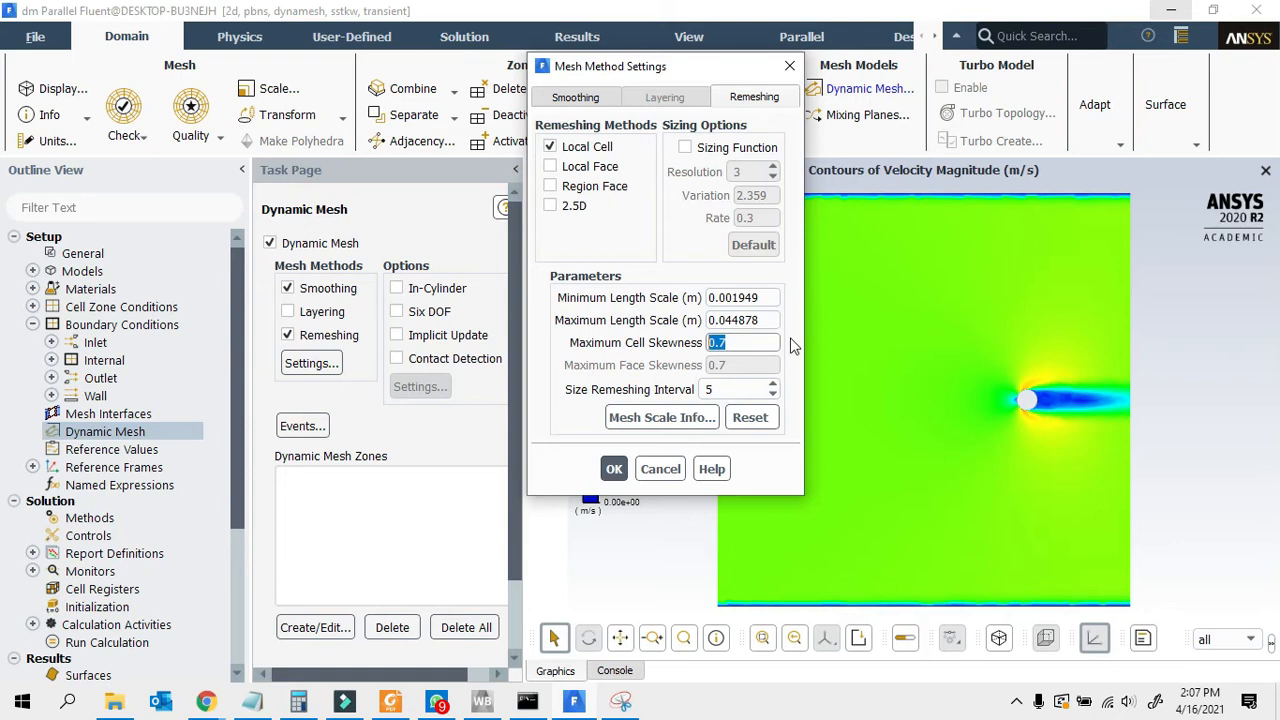
{"action": "left_click", "coordinate": [732, 340]}
{"action": "left_click_drag", "start_coordinate": [768, 298], "coordinate": [694, 299]}
{"action": "left_click_drag", "start_coordinate": [776, 320], "coordinate": [704, 323]}
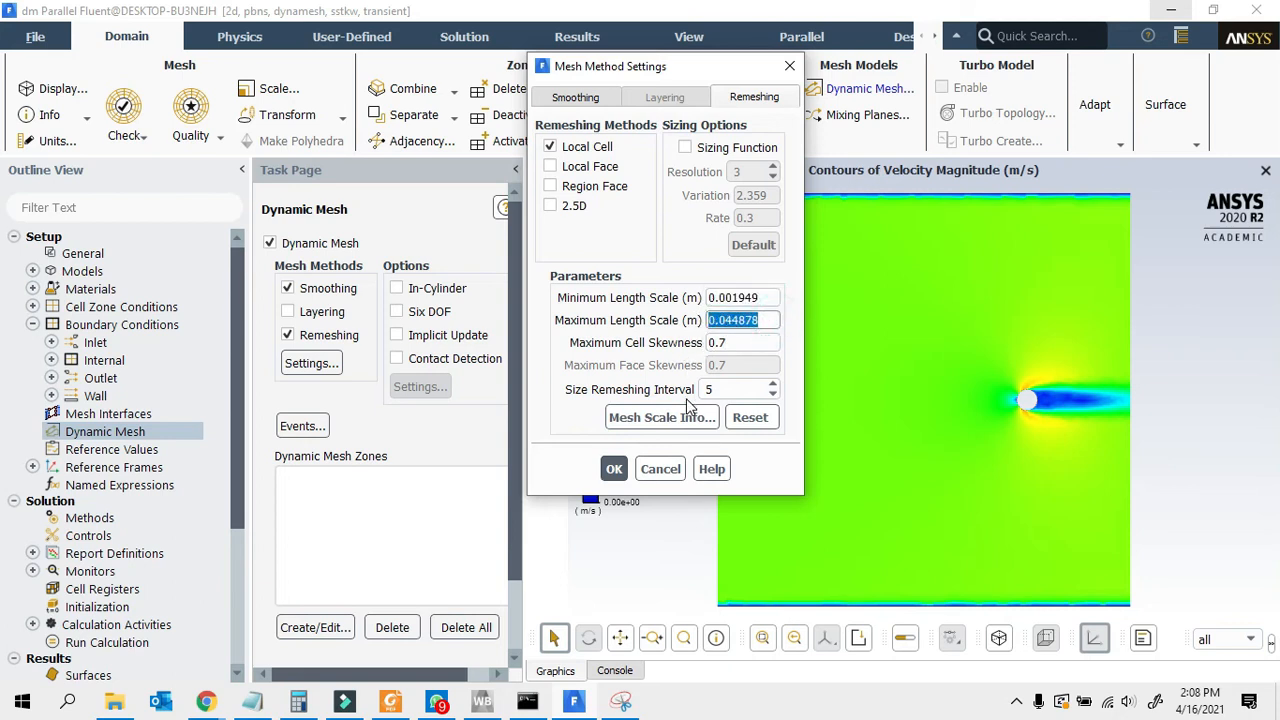
{"action": "left_click", "coordinate": [758, 298]}
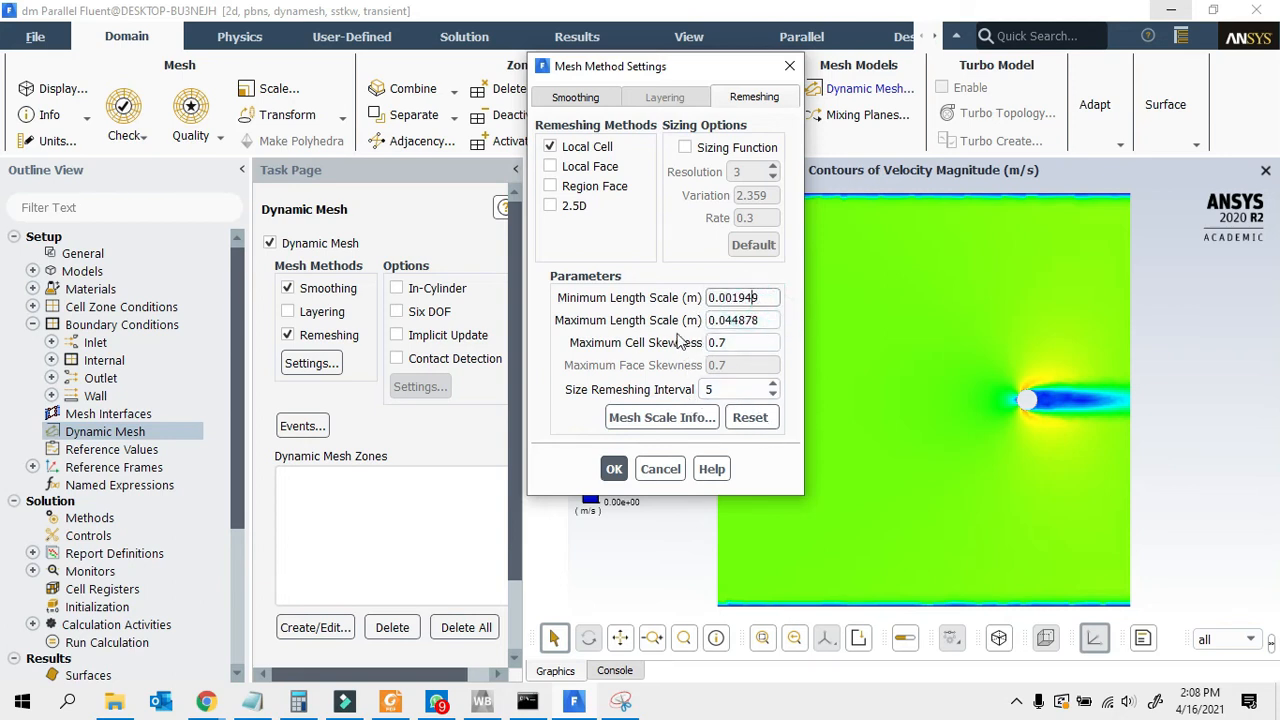
{"action": "left_click", "coordinate": [614, 468]}
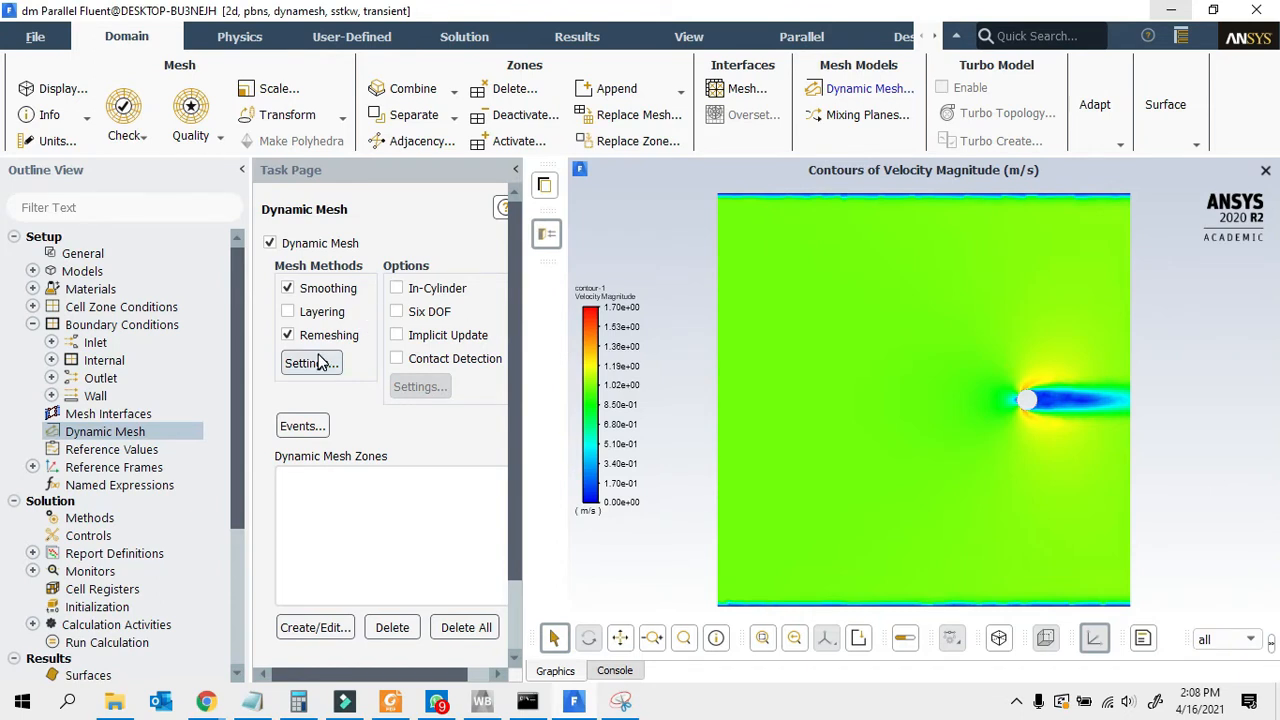
Step: Start a dynamic mesh zone for cylin with the Rigid Body type and check its available motion UDFs or profiles
{"action": "left_click", "coordinate": [296, 426]}
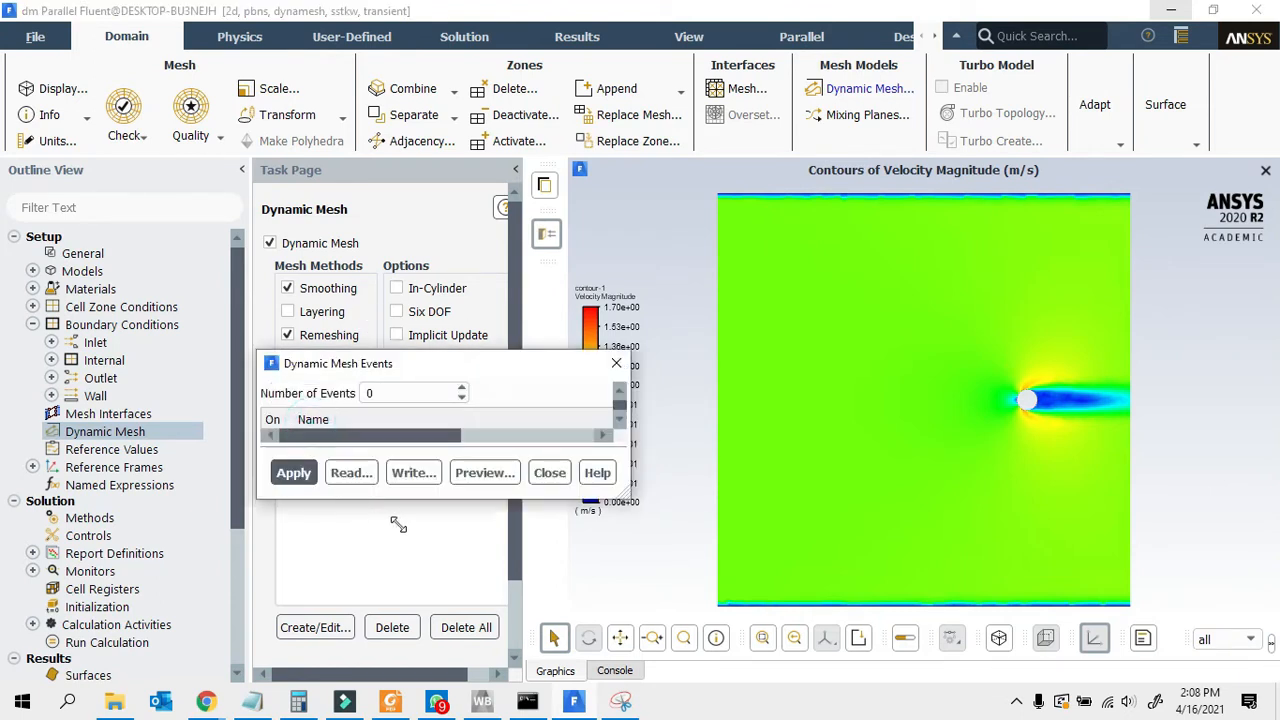
{"action": "left_click", "coordinate": [933, 174]}
{"action": "left_click", "coordinate": [300, 627]}
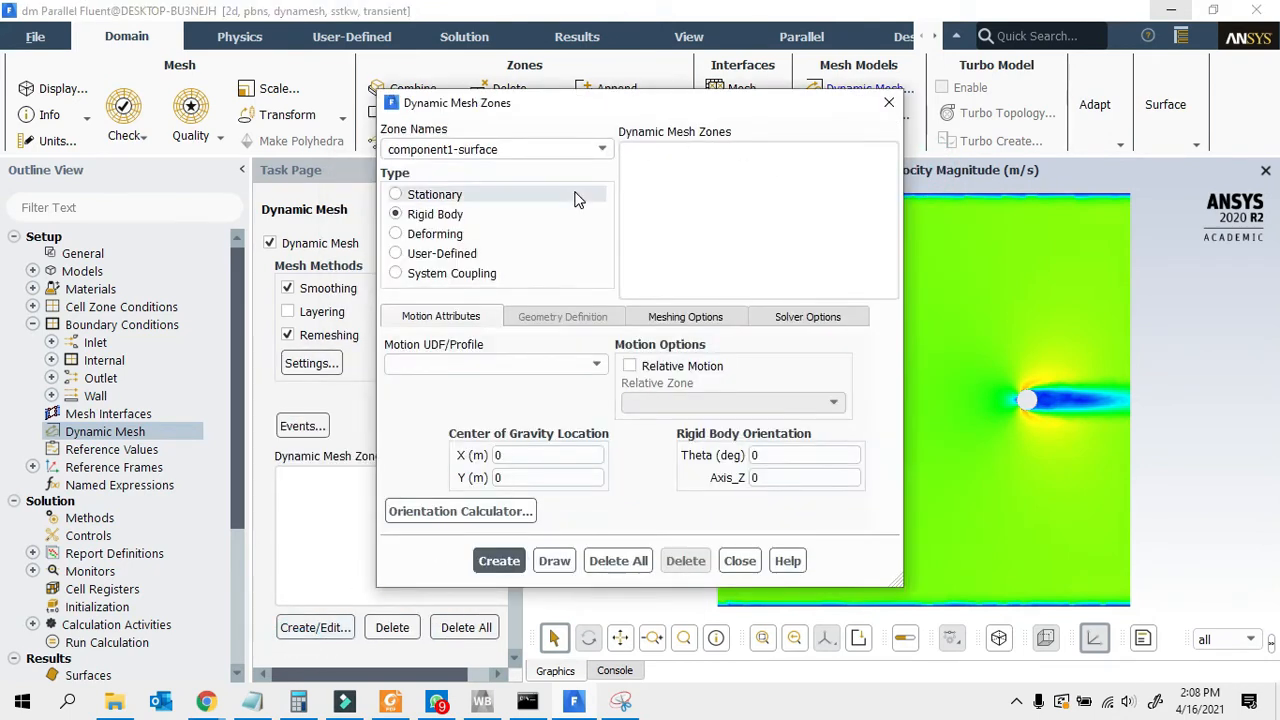
{"action": "left_click", "coordinate": [601, 149]}
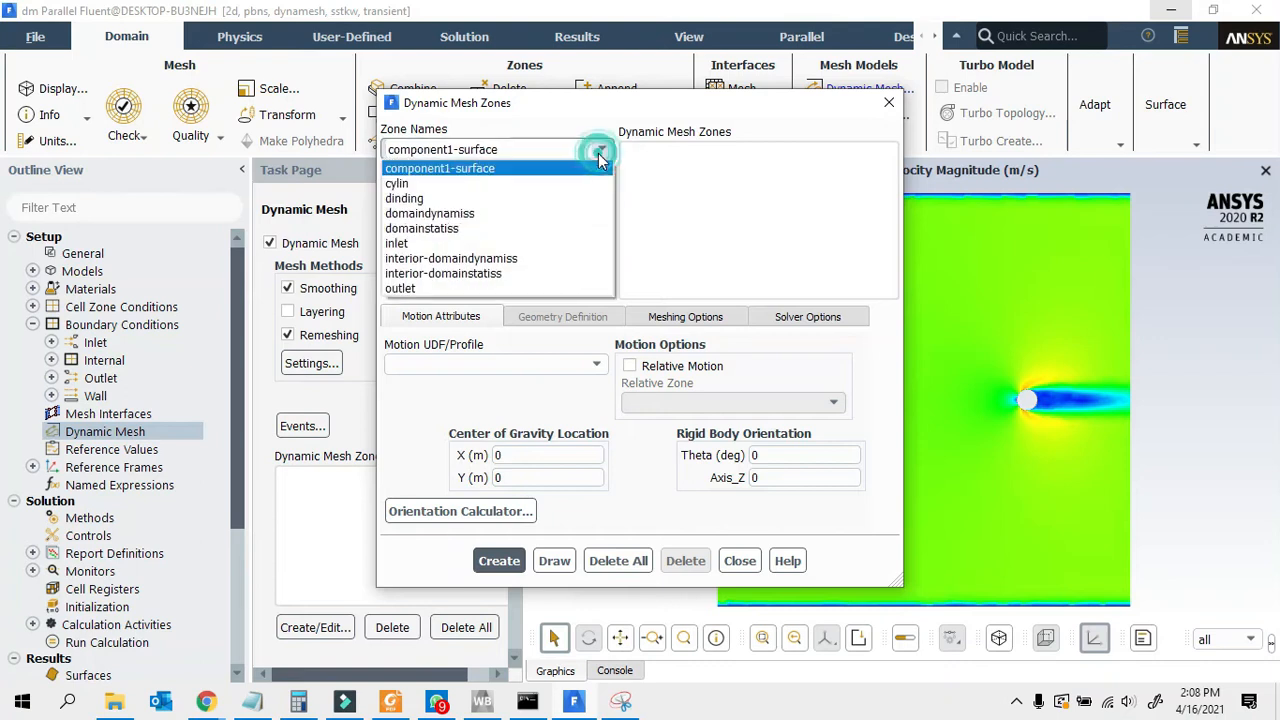
{"action": "left_click", "coordinate": [398, 184]}
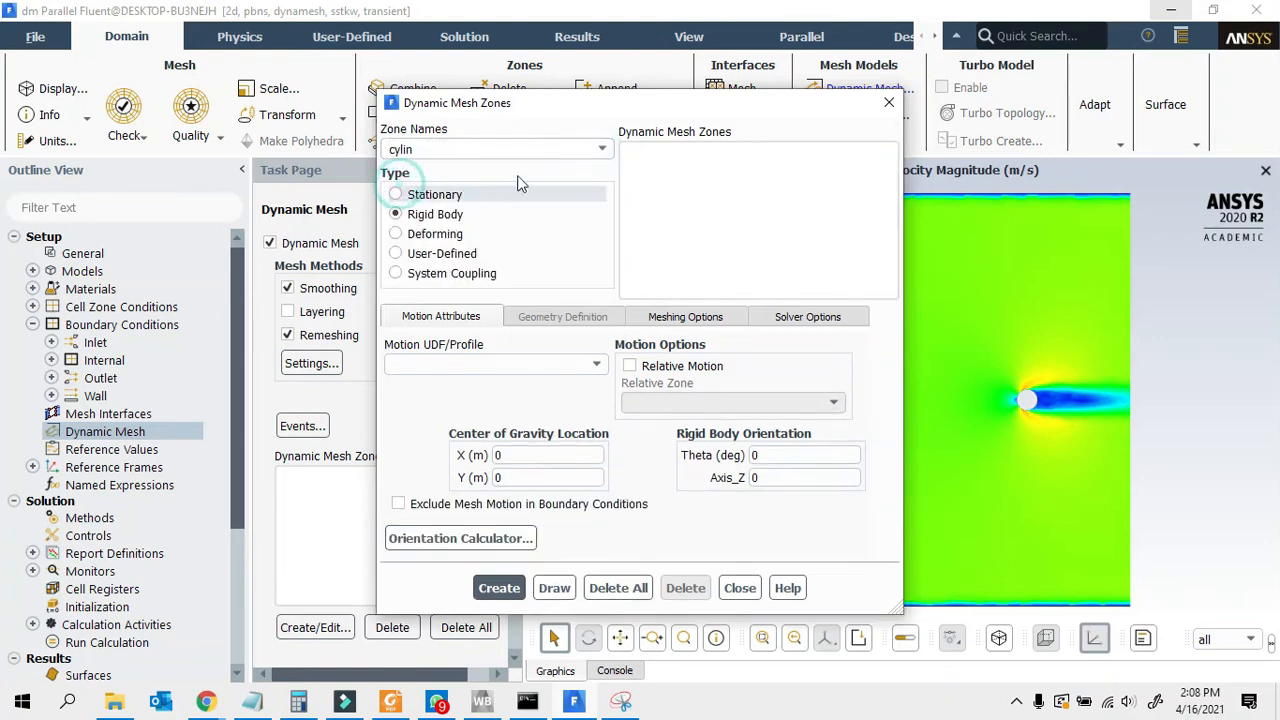
{"action": "scroll", "coordinate": [1053, 418], "scroll_direction": "up", "scroll_amount": 3}
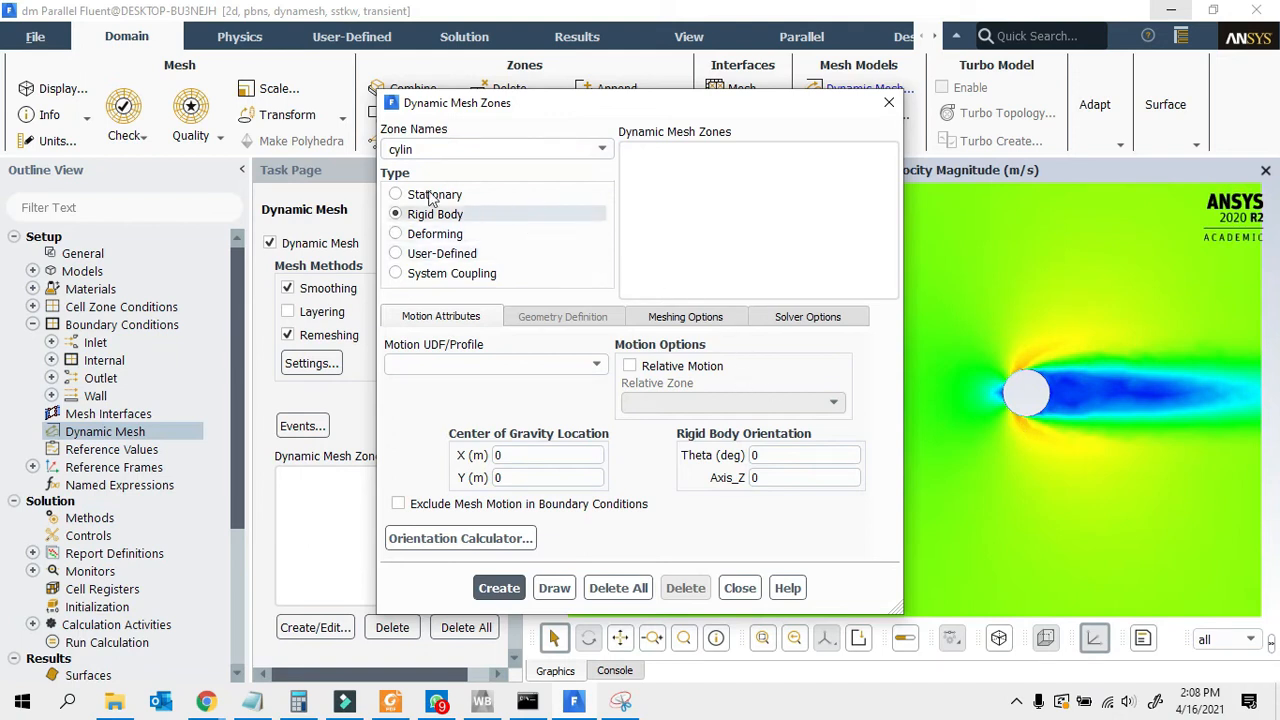
{"action": "left_click", "coordinate": [588, 365]}
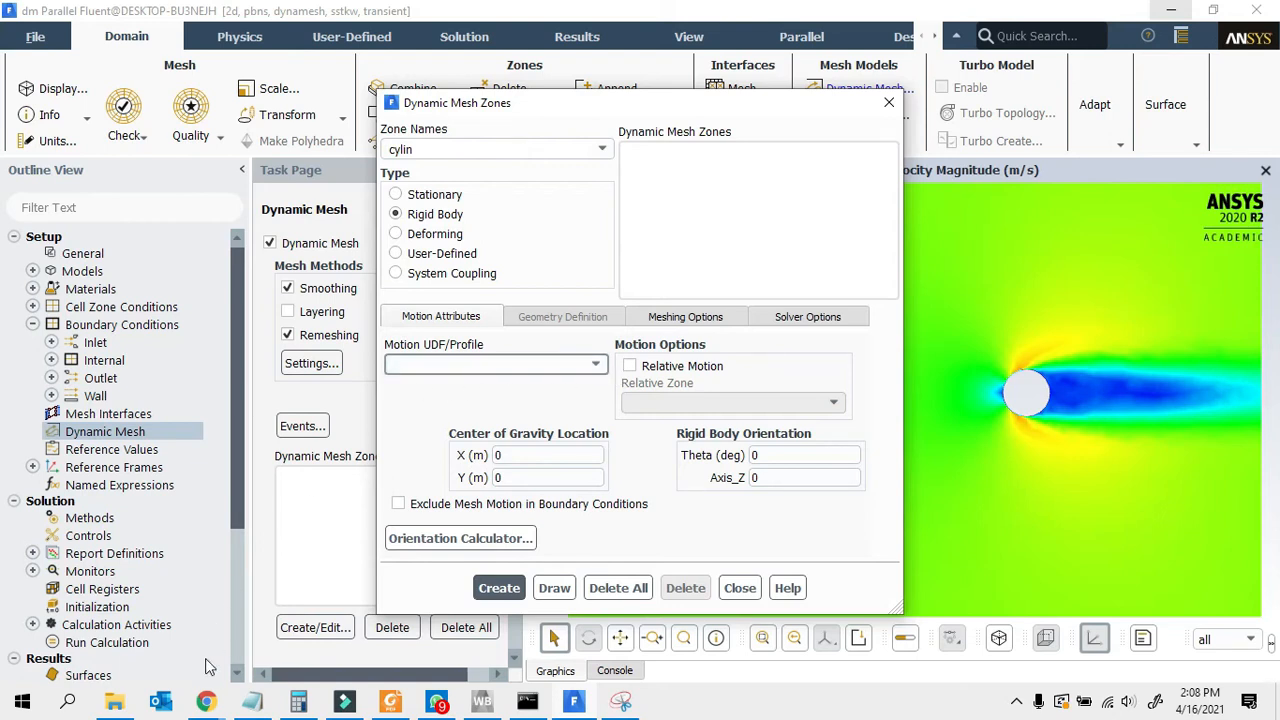
Step: Switch to File Explorer and open udfnya.c from the baru folder in Notepad++
{"action": "left_click", "coordinate": [114, 702]}
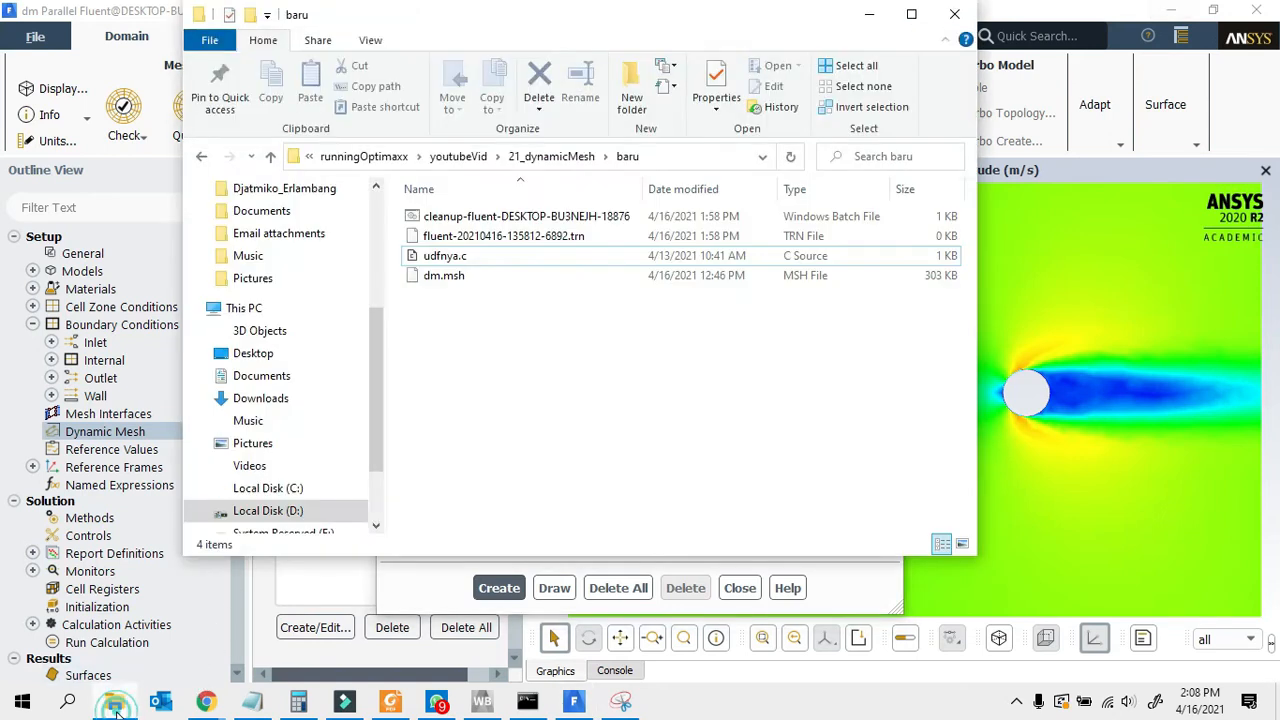
{"action": "right_click", "coordinate": [487, 262]}
{"action": "left_click", "coordinate": [530, 298]}
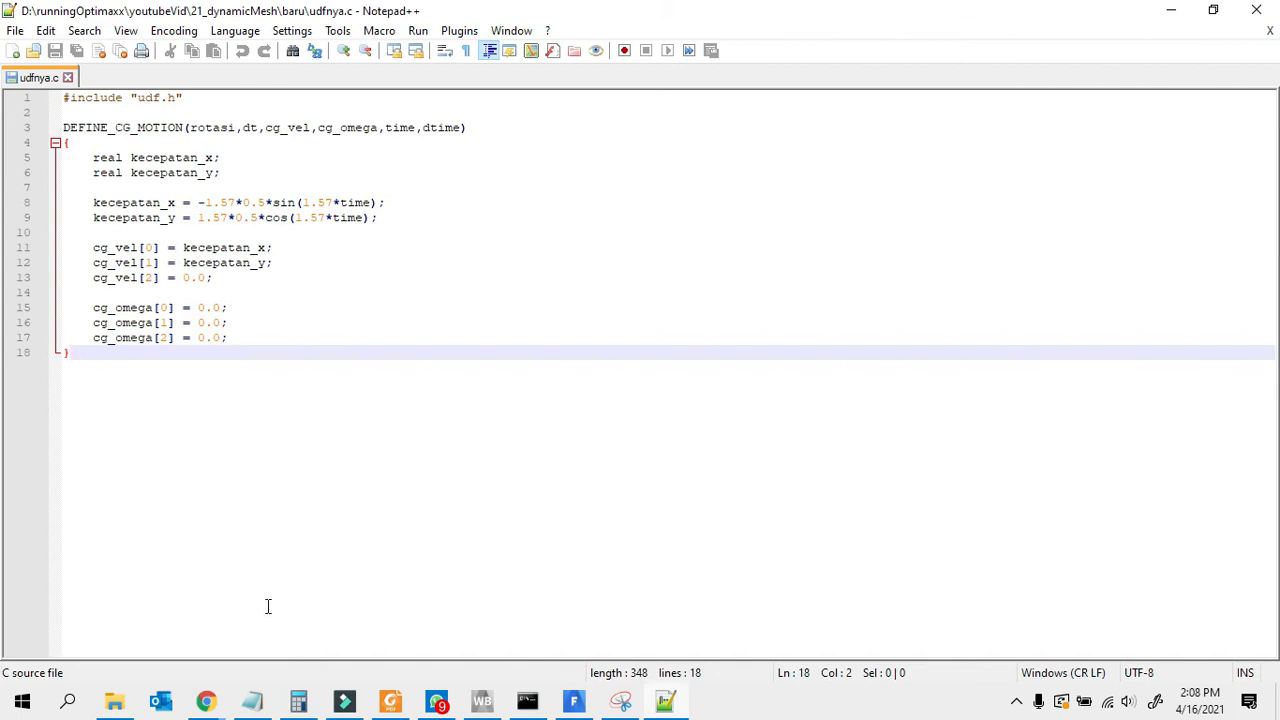
Step: Examine the udf.h include line and the DEFINE_CG_MOTION macro with its argument list, especially the rotasi name
{"action": "left_click_drag", "start_coordinate": [183, 97], "coordinate": [68, 97]}
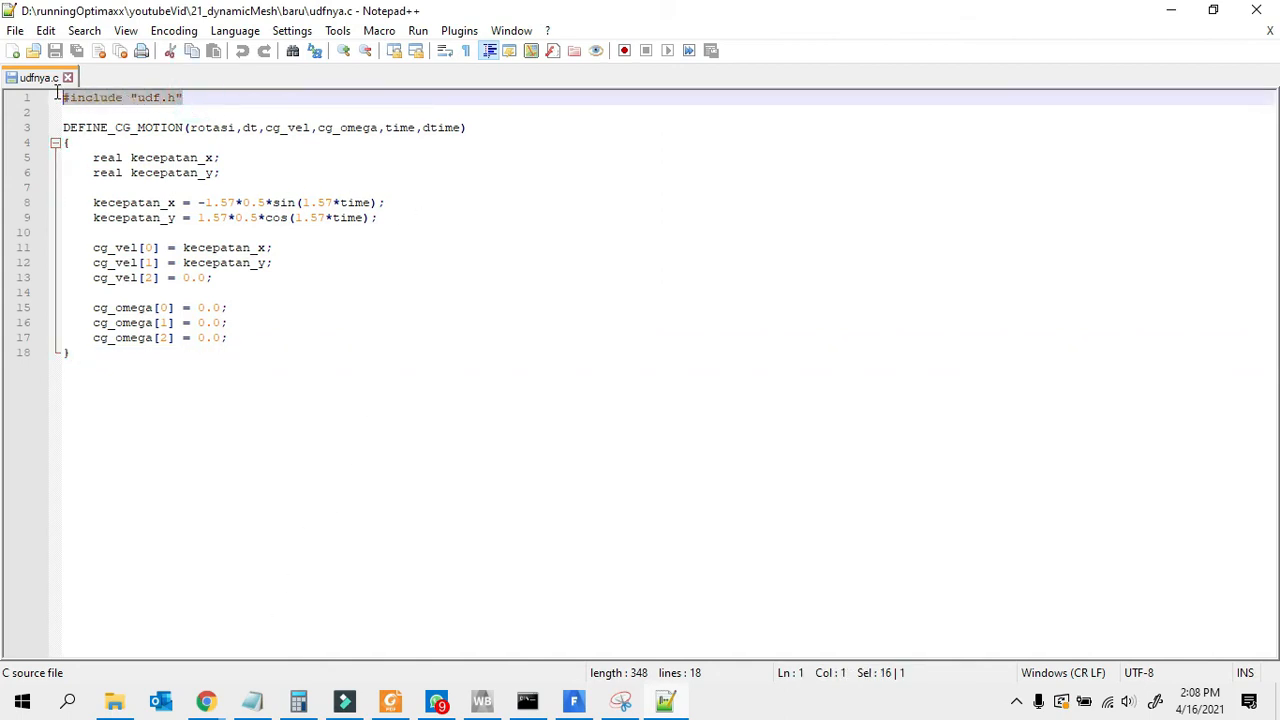
{"action": "left_click_drag", "start_coordinate": [243, 97], "coordinate": [24, 104]}
{"action": "left_click_drag", "start_coordinate": [63, 127], "coordinate": [183, 127]}
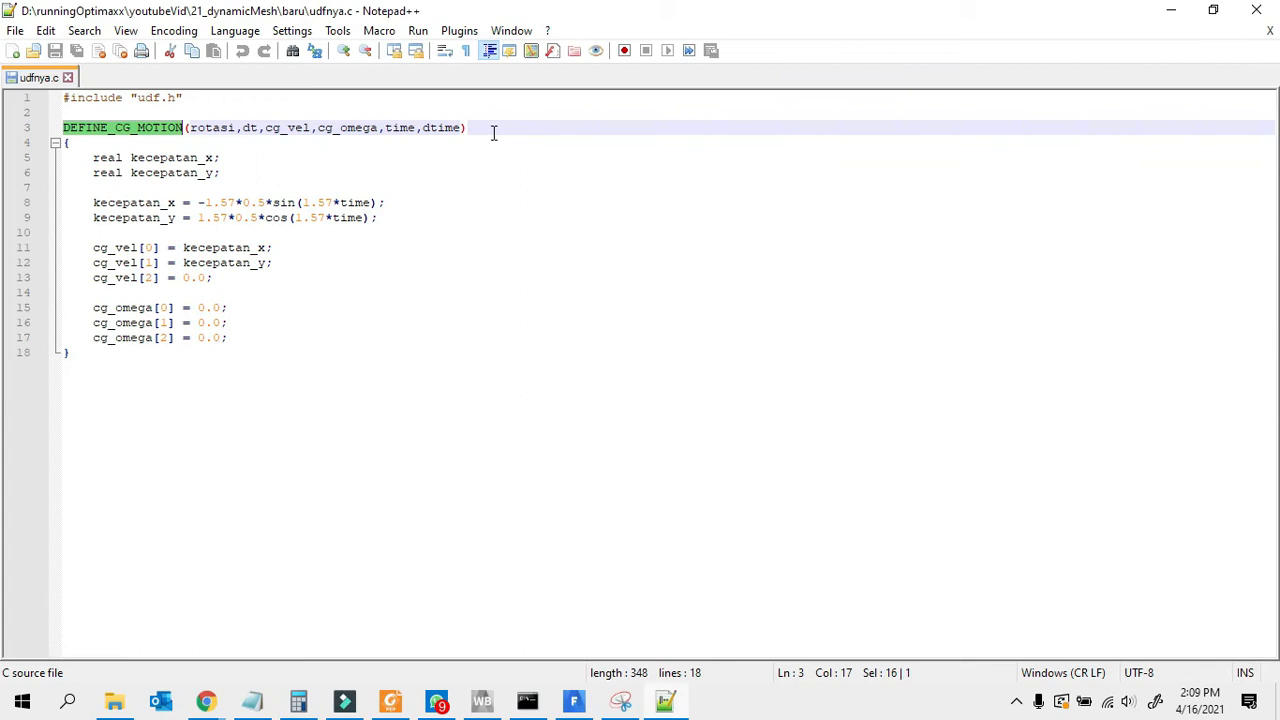
{"action": "left_click_drag", "start_coordinate": [184, 130], "coordinate": [475, 131]}
{"action": "left_click", "coordinate": [232, 131]}
{"action": "left_click_drag", "start_coordinate": [236, 127], "coordinate": [191, 129]}
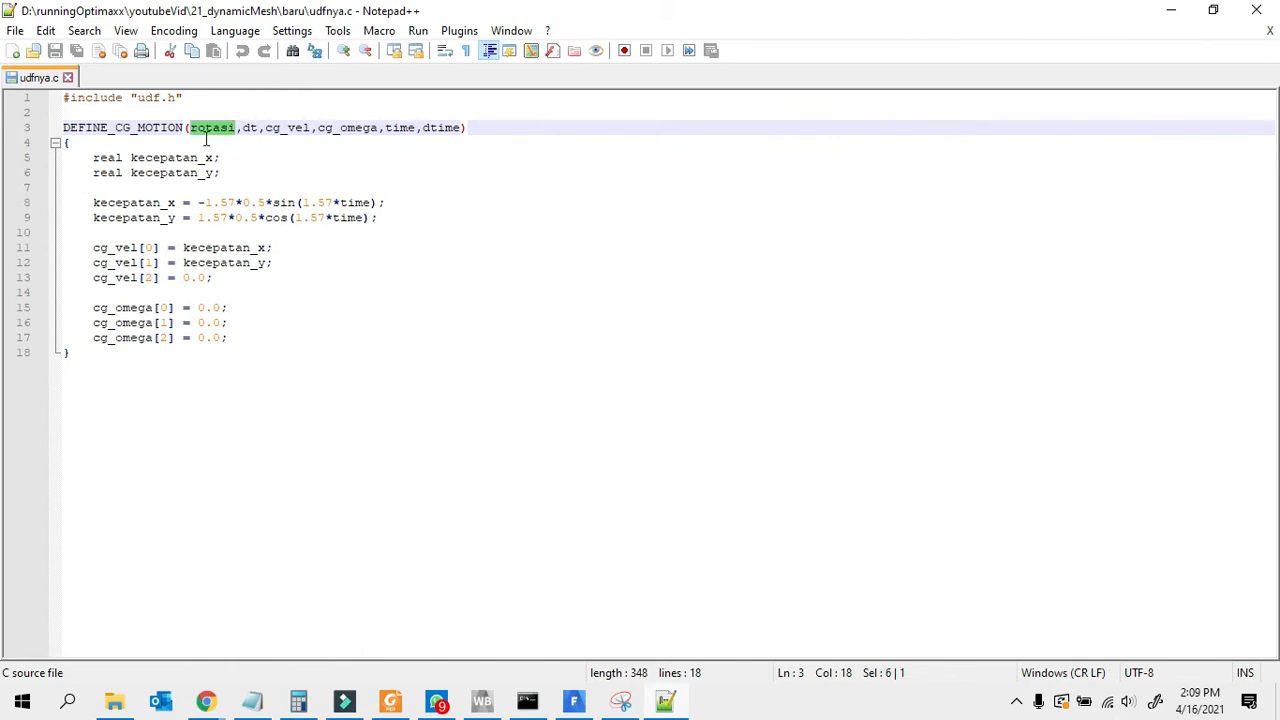
Step: Examine the function body enclosed by the braces and how it relates to the DEFINE_CG_MOTION header
{"action": "left_click", "coordinate": [68, 143]}
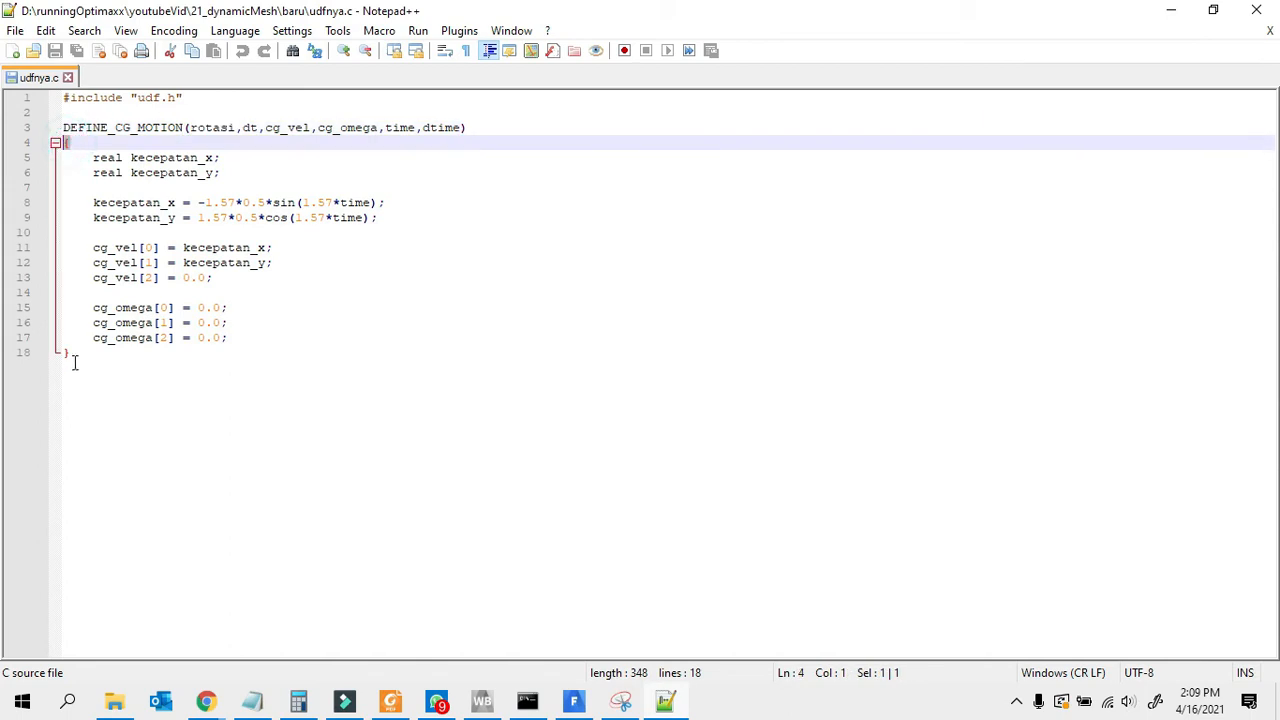
{"action": "left_click", "coordinate": [70, 355]}
{"action": "left_click_drag", "start_coordinate": [88, 157], "coordinate": [226, 338]}
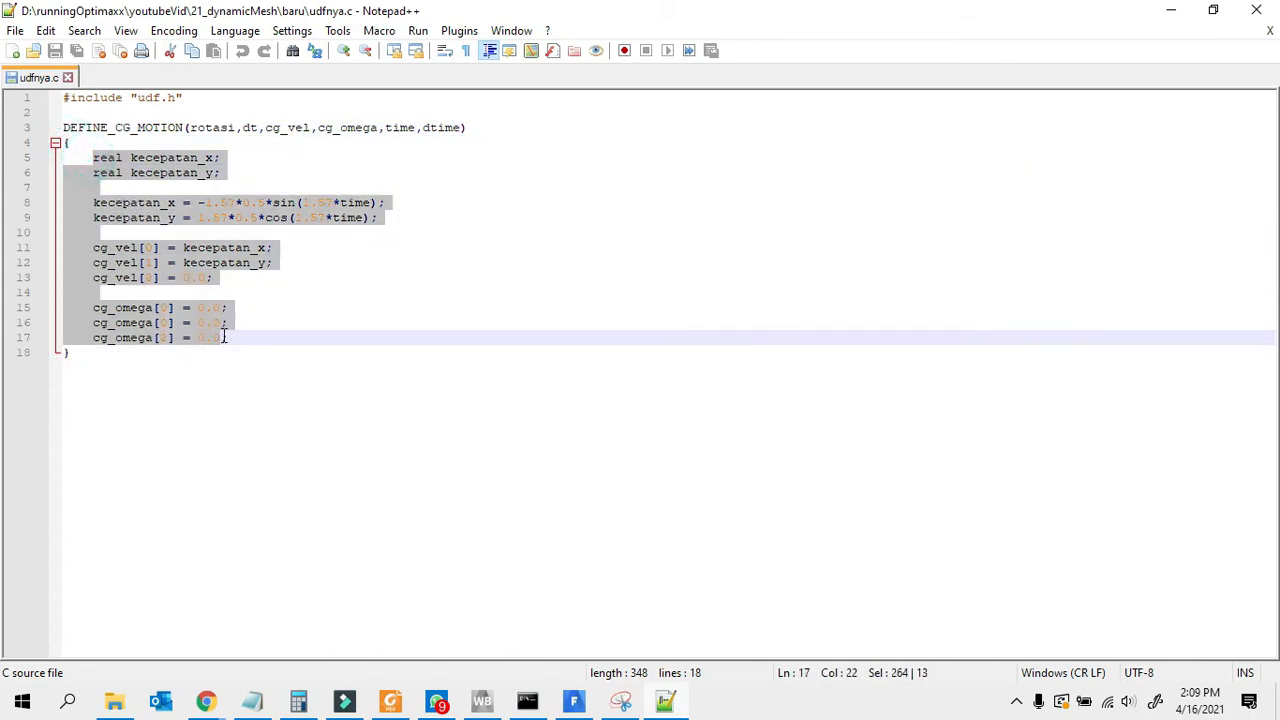
{"action": "left_click_drag", "start_coordinate": [62, 127], "coordinate": [190, 127]}
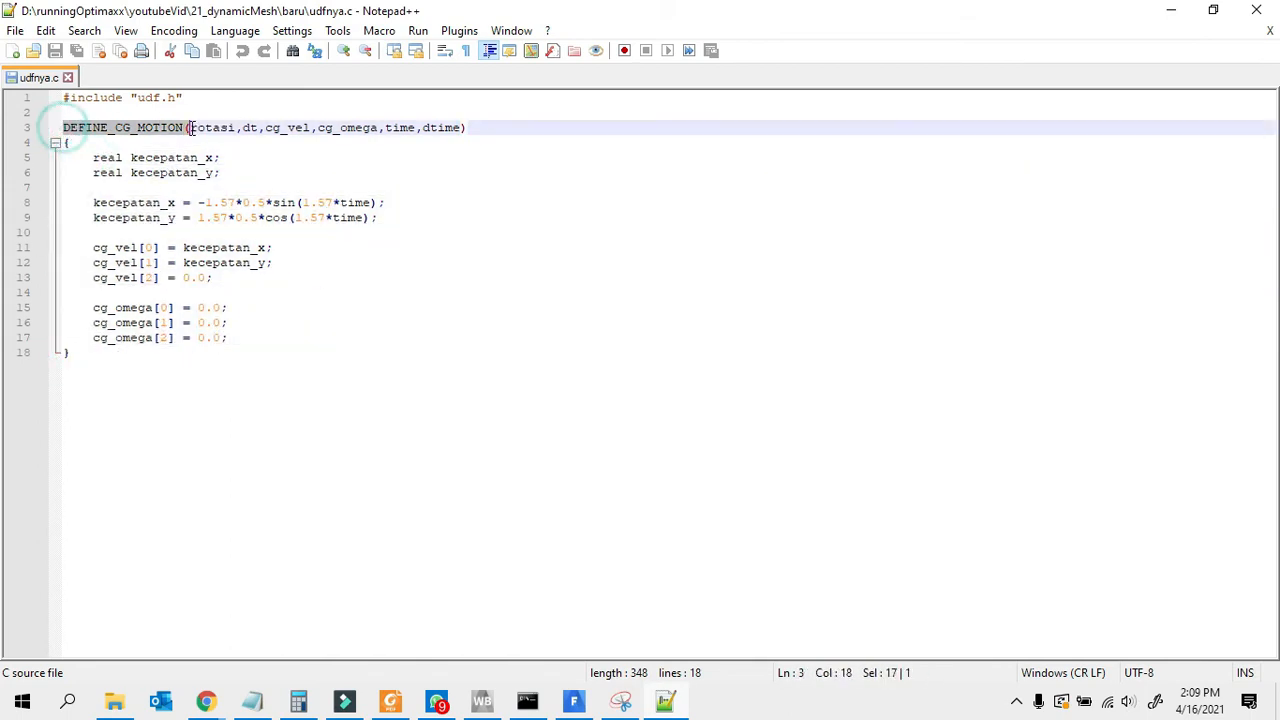
{"action": "left_click", "coordinate": [88, 150]}
{"action": "left_click_drag", "start_coordinate": [90, 157], "coordinate": [160, 217]}
{"action": "key", "text": "ctrl+shift+End"}
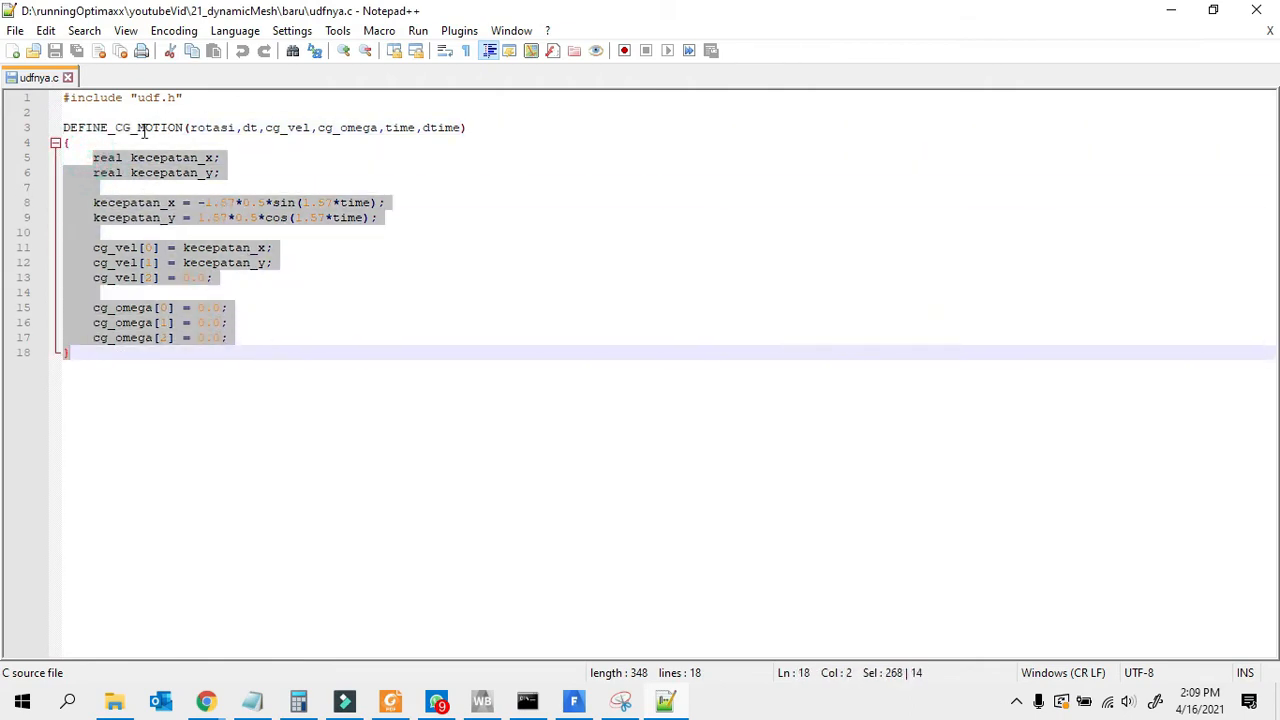
{"action": "left_click_drag", "start_coordinate": [184, 127], "coordinate": [186, 108]}
{"action": "left_click", "coordinate": [213, 277]}
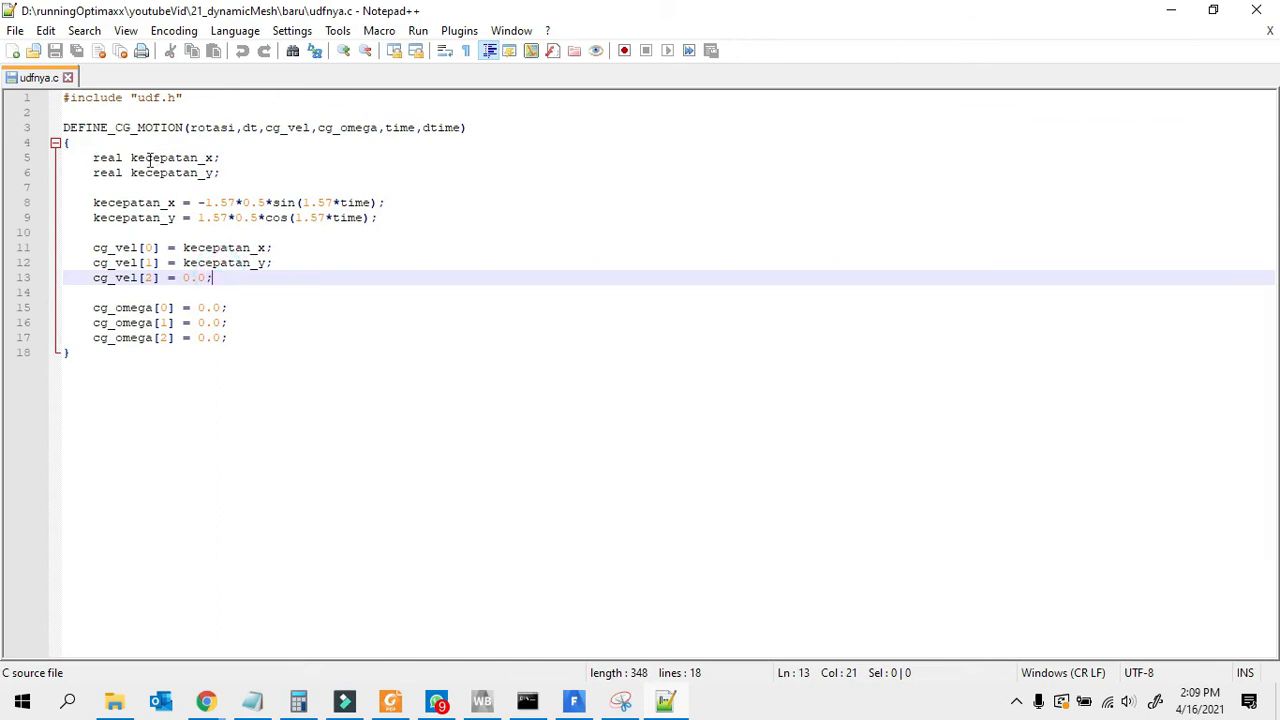
Step: Examine the kecepatan_x and kecepatan_y declarations and the kecepatan_x assignment
{"action": "left_click_drag", "start_coordinate": [131, 157], "coordinate": [222, 160]}
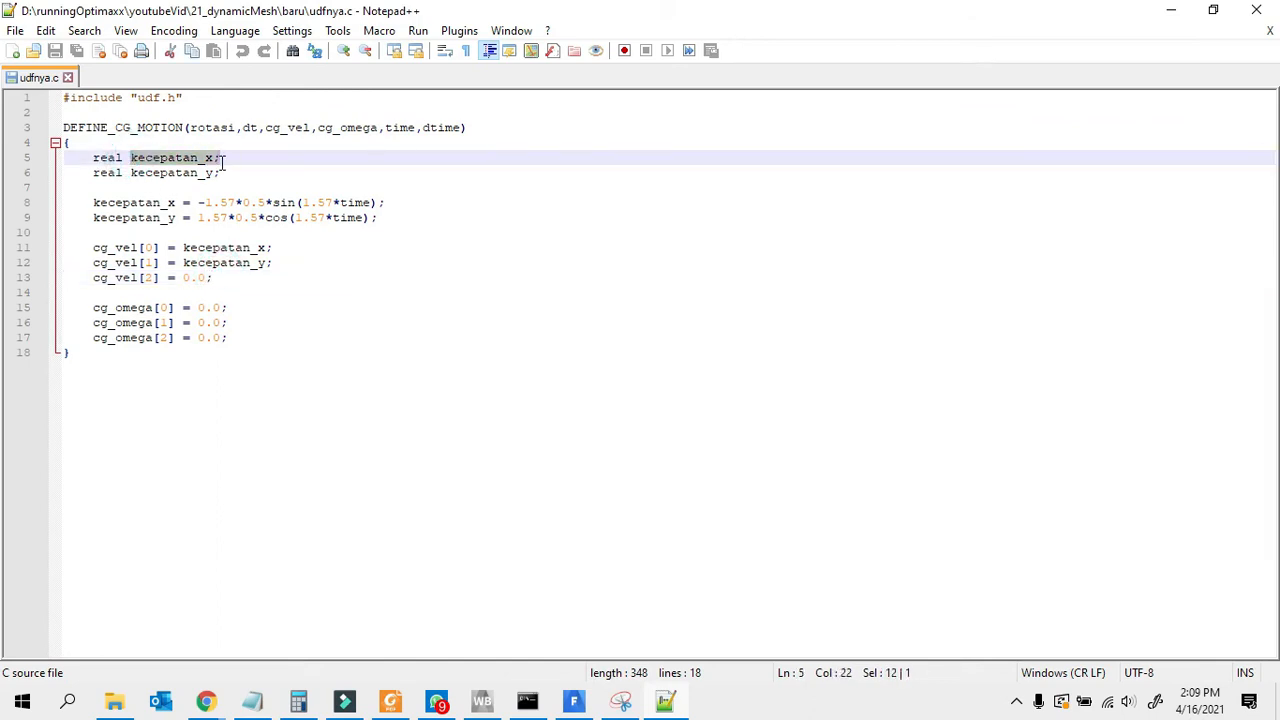
{"action": "left_click_drag", "start_coordinate": [128, 173], "coordinate": [222, 173]}
{"action": "left_click", "coordinate": [249, 172]}
{"action": "left_click_drag", "start_coordinate": [74, 202], "coordinate": [180, 203]}
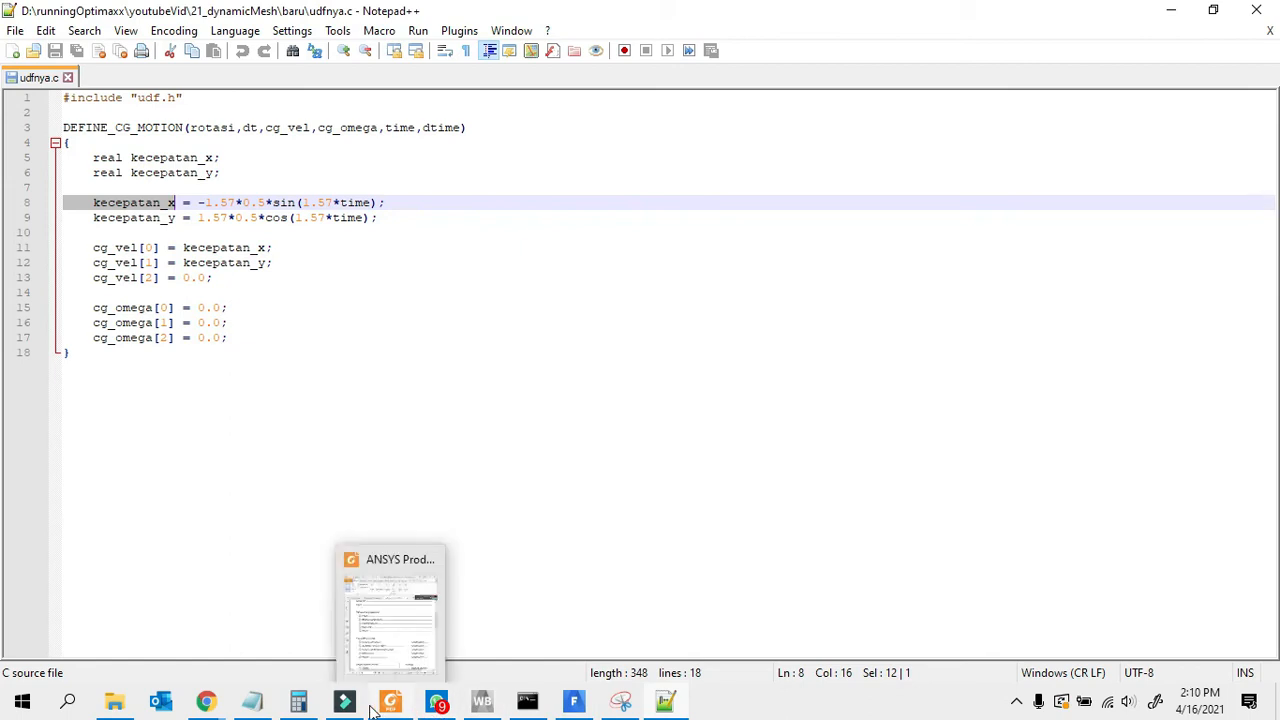
Step: Switch to Microsoft Whiteboard, examine the handwritten Vx and Vy velocity equations, and return to Notepad++
{"action": "left_click", "coordinate": [69, 705]}
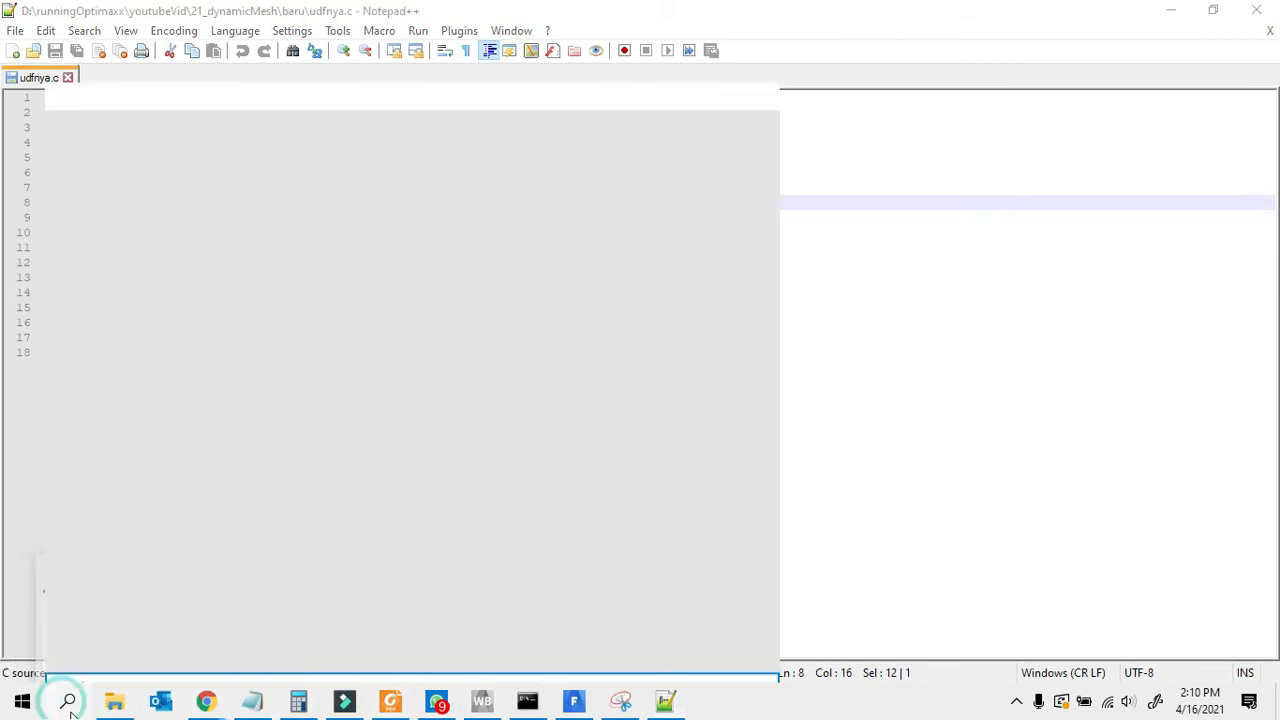
{"action": "type", "text": "wh"}
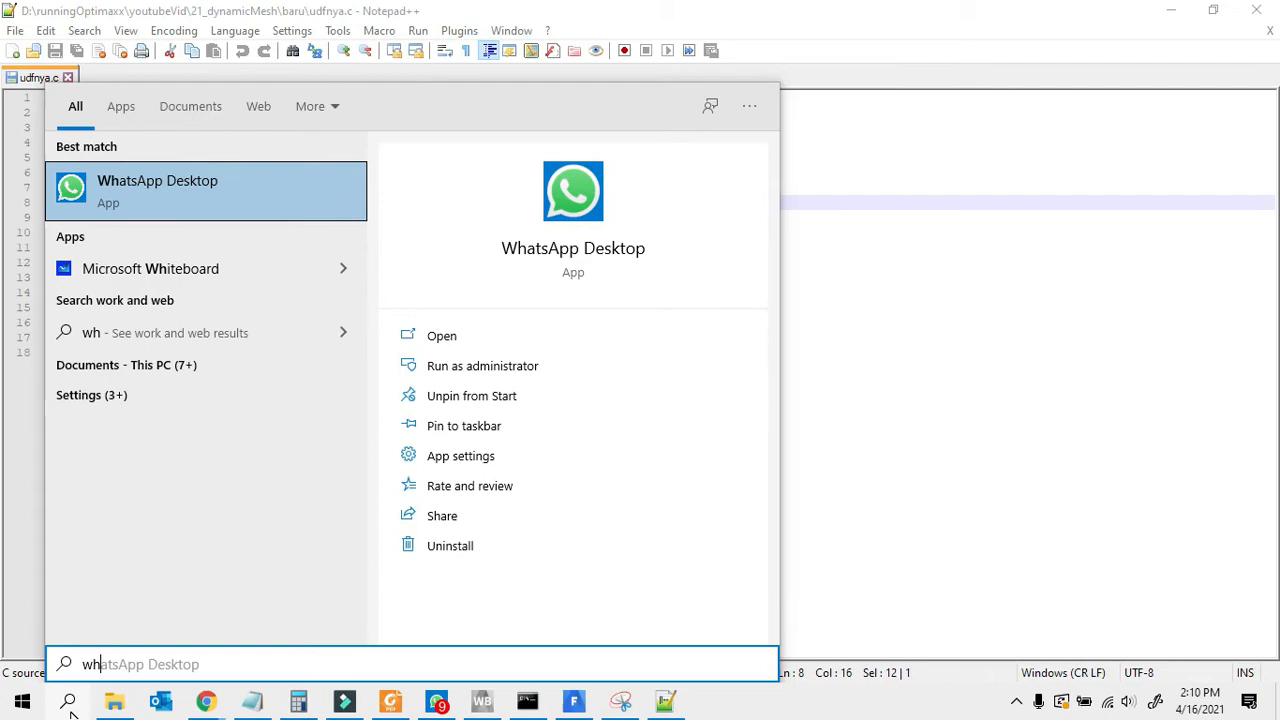
{"action": "left_click", "coordinate": [231, 272]}
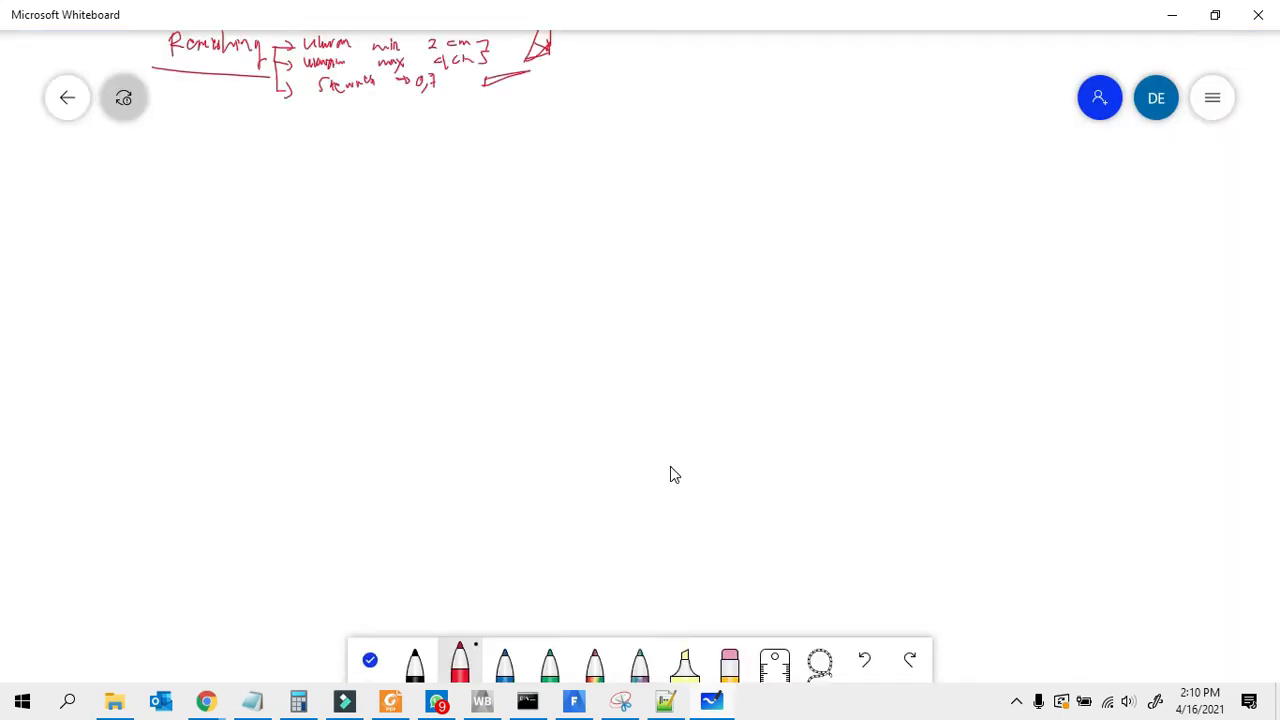
{"action": "scroll", "coordinate": [588, 355], "scroll_direction": "down", "scroll_amount": 10, "text": "ctrl"}
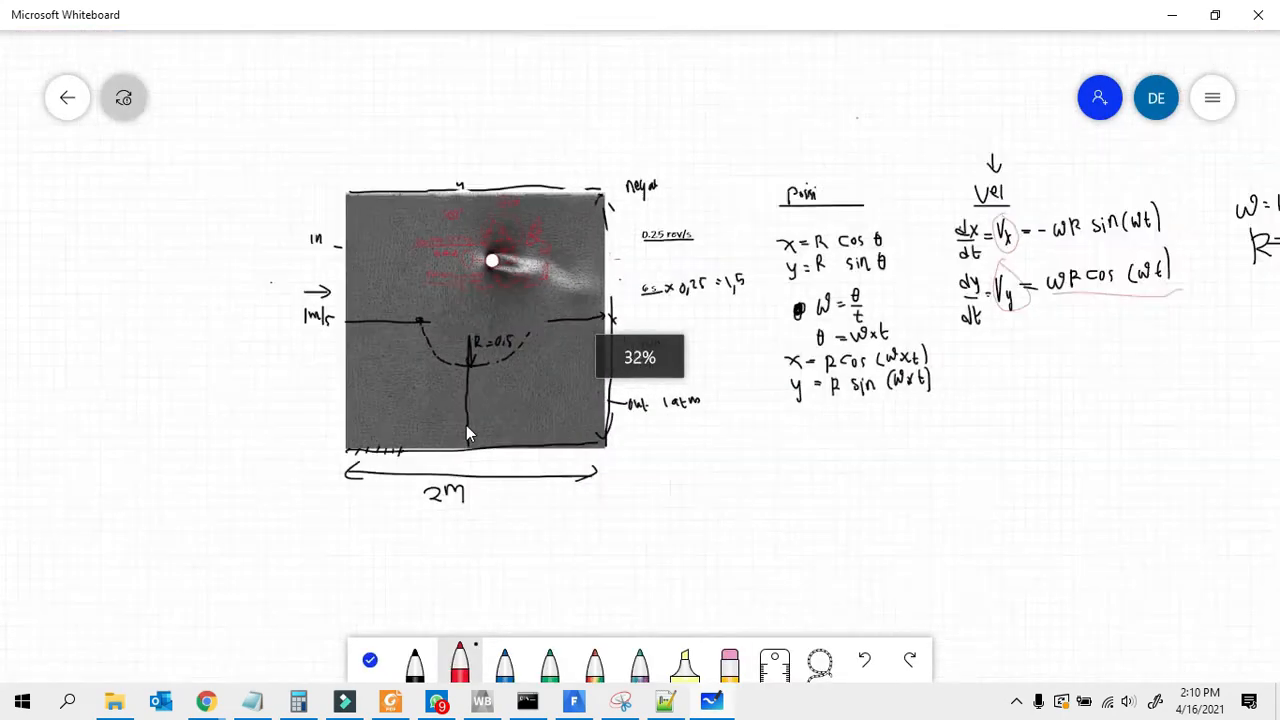
{"action": "scroll", "coordinate": [1266, 195], "scroll_direction": "up", "scroll_amount": 7, "text": "ctrl"}
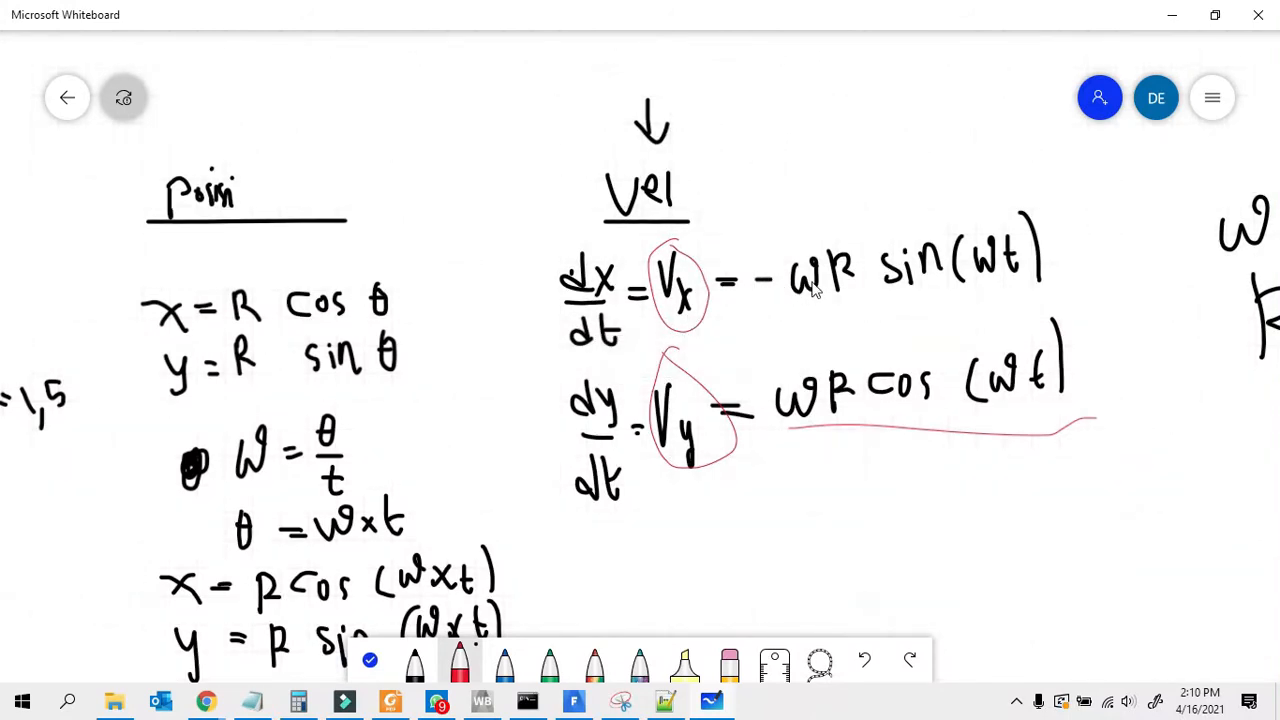
{"action": "left_click", "coordinate": [1172, 14]}
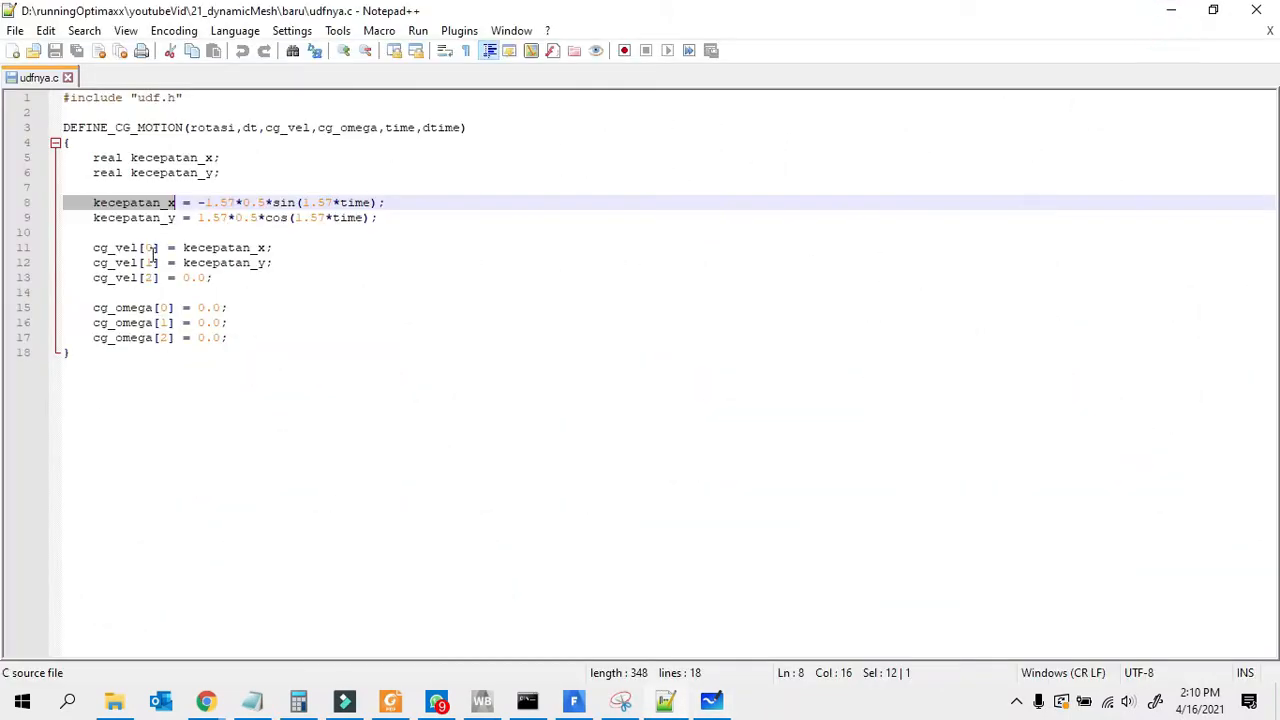
Step: Examine the -1.57 factor in kecepatan_x and compare it with the rev/s to rad/s conversion of 0,25 in Chrome
{"action": "left_click_drag", "start_coordinate": [199, 205], "coordinate": [234, 204]}
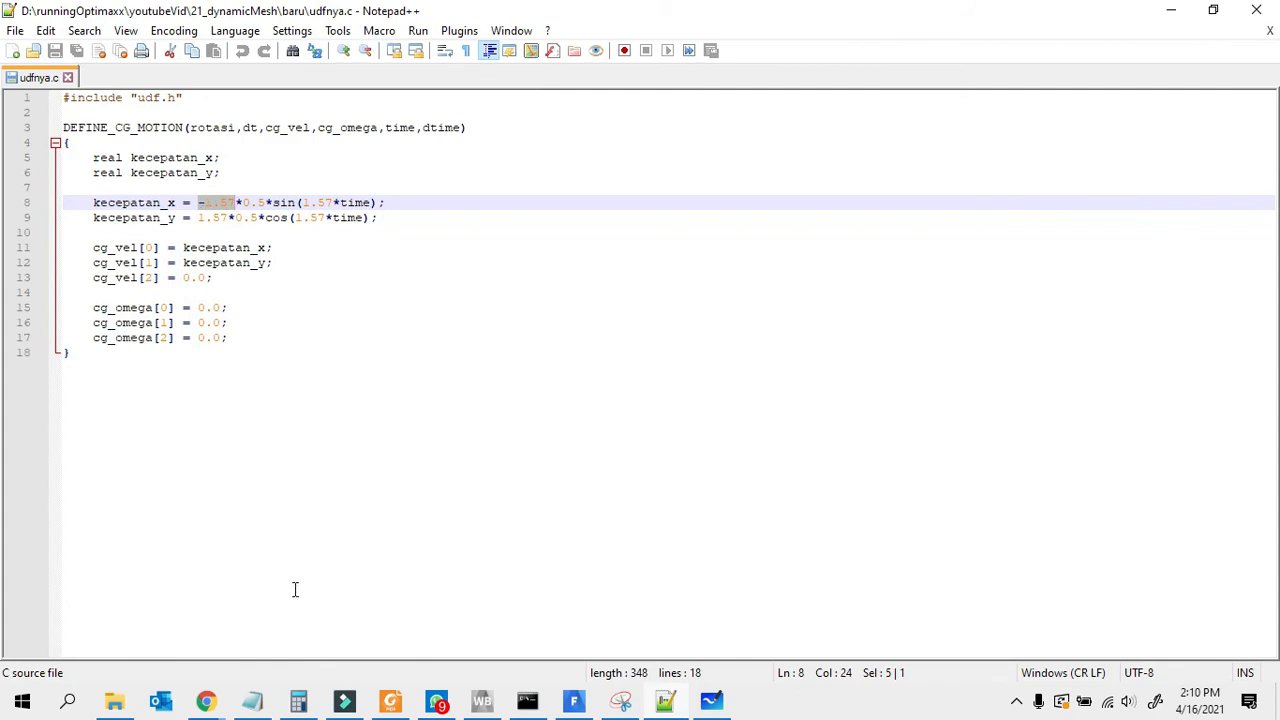
{"action": "mouse_move", "coordinate": [205, 701]}
{"action": "left_click", "coordinate": [340, 655]}
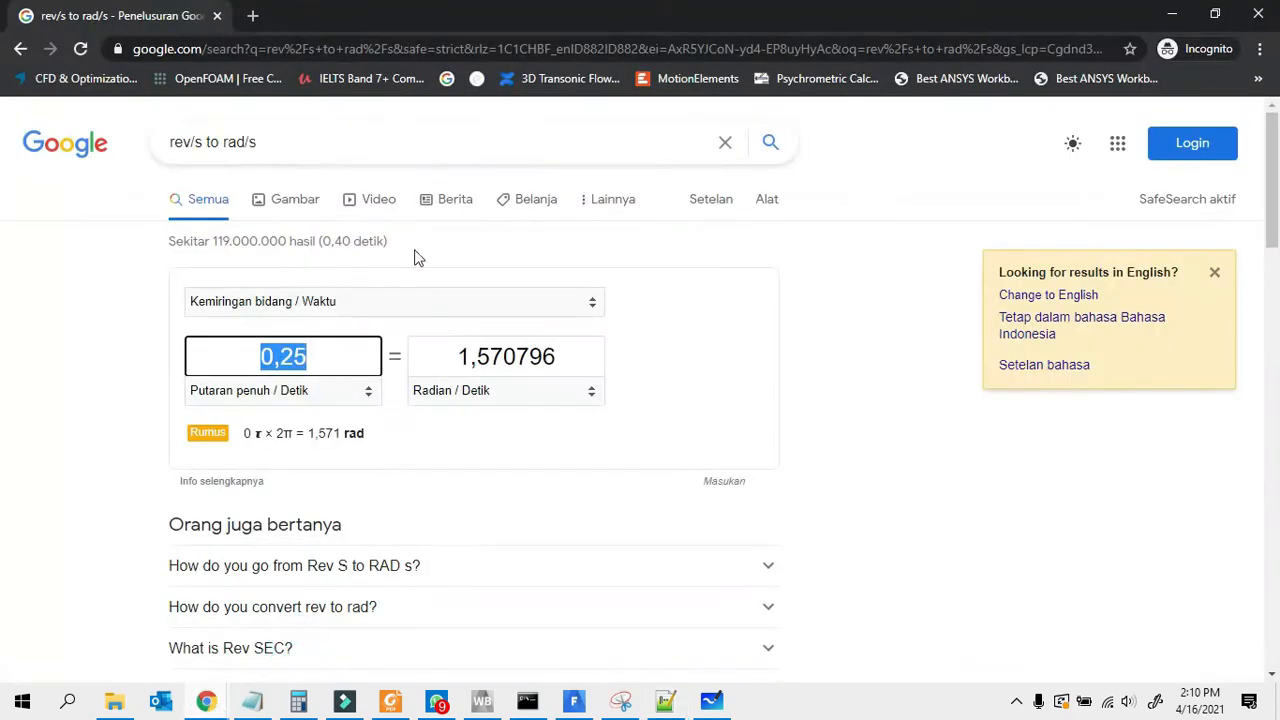
{"action": "left_click", "coordinate": [338, 357]}
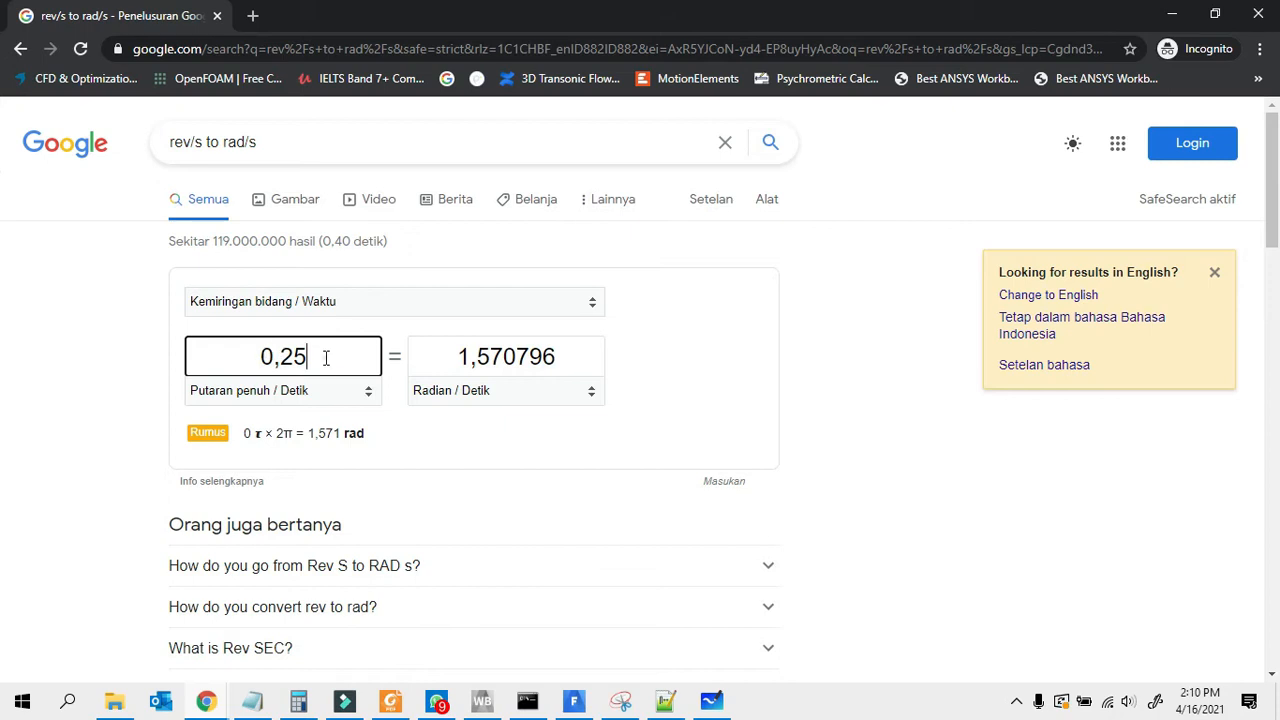
{"action": "double_click", "coordinate": [325, 357]}
{"action": "left_click_drag", "start_coordinate": [556, 357], "coordinate": [463, 355]}
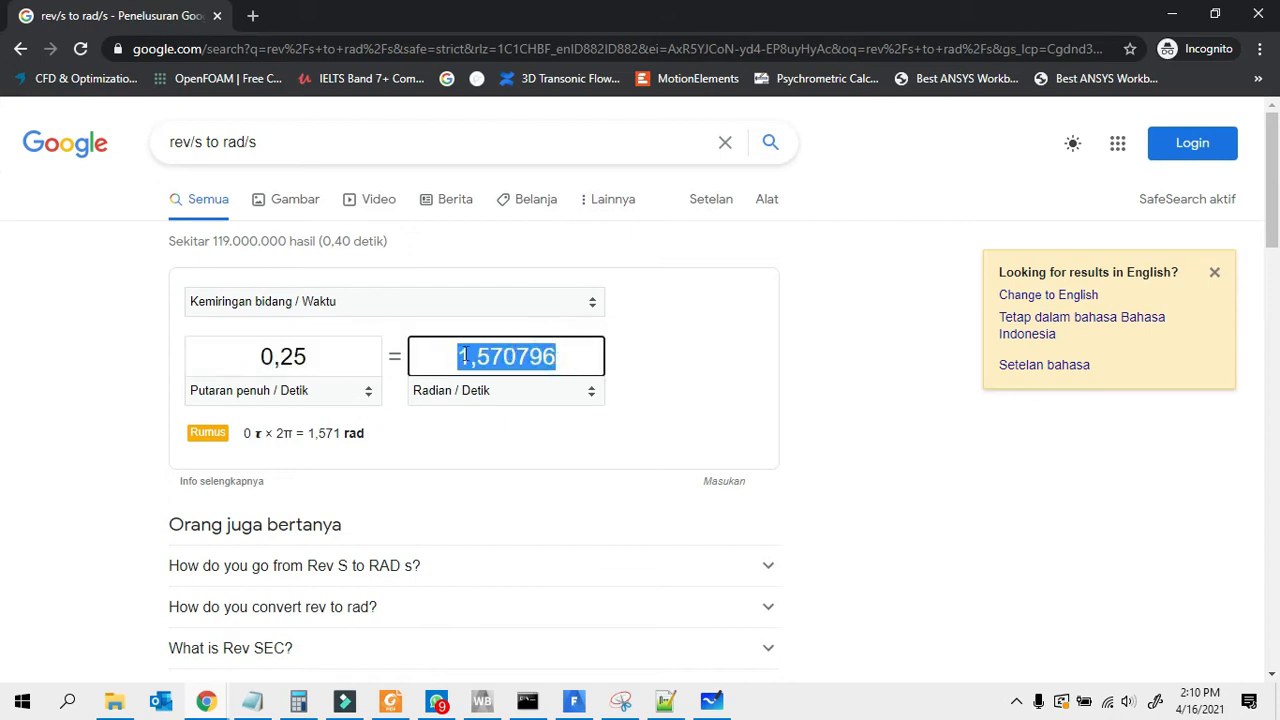
{"action": "left_click", "coordinate": [1172, 14]}
Step: Relate the 0.5 factor in kecepatan_x to the whiteboard sketch by circling its R = 0,5 label in red, and return to Notepad++
{"action": "left_click", "coordinate": [235, 204]}
{"action": "left_click_drag", "start_coordinate": [236, 199], "coordinate": [268, 203]}
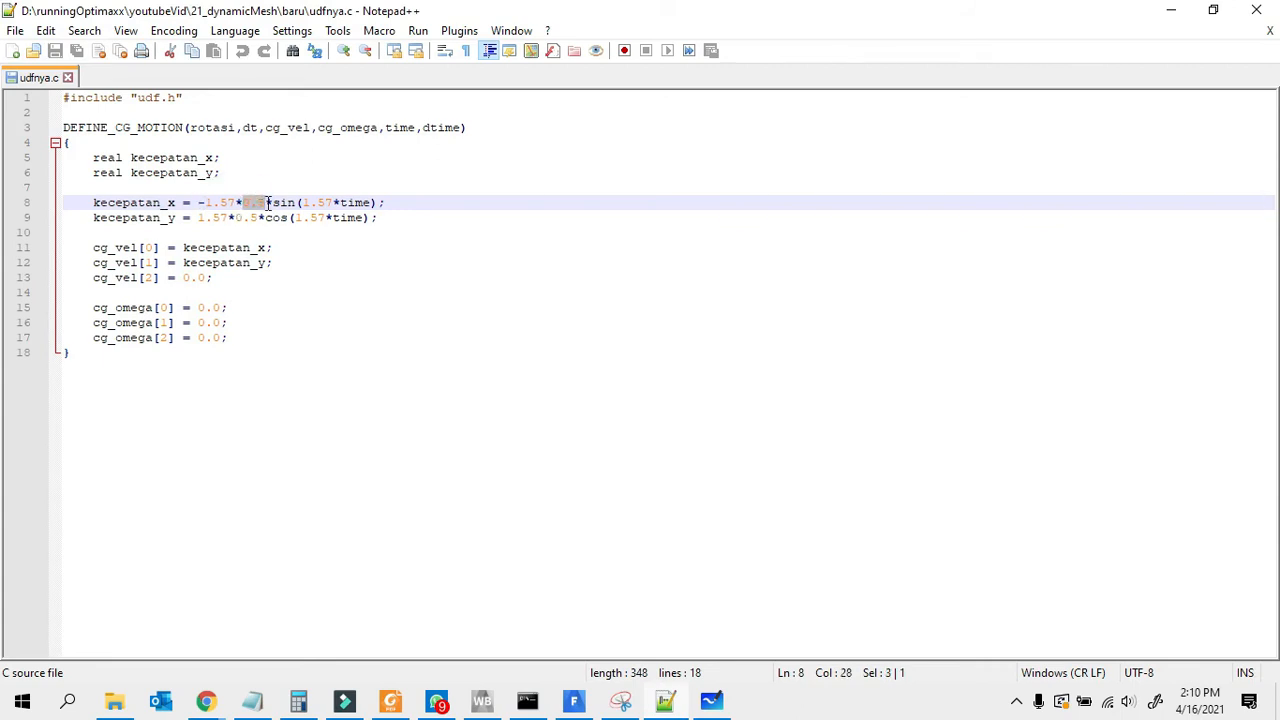
{"action": "left_click", "coordinate": [715, 703]}
{"action": "scroll", "coordinate": [589, 366], "scroll_direction": "down", "scroll_amount": 5}
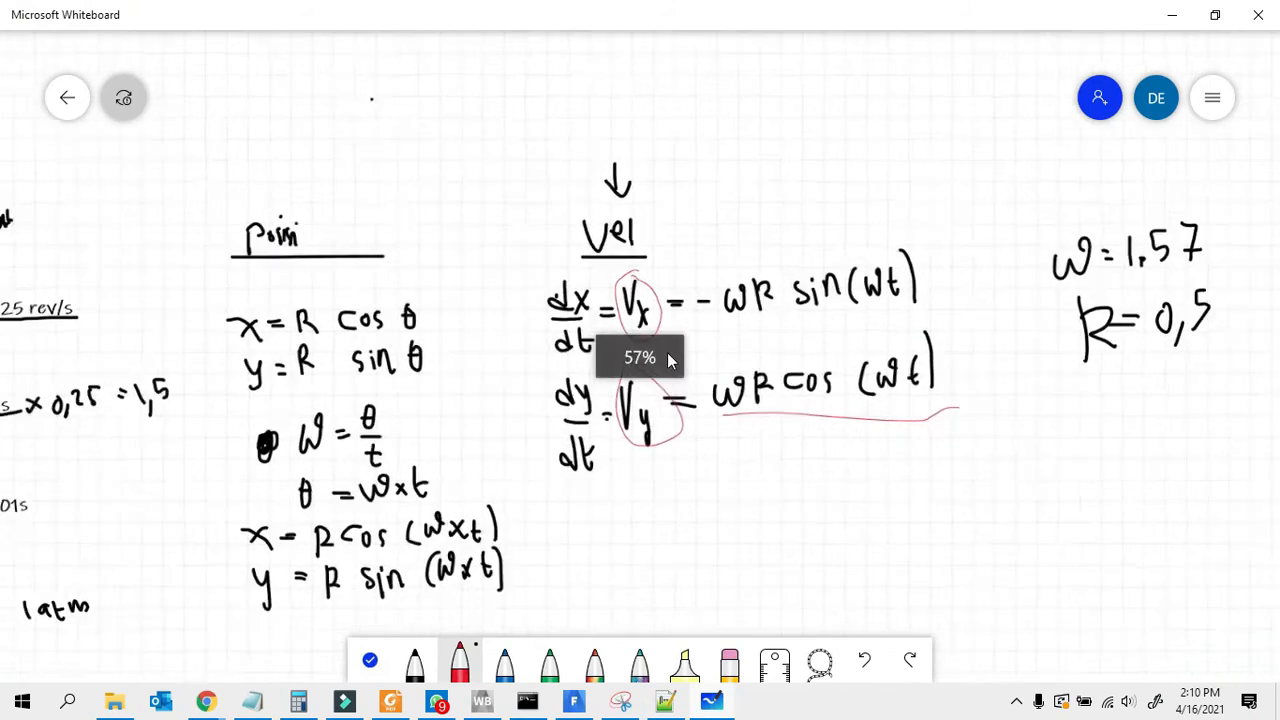
{"action": "scroll", "coordinate": [58, 423], "scroll_direction": "up", "scroll_amount": 5}
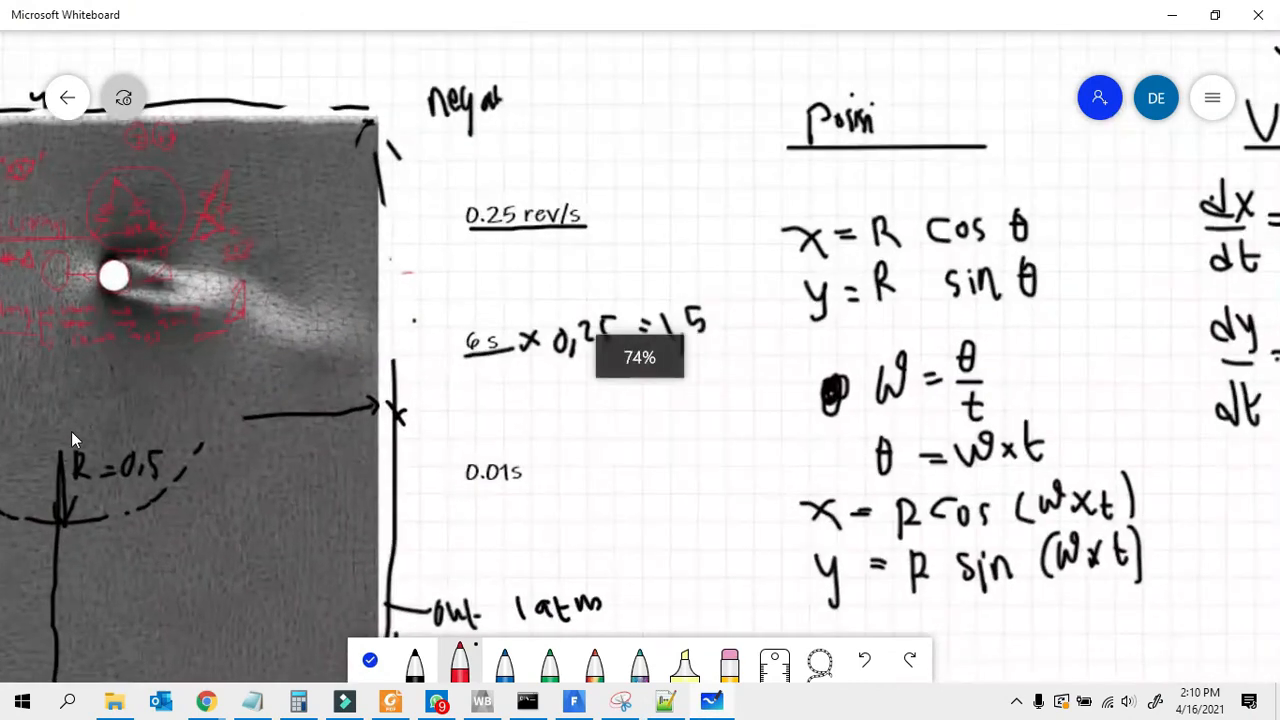
{"action": "mouse_move", "coordinate": [69, 447]}
{"action": "left_mouse_down"}
{"action": "mouse_move", "coordinate": [39, 438]}
{"action": "mouse_move", "coordinate": [157, 416]}
{"action": "left_mouse_up"}
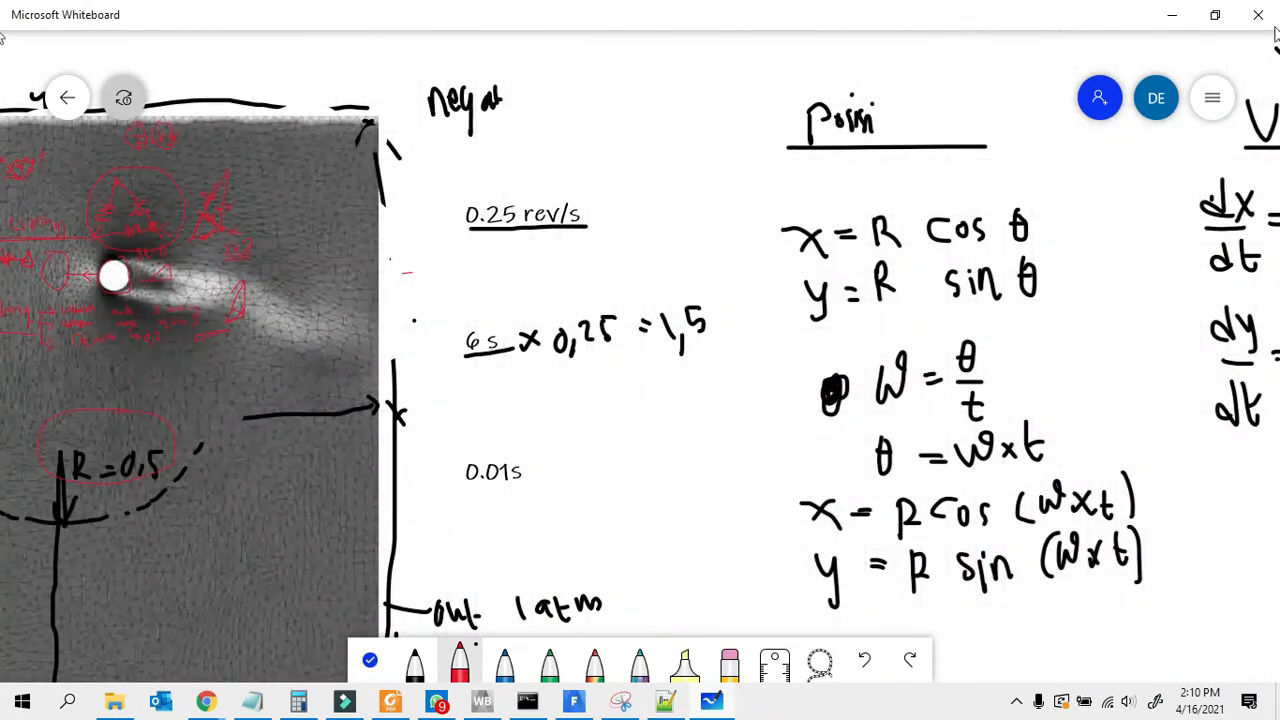
{"action": "left_click", "coordinate": [1172, 15]}
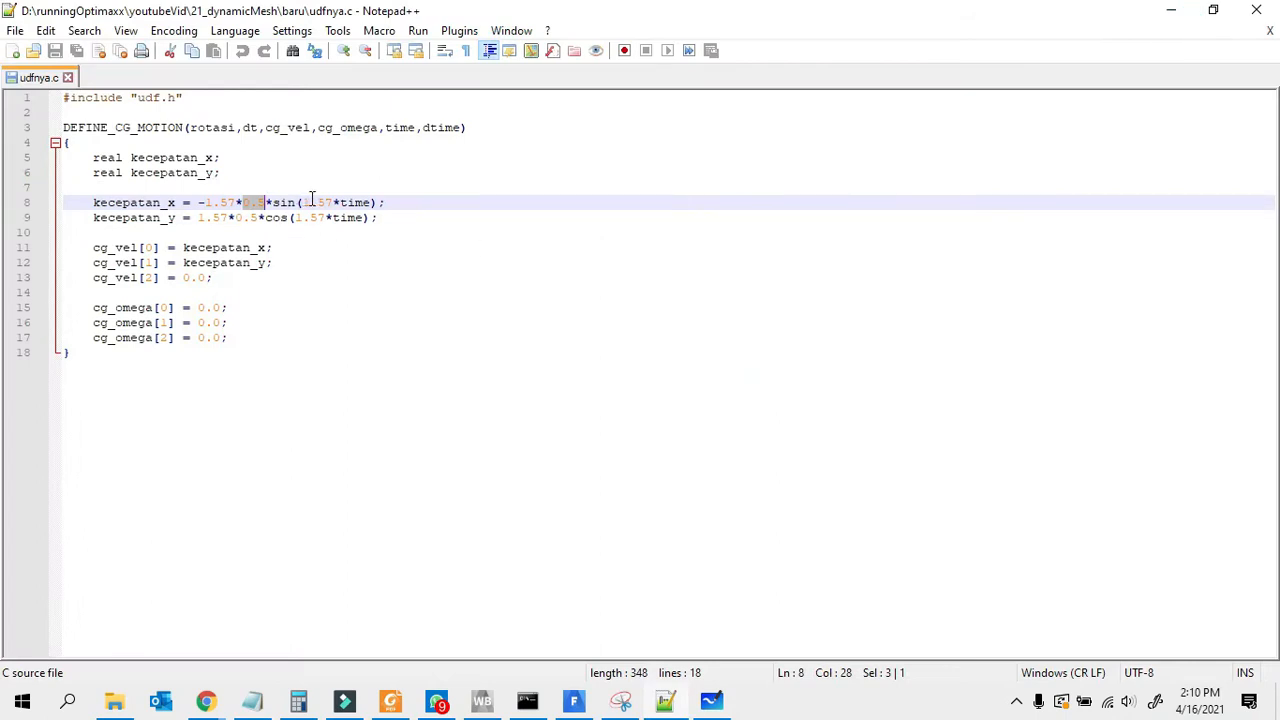
Step: Examine the 1.57*time argument of the sine term and the full kecepatan_y cosine assignment
{"action": "left_click_drag", "start_coordinate": [303, 203], "coordinate": [334, 203]}
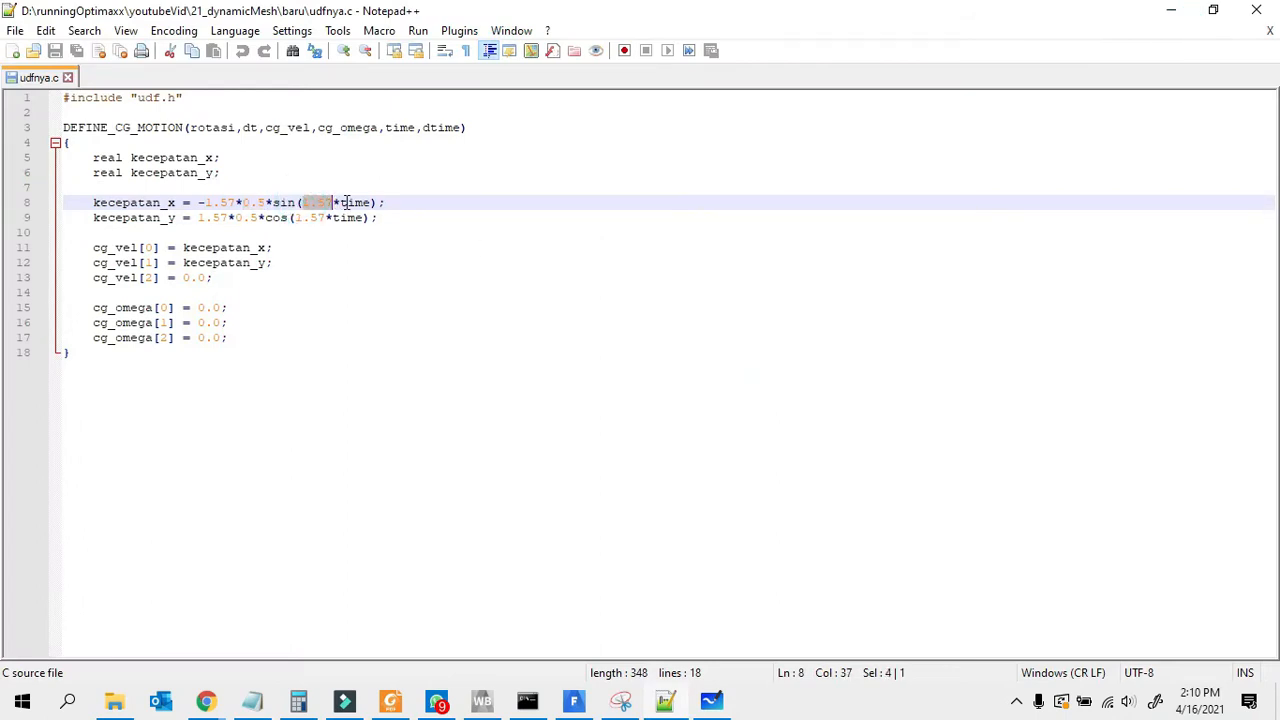
{"action": "double_click", "coordinate": [343, 204]}
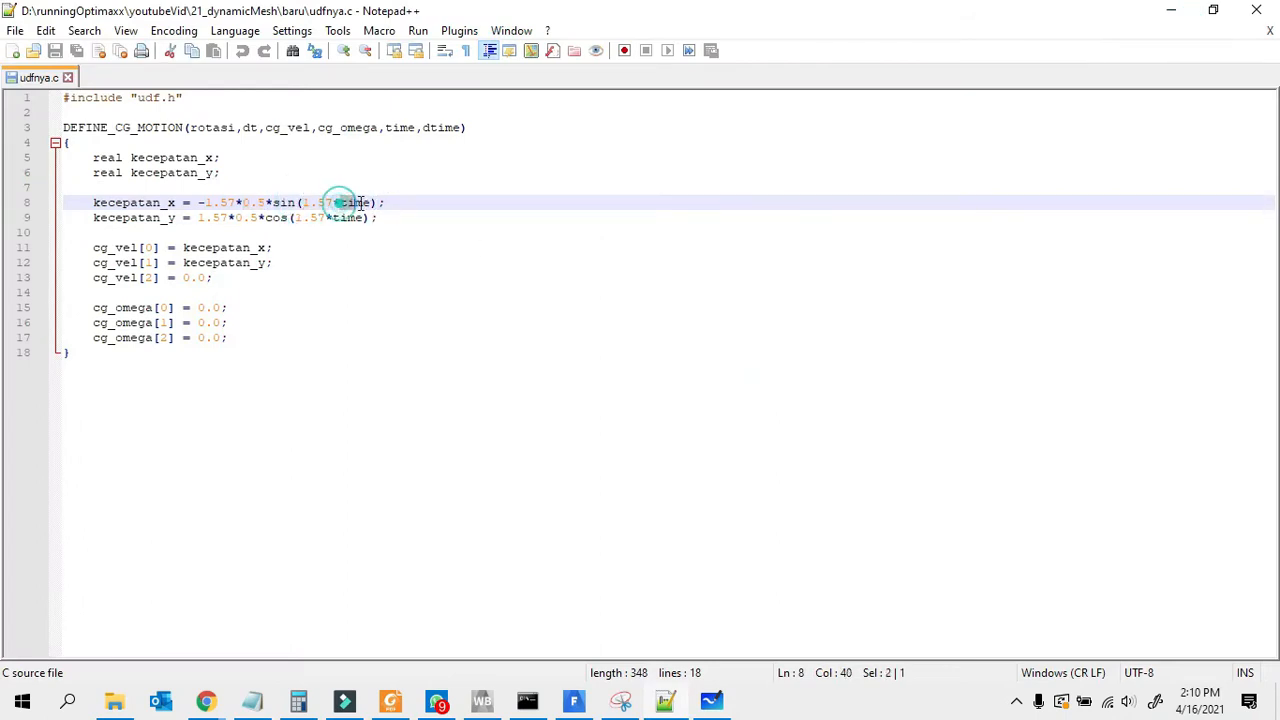
{"action": "left_click_drag", "start_coordinate": [93, 218], "coordinate": [395, 221]}
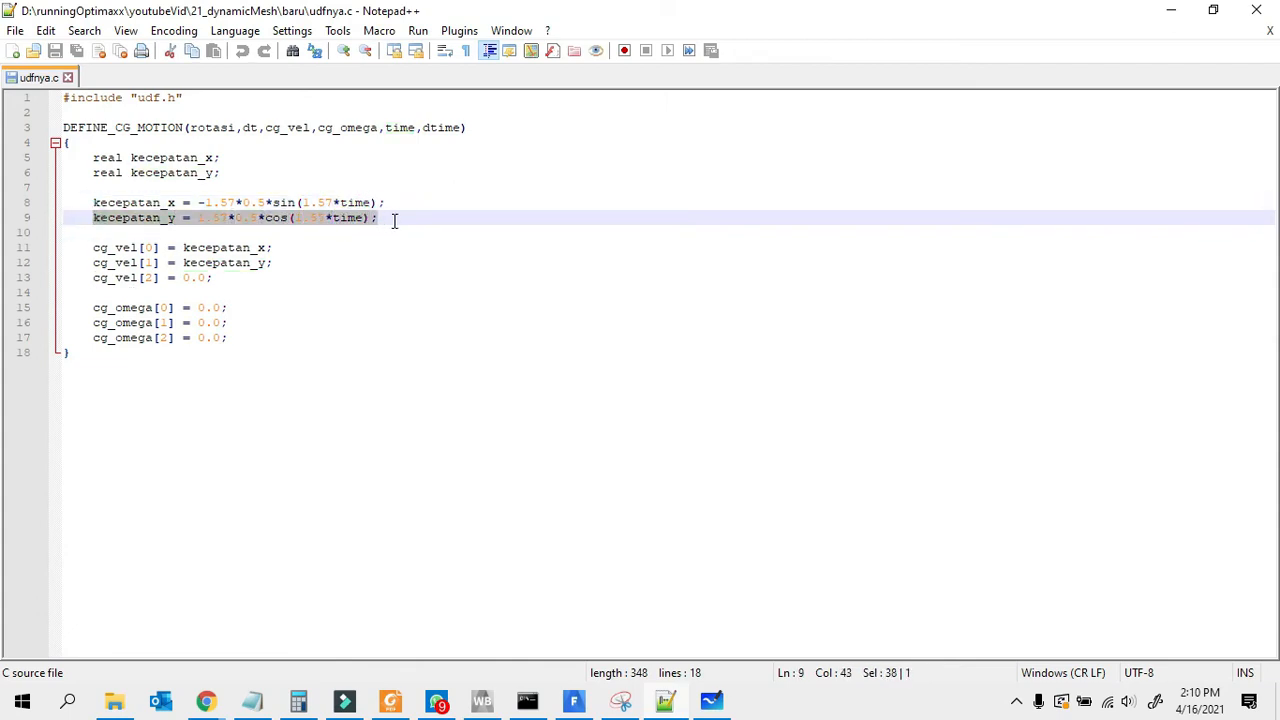
{"action": "left_click", "coordinate": [258, 218]}
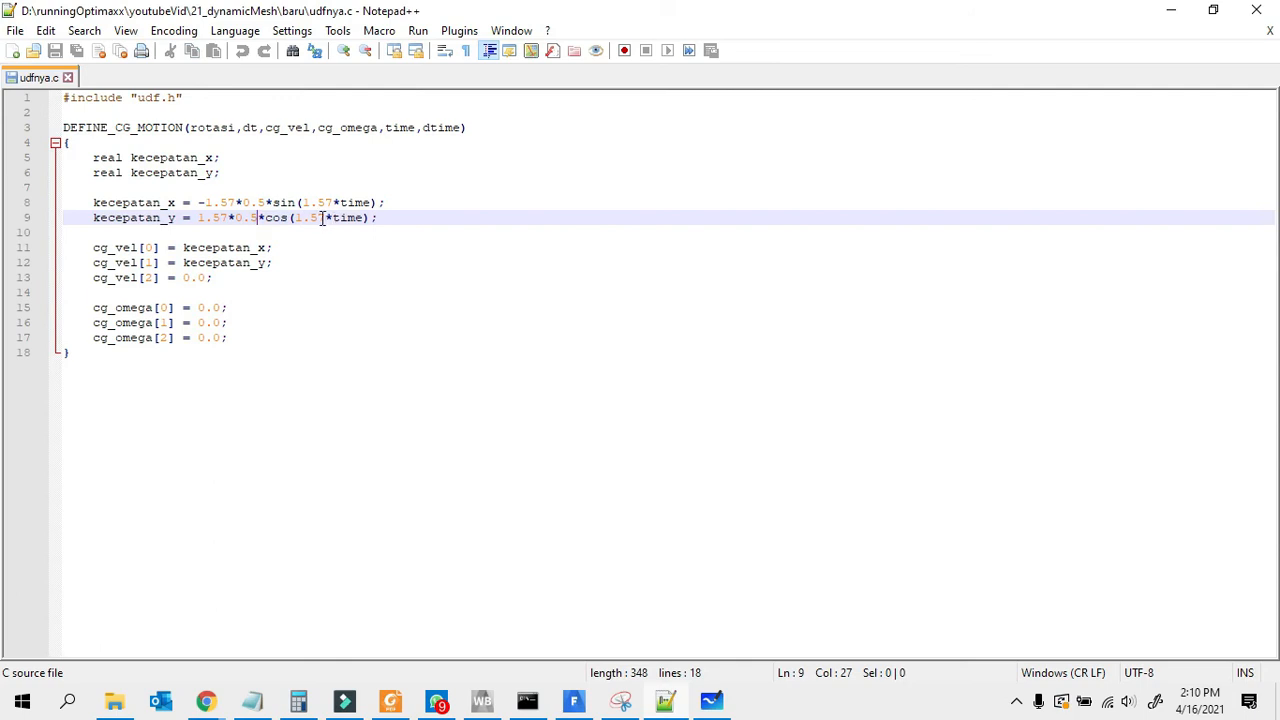
{"action": "mouse_move", "coordinate": [394, 221]}
{"action": "left_mouse_down"}
{"action": "mouse_move", "coordinate": [110, 220]}
{"action": "mouse_move", "coordinate": [92, 203]}
{"action": "mouse_move", "coordinate": [399, 217]}
{"action": "left_mouse_up"}
{"action": "left_click", "coordinate": [320, 291]}
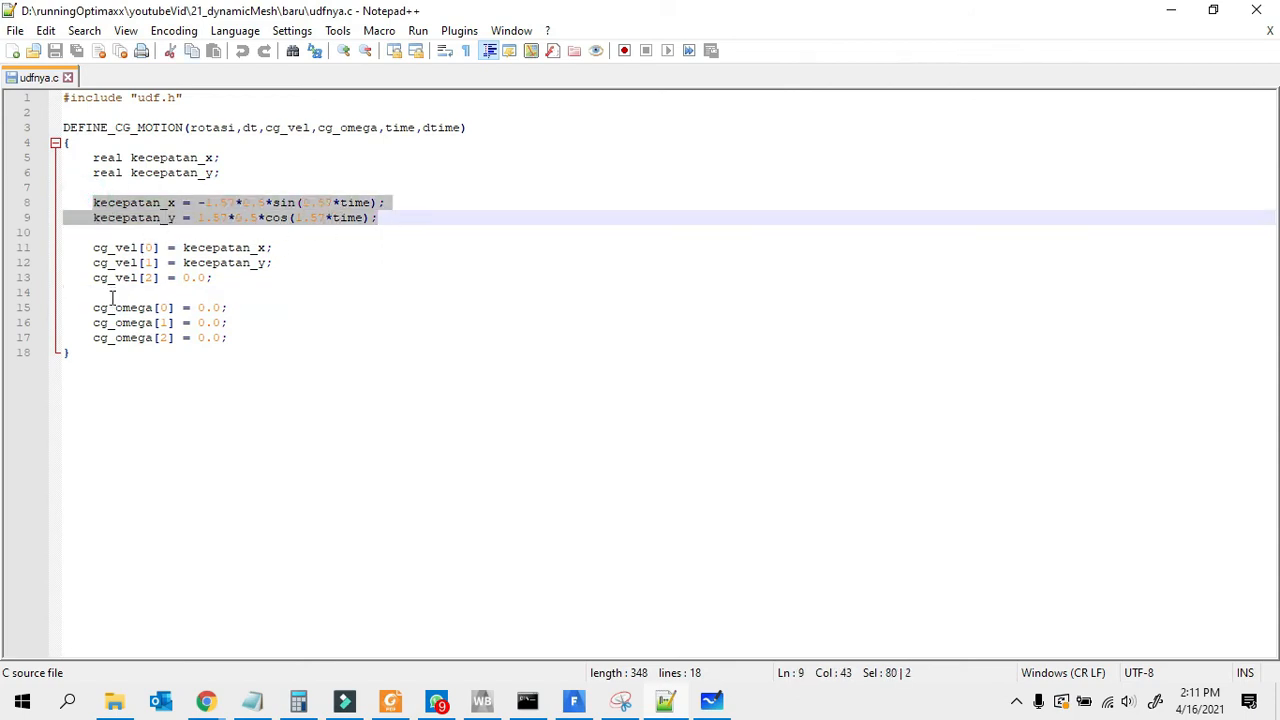
Step: Examine the cg_vel assignments for indices 0, 1 and 2 with their assigned velocities, and the three cg_omega lines
{"action": "left_click_drag", "start_coordinate": [88, 247], "coordinate": [245, 336]}
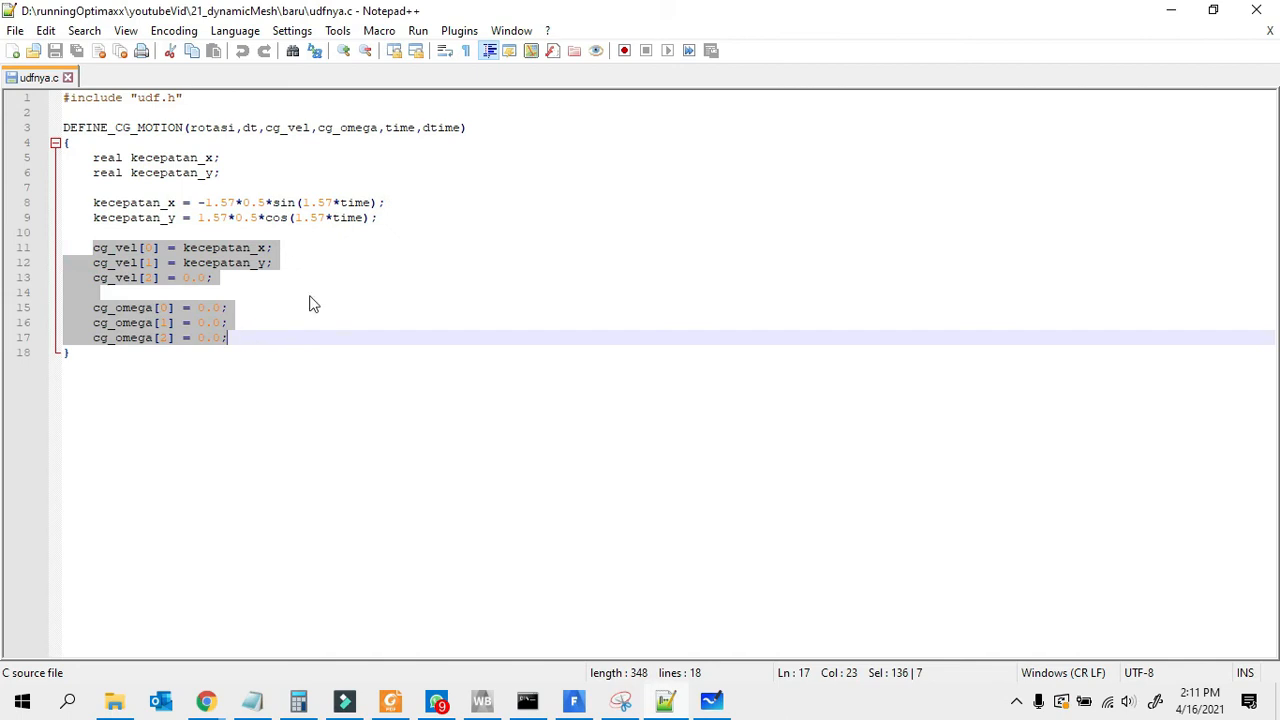
{"action": "left_click", "coordinate": [146, 248]}
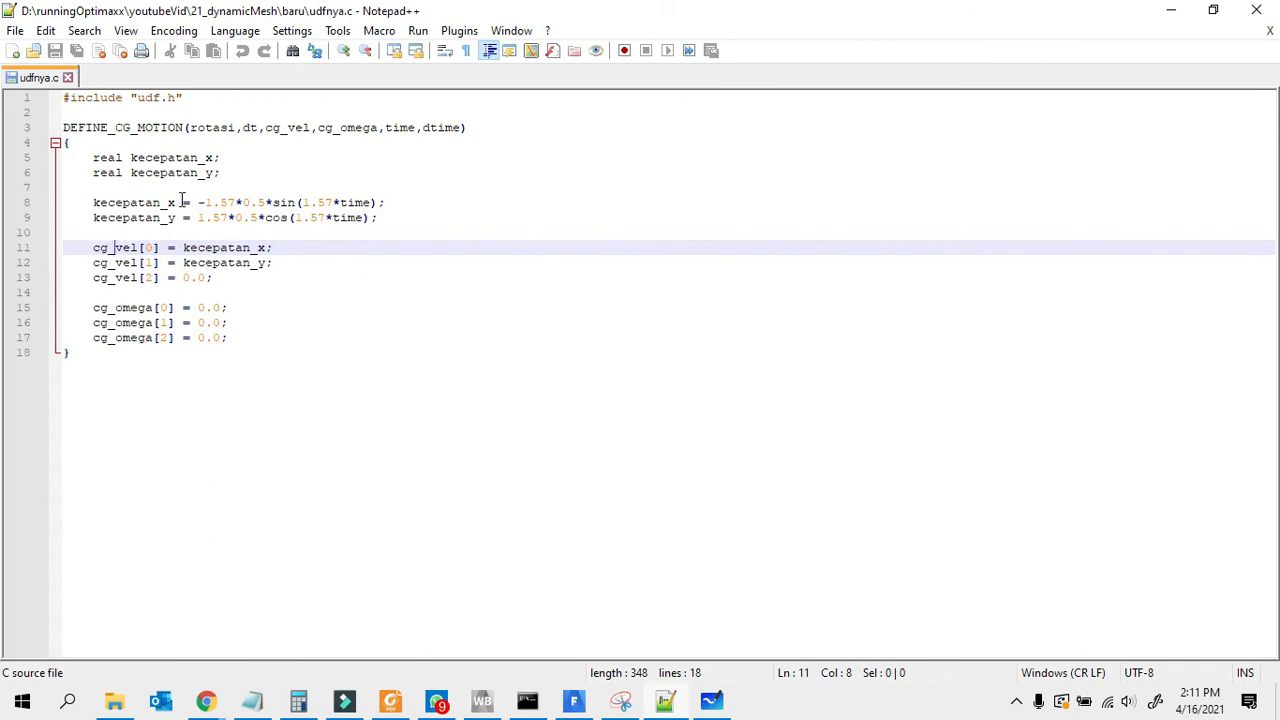
{"action": "left_click_drag", "start_coordinate": [94, 203], "coordinate": [345, 203]}
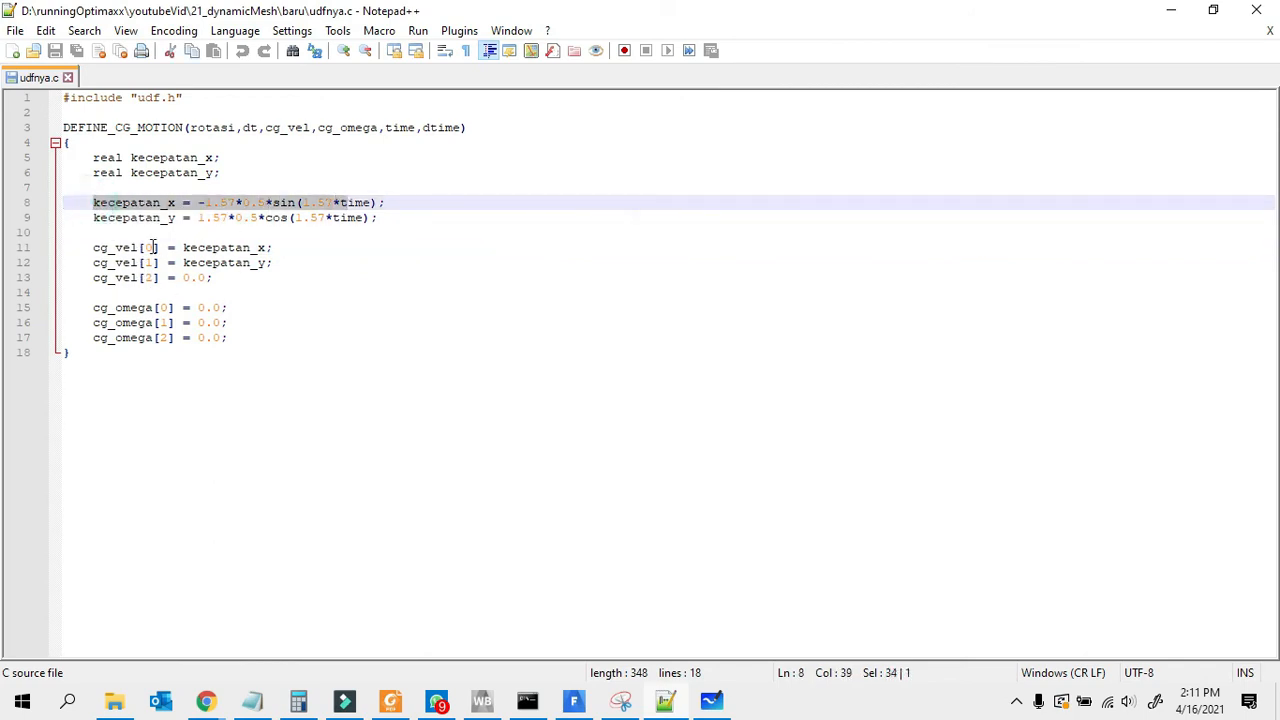
{"action": "left_click_drag", "start_coordinate": [270, 247], "coordinate": [183, 247]}
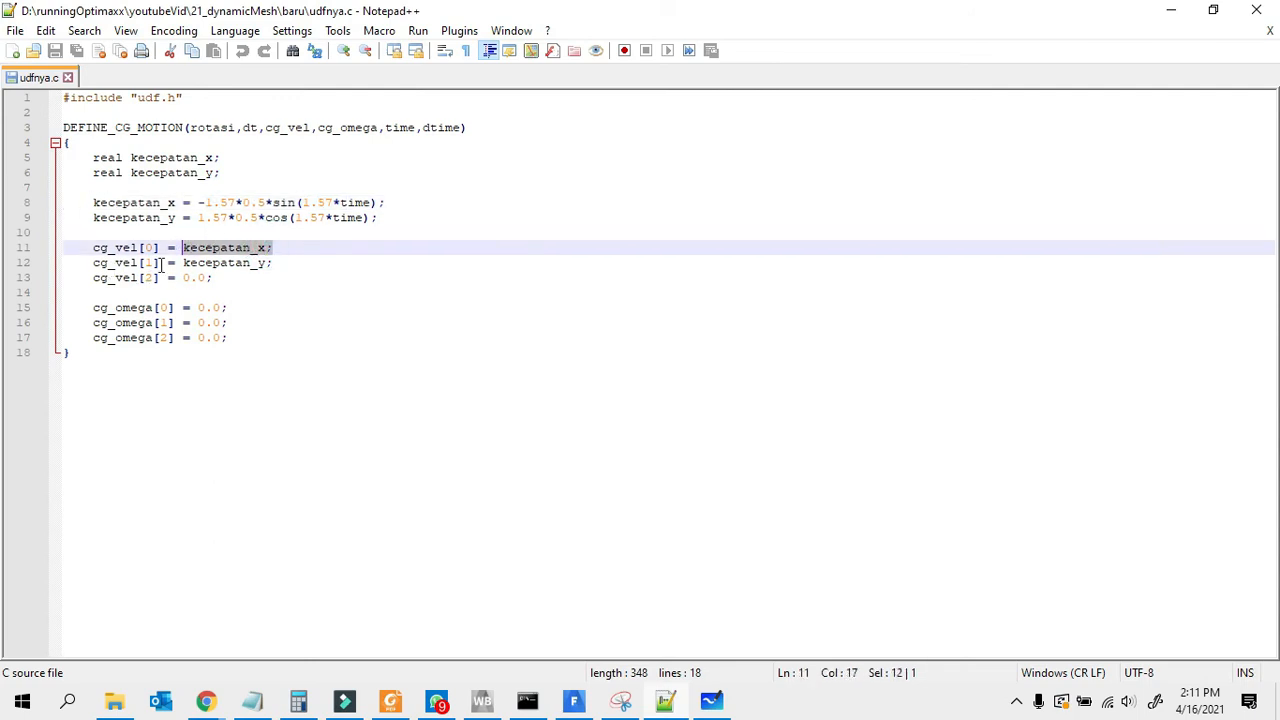
{"action": "left_click_drag", "start_coordinate": [278, 263], "coordinate": [183, 263]}
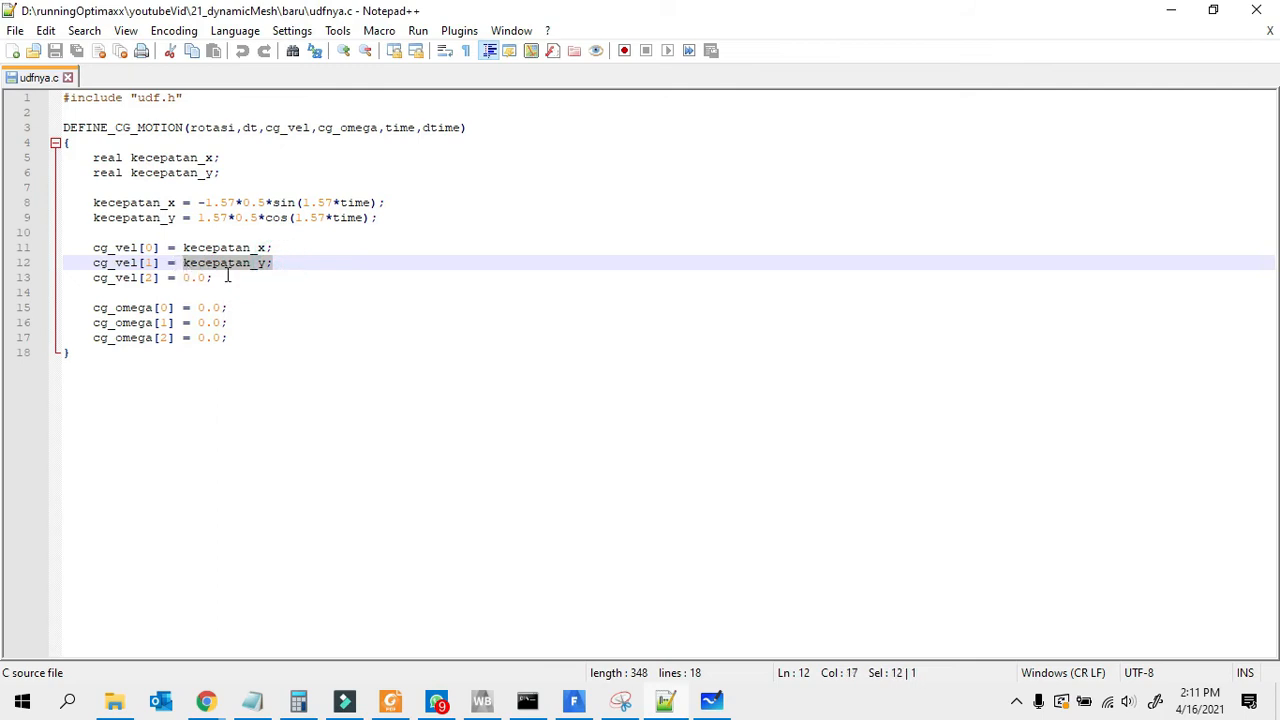
{"action": "left_click", "coordinate": [228, 277]}
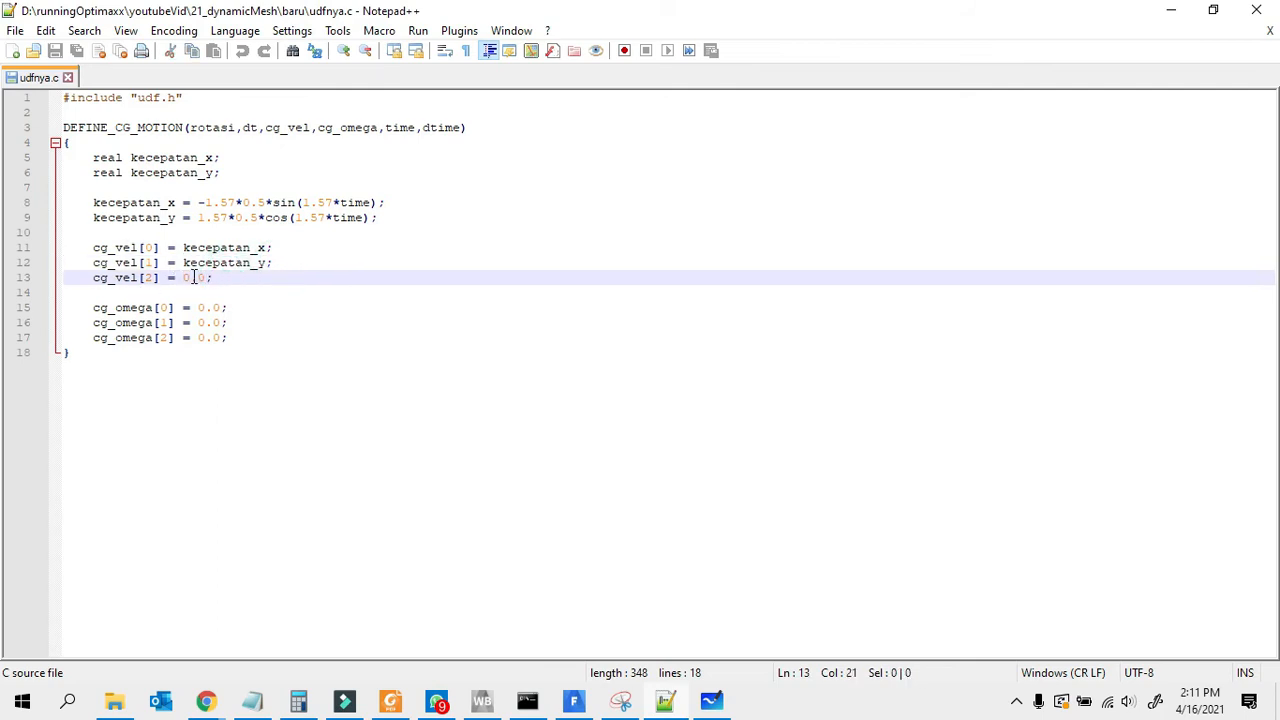
{"action": "left_click_drag", "start_coordinate": [204, 277], "coordinate": [95, 271]}
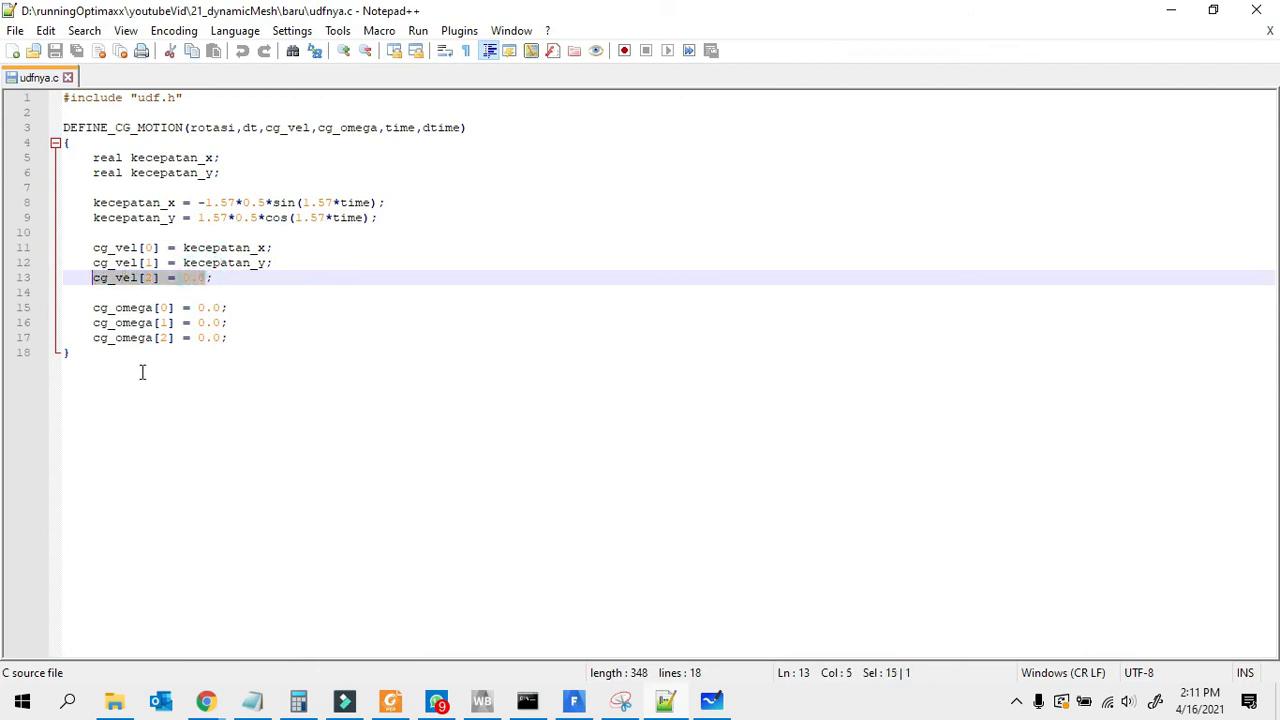
{"action": "left_click", "coordinate": [183, 389]}
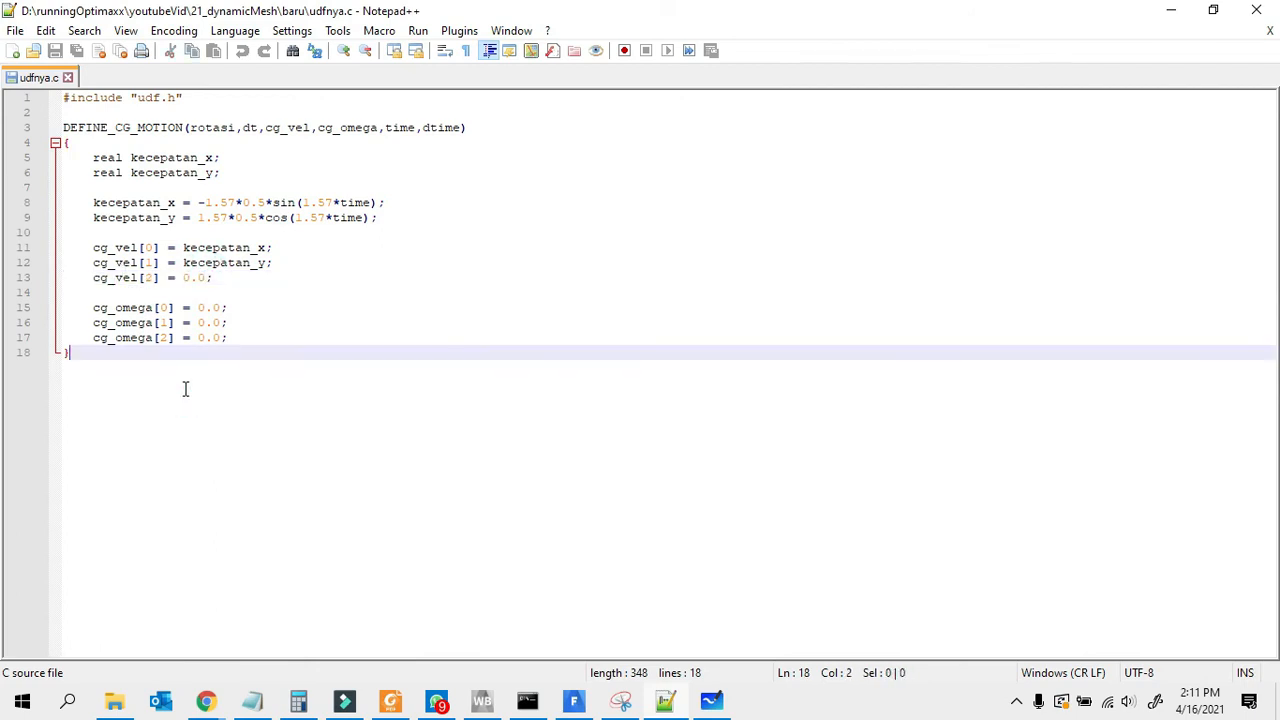
{"action": "left_click_drag", "start_coordinate": [86, 308], "coordinate": [248, 342]}
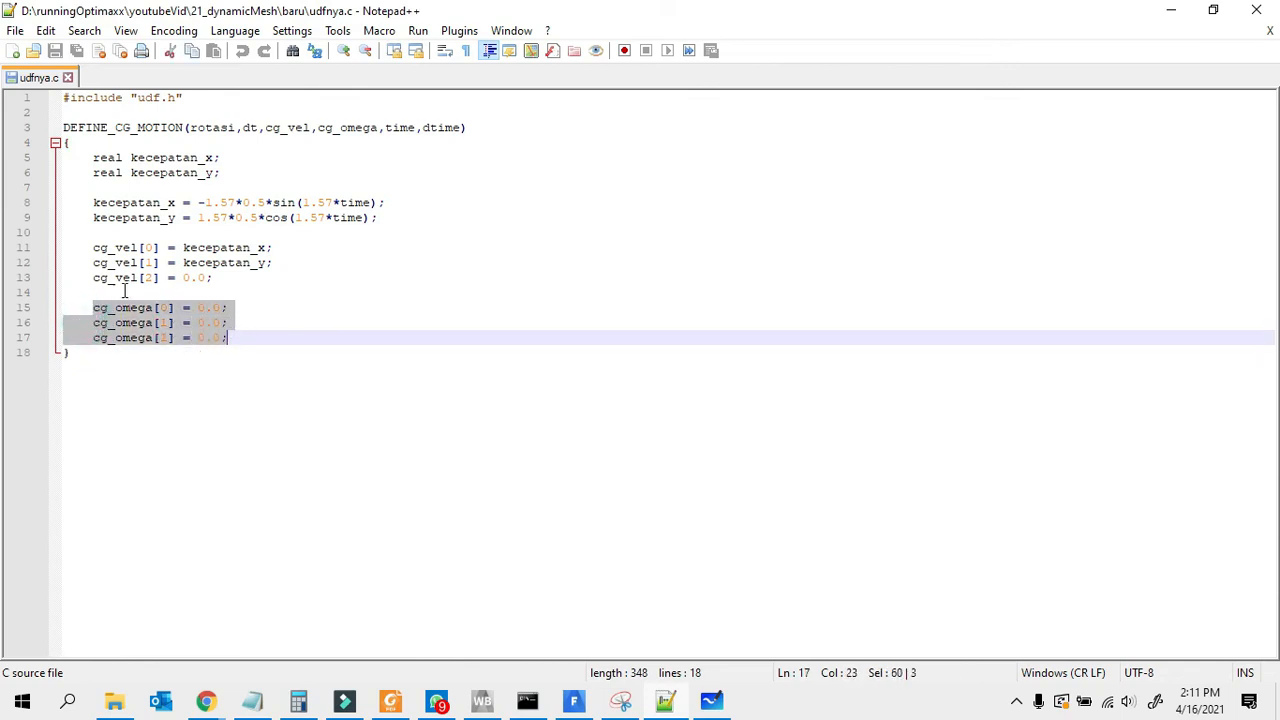
{"action": "left_click", "coordinate": [100, 308]}
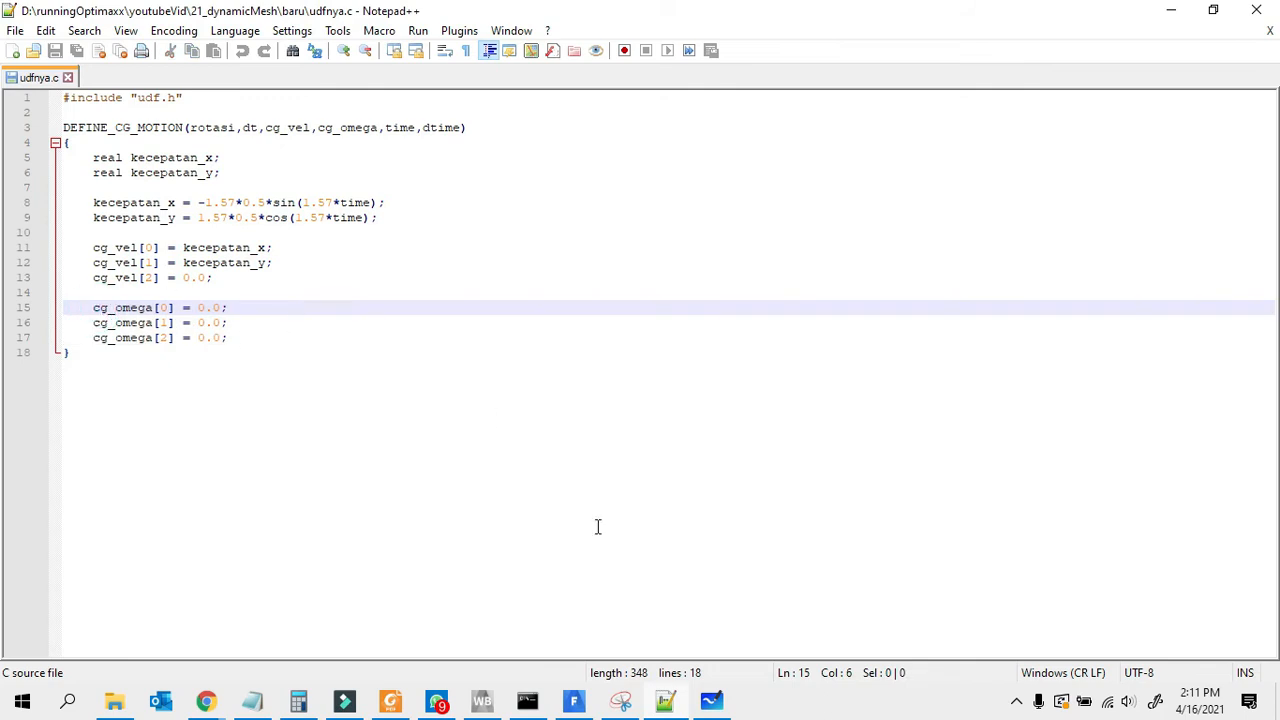
Step: Capture a rectangular snip of the complete UDF code with Snipping Tool
{"action": "left_click", "coordinate": [620, 700]}
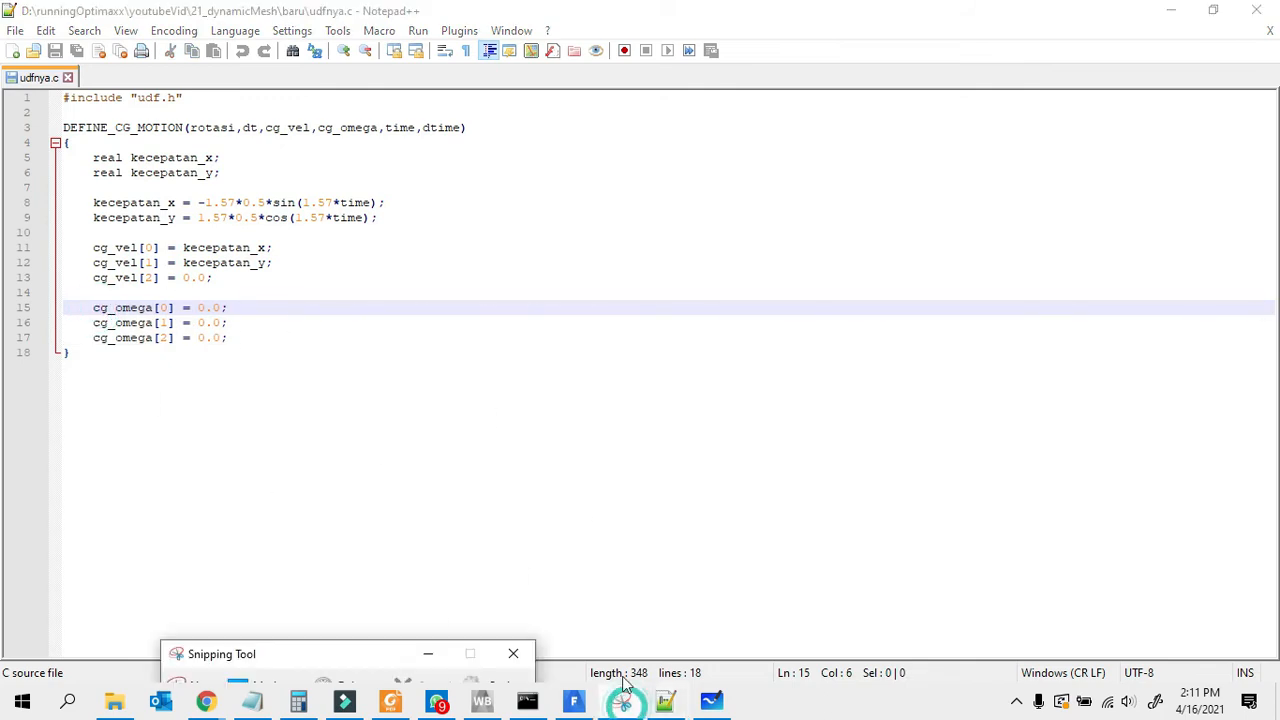
{"action": "left_click", "coordinate": [660, 167]}
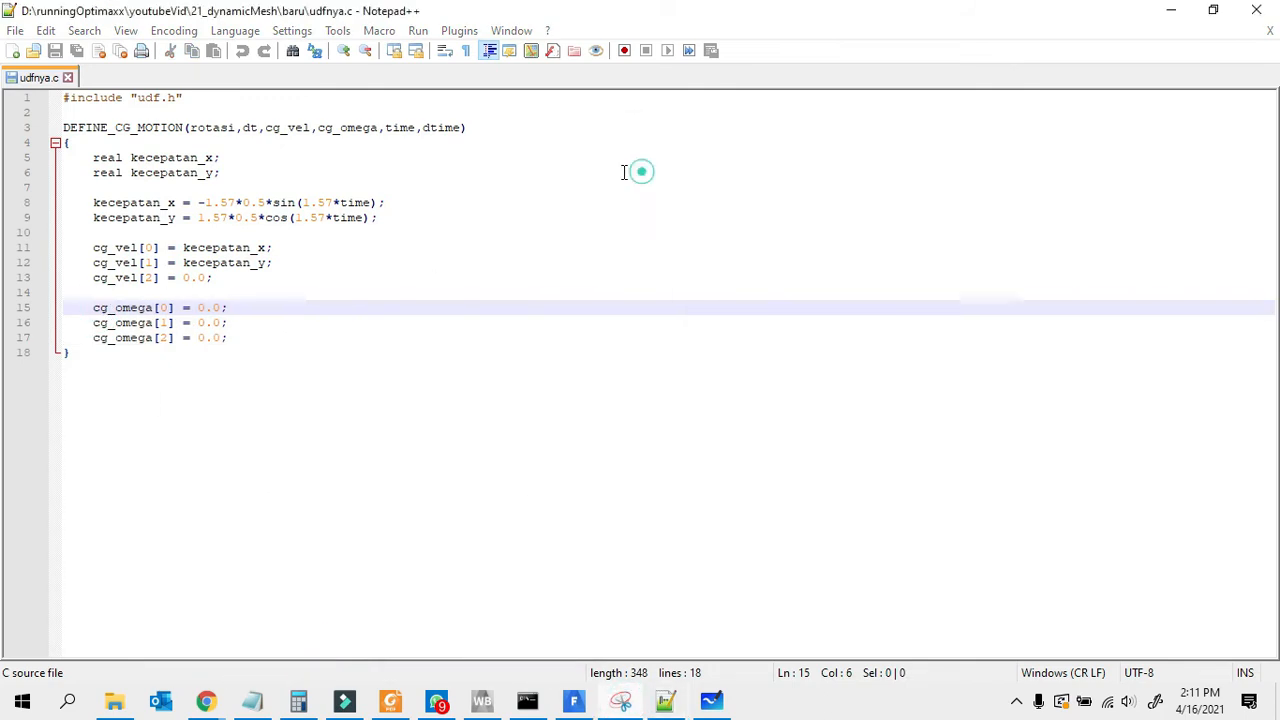
{"action": "left_click_drag", "start_coordinate": [26, 54], "coordinate": [613, 446]}
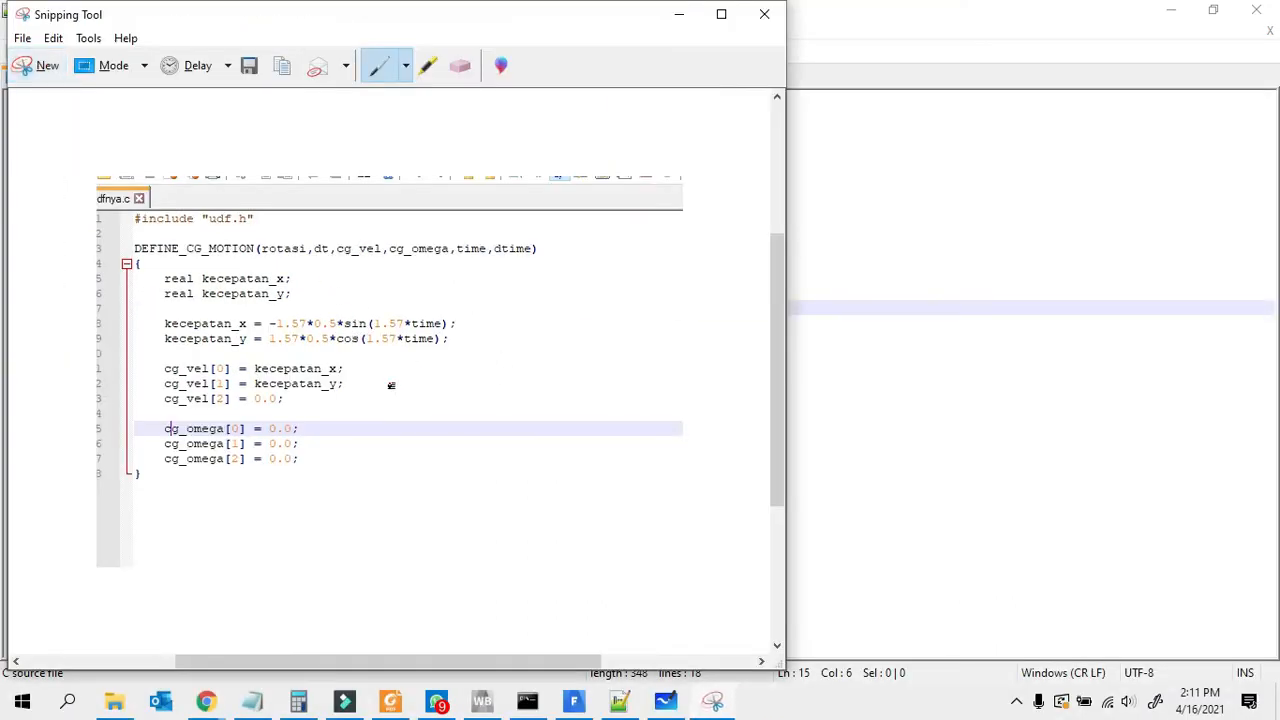
Step: Annotate the snip with braces marking cg_vel as translation and cg_omega as rotation, x, y and z omega labels, and a circle with a rotation arrow
{"action": "mouse_move", "coordinate": [360, 366]}
{"action": "left_mouse_down"}
{"action": "mouse_move", "coordinate": [400, 398]}
{"action": "mouse_move", "coordinate": [481, 380]}
{"action": "left_mouse_up"}
{"action": "mouse_move", "coordinate": [360, 428]}
{"action": "left_mouse_down"}
{"action": "mouse_move", "coordinate": [375, 430]}
{"action": "mouse_move", "coordinate": [384, 470]}
{"action": "mouse_move", "coordinate": [417, 446]}
{"action": "mouse_move", "coordinate": [486, 434]}
{"action": "left_mouse_up"}
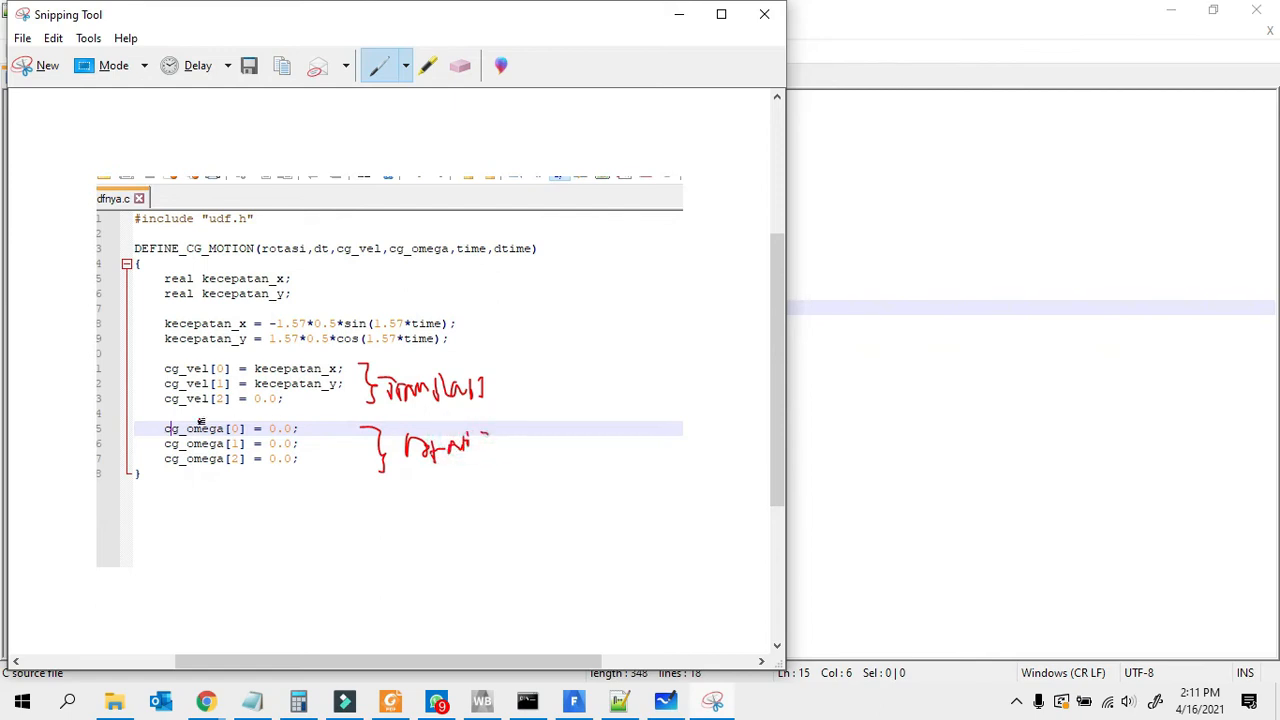
{"action": "left_click_drag", "start_coordinate": [315, 425], "coordinate": [329, 438]}
{"action": "mouse_move", "coordinate": [318, 440]}
{"action": "left_mouse_down"}
{"action": "mouse_move", "coordinate": [329, 449]}
{"action": "mouse_move", "coordinate": [309, 457]}
{"action": "mouse_move", "coordinate": [338, 476]}
{"action": "left_mouse_up"}
{"action": "mouse_move", "coordinate": [641, 285]}
{"action": "left_mouse_down"}
{"action": "mouse_move", "coordinate": [660, 257]}
{"action": "mouse_move", "coordinate": [611, 276]}
{"action": "left_mouse_up"}
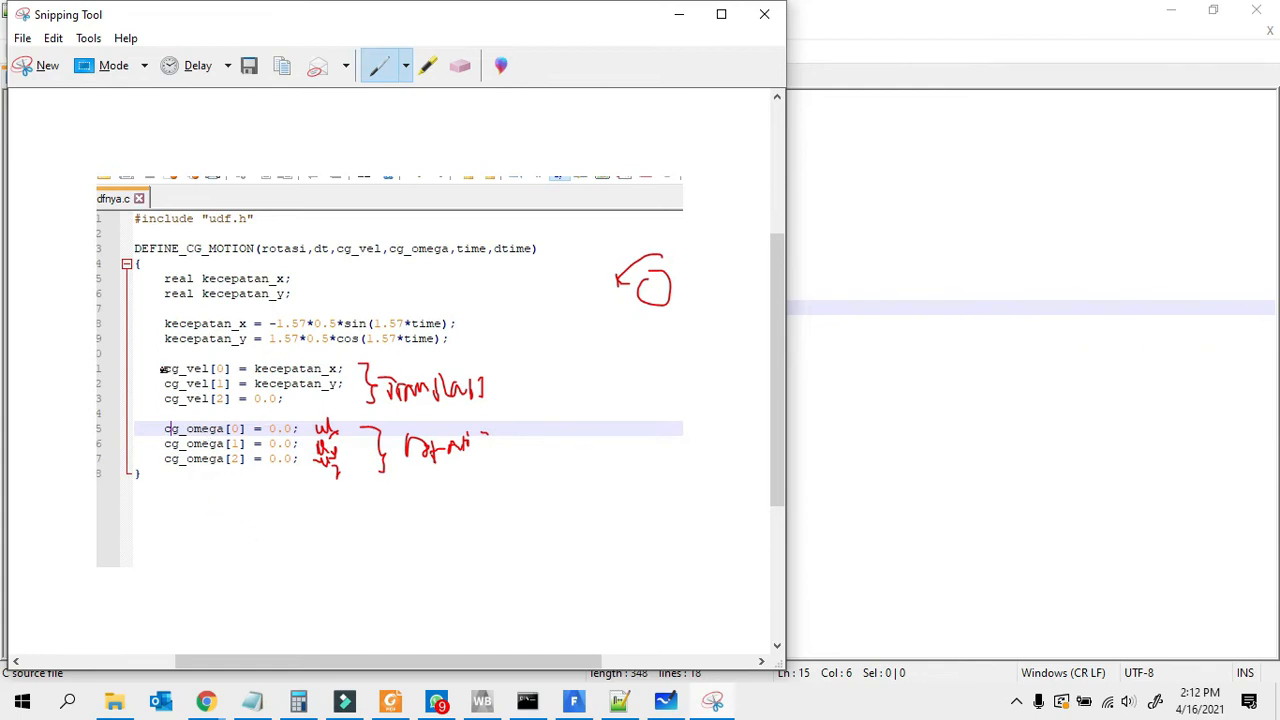
Step: Mark the cg_vel and cg_omega variable names on the snip with red pen lines
{"action": "left_click_drag", "start_coordinate": [163, 370], "coordinate": [236, 370]}
{"action": "mouse_move", "coordinate": [164, 388]}
{"action": "left_mouse_down"}
{"action": "mouse_move", "coordinate": [228, 388]}
{"action": "mouse_move", "coordinate": [150, 400]}
{"action": "mouse_move", "coordinate": [230, 399]}
{"action": "left_mouse_up"}
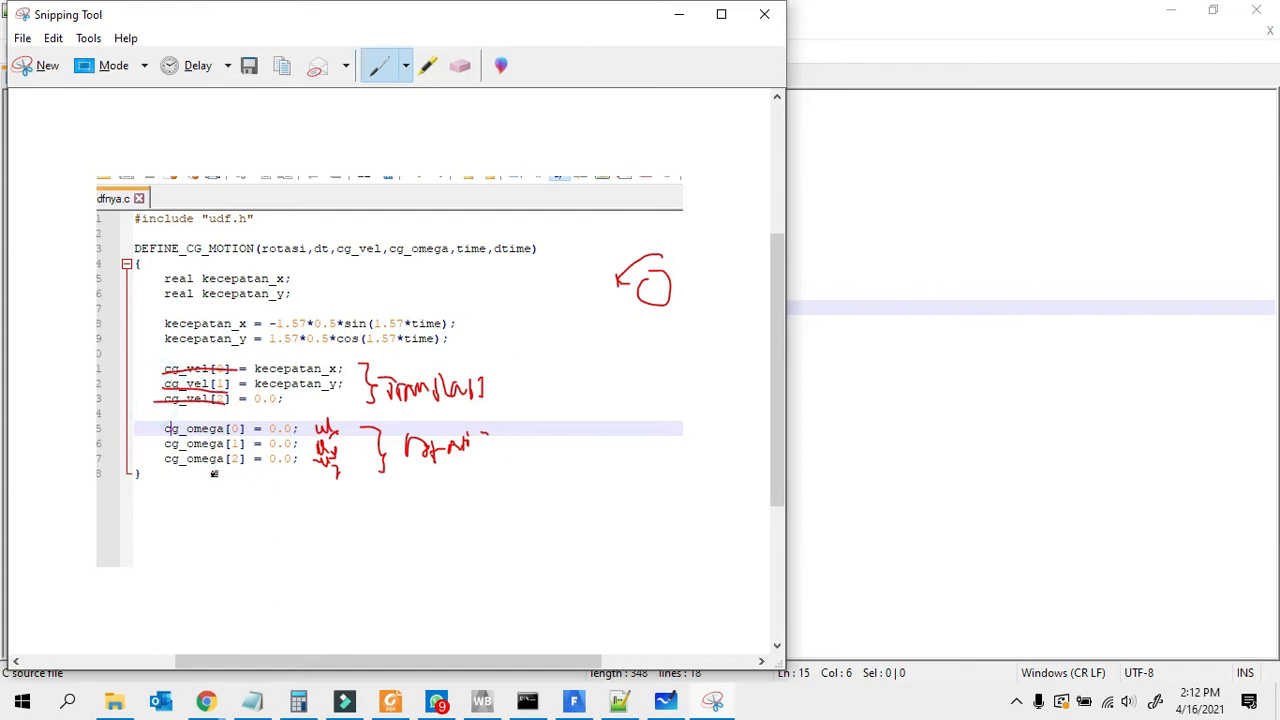
{"action": "left_click_drag", "start_coordinate": [163, 444], "coordinate": [238, 444]}
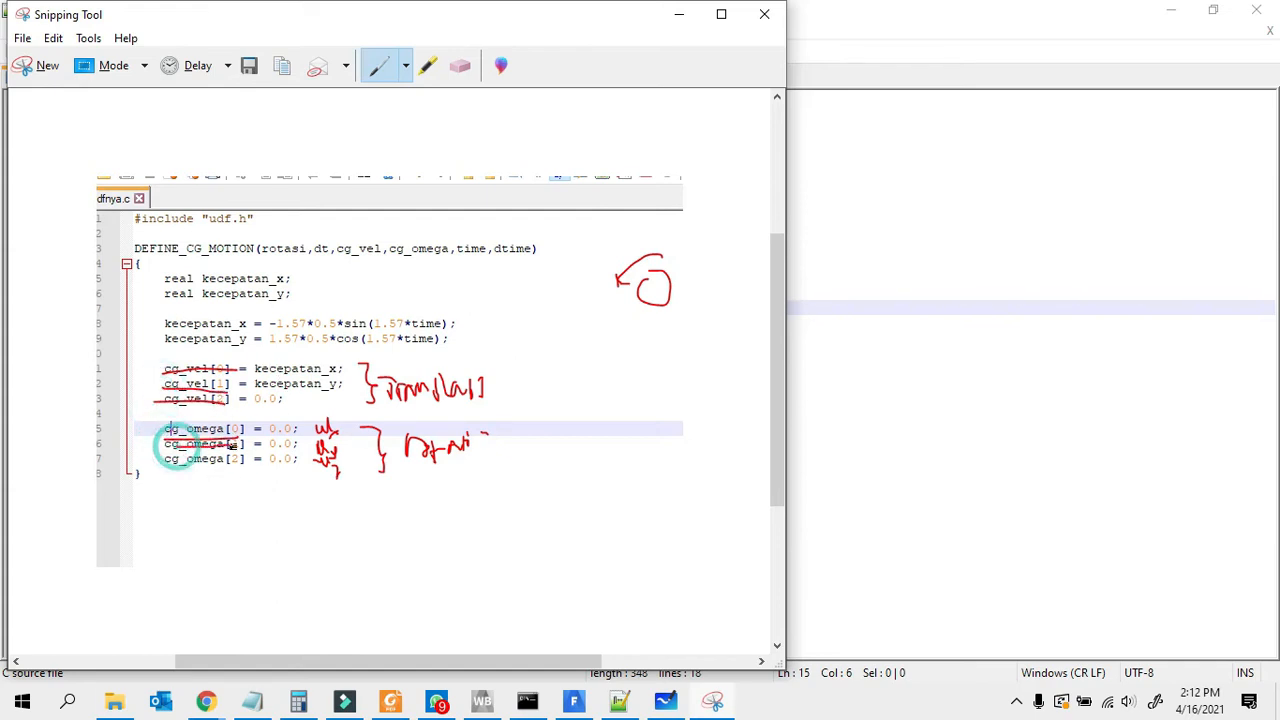
{"action": "left_click_drag", "start_coordinate": [166, 462], "coordinate": [222, 460]}
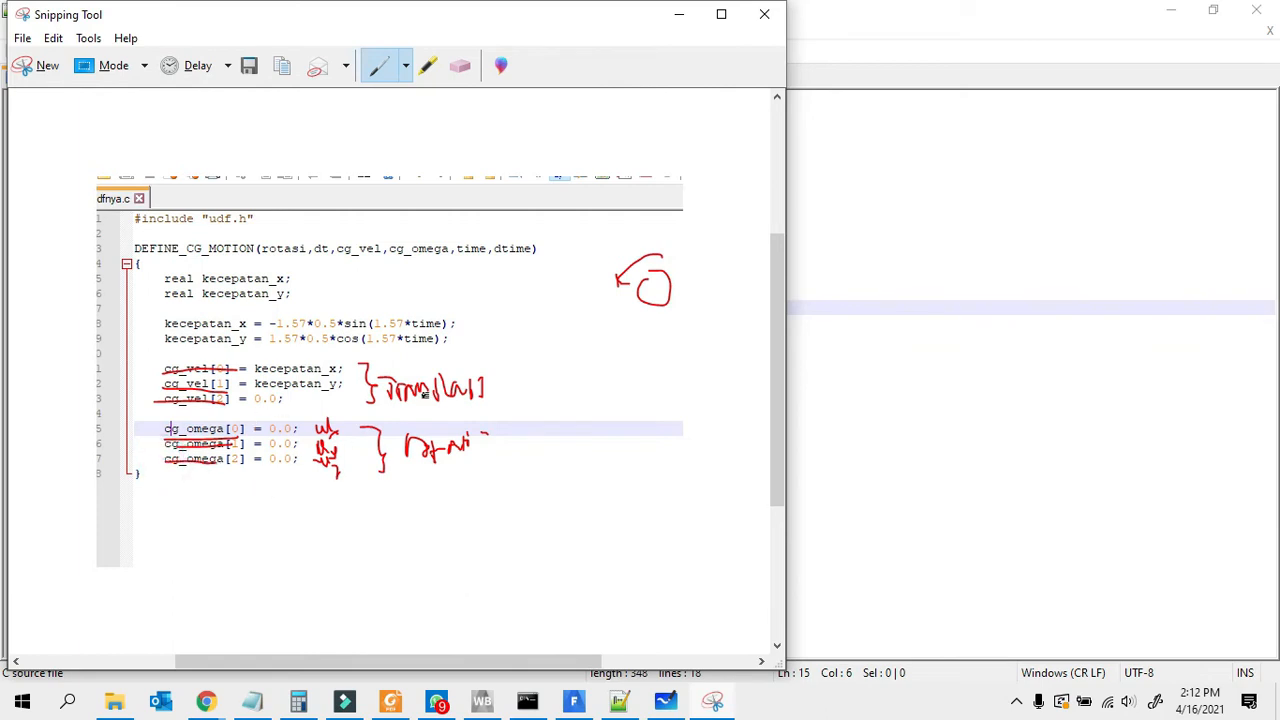
Step: Switch to Fluent and add udfnya.c as a source file for the compiled UDFs
{"action": "left_click", "coordinate": [572, 703]}
{"action": "left_click_drag", "start_coordinate": [420, 100], "coordinate": [565, 122]}
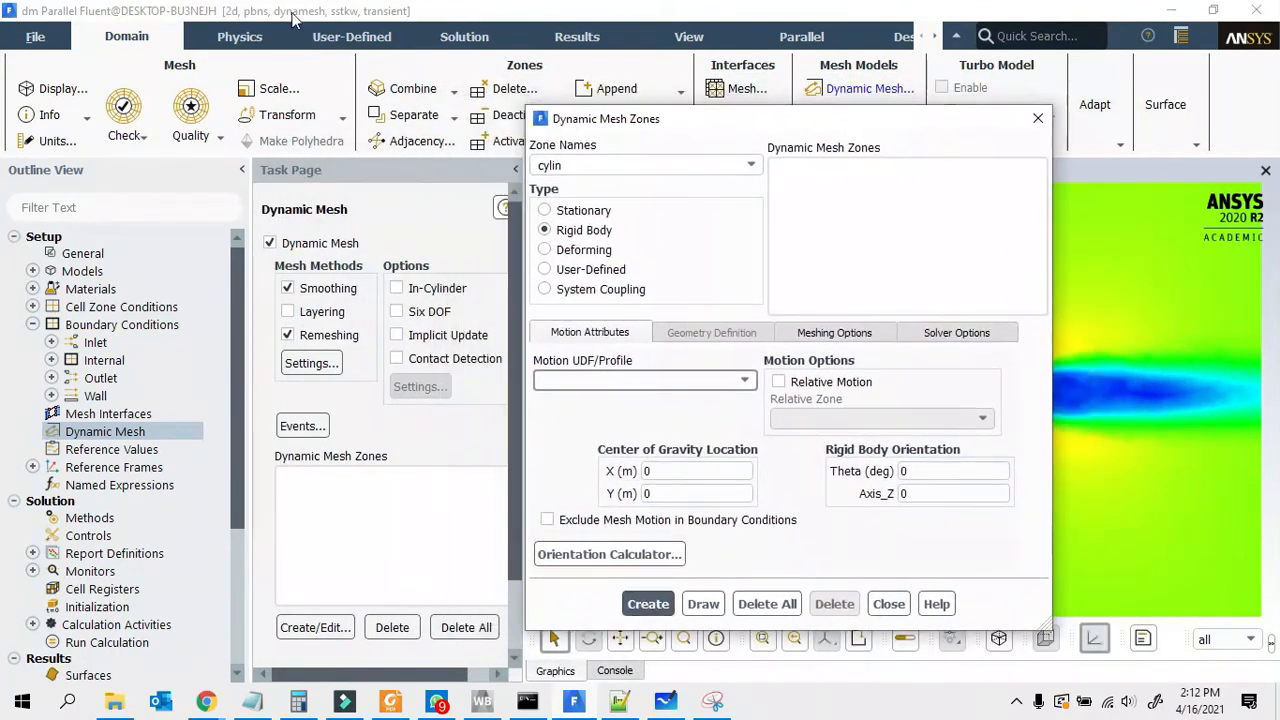
{"action": "left_click", "coordinate": [351, 36]}
{"action": "left_click", "coordinate": [168, 115]}
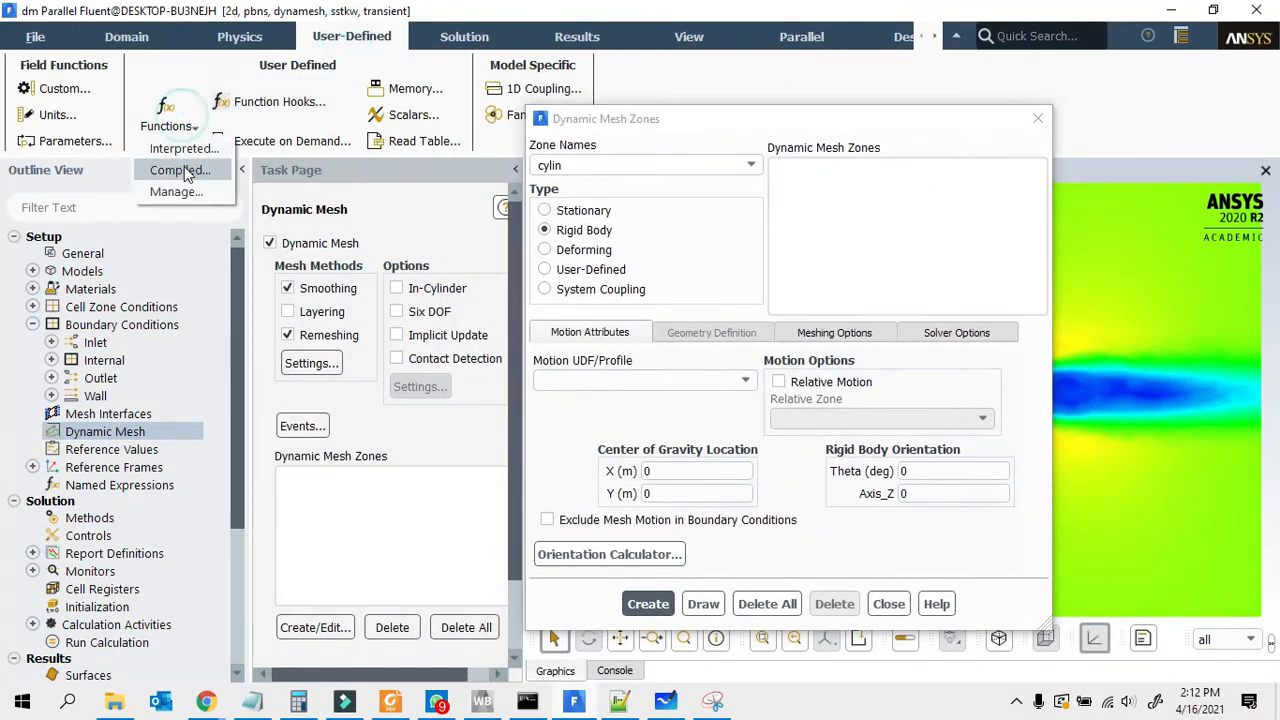
{"action": "left_click", "coordinate": [178, 171]}
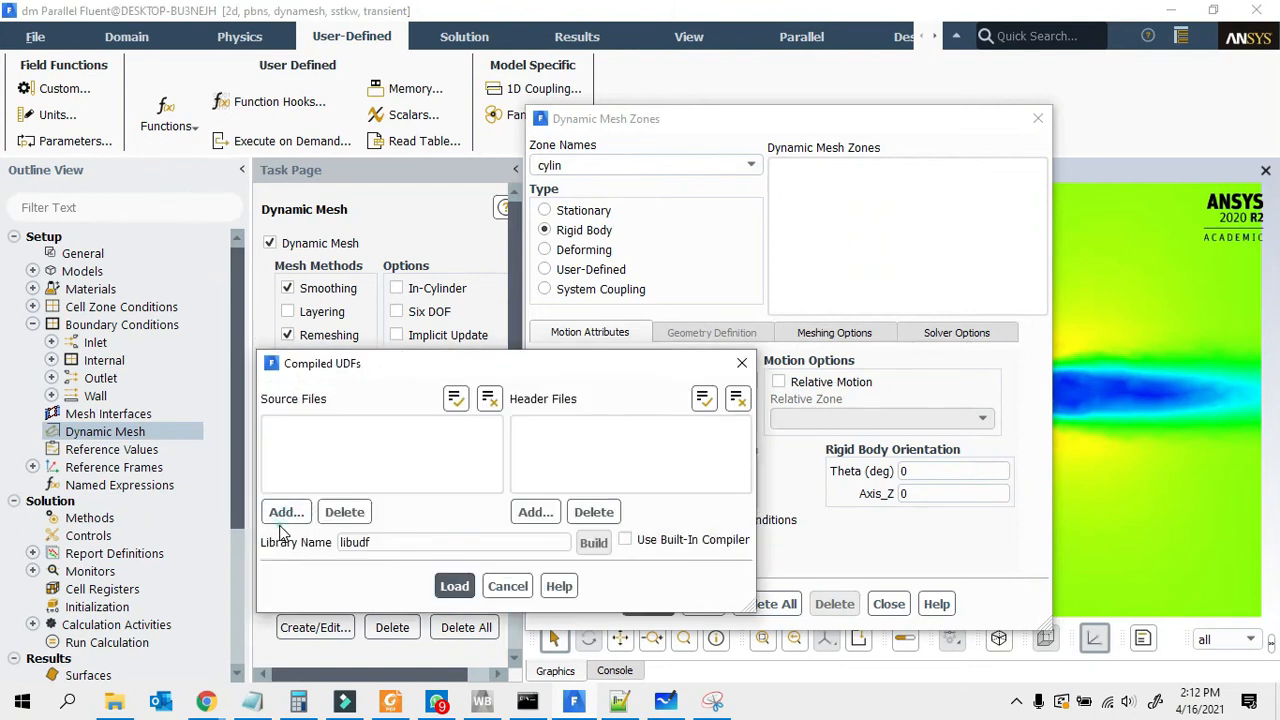
{"action": "left_click", "coordinate": [286, 512]}
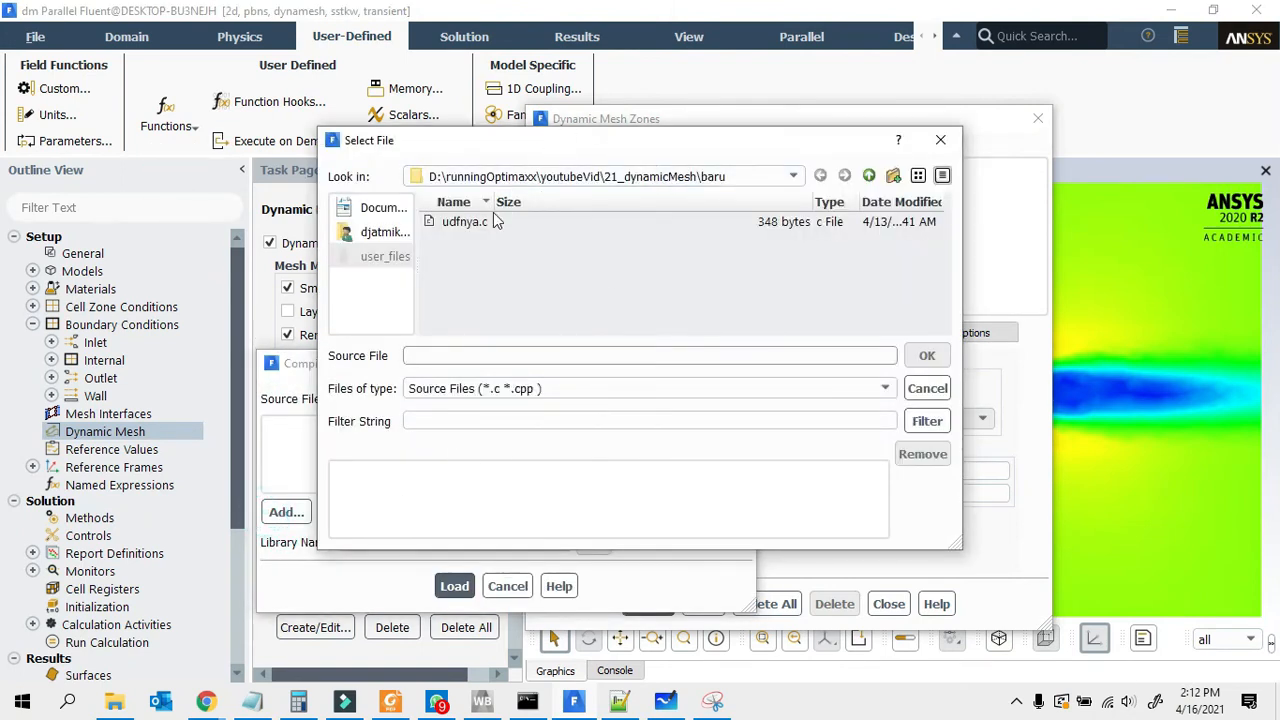
{"action": "left_click", "coordinate": [492, 221]}
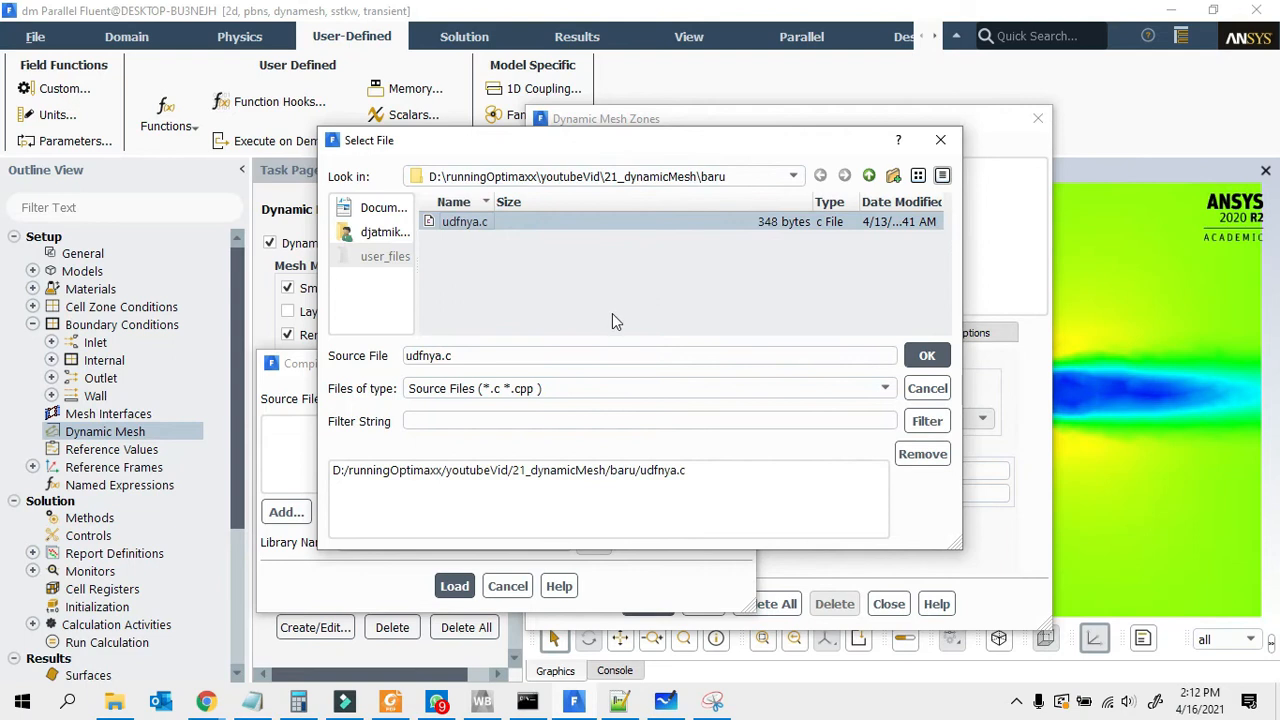
{"action": "left_click", "coordinate": [927, 355]}
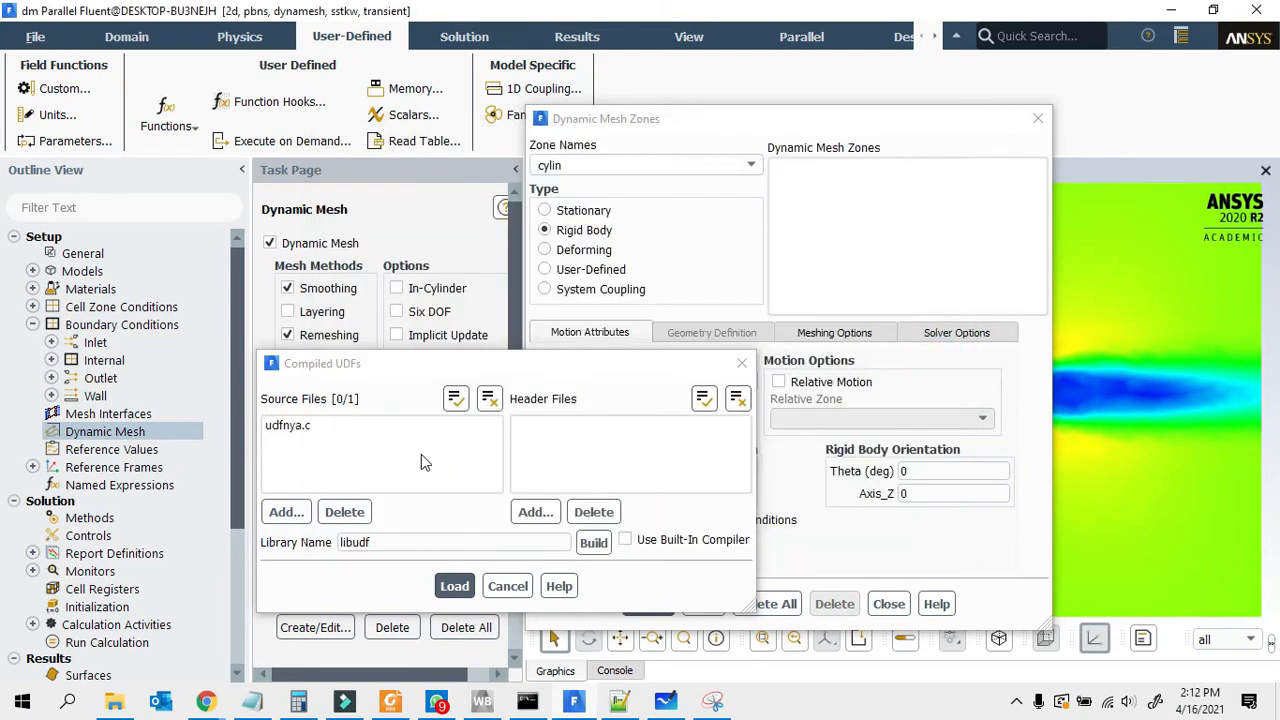
Step: Build the UDF library libudf from udfnya.c and load it into the solver
{"action": "left_click", "coordinate": [336, 439]}
{"action": "left_click", "coordinate": [331, 438]}
{"action": "left_click", "coordinate": [117, 703]}
{"action": "left_click", "coordinate": [117, 703]}
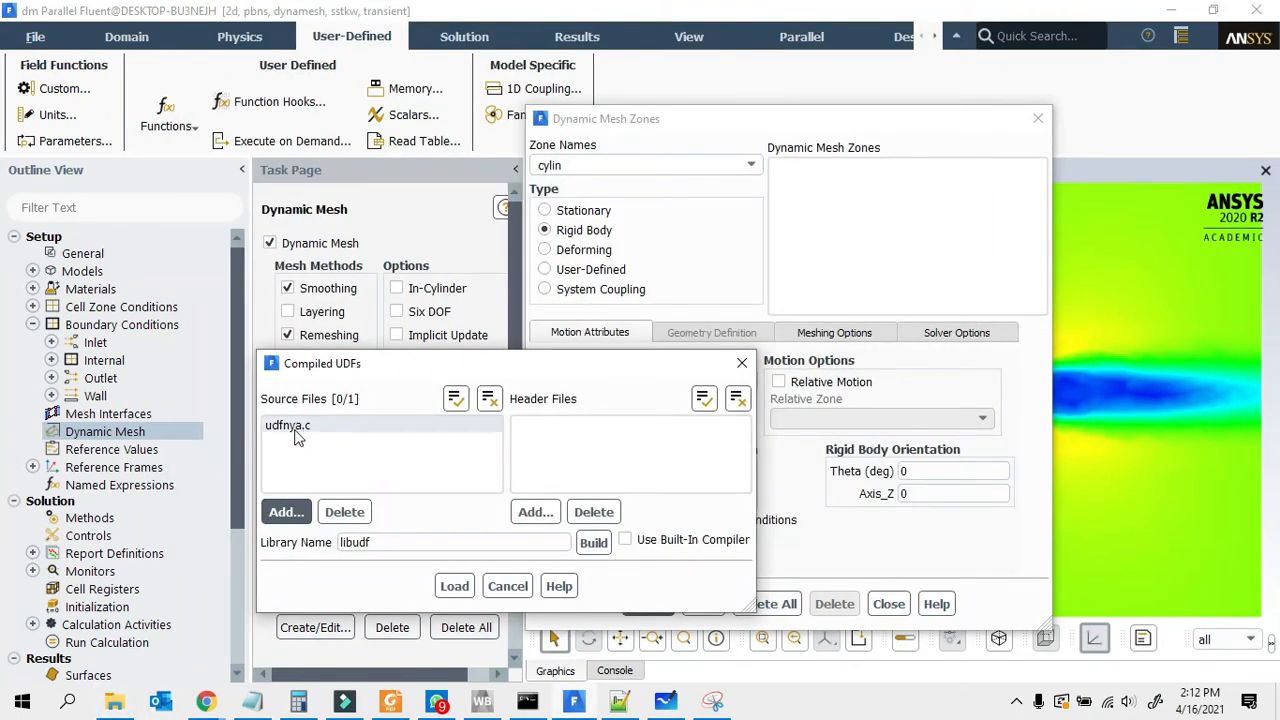
{"action": "left_click", "coordinate": [596, 543]}
{"action": "left_click", "coordinate": [658, 405]}
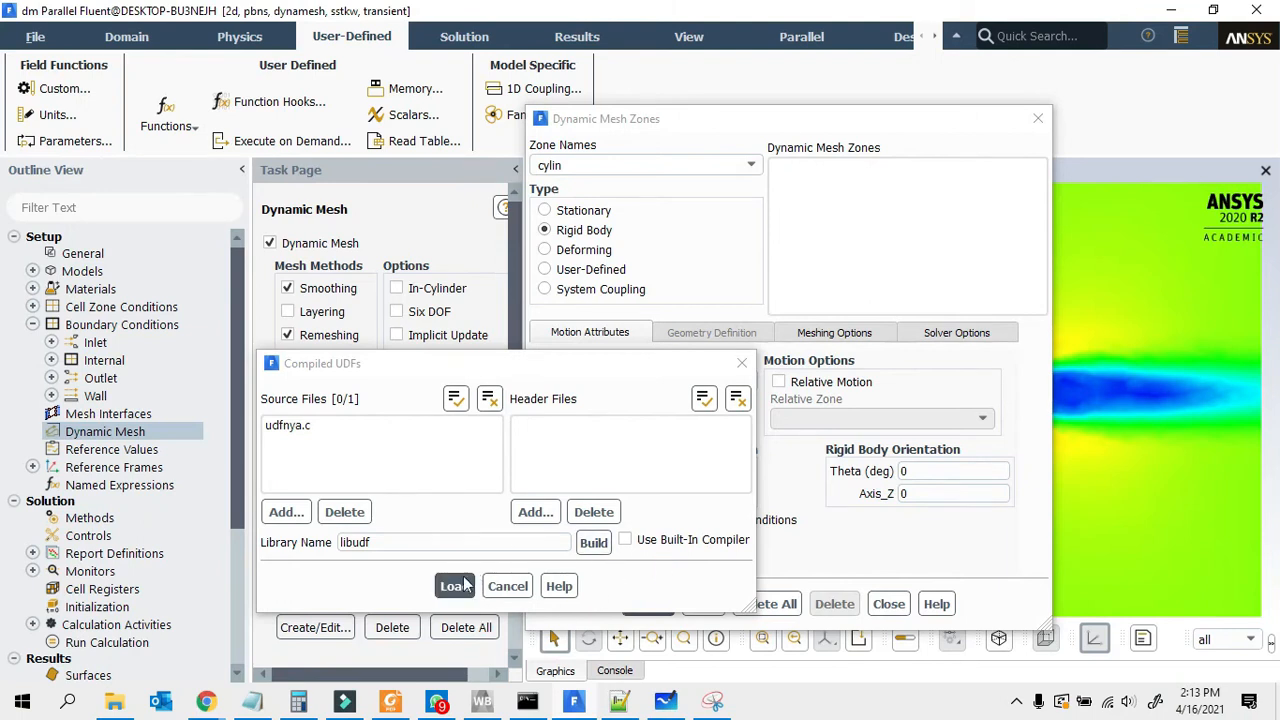
{"action": "left_click", "coordinate": [615, 671]}
{"action": "left_click", "coordinate": [455, 586]}
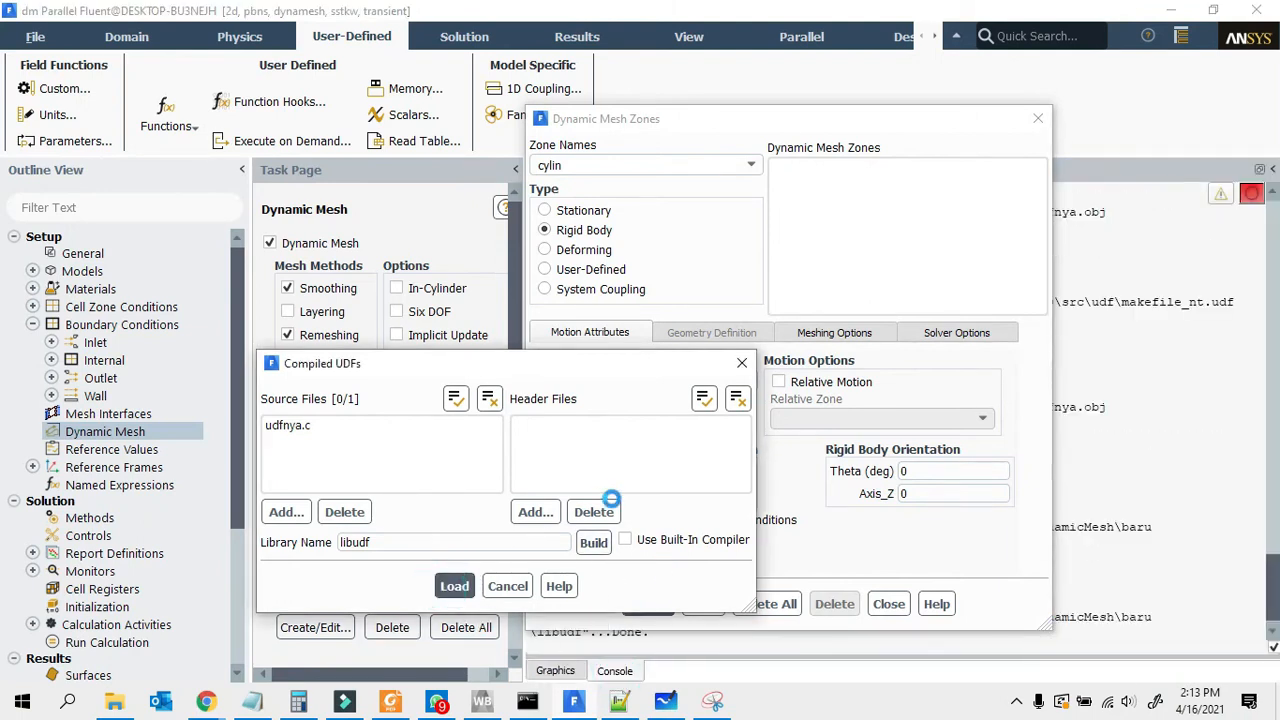
Step: Choose cylin as the rigid-body zone using rotasi::libudf, and select its center of gravity X value for editing
{"action": "left_click_drag", "start_coordinate": [797, 119], "coordinate": [359, 114]}
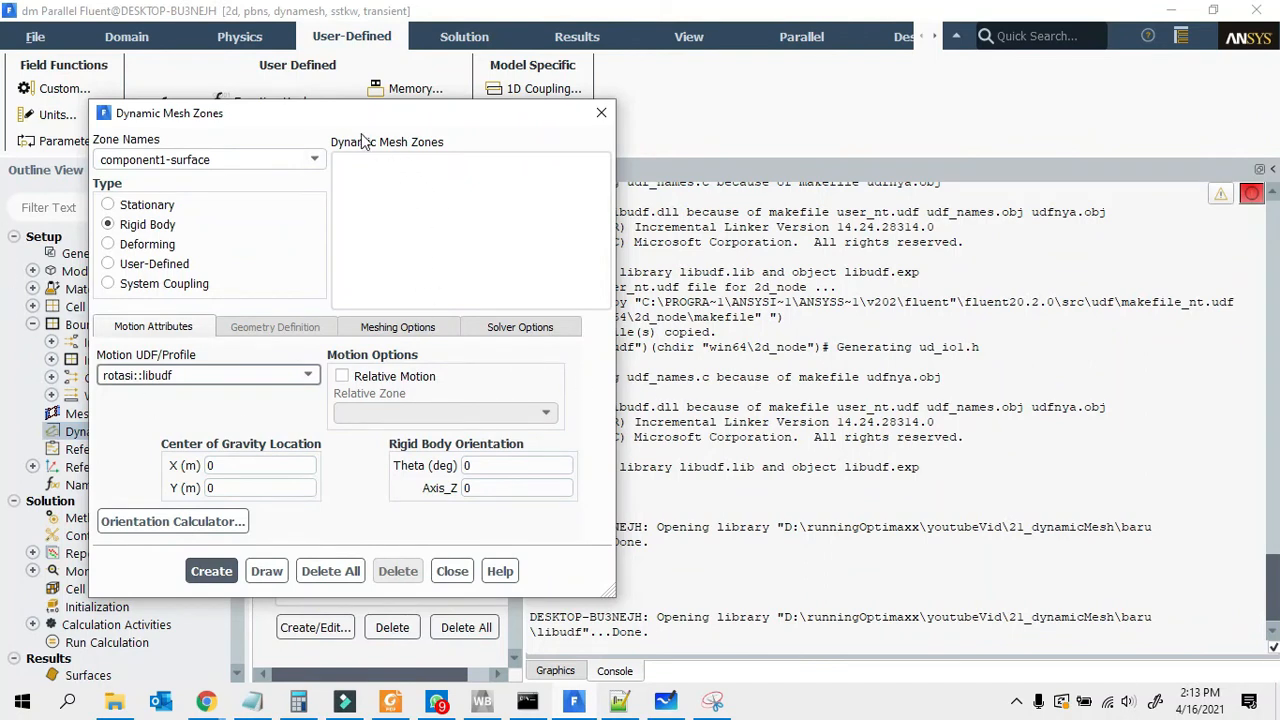
{"action": "left_click_drag", "start_coordinate": [336, 113], "coordinate": [458, 93]}
{"action": "left_click_drag", "start_coordinate": [294, 102], "coordinate": [518, 104]}
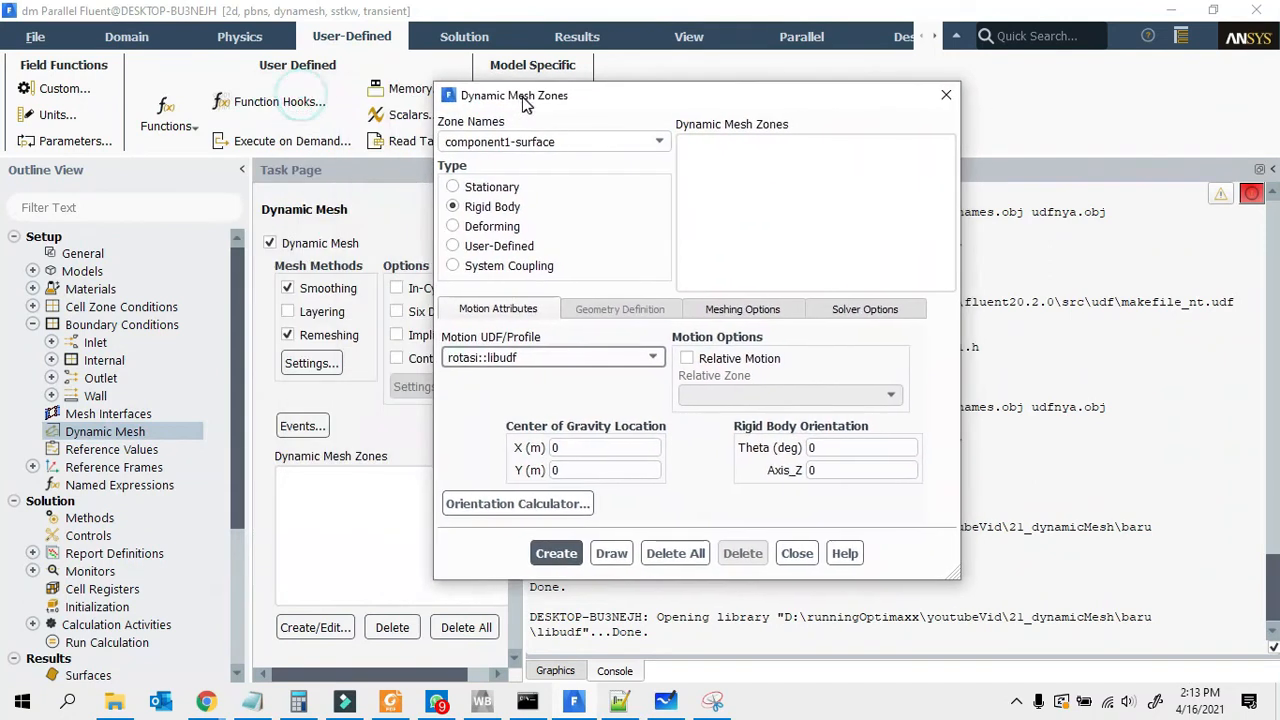
{"action": "left_click", "coordinate": [588, 141]}
{"action": "left_click", "coordinate": [659, 141]}
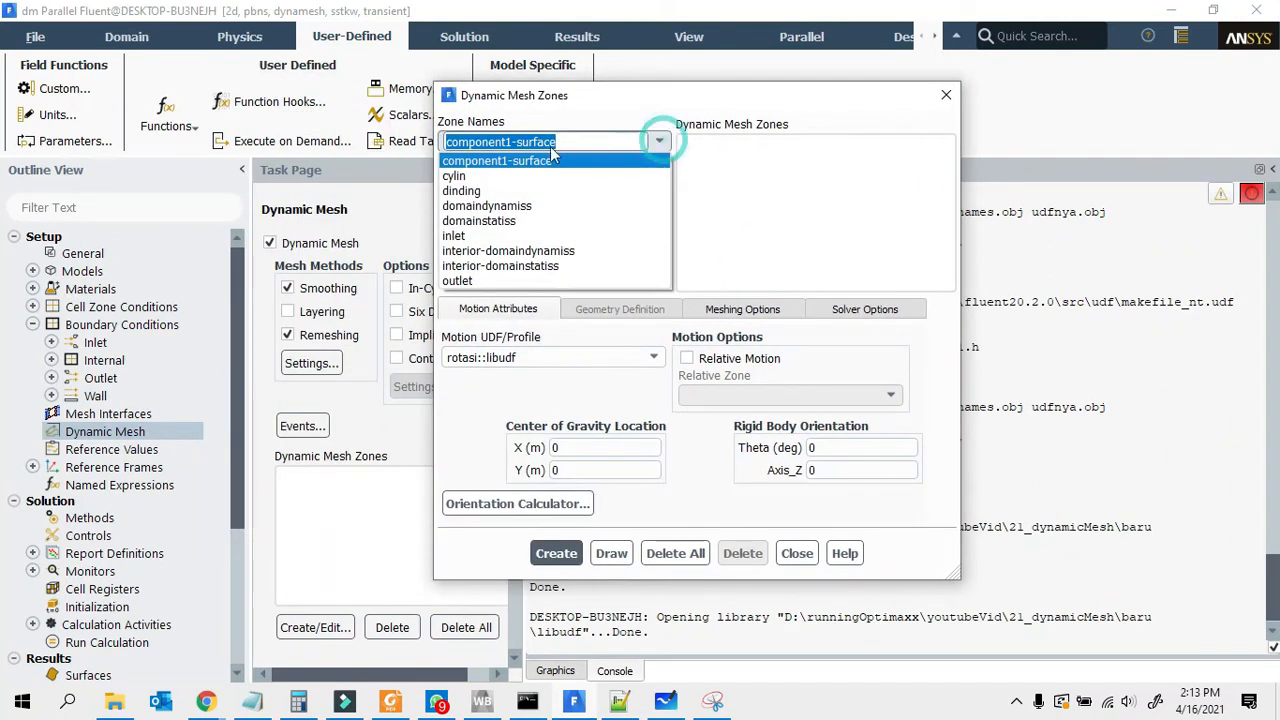
{"action": "left_click", "coordinate": [465, 177]}
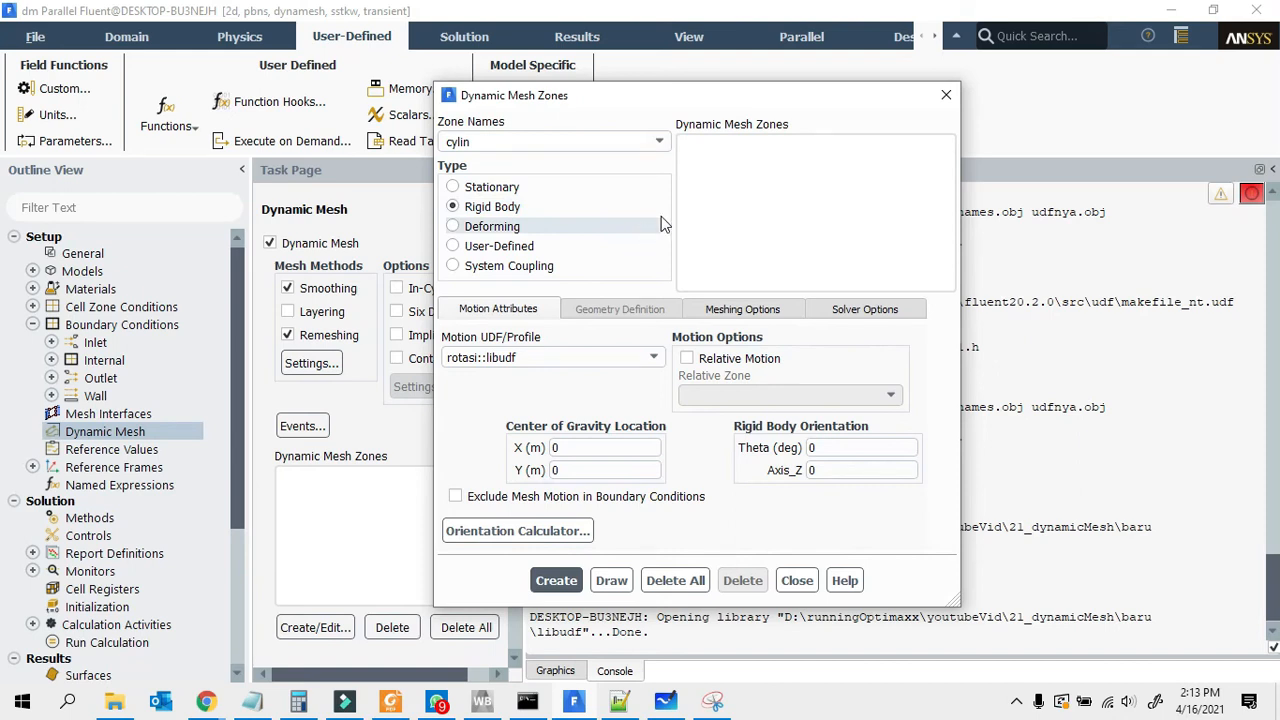
{"action": "left_click_drag", "start_coordinate": [638, 104], "coordinate": [446, 90]}
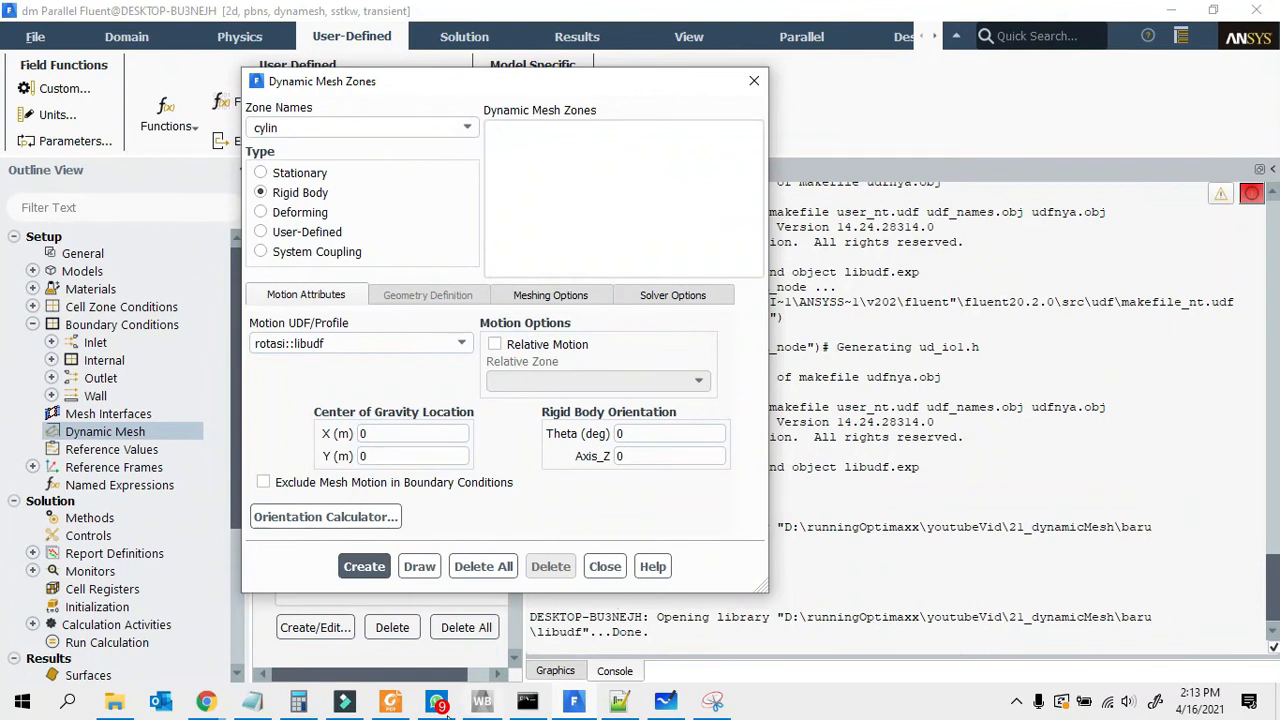
{"action": "left_click_drag", "start_coordinate": [401, 432], "coordinate": [320, 450]}
Step: On the Whiteboard mesh sketch, draw a red radius line from the rotation center to a circled, dotted cylinder start position, and dot the center
{"action": "left_click", "coordinate": [712, 701]}
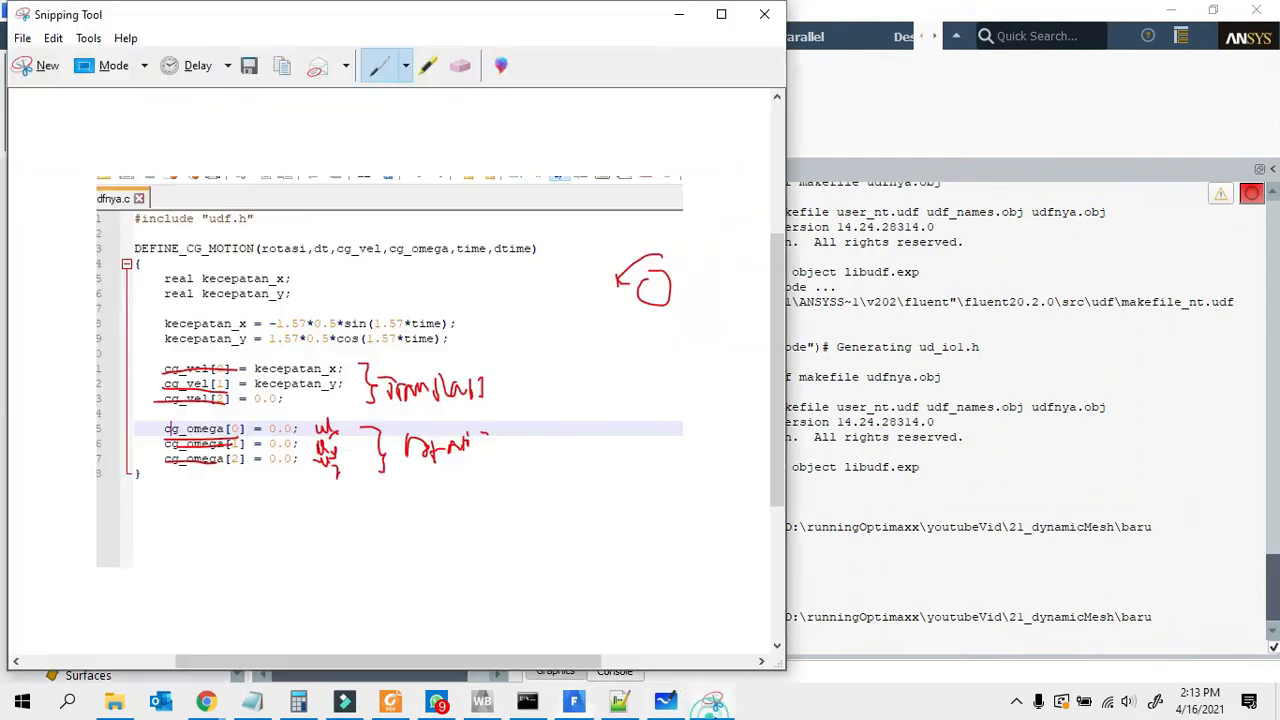
{"action": "scroll", "coordinate": [463, 423], "scroll_direction": "down", "scroll_amount": 3}
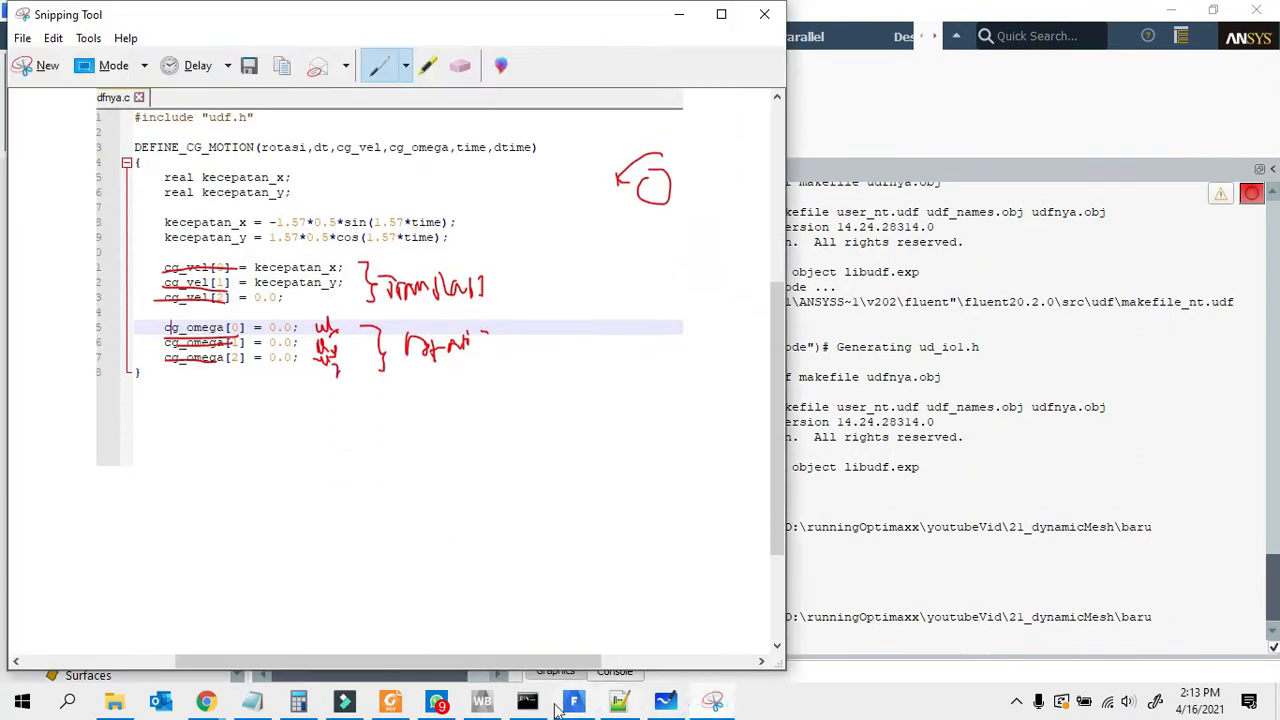
{"action": "left_click", "coordinate": [668, 704]}
{"action": "scroll", "coordinate": [611, 386], "scroll_direction": "down", "scroll_amount": 5, "text": "ctrl"}
{"action": "scroll", "coordinate": [296, 357], "scroll_direction": "up", "scroll_amount": 5, "text": "ctrl"}
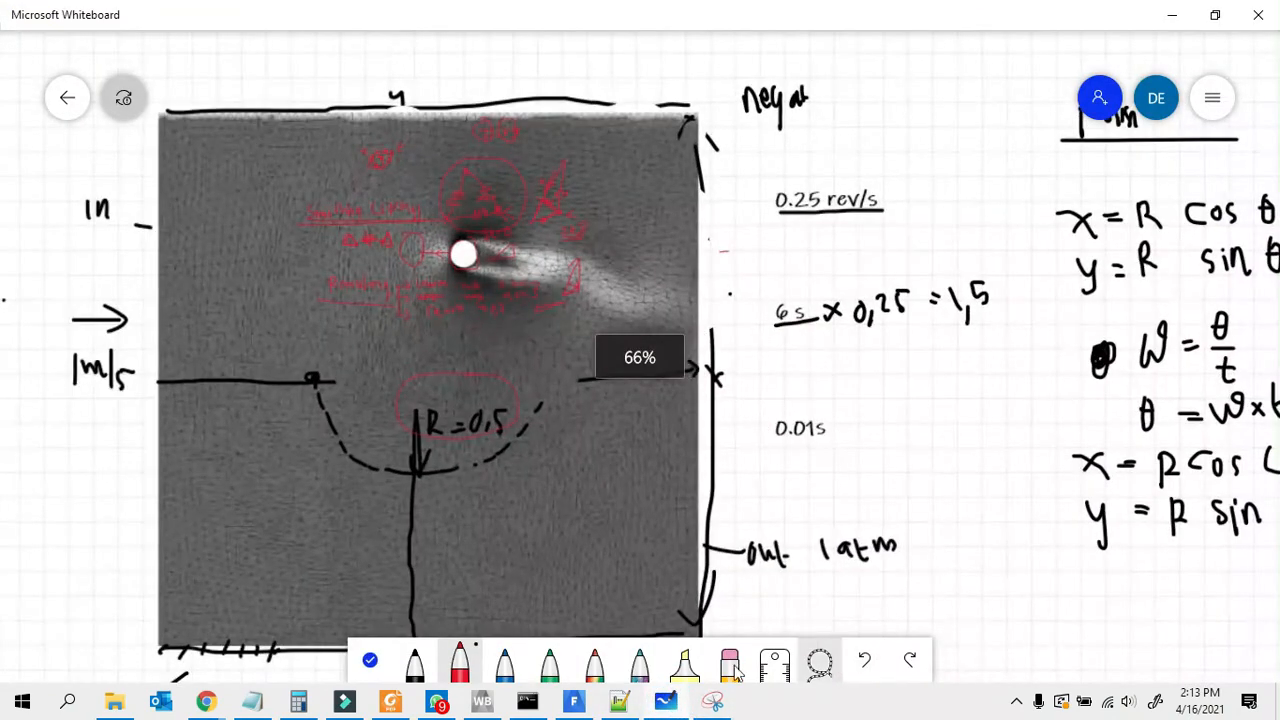
{"action": "left_click", "coordinate": [712, 701]}
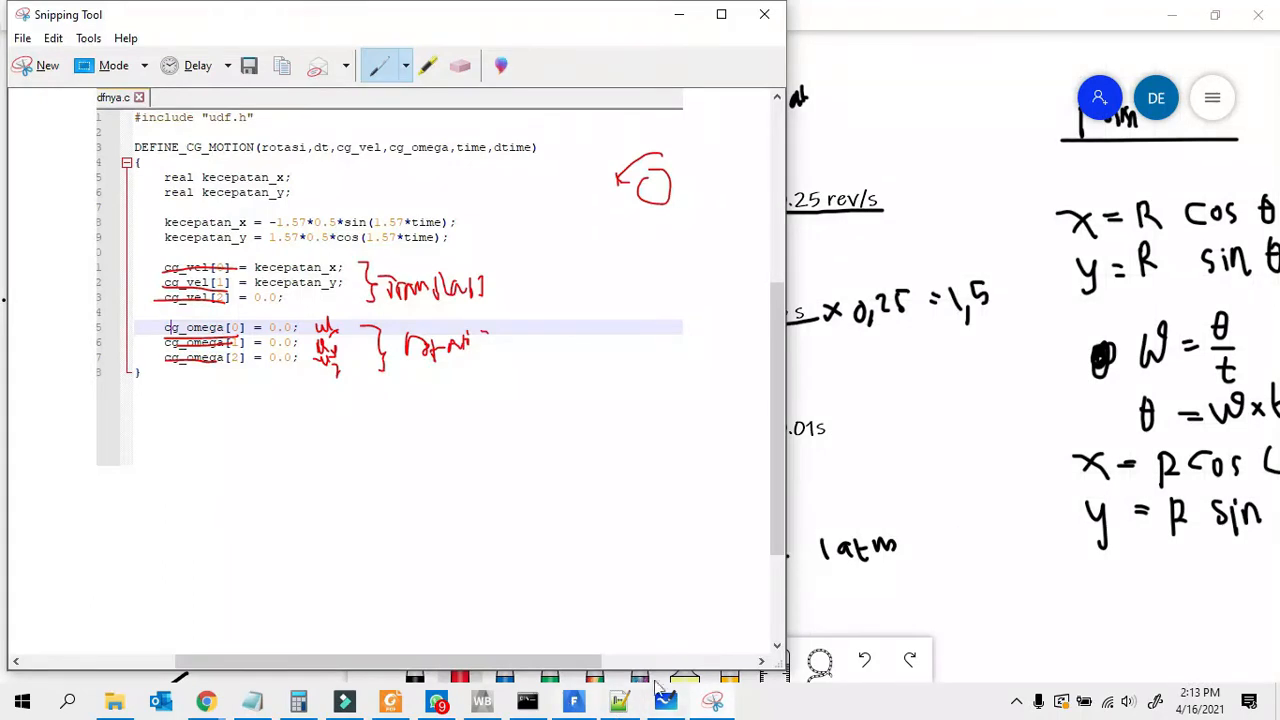
{"action": "left_click", "coordinate": [678, 16]}
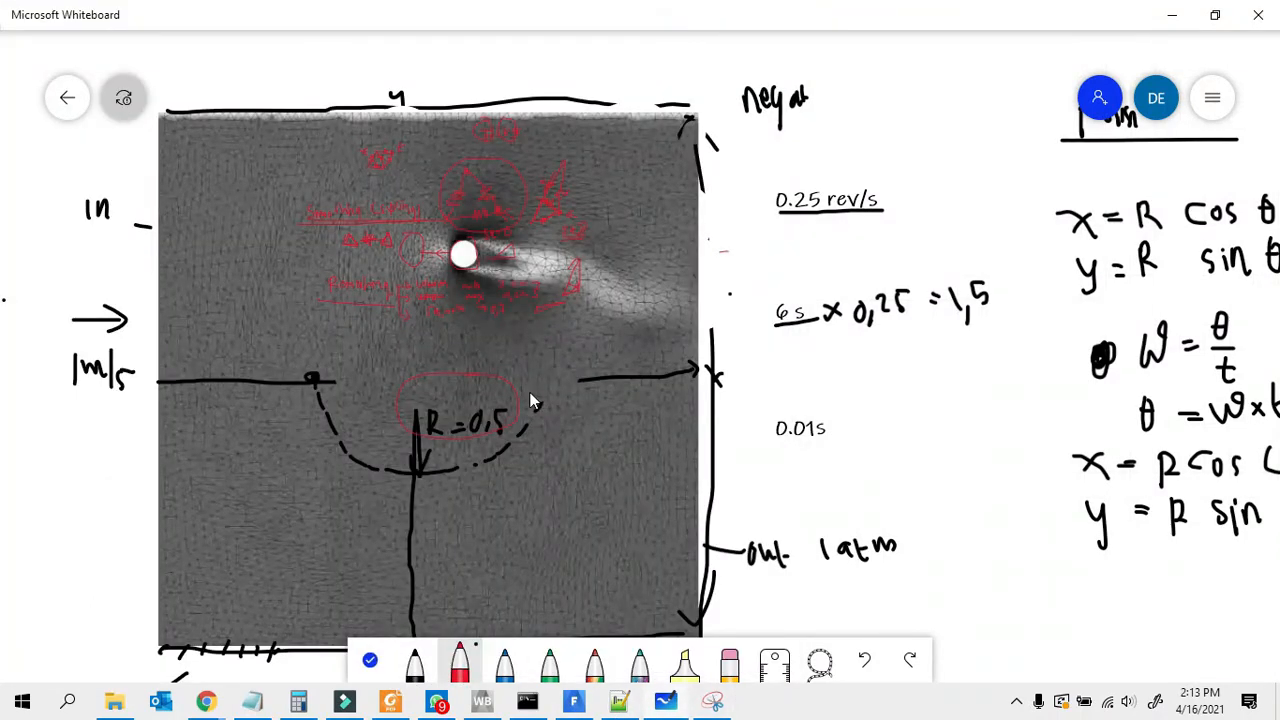
{"action": "mouse_move", "coordinate": [417, 368]}
{"action": "left_mouse_down"}
{"action": "mouse_move", "coordinate": [546, 375]}
{"action": "mouse_move", "coordinate": [555, 337]}
{"action": "left_mouse_up"}
{"action": "left_click", "coordinate": [562, 360]}
{"action": "left_click", "coordinate": [562, 362]}
{"action": "left_click", "coordinate": [561, 362]}
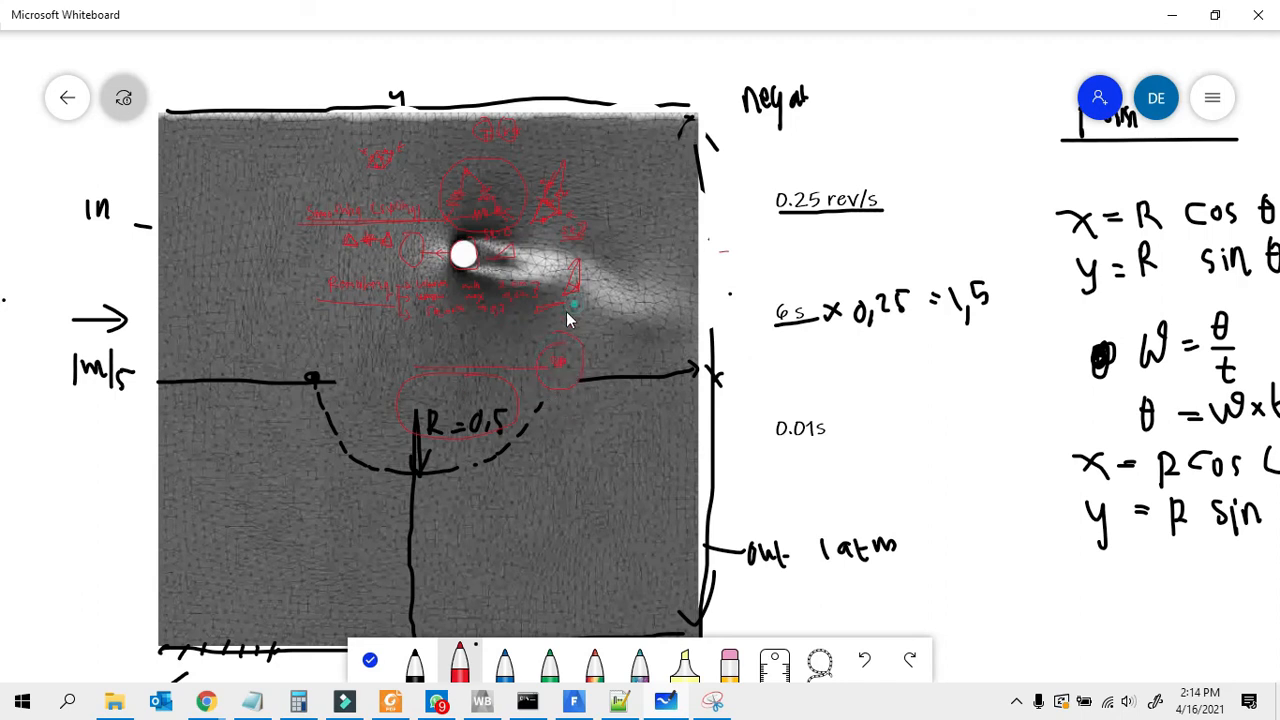
{"action": "scroll", "coordinate": [455, 369], "scroll_direction": "down", "scroll_amount": 3, "text": "ctrl"}
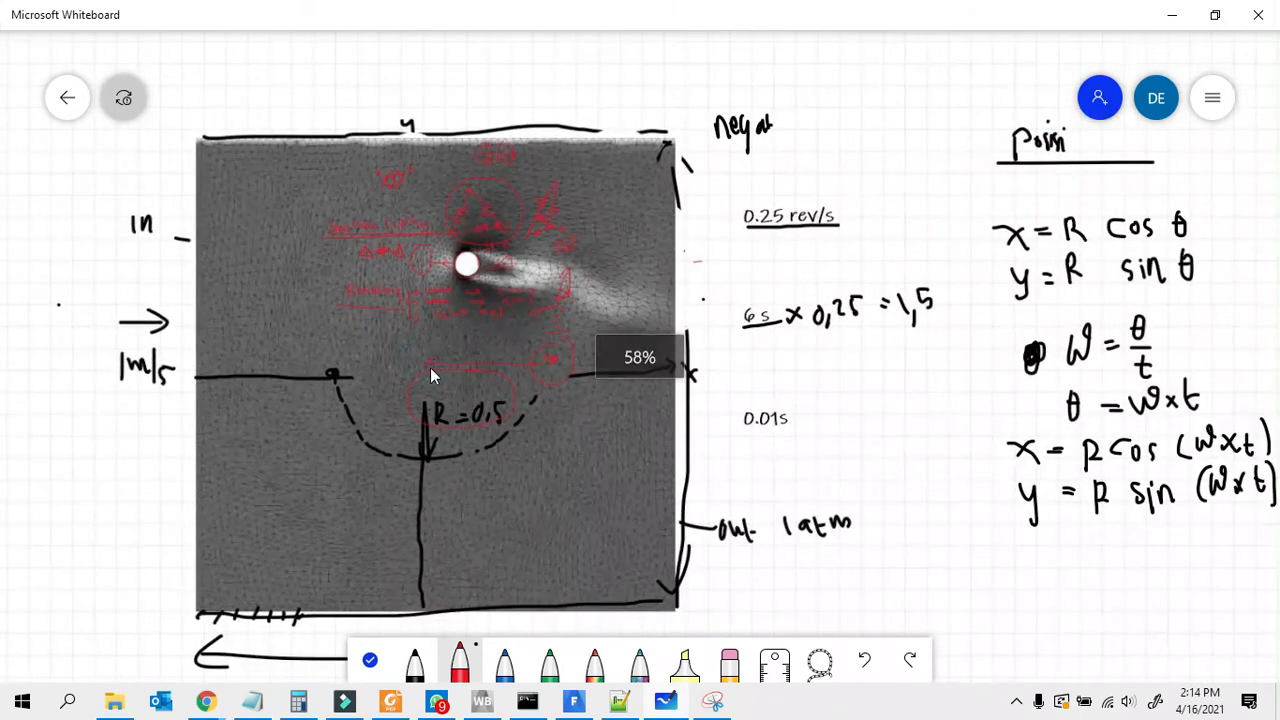
{"action": "left_click", "coordinate": [432, 362]}
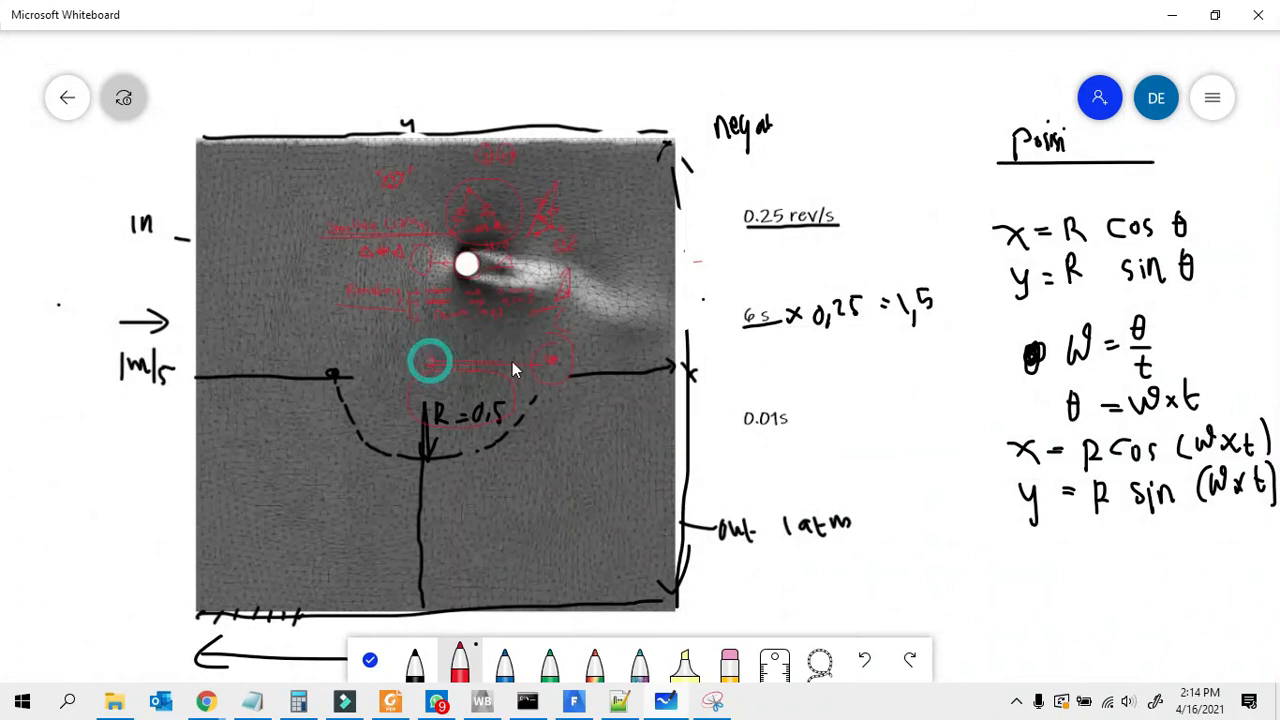
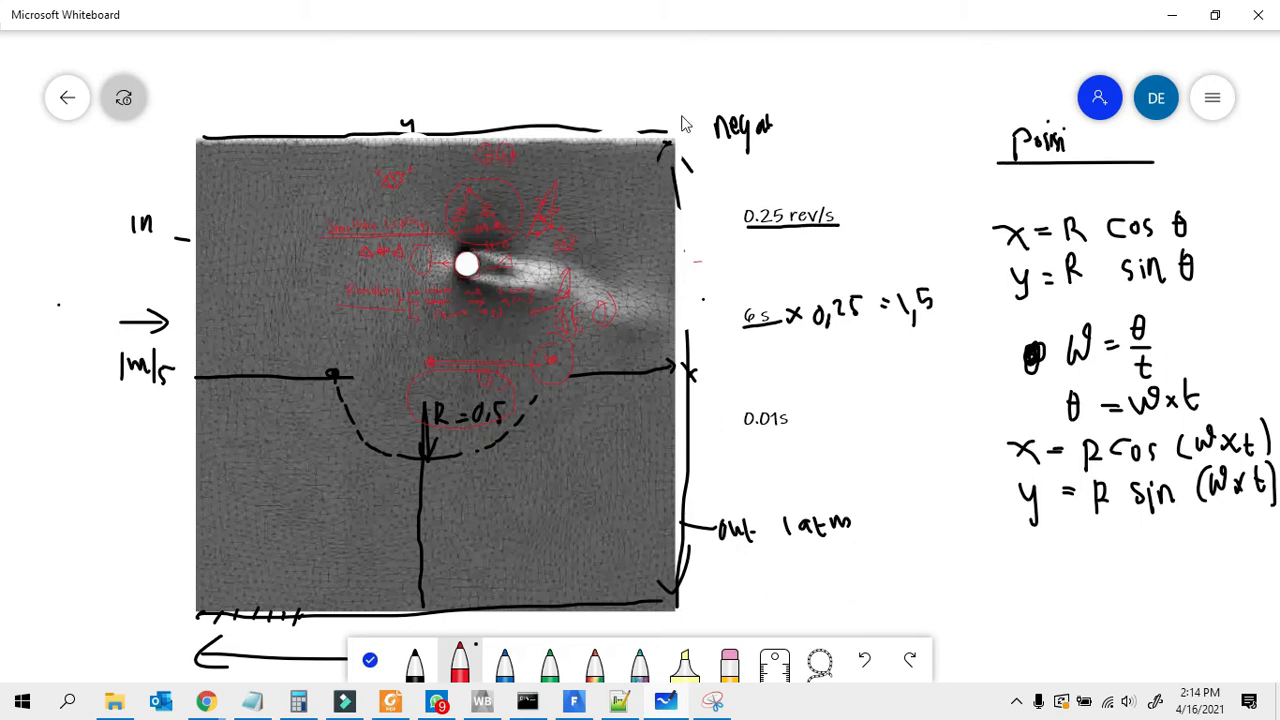
Step: Back in Fluent, set the center of gravity to X 0.5 m and Y 0 m, and create the cylin dynamic mesh zone
{"action": "left_click", "coordinate": [1172, 15]}
{"action": "type", "text": "0.5"}
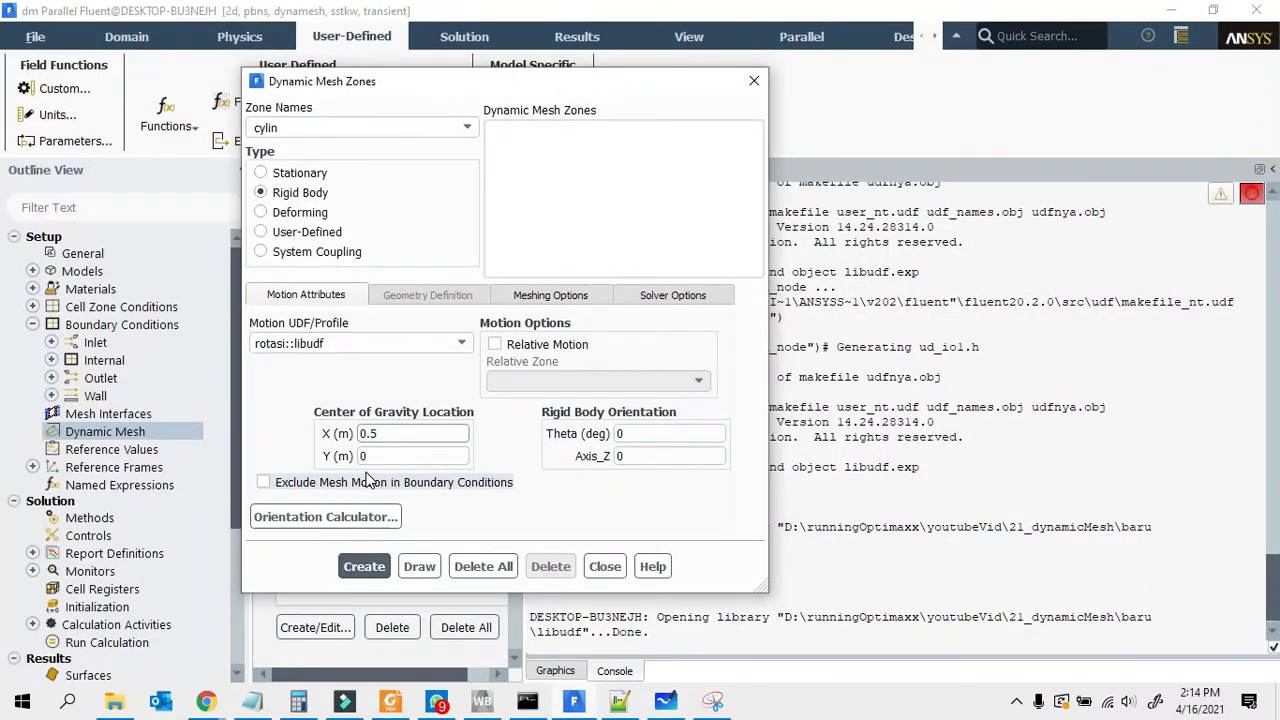
{"action": "left_click", "coordinate": [400, 456]}
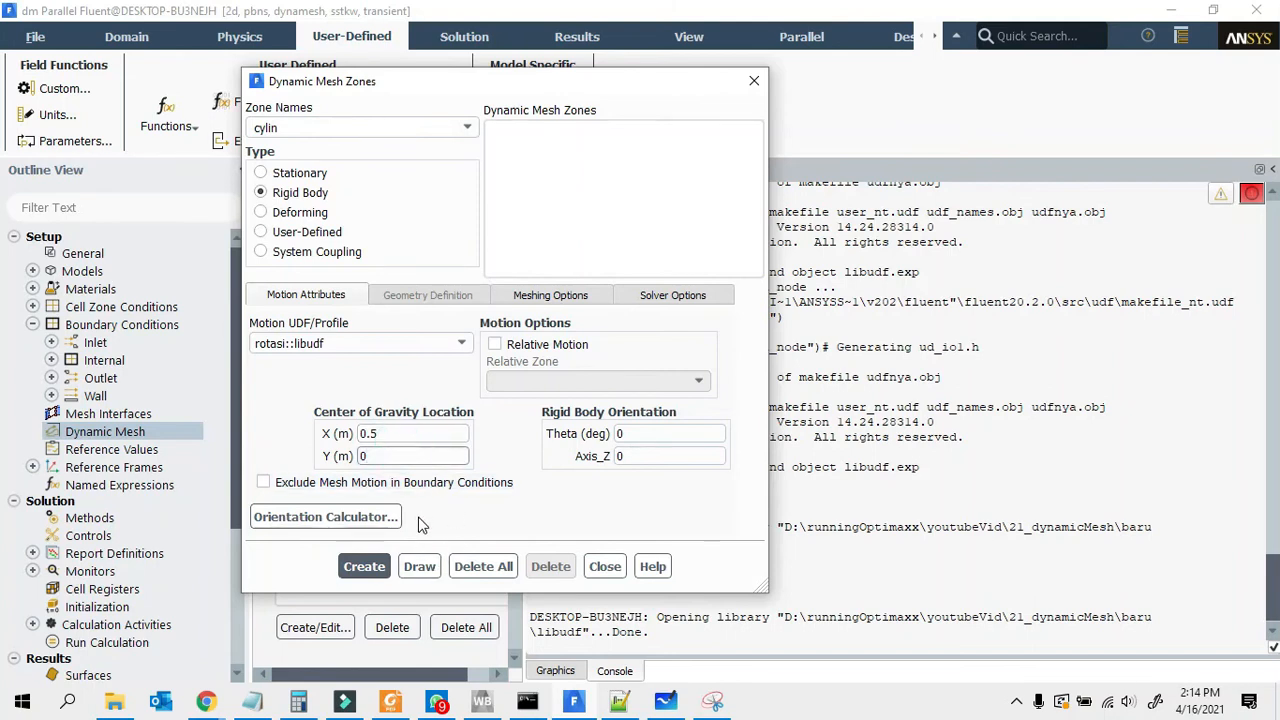
{"action": "left_click", "coordinate": [351, 568]}
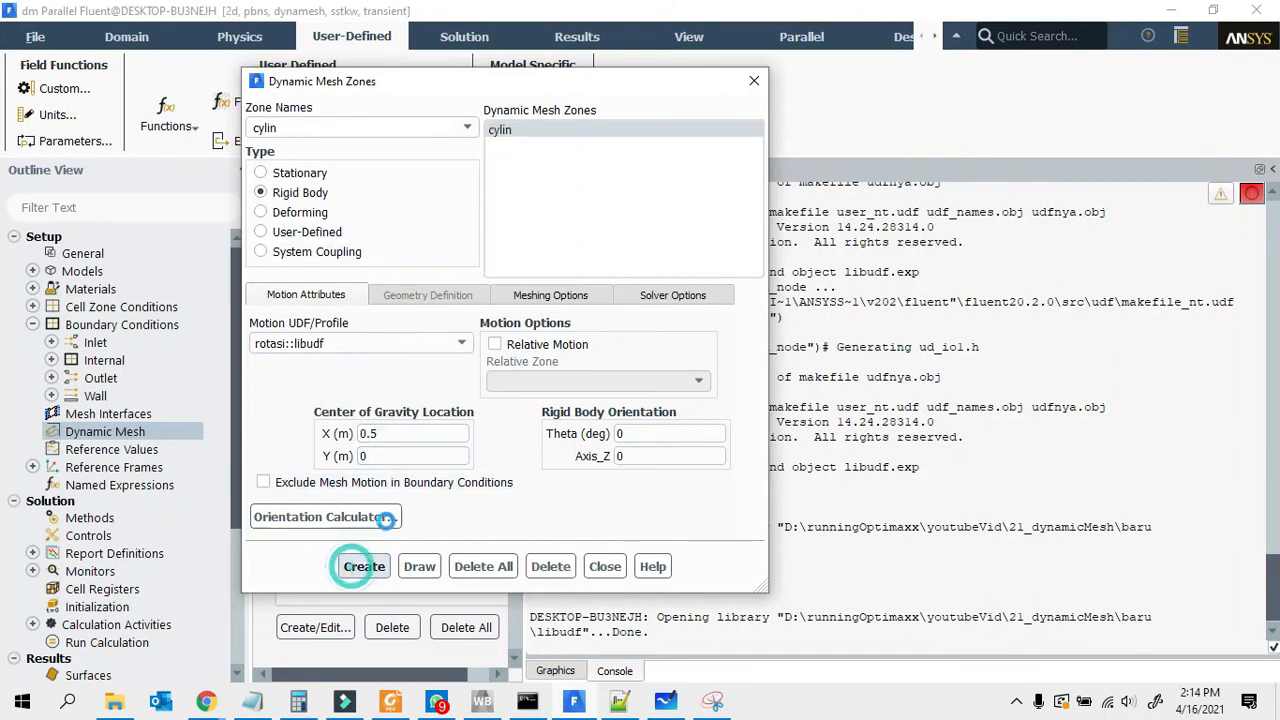
Step: Review the created cylin entry and choose domainstatiss as the next zone to define
{"action": "left_click", "coordinate": [508, 129]}
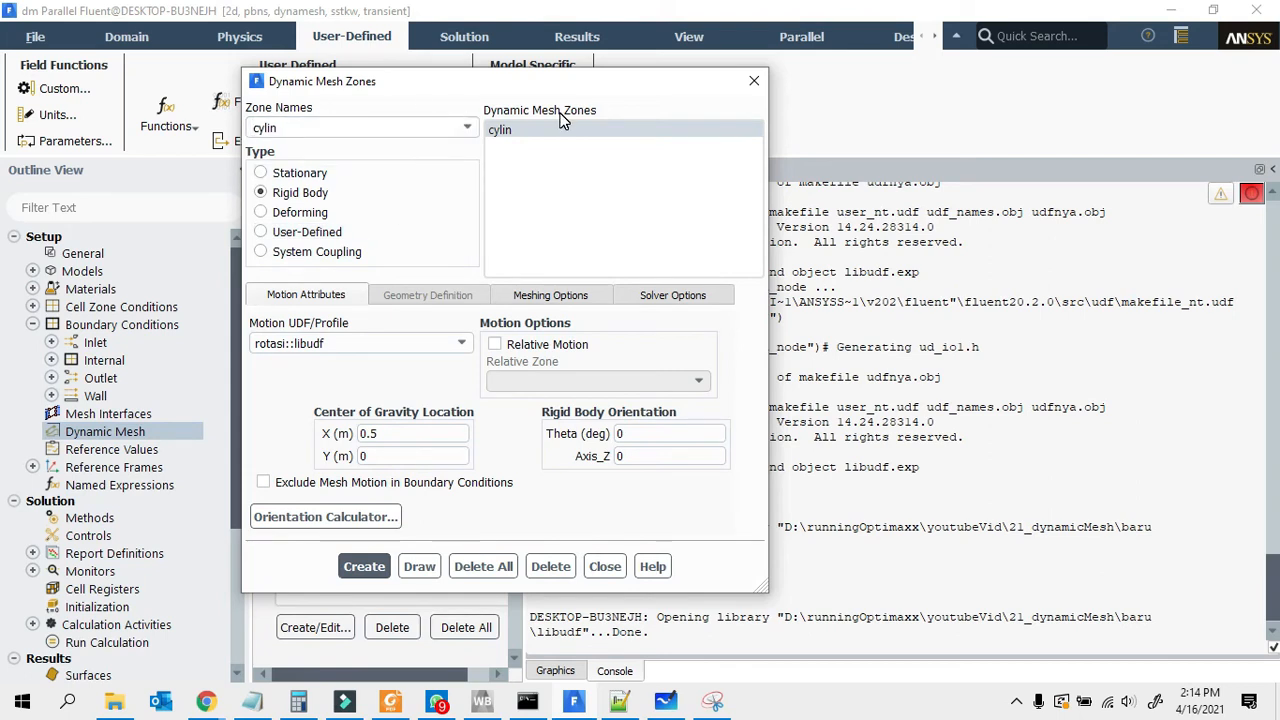
{"action": "left_click", "coordinate": [452, 128]}
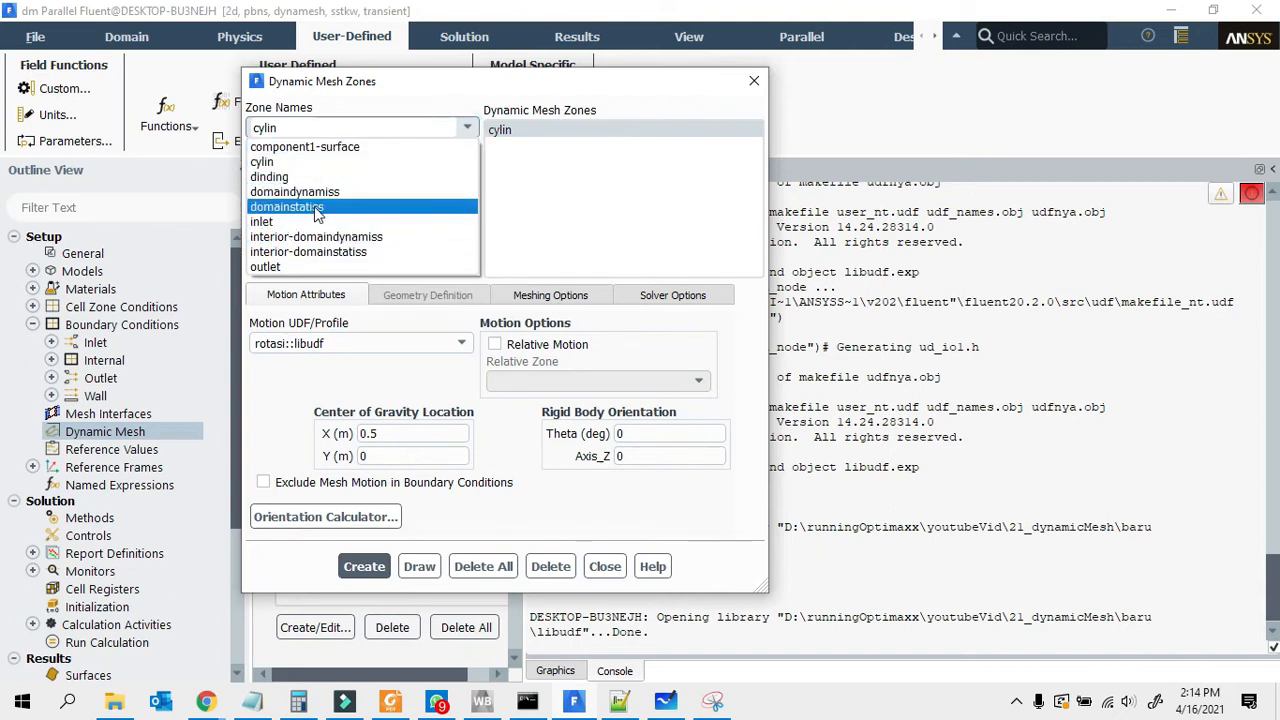
{"action": "left_click", "coordinate": [320, 207]}
Step: On the UDF snip, sketch the rectangular domain with a hatched circular region around the cylinder and arrows showing them moving together
{"action": "left_click", "coordinate": [722, 710]}
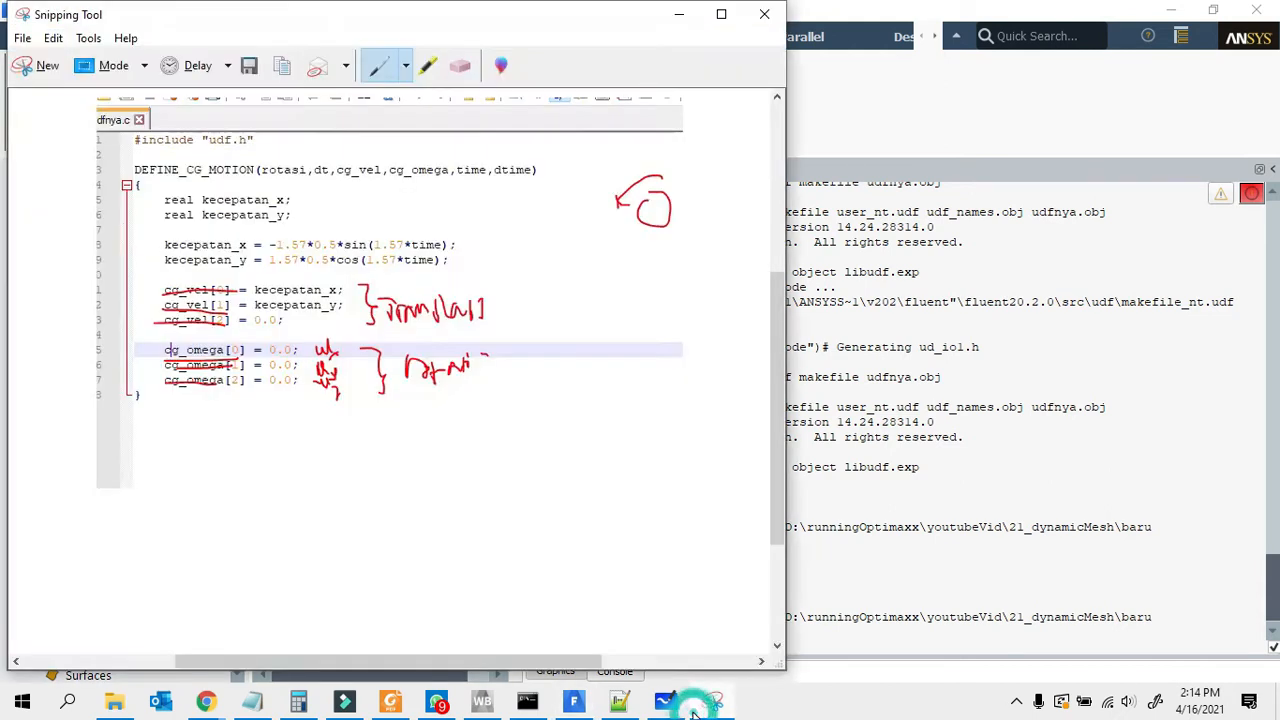
{"action": "scroll", "coordinate": [430, 430], "scroll_direction": "down", "scroll_amount": 1}
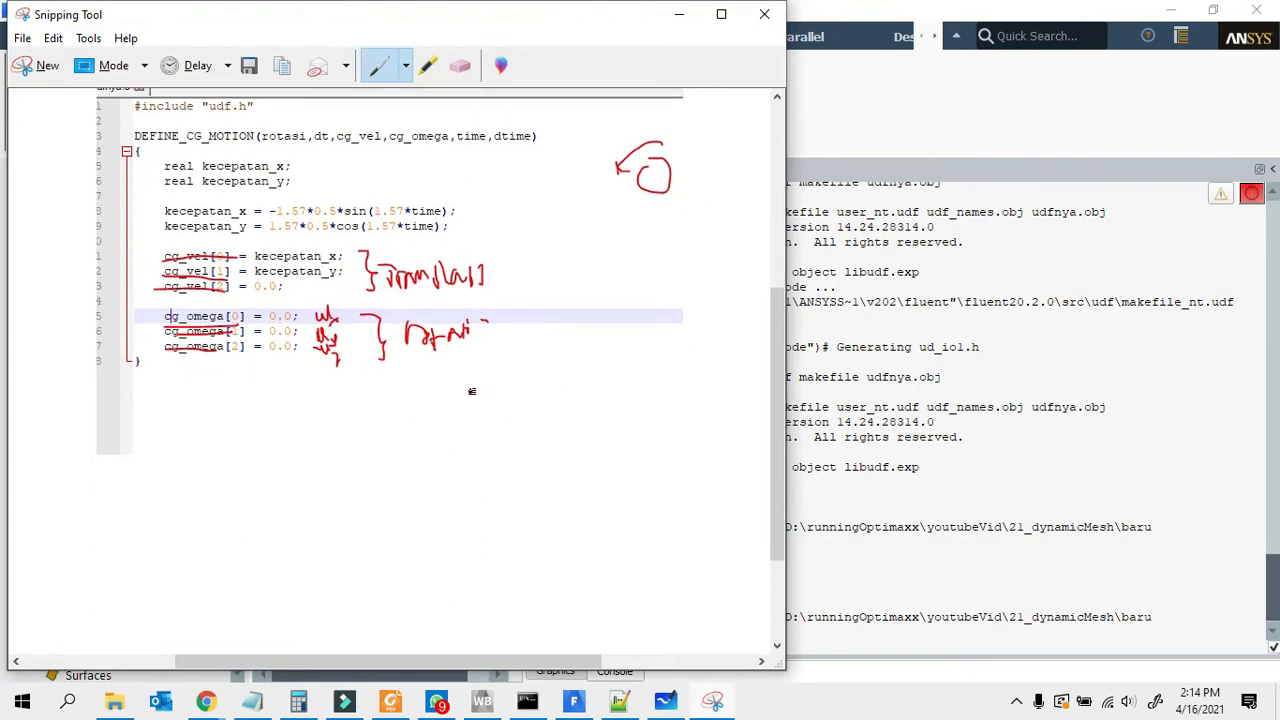
{"action": "mouse_move", "coordinate": [524, 413]}
{"action": "left_mouse_down"}
{"action": "mouse_move", "coordinate": [499, 484]}
{"action": "mouse_move", "coordinate": [515, 421]}
{"action": "mouse_move", "coordinate": [507, 448]}
{"action": "mouse_move", "coordinate": [492, 437]}
{"action": "left_mouse_up"}
{"action": "mouse_move", "coordinate": [400, 350]}
{"action": "left_mouse_down"}
{"action": "mouse_move", "coordinate": [589, 437]}
{"action": "mouse_move", "coordinate": [500, 557]}
{"action": "mouse_move", "coordinate": [389, 546]}
{"action": "mouse_move", "coordinate": [397, 377]}
{"action": "left_mouse_up"}
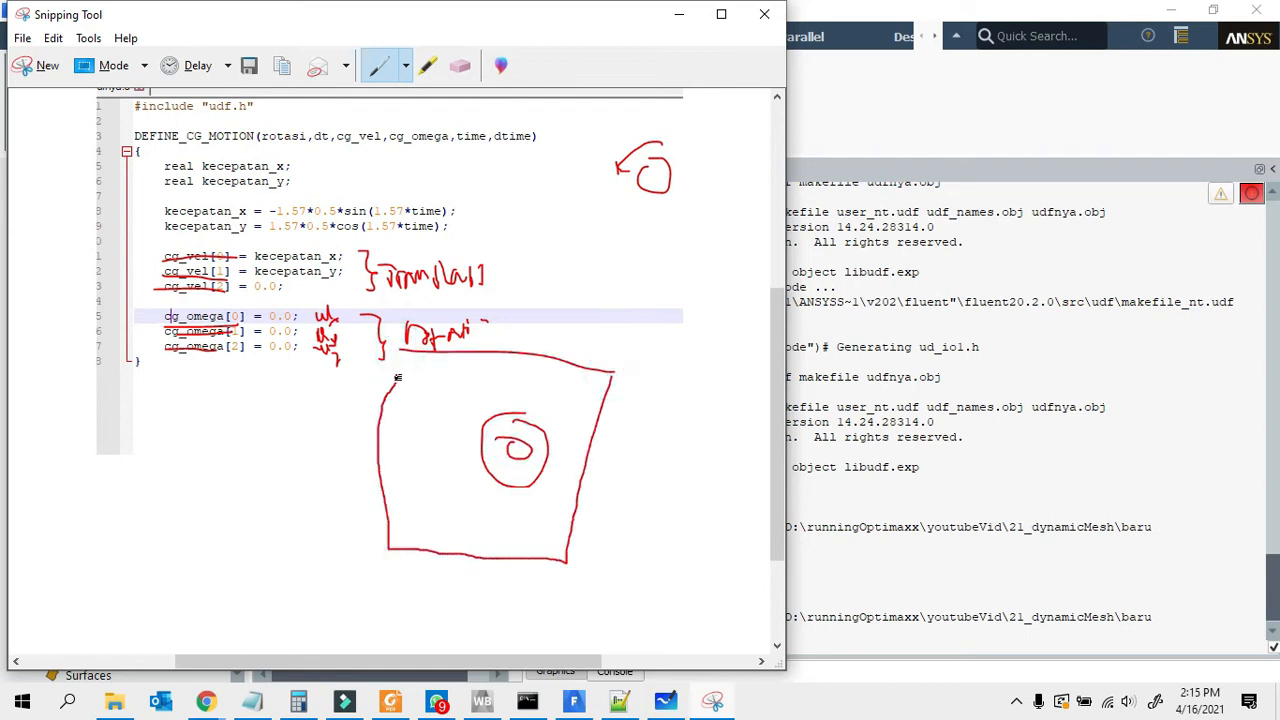
{"action": "mouse_move", "coordinate": [516, 451]}
{"action": "left_mouse_down"}
{"action": "mouse_move", "coordinate": [512, 374]}
{"action": "mouse_move", "coordinate": [497, 368]}
{"action": "left_mouse_up"}
{"action": "left_click_drag", "start_coordinate": [530, 449], "coordinate": [526, 370]}
{"action": "mouse_move", "coordinate": [536, 428]}
{"action": "left_mouse_down"}
{"action": "mouse_move", "coordinate": [533, 414]}
{"action": "mouse_move", "coordinate": [537, 436]}
{"action": "left_mouse_up"}
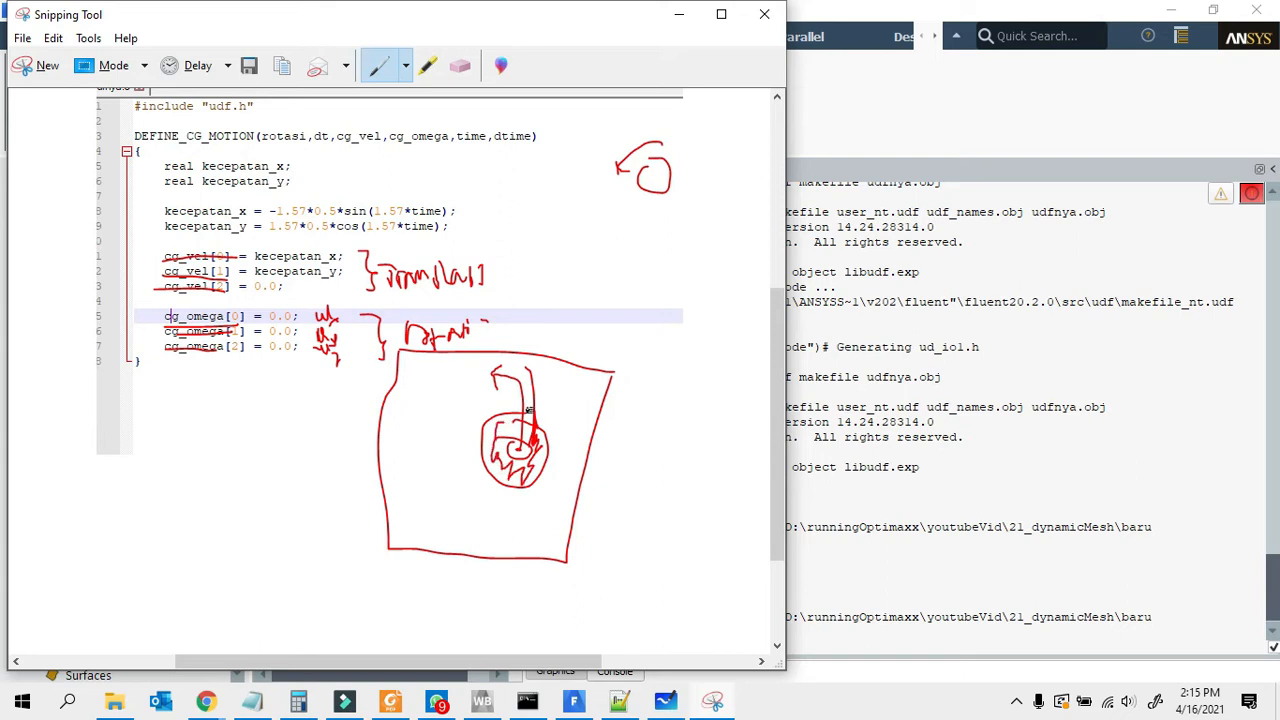
{"action": "mouse_move", "coordinate": [526, 372]}
{"action": "left_mouse_down"}
{"action": "mouse_move", "coordinate": [512, 352]}
{"action": "mouse_move", "coordinate": [494, 378]}
{"action": "left_mouse_up"}
{"action": "left_click_drag", "start_coordinate": [515, 445], "coordinate": [519, 440]}
Step: Return to Fluent and create domainstatiss as a rigid-body dynamic mesh zone driven by rotasi::libudf
{"action": "left_click", "coordinate": [679, 14]}
{"action": "left_click", "coordinate": [466, 127]}
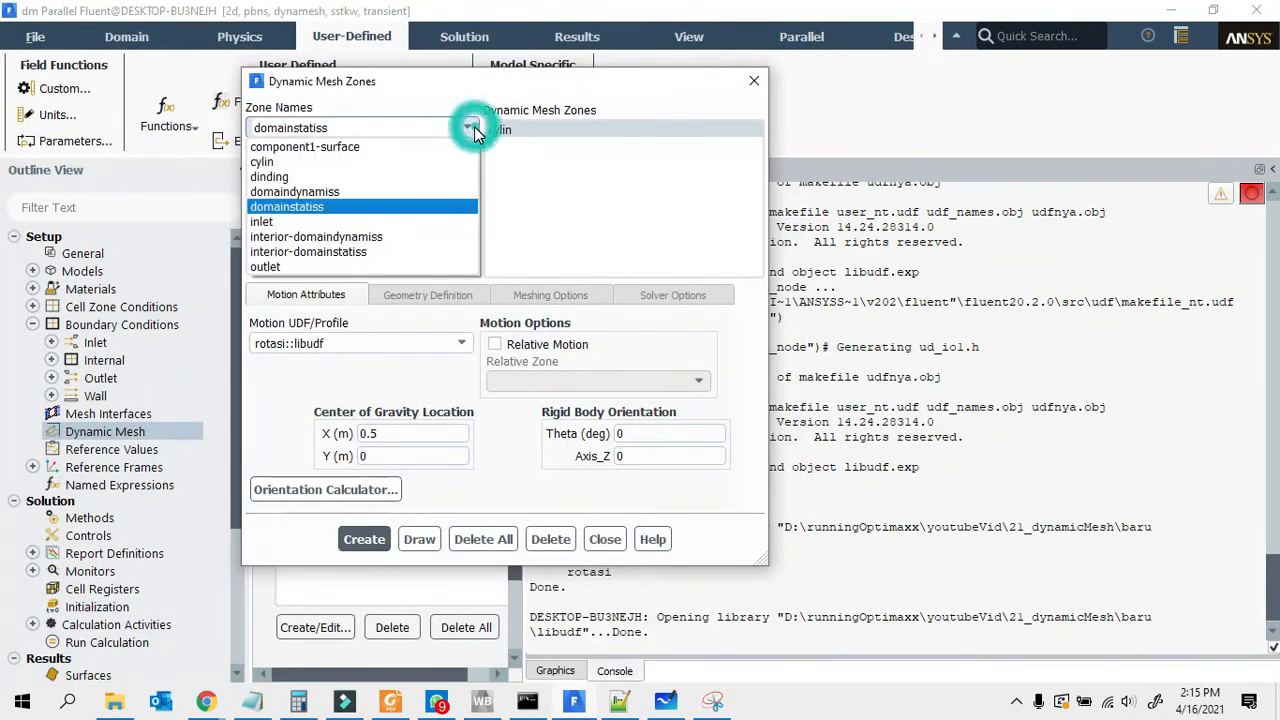
{"action": "left_click", "coordinate": [313, 207]}
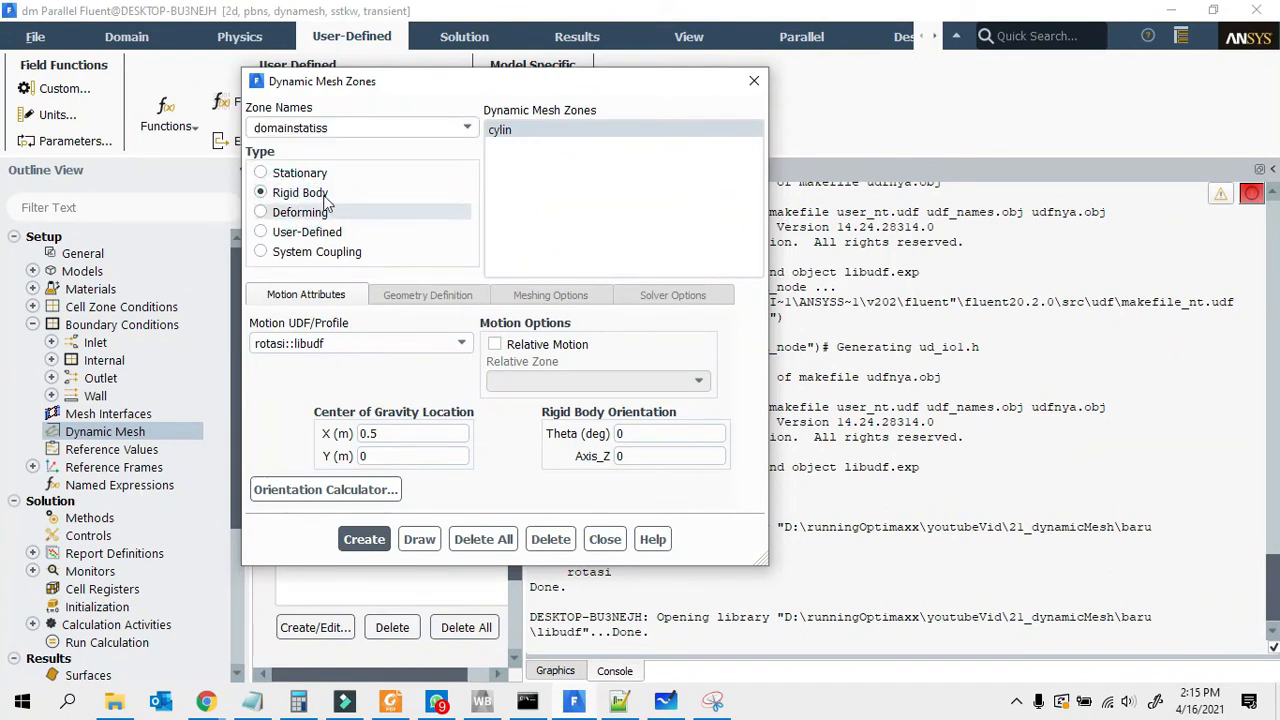
{"action": "left_click", "coordinate": [364, 540]}
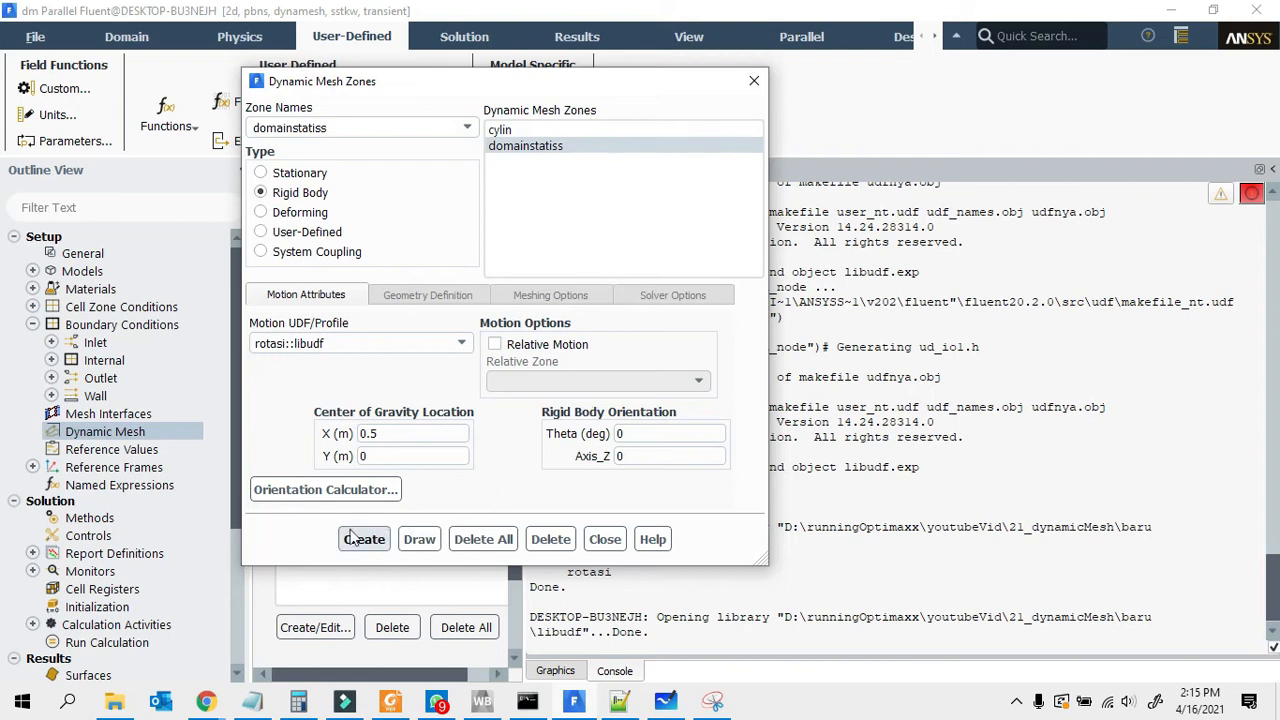
Step: Compare the settings of the cylin and domainstatiss dynamic mesh zones
{"action": "left_click", "coordinate": [523, 130]}
{"action": "left_click", "coordinate": [523, 146]}
{"action": "left_click", "coordinate": [520, 130]}
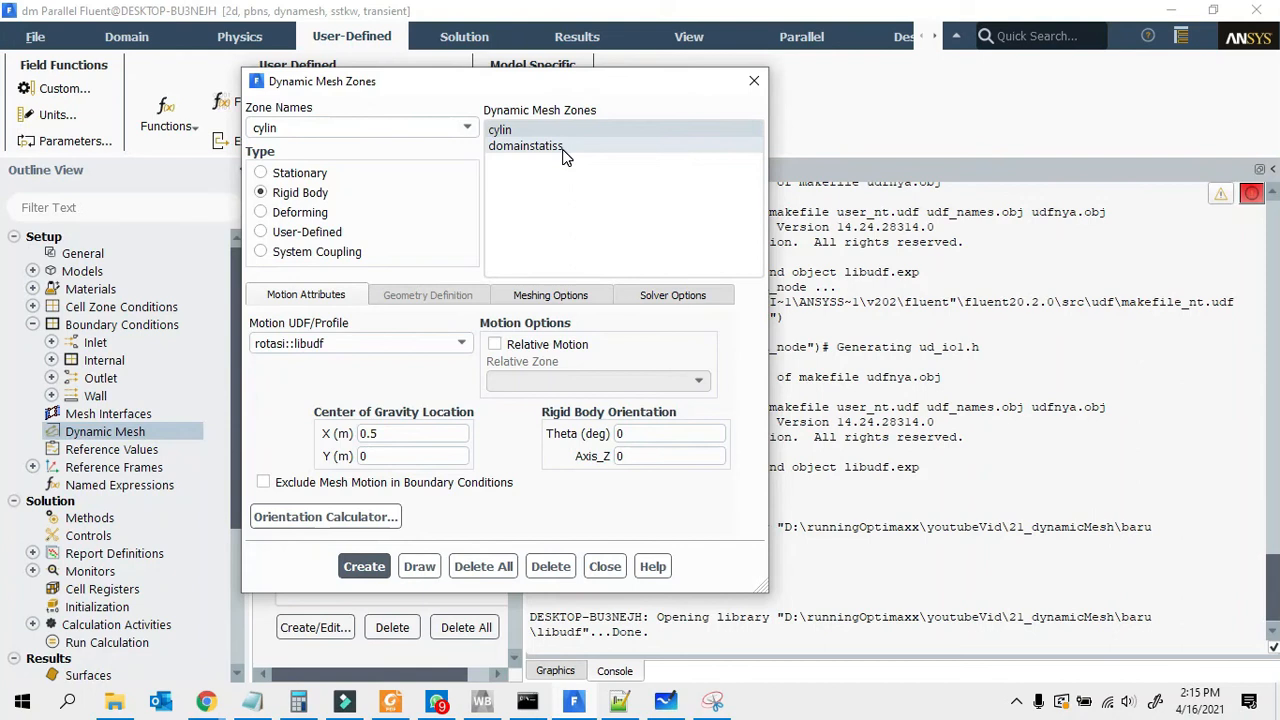
Step: On the UDF snip in Snipping Tool, fill in the hatching around the sketched cylinder and retrace the circular region's outline
{"action": "left_click", "coordinate": [712, 706]}
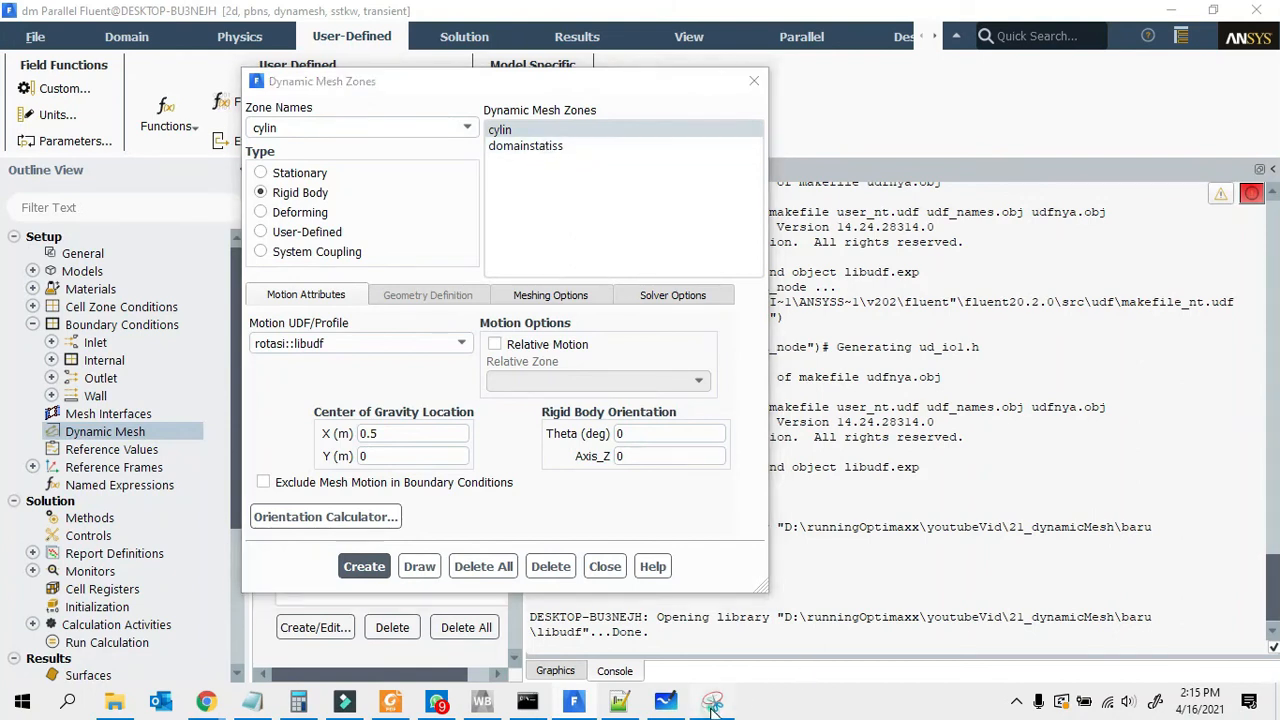
{"action": "left_click", "coordinate": [516, 477]}
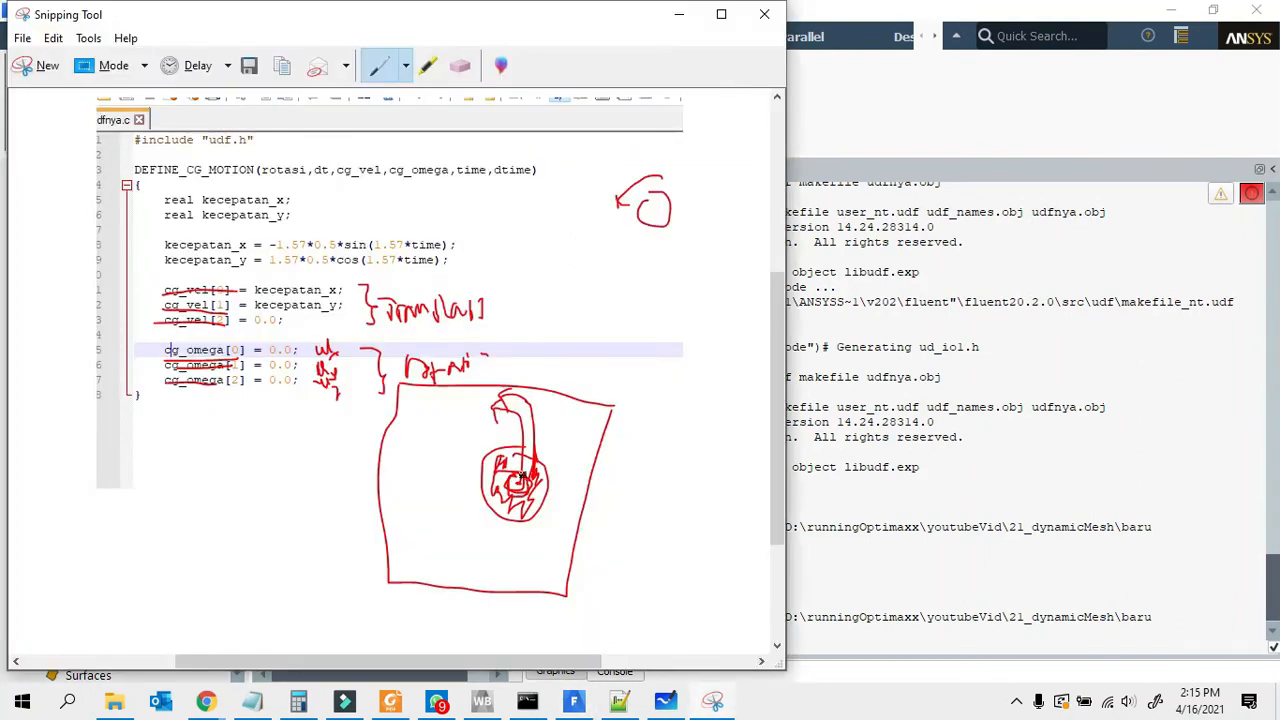
{"action": "left_click", "coordinate": [506, 462]}
{"action": "left_click_drag", "start_coordinate": [513, 462], "coordinate": [533, 469]}
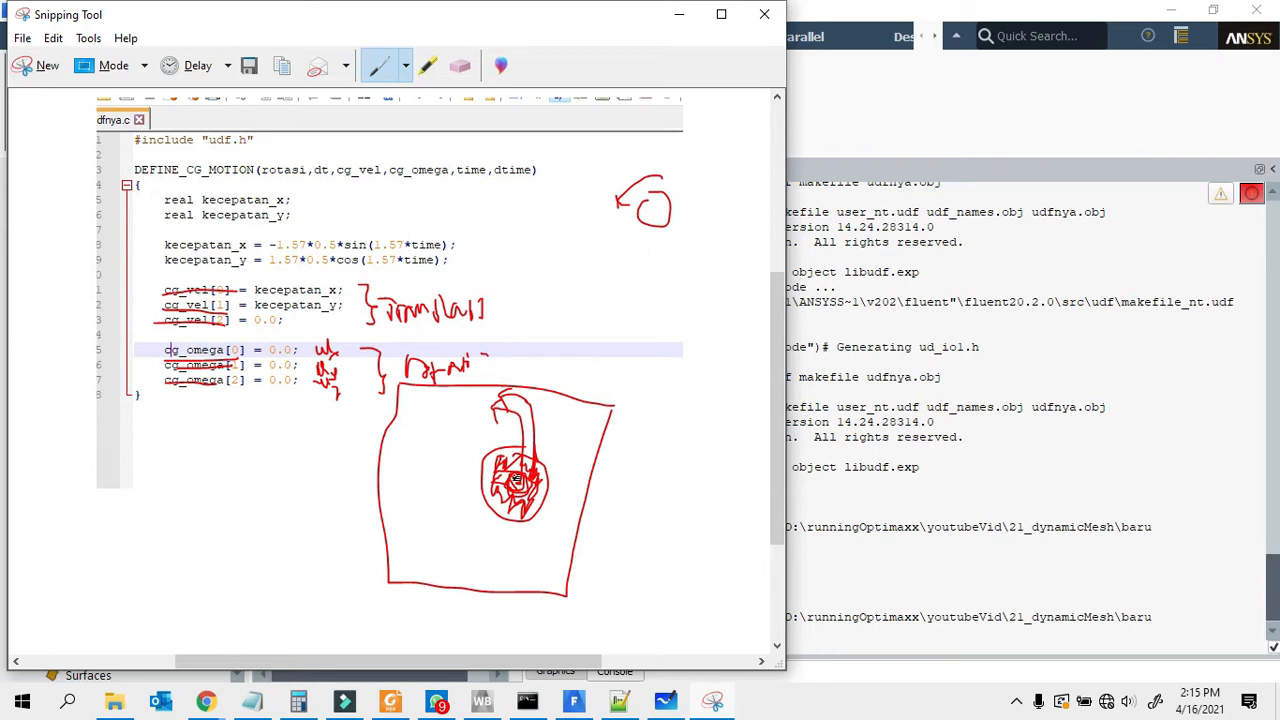
{"action": "left_click_drag", "start_coordinate": [512, 478], "coordinate": [519, 476]}
{"action": "mouse_move", "coordinate": [522, 455]}
{"action": "left_mouse_down"}
{"action": "mouse_move", "coordinate": [484, 464]}
{"action": "mouse_move", "coordinate": [509, 525]}
{"action": "left_mouse_up"}
{"action": "left_click_drag", "start_coordinate": [538, 483], "coordinate": [494, 462]}
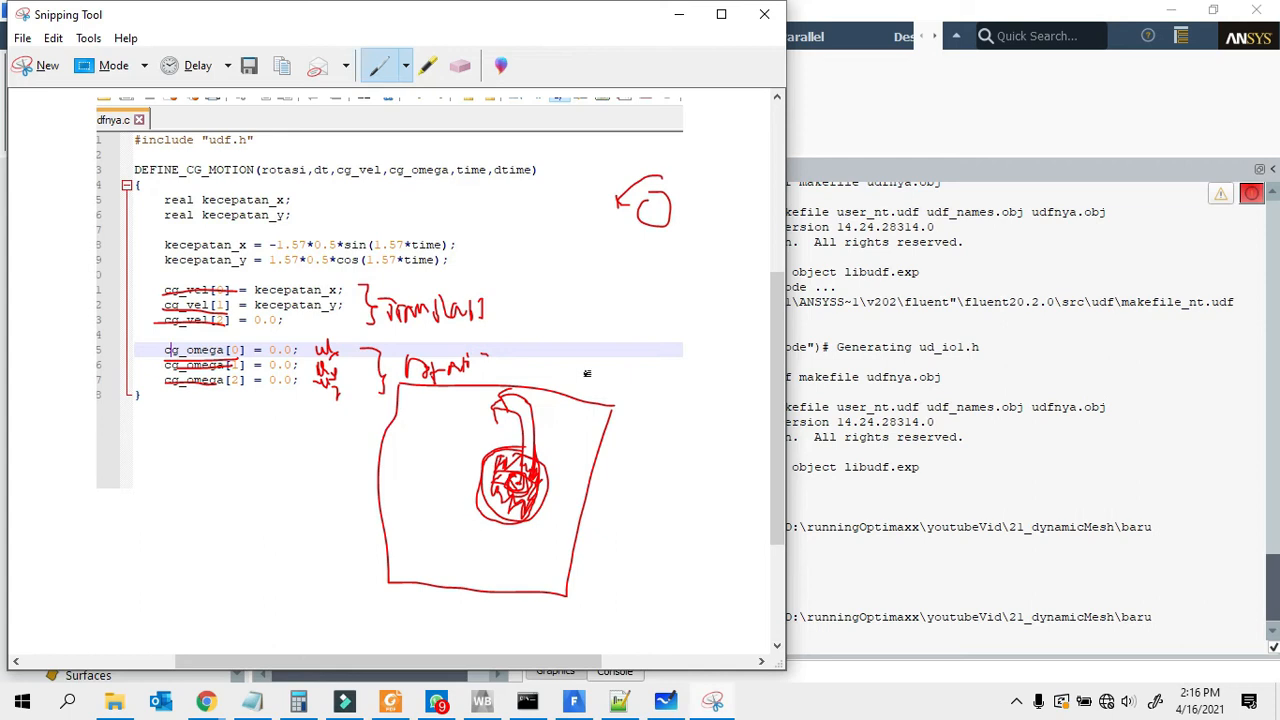
Step: Back in Fluent, review the cylin and domainstatiss dynamic mesh zones once more and close the zone definitions
{"action": "left_click", "coordinate": [679, 14]}
{"action": "left_click", "coordinate": [519, 146]}
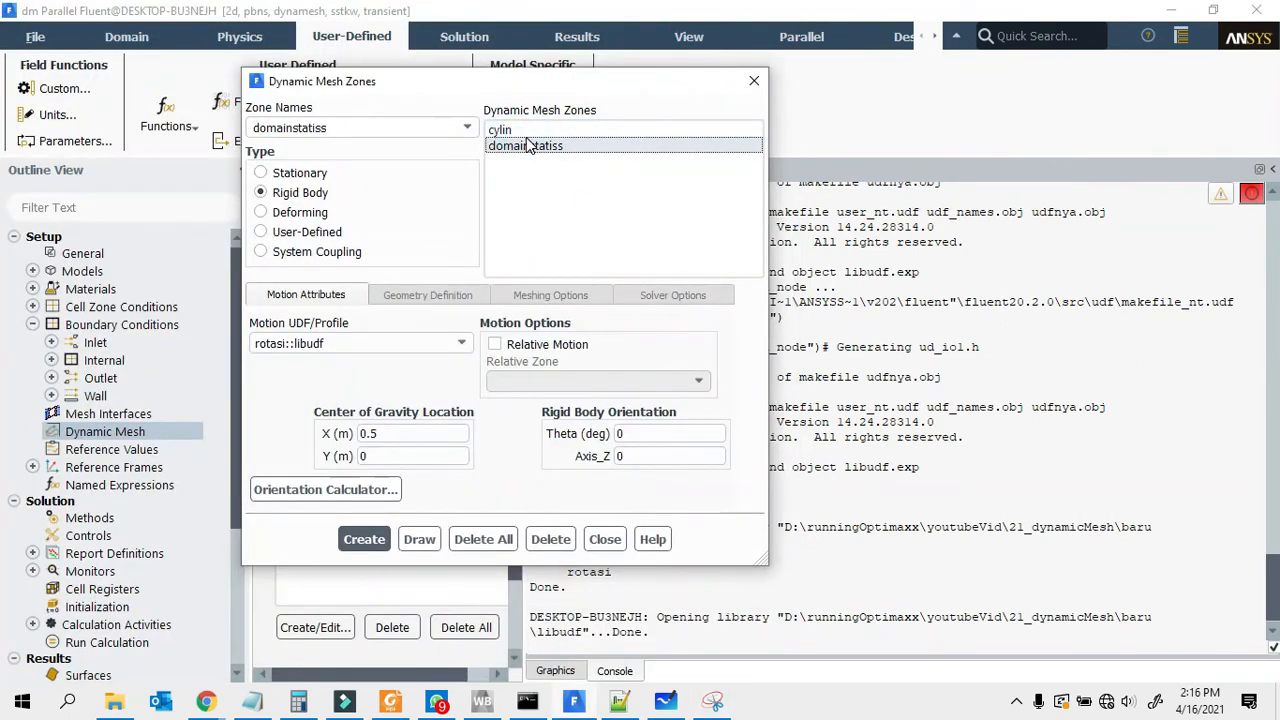
{"action": "left_click", "coordinate": [503, 130]}
{"action": "left_click", "coordinate": [525, 146]}
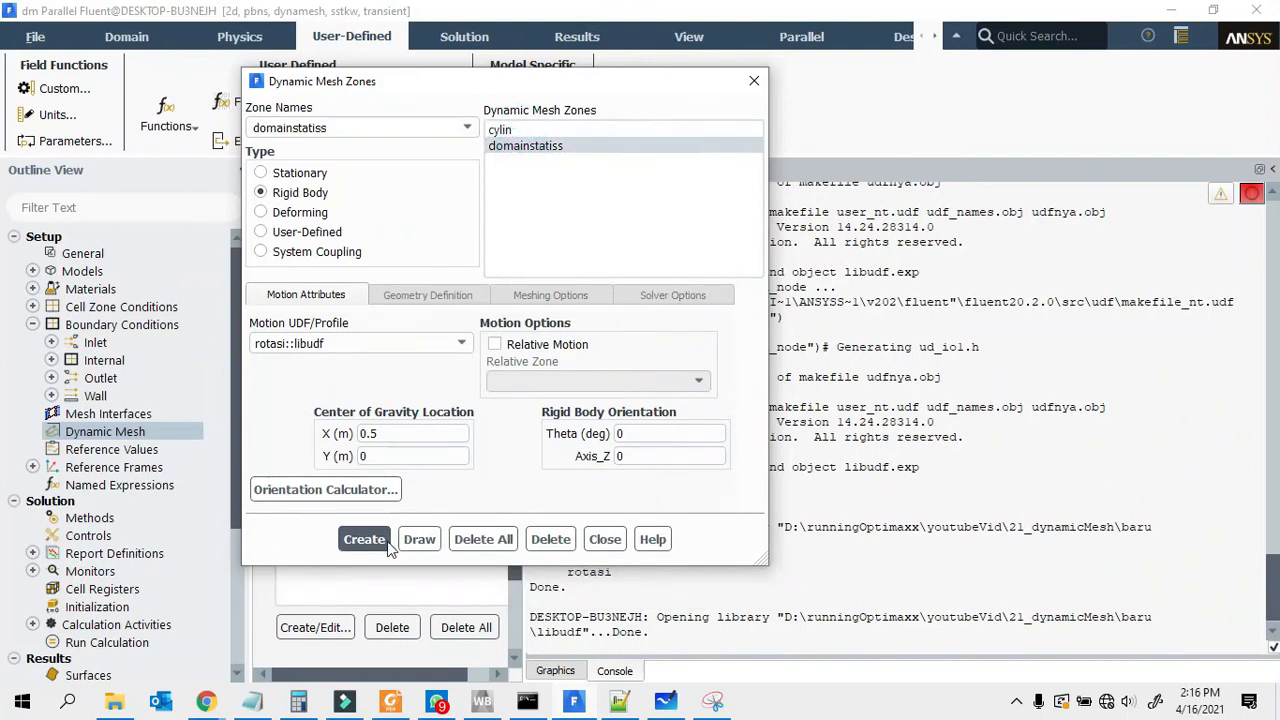
{"action": "left_click", "coordinate": [510, 131]}
{"action": "left_click", "coordinate": [525, 146]}
{"action": "left_click", "coordinate": [503, 130]}
{"action": "left_click", "coordinate": [525, 146]}
{"action": "left_click", "coordinate": [606, 540]}
Step: Bring up the velocity magnitude contour plot and list the available calculation activities
{"action": "scroll", "coordinate": [161, 463], "scroll_direction": "down", "scroll_amount": 4}
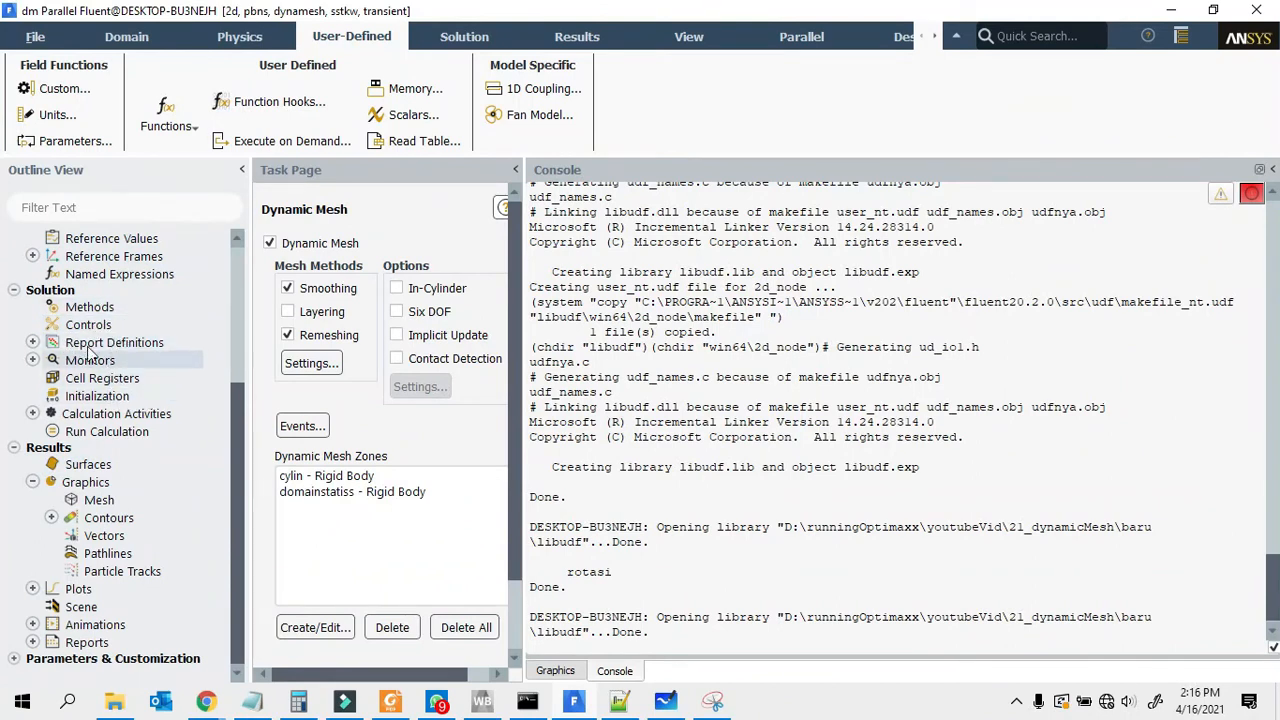
{"action": "left_click", "coordinate": [51, 517]}
{"action": "left_click", "coordinate": [125, 535]}
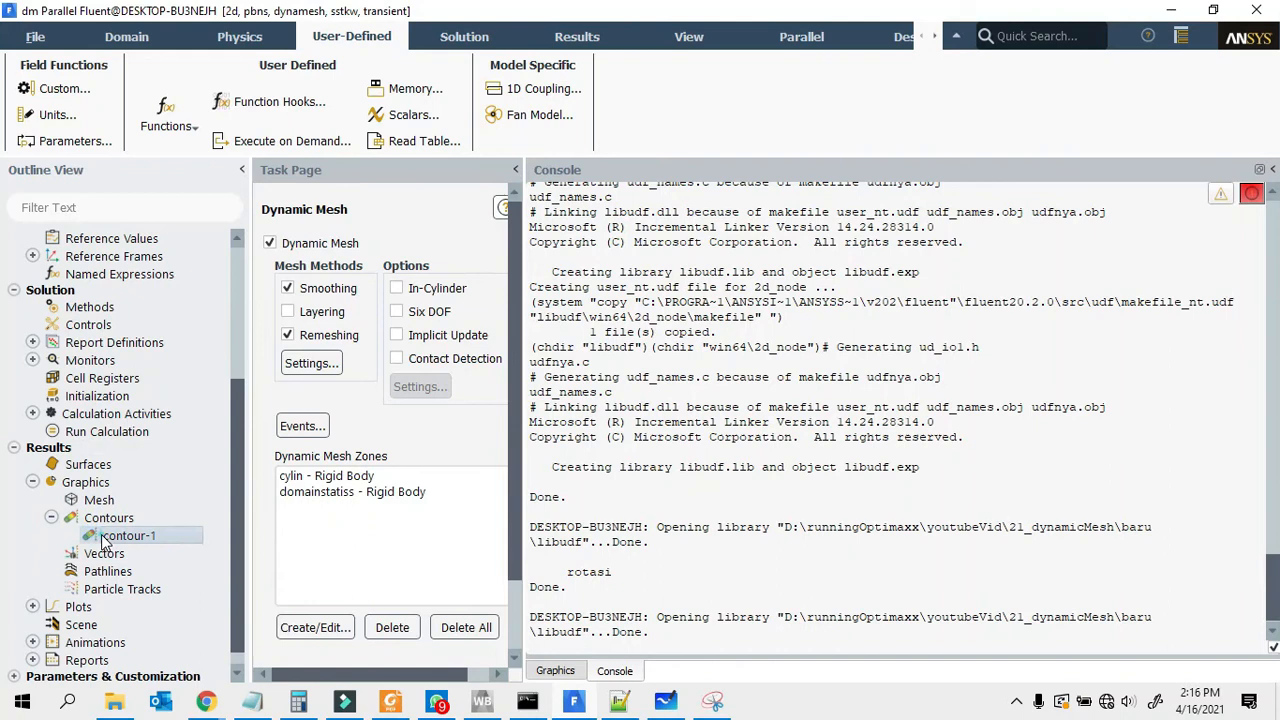
{"action": "left_click", "coordinate": [555, 670]}
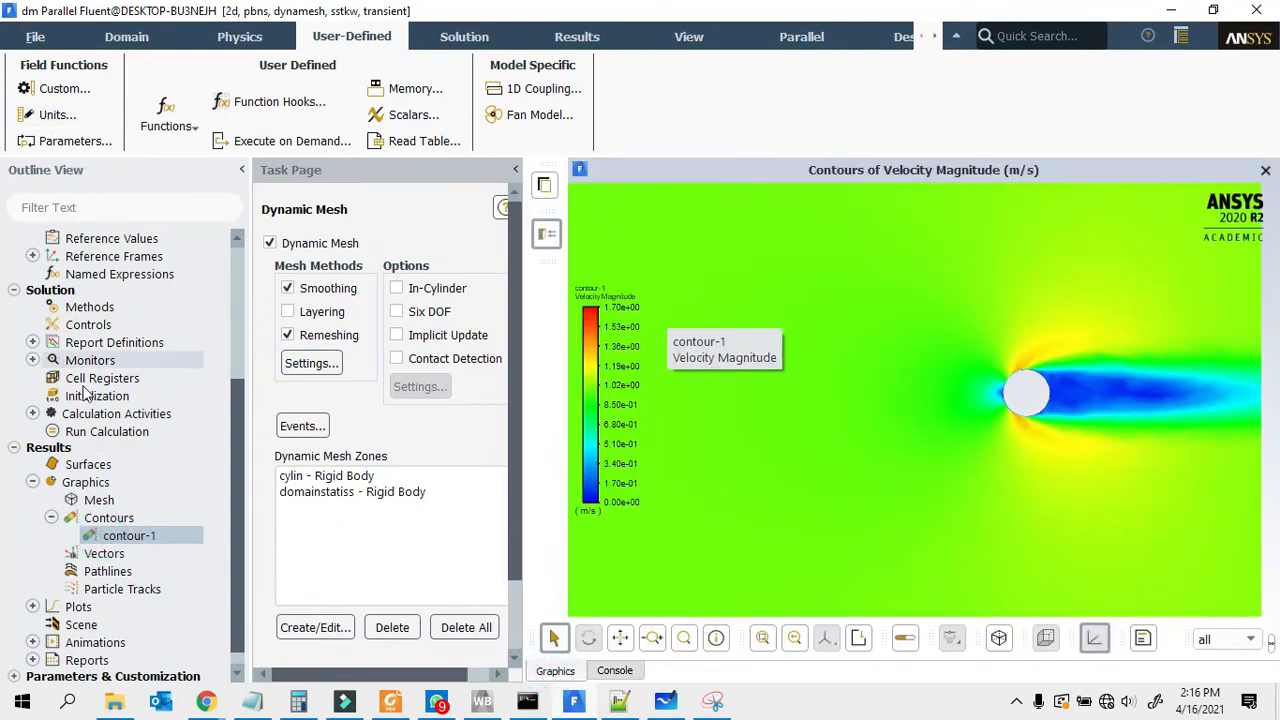
{"action": "left_click", "coordinate": [32, 413]}
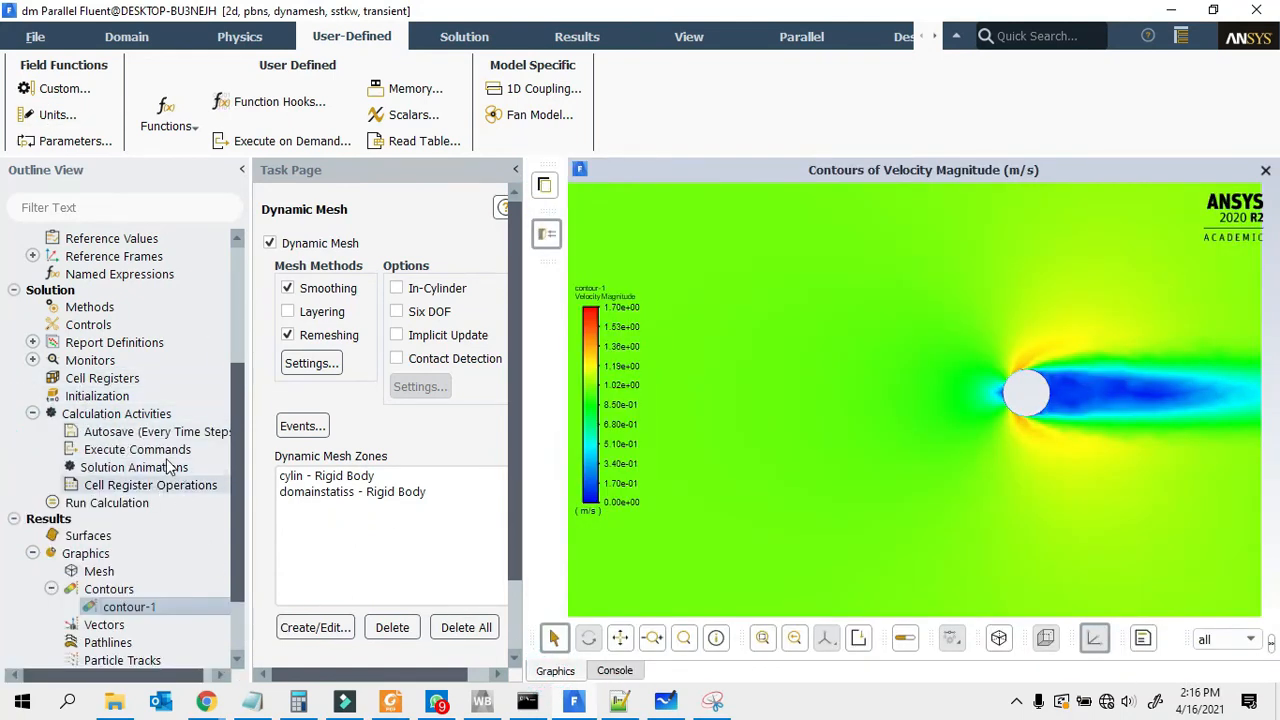
{"action": "scroll", "coordinate": [118, 432], "scroll_direction": "down", "scroll_amount": 2}
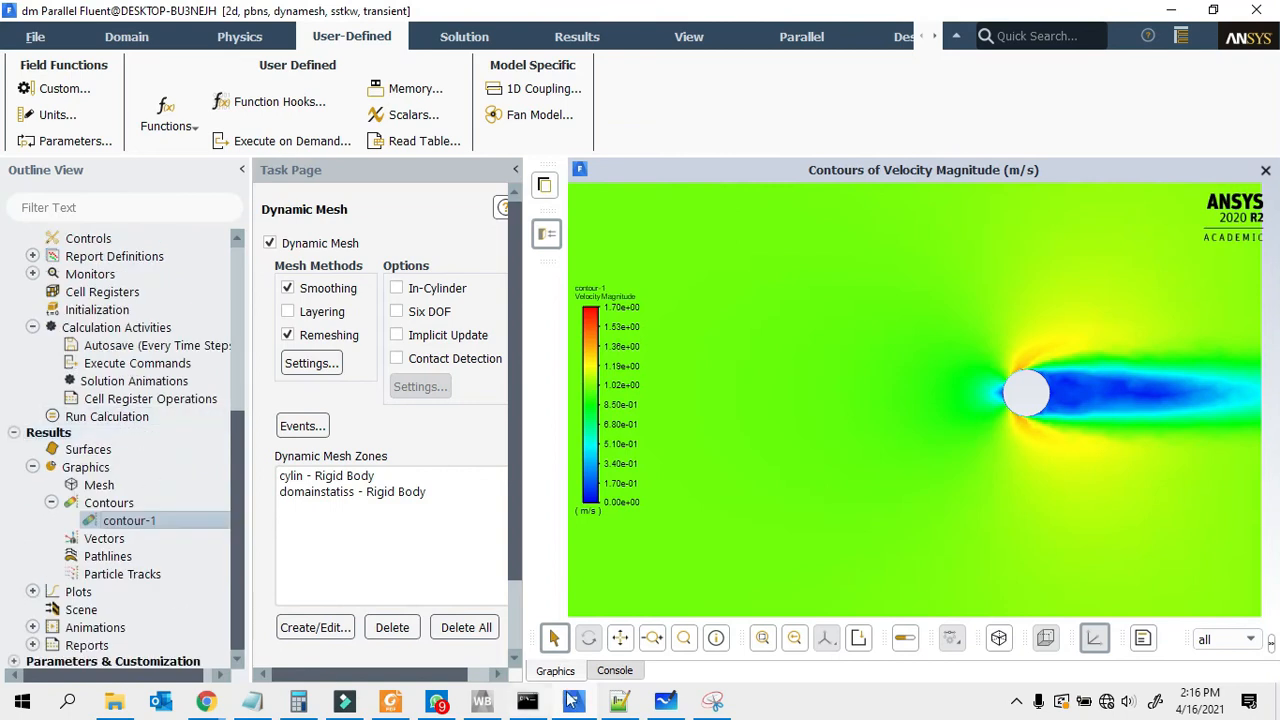
Step: In the blank area above the UDF snip, sketch crossed axes with a t=0 starting dot and counterclockwise motion arrows
{"action": "left_click", "coordinate": [713, 702]}
{"action": "scroll", "coordinate": [509, 400], "scroll_direction": "down", "scroll_amount": 4}
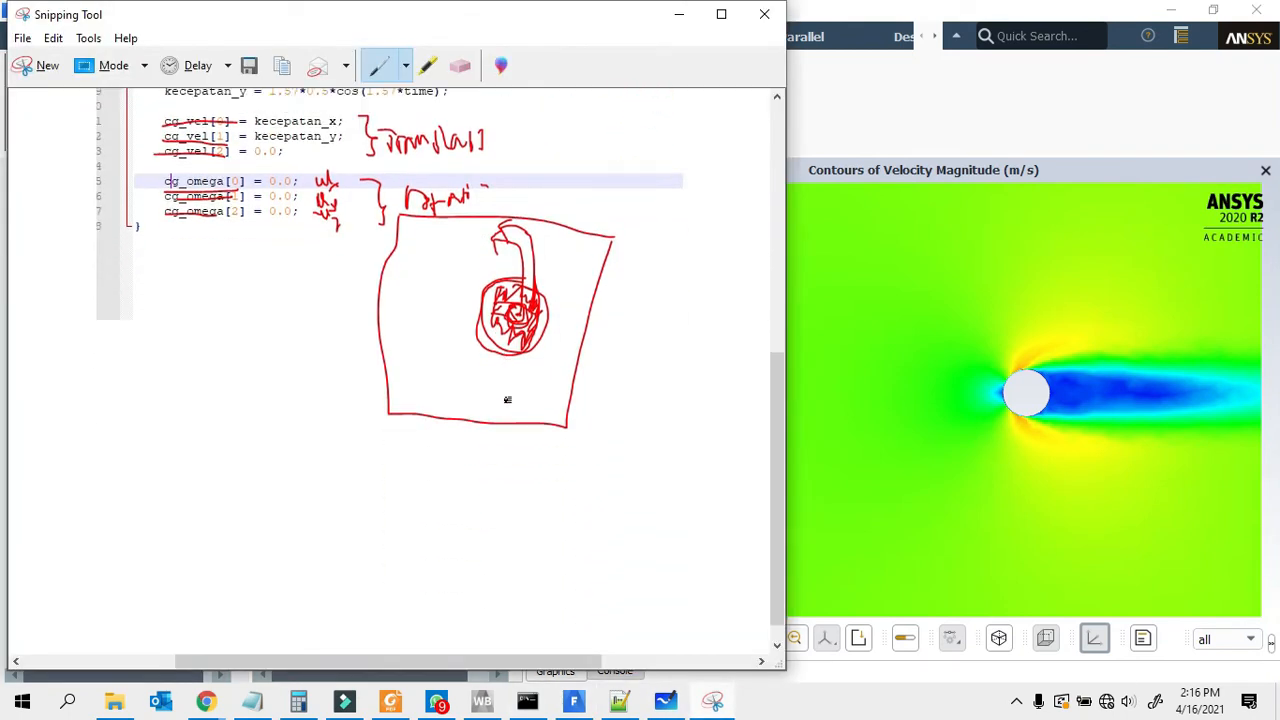
{"action": "scroll", "coordinate": [516, 400], "scroll_direction": "up", "scroll_amount": 5}
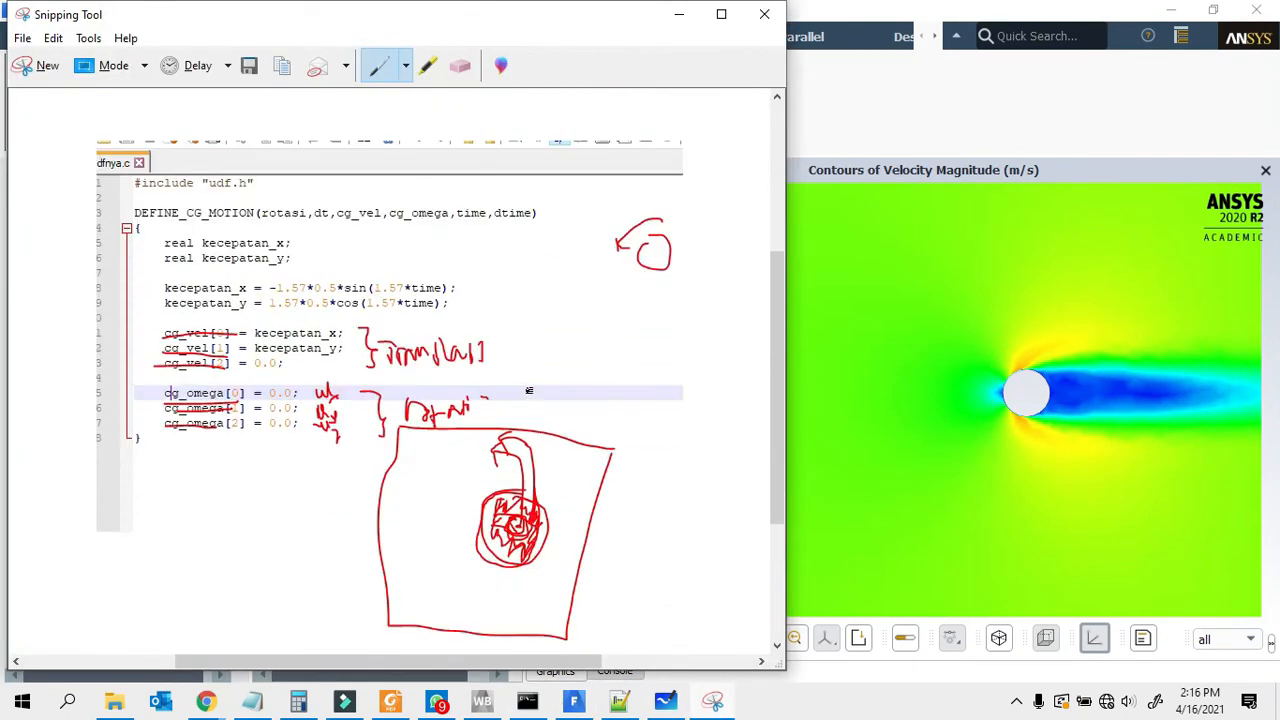
{"action": "scroll", "coordinate": [530, 392], "scroll_direction": "down", "scroll_amount": 5}
{"action": "scroll", "coordinate": [530, 392], "scroll_direction": "up", "scroll_amount": 6}
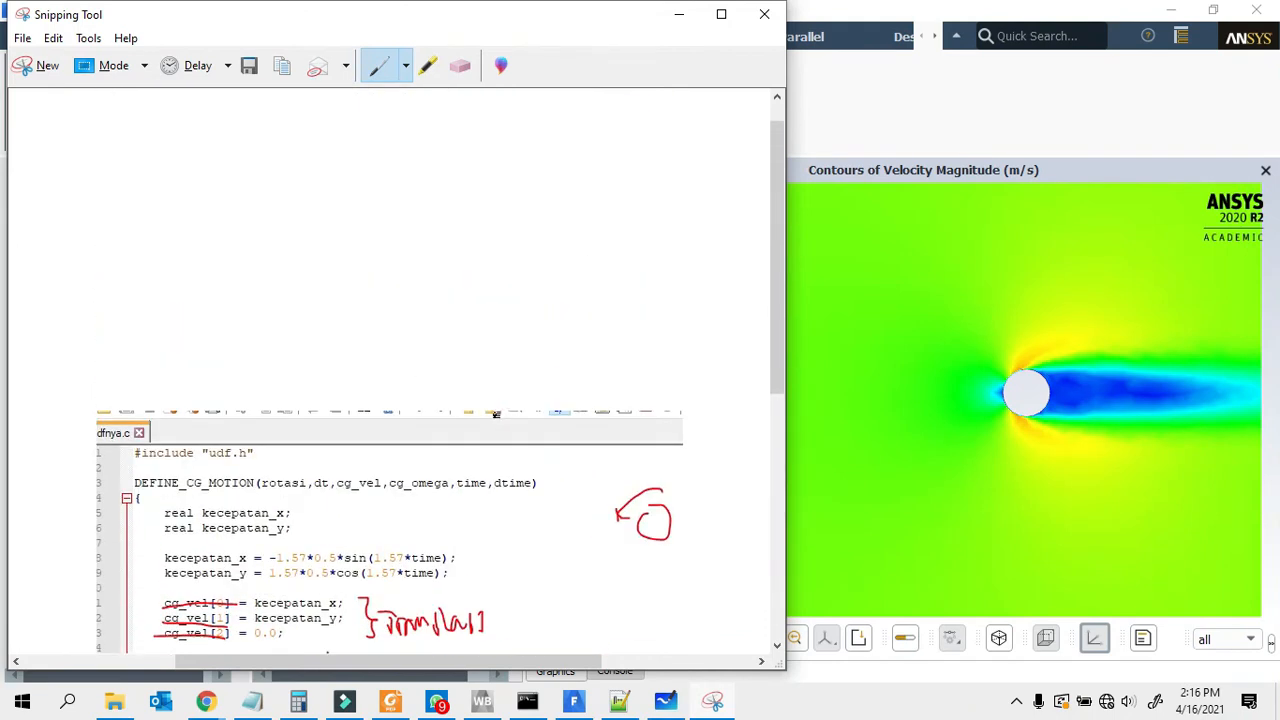
{"action": "left_click_drag", "start_coordinate": [348, 182], "coordinate": [347, 378]}
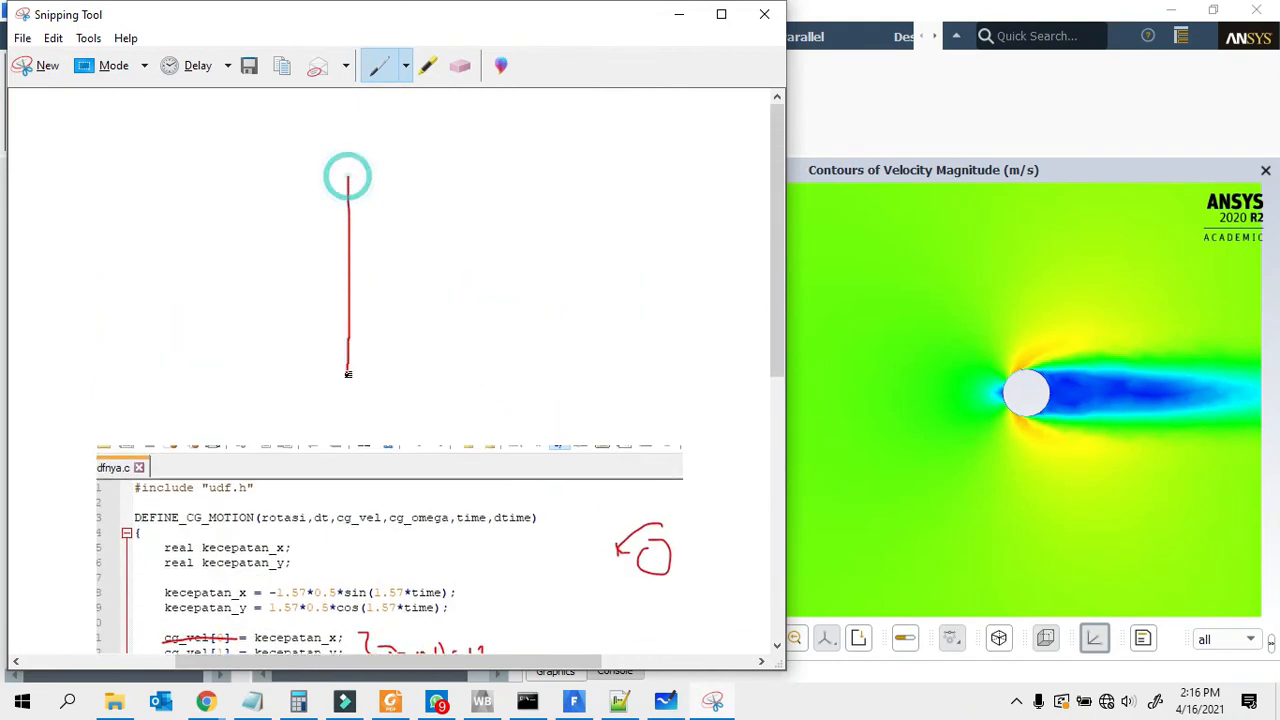
{"action": "mouse_move", "coordinate": [258, 275]}
{"action": "left_mouse_down"}
{"action": "mouse_move", "coordinate": [478, 273]}
{"action": "mouse_move", "coordinate": [476, 243]}
{"action": "mouse_move", "coordinate": [492, 244]}
{"action": "mouse_move", "coordinate": [443, 242]}
{"action": "mouse_move", "coordinate": [414, 191]}
{"action": "mouse_move", "coordinate": [317, 194]}
{"action": "left_mouse_up"}
{"action": "left_click", "coordinate": [443, 274]}
{"action": "left_click_drag", "start_coordinate": [322, 185], "coordinate": [321, 200]}
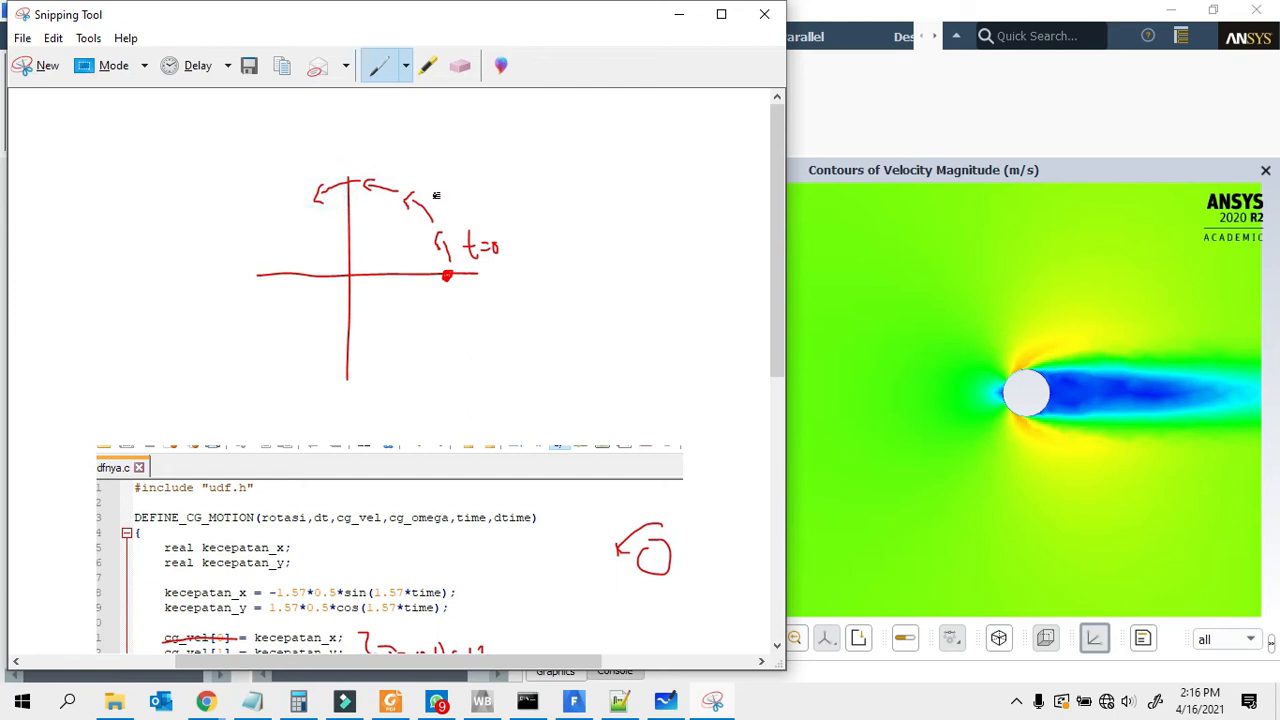
Step: Label the motion arrows with Δt = 0,01, checking the time step size on the Microsoft Whiteboard notes
{"action": "left_click_drag", "start_coordinate": [425, 196], "coordinate": [445, 194]}
{"action": "left_click_drag", "start_coordinate": [436, 187], "coordinate": [460, 186]}
{"action": "left_click_drag", "start_coordinate": [452, 192], "coordinate": [461, 191]}
{"action": "left_click", "coordinate": [668, 704]}
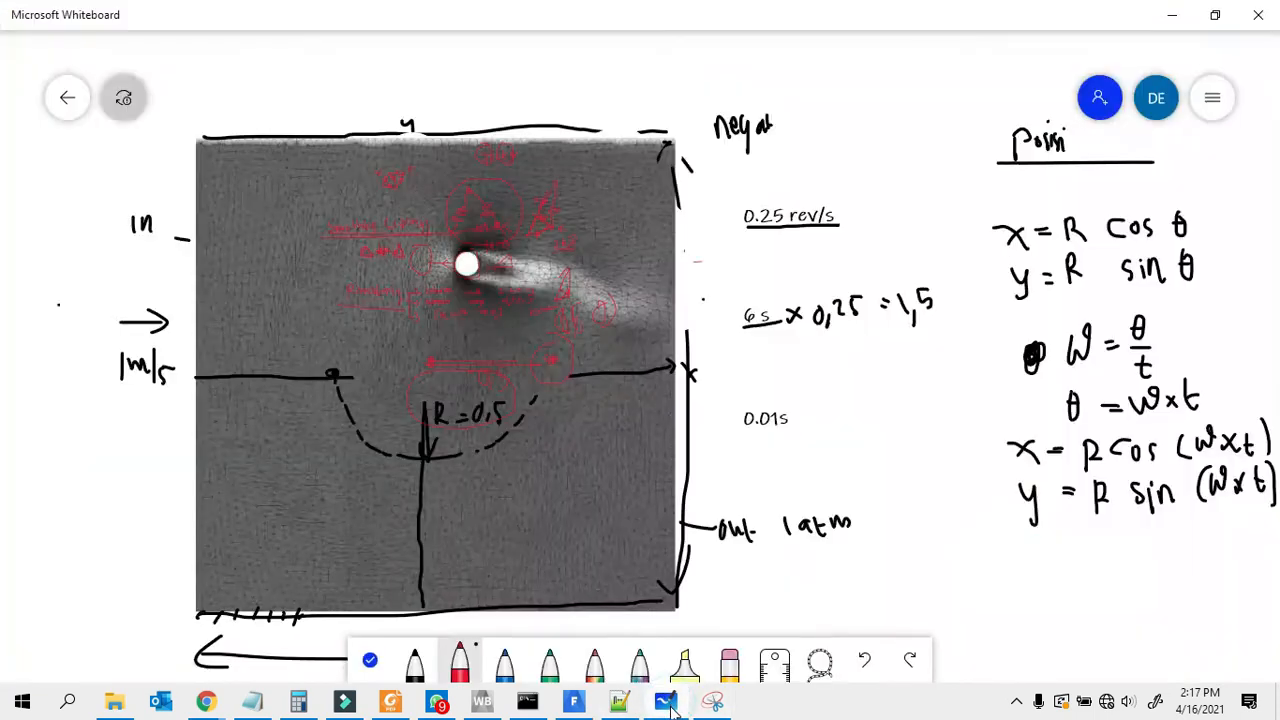
{"action": "left_click", "coordinate": [668, 704]}
{"action": "mouse_move", "coordinate": [472, 178]}
{"action": "left_mouse_down"}
{"action": "mouse_move", "coordinate": [466, 194]}
{"action": "mouse_move", "coordinate": [475, 180]}
{"action": "mouse_move", "coordinate": [486, 202]}
{"action": "mouse_move", "coordinate": [499, 174]}
{"action": "mouse_move", "coordinate": [509, 186]}
{"action": "left_mouse_up"}
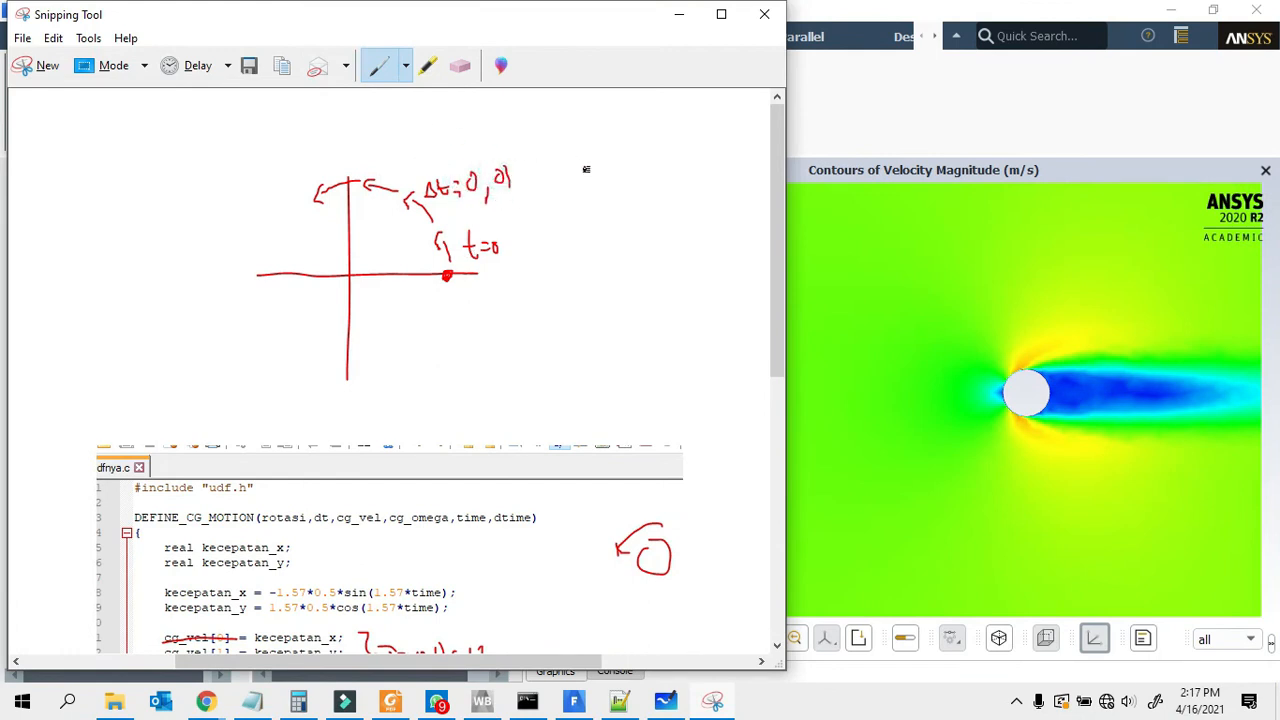
Step: Write ts = 600 and tf = 6s beside the axes sketch and add another counterclockwise arrow
{"action": "left_click_drag", "start_coordinate": [556, 151], "coordinate": [565, 180]}
{"action": "mouse_move", "coordinate": [550, 164]}
{"action": "left_mouse_down"}
{"action": "mouse_move", "coordinate": [579, 170]}
{"action": "mouse_move", "coordinate": [609, 155]}
{"action": "left_mouse_up"}
{"action": "left_click_drag", "start_coordinate": [601, 160], "coordinate": [666, 152]}
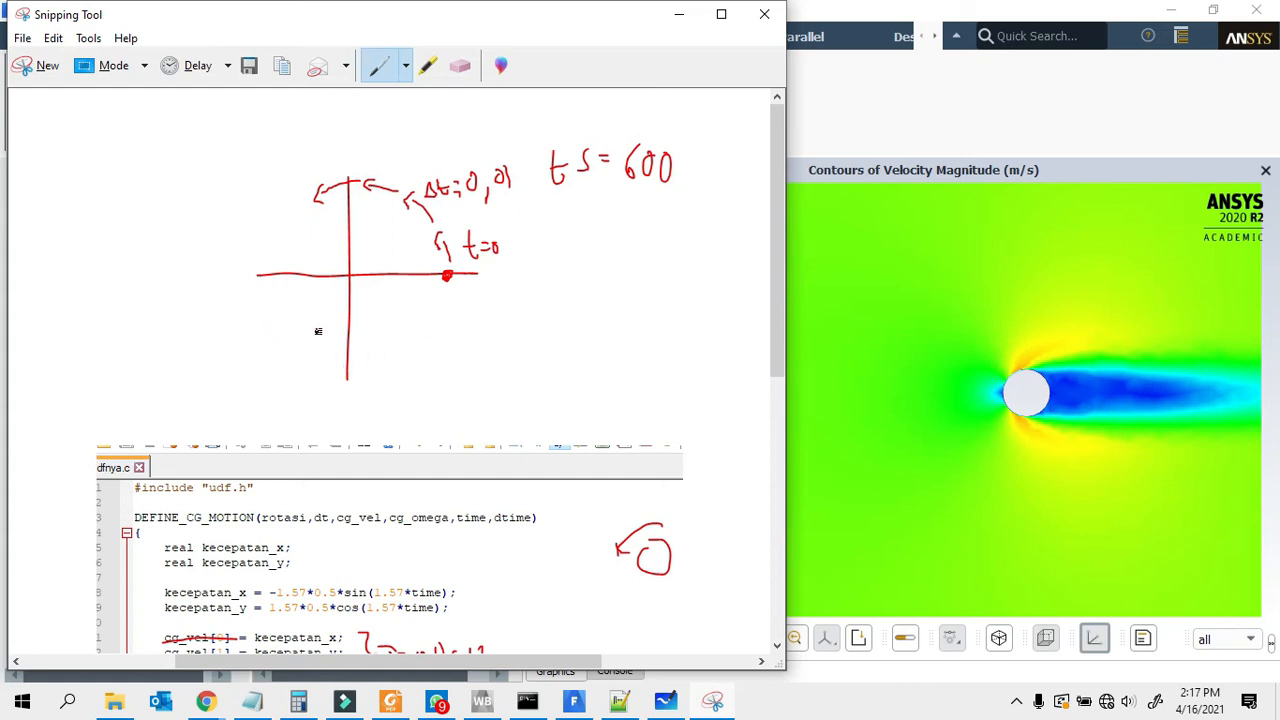
{"action": "mouse_move", "coordinate": [592, 212]}
{"action": "left_mouse_down"}
{"action": "mouse_move", "coordinate": [587, 226]}
{"action": "mouse_move", "coordinate": [610, 224]}
{"action": "mouse_move", "coordinate": [600, 232]}
{"action": "left_mouse_up"}
{"action": "left_click_drag", "start_coordinate": [603, 214], "coordinate": [616, 214]}
{"action": "mouse_move", "coordinate": [538, 206]}
{"action": "left_mouse_down"}
{"action": "mouse_move", "coordinate": [543, 234]}
{"action": "mouse_move", "coordinate": [546, 218]}
{"action": "left_mouse_up"}
{"action": "mouse_move", "coordinate": [568, 212]}
{"action": "left_mouse_down"}
{"action": "mouse_move", "coordinate": [554, 236]}
{"action": "mouse_move", "coordinate": [570, 229]}
{"action": "left_mouse_up"}
{"action": "left_click_drag", "start_coordinate": [303, 210], "coordinate": [300, 236]}
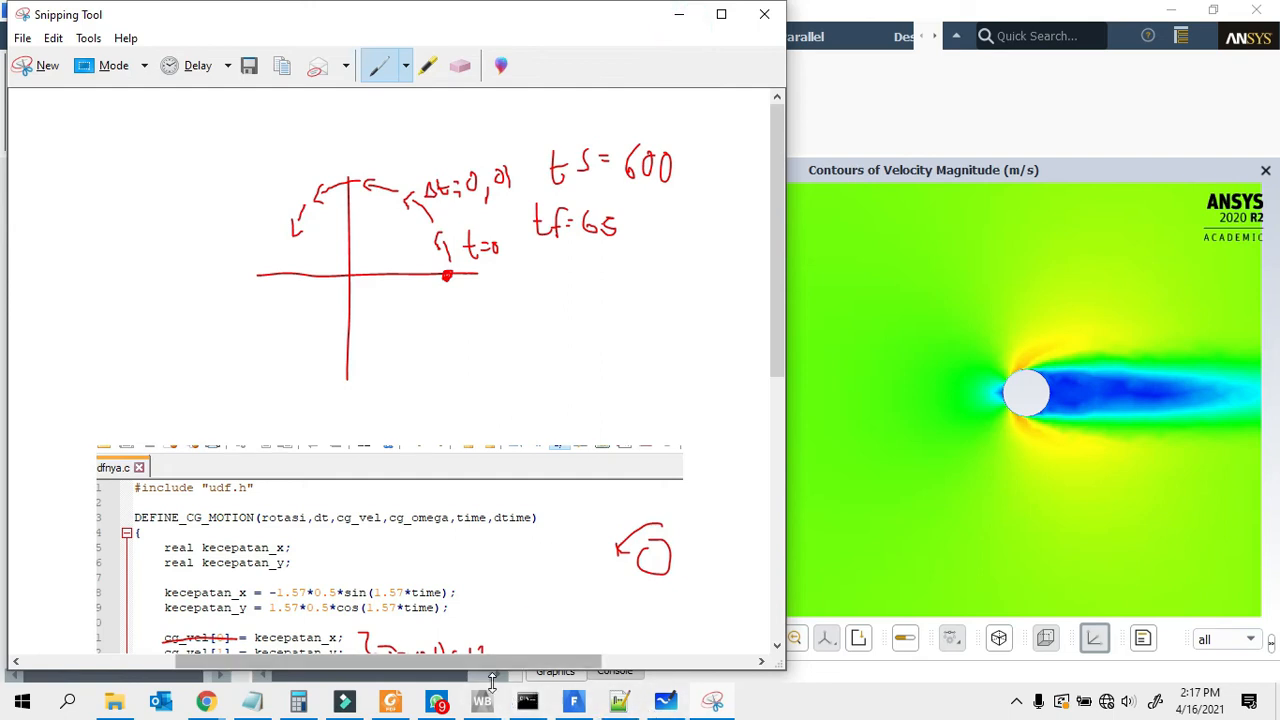
Step: Return to Fluent and set the calculation run to 600 time steps with a time step size of 0.01 s
{"action": "left_click", "coordinate": [486, 705]}
{"action": "left_click", "coordinate": [486, 705]}
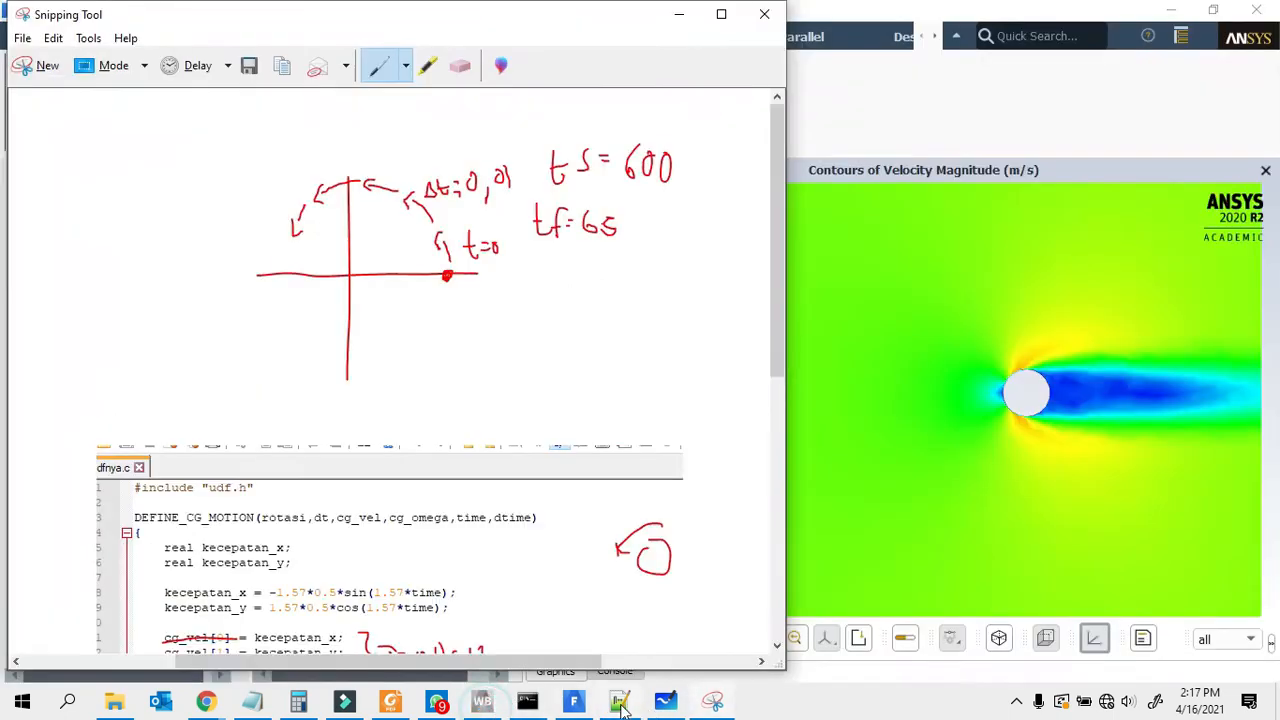
{"action": "left_click", "coordinate": [575, 705]}
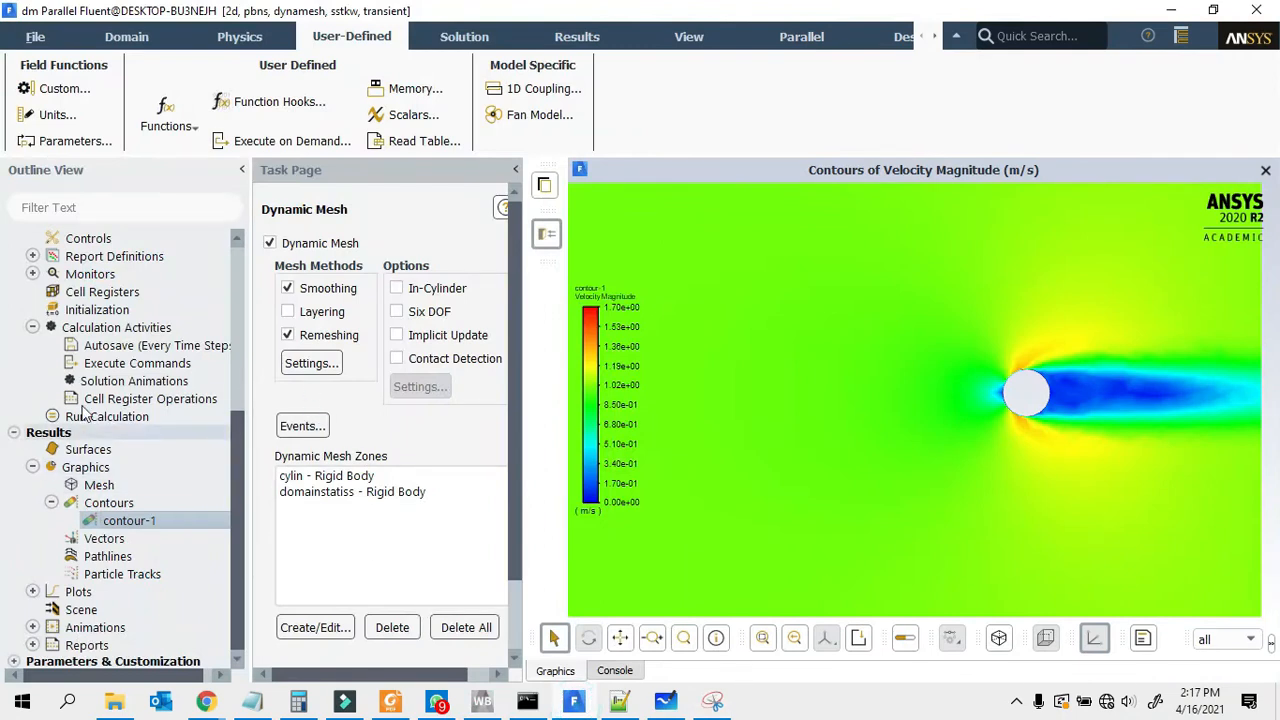
{"action": "left_click", "coordinate": [113, 420]}
{"action": "left_click", "coordinate": [113, 418]}
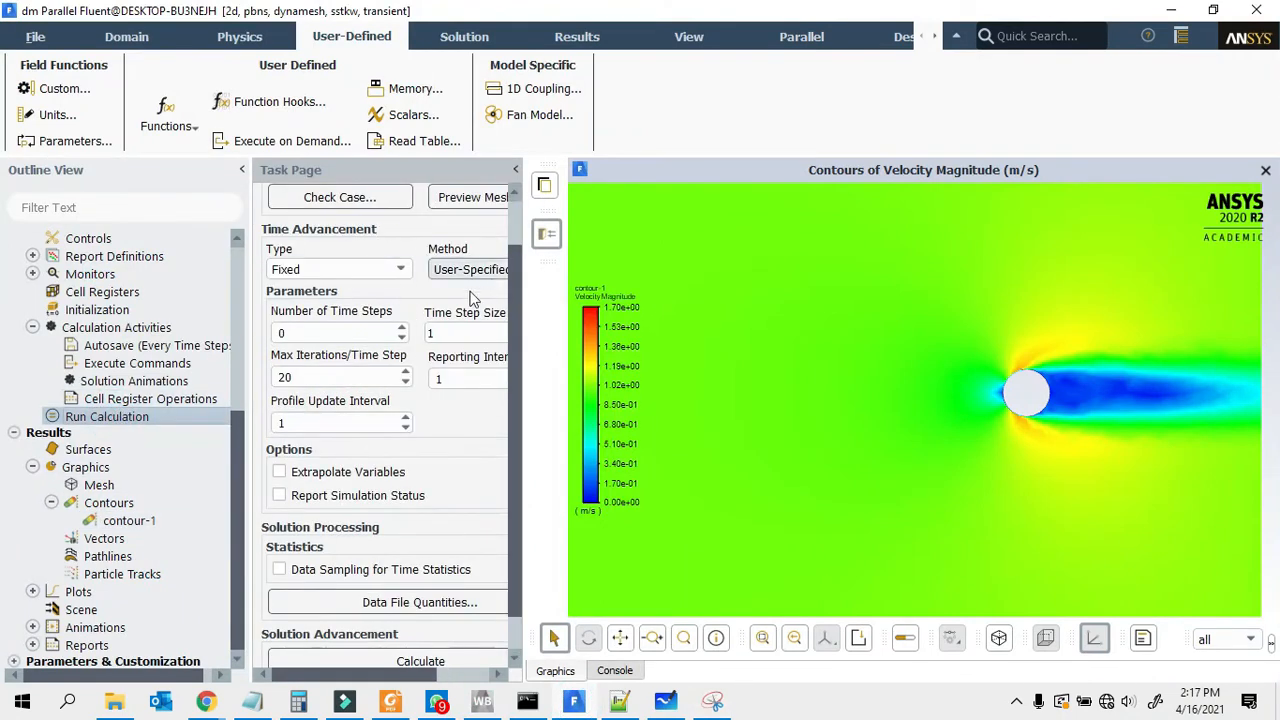
{"action": "key", "text": "Tab"}
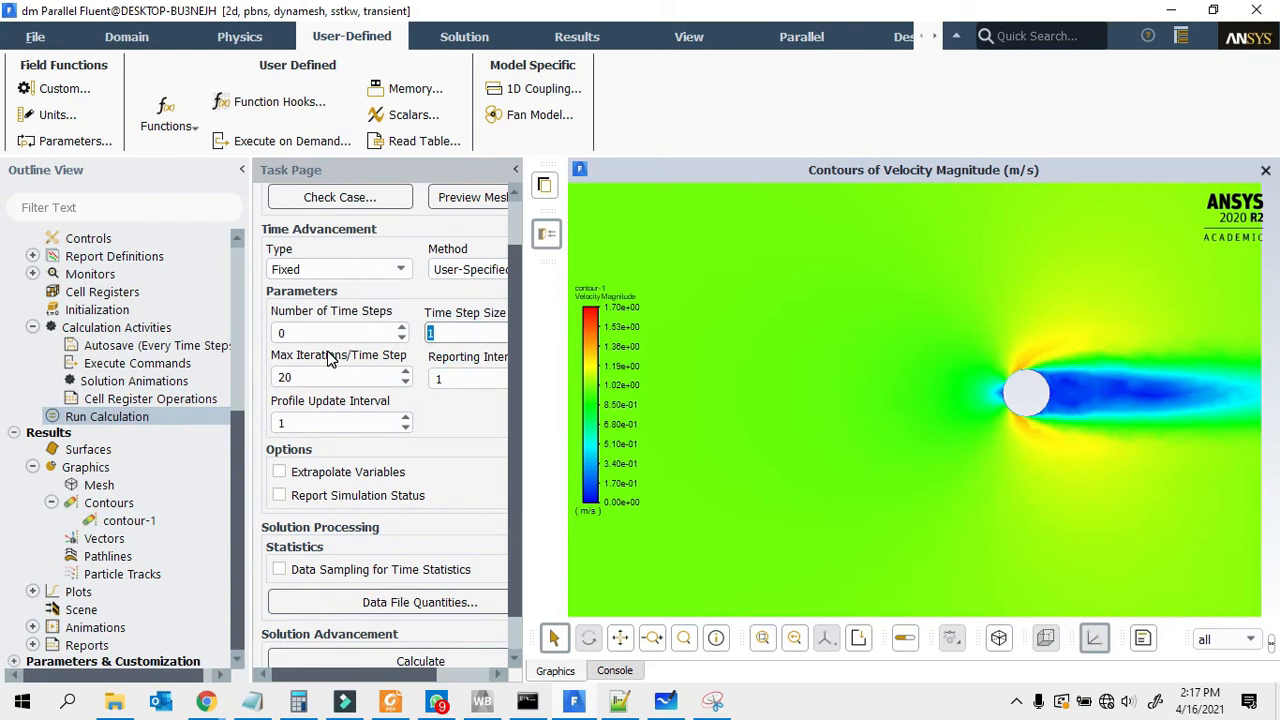
{"action": "type", "text": "0.01"}
{"action": "left_click", "coordinate": [339, 330]}
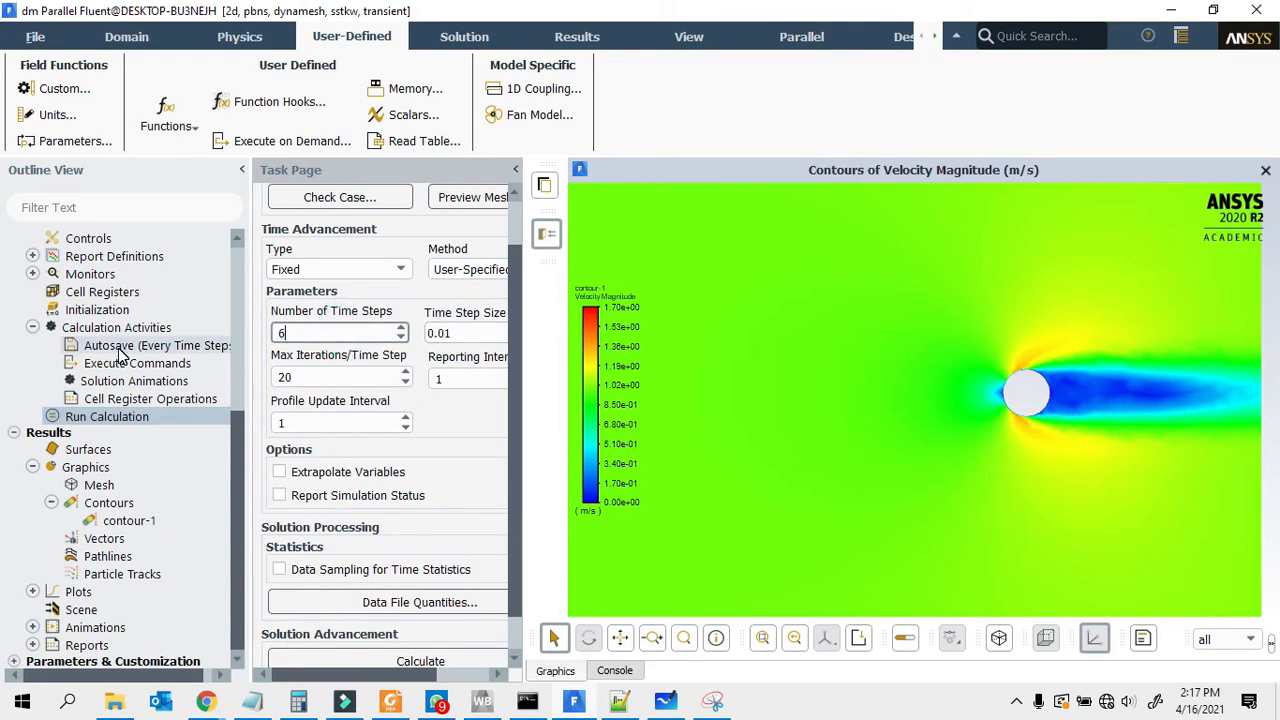
{"action": "left_click", "coordinate": [310, 334]}
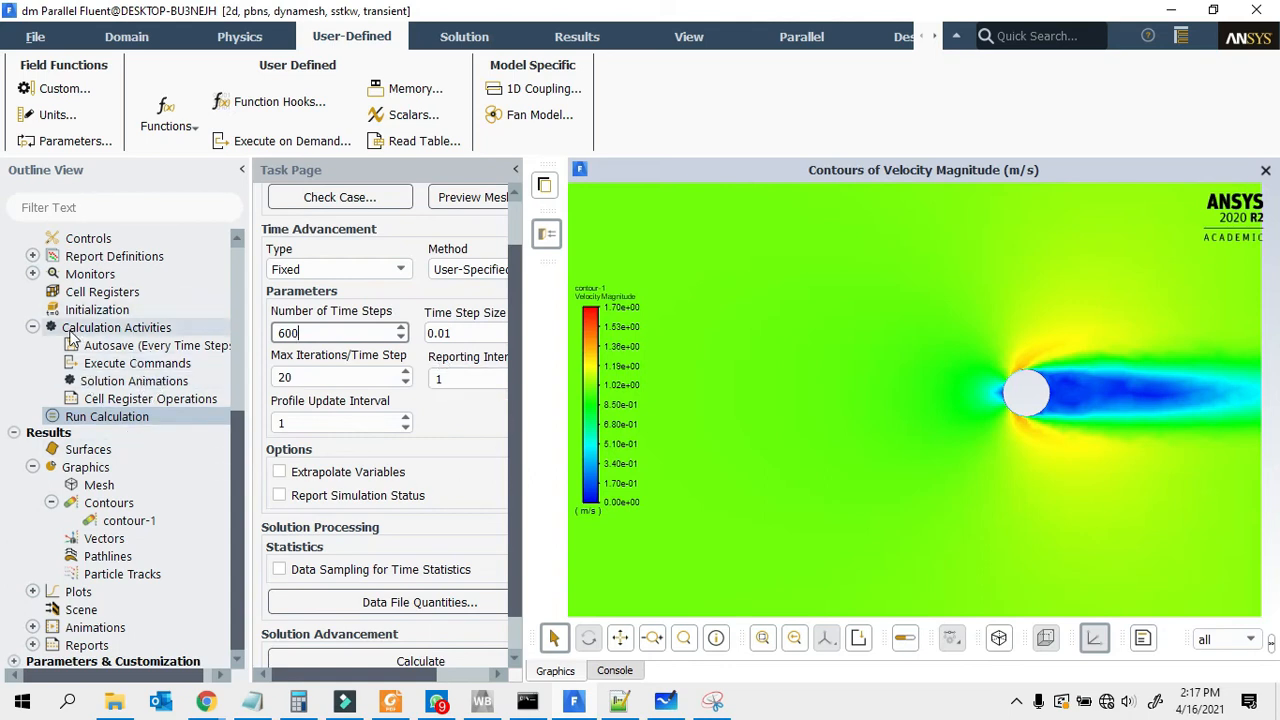
Step: View the whole domain in the contour plot and check the autosave settings
{"action": "scroll", "coordinate": [1029, 335], "scroll_direction": "up", "scroll_amount": 3}
{"action": "scroll", "coordinate": [980, 348], "scroll_direction": "down", "scroll_amount": 5}
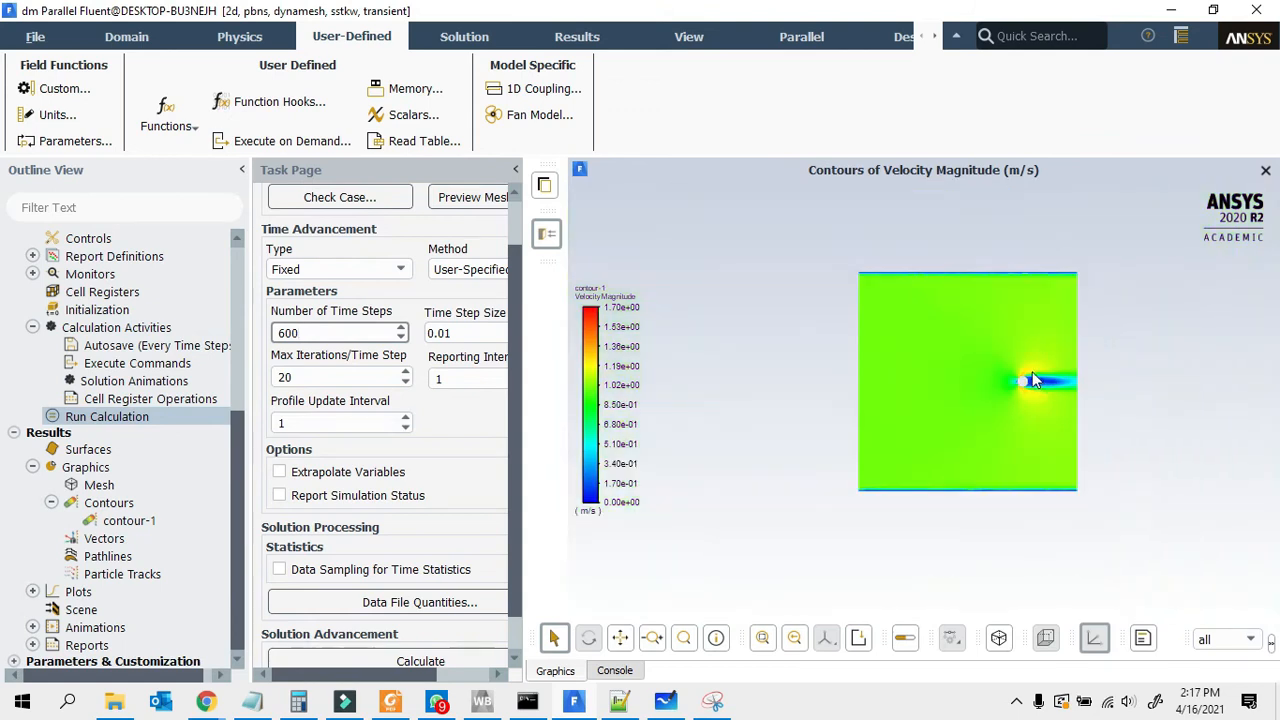
{"action": "double_click", "coordinate": [114, 345]}
{"action": "left_click", "coordinate": [775, 161]}
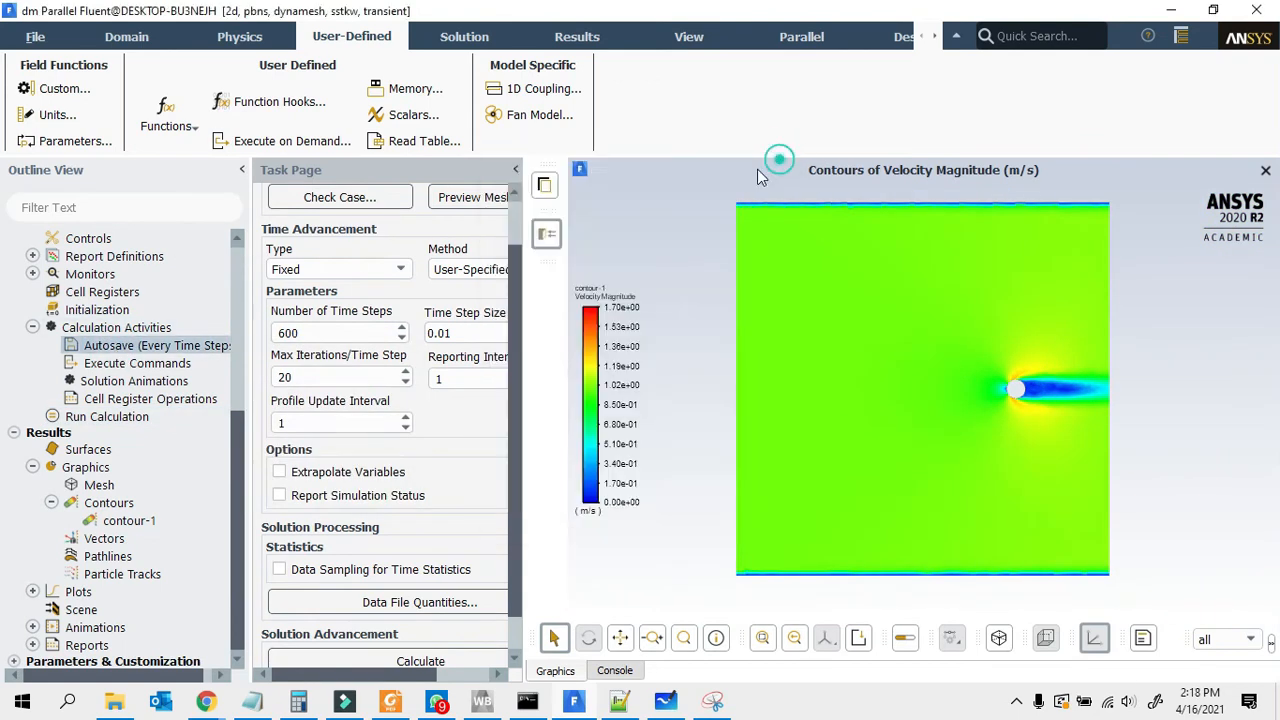
Step: Start an automatic solution data export with the file type CDAT for CFD-Post & EnSight
{"action": "double_click", "coordinate": [169, 328]}
{"action": "left_click", "coordinate": [298, 397]}
{"action": "left_click", "coordinate": [318, 424]}
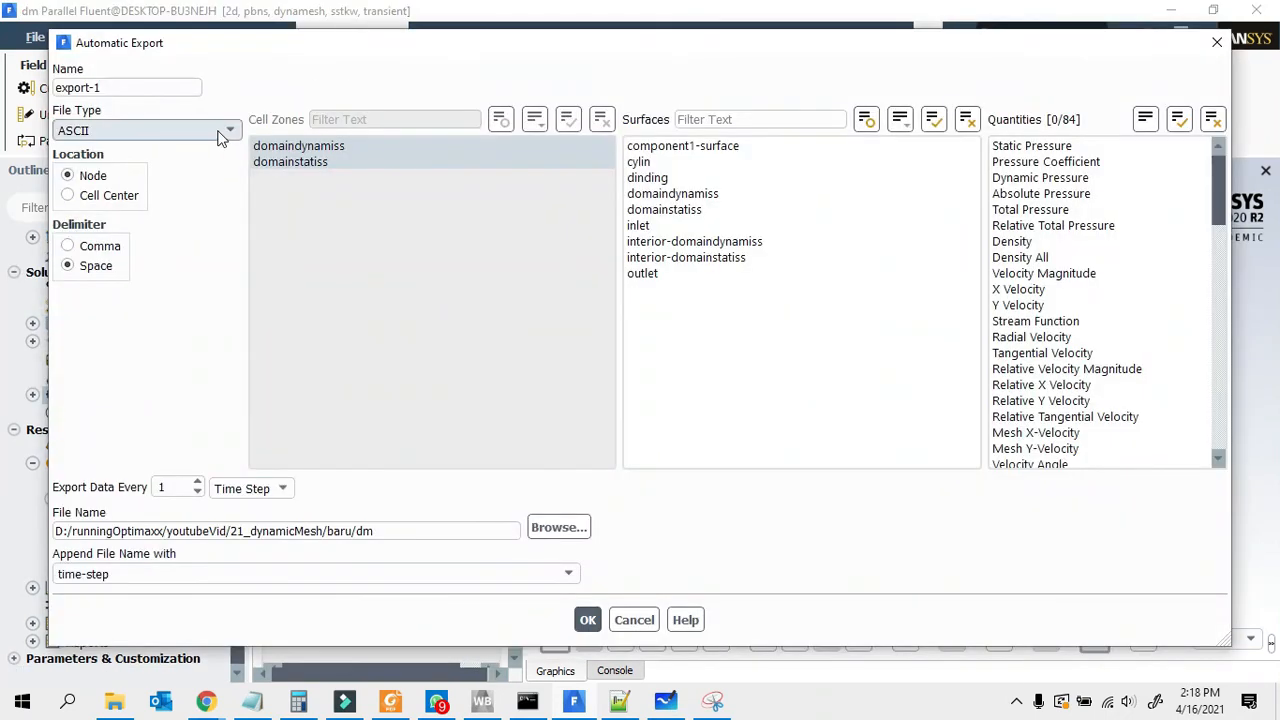
{"action": "left_click", "coordinate": [217, 130]}
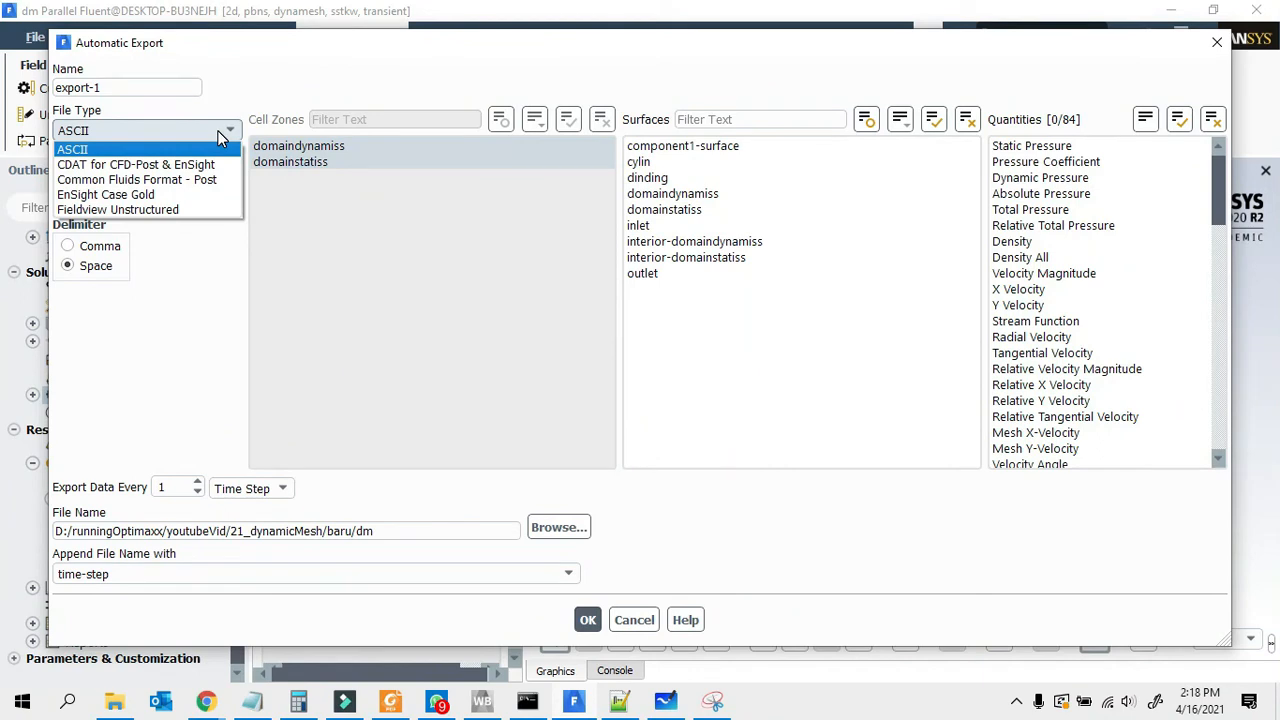
{"action": "left_click", "coordinate": [165, 165]}
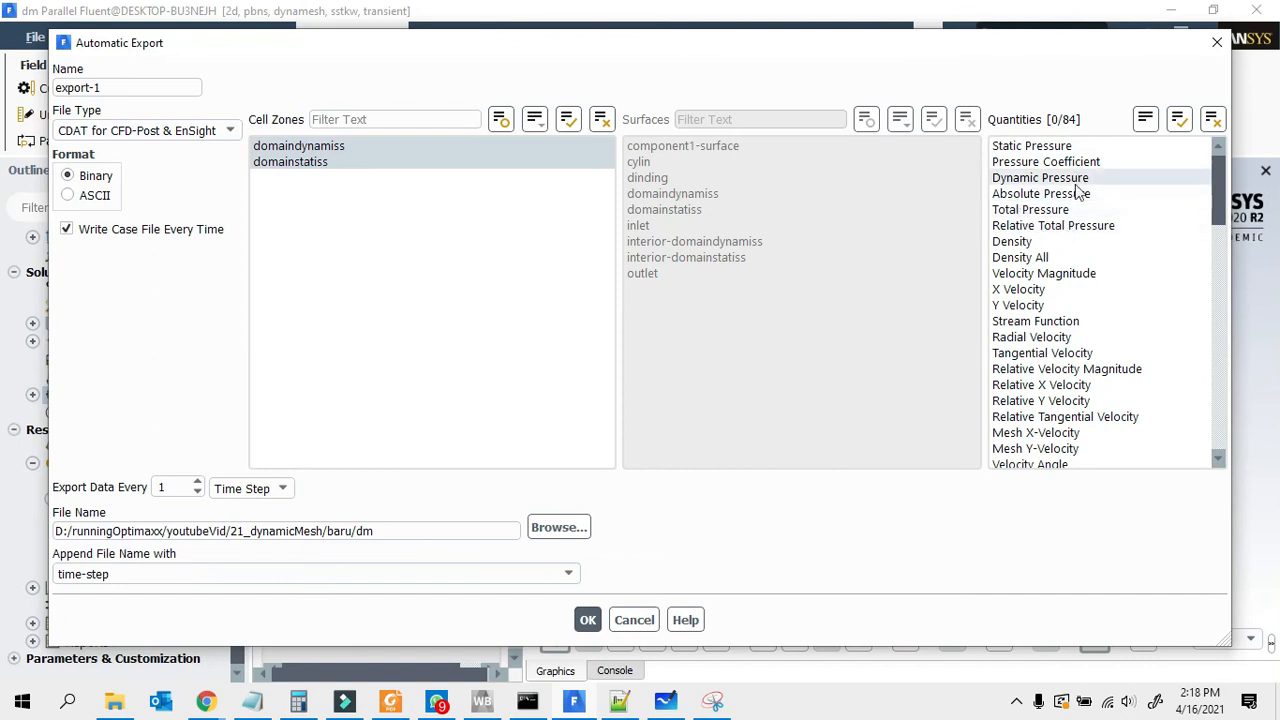
Step: Select Static Pressure, Velocity Magnitude, X Velocity and Y Velocity as the quantities to export
{"action": "left_click", "coordinate": [1035, 145]}
{"action": "left_click", "coordinate": [1043, 273]}
{"action": "left_click", "coordinate": [1025, 289]}
{"action": "left_click", "coordinate": [1038, 321]}
{"action": "left_click", "coordinate": [1038, 325]}
{"action": "left_click", "coordinate": [1020, 305]}
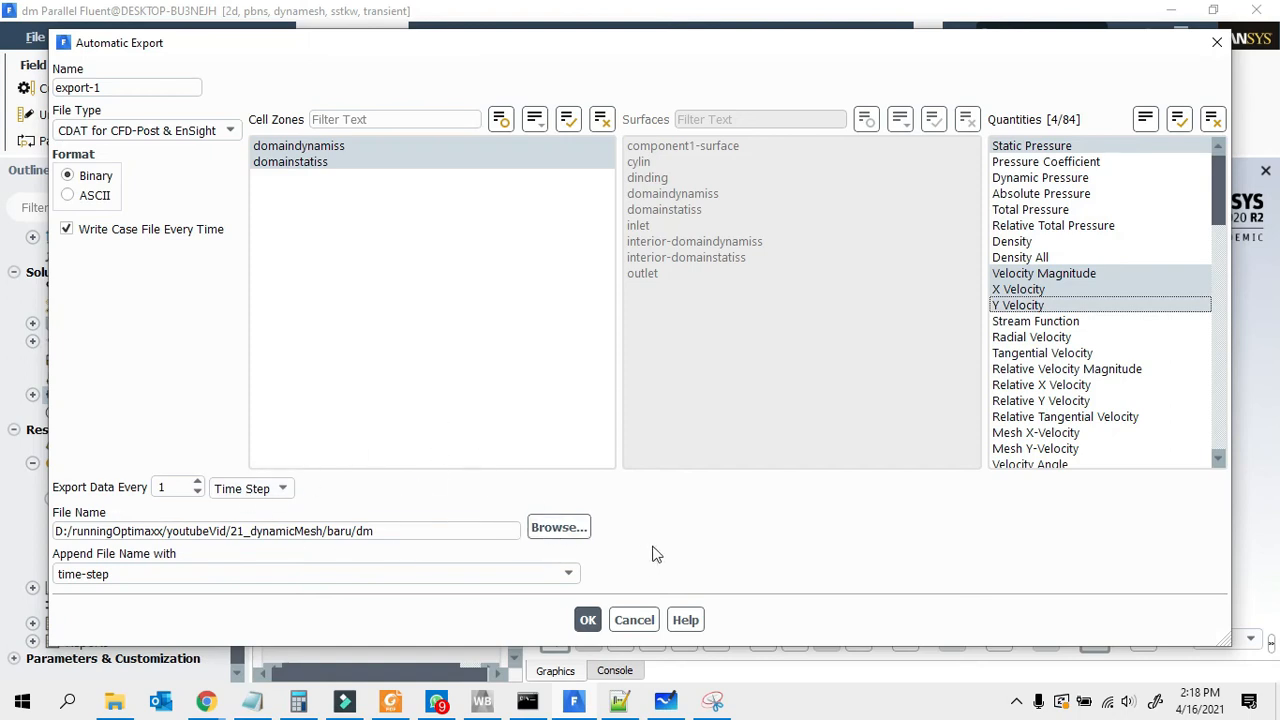
Step: Adjust the export interval in time steps and confirm the automatic export definition
{"action": "left_click", "coordinate": [199, 482]}
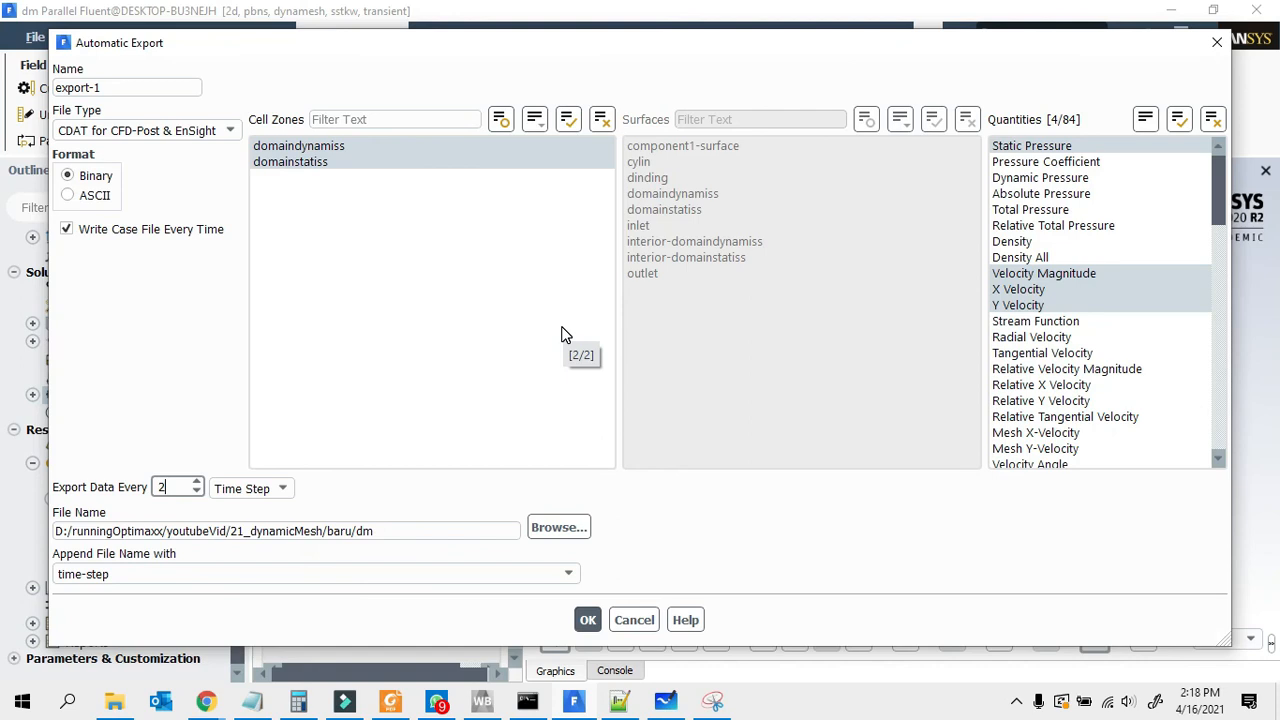
{"action": "double_click", "coordinate": [163, 487]}
{"action": "left_click", "coordinate": [172, 487]}
{"action": "double_click", "coordinate": [158, 487]}
{"action": "left_click", "coordinate": [587, 619]}
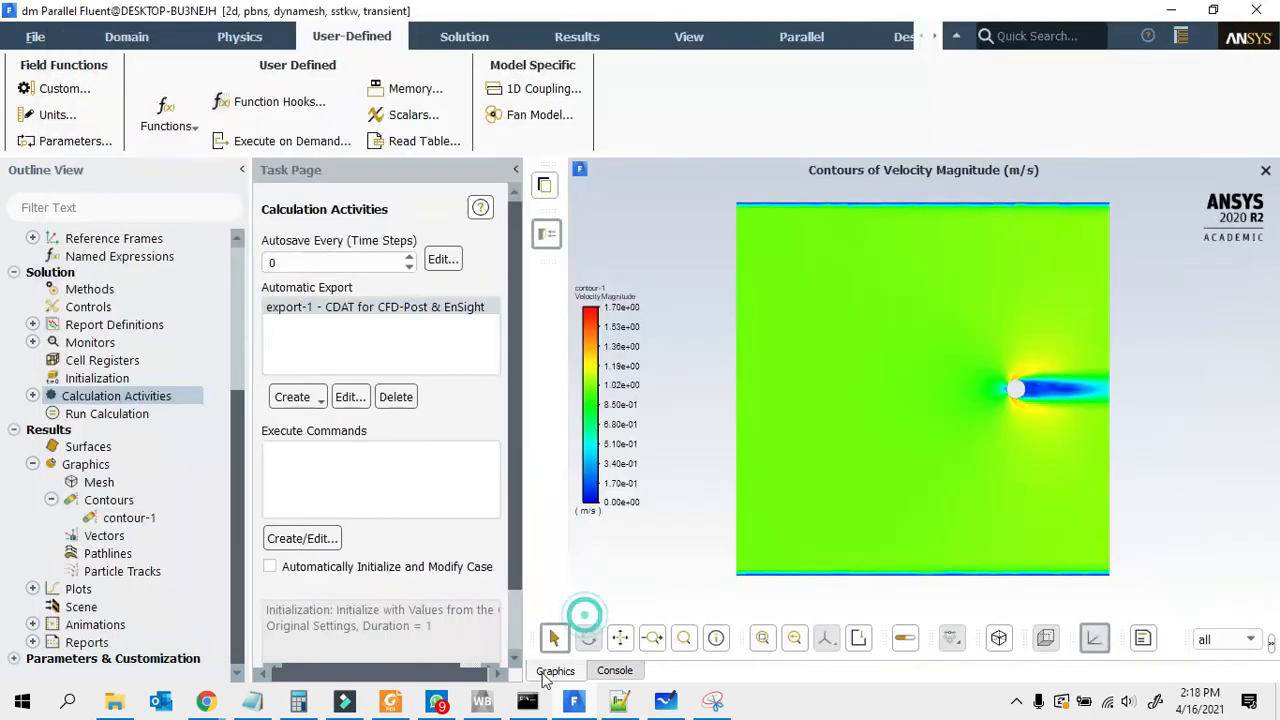
Step: Create a solution animation of contour-1 that uses the active view and records after every 2 time steps
{"action": "left_click", "coordinate": [32, 396]}
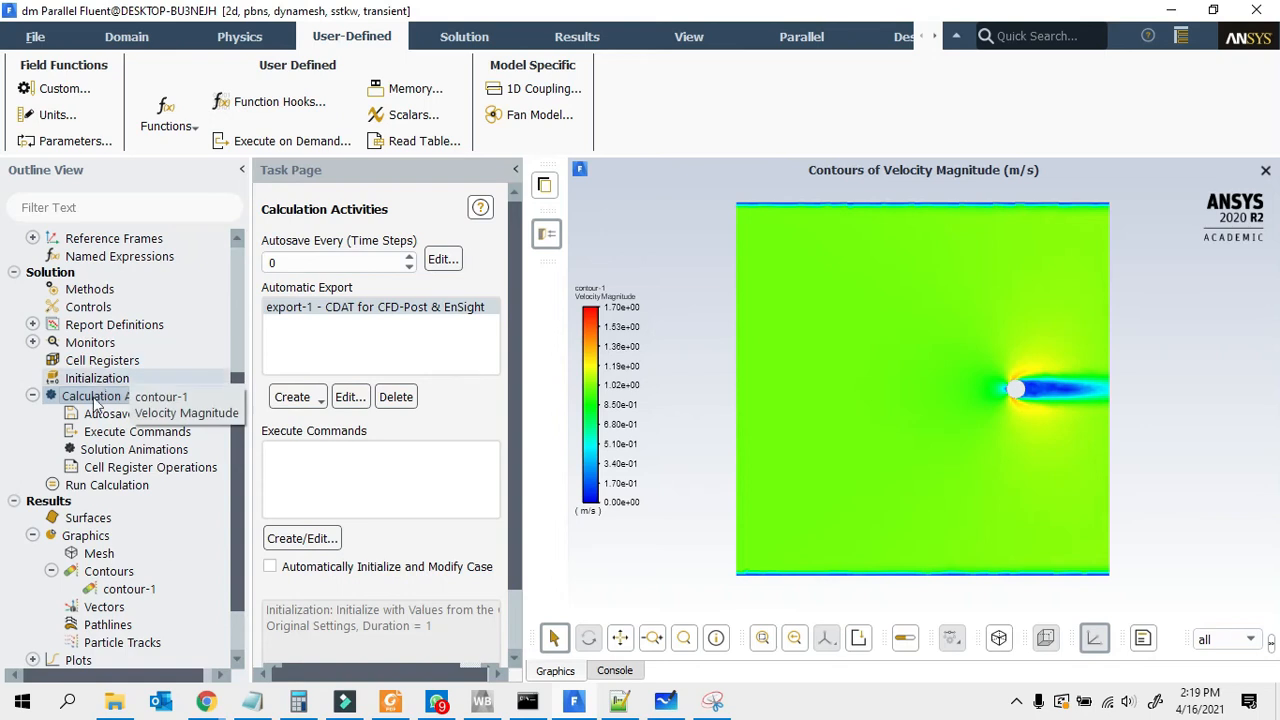
{"action": "right_click", "coordinate": [146, 449]}
{"action": "left_click", "coordinate": [157, 450]}
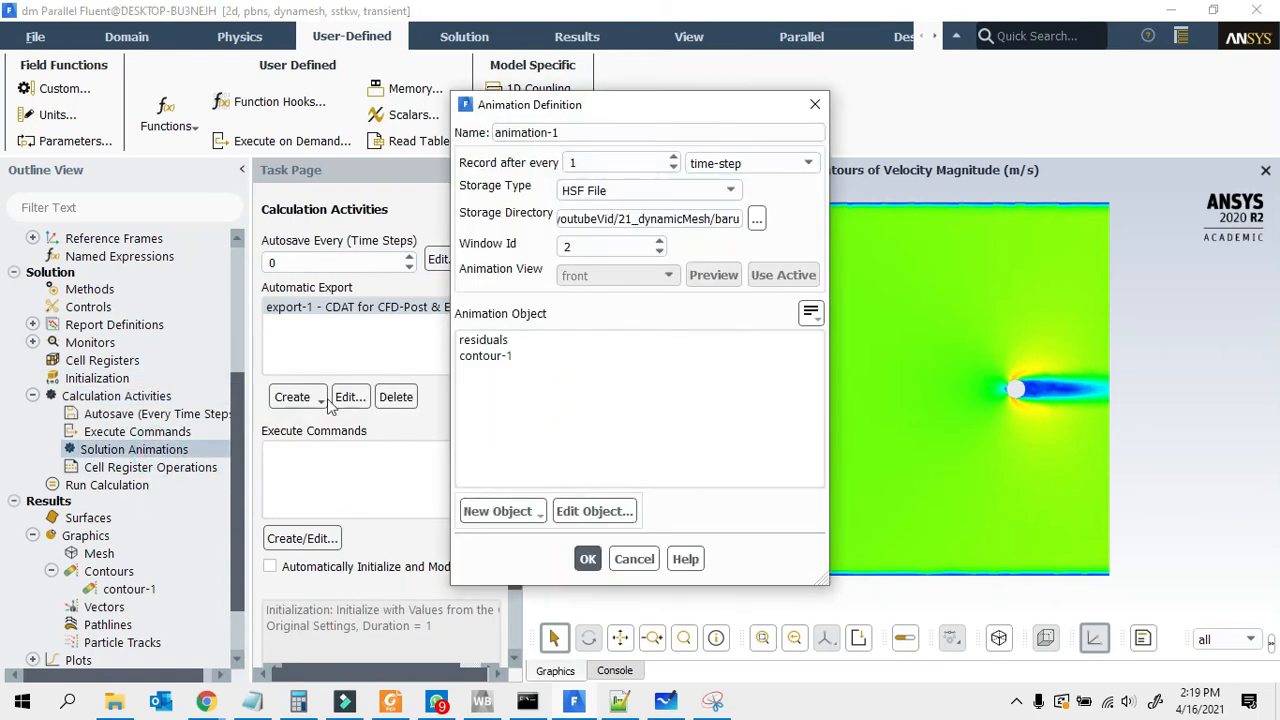
{"action": "left_click", "coordinate": [500, 358]}
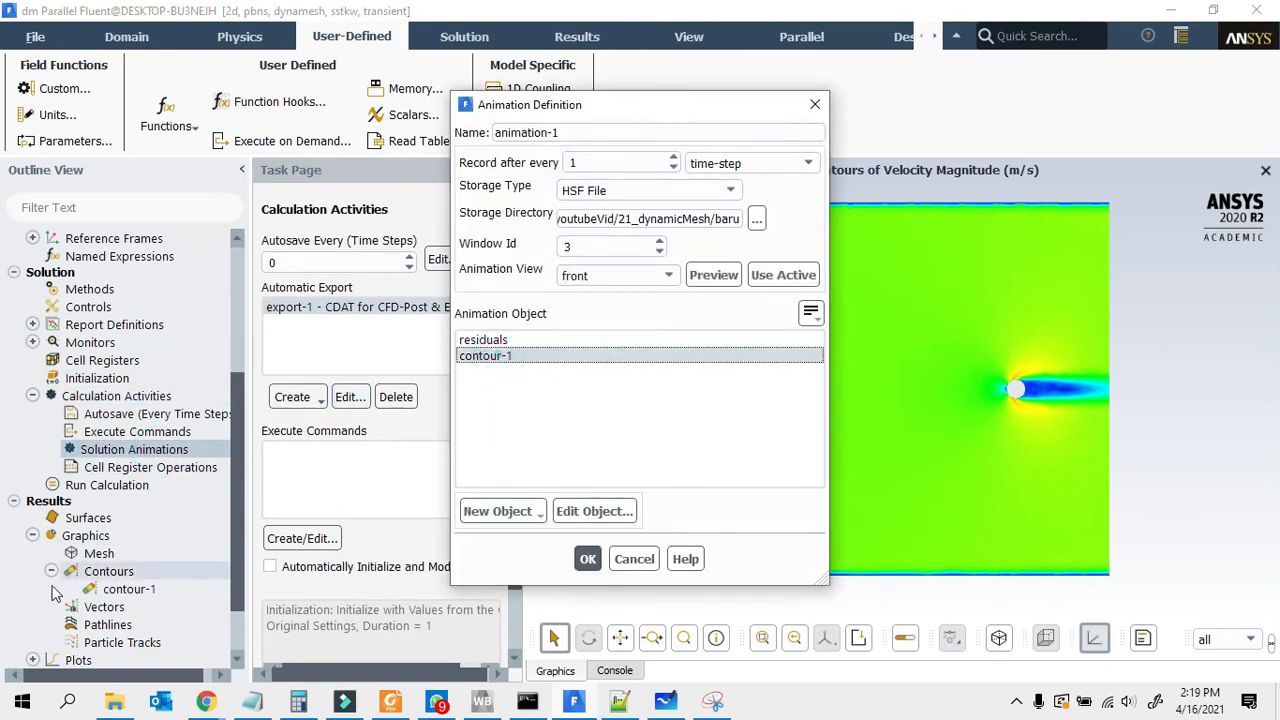
{"action": "left_click", "coordinate": [767, 275]}
{"action": "left_click_drag", "start_coordinate": [646, 113], "coordinate": [395, 88]}
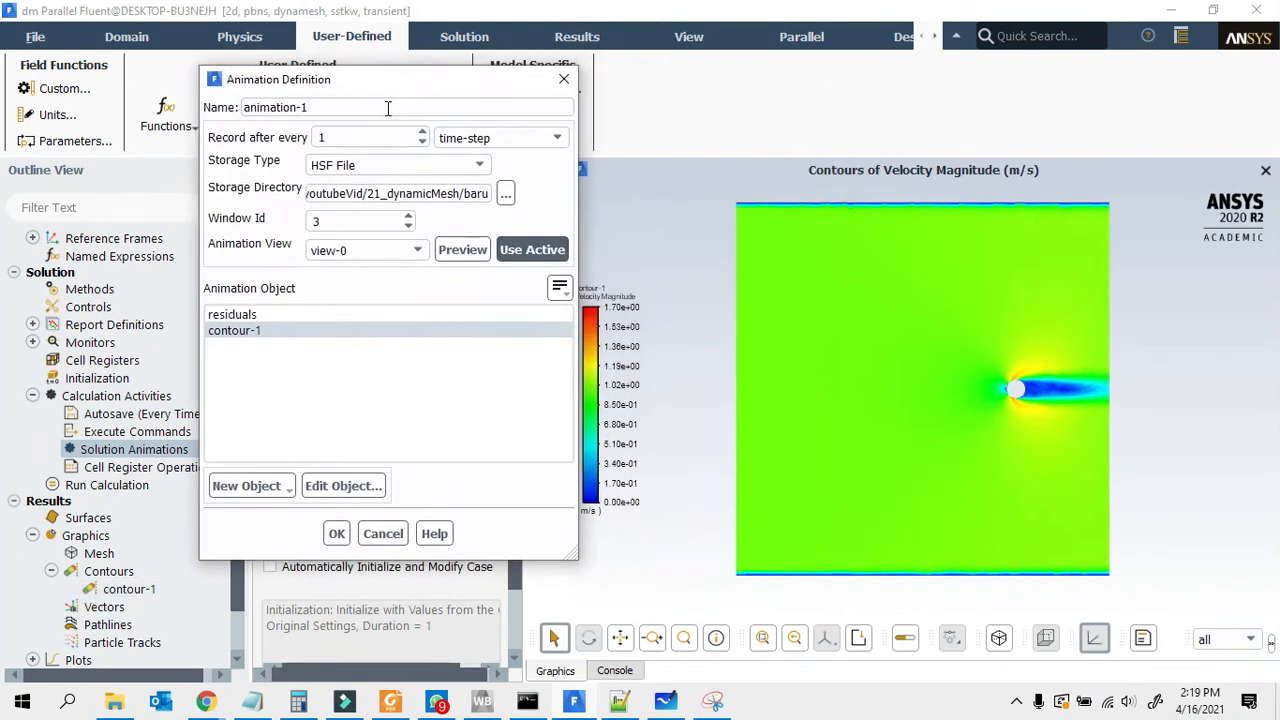
{"action": "double_click", "coordinate": [340, 137]}
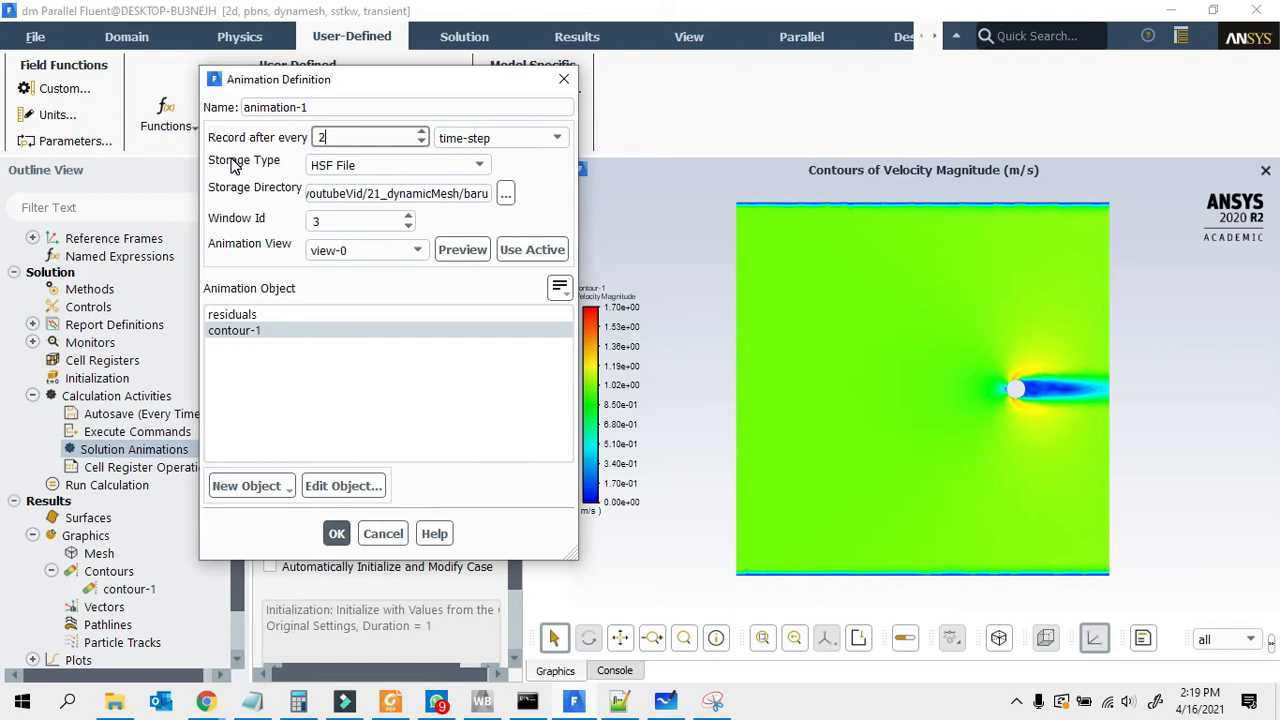
{"action": "left_click", "coordinate": [337, 531]}
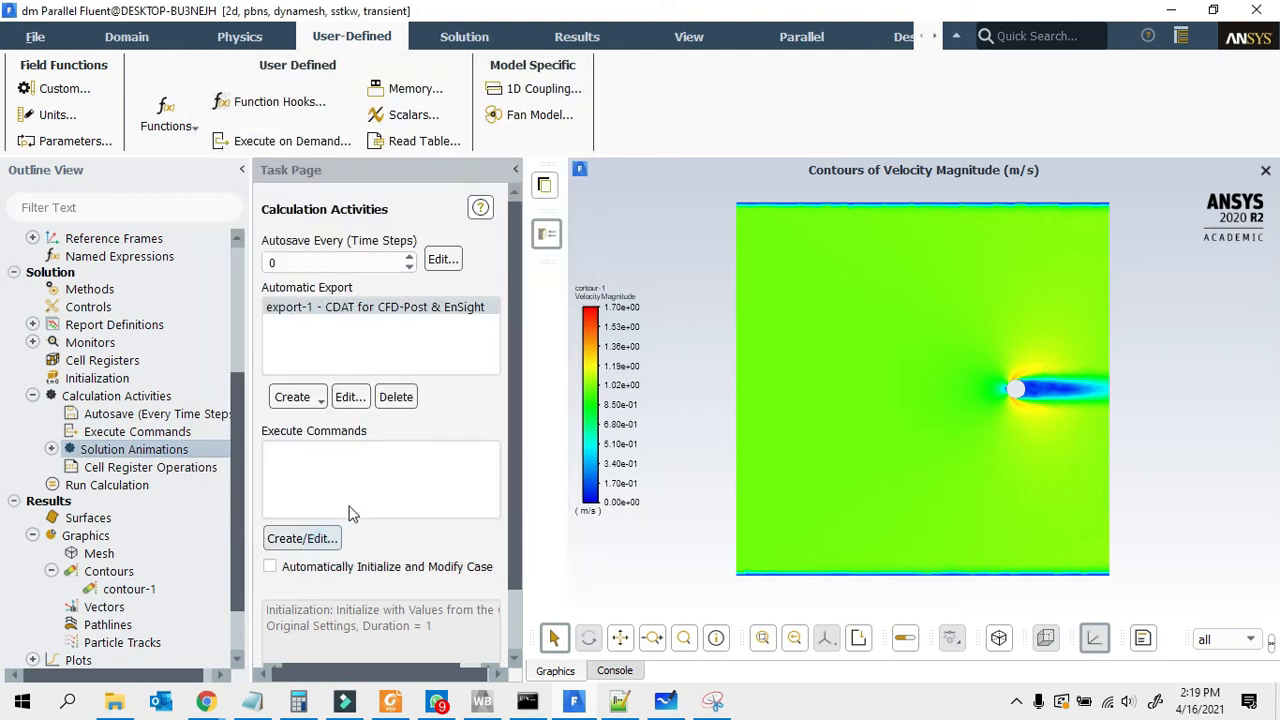
Step: Run the transient calculation to completion and check the scaled residuals and the velocity magnitude contours
{"action": "left_click", "coordinate": [102, 487]}
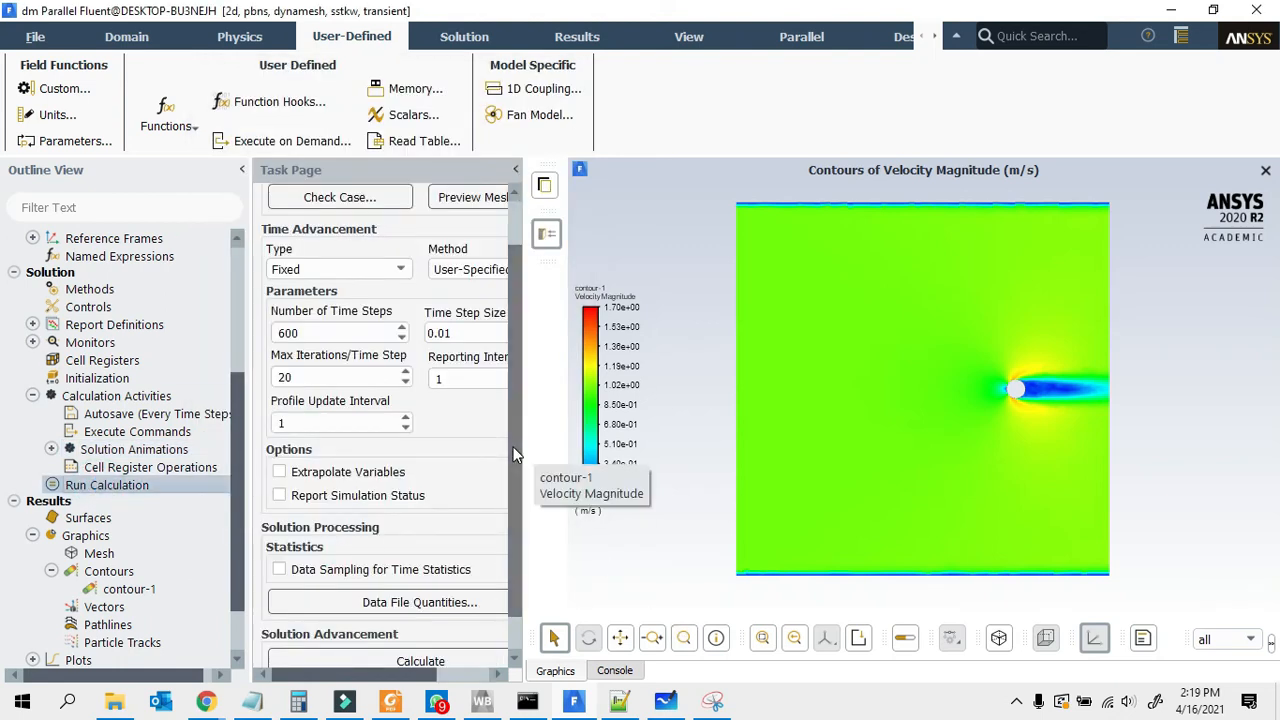
{"action": "scroll", "coordinate": [506, 575], "scroll_direction": "down", "scroll_amount": 1}
{"action": "left_click", "coordinate": [388, 622]}
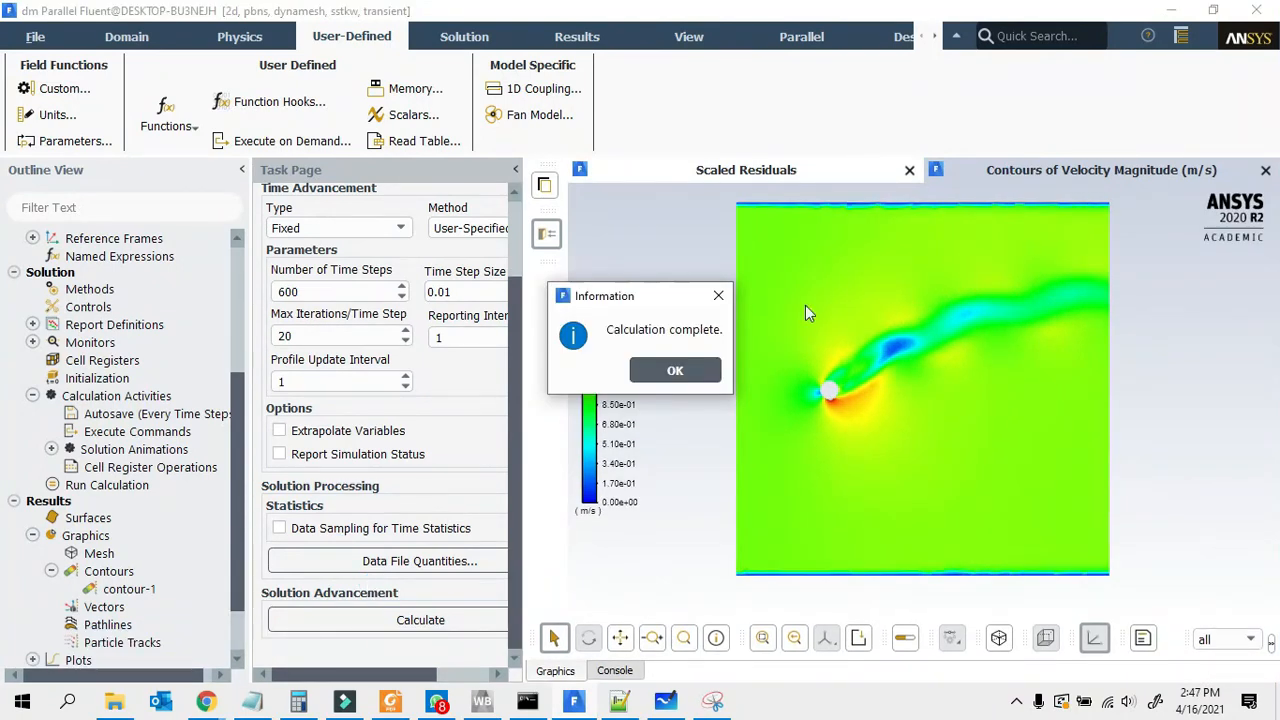
{"action": "left_click", "coordinate": [680, 371]}
{"action": "left_click", "coordinate": [796, 174]}
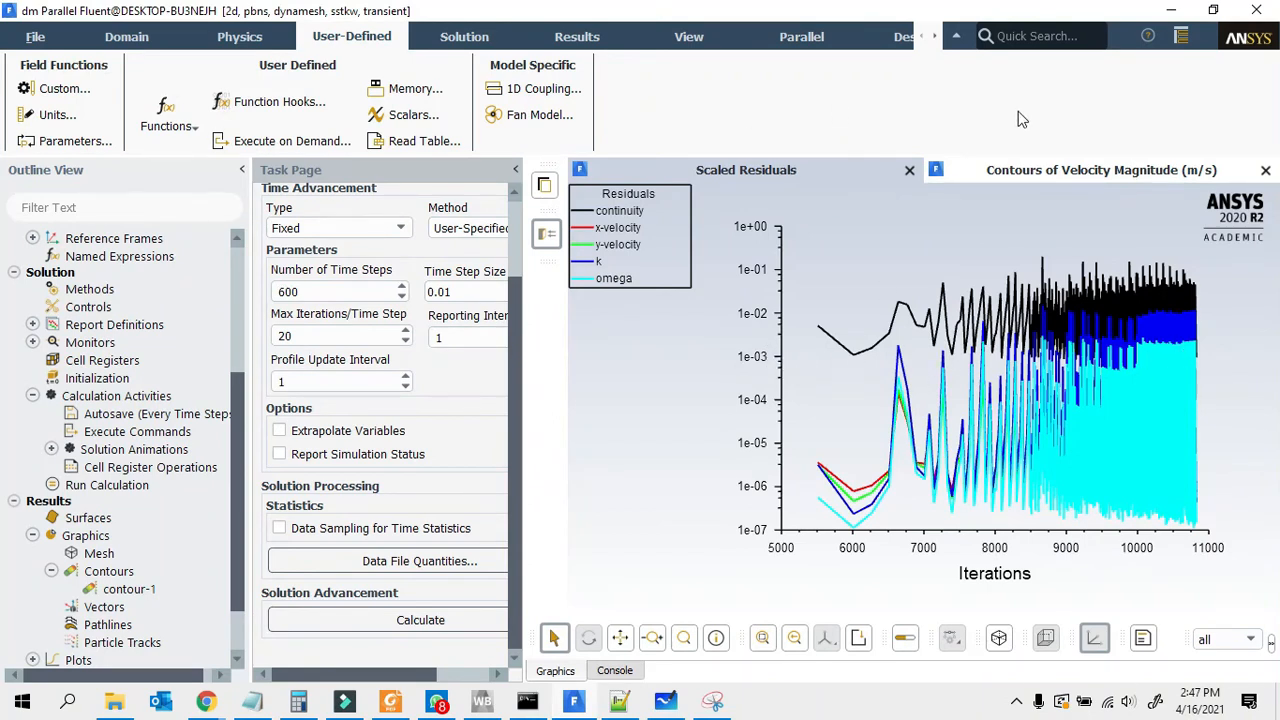
{"action": "left_click", "coordinate": [1037, 170]}
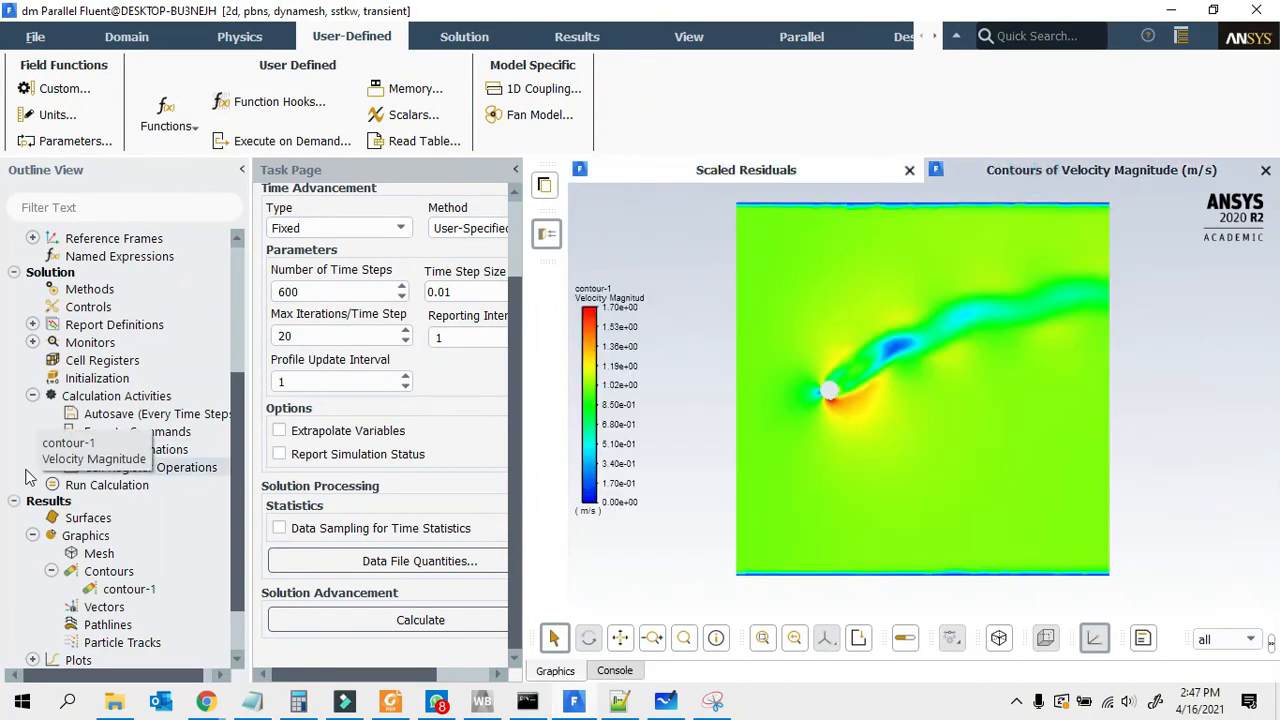
Step: Play back the recorded animation-1 sequence and keep the contour plot unobstructed
{"action": "scroll", "coordinate": [90, 470], "scroll_direction": "down", "scroll_amount": 2}
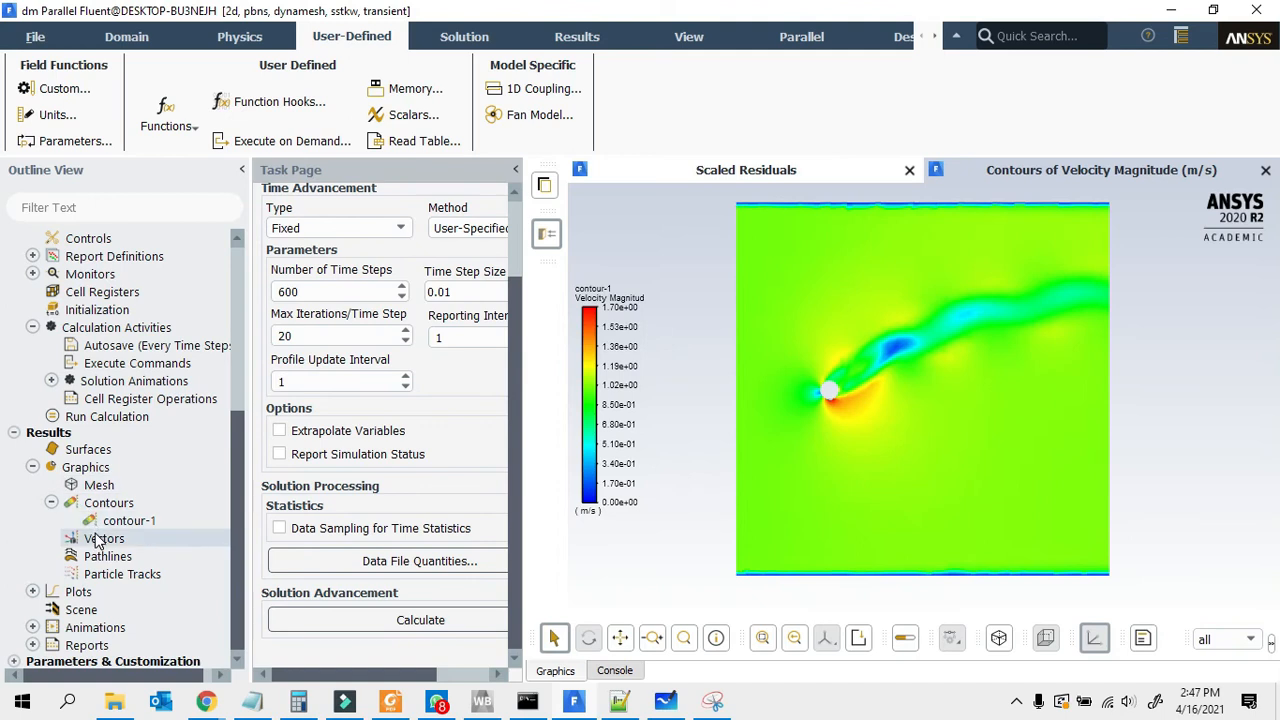
{"action": "left_click", "coordinate": [32, 627]}
{"action": "scroll", "coordinate": [60, 615], "scroll_direction": "down", "scroll_amount": 1}
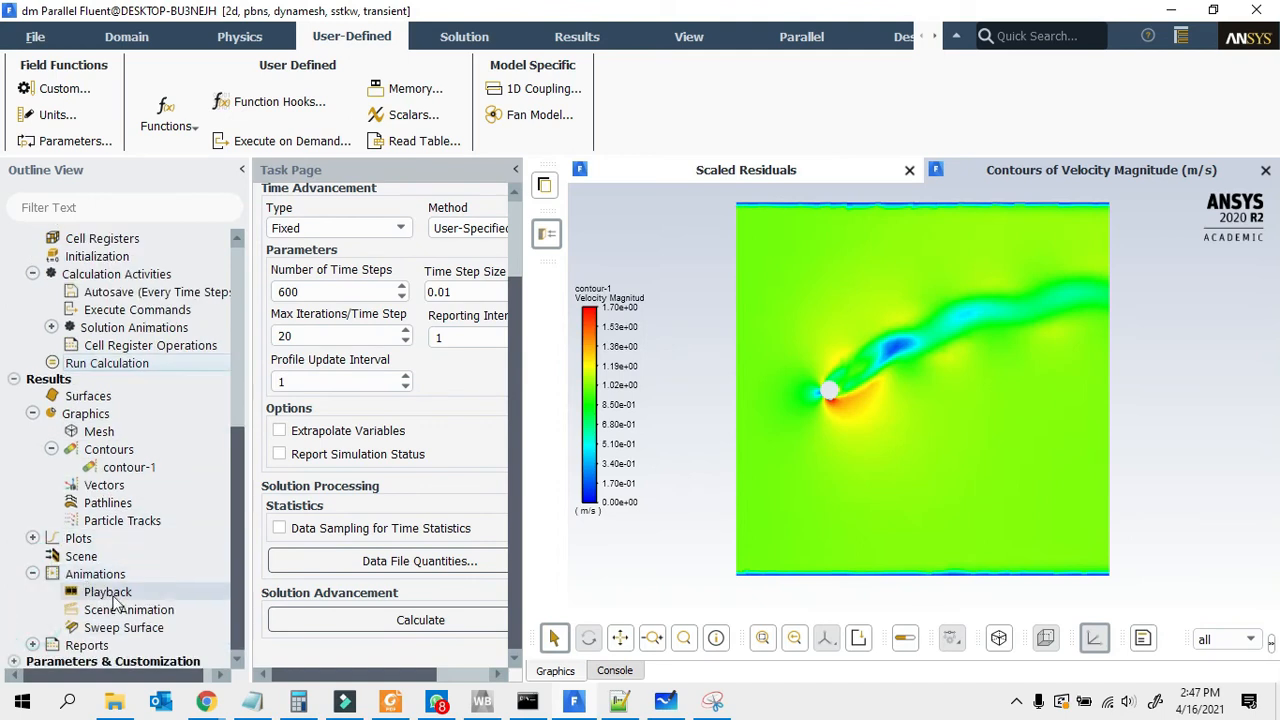
{"action": "double_click", "coordinate": [110, 592]}
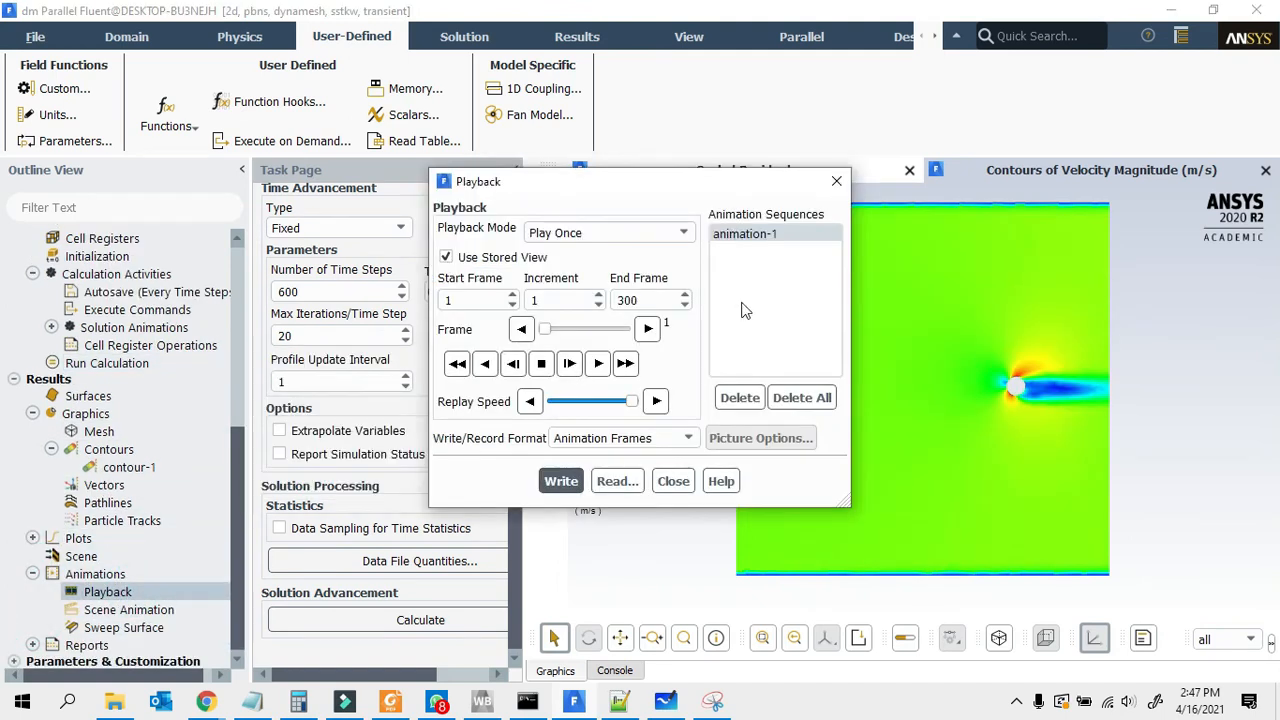
{"action": "left_click", "coordinate": [597, 364]}
{"action": "left_click_drag", "start_coordinate": [645, 177], "coordinate": [369, 126]}
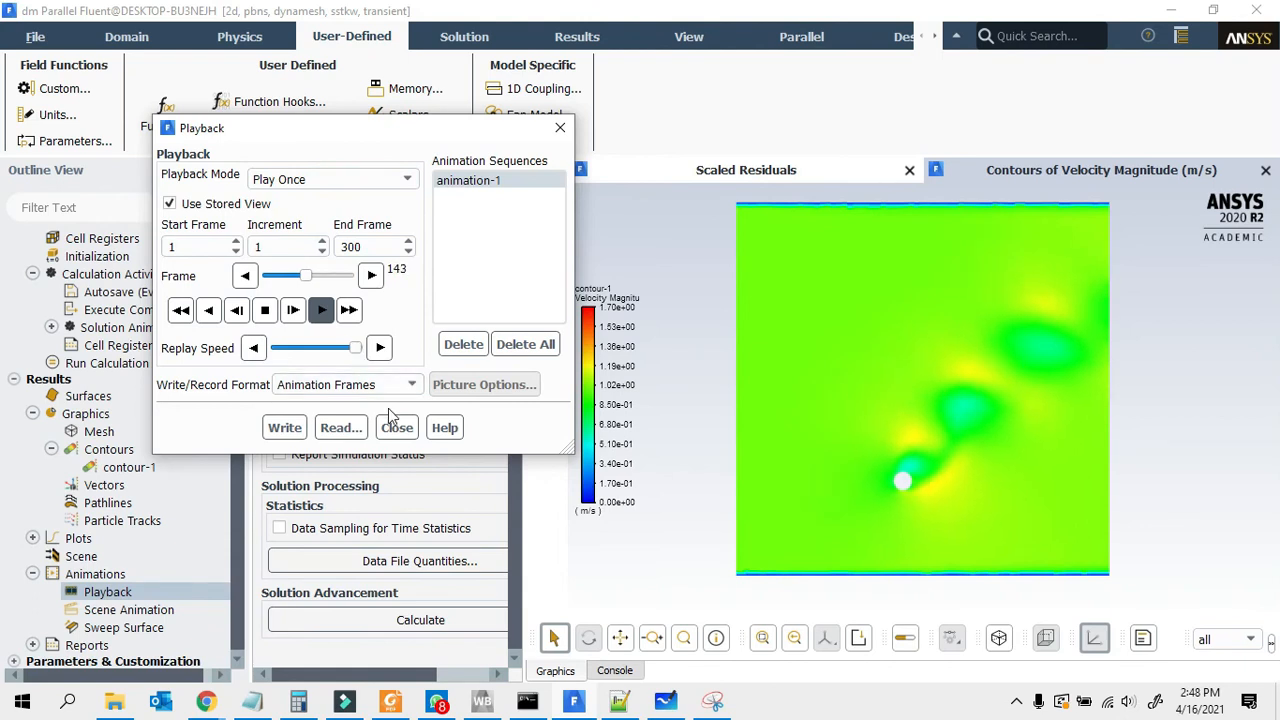
Step: Stop and close the animation playback and switch to the Workbench project
{"action": "left_click", "coordinate": [264, 310]}
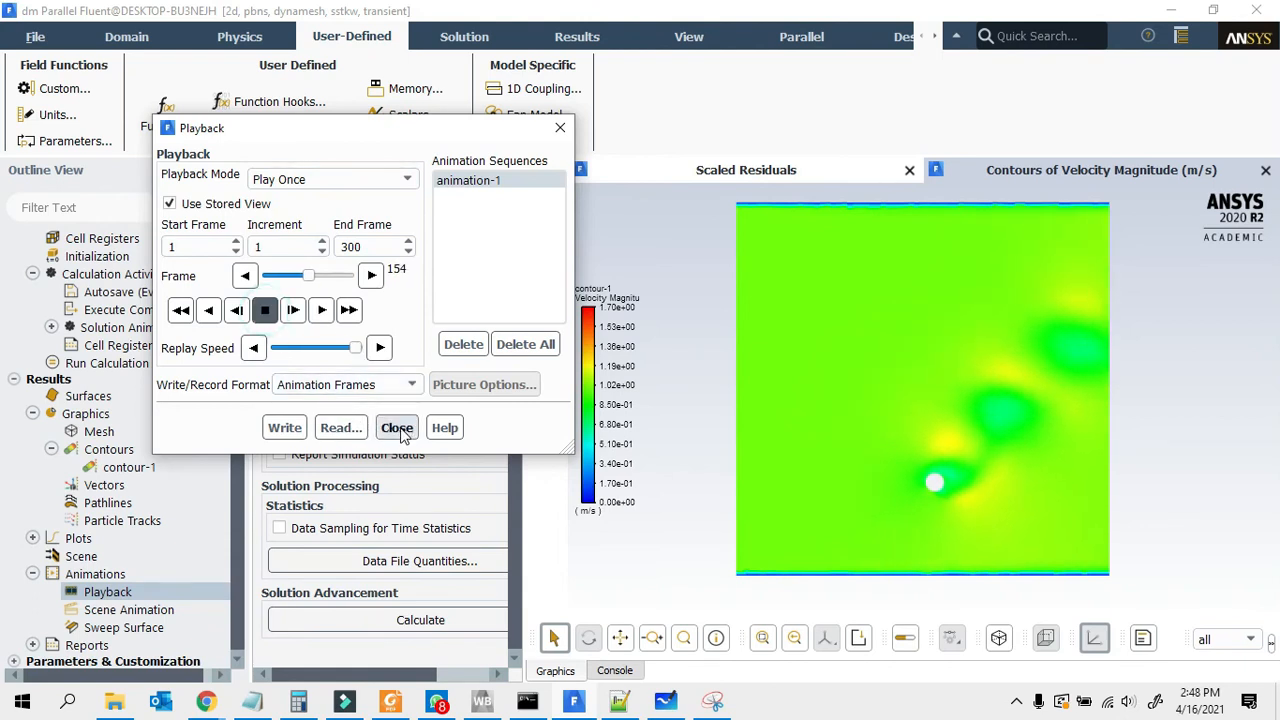
{"action": "left_click", "coordinate": [398, 428]}
{"action": "left_click", "coordinate": [1170, 12]}
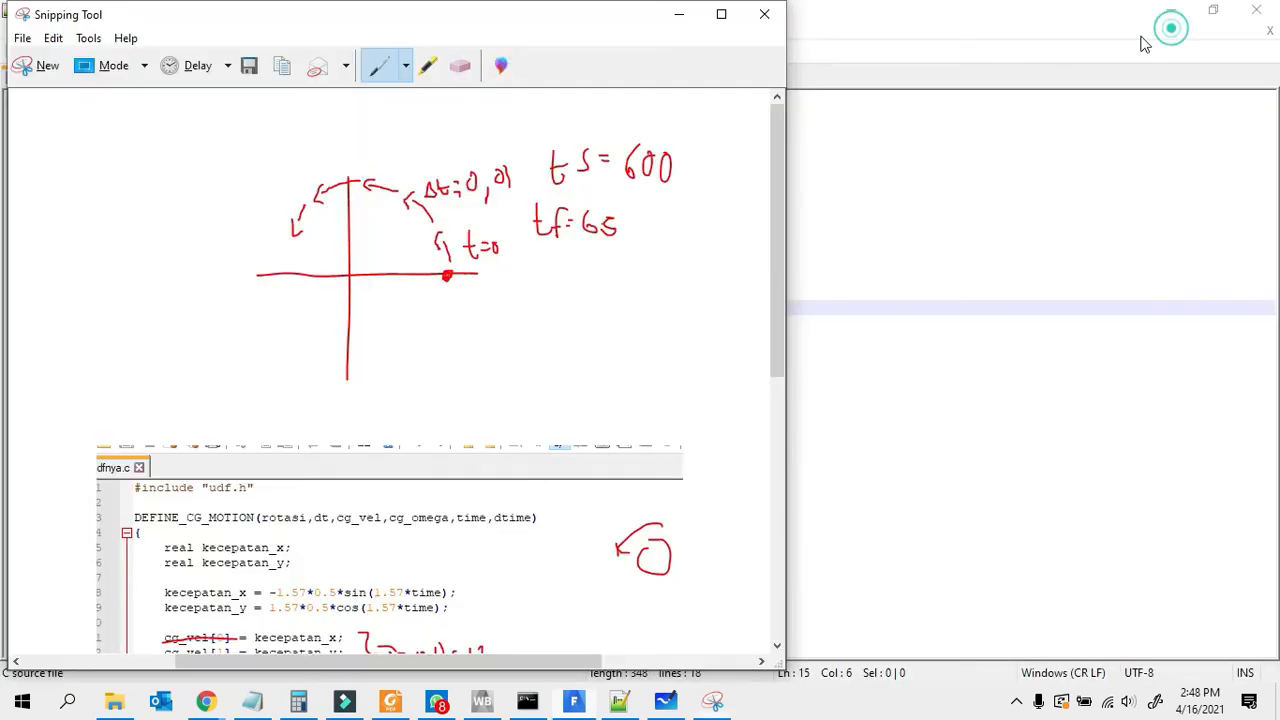
{"action": "left_click", "coordinate": [472, 703]}
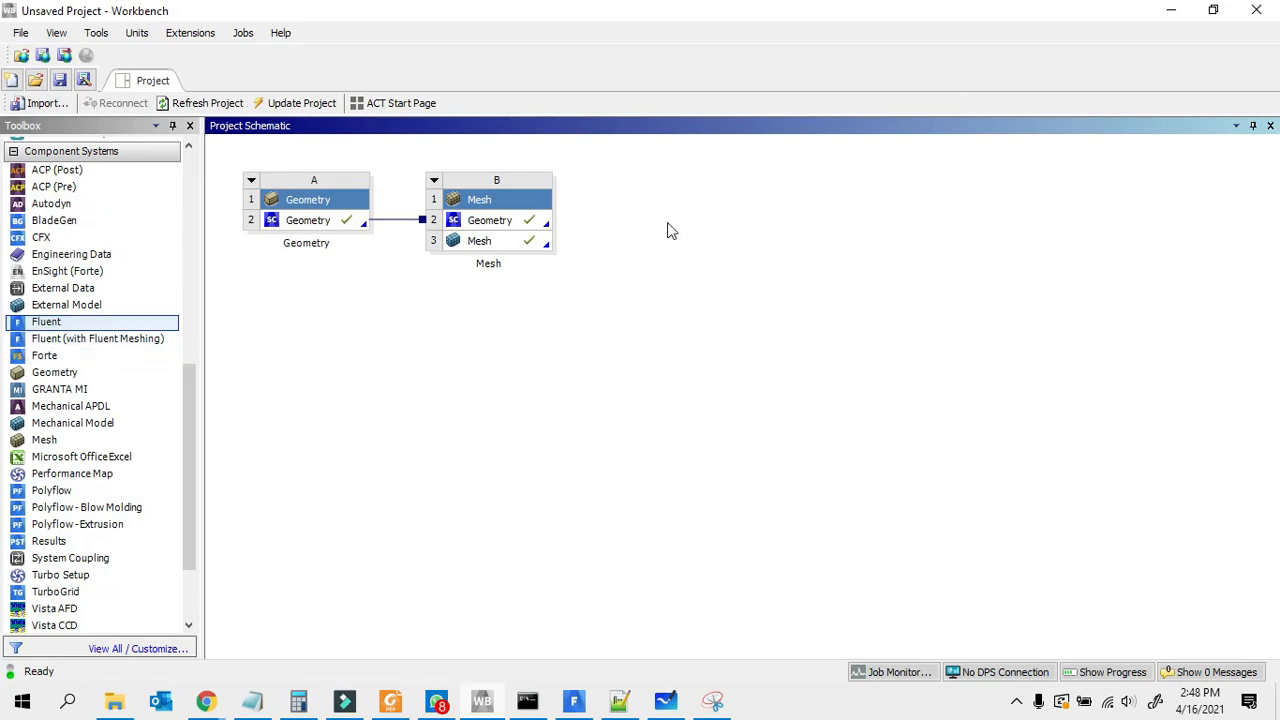
{"action": "left_click_drag", "start_coordinate": [97, 324], "coordinate": [652, 244]}
{"action": "left_click", "coordinate": [617, 182]}
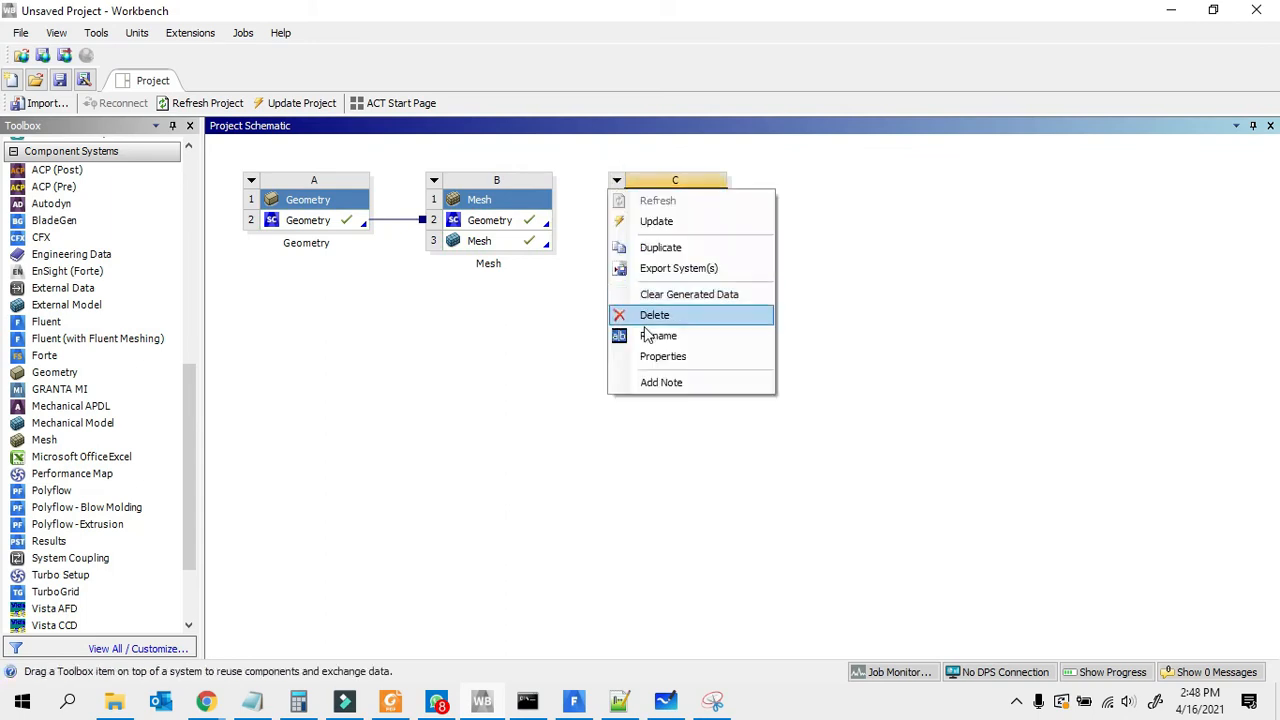
{"action": "left_click", "coordinate": [643, 313]}
{"action": "left_click", "coordinate": [669, 380]}
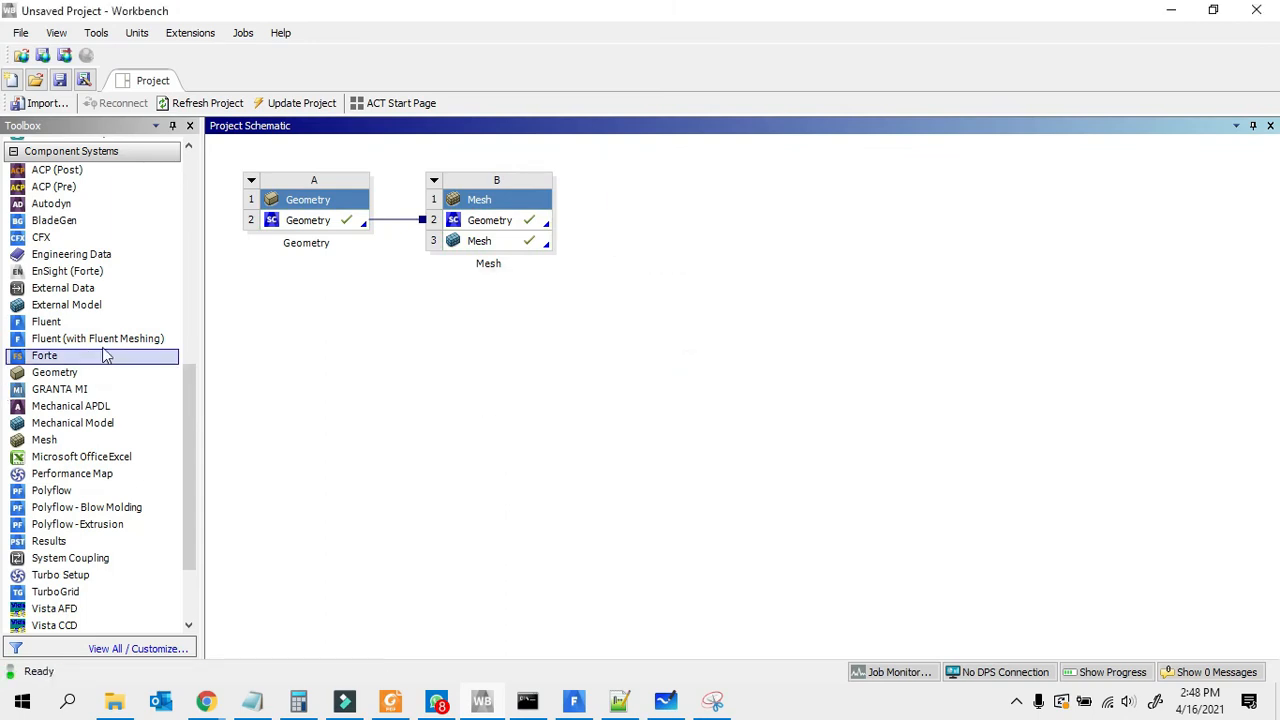
Step: Add a standalone Results component system to the project schematic and launch it in CFD-Post
{"action": "left_click_drag", "start_coordinate": [89, 540], "coordinate": [669, 230]}
{"action": "left_click", "coordinate": [671, 222]}
{"action": "double_click", "coordinate": [671, 222]}
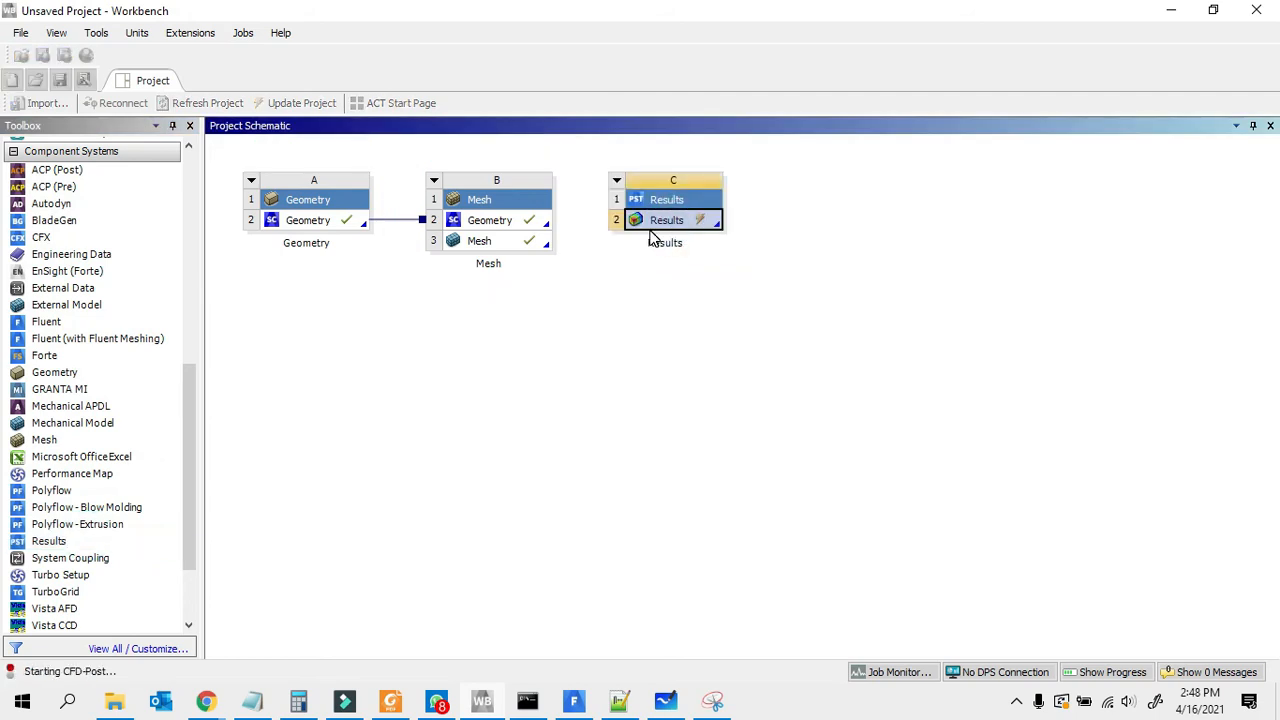
{"action": "left_click", "coordinate": [576, 704]}
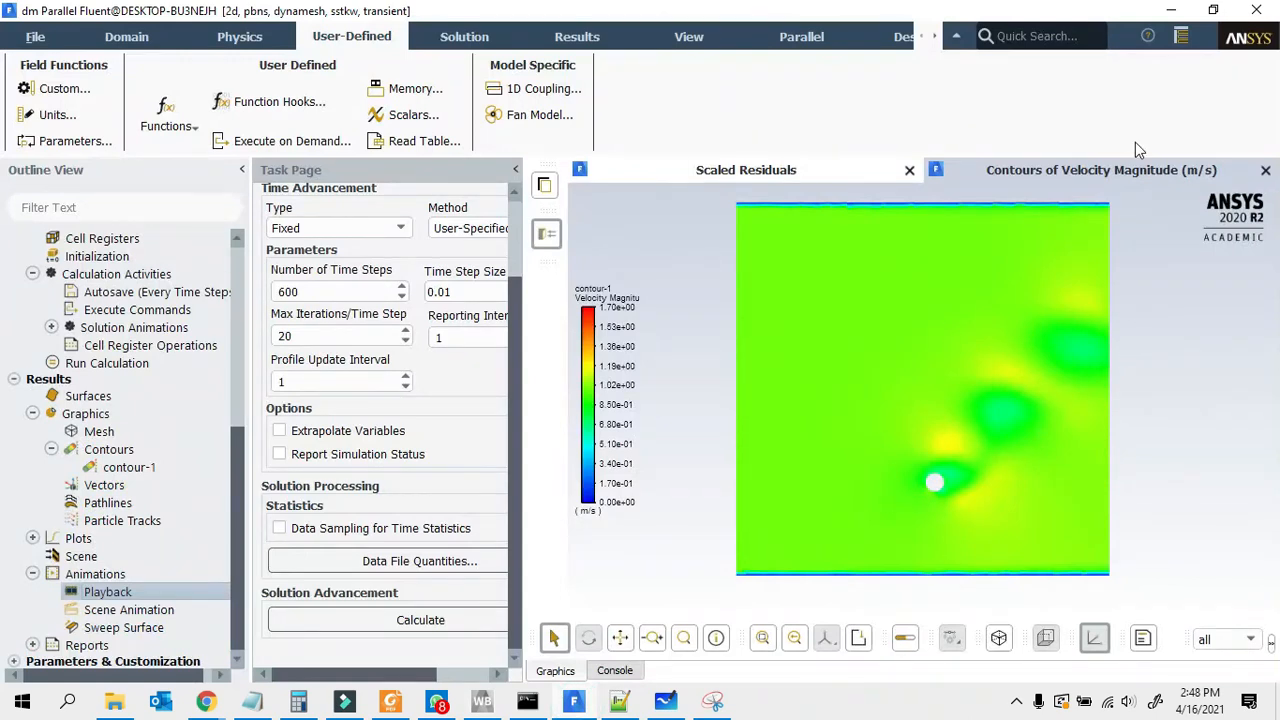
{"action": "left_click", "coordinate": [1178, 16]}
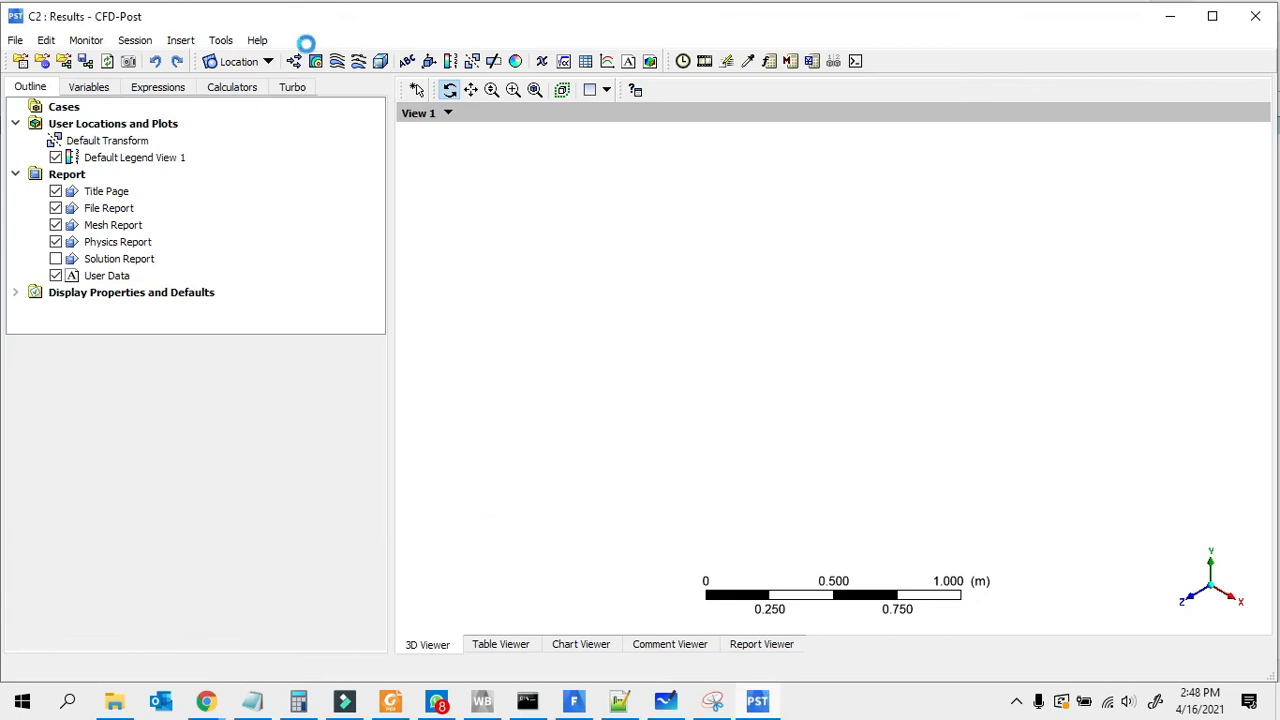
Step: Start loading a results file in CFD-Post and browse to the D: drive
{"action": "left_click", "coordinate": [16, 40]}
{"action": "left_click", "coordinate": [55, 62]}
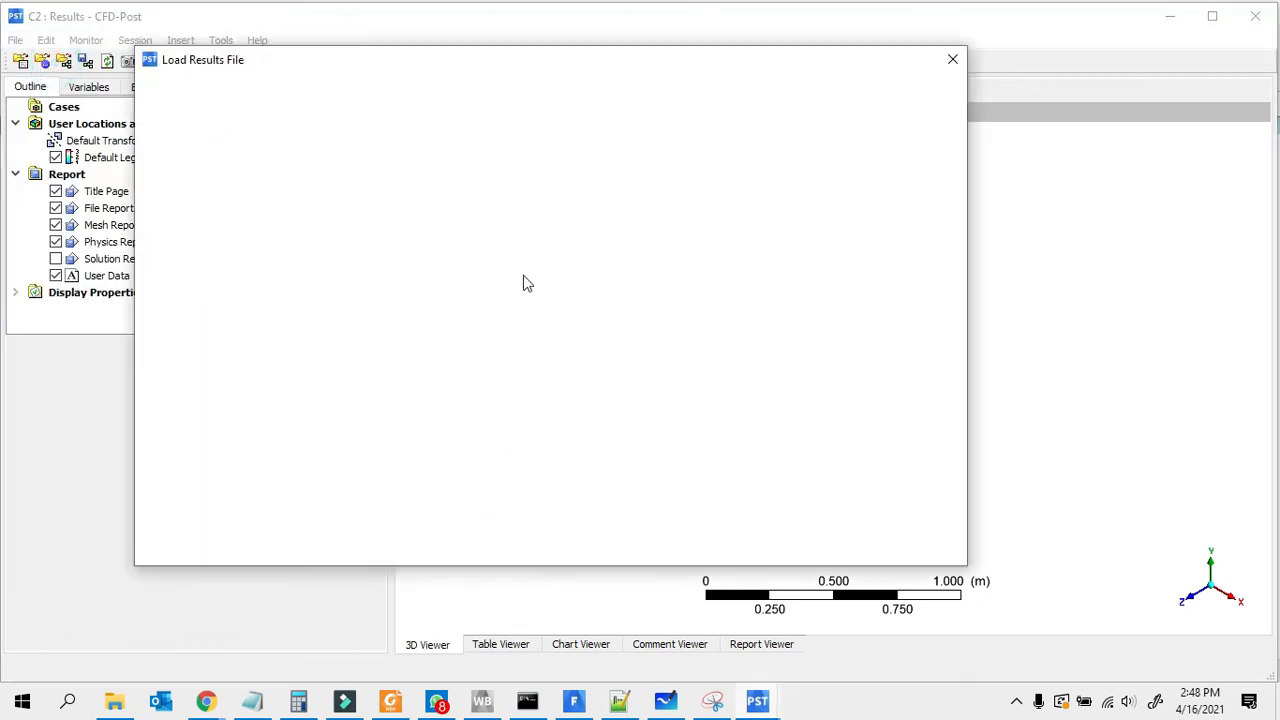
{"action": "left_click", "coordinate": [314, 122]}
{"action": "left_click", "coordinate": [298, 96]}
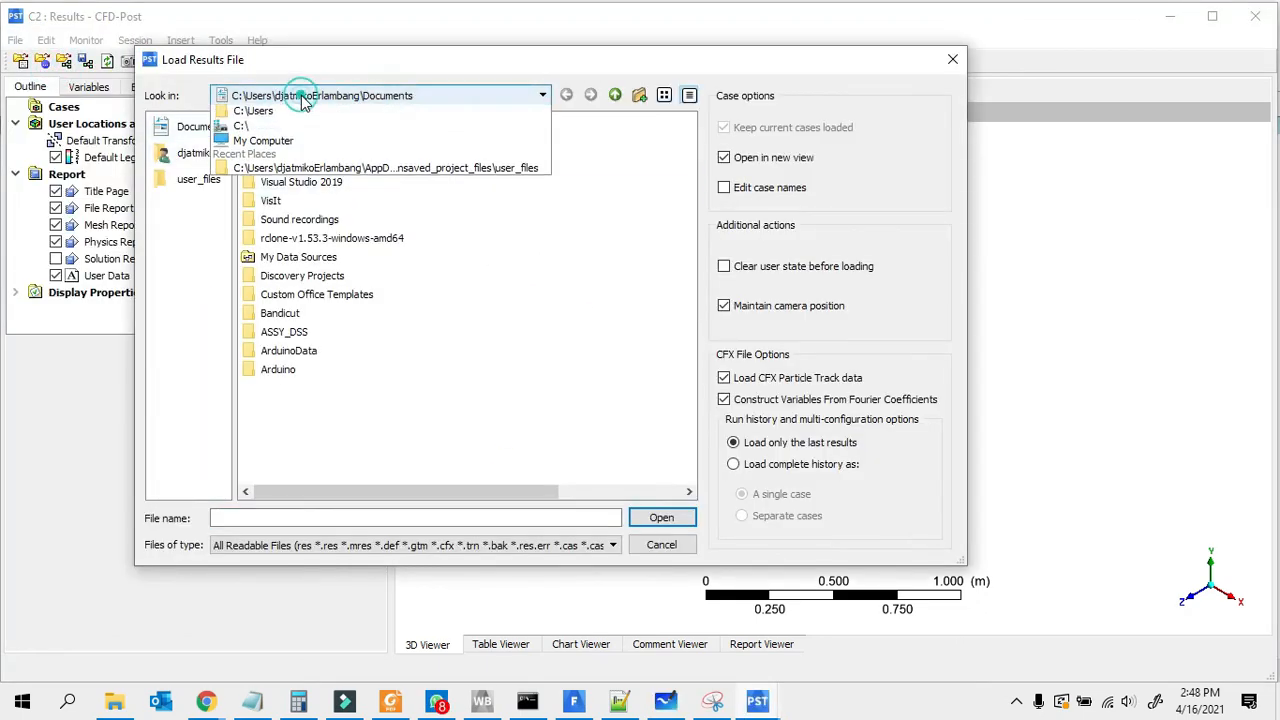
{"action": "left_click", "coordinate": [294, 176]}
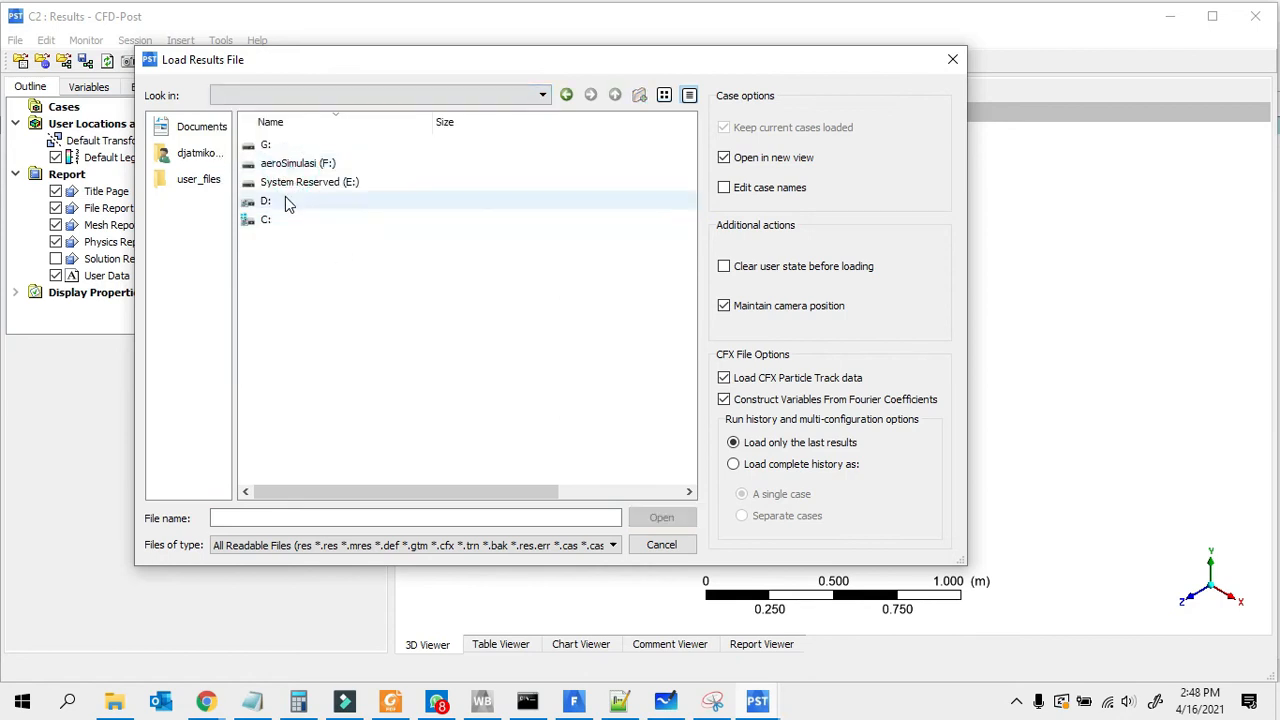
{"action": "double_click", "coordinate": [286, 200]}
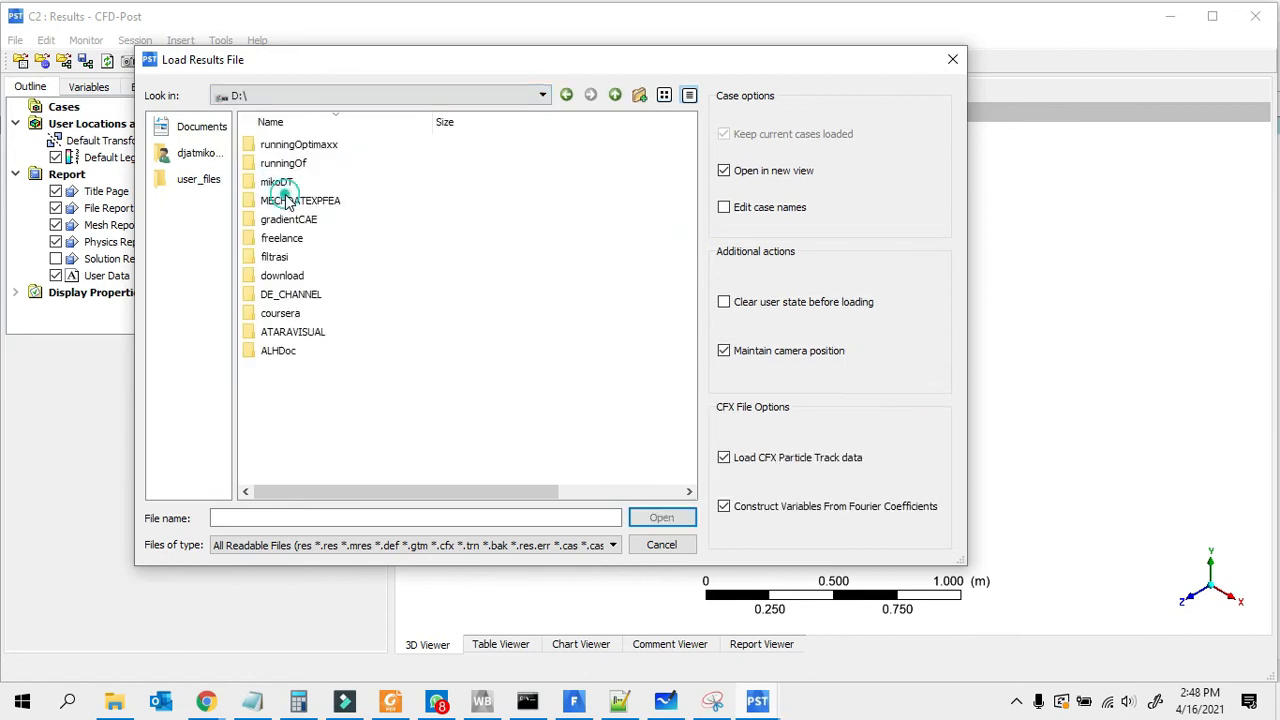
Step: Browse to the results folder runningOptimaxx\youtubeVid\21_dynamicMesh\baru
{"action": "double_click", "coordinate": [314, 144]}
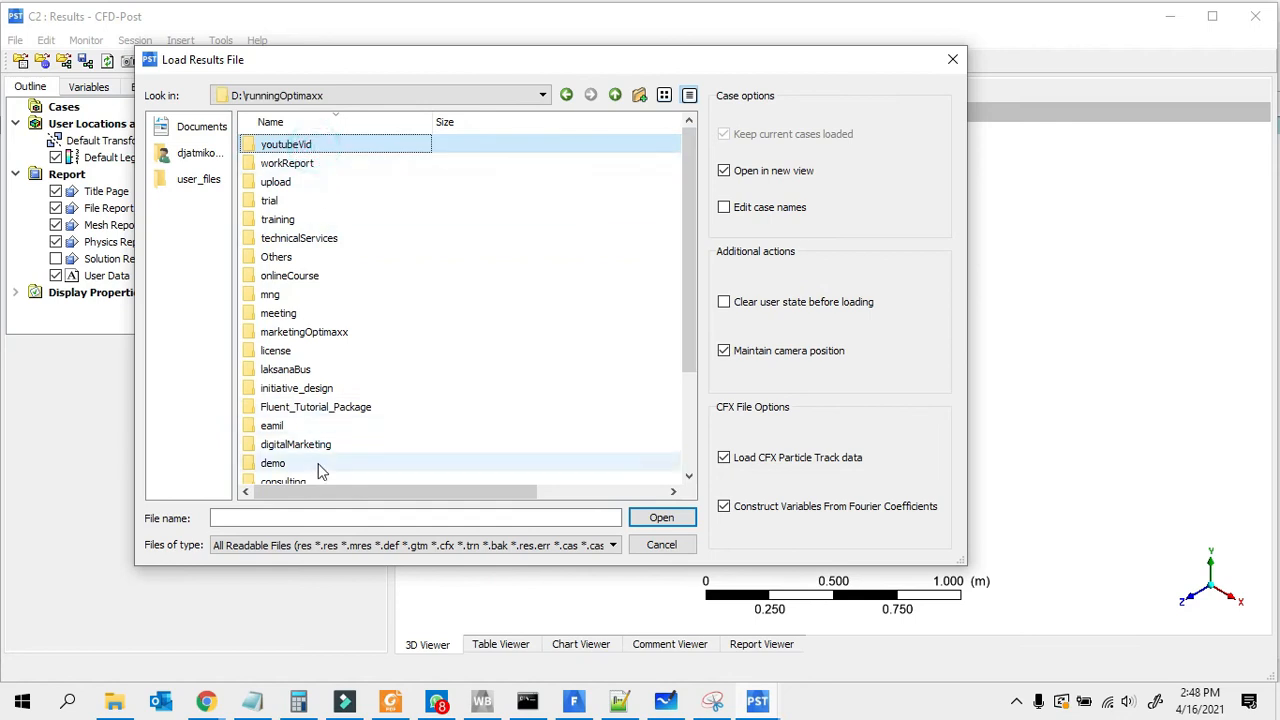
{"action": "scroll", "coordinate": [316, 430], "scroll_direction": "down", "scroll_amount": 3}
{"action": "scroll", "coordinate": [316, 420], "scroll_direction": "up", "scroll_amount": 3}
{"action": "double_click", "coordinate": [300, 144]}
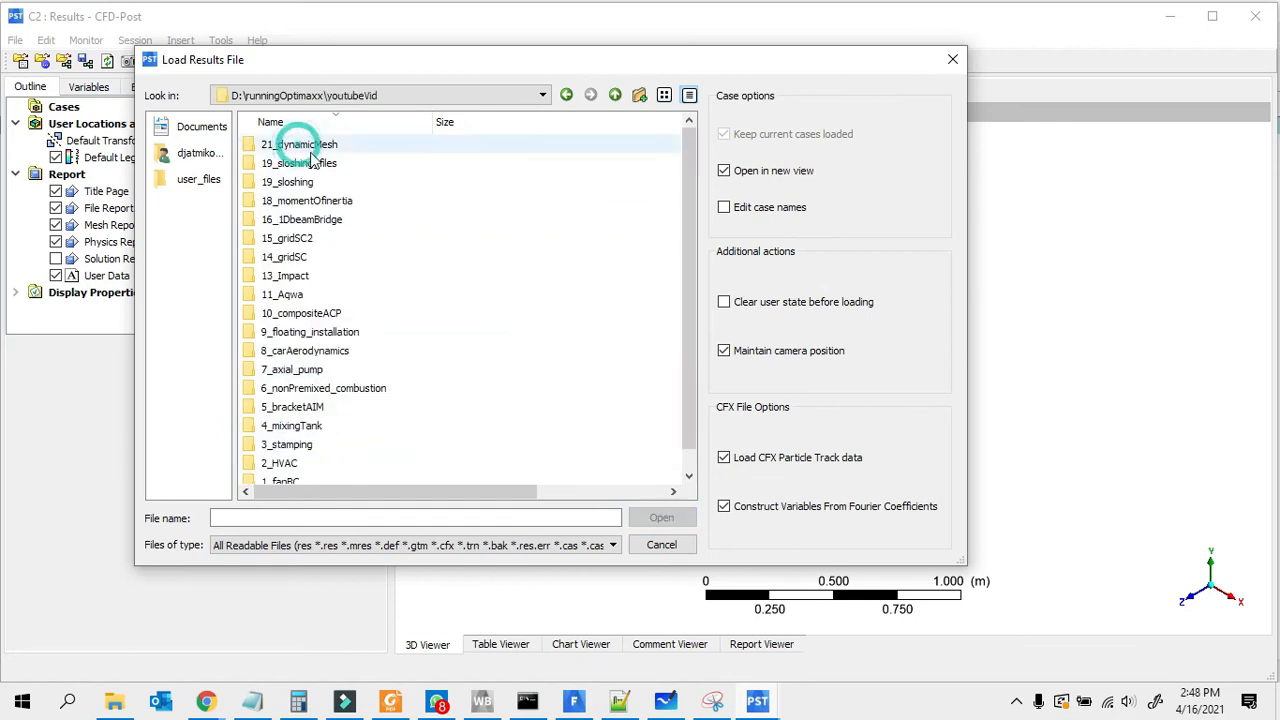
{"action": "double_click", "coordinate": [312, 144]}
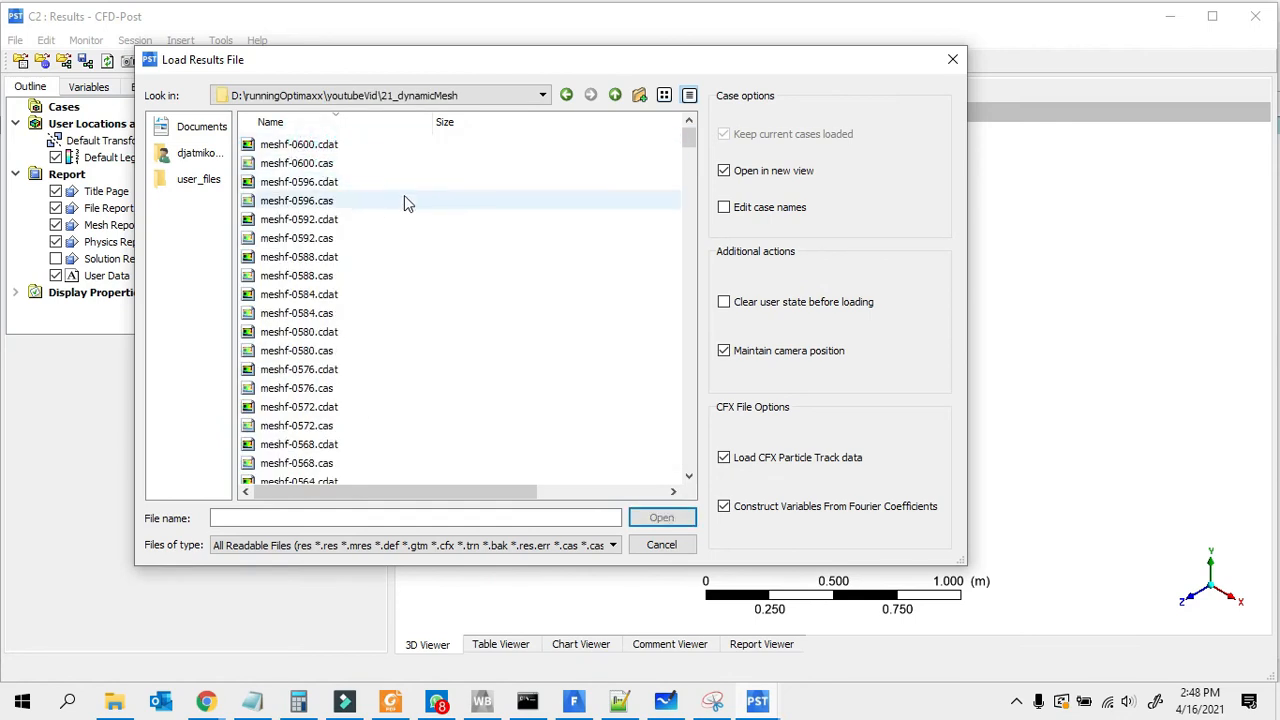
{"action": "scroll", "coordinate": [410, 220], "scroll_direction": "down", "scroll_amount": 20}
{"action": "scroll", "coordinate": [420, 280], "scroll_direction": "down", "scroll_amount": 20}
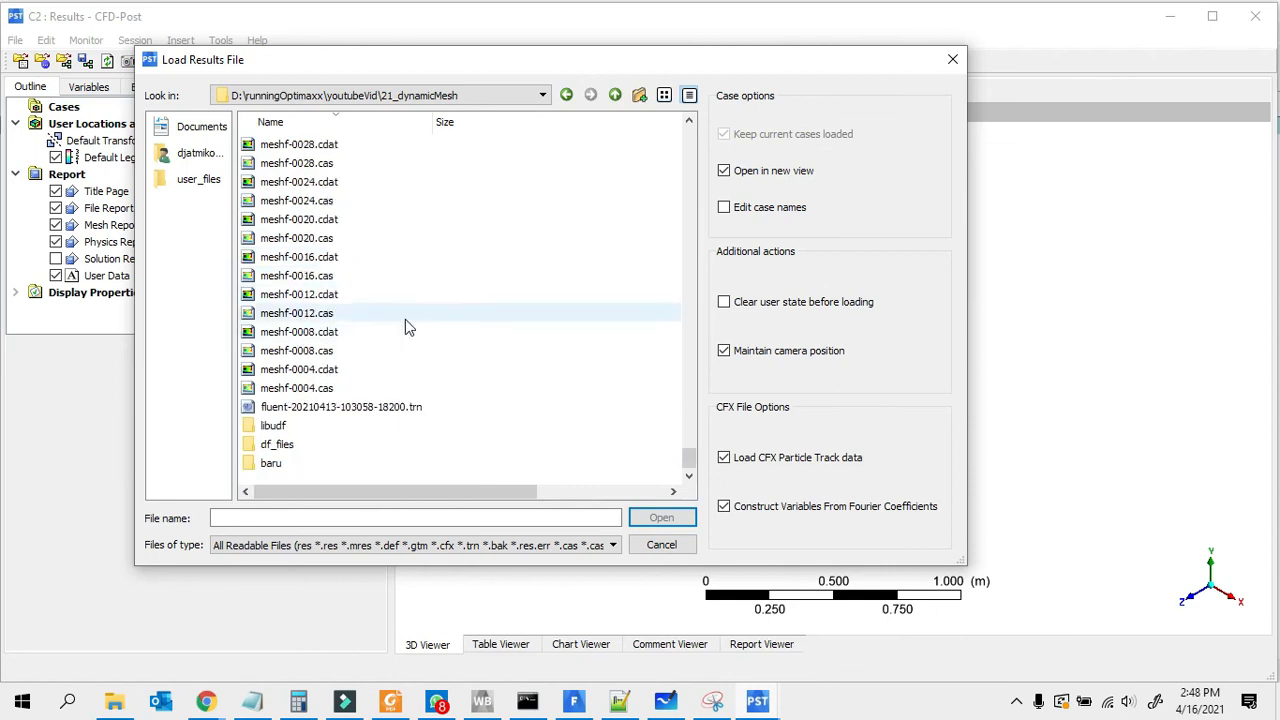
{"action": "double_click", "coordinate": [305, 464]}
Step: Look through the exported dm case and data files in the baru folder
{"action": "left_click", "coordinate": [336, 184]}
{"action": "left_click", "coordinate": [340, 222]}
{"action": "left_click", "coordinate": [341, 313]}
{"action": "scroll", "coordinate": [341, 315], "scroll_direction": "down", "scroll_amount": 20}
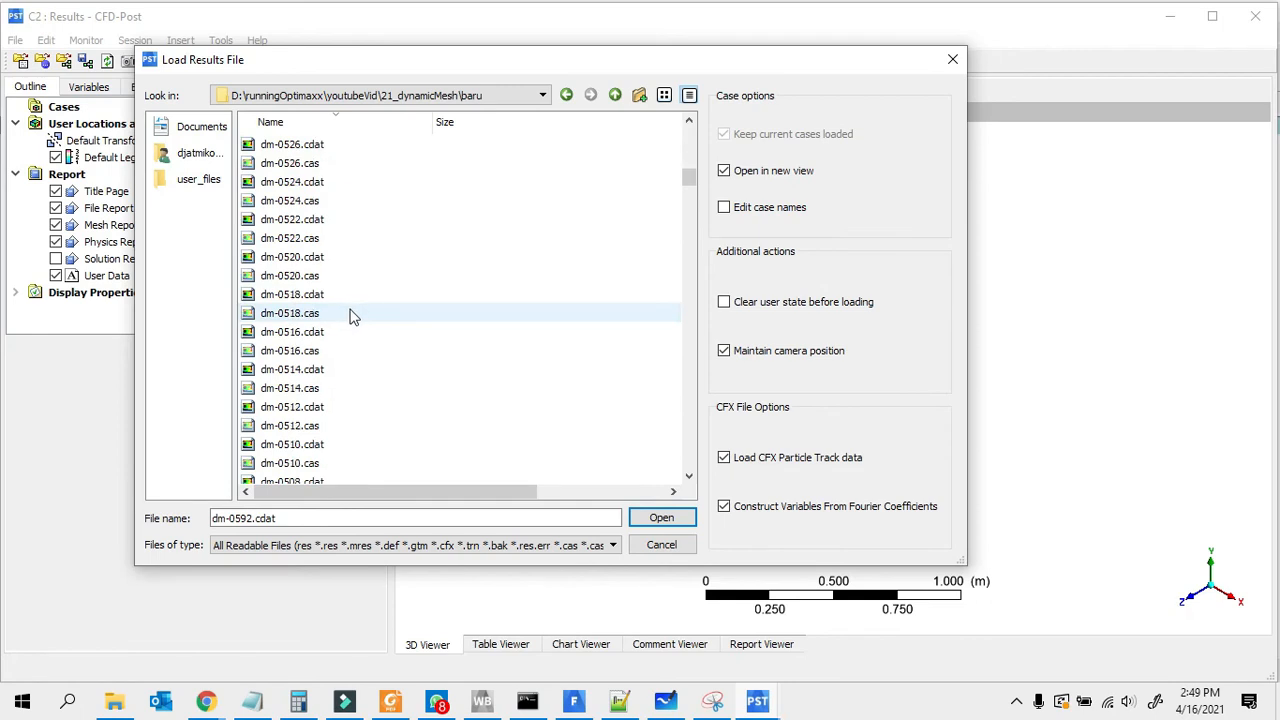
{"action": "scroll", "coordinate": [341, 322], "scroll_direction": "down", "scroll_amount": 9}
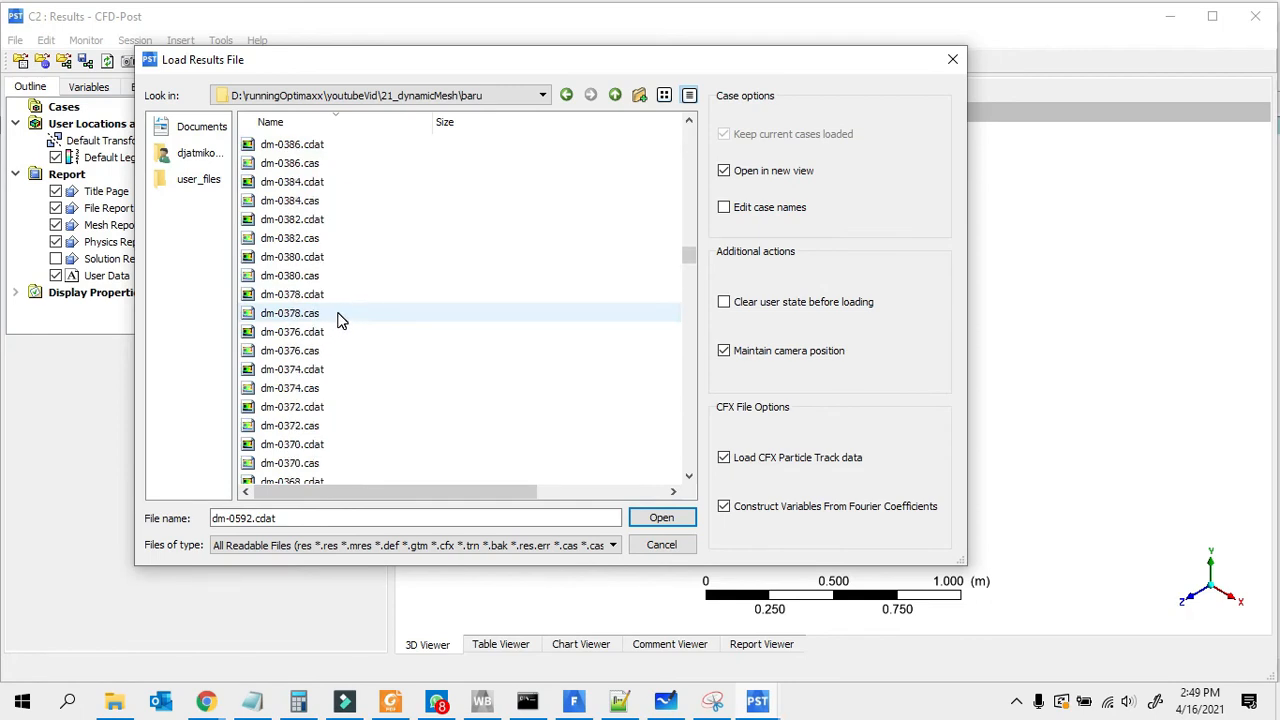
{"action": "scroll", "coordinate": [338, 318], "scroll_direction": "up", "scroll_amount": 17}
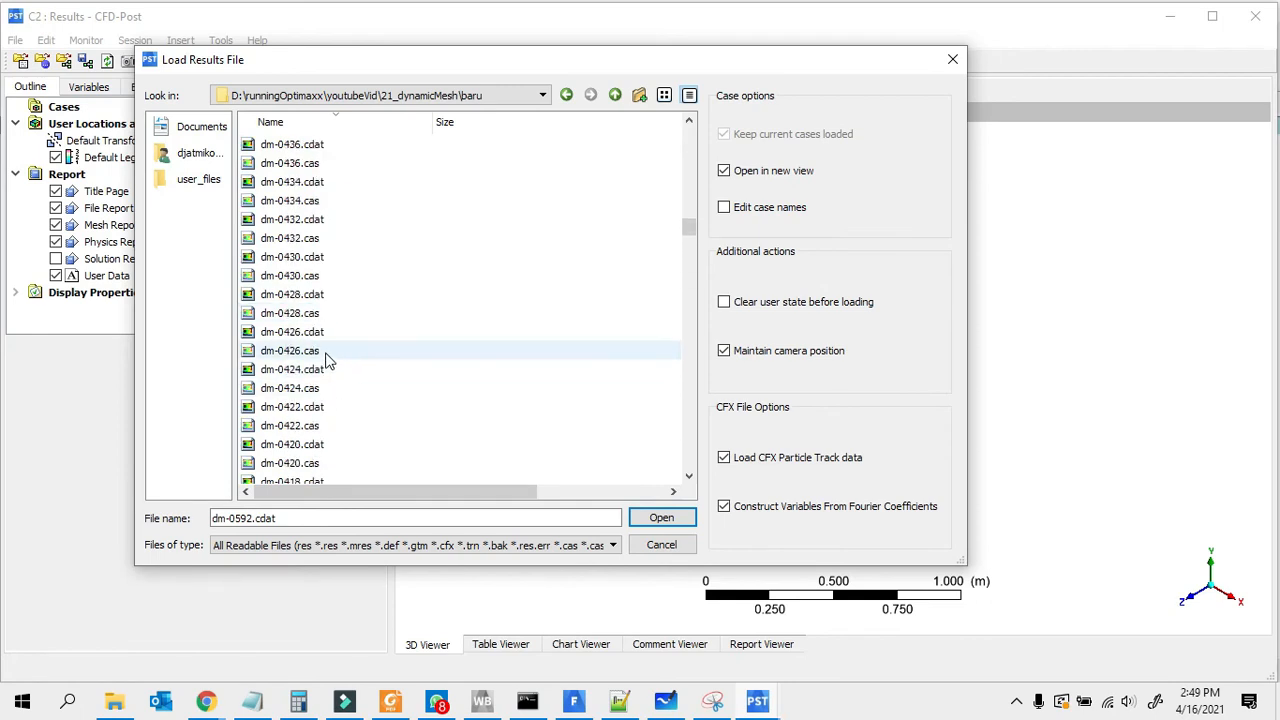
{"action": "scroll", "coordinate": [330, 352], "scroll_direction": "up", "scroll_amount": 20}
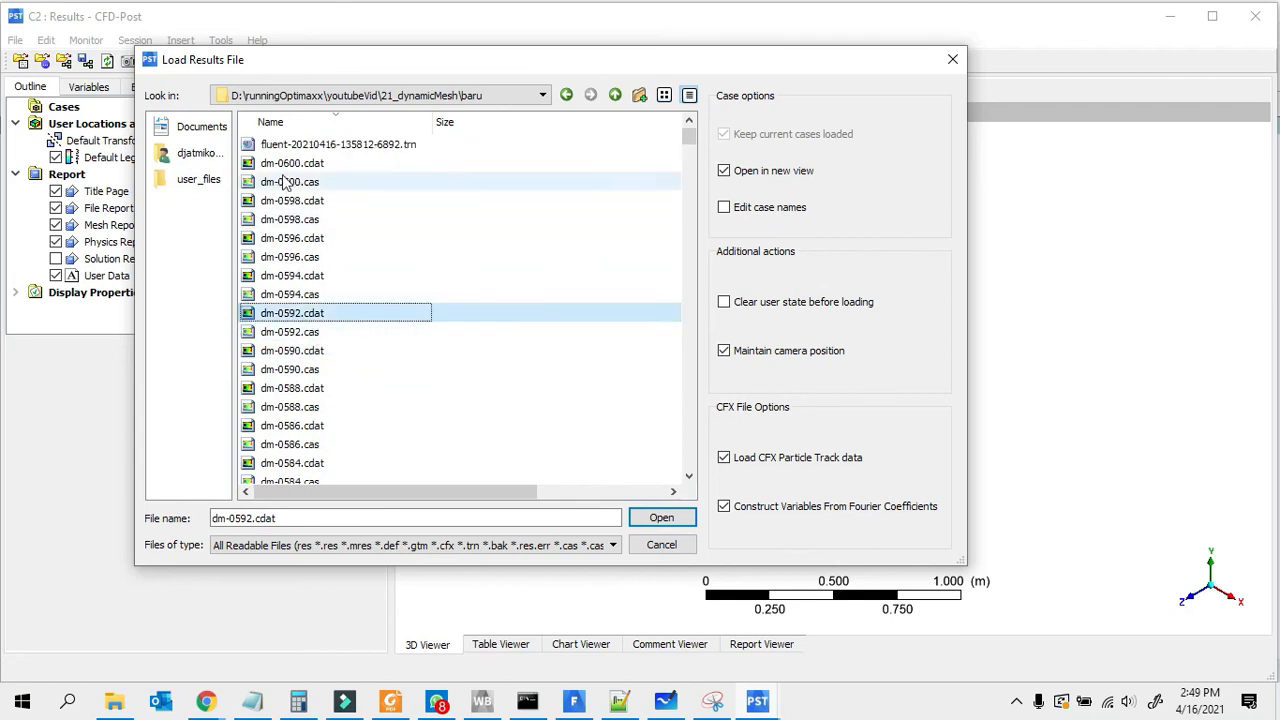
{"action": "left_click", "coordinate": [300, 217]}
{"action": "left_click", "coordinate": [298, 240]}
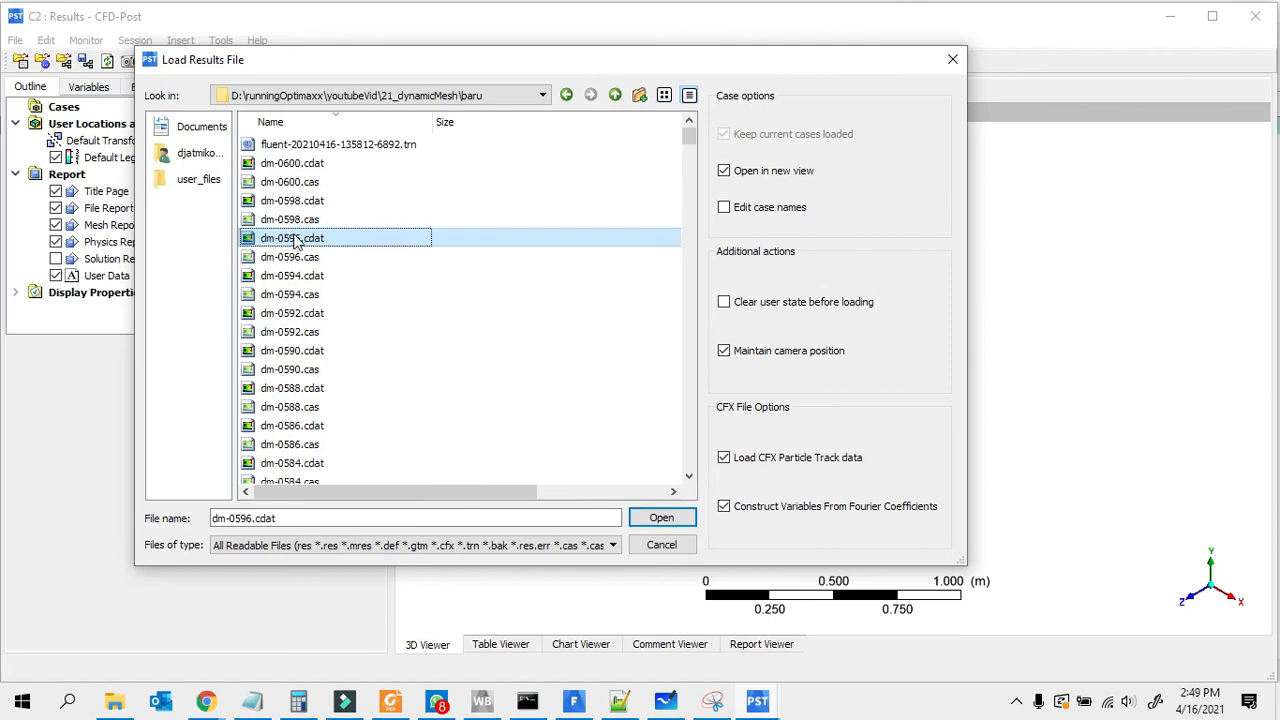
{"action": "key", "text": "Up"}
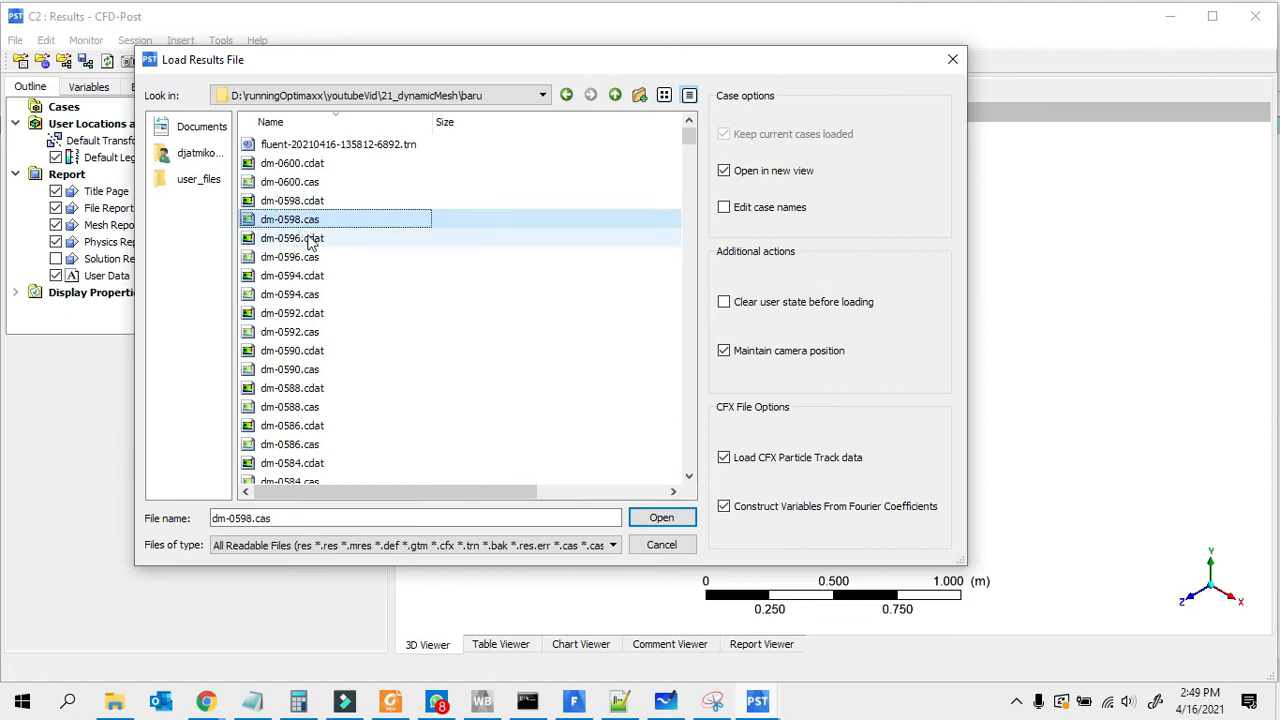
{"action": "left_click", "coordinate": [298, 201]}
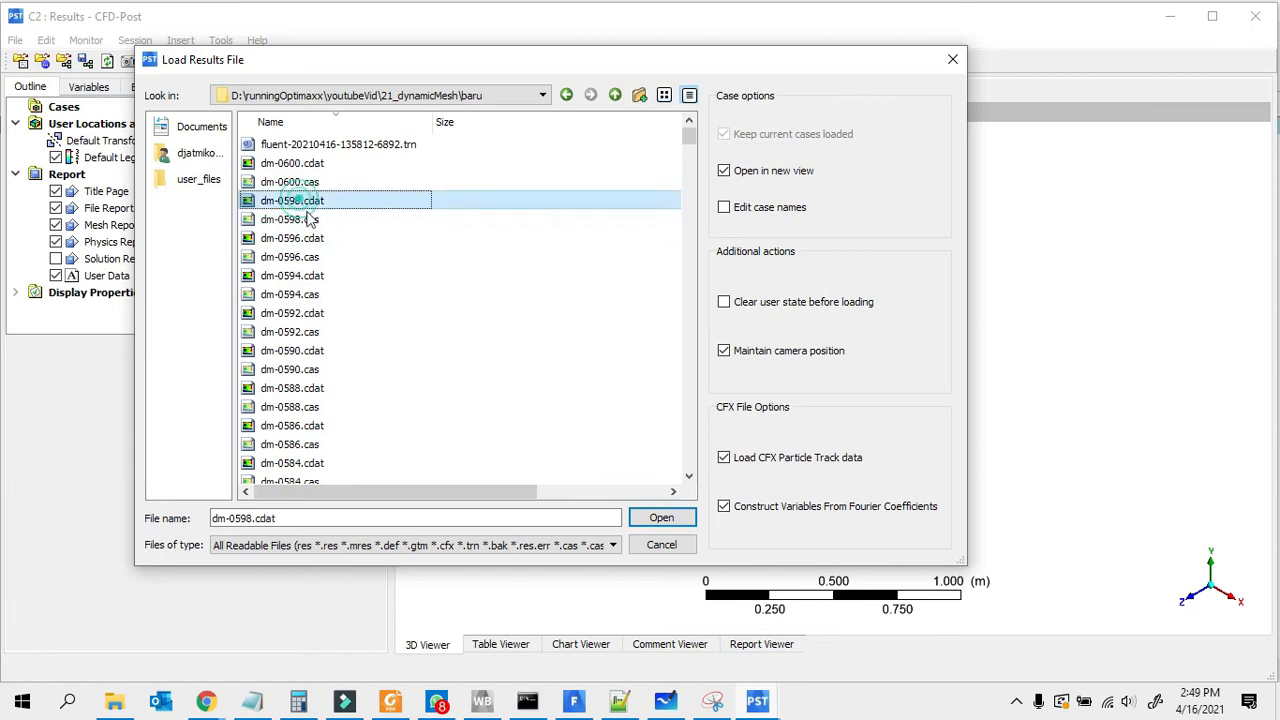
{"action": "left_click", "coordinate": [300, 276]}
{"action": "left_click", "coordinate": [298, 257]}
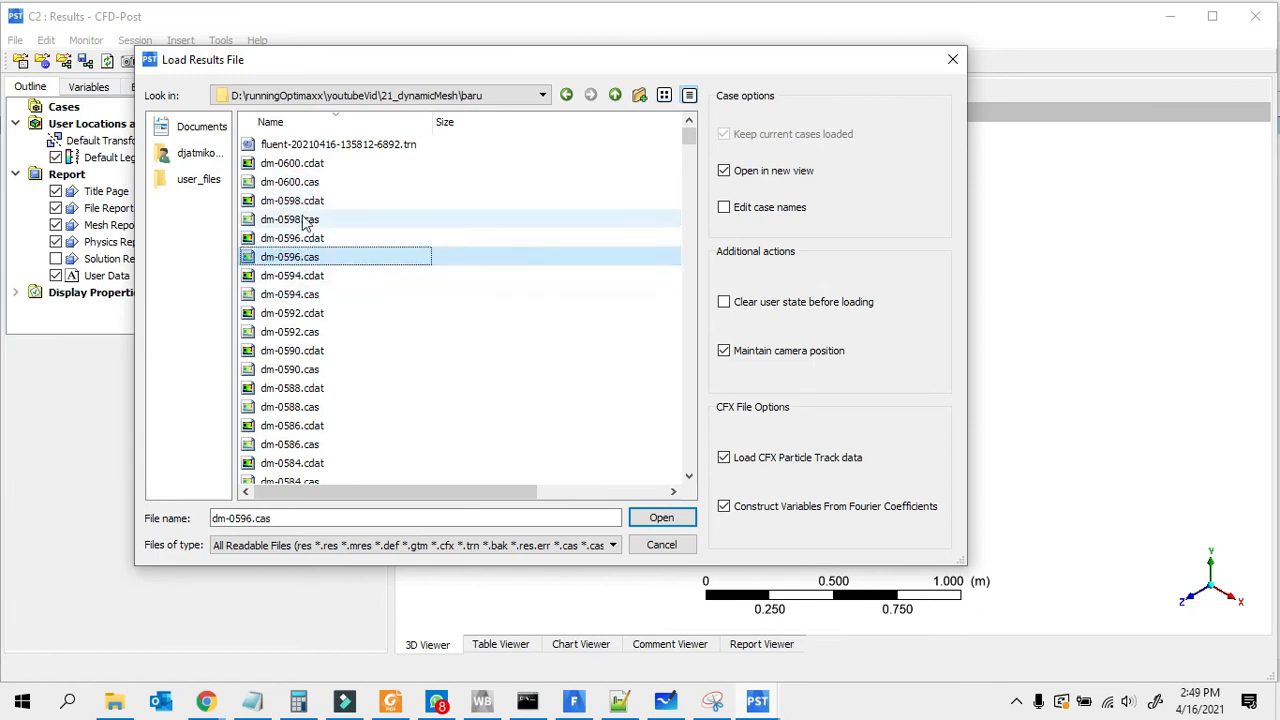
Step: Load the results file dm-0600.cdat
{"action": "left_click", "coordinate": [318, 164]}
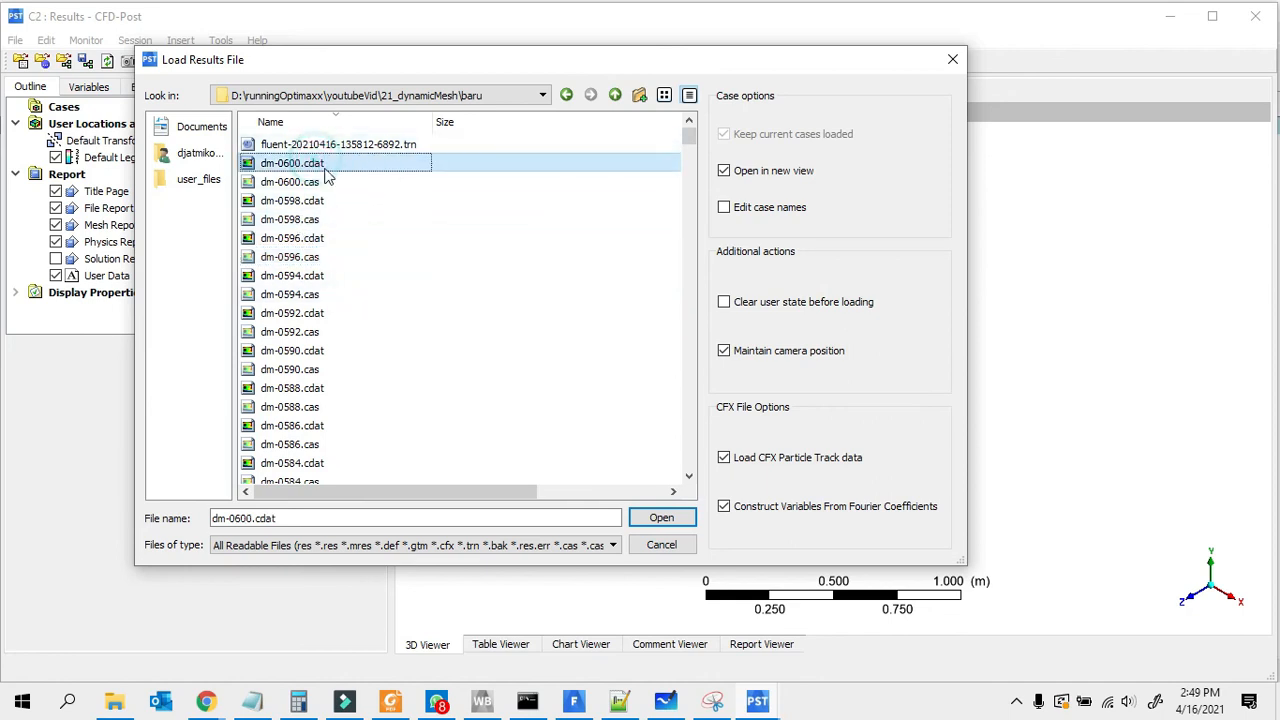
{"action": "left_click", "coordinate": [661, 517]}
{"action": "left_click", "coordinate": [662, 416]}
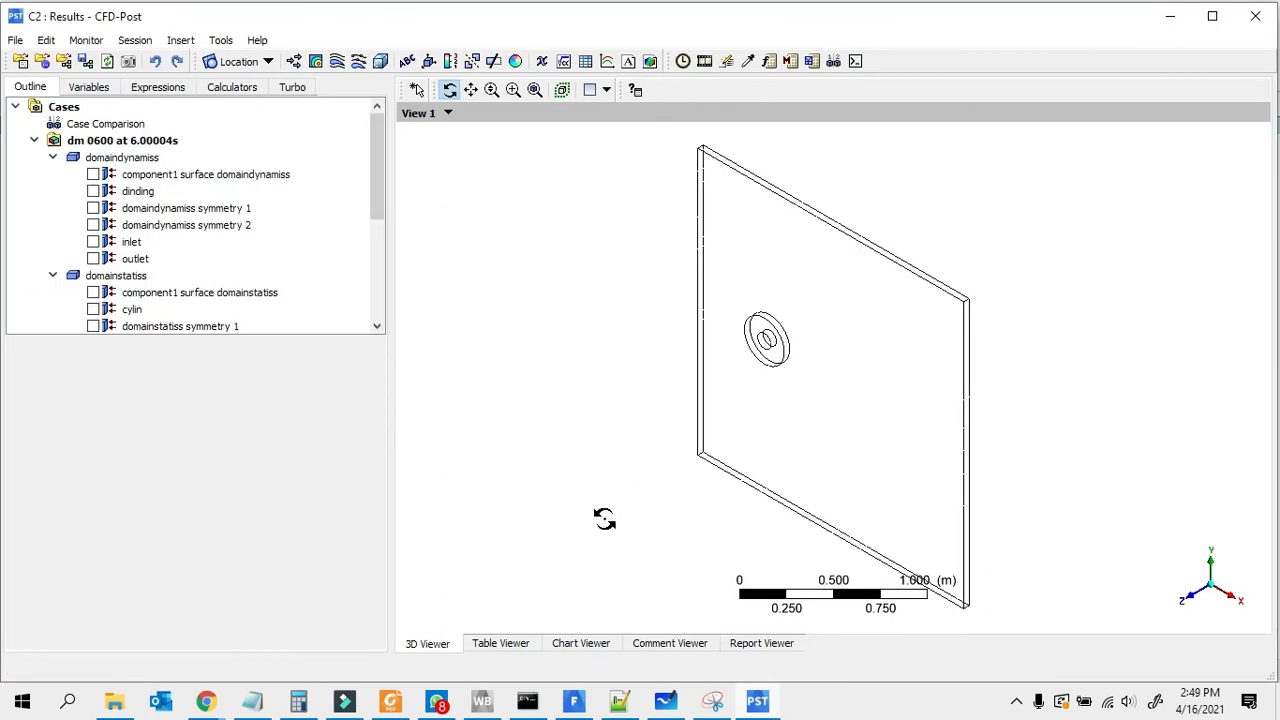
Step: Create an XY slice plane at Z = 0.0 m through all domains, keeping the default name
{"action": "left_click", "coordinate": [1192, 598]}
{"action": "left_click_drag", "start_coordinate": [398, 436], "coordinate": [363, 137]}
{"action": "left_click", "coordinate": [255, 64]}
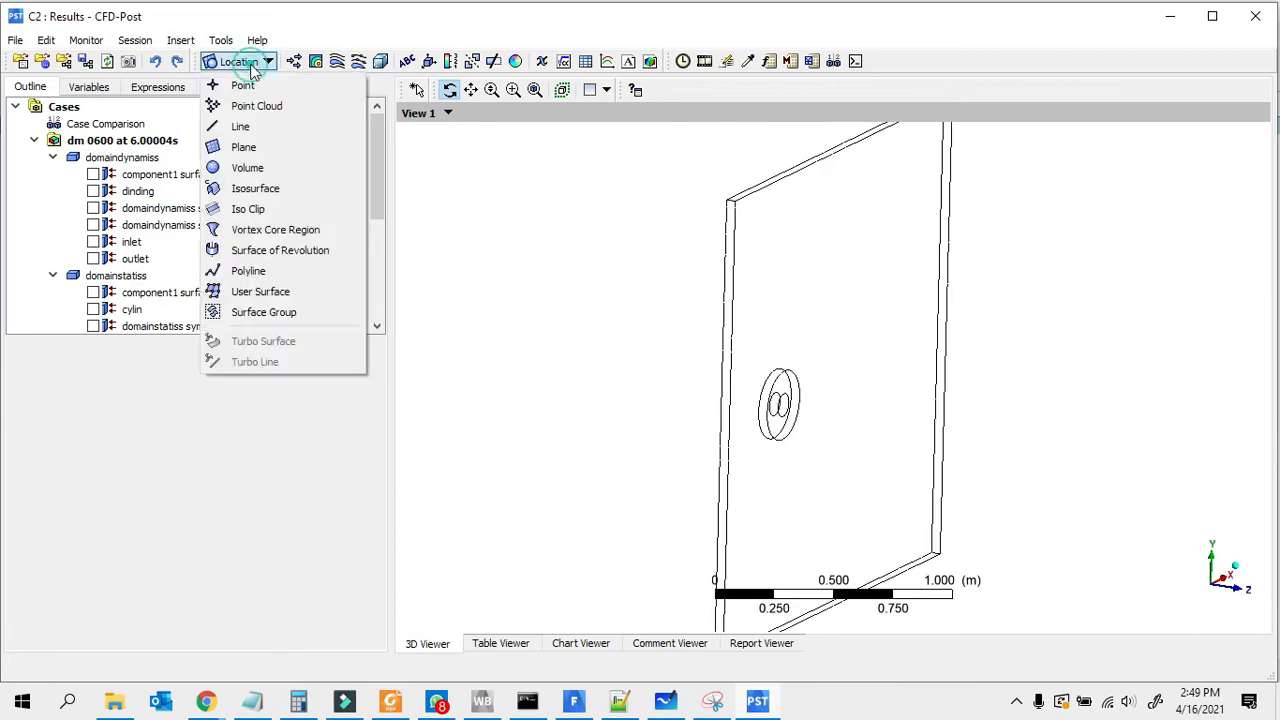
{"action": "left_click", "coordinate": [243, 147]}
{"action": "left_click", "coordinate": [294, 226]}
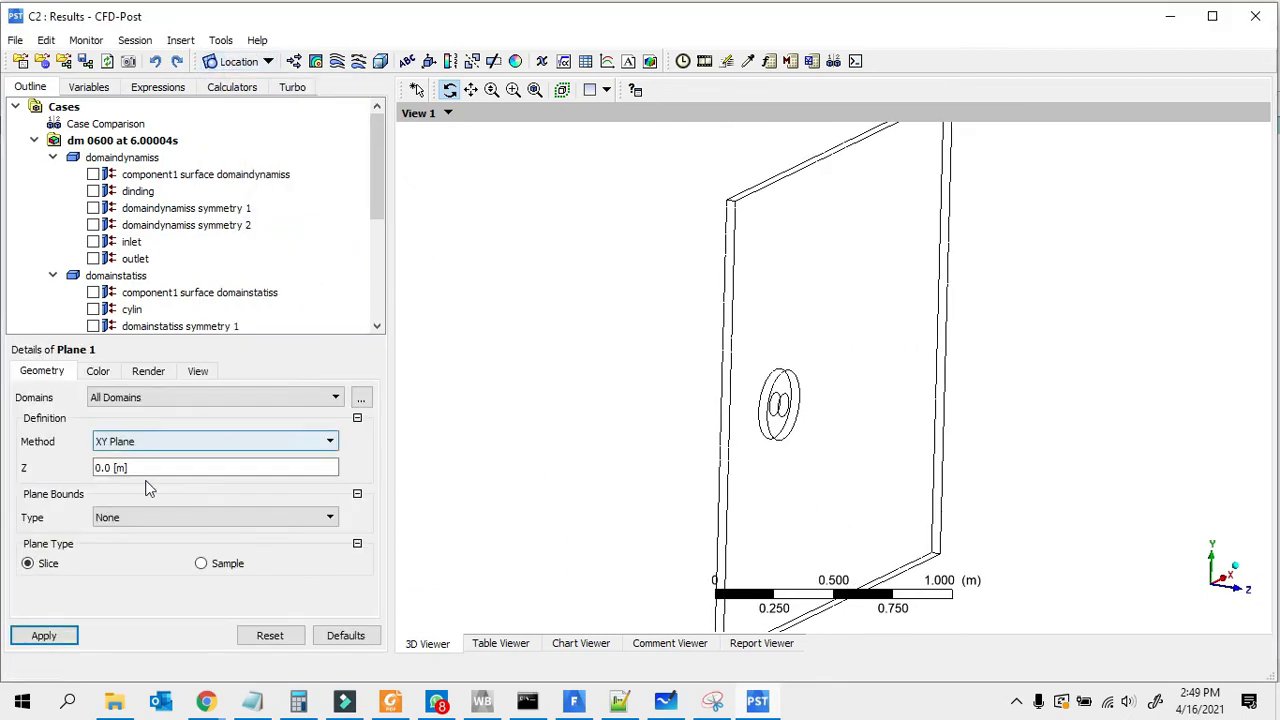
{"action": "left_click", "coordinate": [45, 638]}
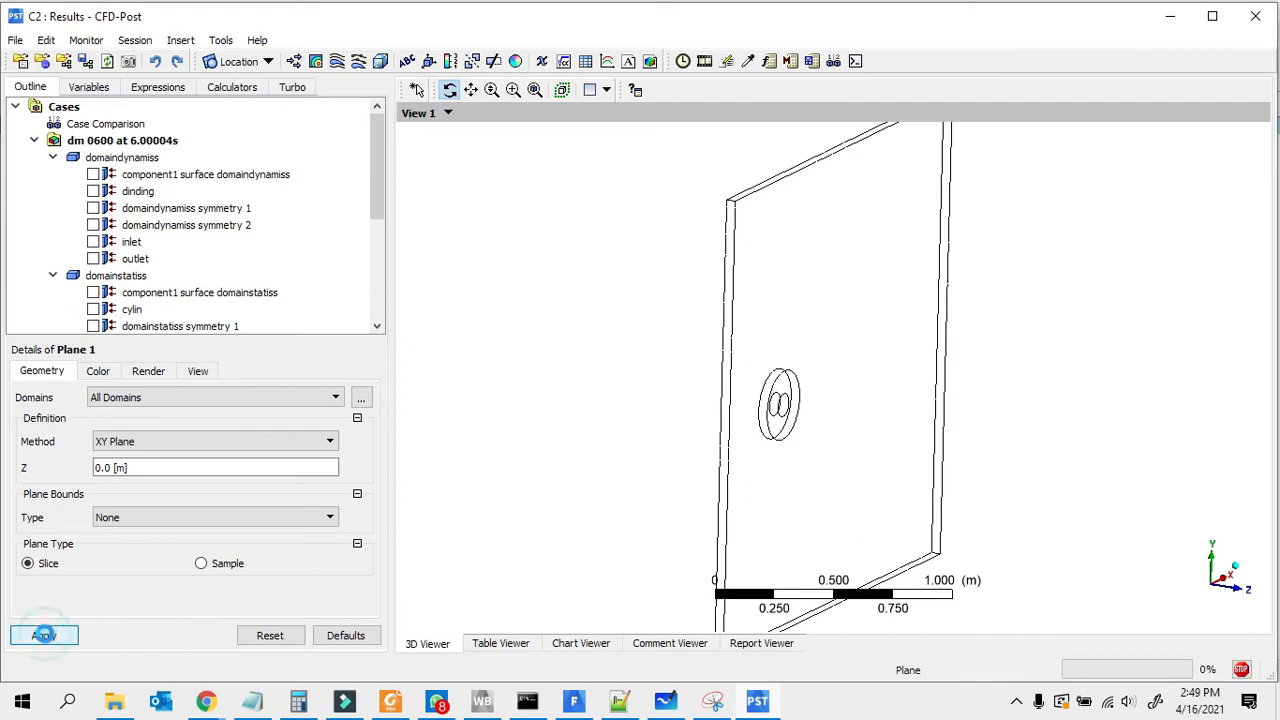
Step: Hide the wireframe so that only the slice plane is displayed face-on
{"action": "scroll", "coordinate": [80, 215], "scroll_direction": "down", "scroll_amount": 5}
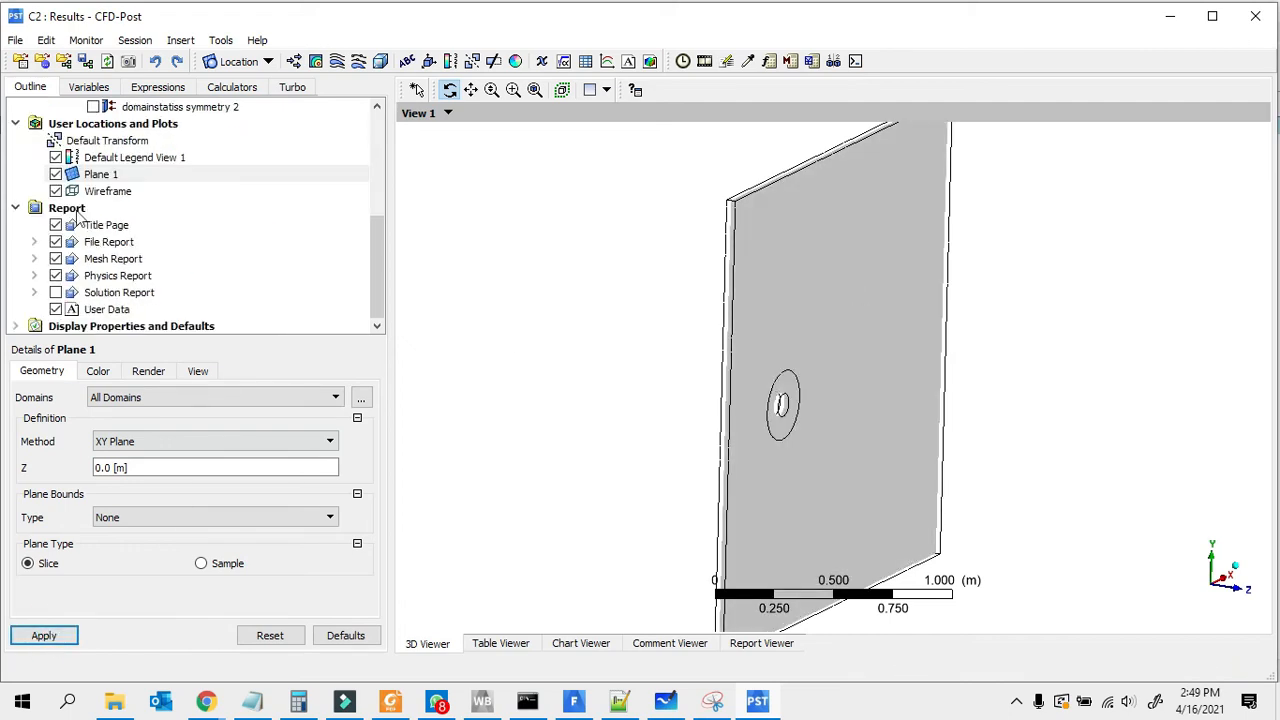
{"action": "left_click", "coordinate": [55, 191]}
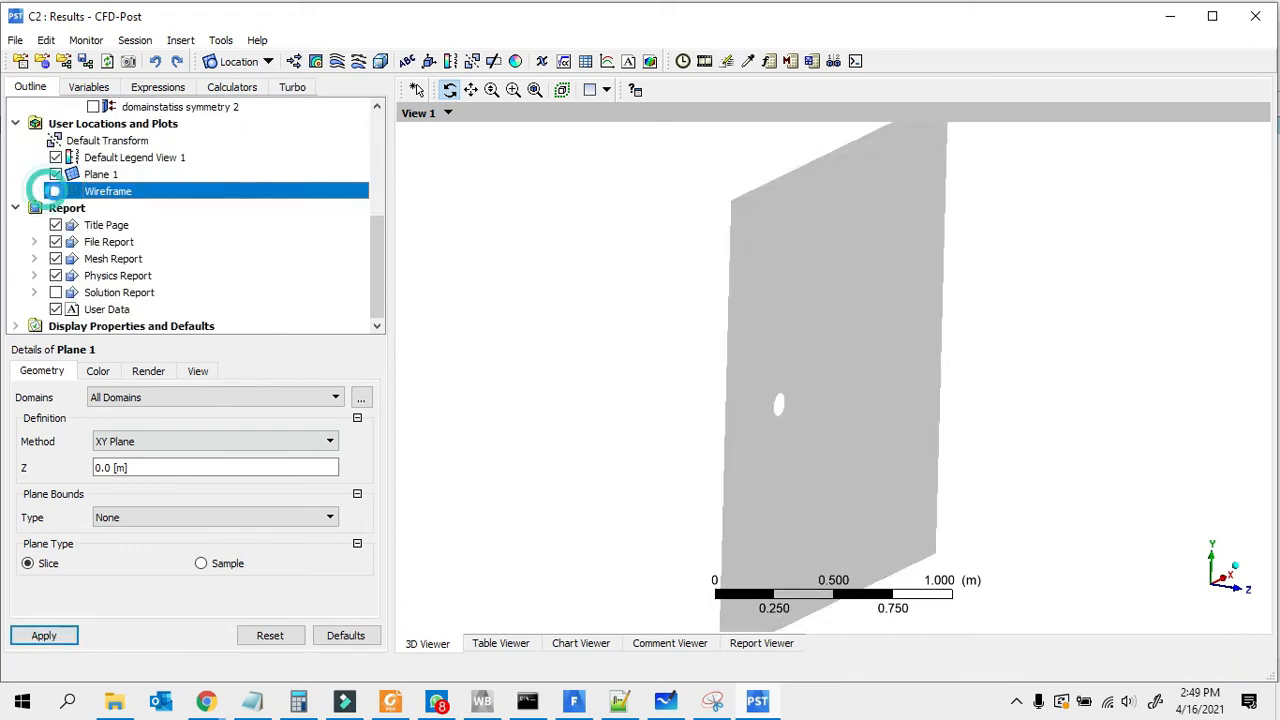
{"action": "left_click", "coordinate": [1235, 603]}
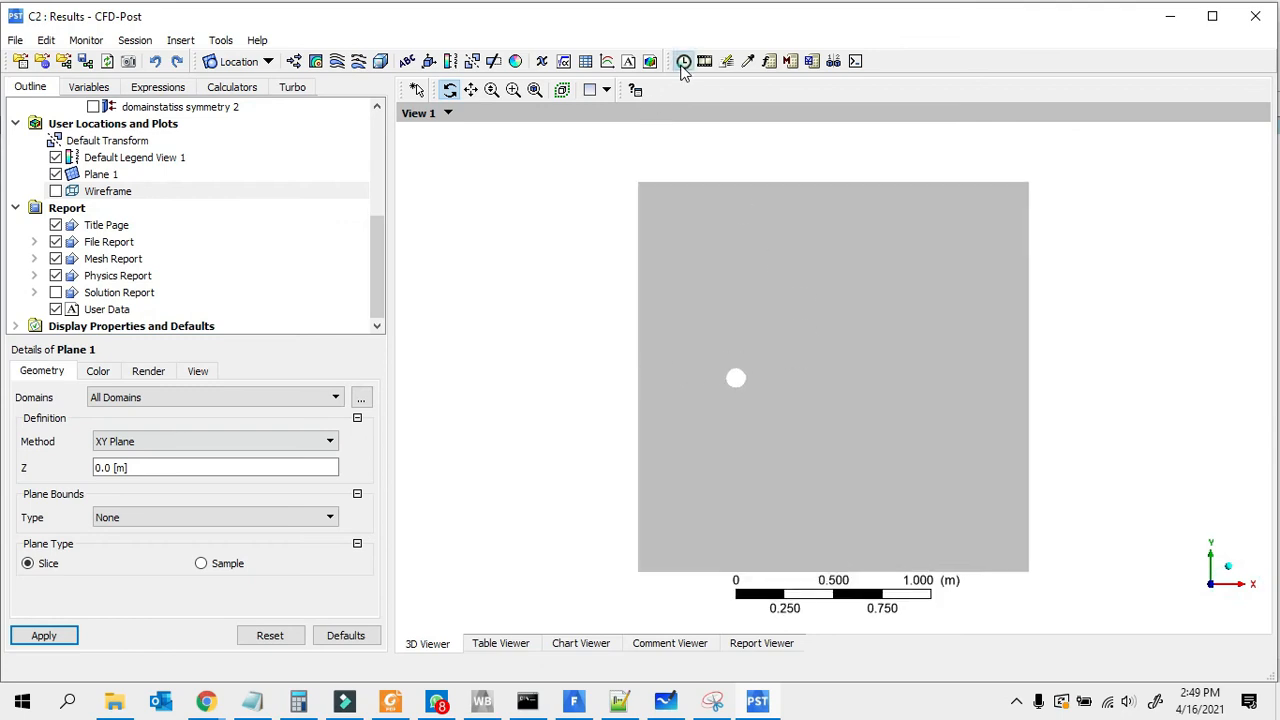
Step: Review the list of available time steps in the Timestep Selector and close it
{"action": "left_click", "coordinate": [683, 61]}
{"action": "scroll", "coordinate": [187, 462], "scroll_direction": "up", "scroll_amount": 20}
{"action": "scroll", "coordinate": [187, 462], "scroll_direction": "up", "scroll_amount": 3}
{"action": "scroll", "coordinate": [183, 448], "scroll_direction": "down", "scroll_amount": 17}
{"action": "left_click", "coordinate": [348, 250]}
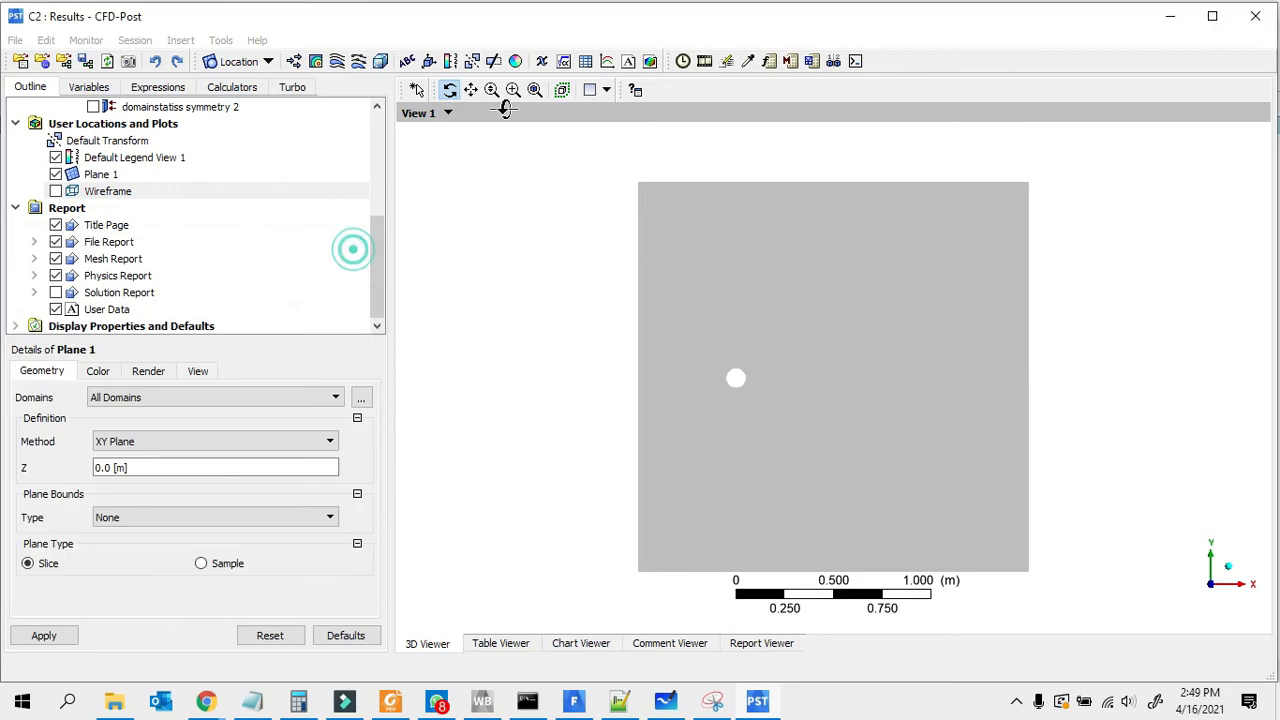
Step: Add a text annotation to the view with an embedded auto annotation of type Time Value
{"action": "left_click", "coordinate": [417, 64]}
{"action": "left_click", "coordinate": [452, 140]}
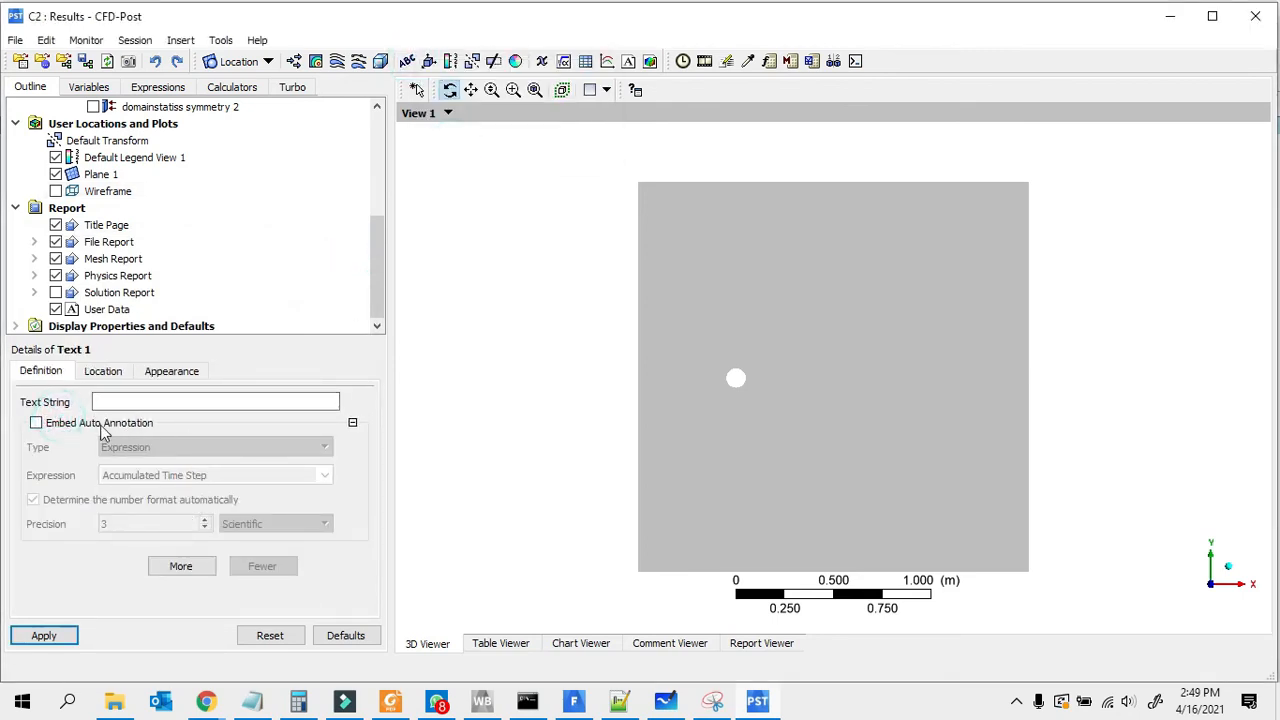
{"action": "left_click", "coordinate": [100, 424]}
{"action": "left_click", "coordinate": [132, 447]}
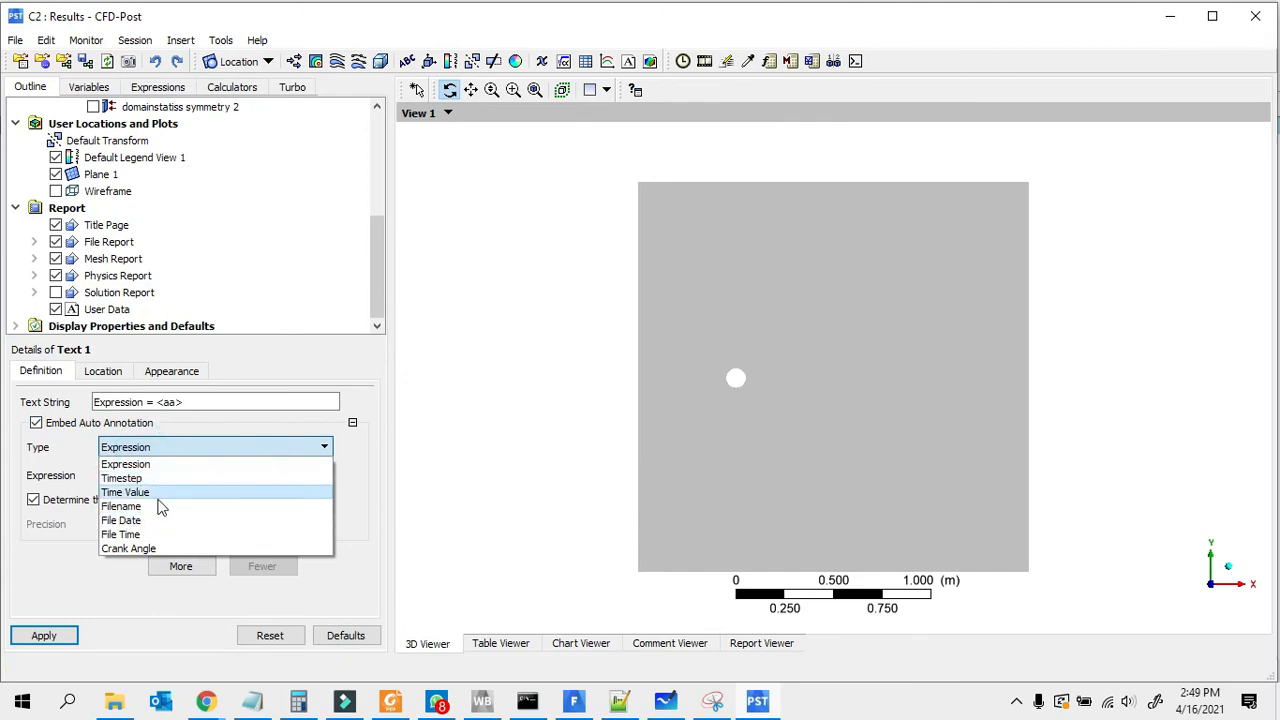
{"action": "left_click", "coordinate": [152, 494]}
{"action": "left_click", "coordinate": [44, 635]}
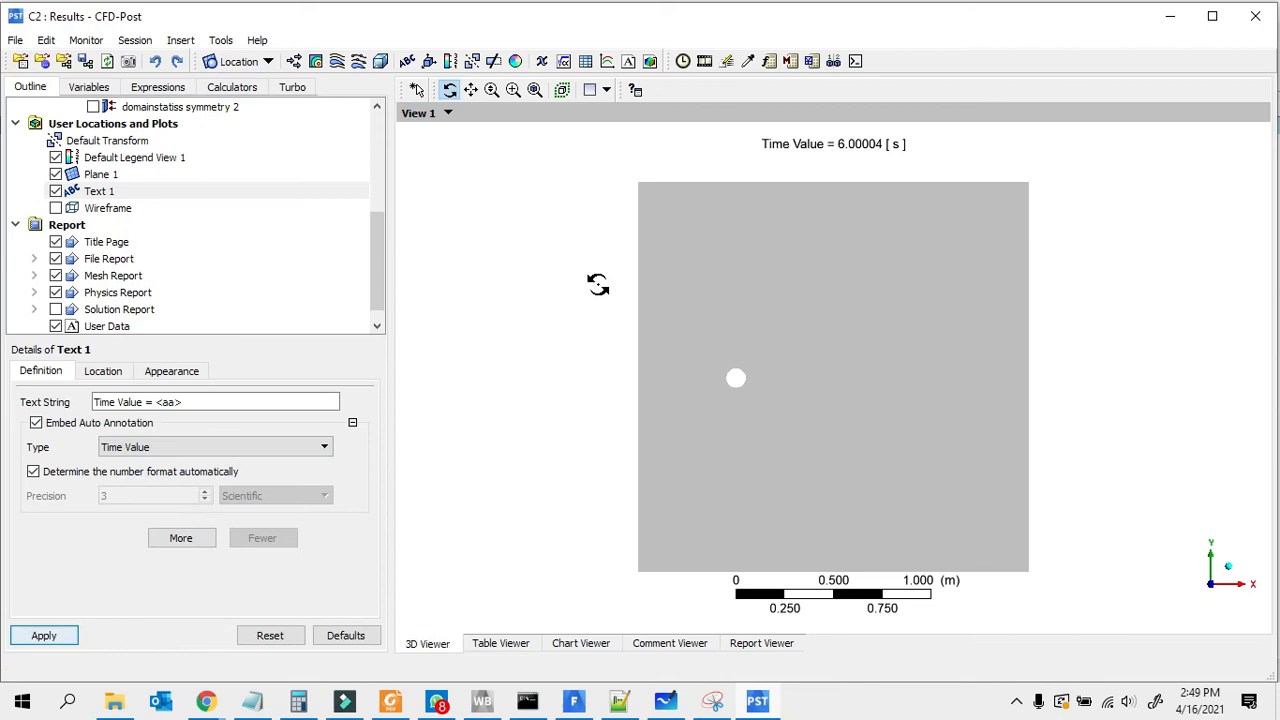
Step: Display the cylinder position at 0.02, 0.04 and 0.08 s with the Timestep Selector, then close it
{"action": "left_click", "coordinate": [683, 62]}
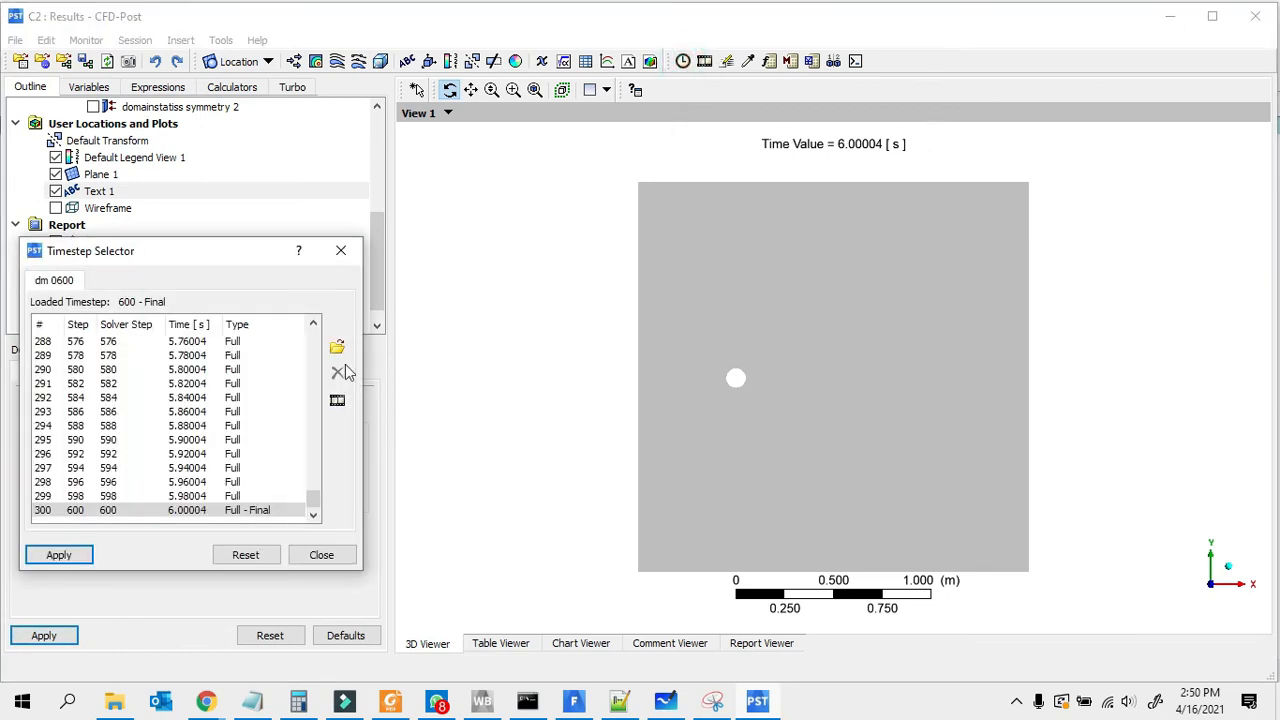
{"action": "left_click_drag", "start_coordinate": [310, 510], "coordinate": [315, 309]}
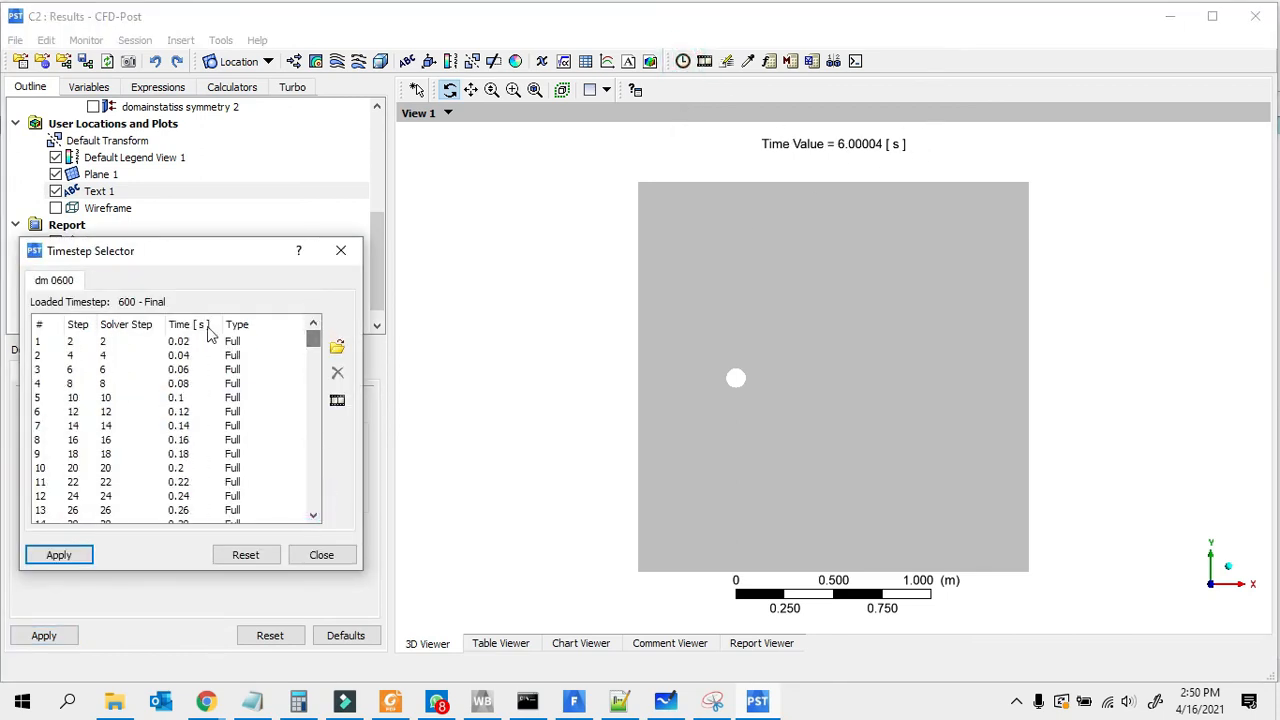
{"action": "left_click", "coordinate": [178, 341]}
{"action": "double_click", "coordinate": [178, 341]}
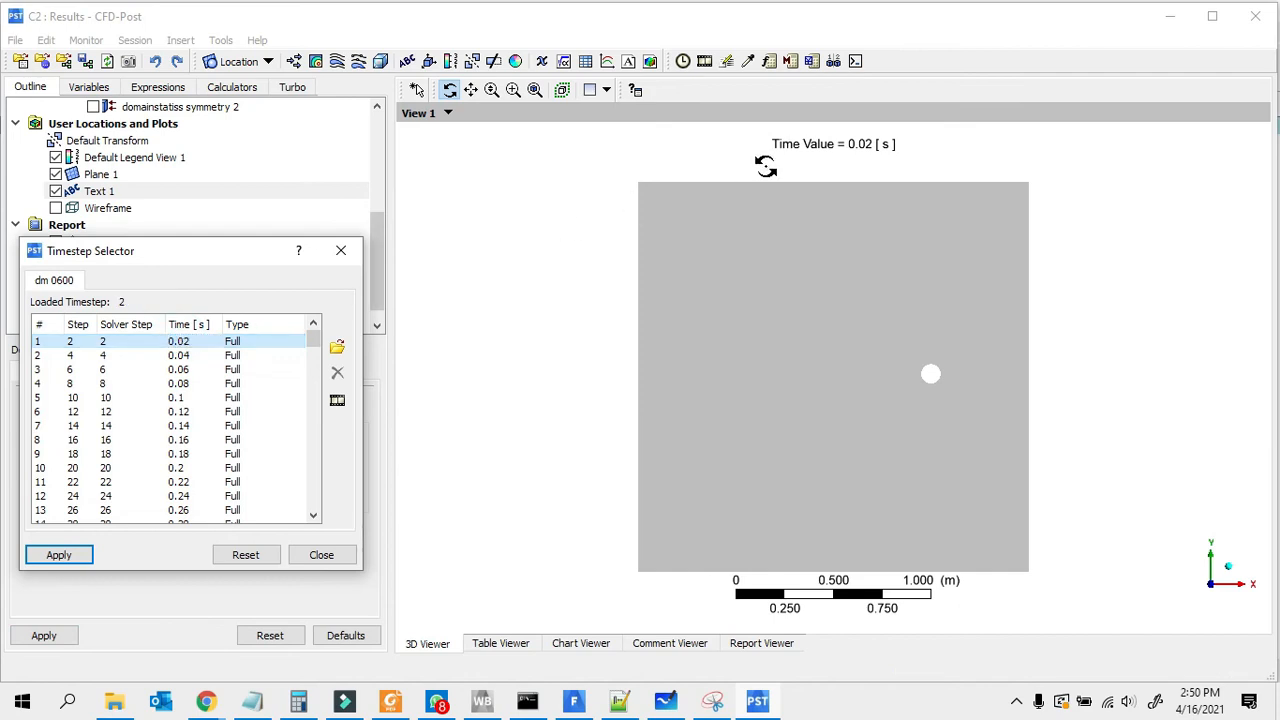
{"action": "double_click", "coordinate": [180, 356]}
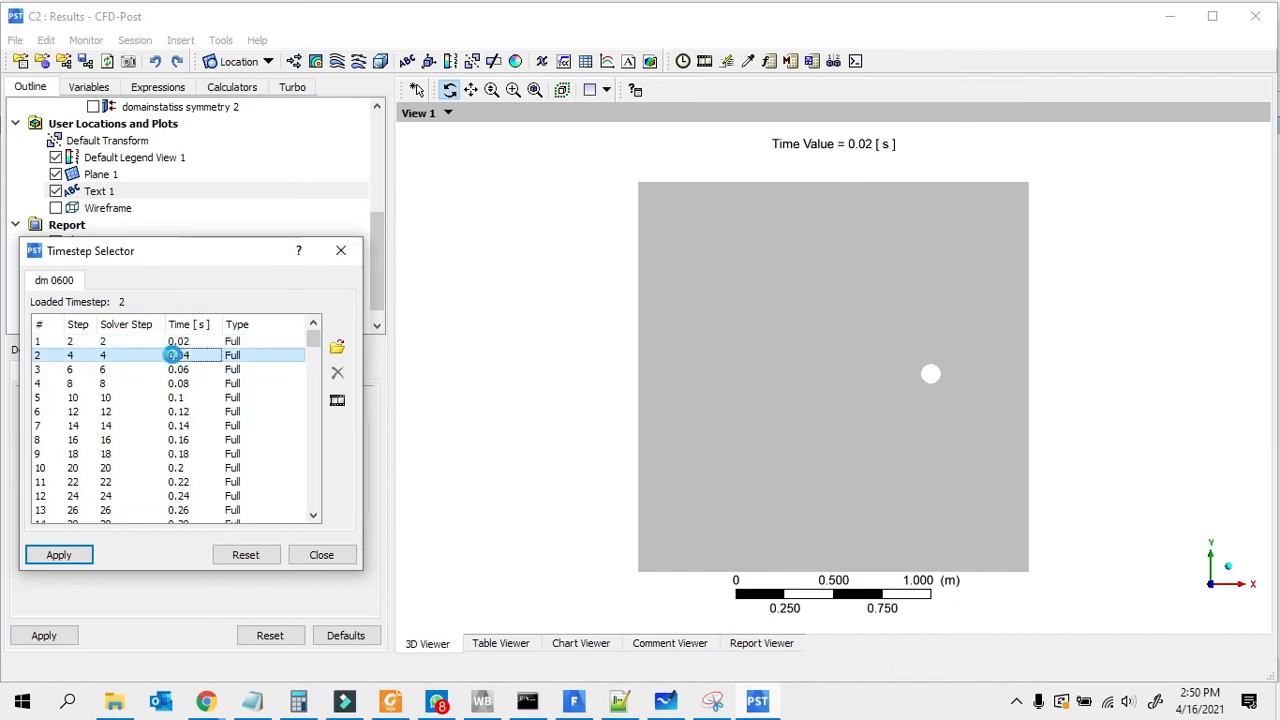
{"action": "double_click", "coordinate": [180, 384]}
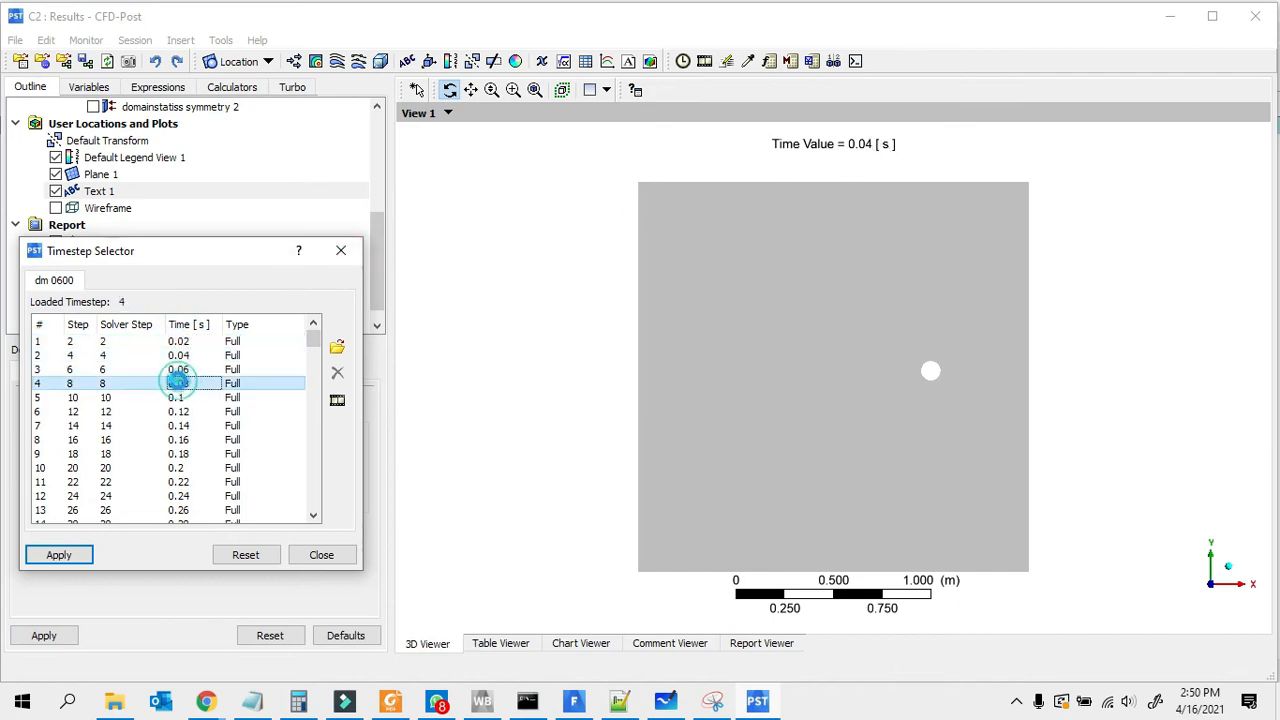
{"action": "left_click", "coordinate": [341, 250]}
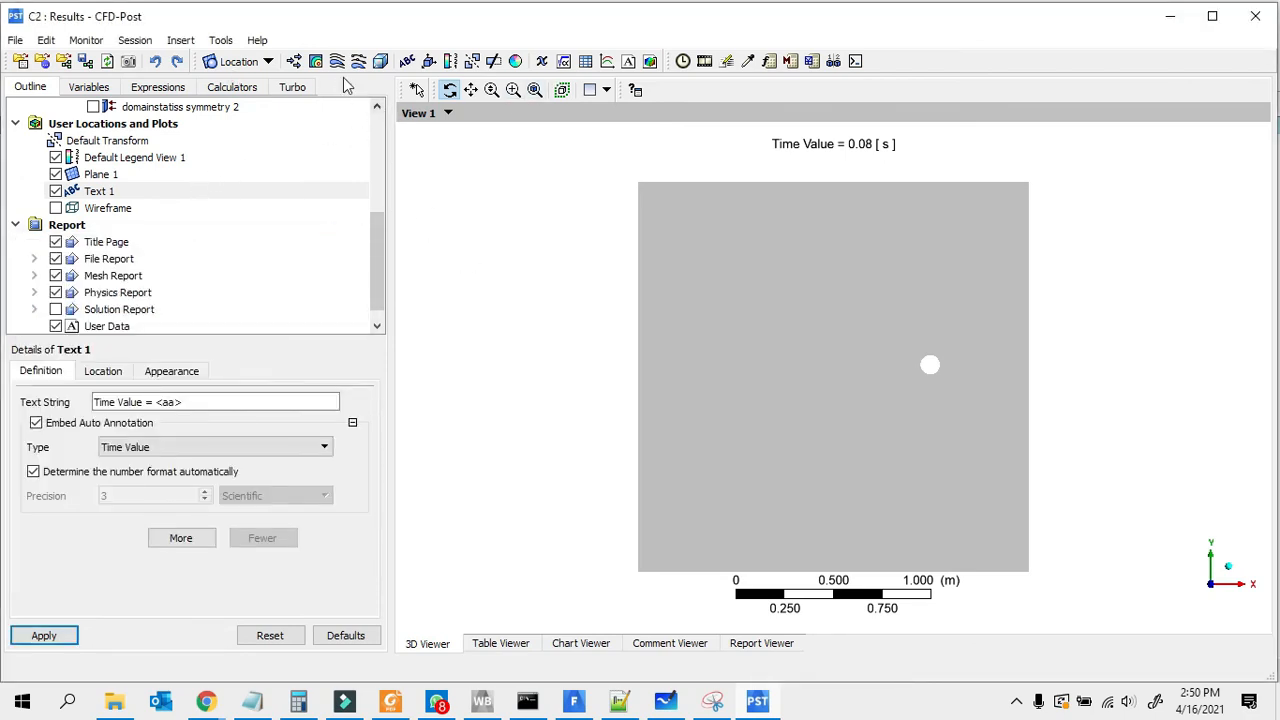
Step: Show the mesh lines on the slice plane
{"action": "scroll", "coordinate": [120, 200], "scroll_direction": "up", "scroll_amount": 2}
{"action": "scroll", "coordinate": [126, 232], "scroll_direction": "down", "scroll_amount": 2}
{"action": "left_click", "coordinate": [101, 176]}
{"action": "left_click", "coordinate": [147, 373]}
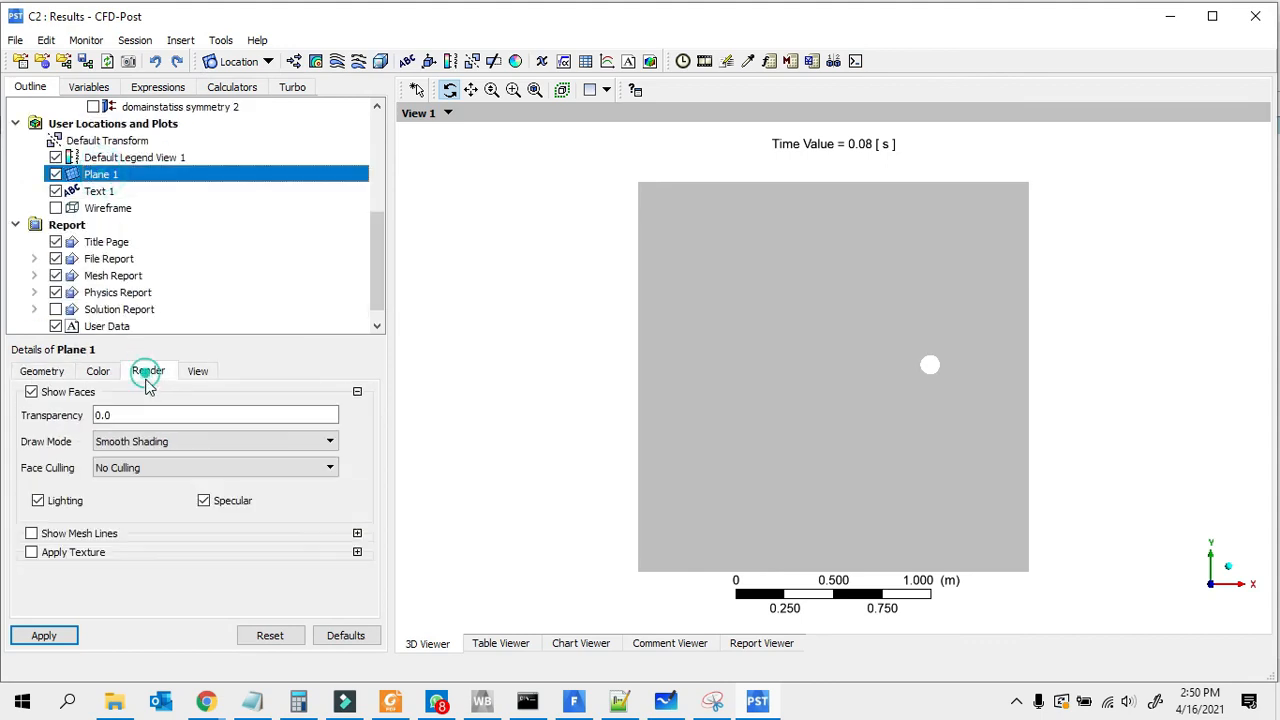
{"action": "left_click", "coordinate": [104, 533]}
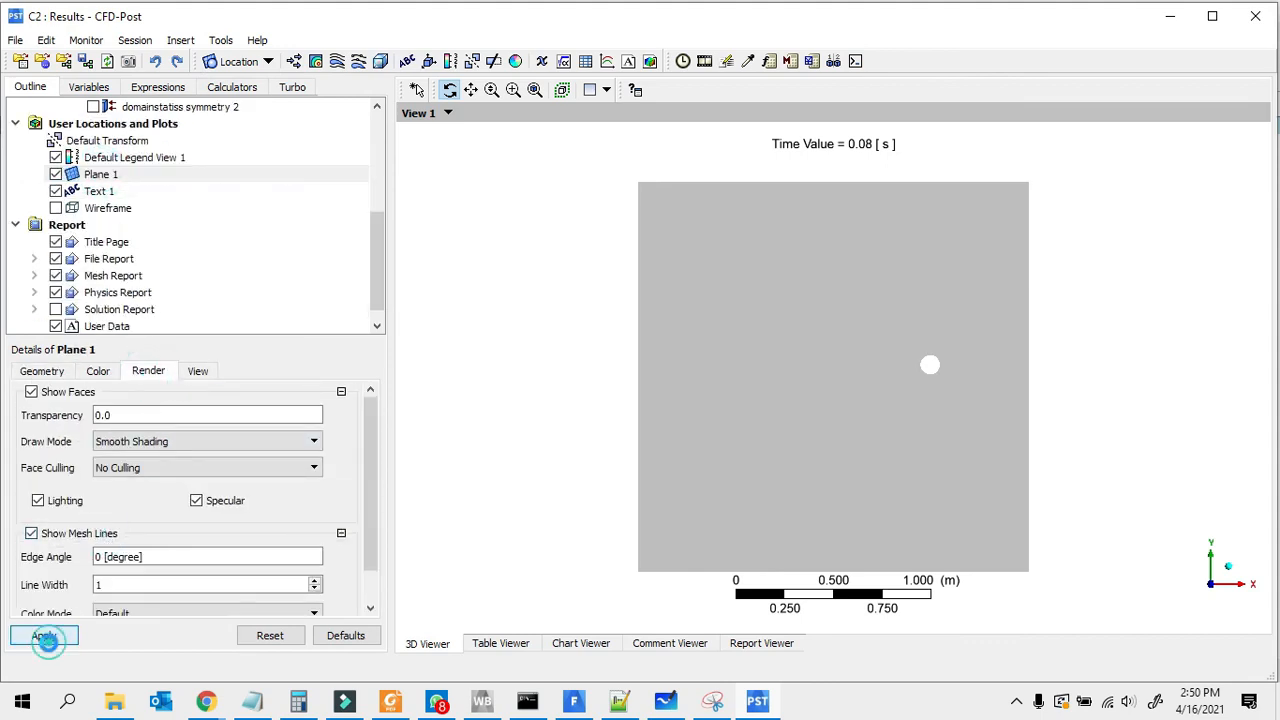
{"action": "left_click", "coordinate": [45, 637]}
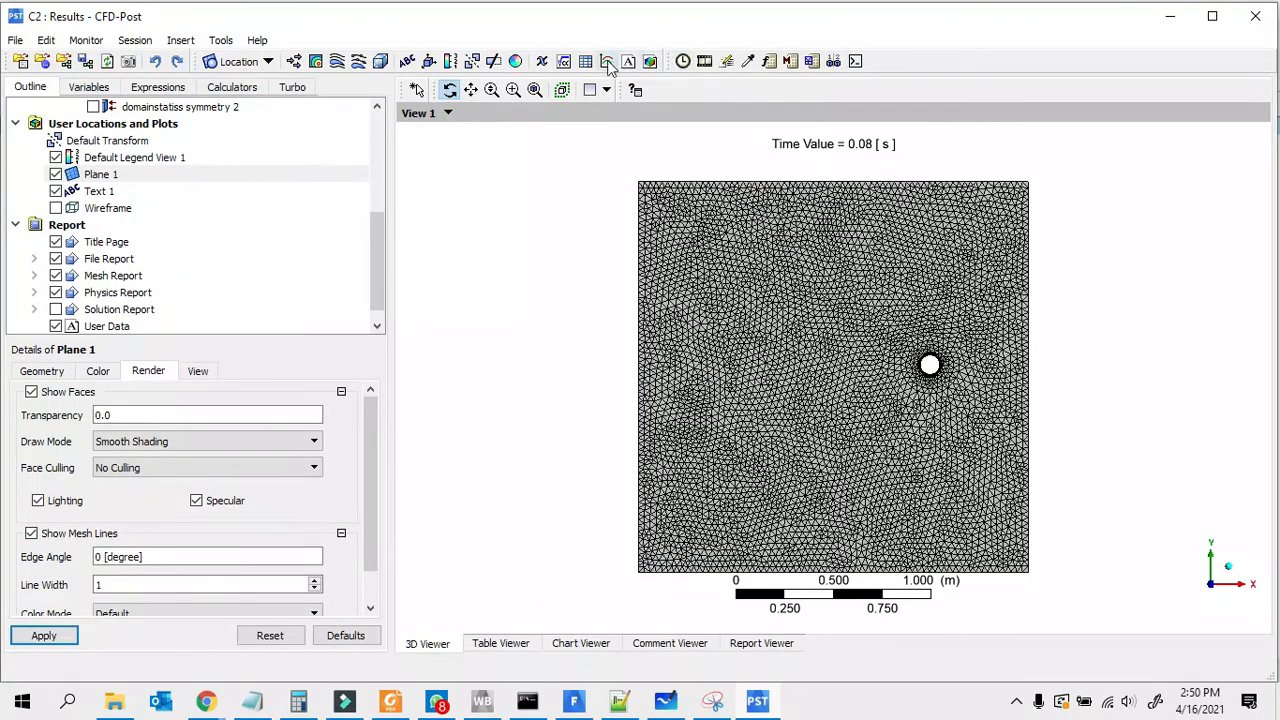
Step: Load the 0.1 s time step to inspect the mesh around the cylinder up close
{"action": "left_click", "coordinate": [682, 61]}
{"action": "left_click_drag", "start_coordinate": [171, 250], "coordinate": [509, 191]}
{"action": "scroll", "coordinate": [1140, 440], "scroll_direction": "up", "scroll_amount": 3}
{"action": "scroll", "coordinate": [1117, 404], "scroll_direction": "down", "scroll_amount": 2}
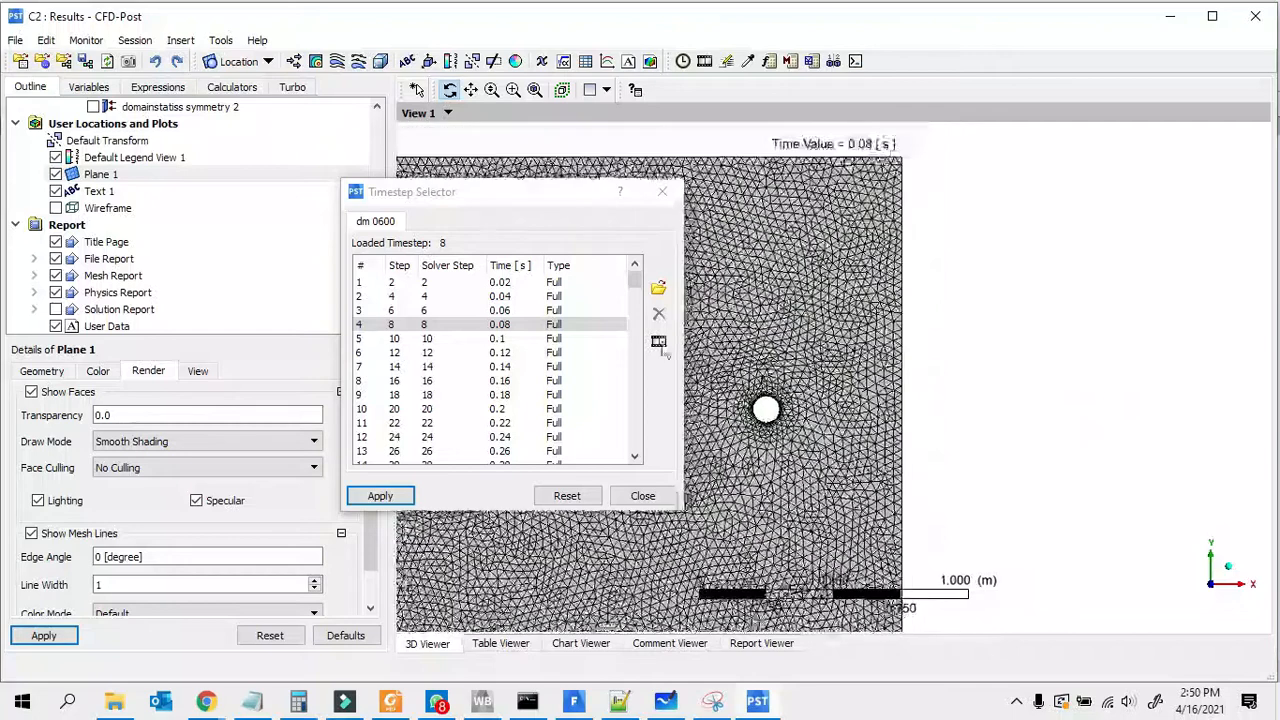
{"action": "left_click_drag", "start_coordinate": [423, 193], "coordinate": [321, 186]}
{"action": "double_click", "coordinate": [370, 332]}
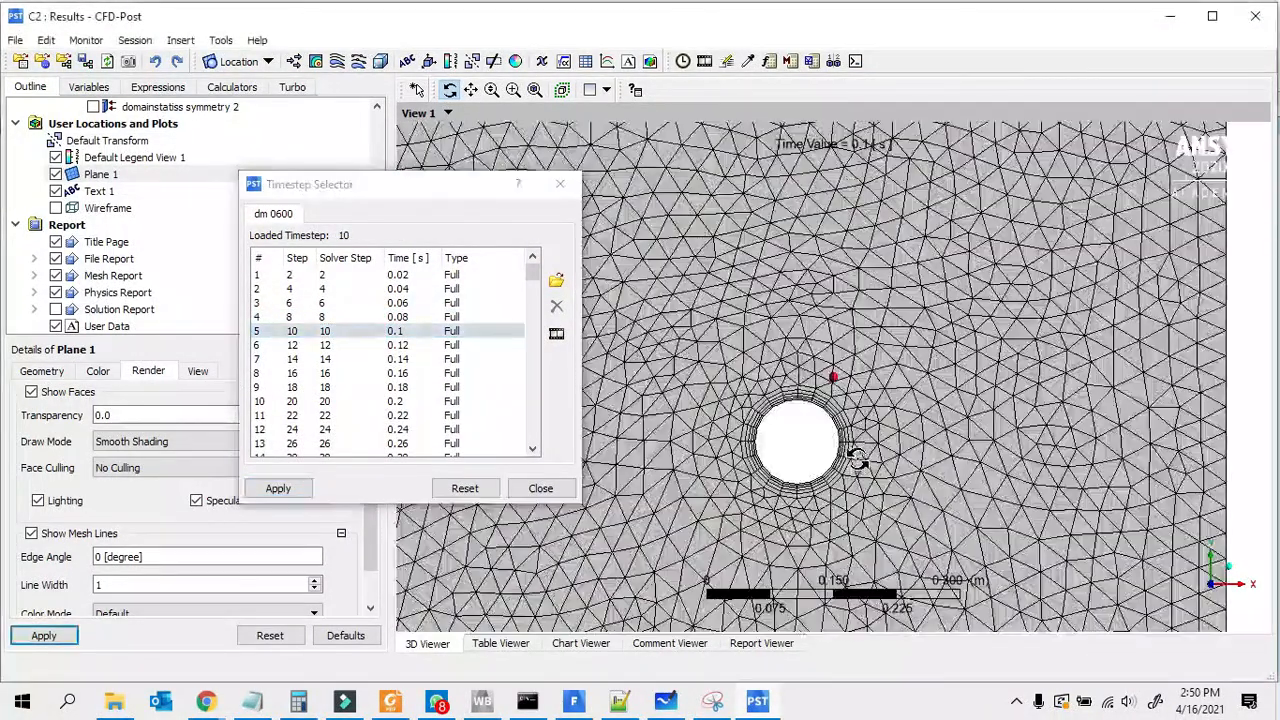
Step: Inspect the mesh deformation around the moving cylinder at 0.18, 0.22, 0.24 and 0.38 s
{"action": "double_click", "coordinate": [330, 388]}
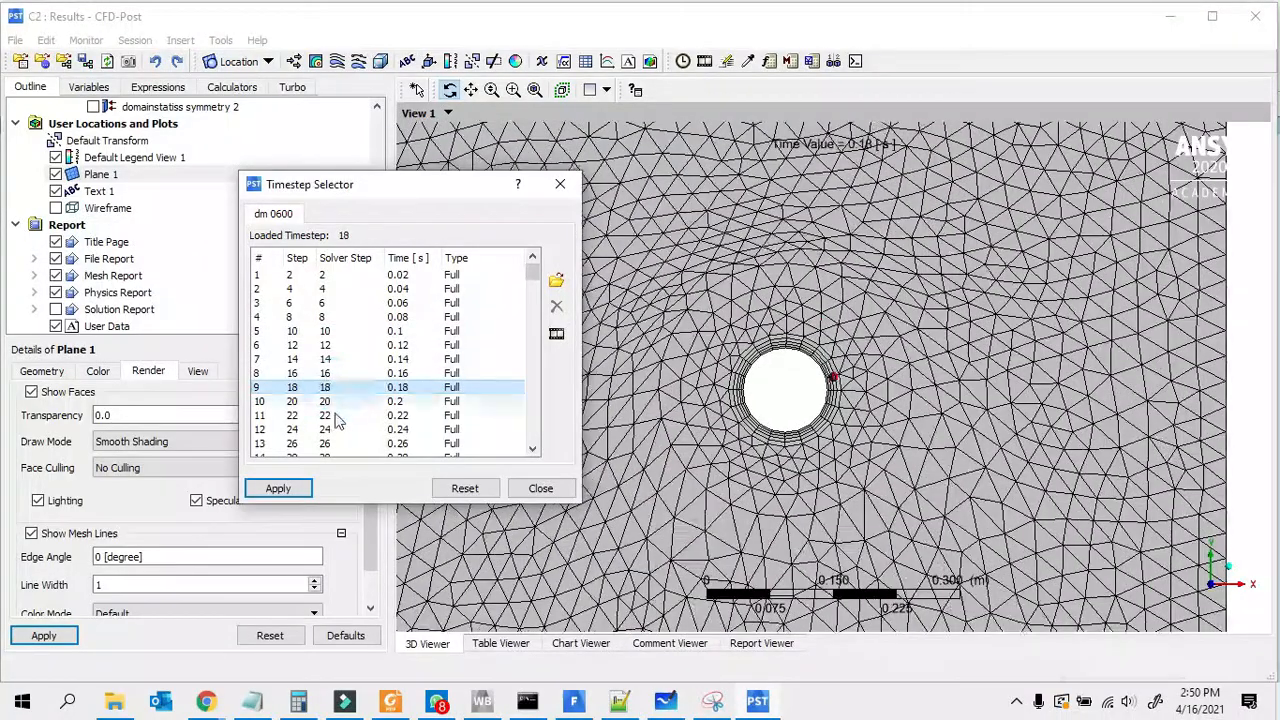
{"action": "double_click", "coordinate": [328, 415]}
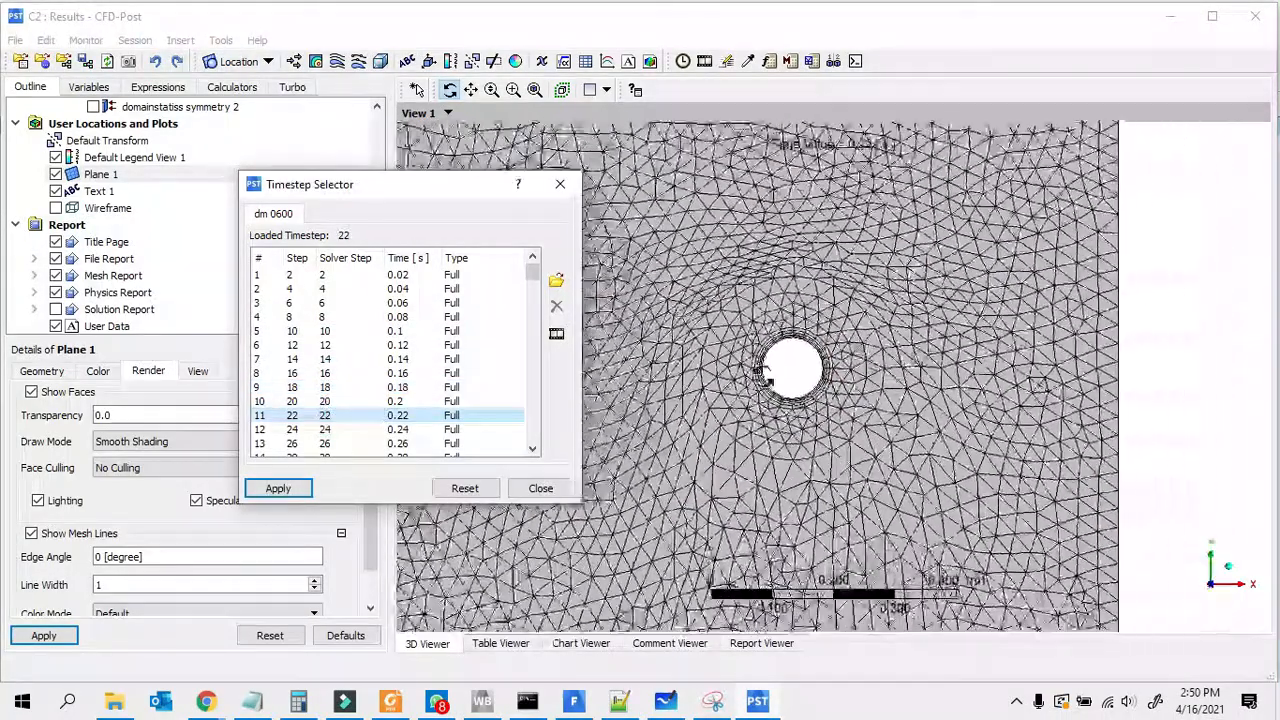
{"action": "double_click", "coordinate": [345, 430]}
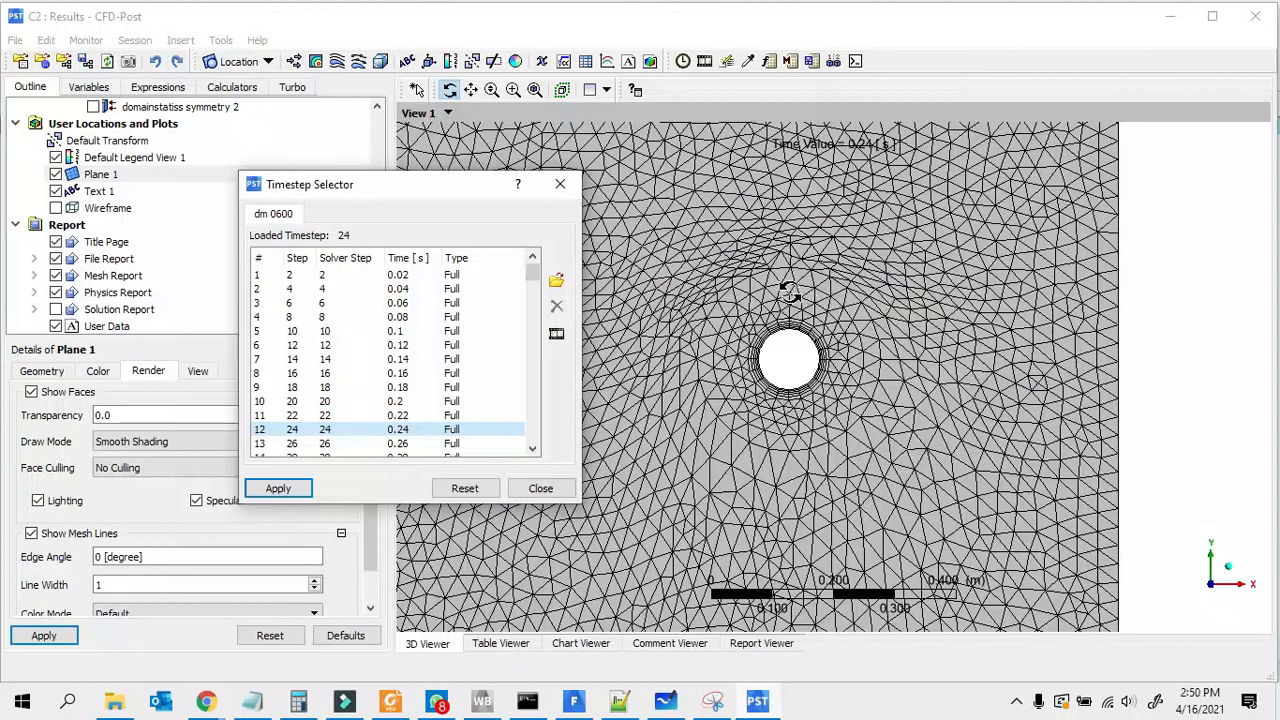
{"action": "scroll", "coordinate": [310, 458], "scroll_direction": "down", "scroll_amount": 3}
{"action": "double_click", "coordinate": [334, 388]}
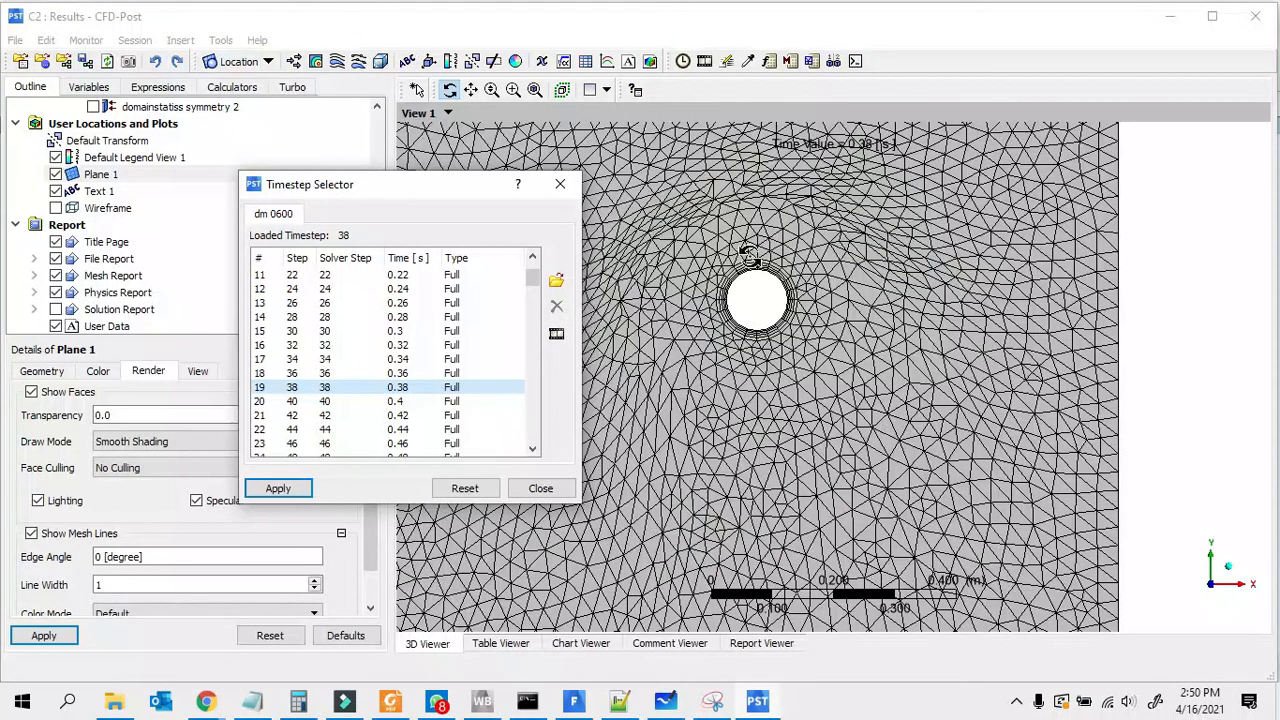
Step: Inspect the mesh around the moving cylinder at 0.4 and 0.54 s, continuing to time steps near 1 s
{"action": "double_click", "coordinate": [325, 401]}
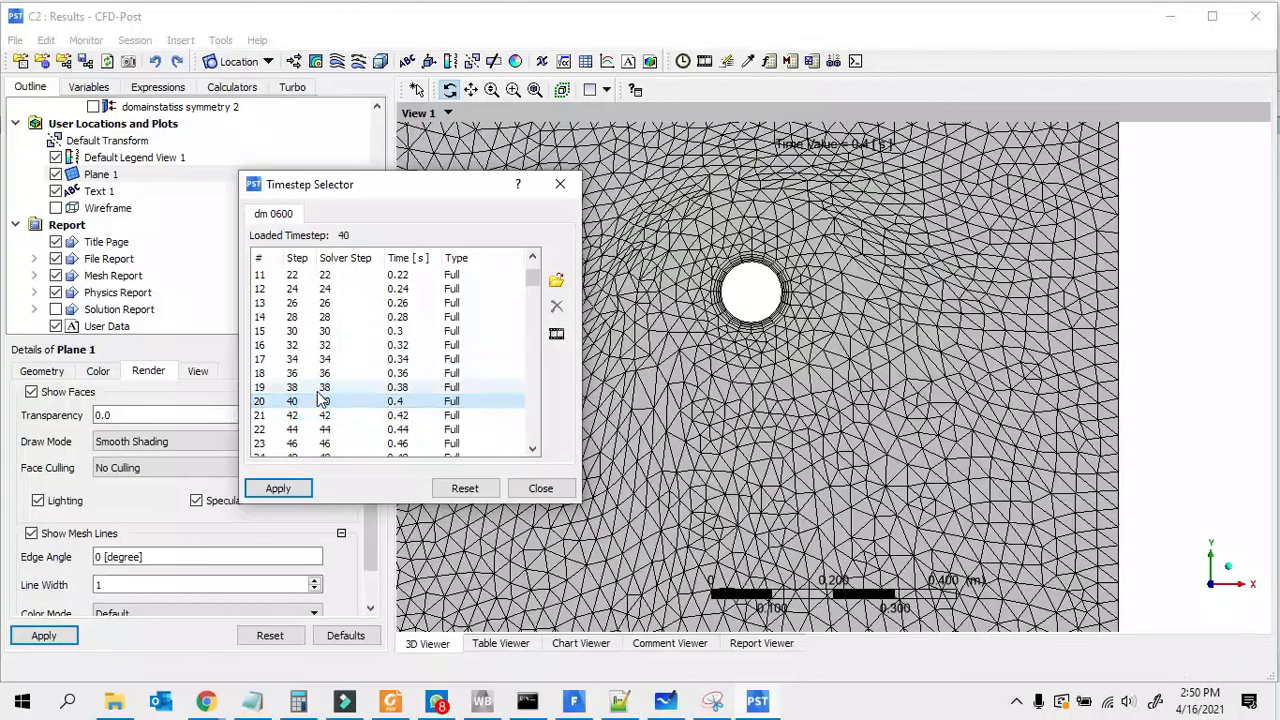
{"action": "scroll", "coordinate": [335, 420], "scroll_direction": "down", "scroll_amount": 2}
{"action": "double_click", "coordinate": [335, 428]}
{"action": "scroll", "coordinate": [323, 405], "scroll_direction": "down", "scroll_amount": 10}
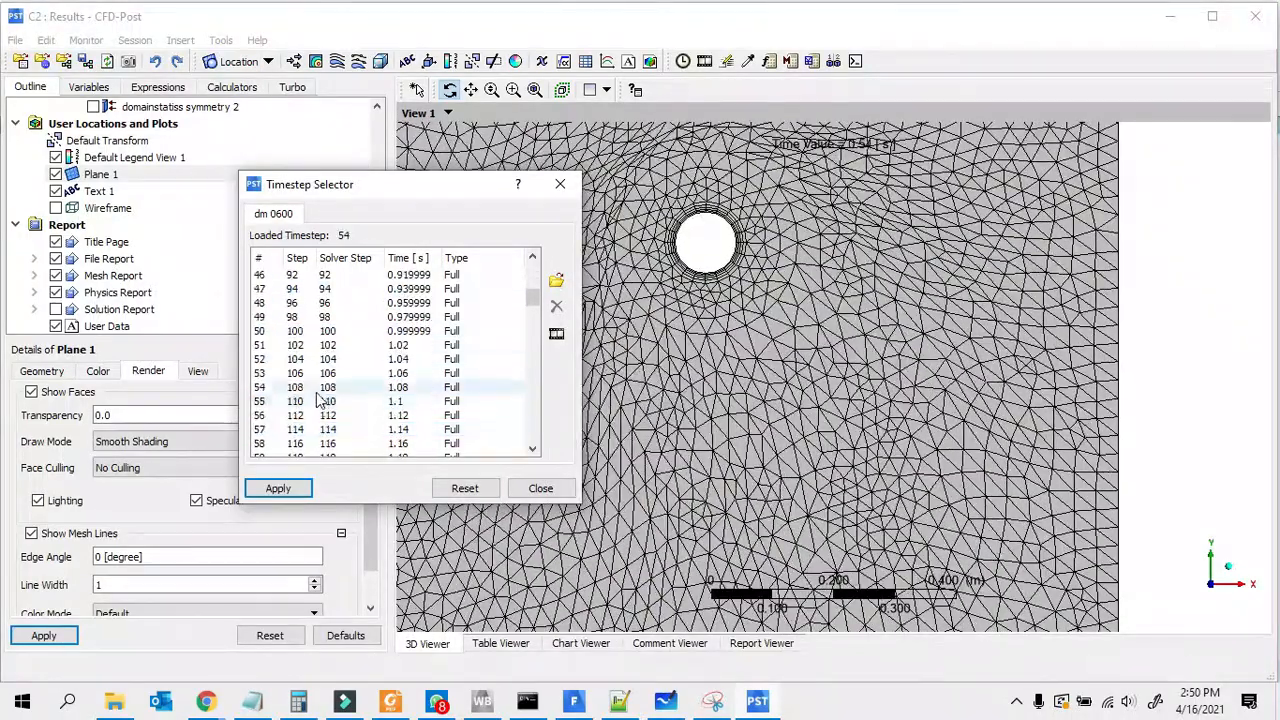
{"action": "double_click", "coordinate": [314, 388]}
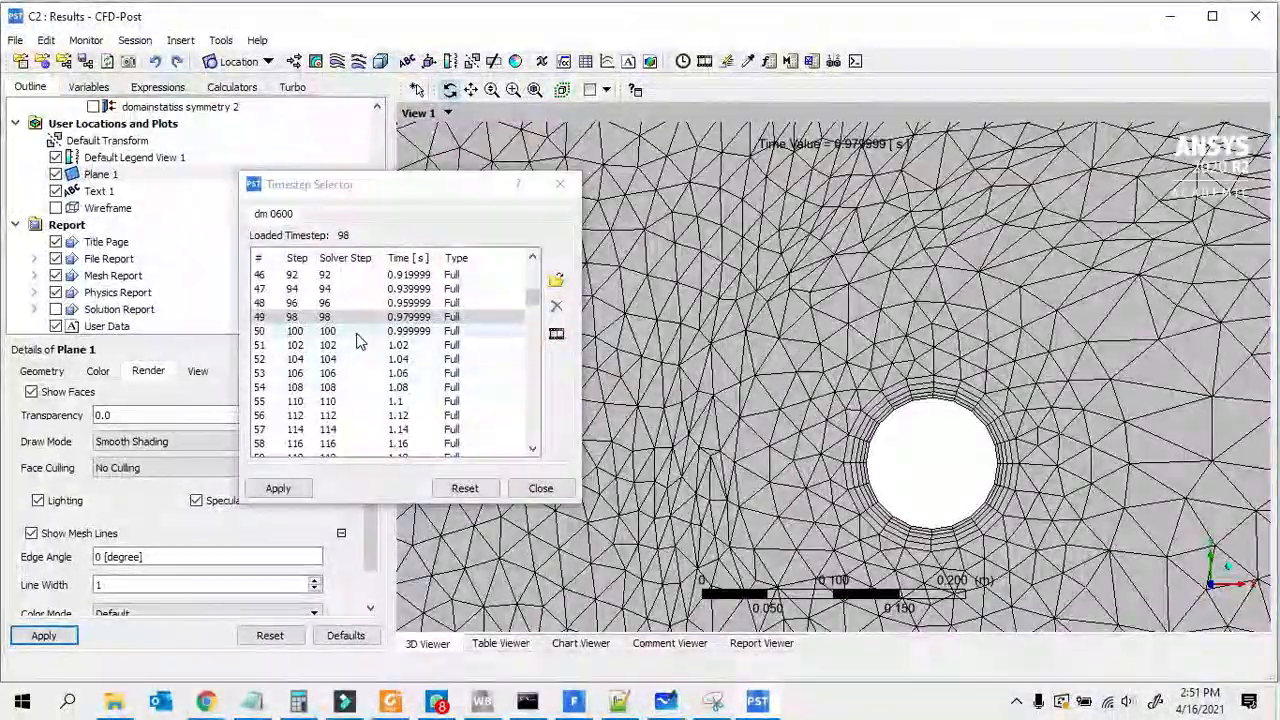
Step: Compare the mesh around the cylinder between the 0.979999 and 0.999999 s time steps up close
{"action": "left_click", "coordinate": [355, 331]}
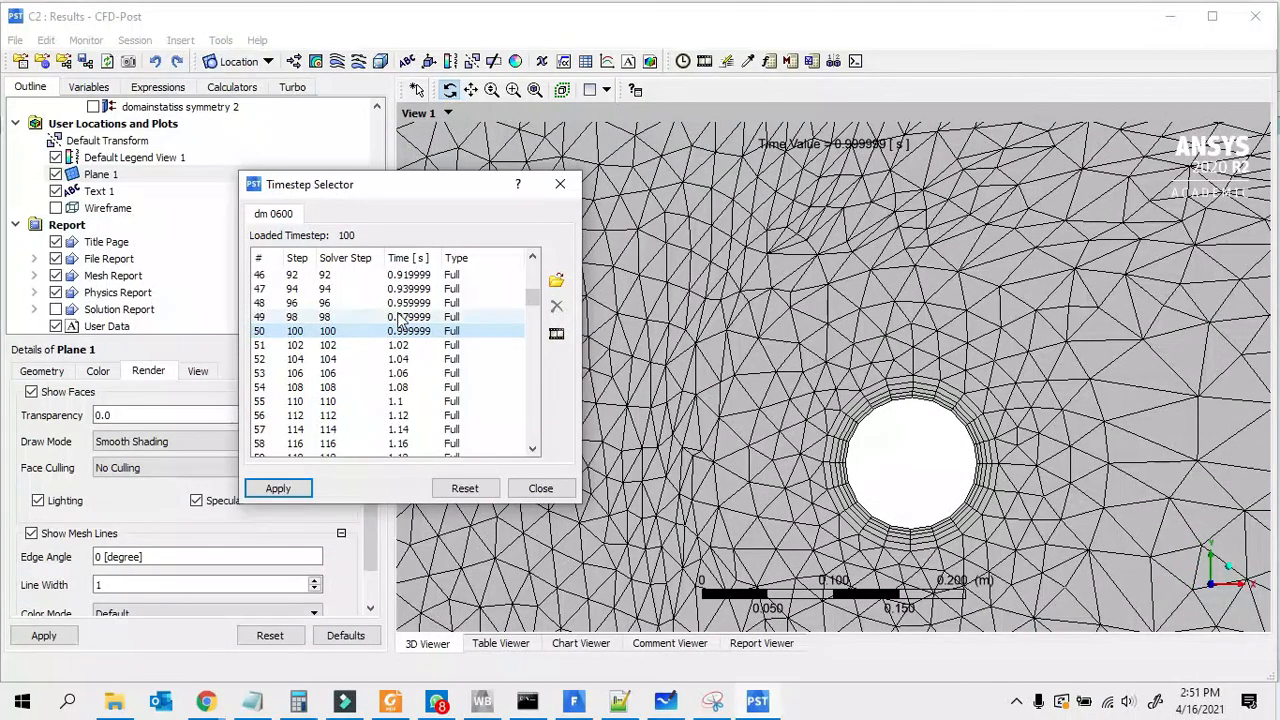
{"action": "left_click", "coordinate": [358, 303]}
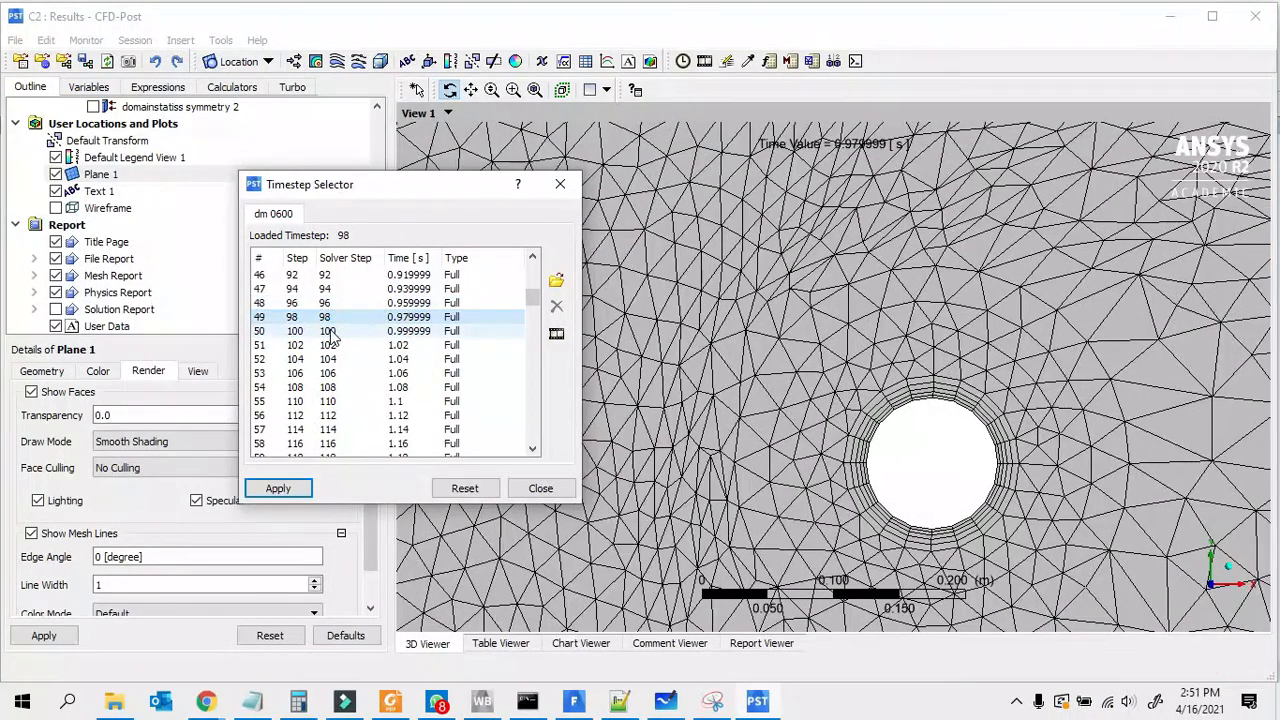
{"action": "left_click", "coordinate": [330, 331]}
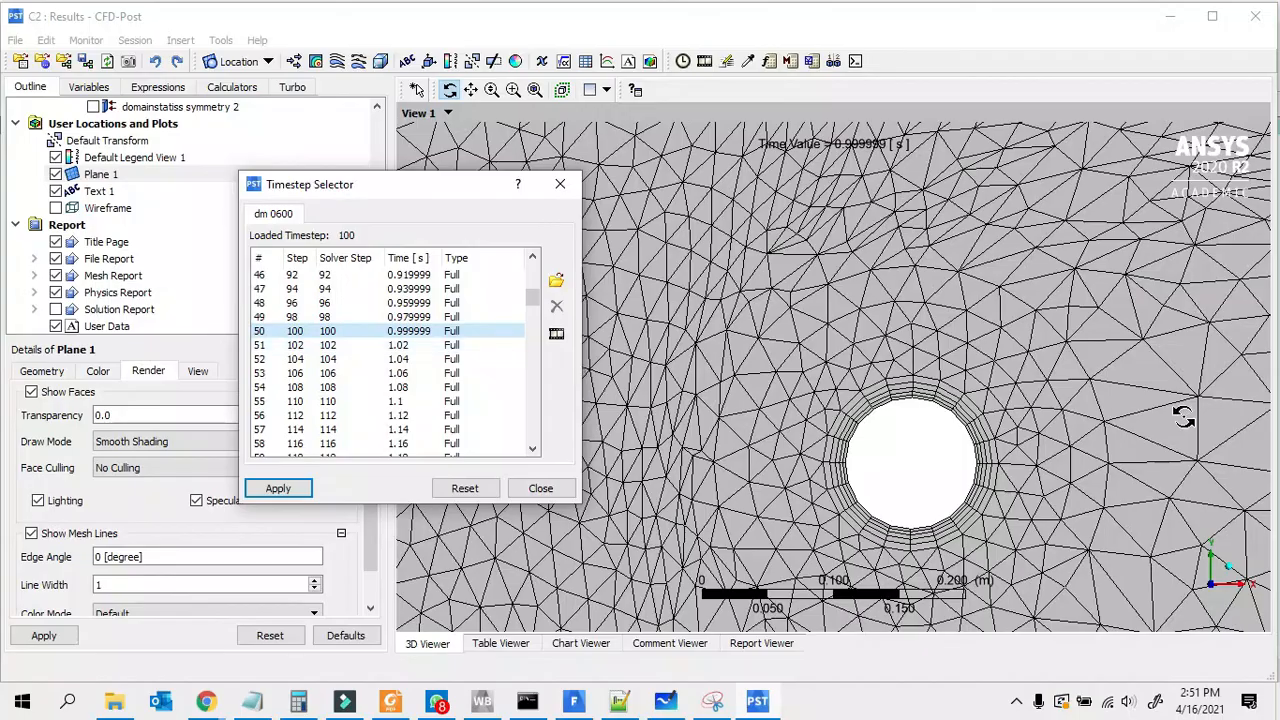
{"action": "scroll", "coordinate": [962, 400], "scroll_direction": "down", "scroll_amount": 3}
{"action": "scroll", "coordinate": [857, 371], "scroll_direction": "up", "scroll_amount": 3}
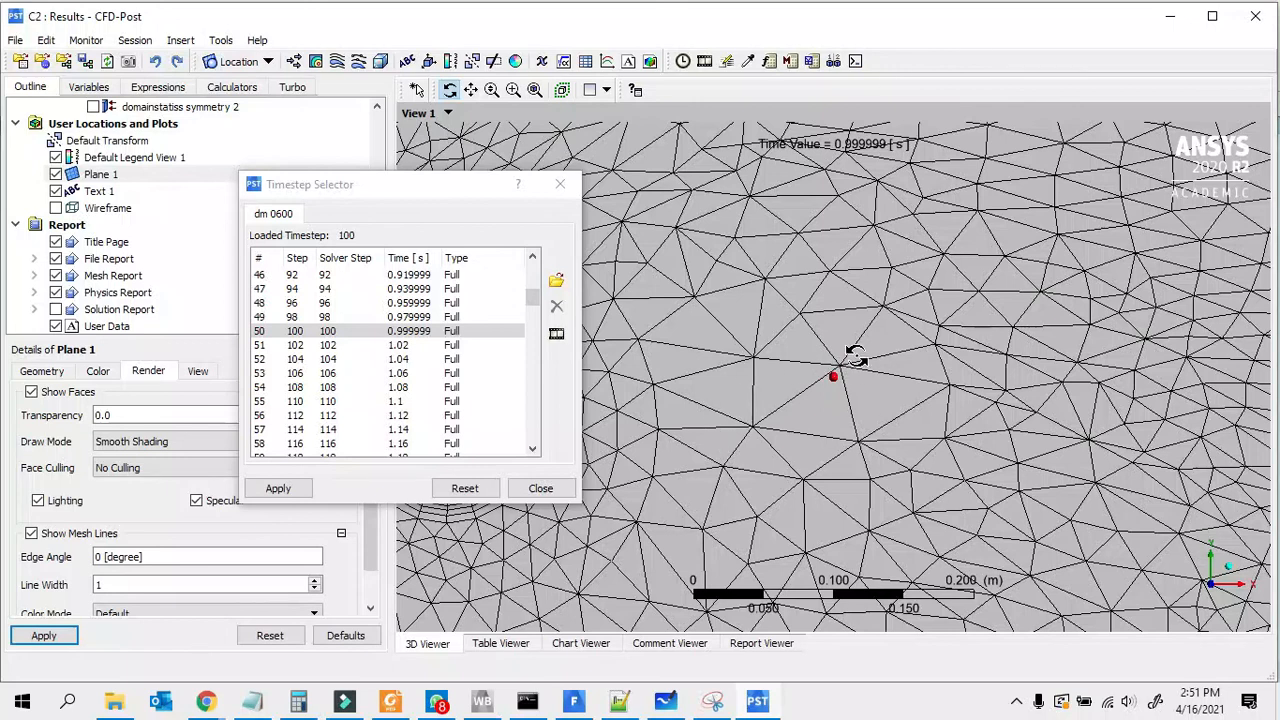
Step: Examine how the mesh cells behind the cylinder change at 1.02, 1.04, 1.08 and 1.1 s
{"action": "double_click", "coordinate": [312, 346]}
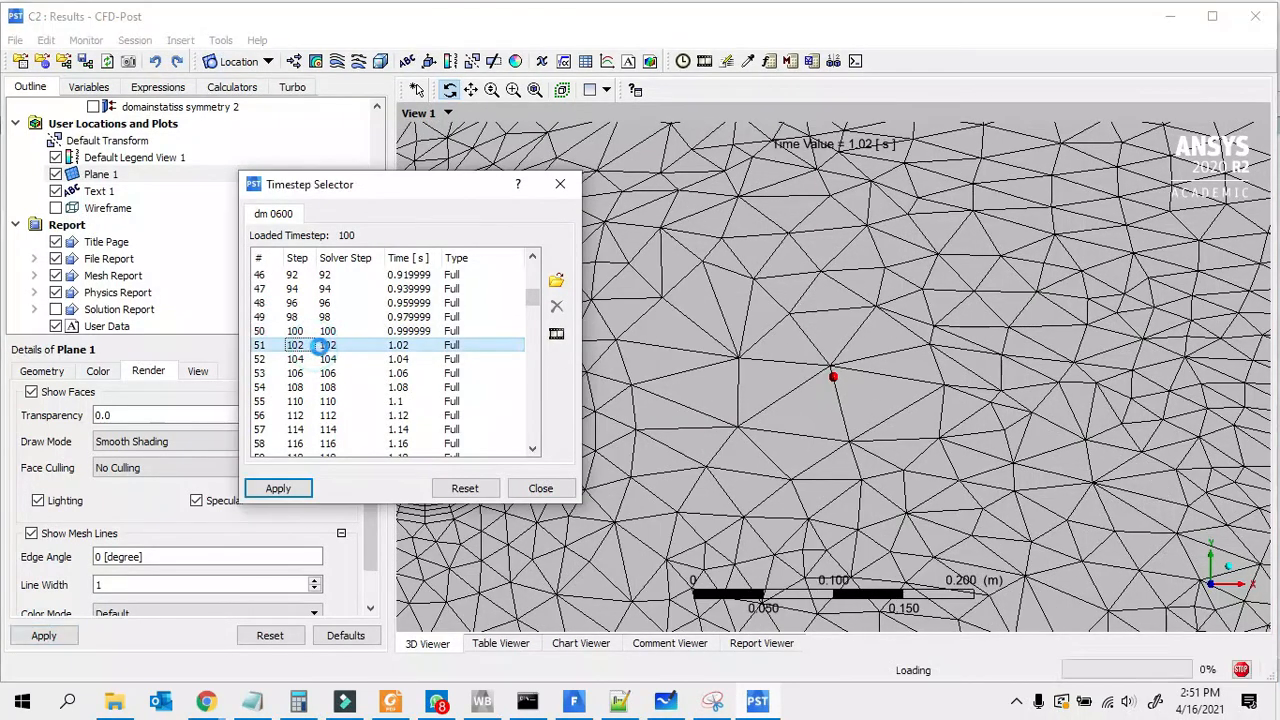
{"action": "left_click", "coordinate": [327, 360]}
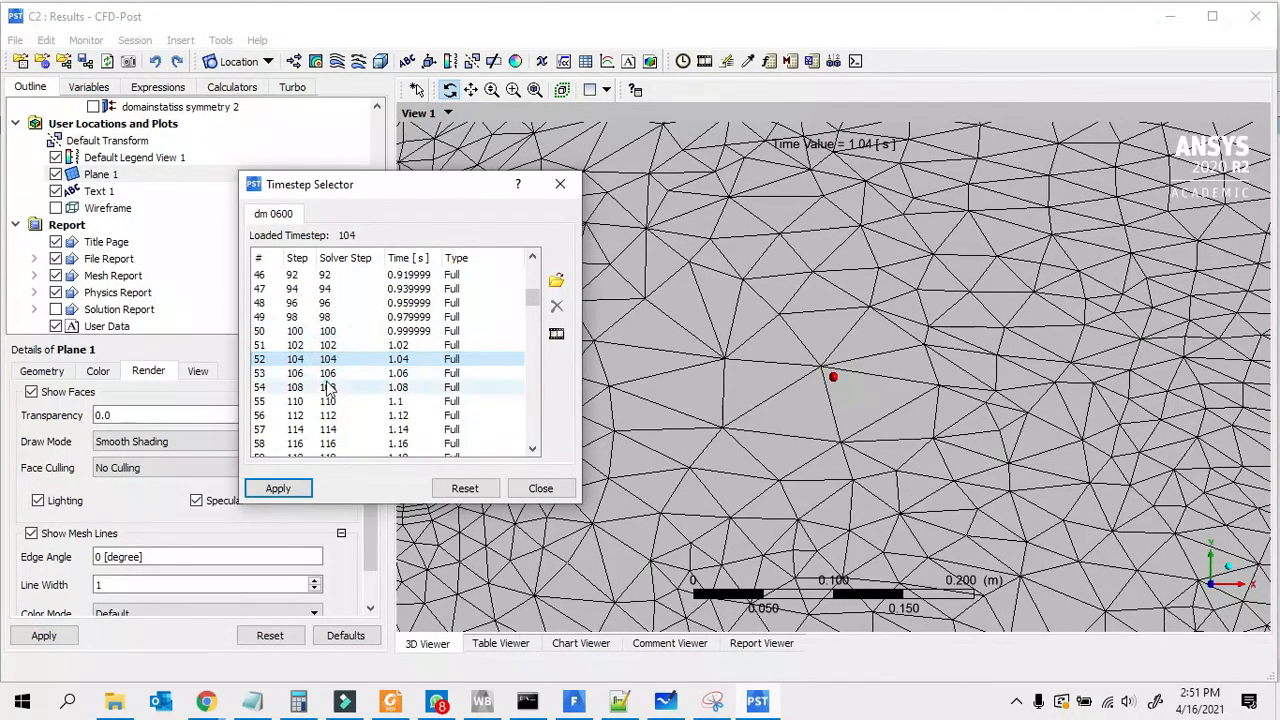
{"action": "double_click", "coordinate": [328, 387]}
{"action": "double_click", "coordinate": [299, 401]}
{"action": "scroll", "coordinate": [705, 377], "scroll_direction": "down", "scroll_amount": 3}
{"action": "scroll", "coordinate": [705, 377], "scroll_direction": "down", "scroll_amount": 3}
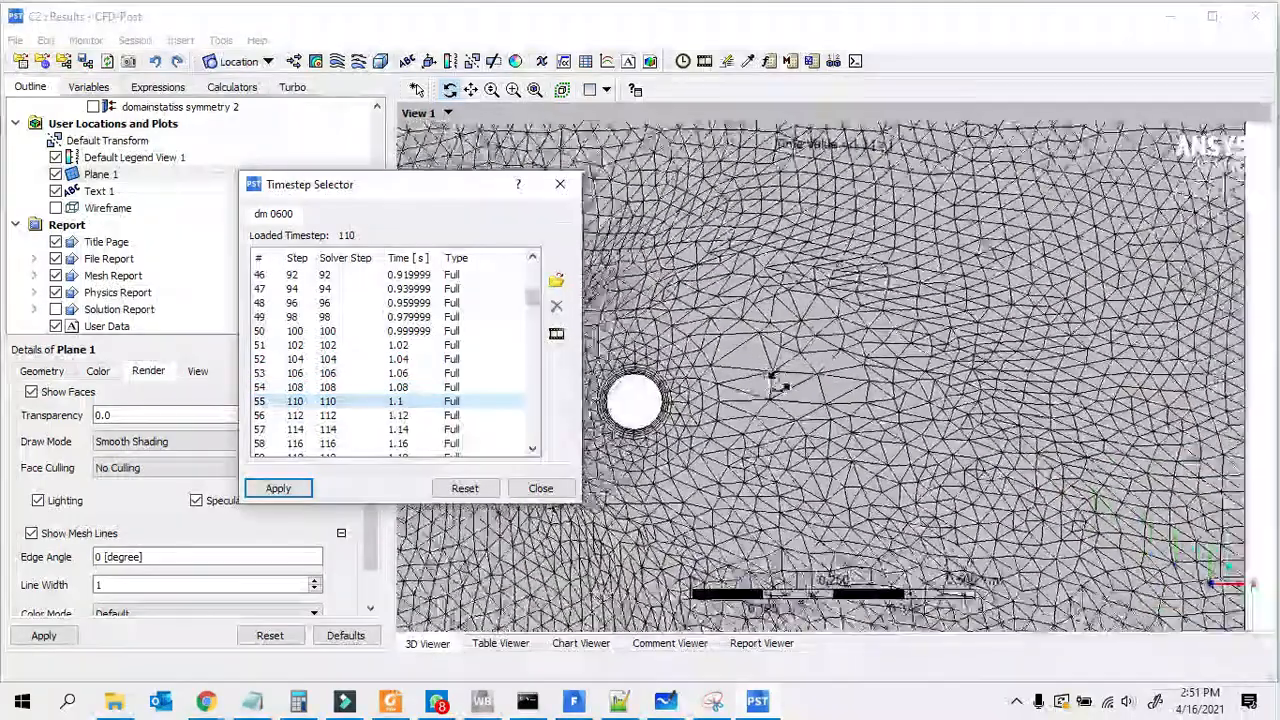
Step: Compare the mesh at 1.12 and 1.2 s, viewing both the whole plane and the cylinder up close
{"action": "scroll", "coordinate": [452, 440], "scroll_direction": "down", "scroll_amount": 3}
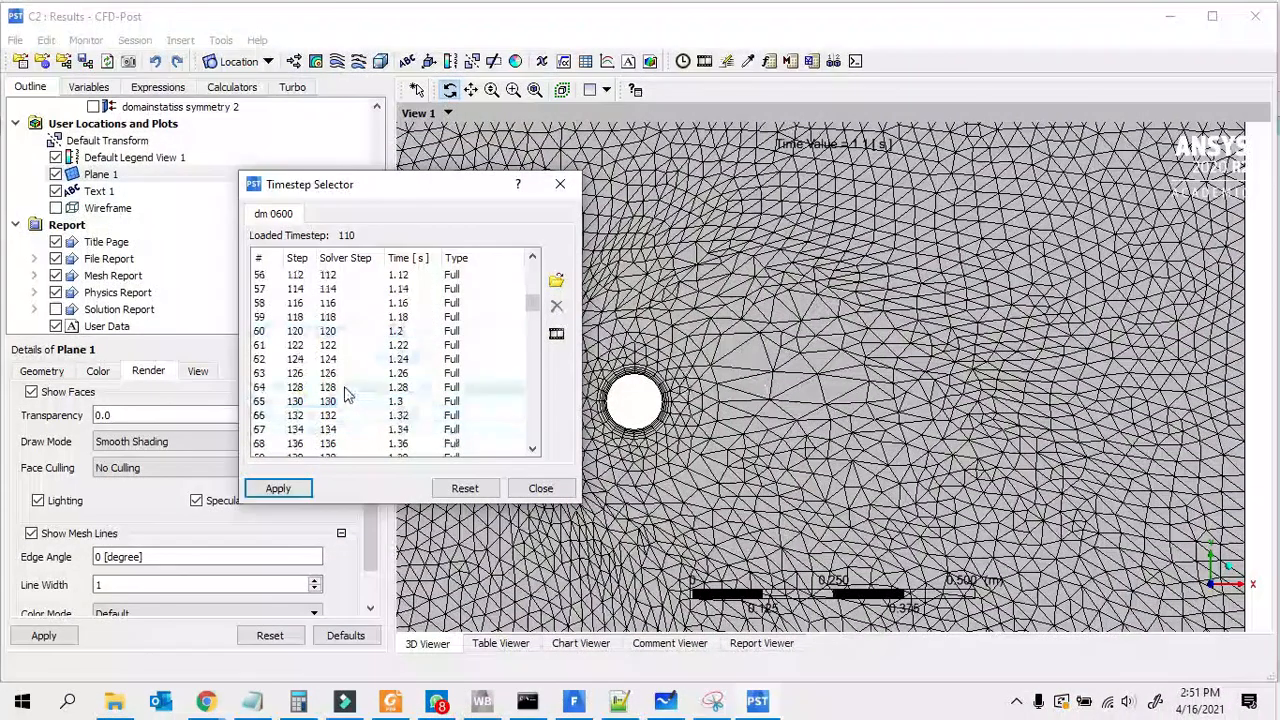
{"action": "double_click", "coordinate": [330, 331]}
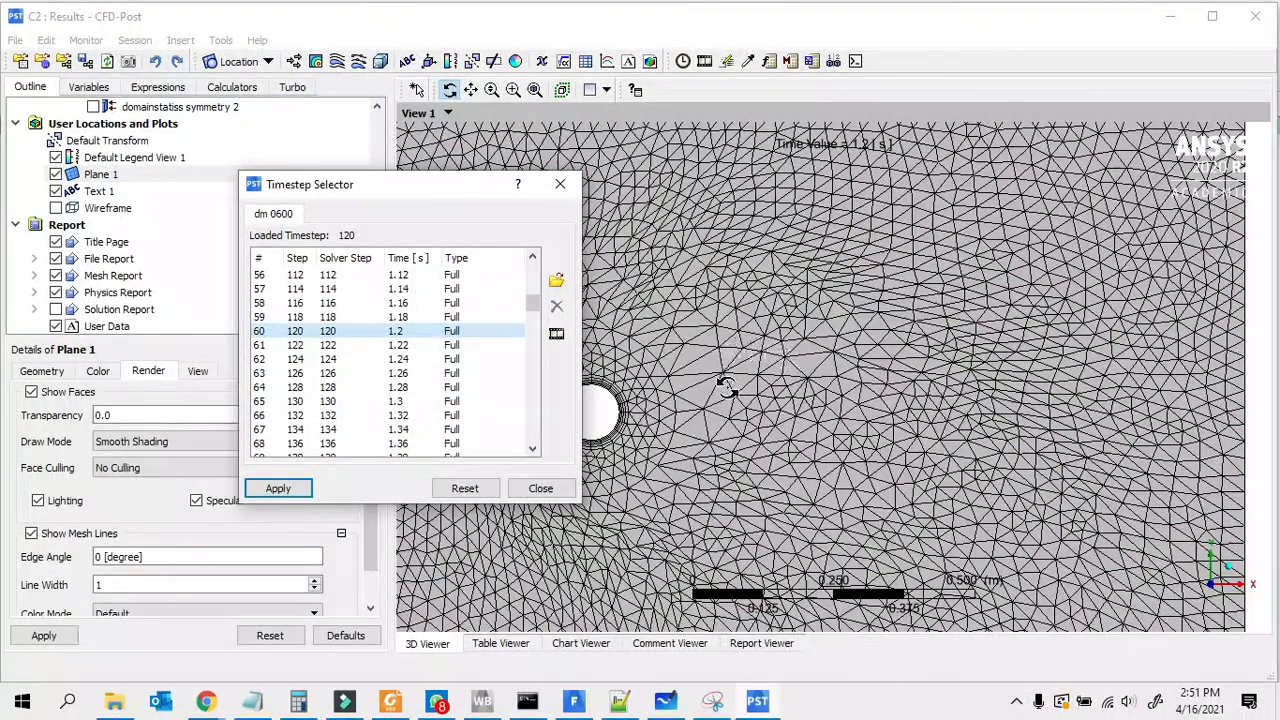
{"action": "double_click", "coordinate": [350, 283]}
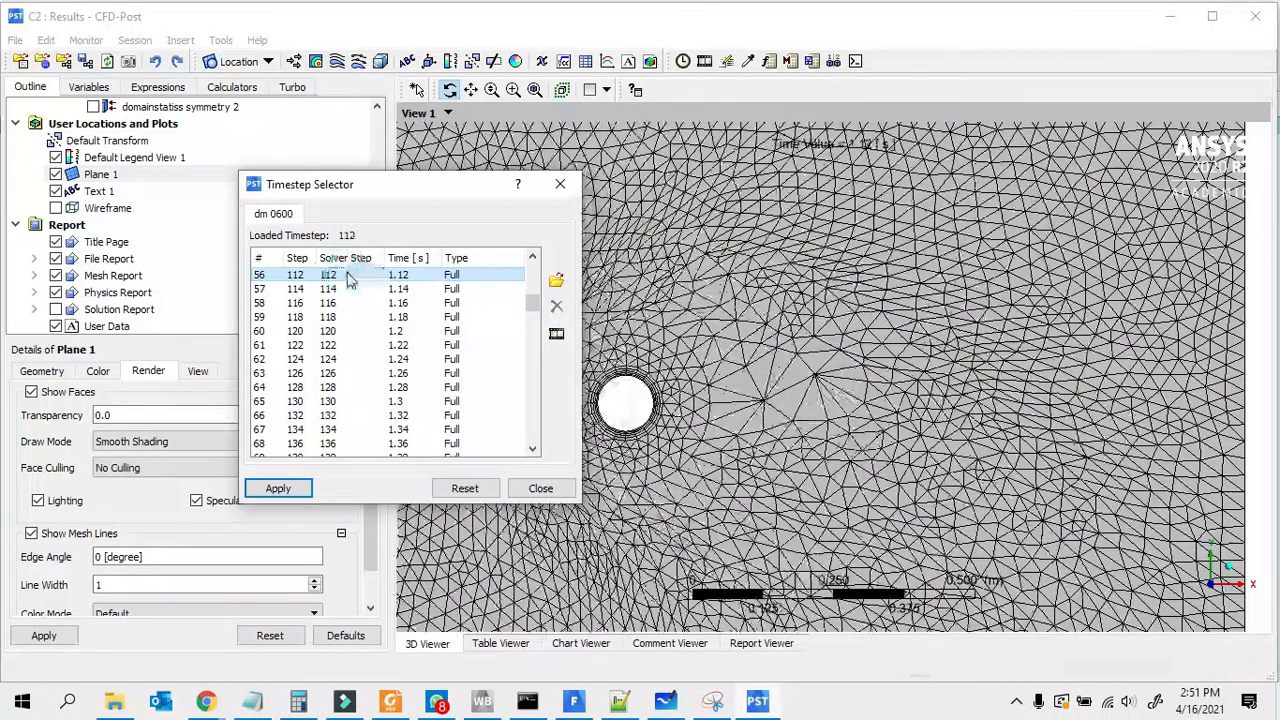
{"action": "left_click", "coordinate": [330, 331]}
{"action": "double_click", "coordinate": [330, 331]}
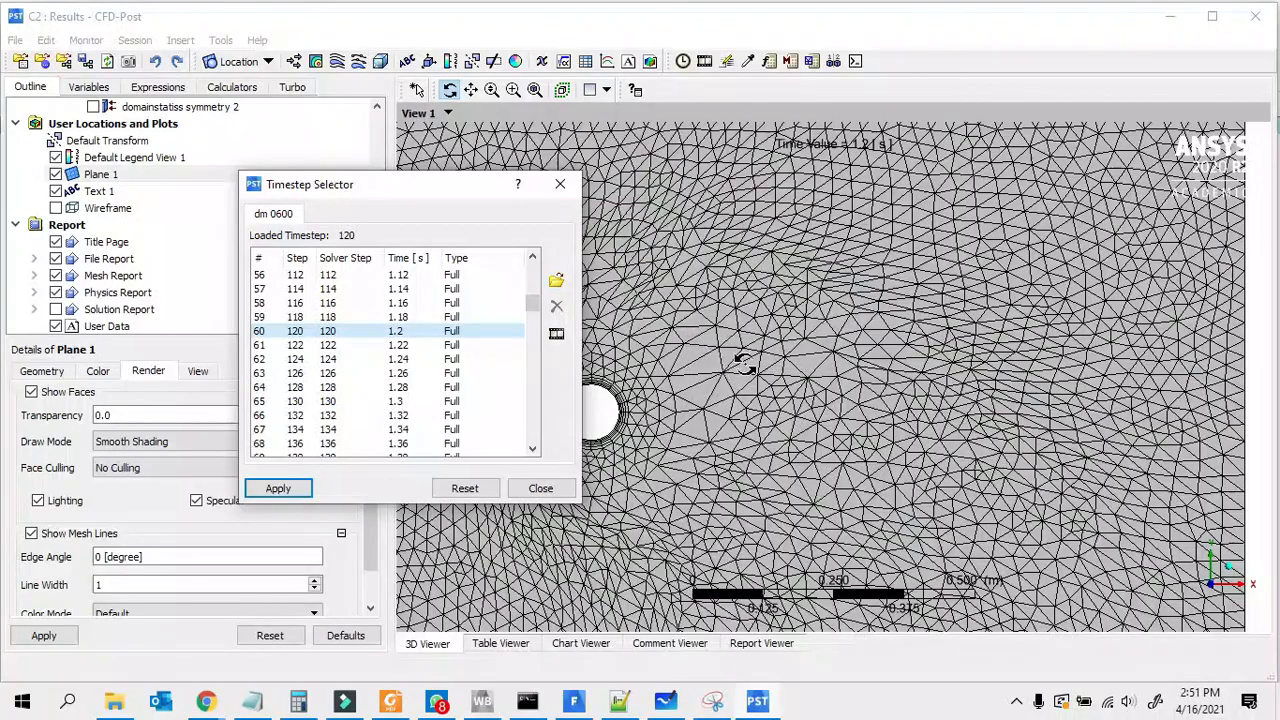
{"action": "scroll", "coordinate": [745, 365], "scroll_direction": "down", "scroll_amount": 3}
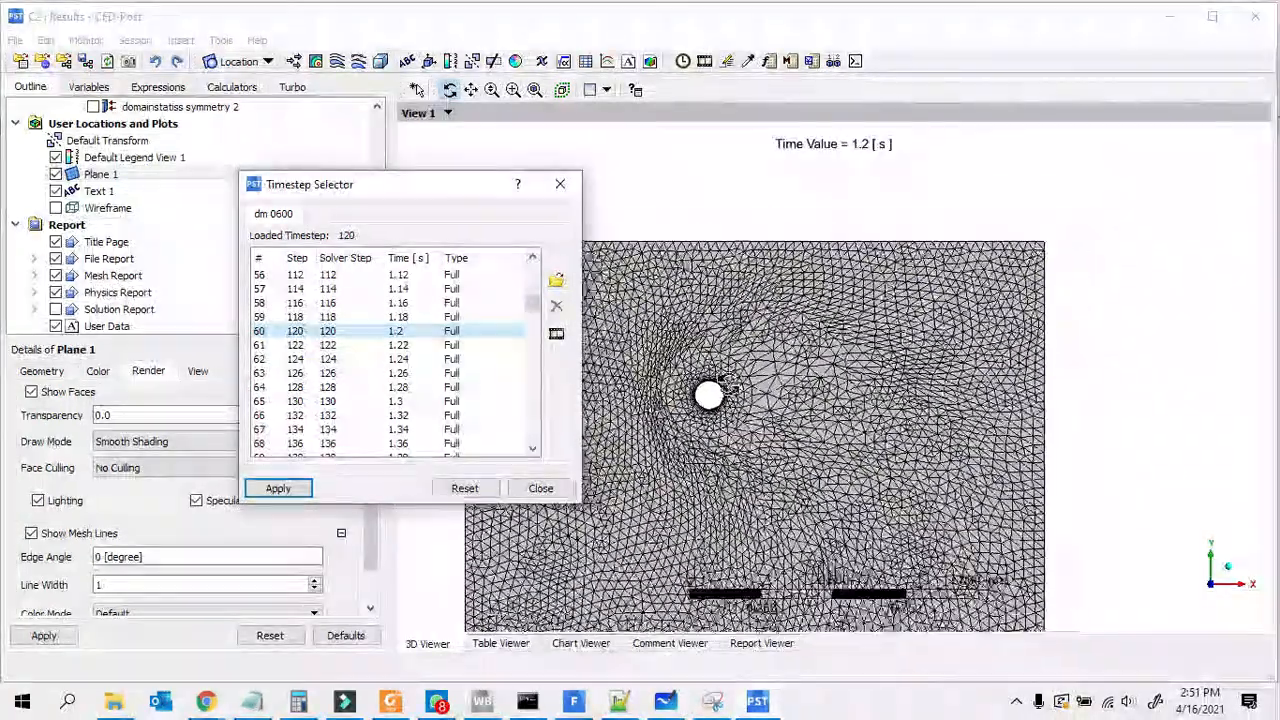
{"action": "right_click_drag", "start_coordinate": [631, 309], "coordinate": [846, 484]}
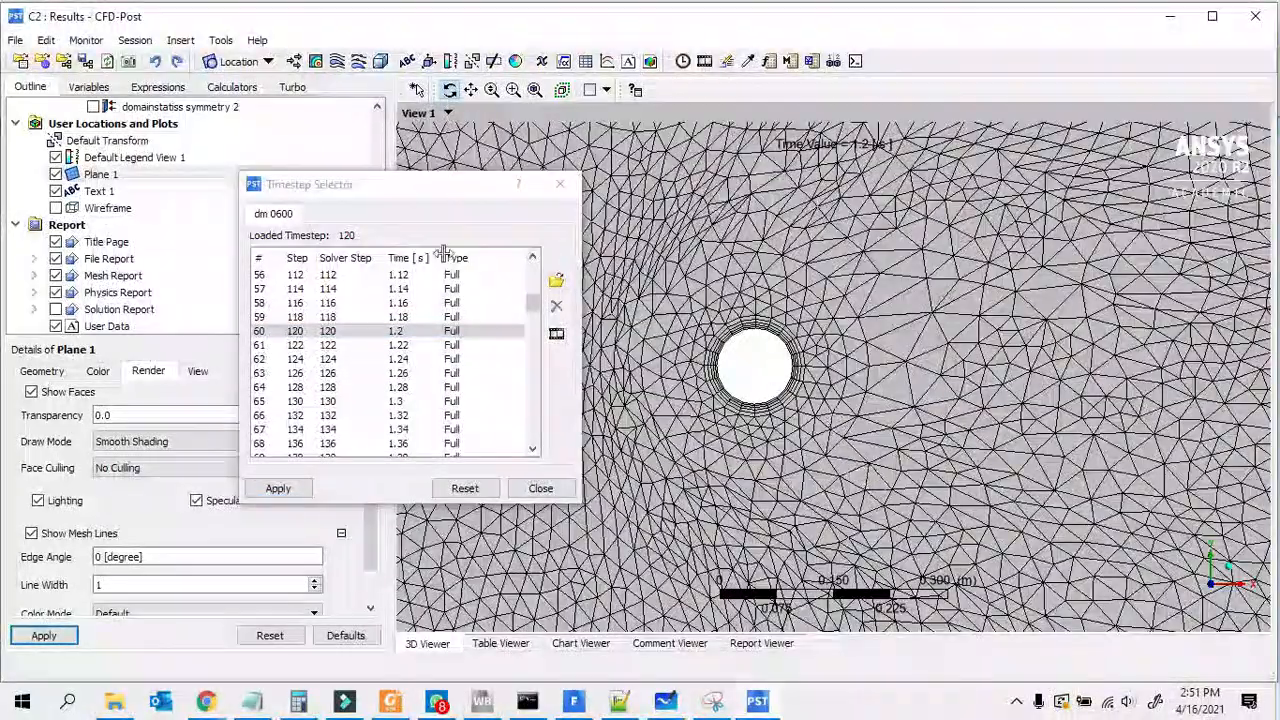
Step: Load the 2.34 s time step to examine the mesh over the slice plane
{"action": "scroll", "coordinate": [380, 384], "scroll_direction": "down", "scroll_amount": 12}
{"action": "scroll", "coordinate": [985, 355], "scroll_direction": "down", "scroll_amount": 3}
{"action": "right_click_drag", "start_coordinate": [866, 267], "coordinate": [1024, 338]}
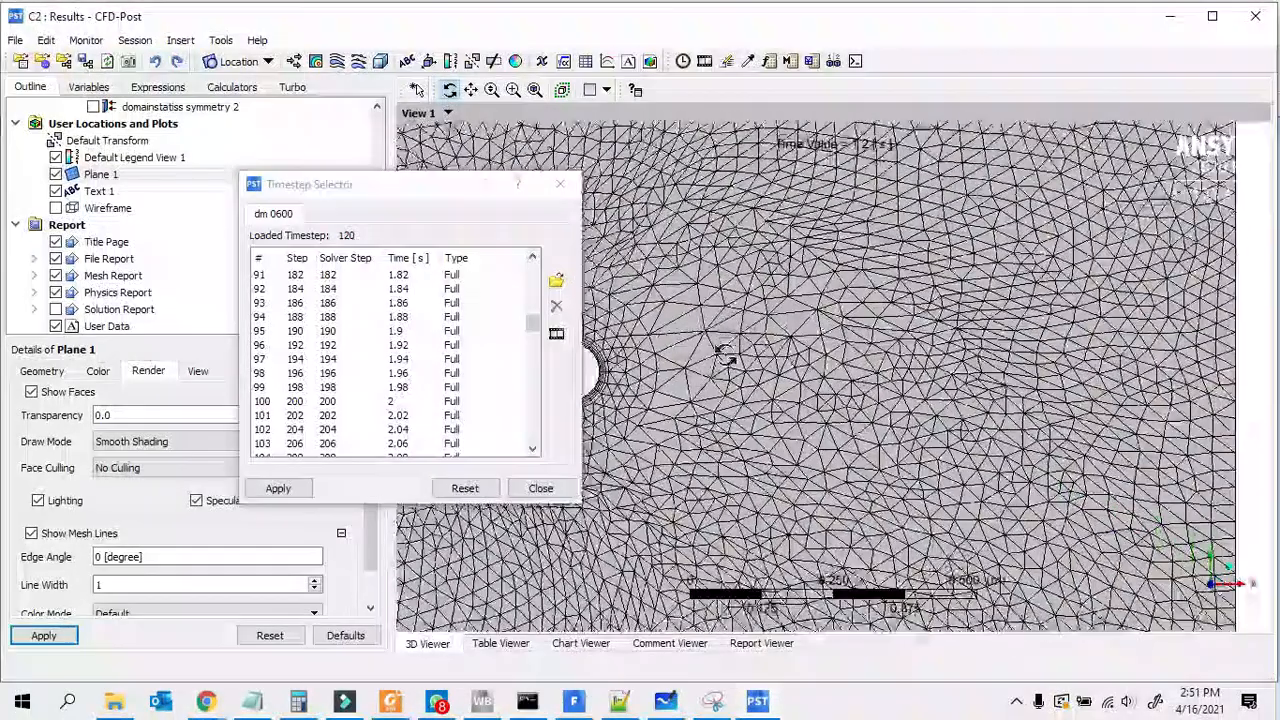
{"action": "scroll", "coordinate": [727, 333], "scroll_direction": "down", "scroll_amount": 2}
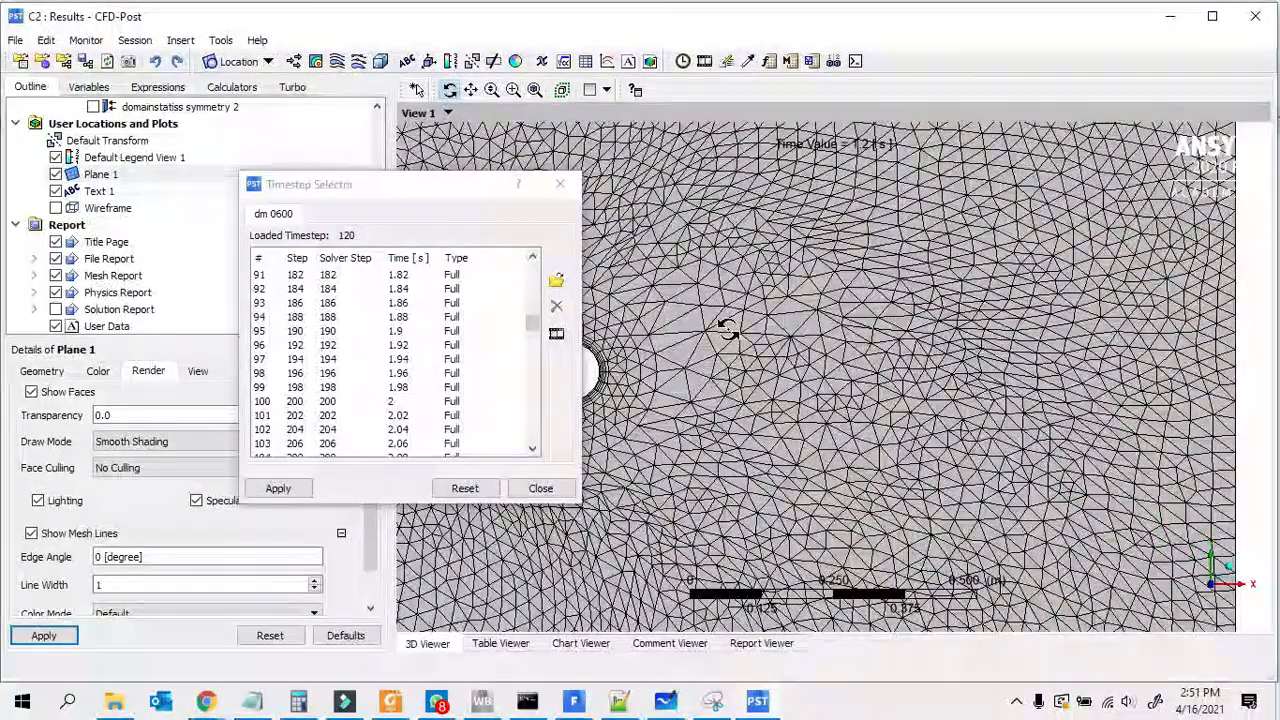
{"action": "scroll", "coordinate": [349, 341], "scroll_direction": "down", "scroll_amount": 7}
{"action": "double_click", "coordinate": [350, 358]}
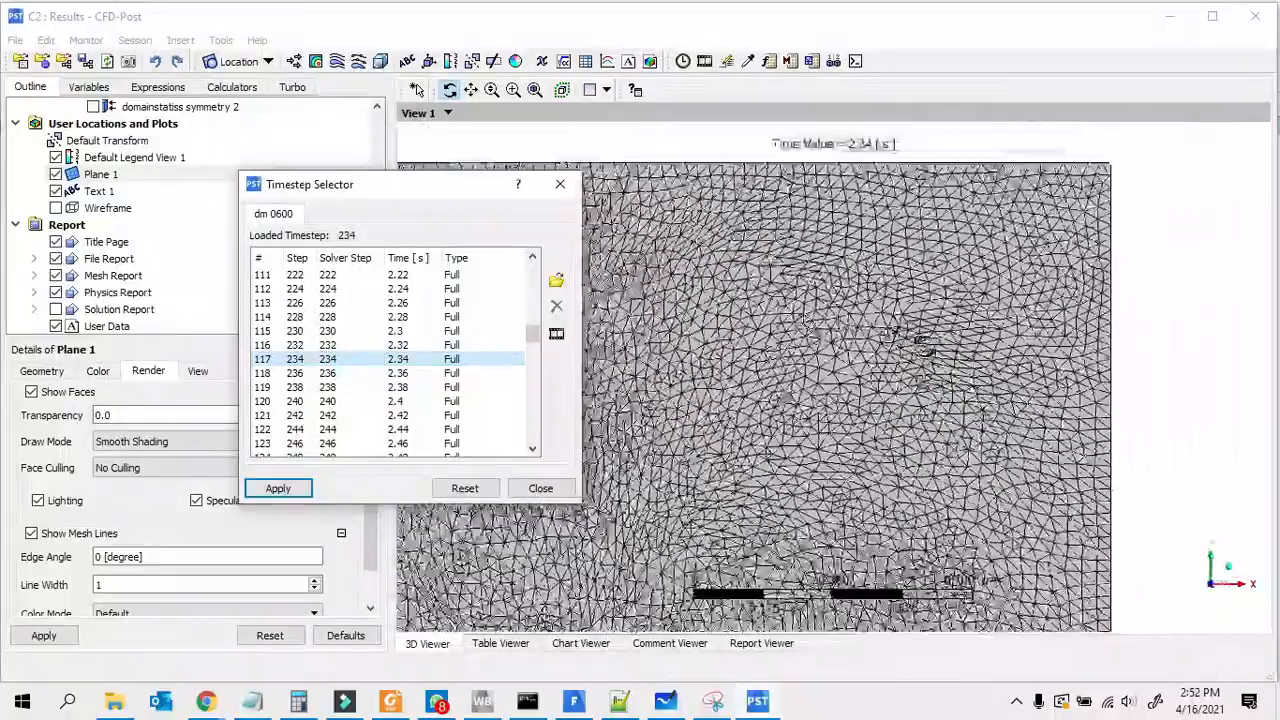
Step: Return to the first time step and view the cylinder and mesh at 0.02, 0.06, 0.08 and 0.12 s
{"action": "scroll", "coordinate": [337, 308], "scroll_direction": "up", "scroll_amount": 20}
{"action": "scroll", "coordinate": [337, 308], "scroll_direction": "up", "scroll_amount": 5}
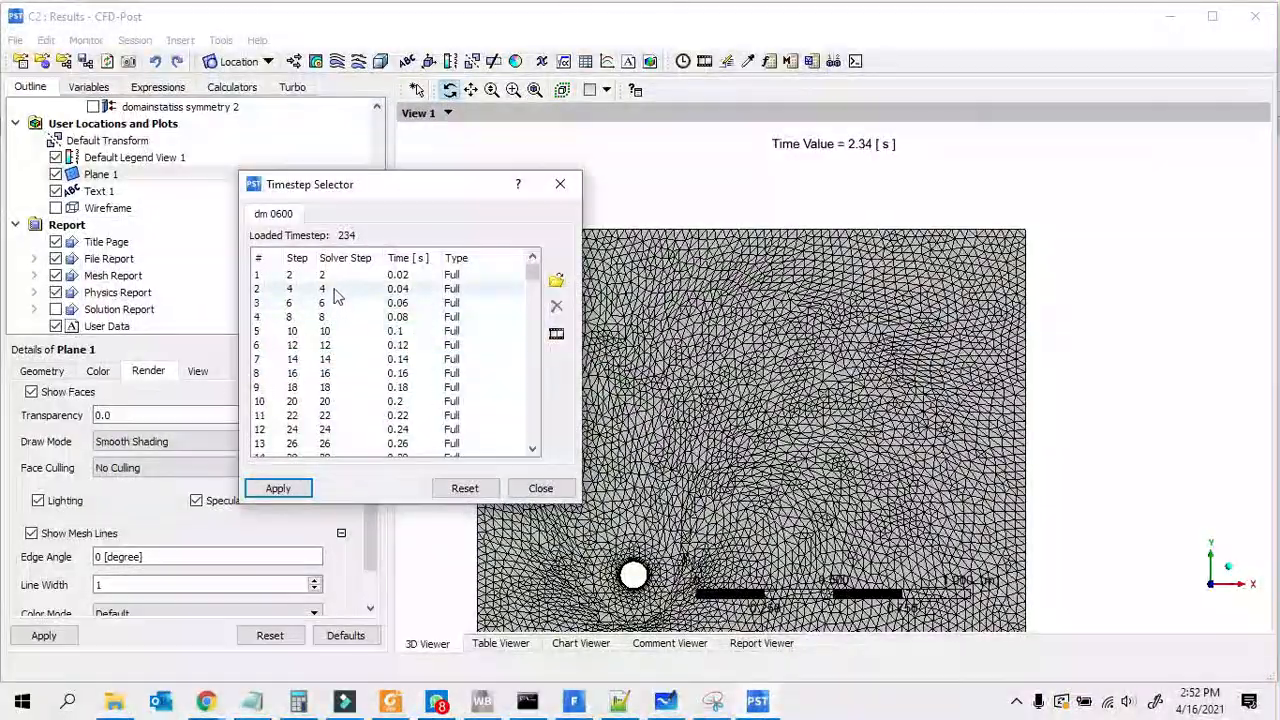
{"action": "double_click", "coordinate": [334, 276]}
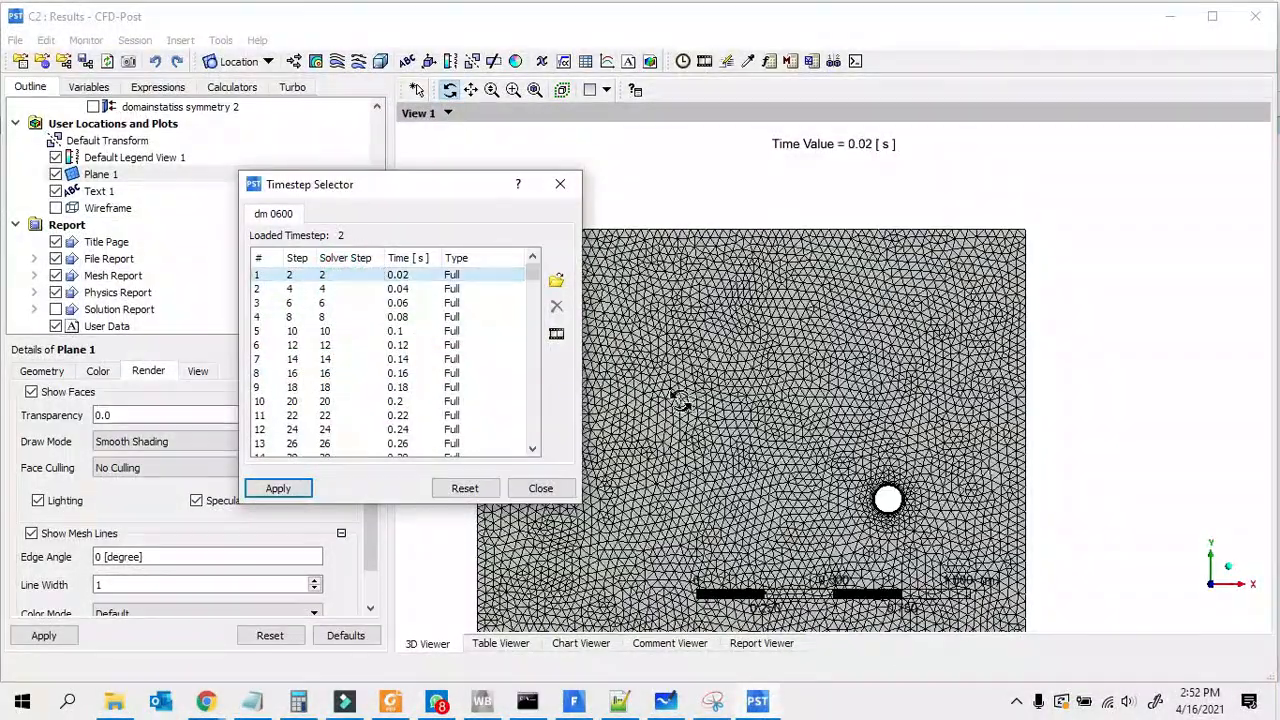
{"action": "double_click", "coordinate": [351, 303]}
{"action": "left_click", "coordinate": [351, 317]}
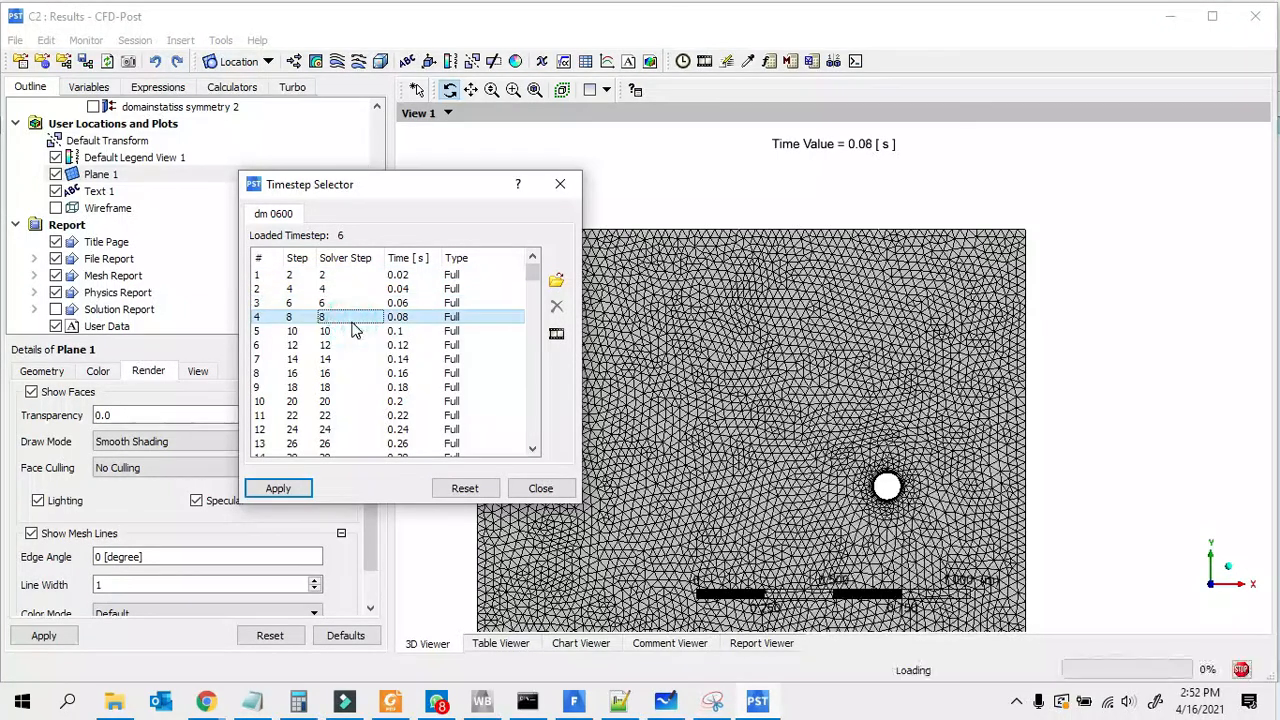
{"action": "double_click", "coordinate": [343, 346]}
Step: Follow the cylinder and mesh deformation at 0.38, 0.42, 0.54, 0.66 and 0.7 s
{"action": "scroll", "coordinate": [343, 346], "scroll_direction": "down", "scroll_amount": 5}
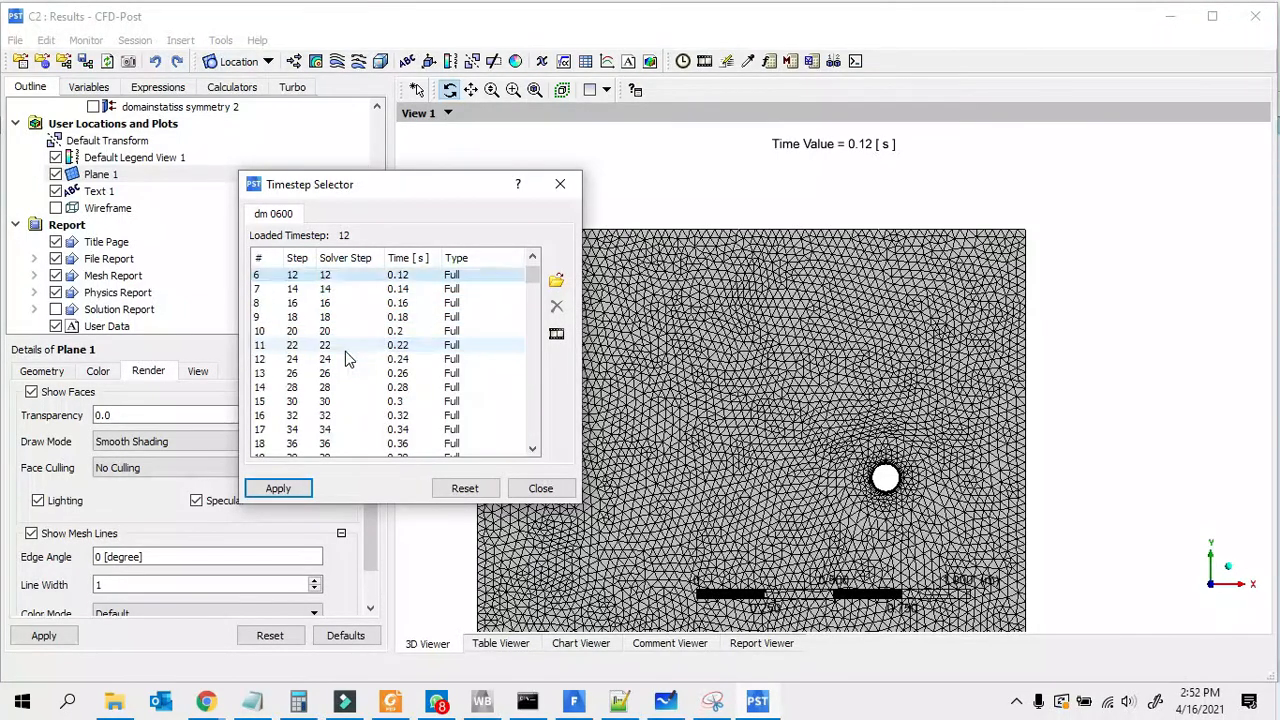
{"action": "double_click", "coordinate": [334, 316]}
{"action": "double_click", "coordinate": [338, 345]}
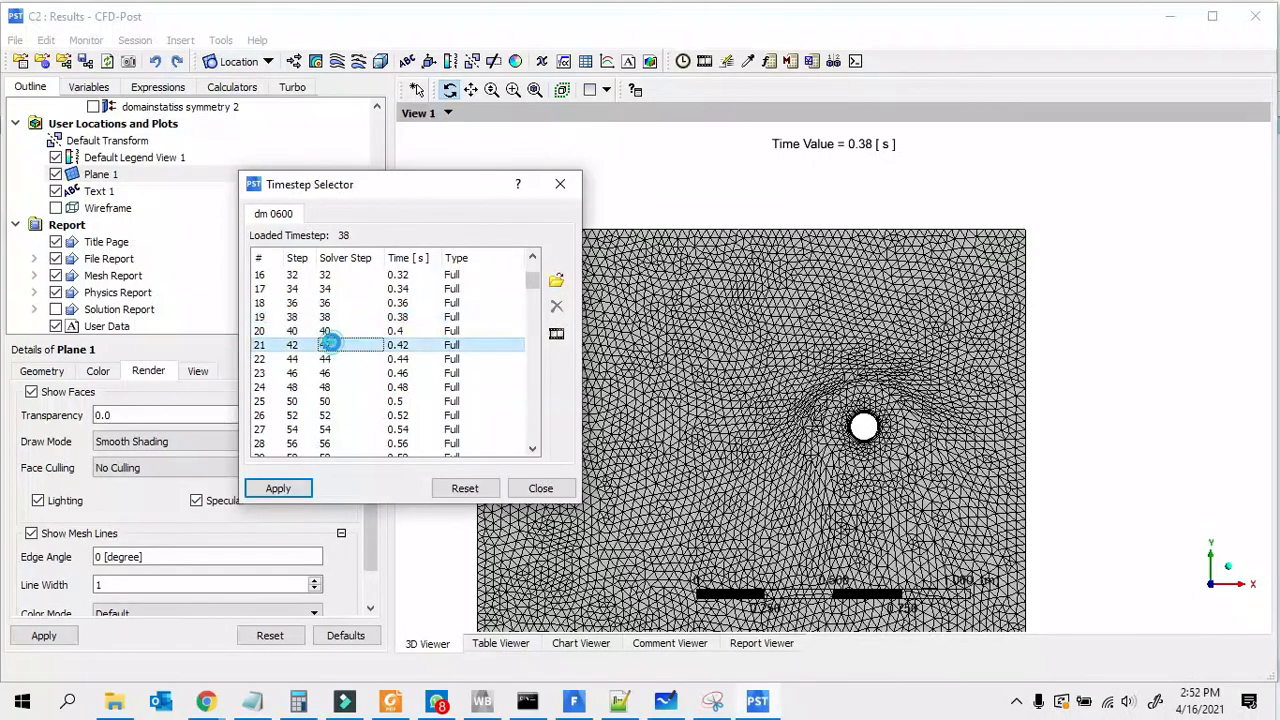
{"action": "scroll", "coordinate": [330, 360], "scroll_direction": "down", "scroll_amount": 2}
{"action": "left_click", "coordinate": [333, 358]}
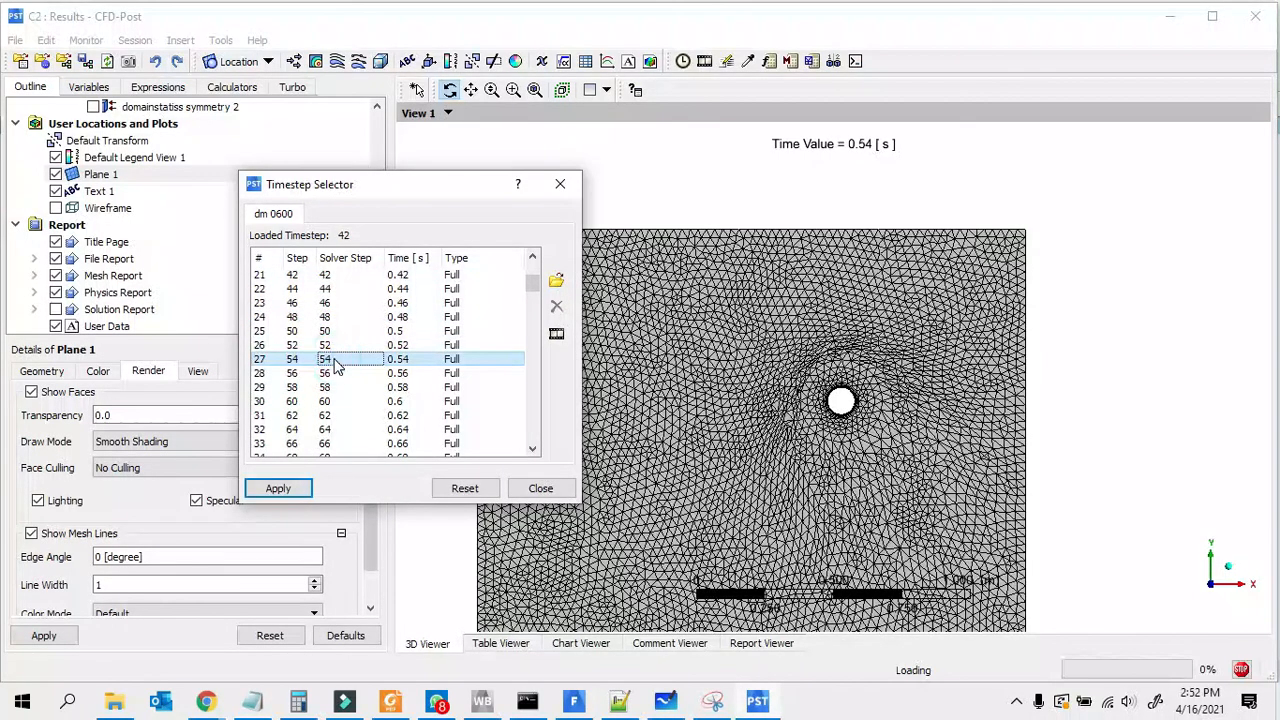
{"action": "scroll", "coordinate": [333, 358], "scroll_direction": "down", "scroll_amount": 2}
{"action": "double_click", "coordinate": [330, 372]}
{"action": "left_click", "coordinate": [338, 400]}
{"action": "double_click", "coordinate": [338, 400]}
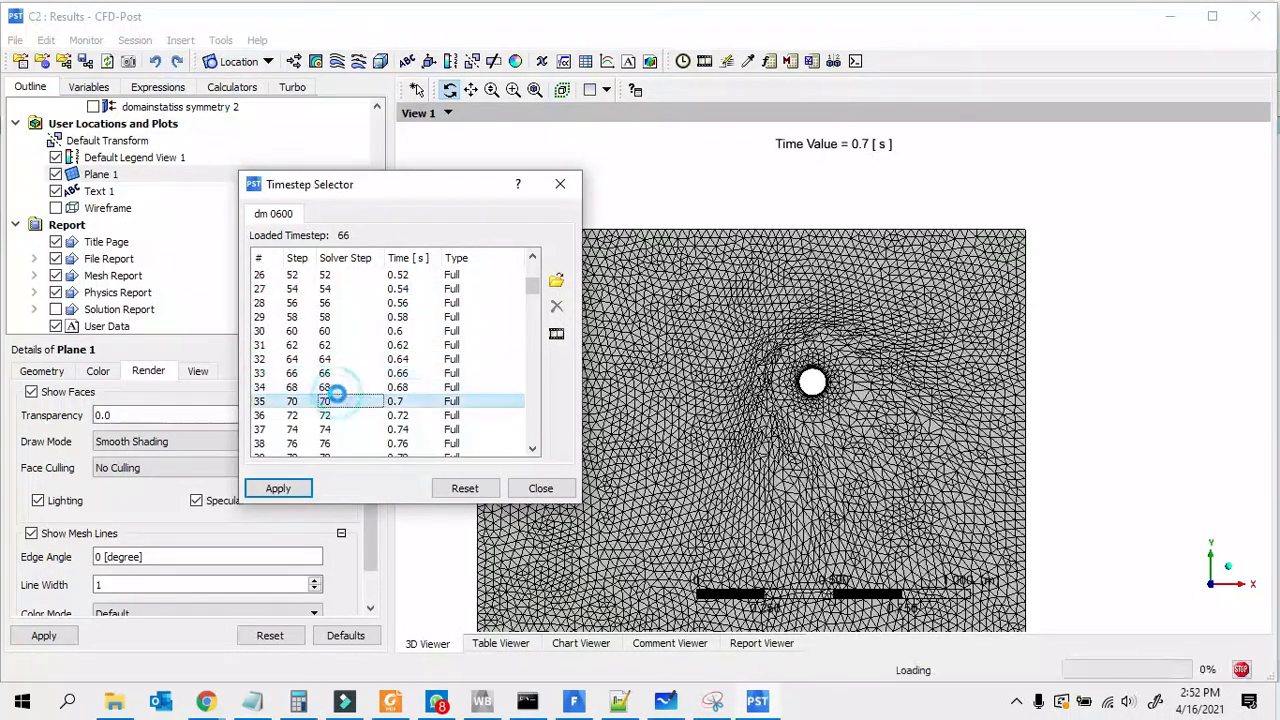
Step: Load the 1.98 s time step and close the Timestep Selector
{"action": "scroll", "coordinate": [335, 395], "scroll_direction": "down", "scroll_amount": 10}
{"action": "double_click", "coordinate": [333, 388]}
{"action": "scroll", "coordinate": [333, 390], "scroll_direction": "down", "scroll_amount": 11}
{"action": "double_click", "coordinate": [332, 392]}
{"action": "left_click", "coordinate": [560, 184]}
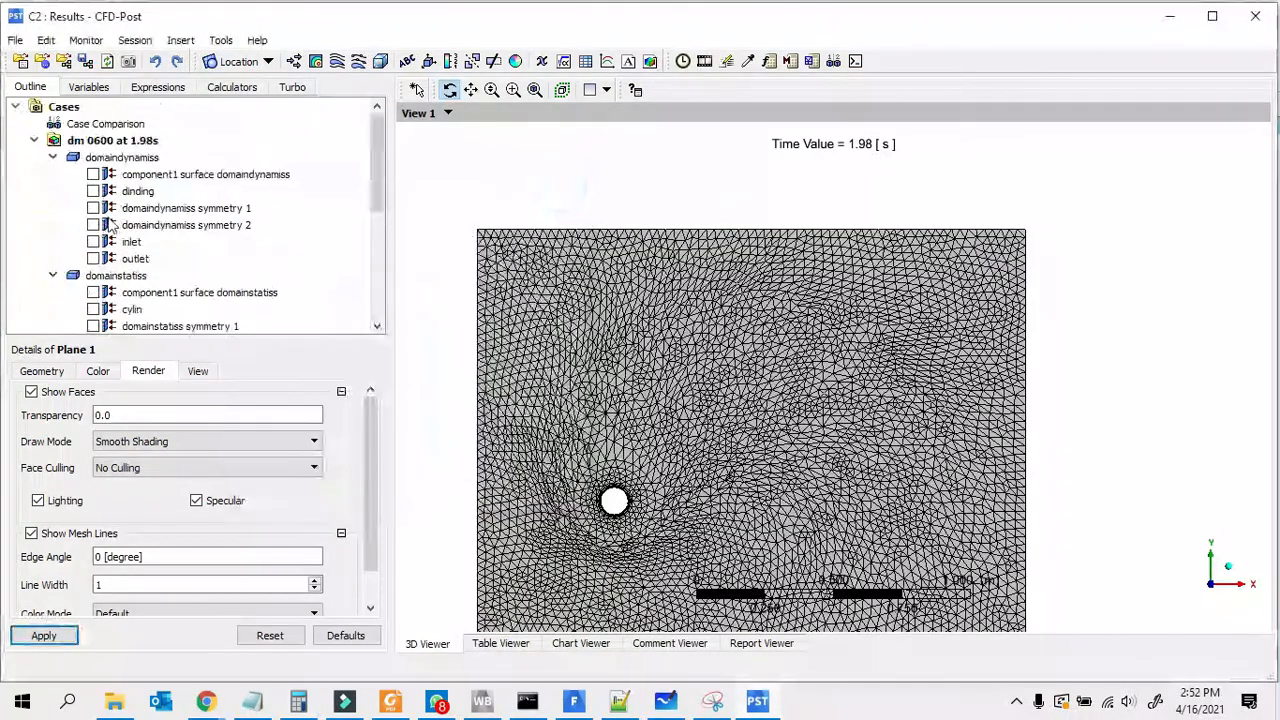
Step: Create Contour 1 on Plane 1 showing Velocity with the Global range
{"action": "left_click", "coordinate": [316, 61]}
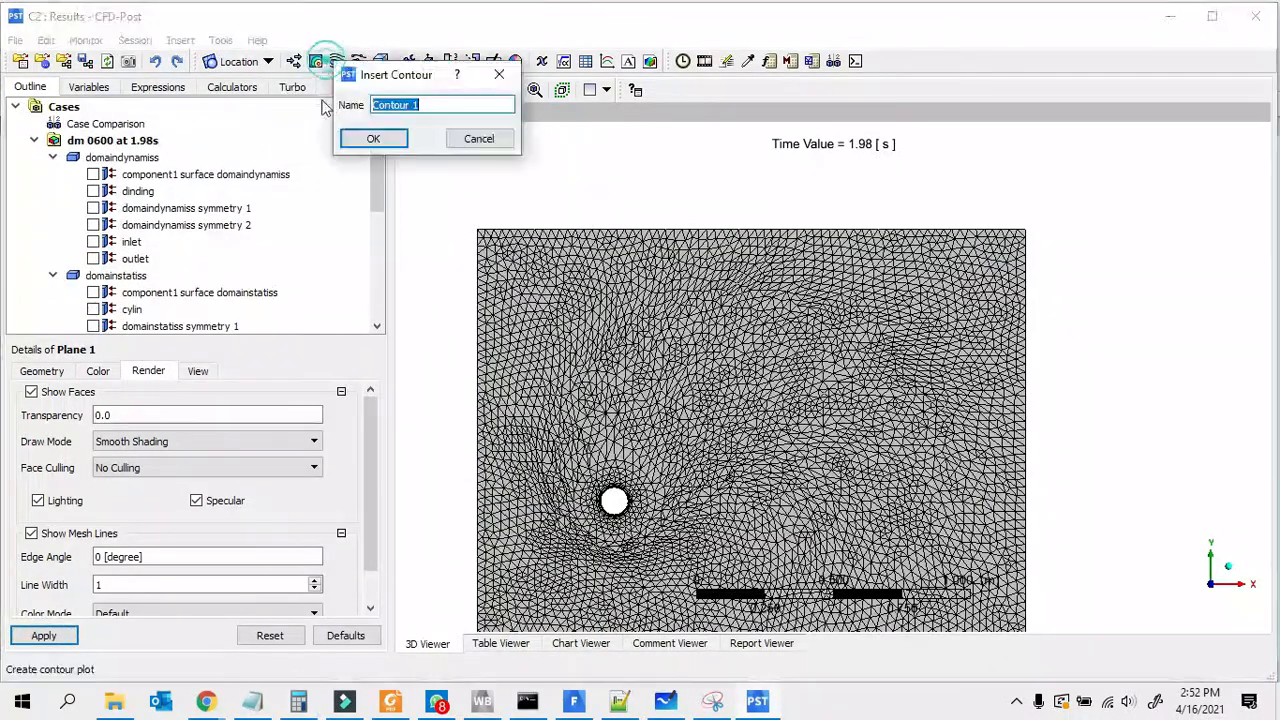
{"action": "left_click", "coordinate": [372, 139]}
{"action": "left_click", "coordinate": [190, 427]}
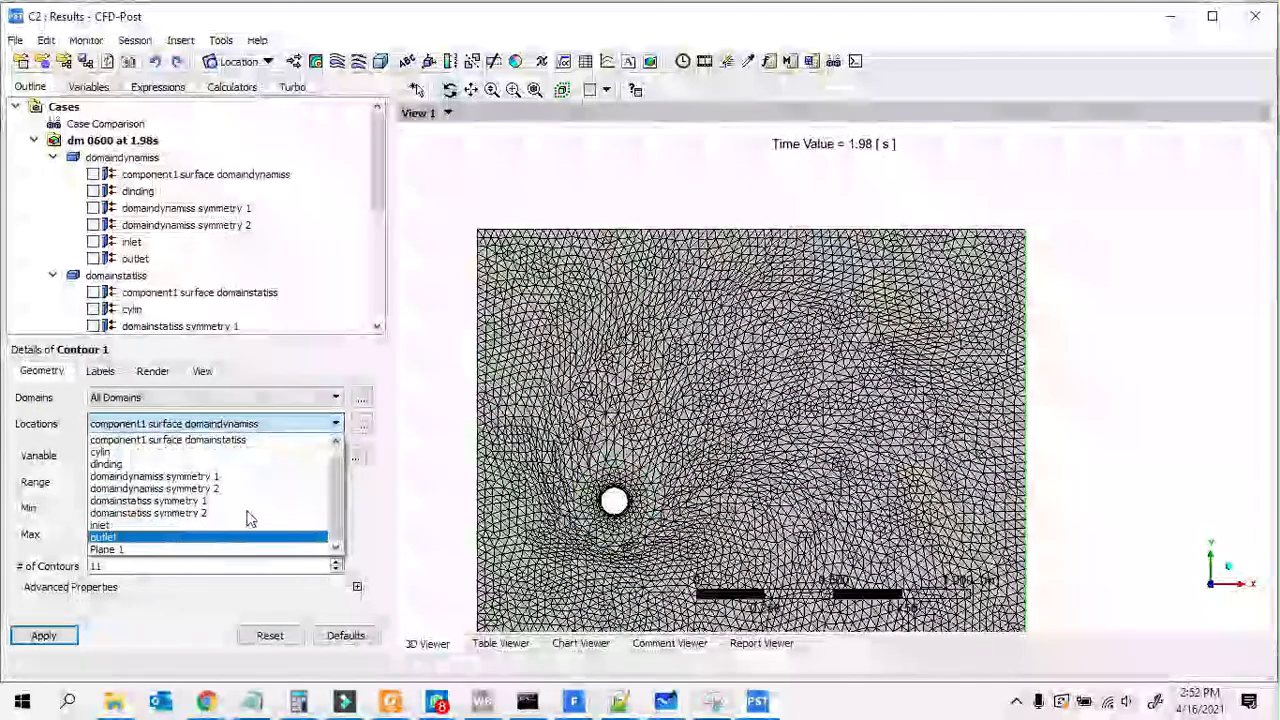
{"action": "left_click", "coordinate": [163, 549]}
{"action": "left_click", "coordinate": [262, 455]}
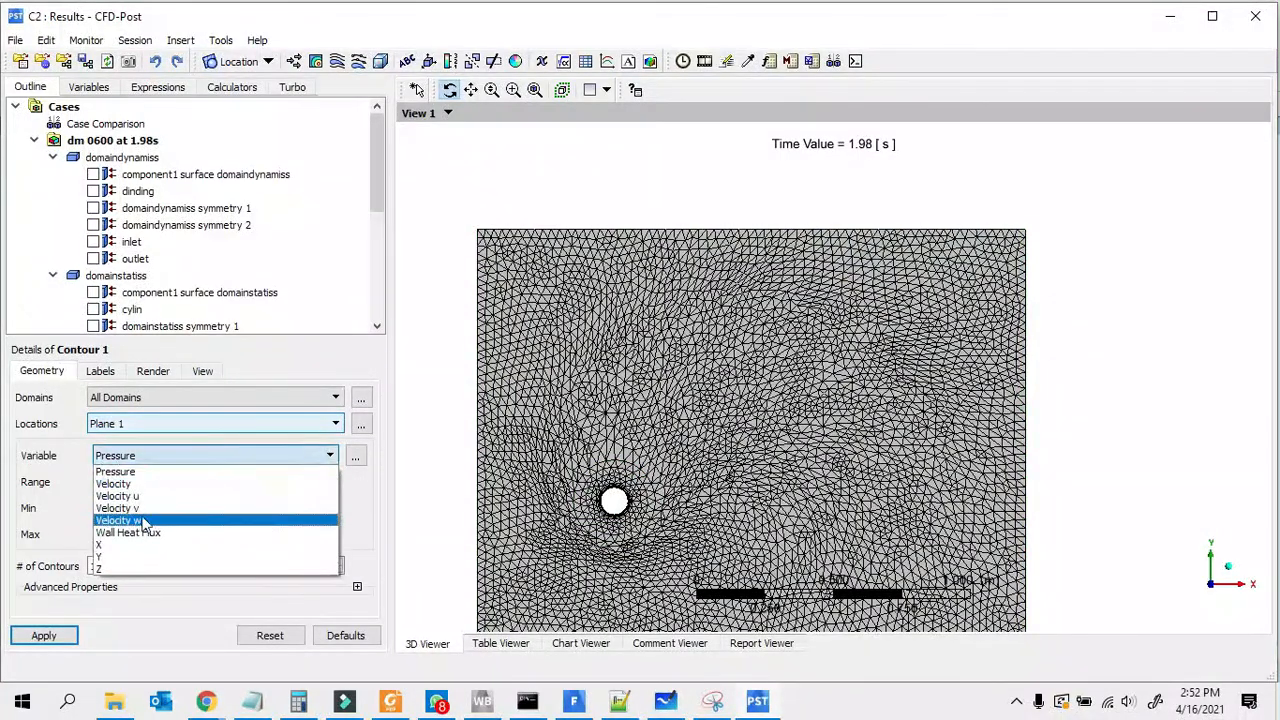
{"action": "left_click", "coordinate": [145, 496]}
{"action": "left_click", "coordinate": [157, 481]}
{"action": "left_click", "coordinate": [171, 458]}
{"action": "left_click", "coordinate": [169, 455]}
{"action": "left_click", "coordinate": [126, 485]}
{"action": "left_click", "coordinate": [43, 635]}
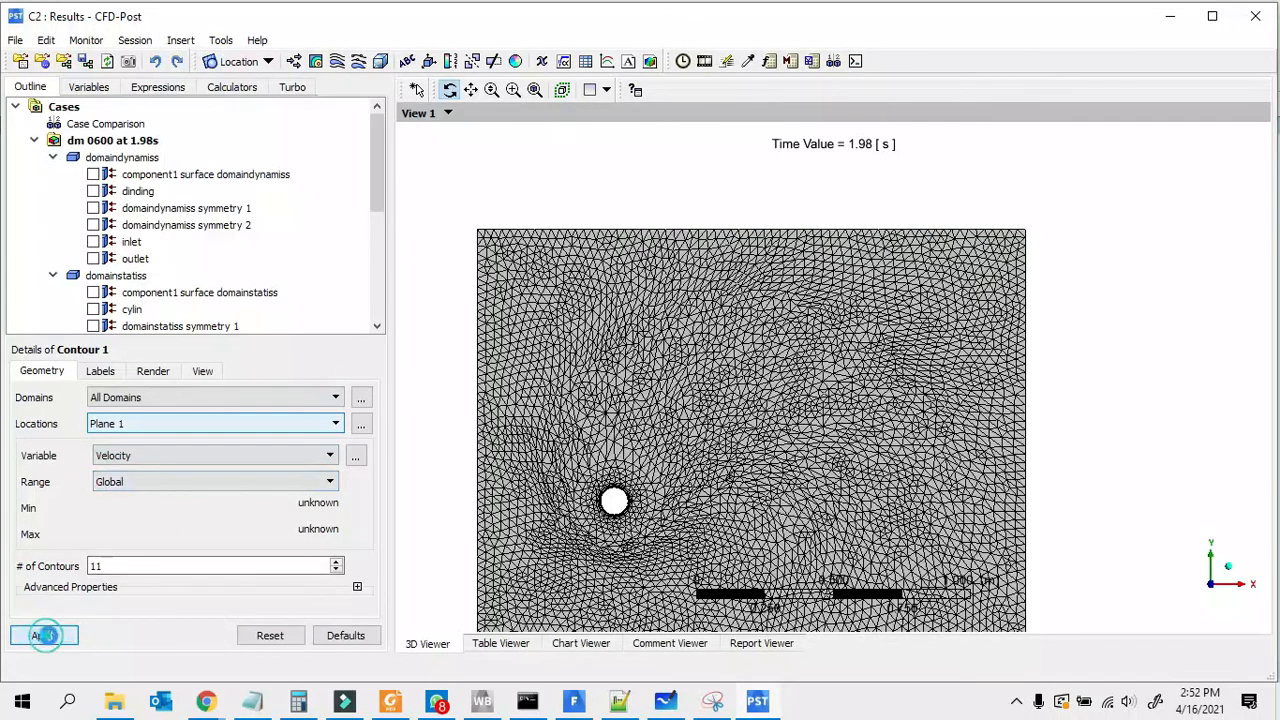
Step: Set the contour range to User Specified with a minimum of 0 and a maximum of 1.7 m s^-1, and apply it
{"action": "left_click", "coordinate": [157, 481]}
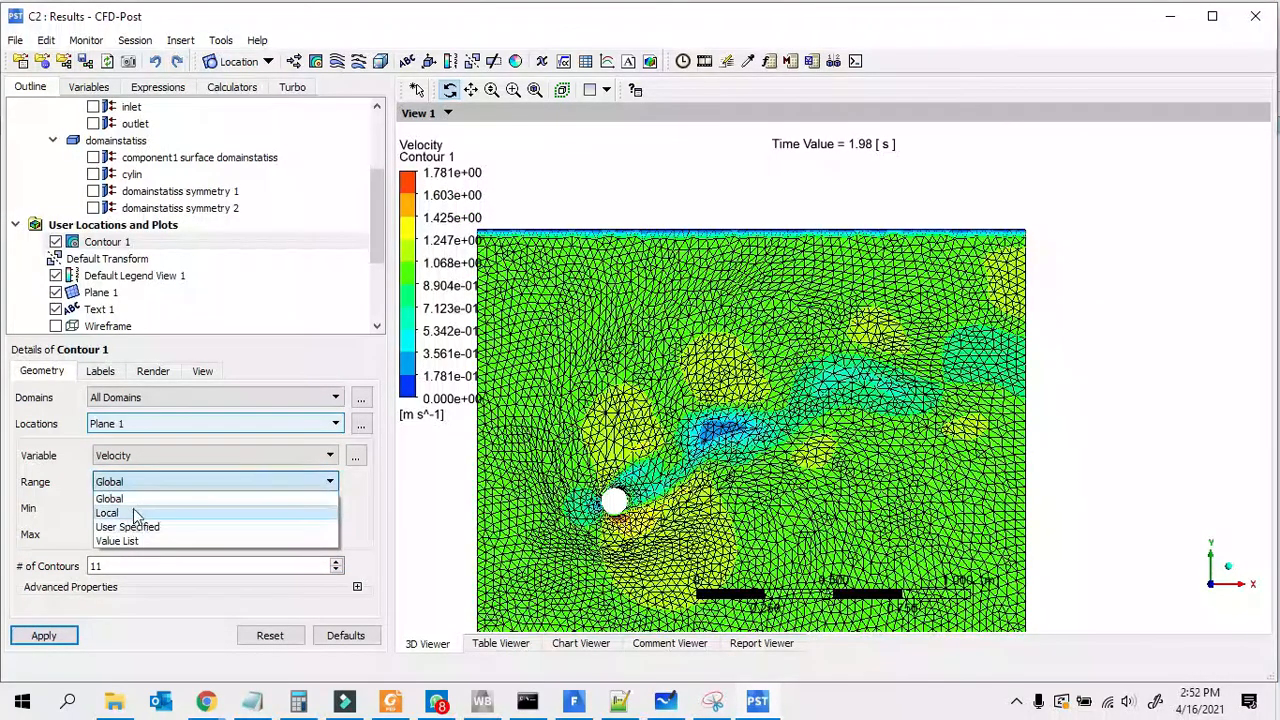
{"action": "left_click", "coordinate": [130, 526]}
{"action": "left_click", "coordinate": [155, 511]}
{"action": "left_click", "coordinate": [165, 534]}
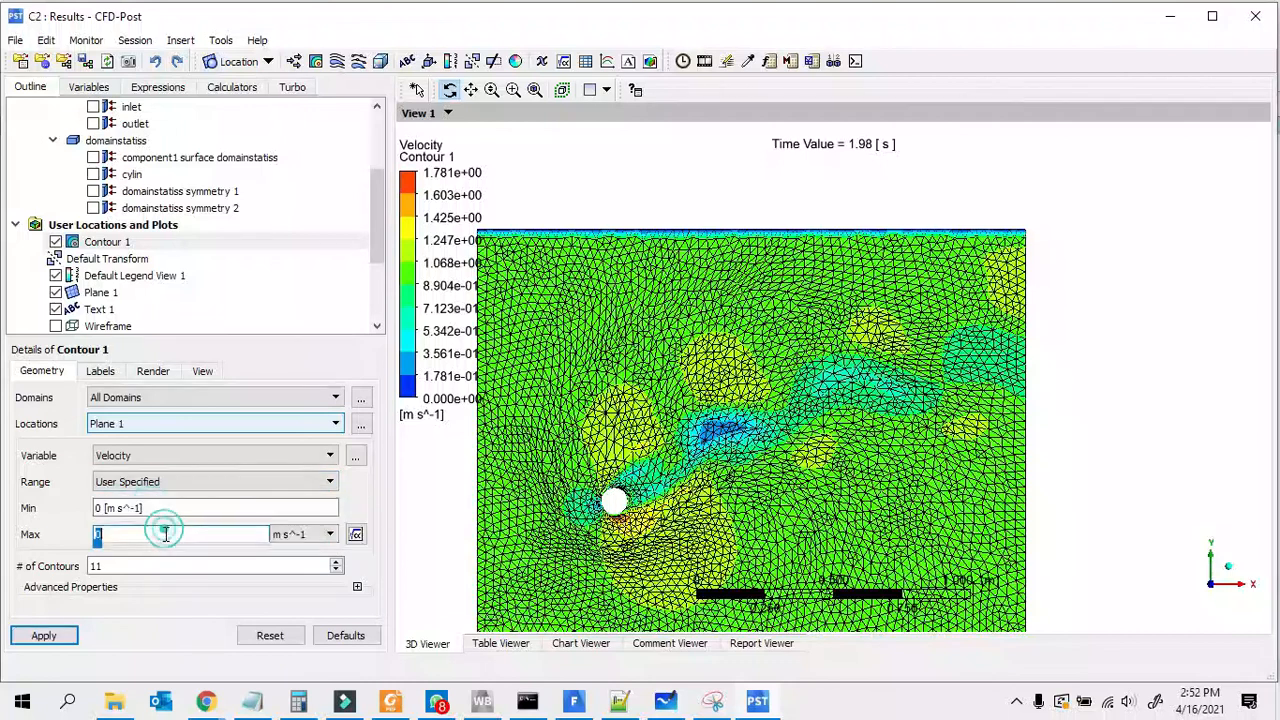
{"action": "type", "text": "1.7"}
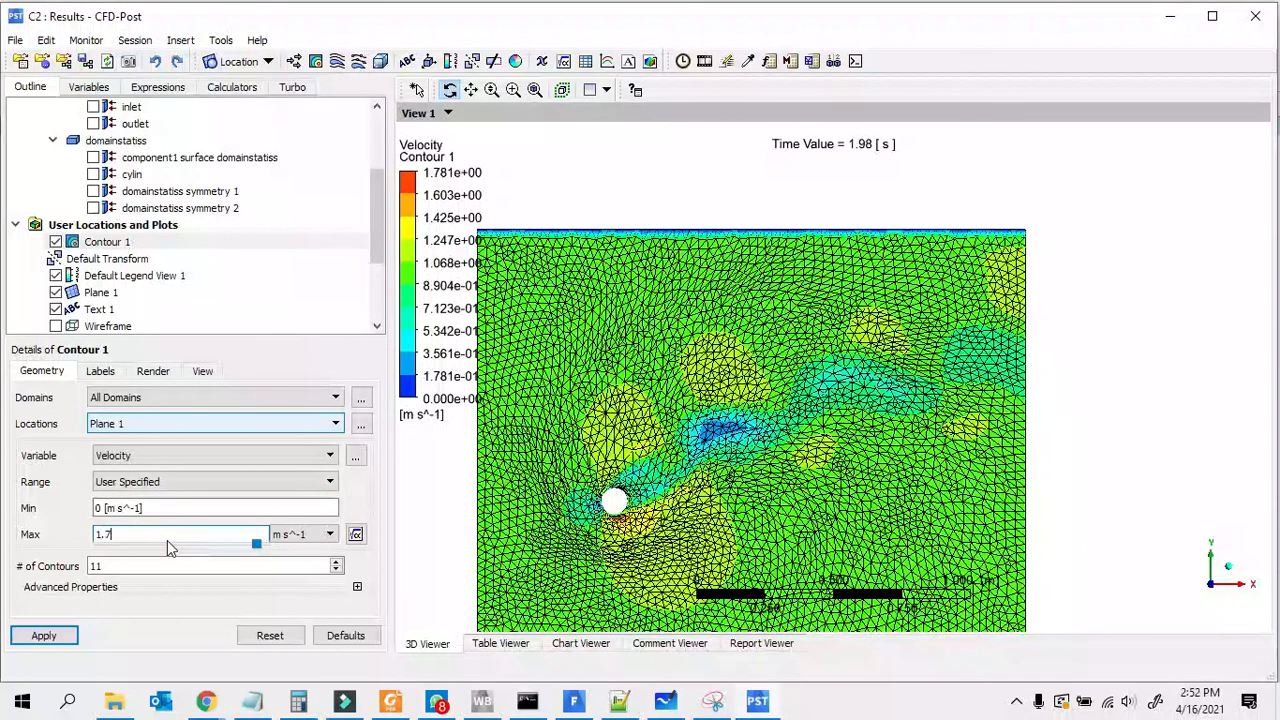
{"action": "left_click", "coordinate": [48, 635]}
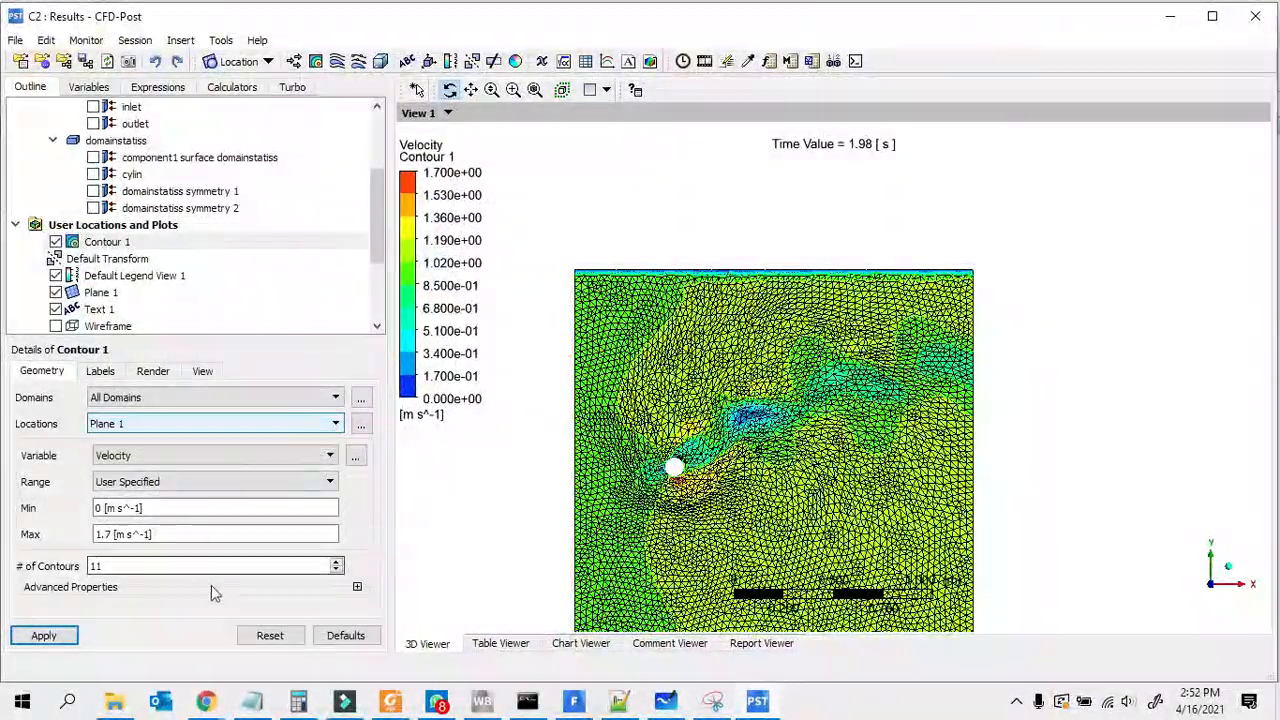
Step: Turn off the contour lines in Contour 1's render settings and apply the change
{"action": "left_click", "coordinate": [158, 371]}
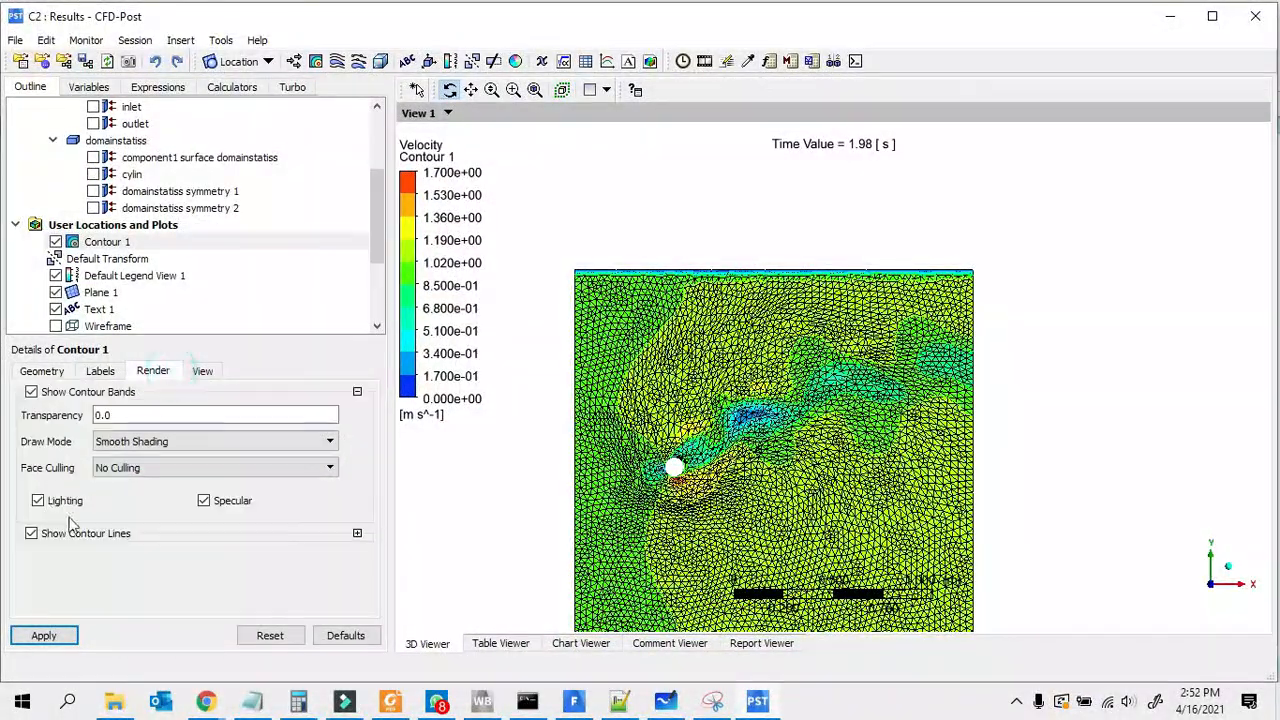
{"action": "left_click", "coordinate": [46, 634]}
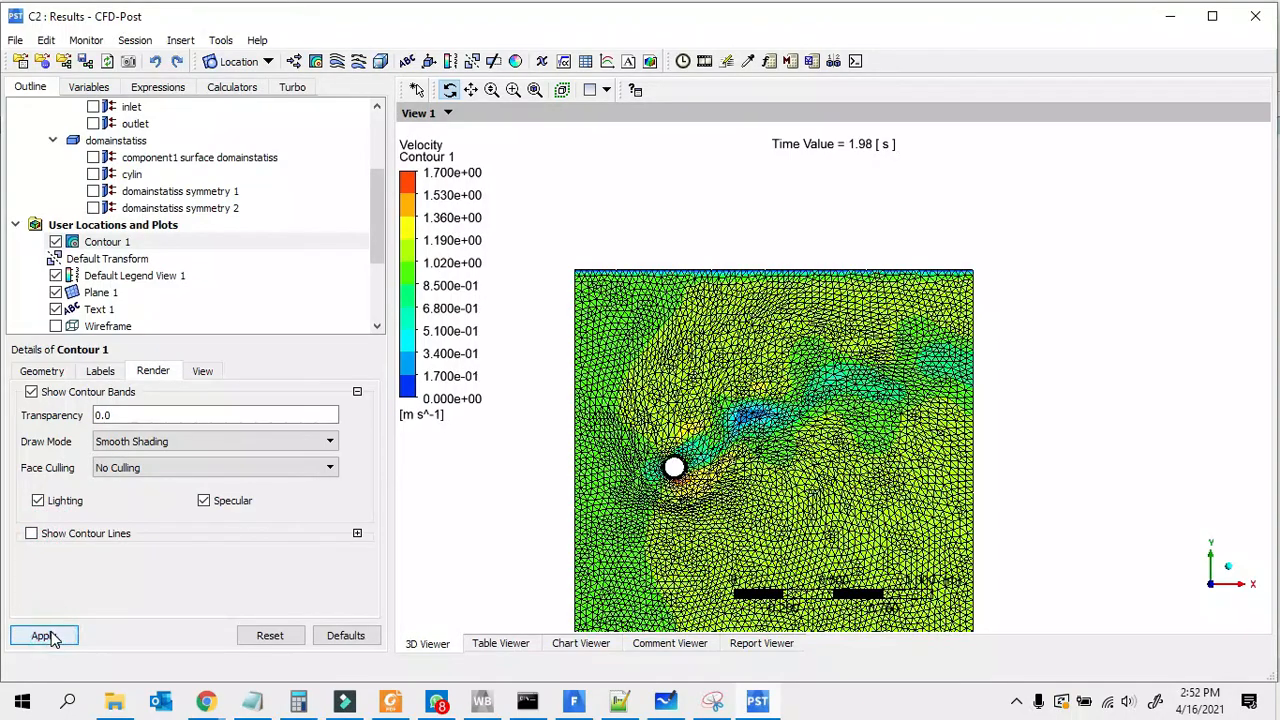
{"action": "scroll", "coordinate": [678, 330], "scroll_direction": "down", "scroll_amount": 3}
{"action": "right_click_drag", "start_coordinate": [671, 289], "coordinate": [1067, 592]}
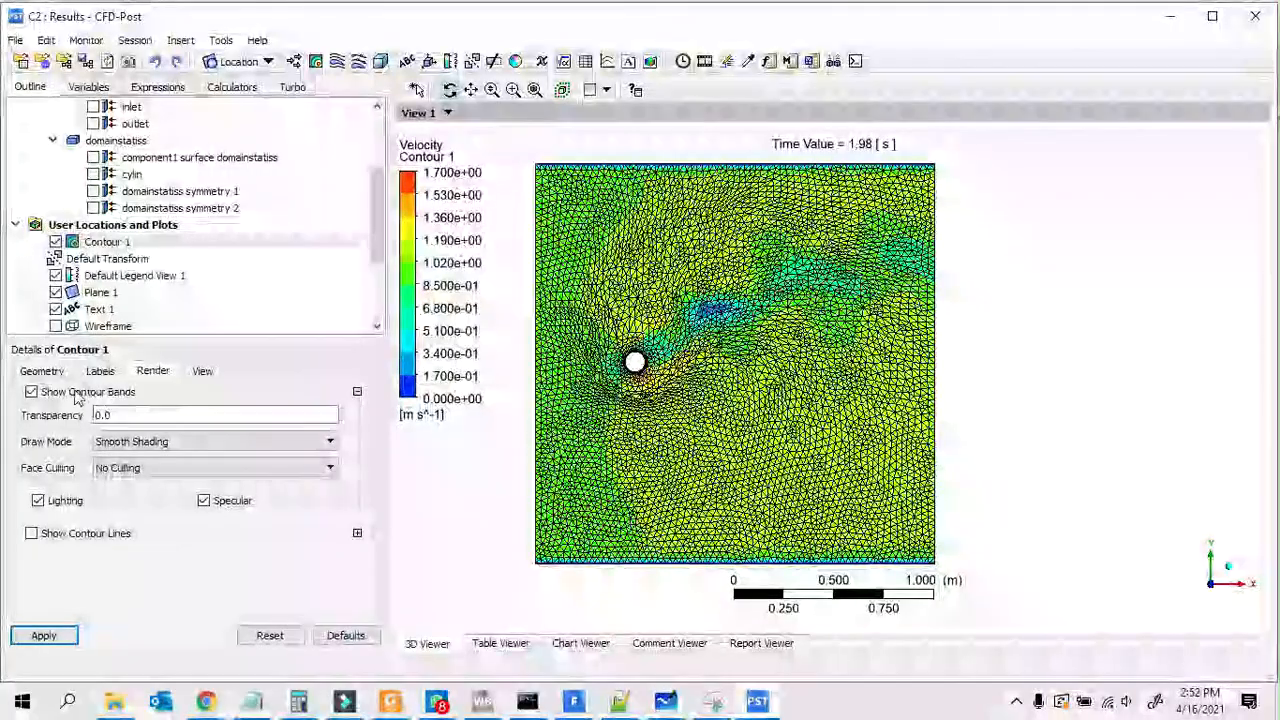
Step: Expand Contour 1's advanced properties and apply the Blue to White color map
{"action": "left_click", "coordinate": [41, 371]}
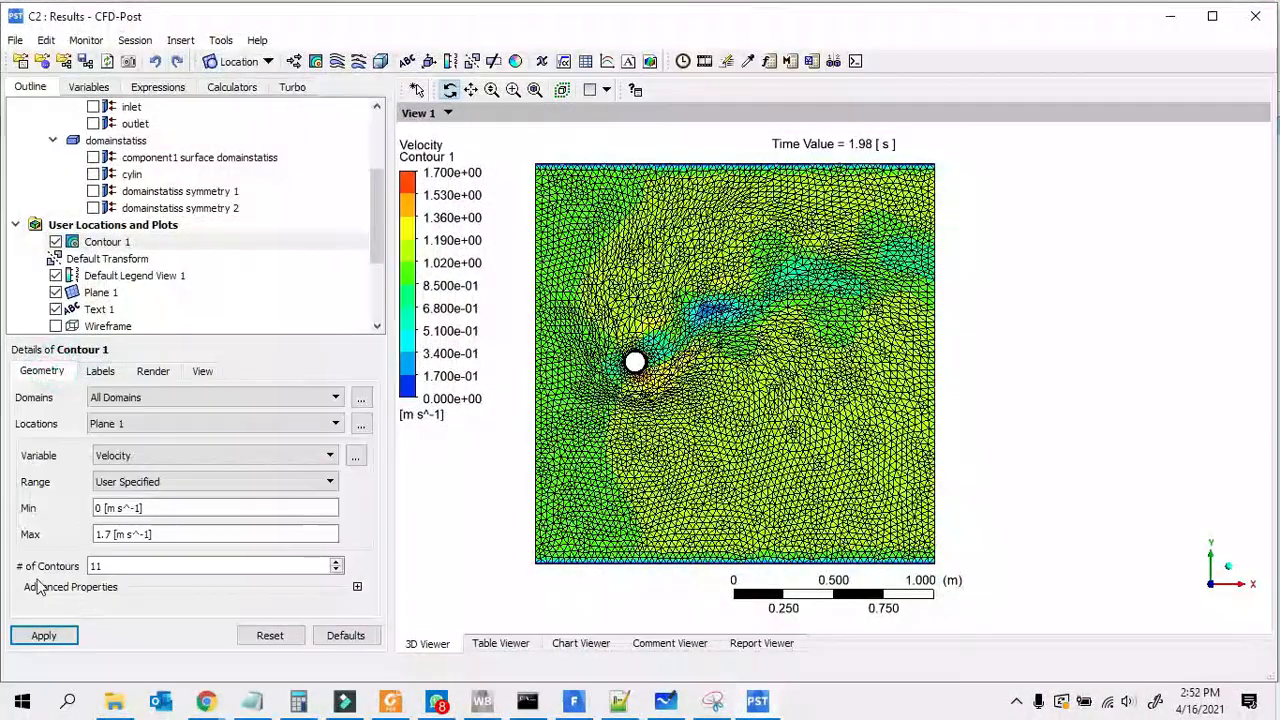
{"action": "left_click", "coordinate": [344, 587]}
{"action": "scroll", "coordinate": [68, 587], "scroll_direction": "down", "scroll_amount": 2}
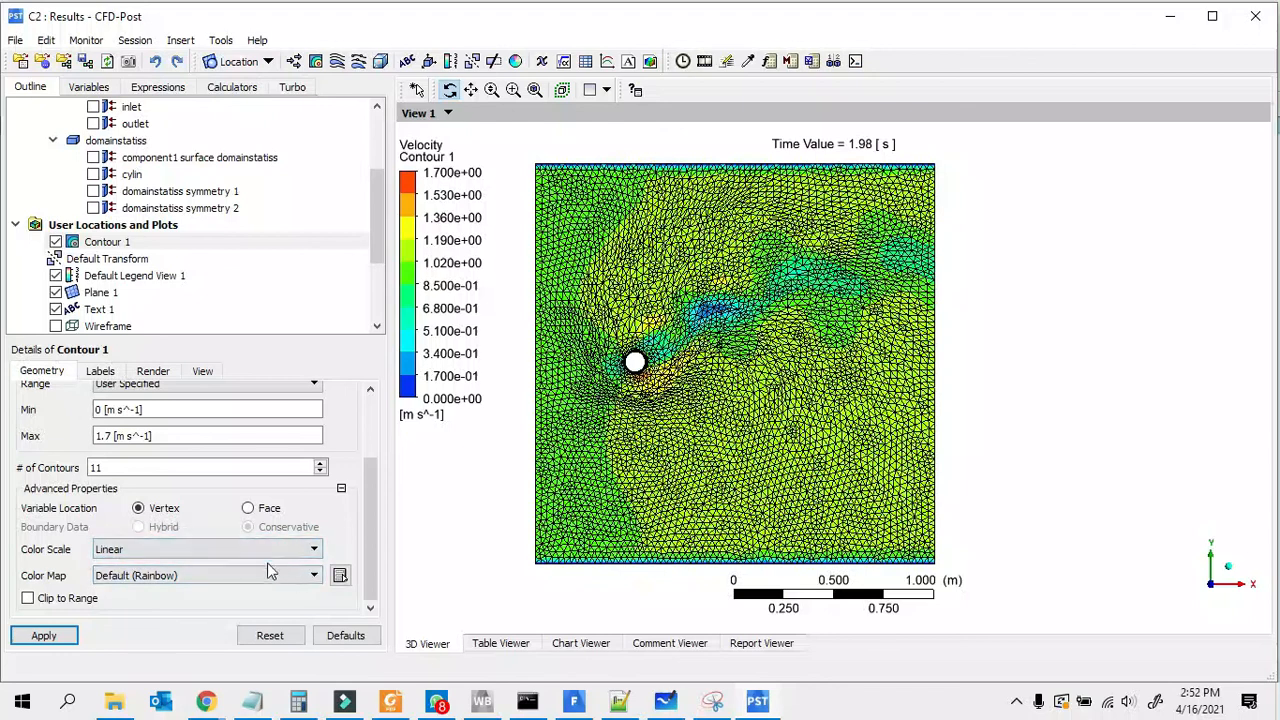
{"action": "left_click", "coordinate": [305, 576]}
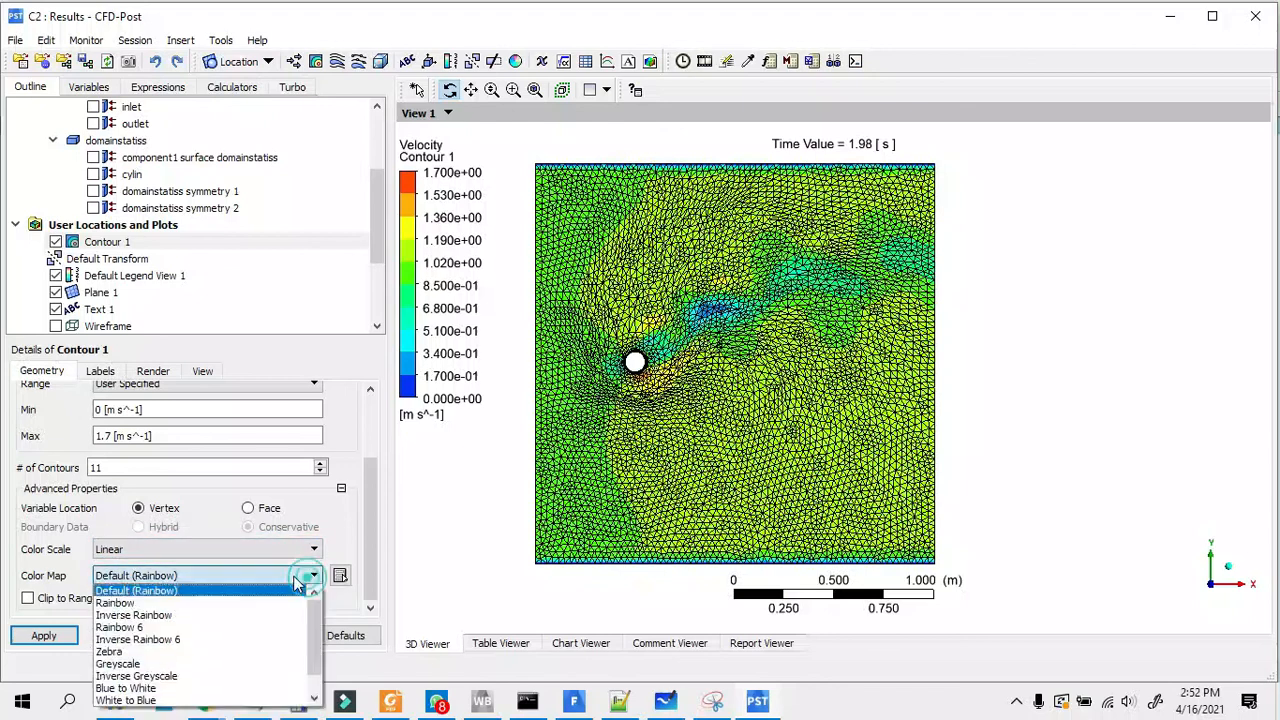
{"action": "left_click", "coordinate": [130, 689]}
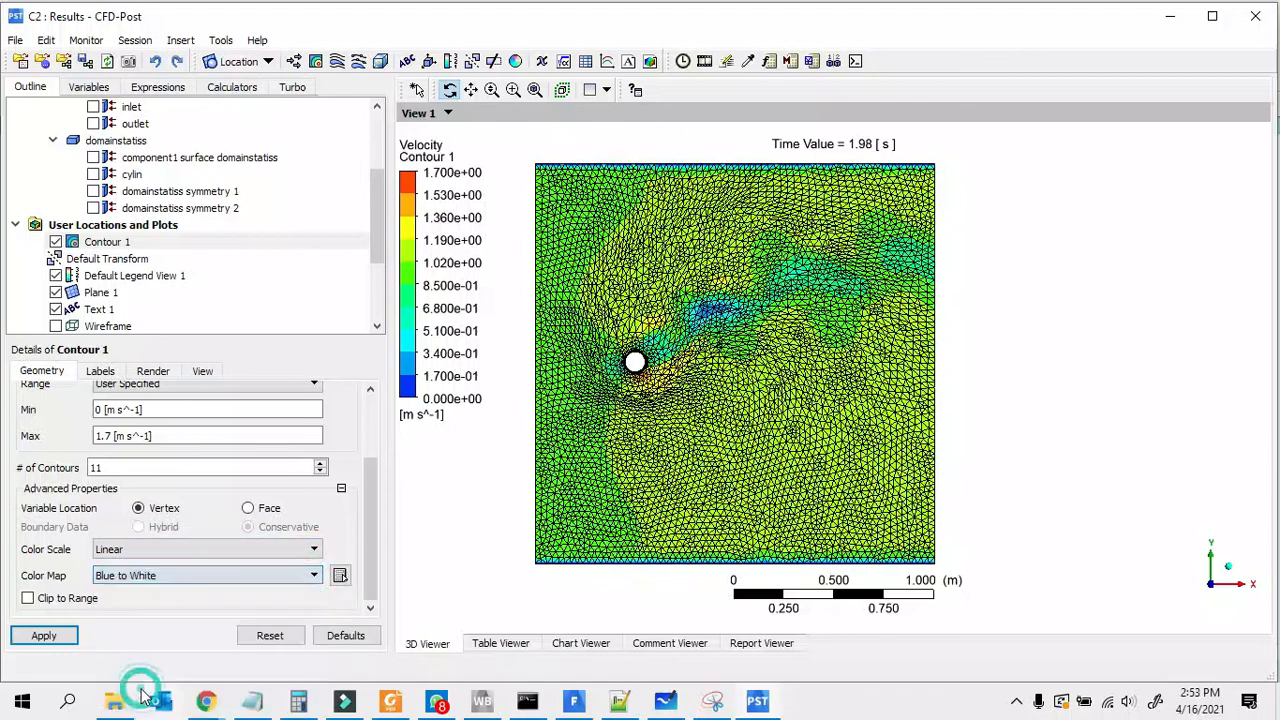
{"action": "left_click", "coordinate": [43, 635]}
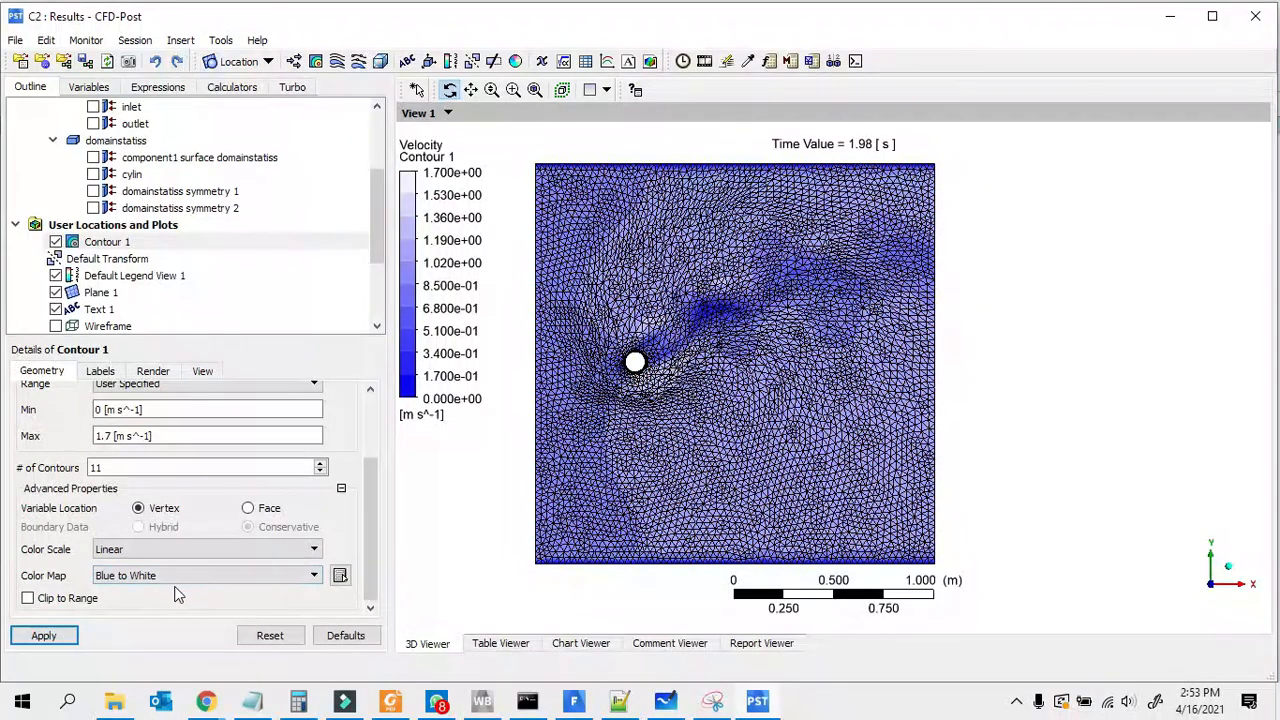
Step: Switch Contour 1's color map to Greyscale and apply it
{"action": "left_click", "coordinate": [126, 576]}
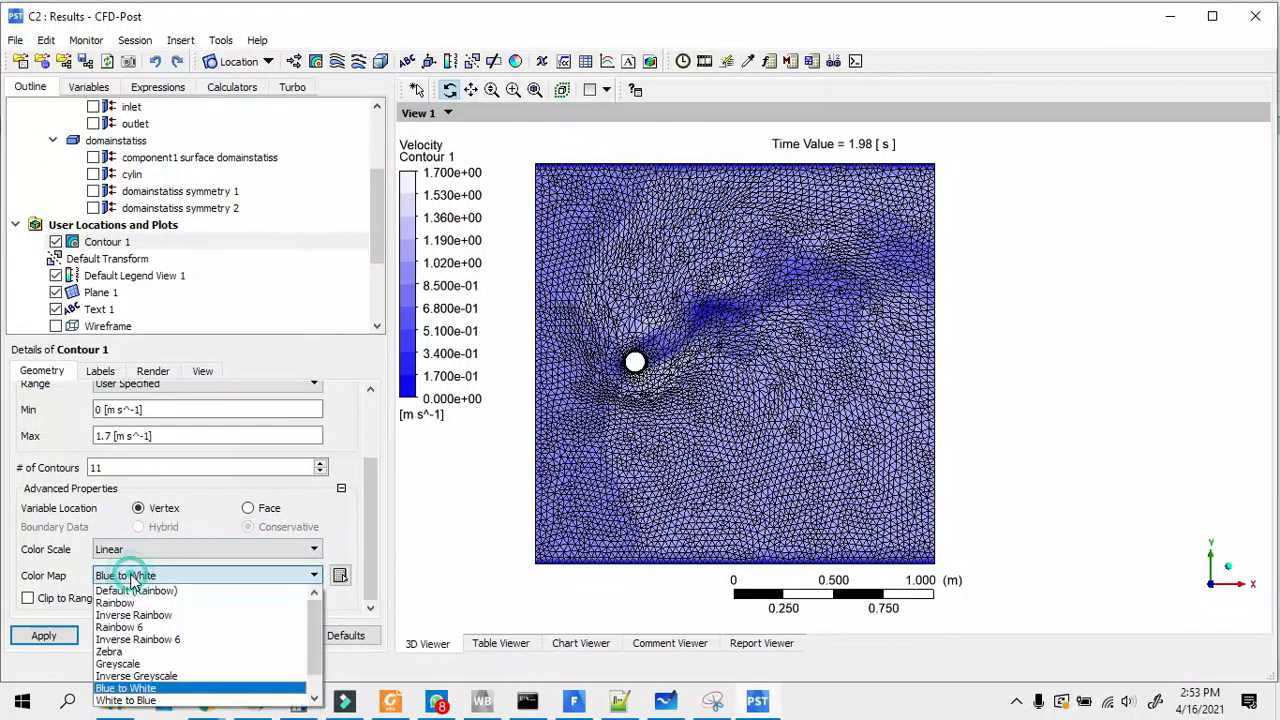
{"action": "left_click", "coordinate": [143, 664]}
{"action": "left_click", "coordinate": [66, 636]}
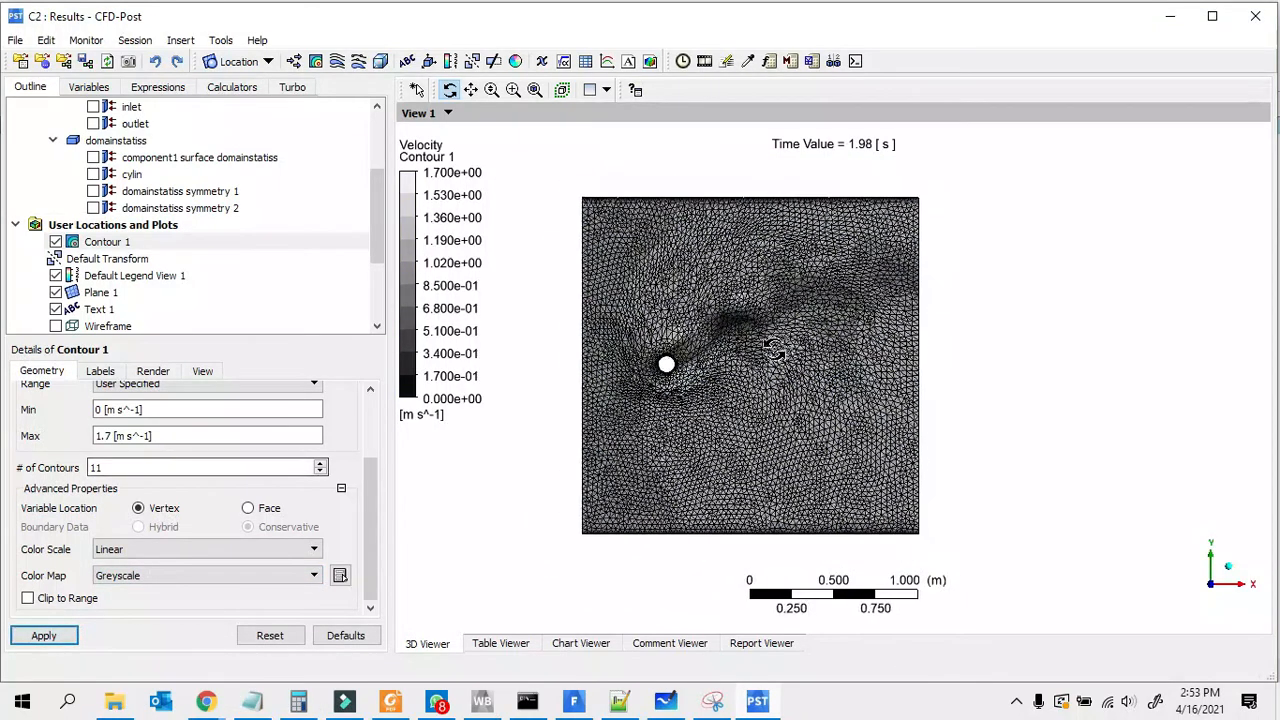
Step: Set the number of contours for Contour 1 to 100 and apply it
{"action": "scroll", "coordinate": [30, 458], "scroll_direction": "up", "scroll_amount": 3}
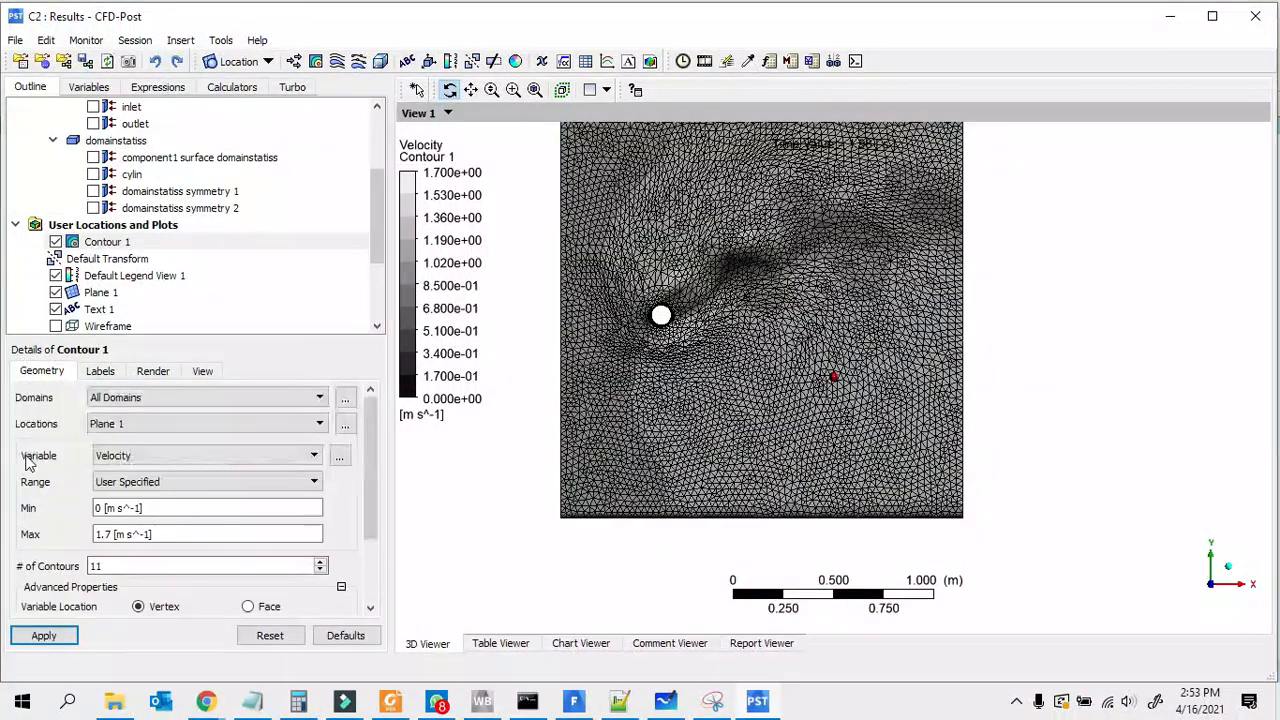
{"action": "double_click", "coordinate": [140, 566]}
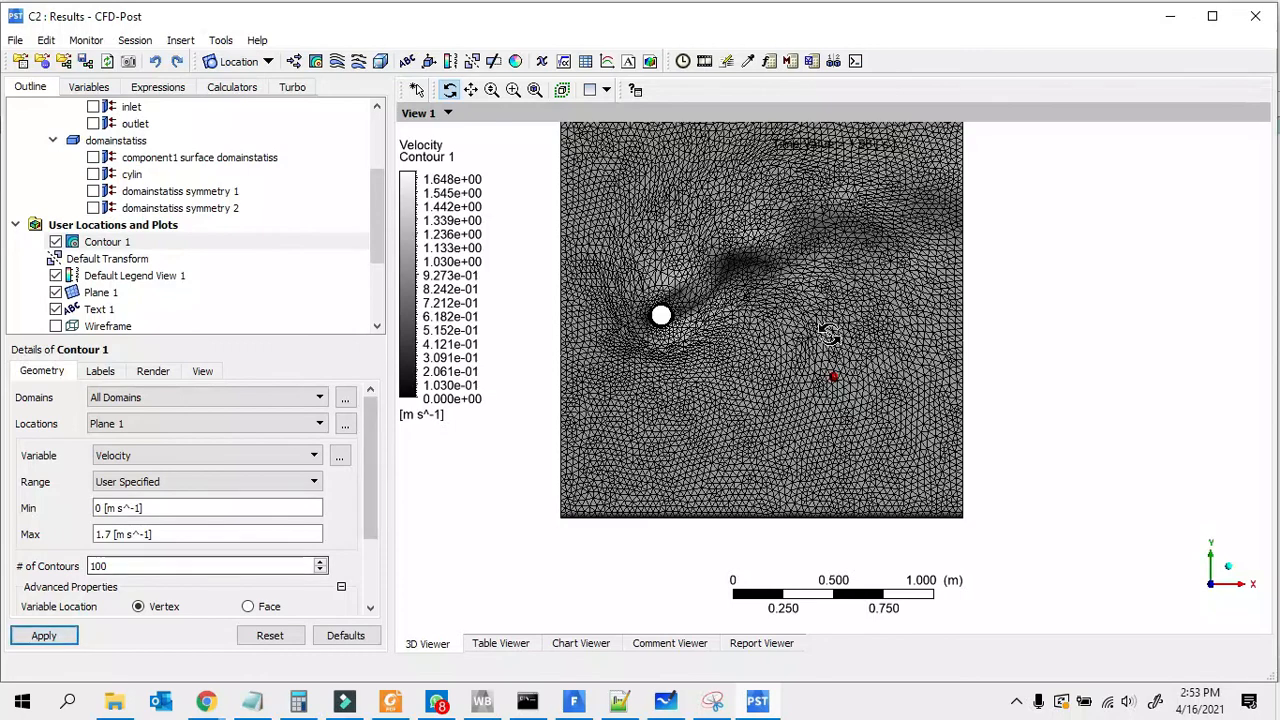
{"action": "right_click_drag", "start_coordinate": [624, 167], "coordinate": [1040, 538]}
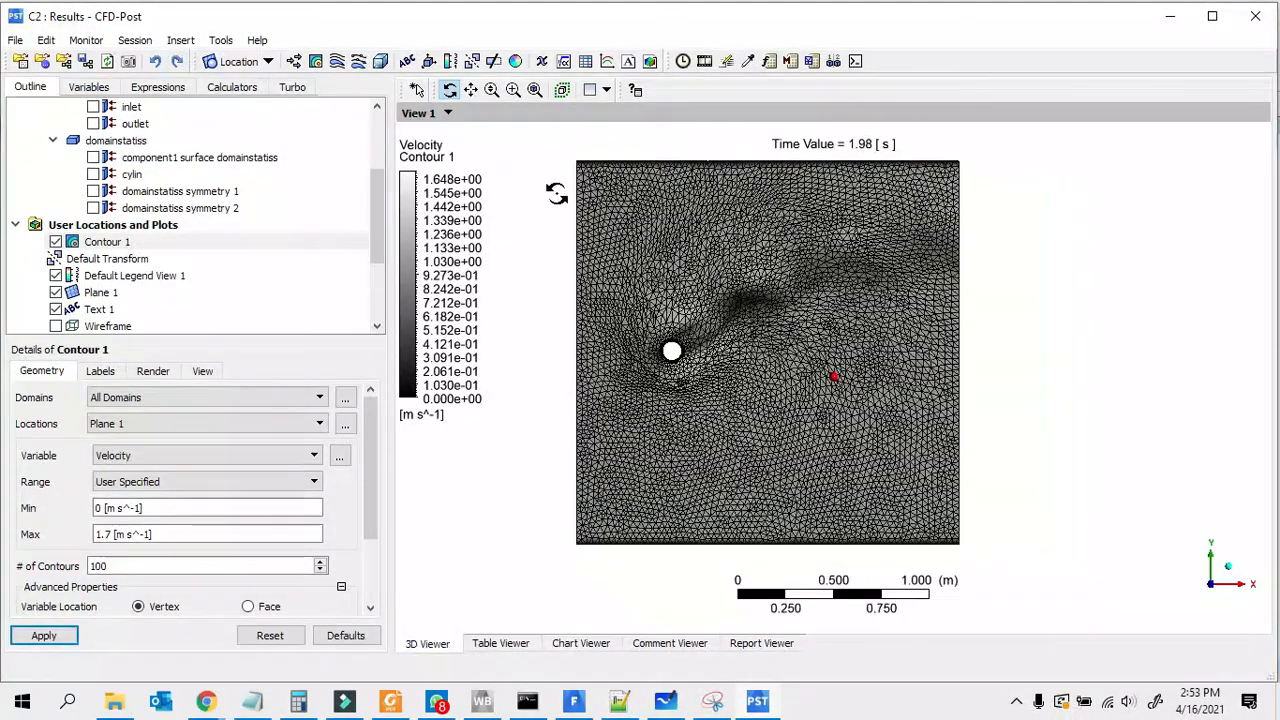
Step: Change Contour 1's color map to Inverse Greyscale and apply it
{"action": "scroll", "coordinate": [200, 520], "scroll_direction": "down", "scroll_amount": 2}
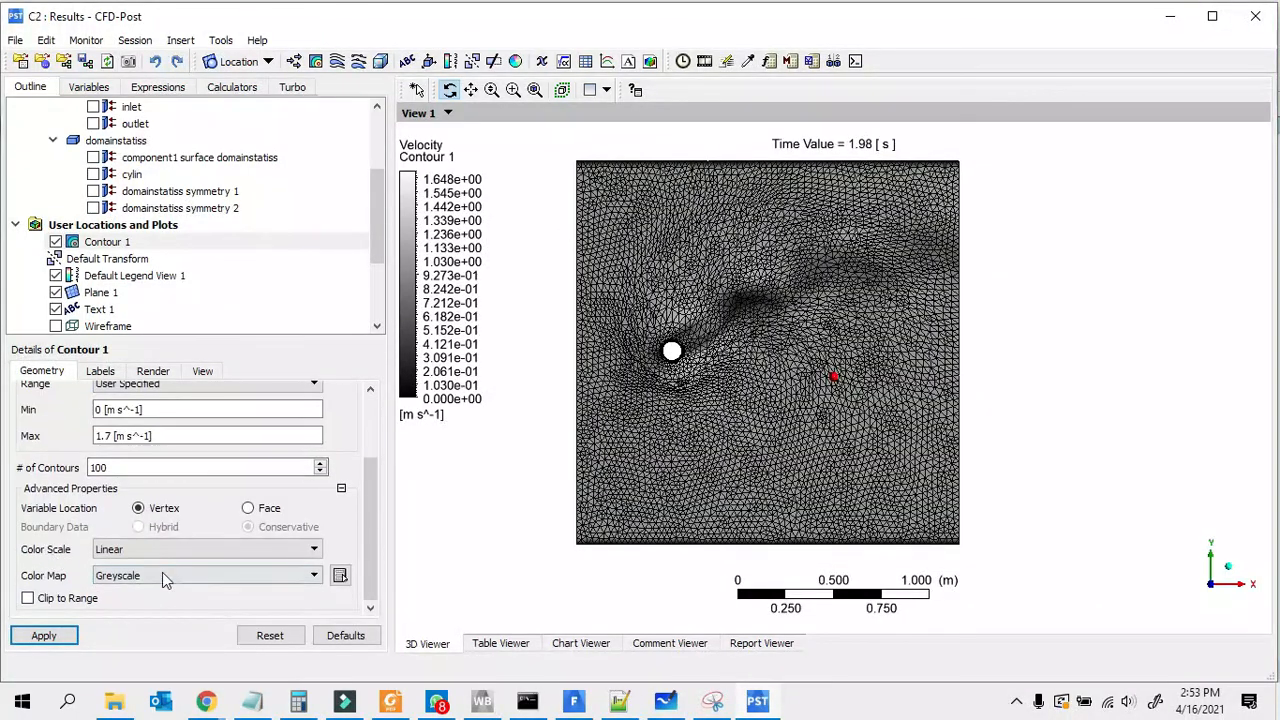
{"action": "left_click", "coordinate": [166, 575]}
{"action": "left_click", "coordinate": [166, 676]}
{"action": "left_click", "coordinate": [58, 635]}
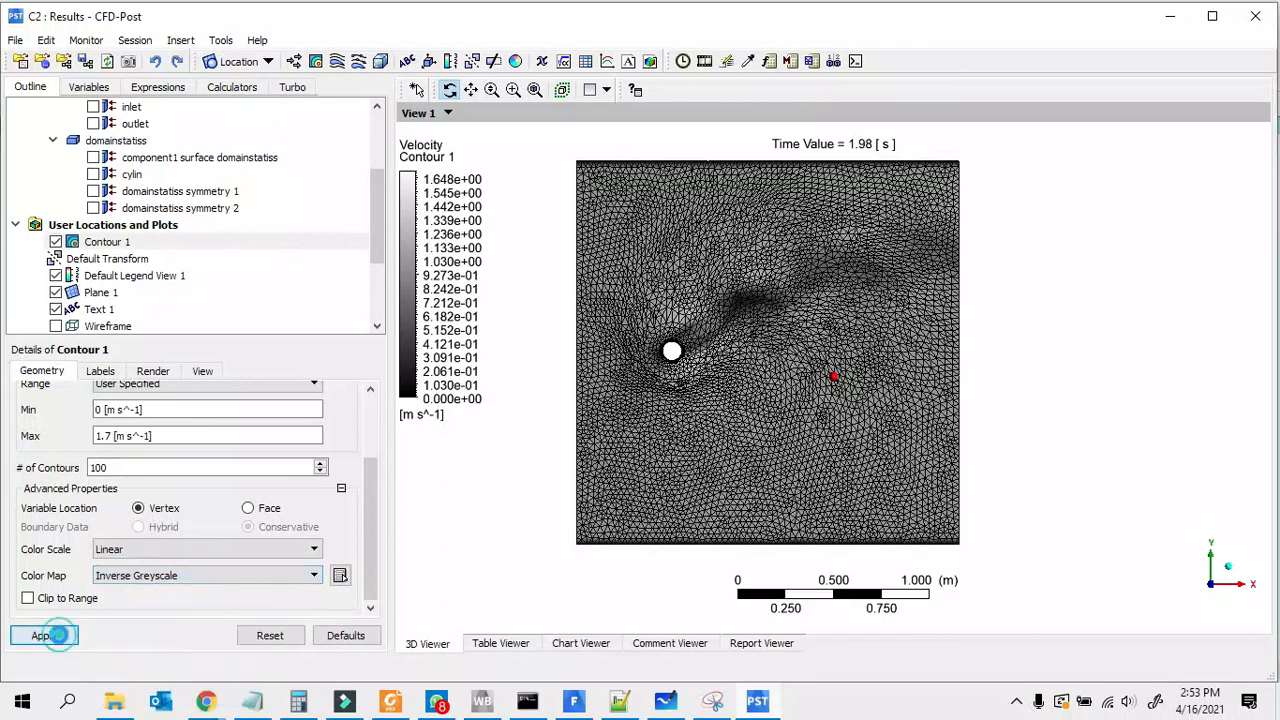
{"action": "scroll", "coordinate": [774, 426], "scroll_direction": "up", "scroll_amount": 3}
{"action": "scroll", "coordinate": [729, 397], "scroll_direction": "down", "scroll_amount": 5}
{"action": "scroll", "coordinate": [725, 398], "scroll_direction": "up", "scroll_amount": 2}
Step: View the velocity contours at the 2.94, 3.04 and 3.64 s time steps, and close the Timestep Selector
{"action": "left_click", "coordinate": [683, 61]}
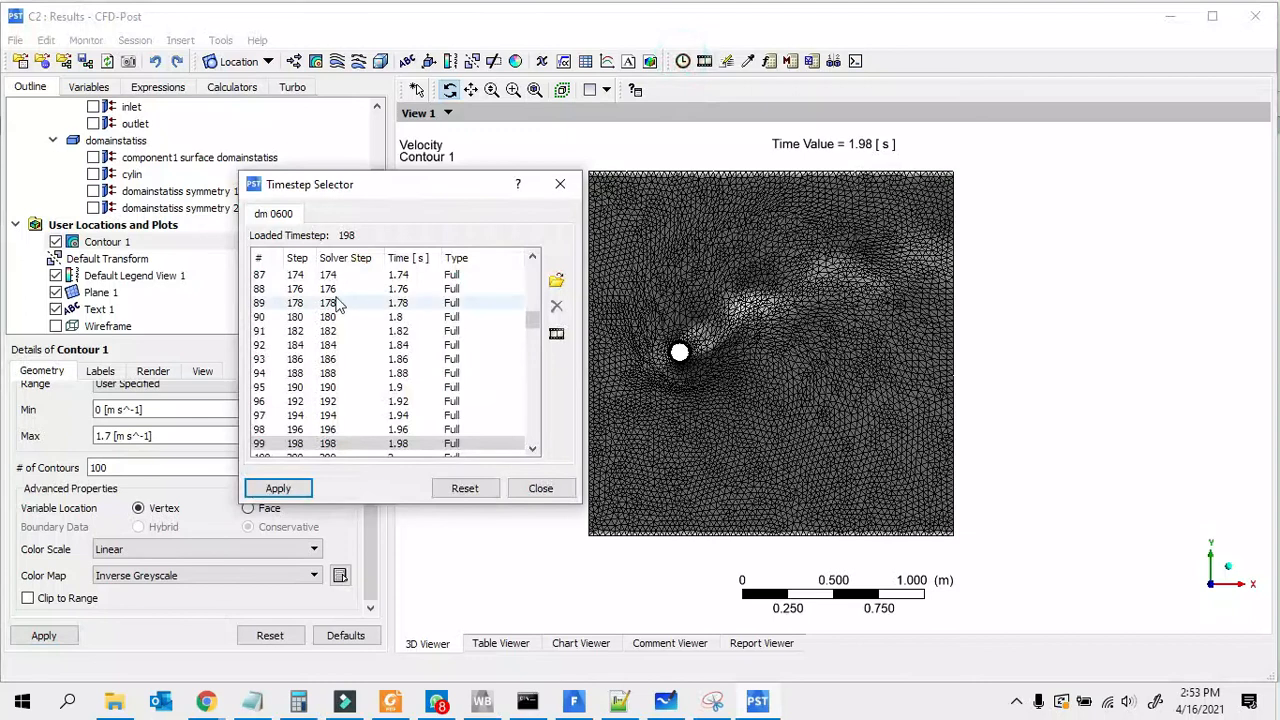
{"action": "left_click", "coordinate": [556, 180]}
{"action": "left_click", "coordinate": [683, 61]}
{"action": "scroll", "coordinate": [363, 345], "scroll_direction": "down", "scroll_amount": 18}
{"action": "left_click", "coordinate": [363, 348]}
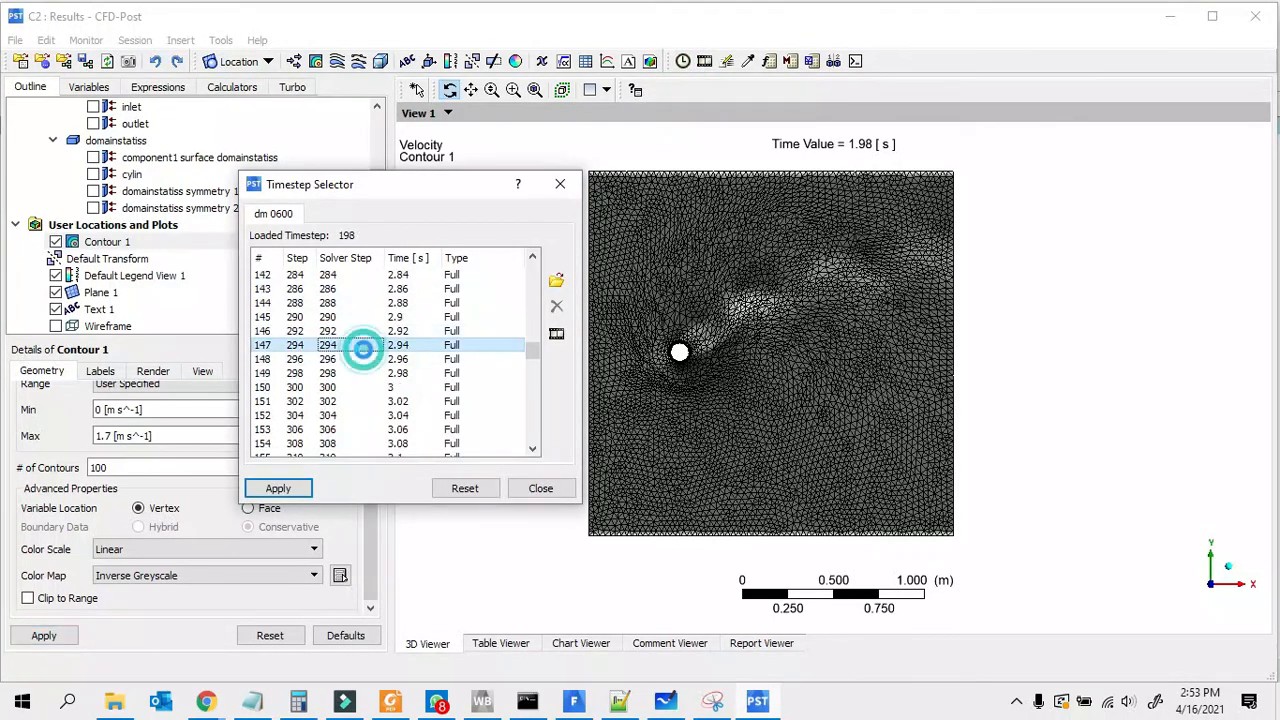
{"action": "left_click", "coordinate": [372, 415]}
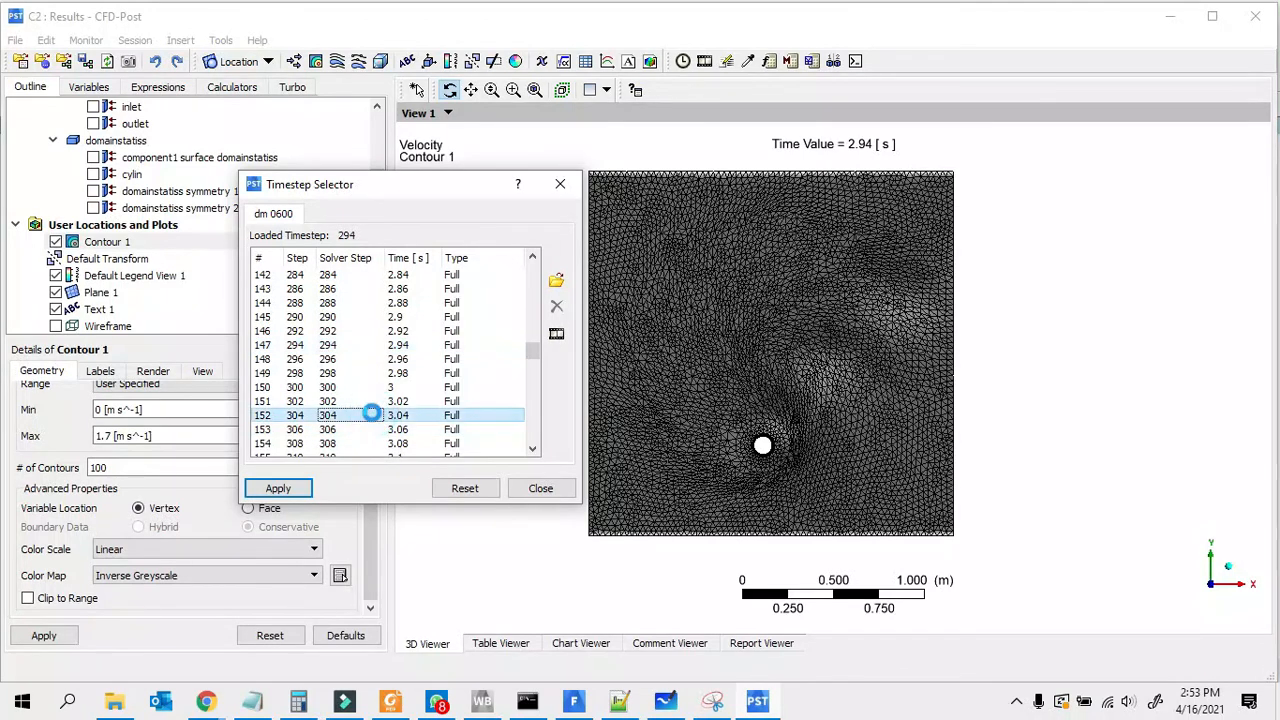
{"action": "scroll", "coordinate": [372, 415], "scroll_direction": "down", "scroll_amount": 10}
{"action": "left_click", "coordinate": [385, 415]}
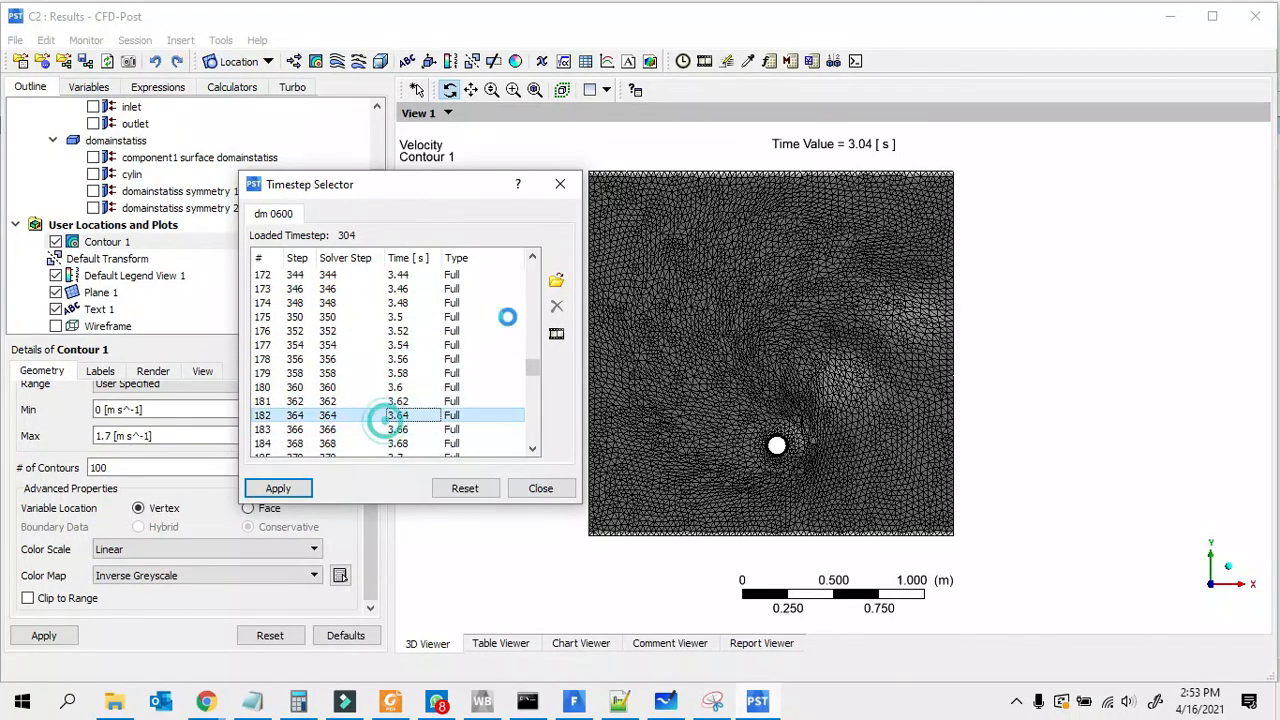
{"action": "left_click", "coordinate": [563, 185]}
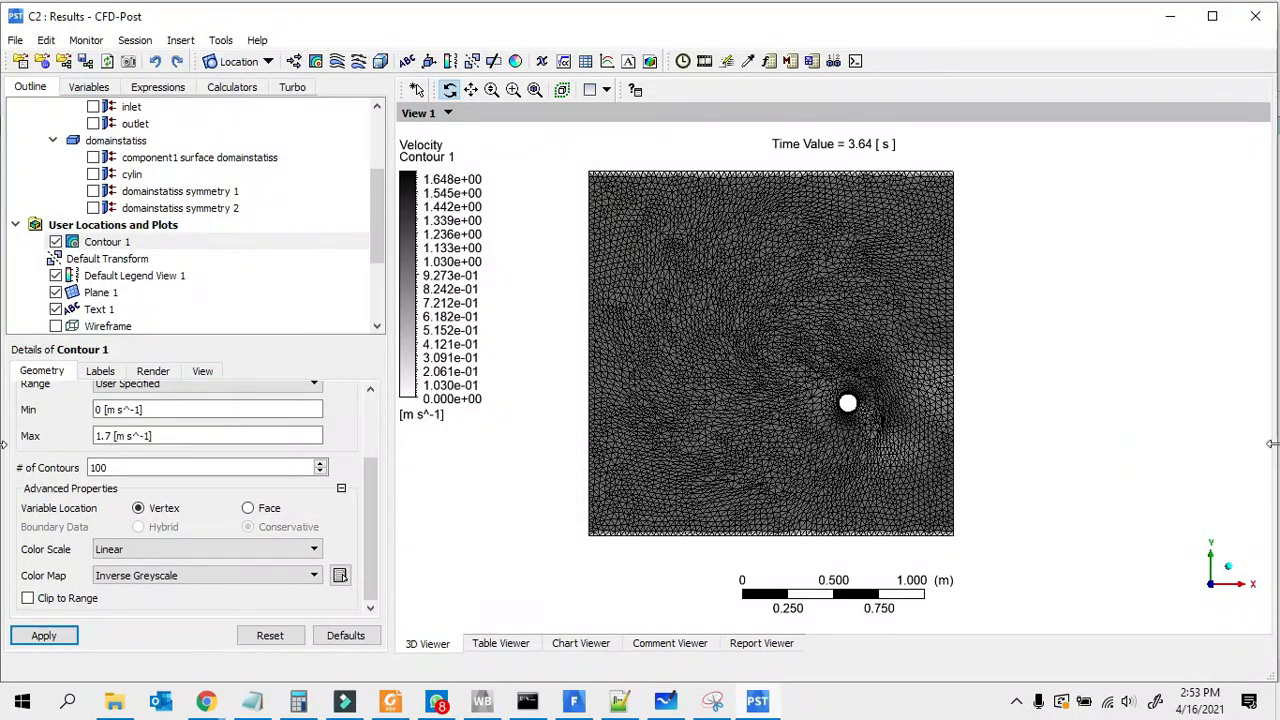
Step: Set up a Timestep Animation with Save Movie enabled, keeping the default movie file name and location
{"action": "left_click", "coordinate": [705, 62]}
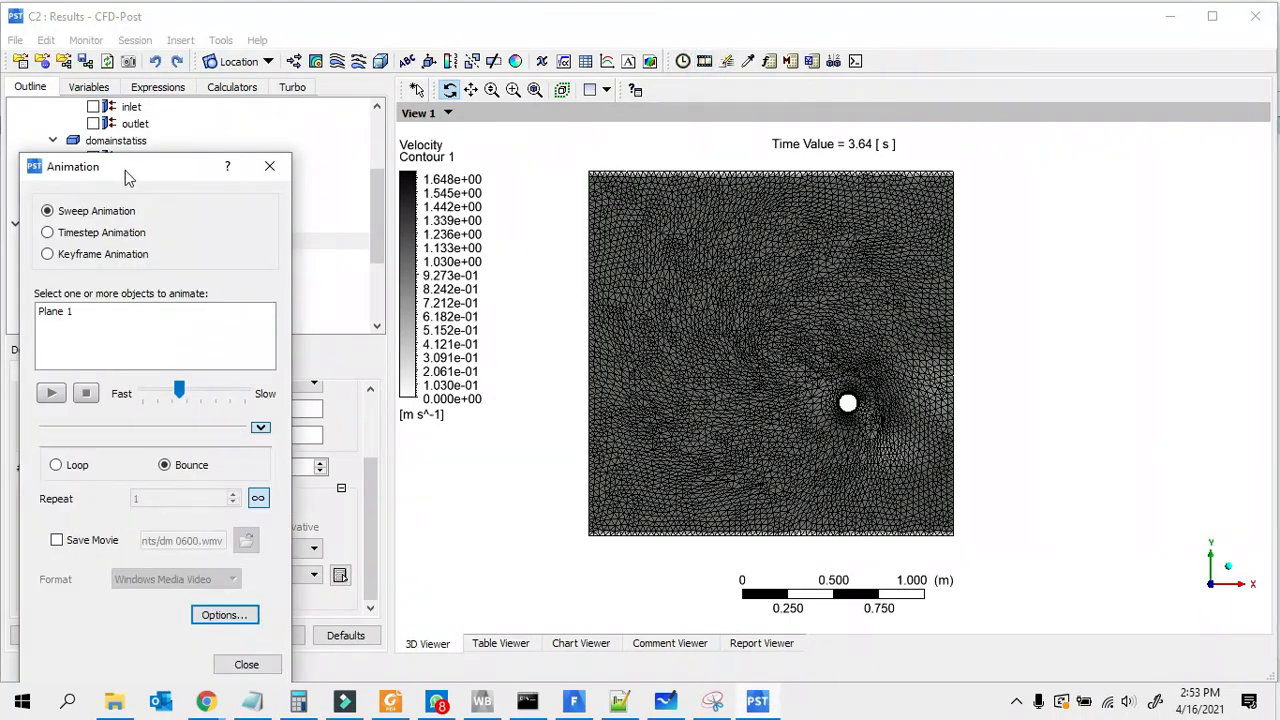
{"action": "left_click_drag", "start_coordinate": [127, 177], "coordinate": [143, 53]}
{"action": "left_click", "coordinate": [115, 130]}
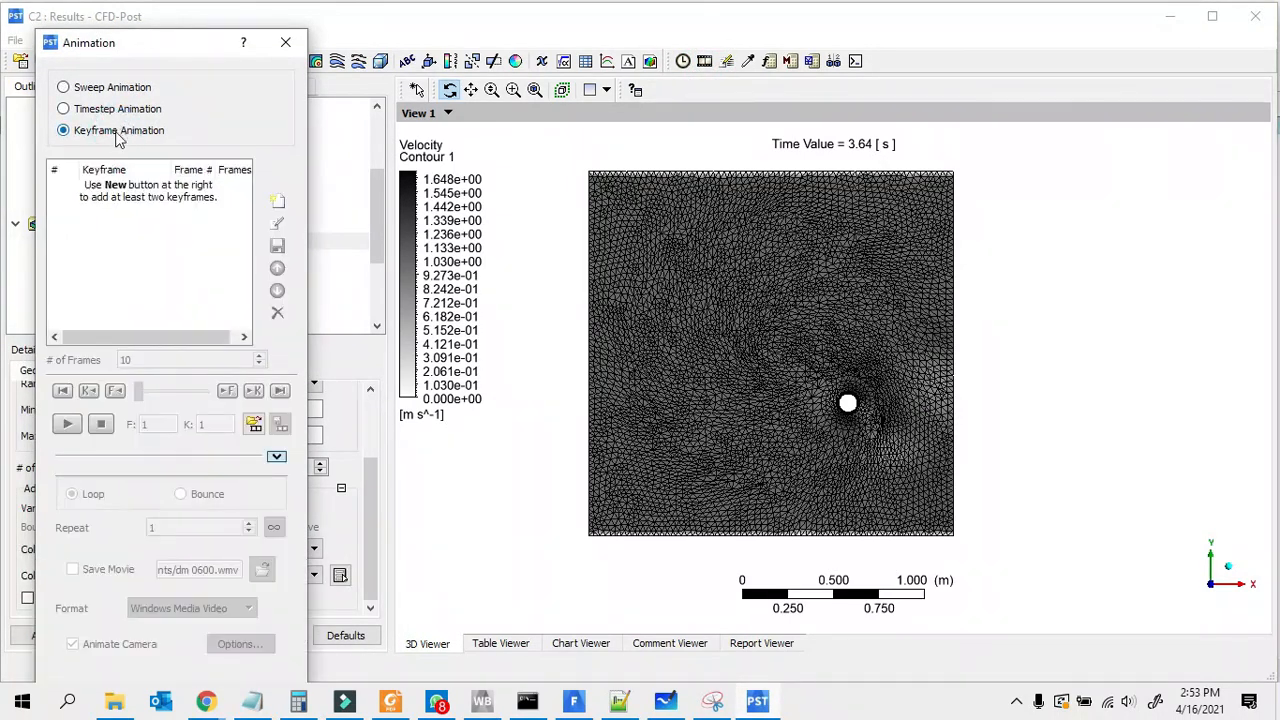
{"action": "left_click", "coordinate": [141, 112]}
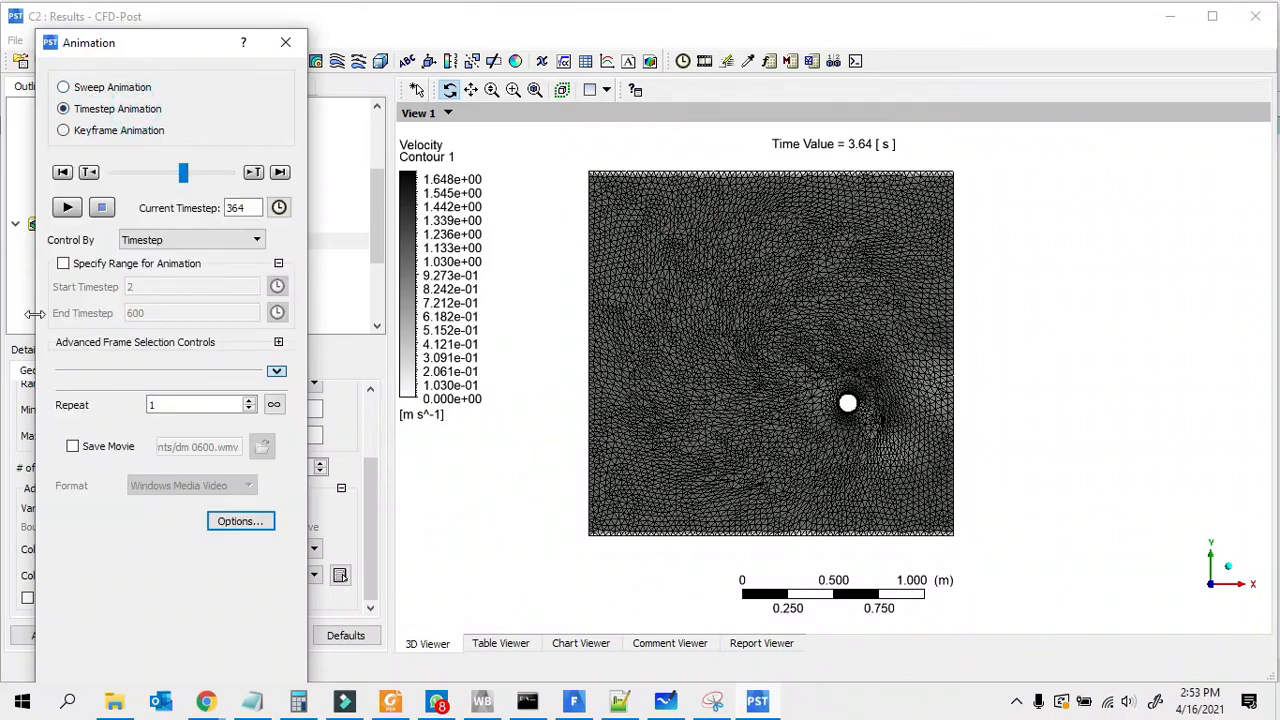
{"action": "left_click", "coordinate": [73, 446]}
{"action": "left_click", "coordinate": [261, 448]}
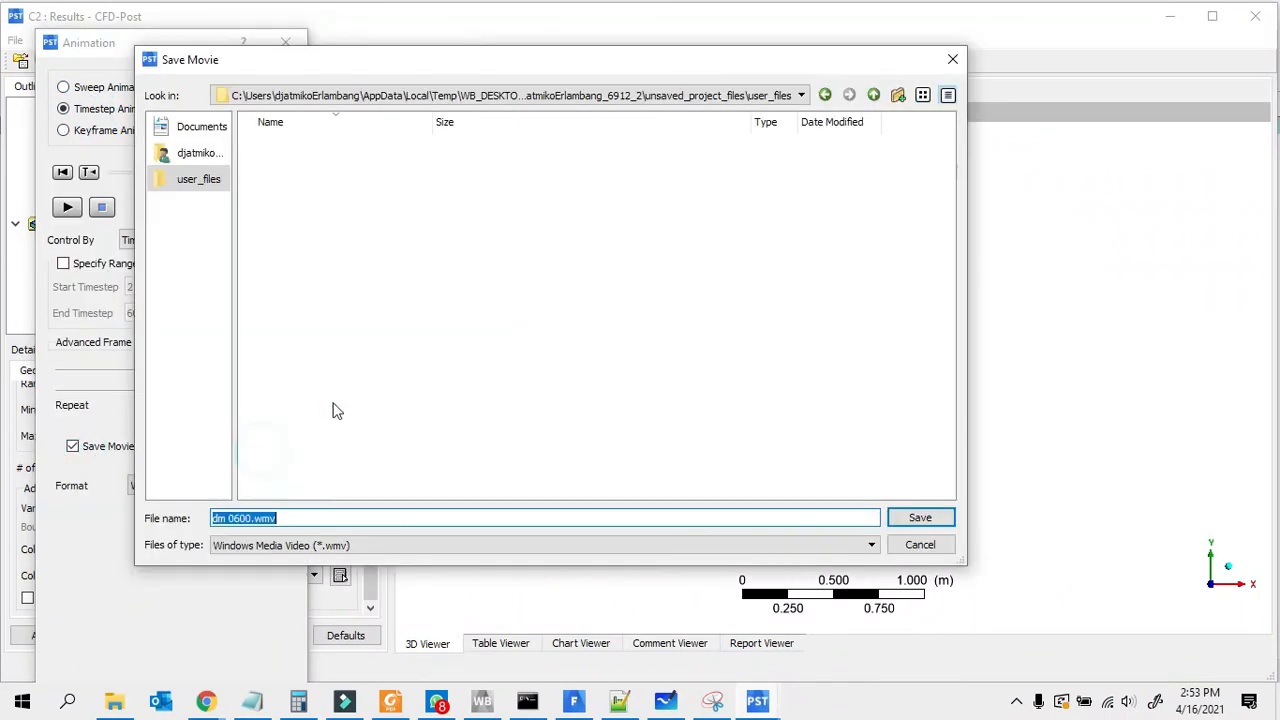
{"action": "left_click", "coordinate": [925, 545]}
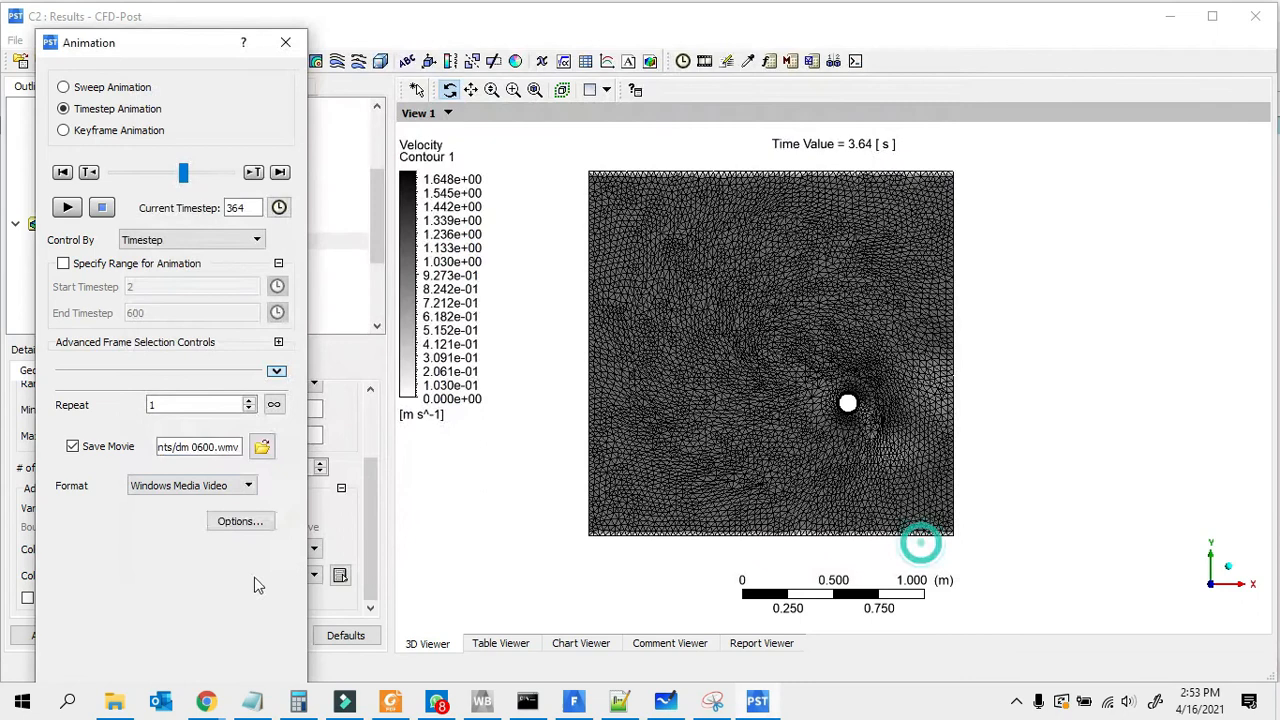
Step: Set the animation's image size to HD Video 1080p in the animation options
{"action": "left_click", "coordinate": [242, 521]}
{"action": "left_click", "coordinate": [666, 391]}
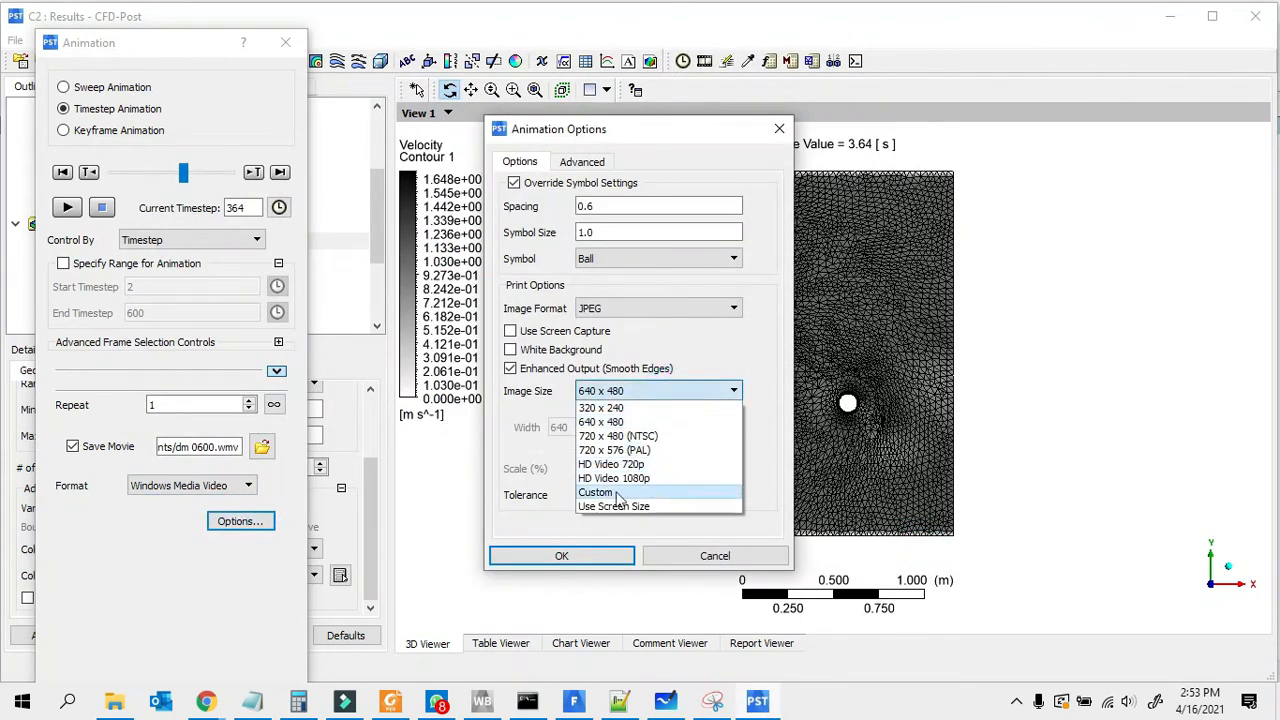
{"action": "left_click", "coordinate": [668, 478]}
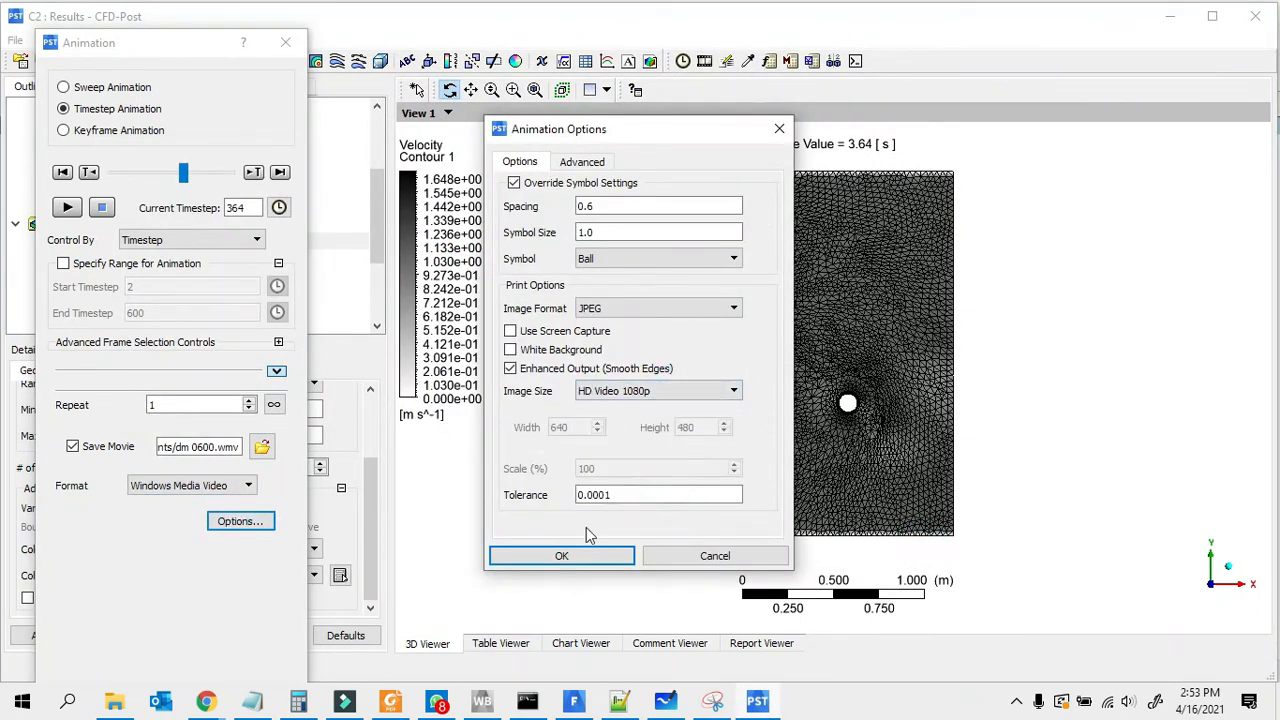
{"action": "left_click", "coordinate": [571, 553]}
Step: Rewind the animation to timestep 2 and start playing it to record the movie
{"action": "left_click_drag", "start_coordinate": [183, 172], "coordinate": [103, 193]}
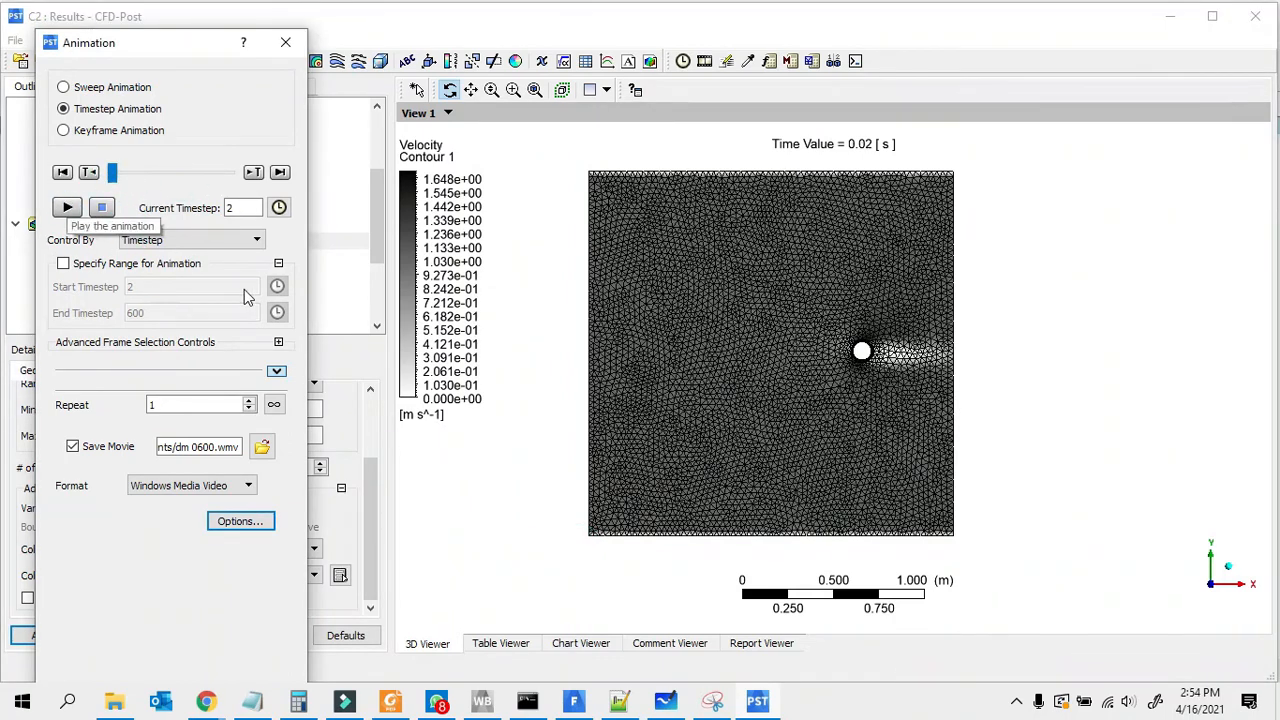
{"action": "left_click", "coordinate": [67, 207]}
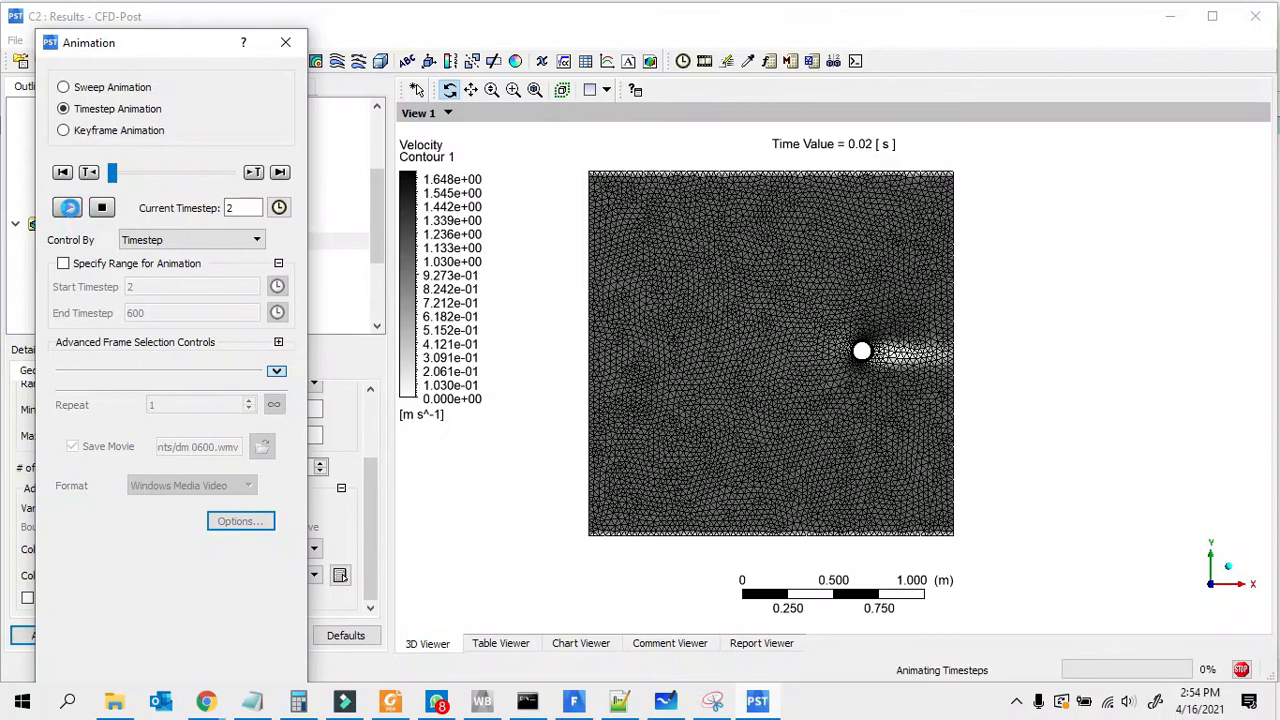